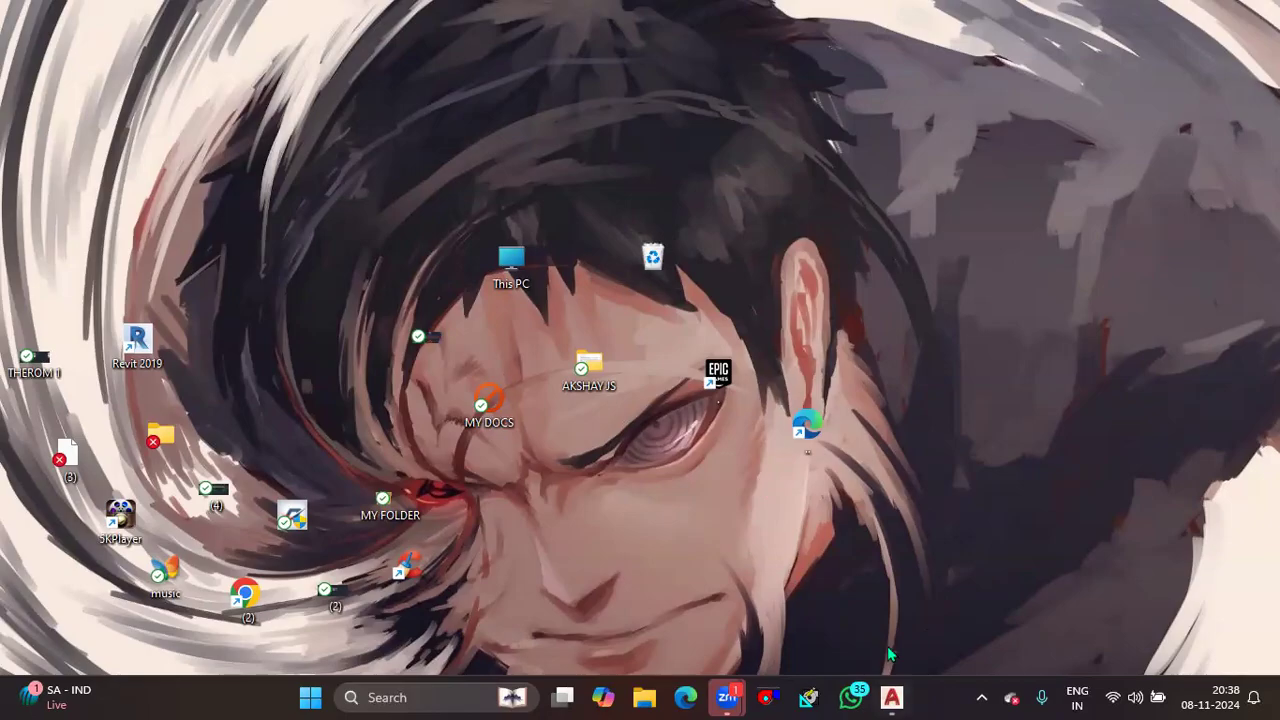
Switch to AutoCAD and expand the ribbon to display its full panels.
left_click(893, 697)
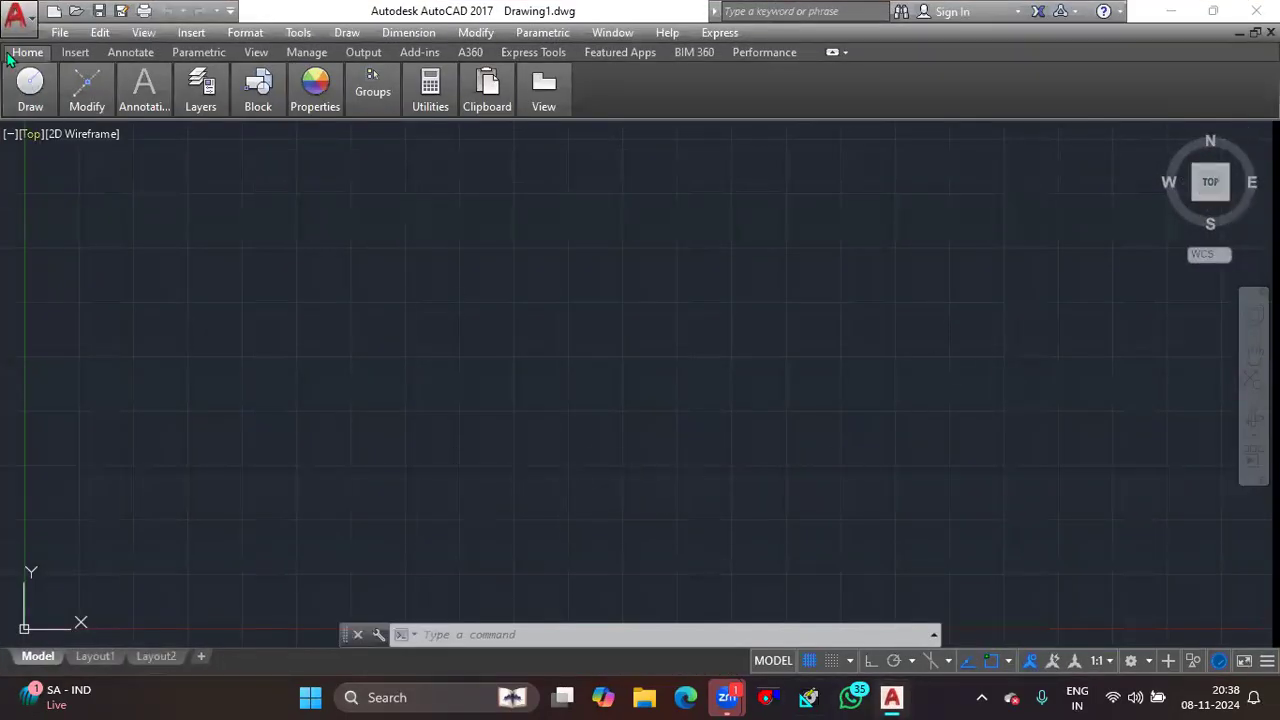
double_click(16, 56)
double_click(16, 56)
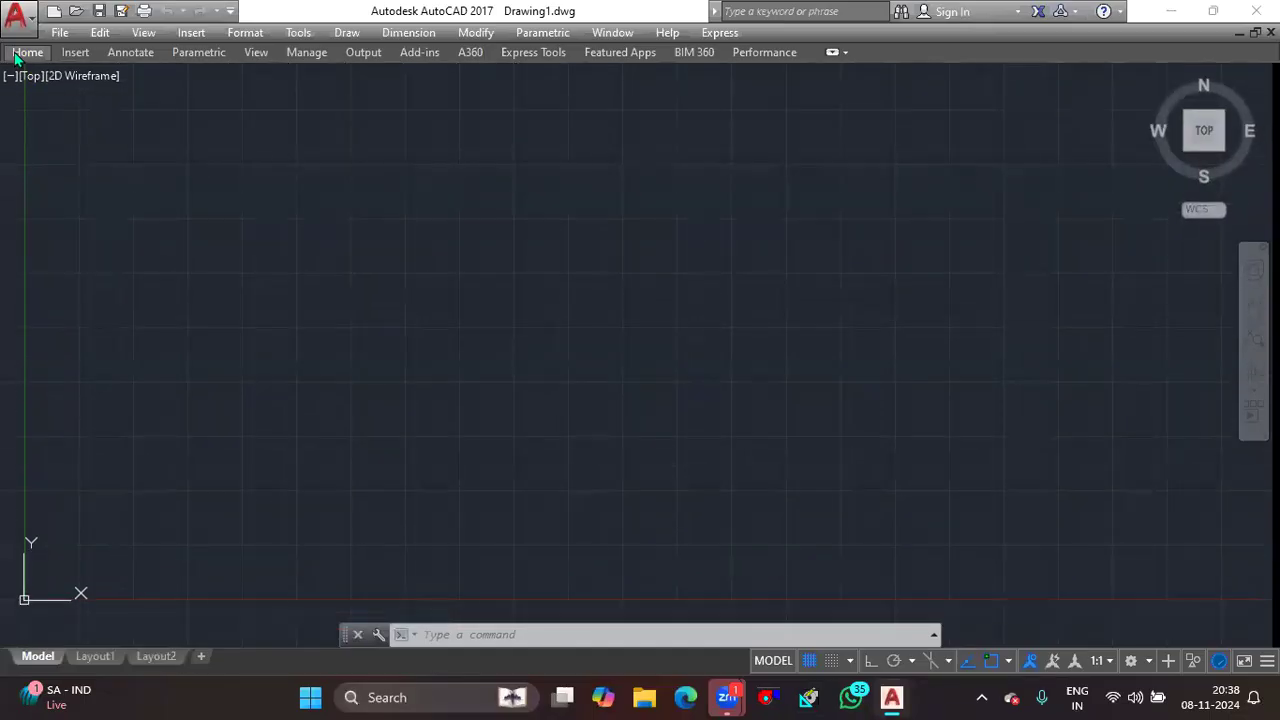
left_click(16, 56)
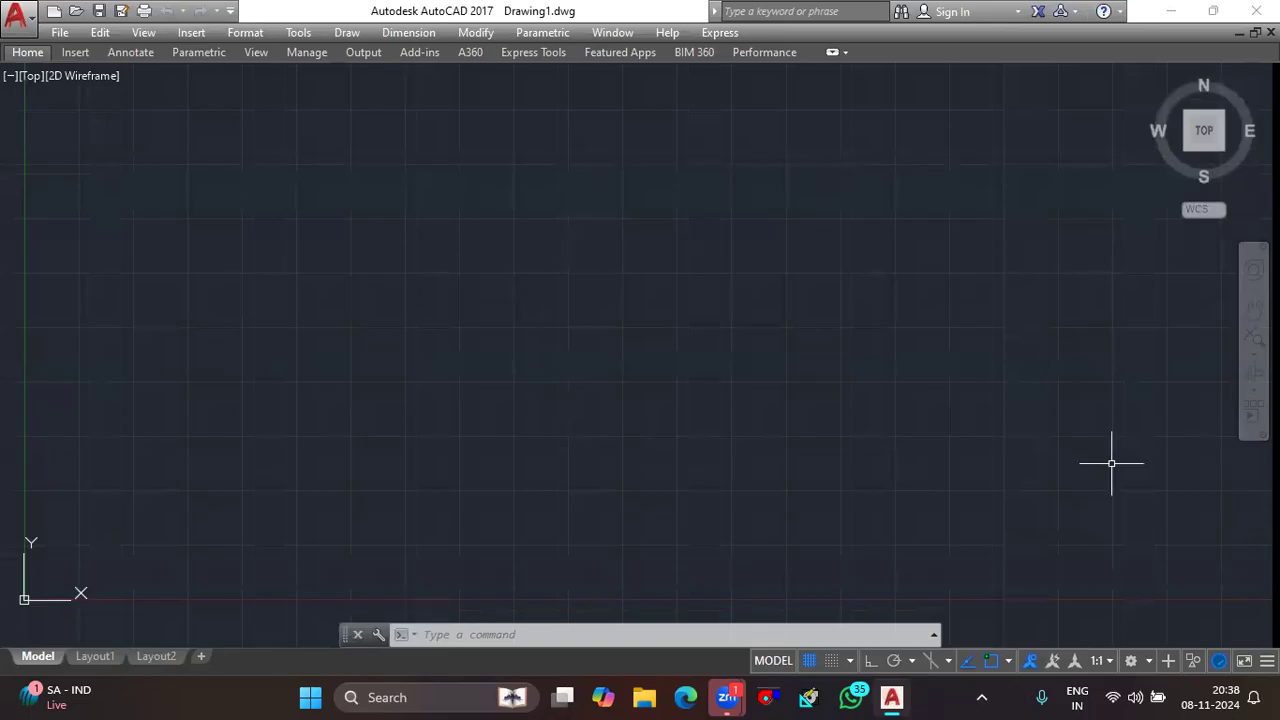
double_click(28, 52)
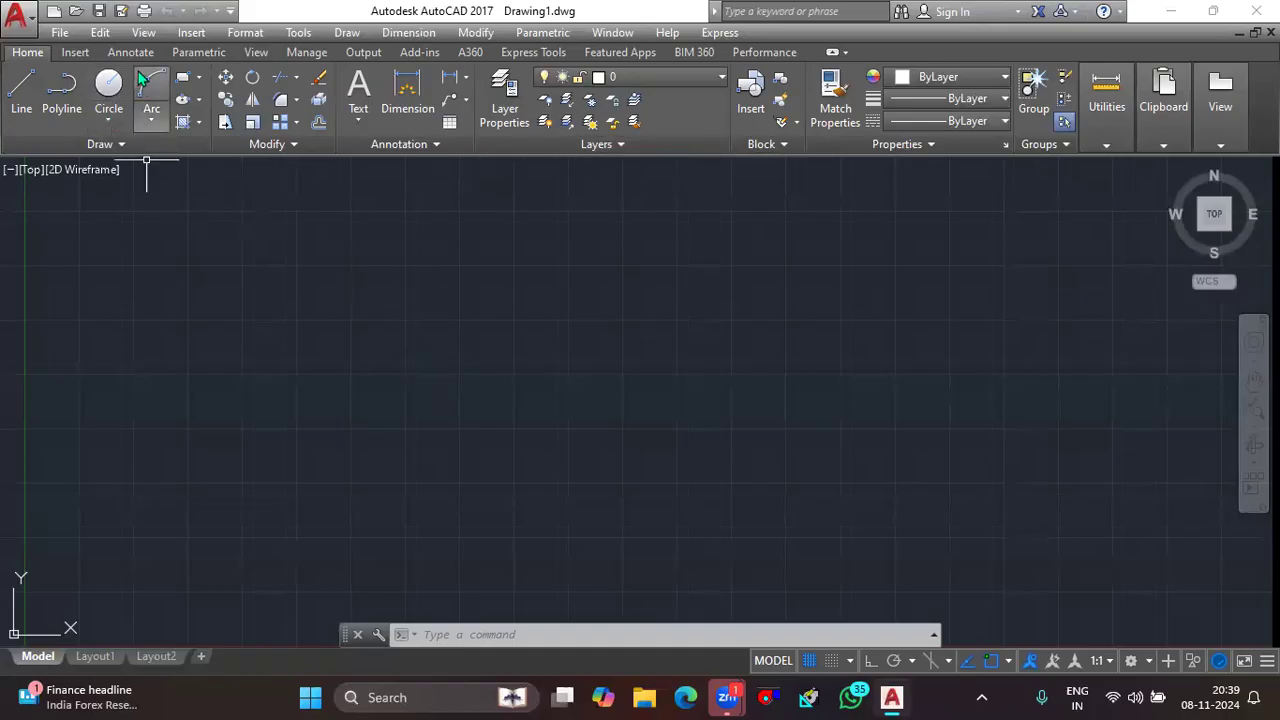
Review the drawing templates offered for a new drawing and dismiss the selection without creating one.
left_click(18, 24)
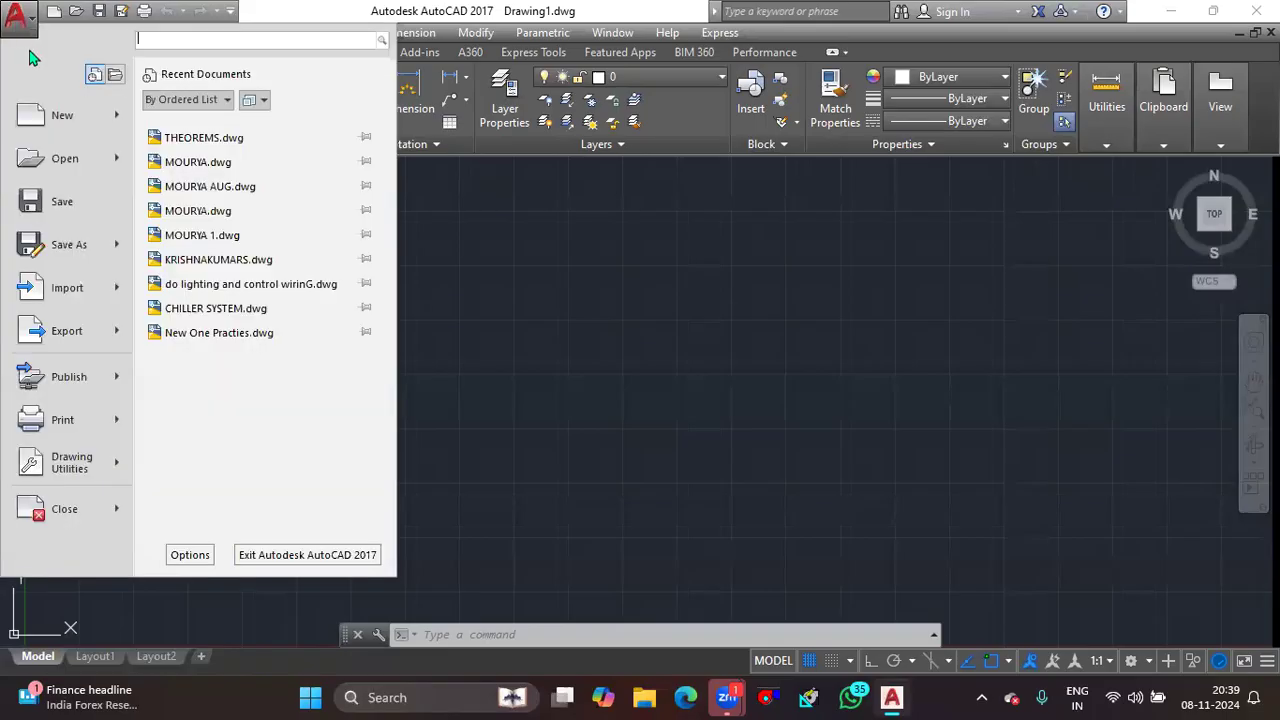
mouse_move(80, 115)
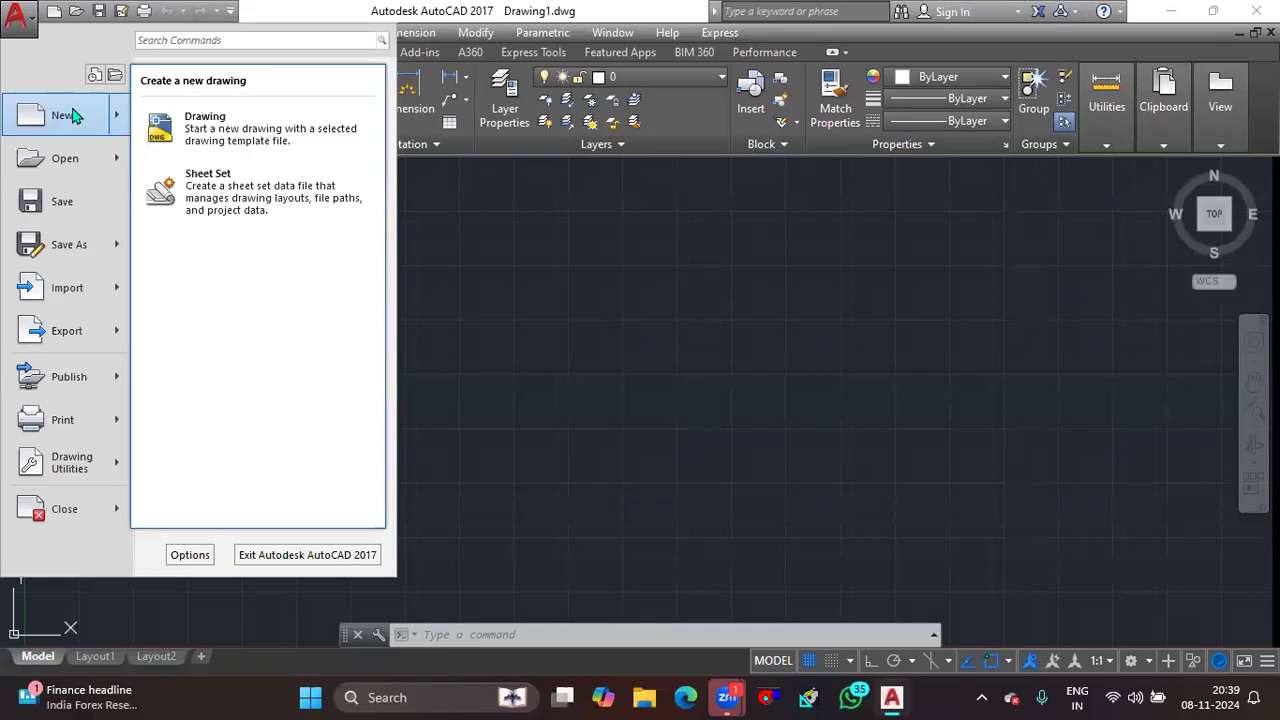
left_click(38, 120)
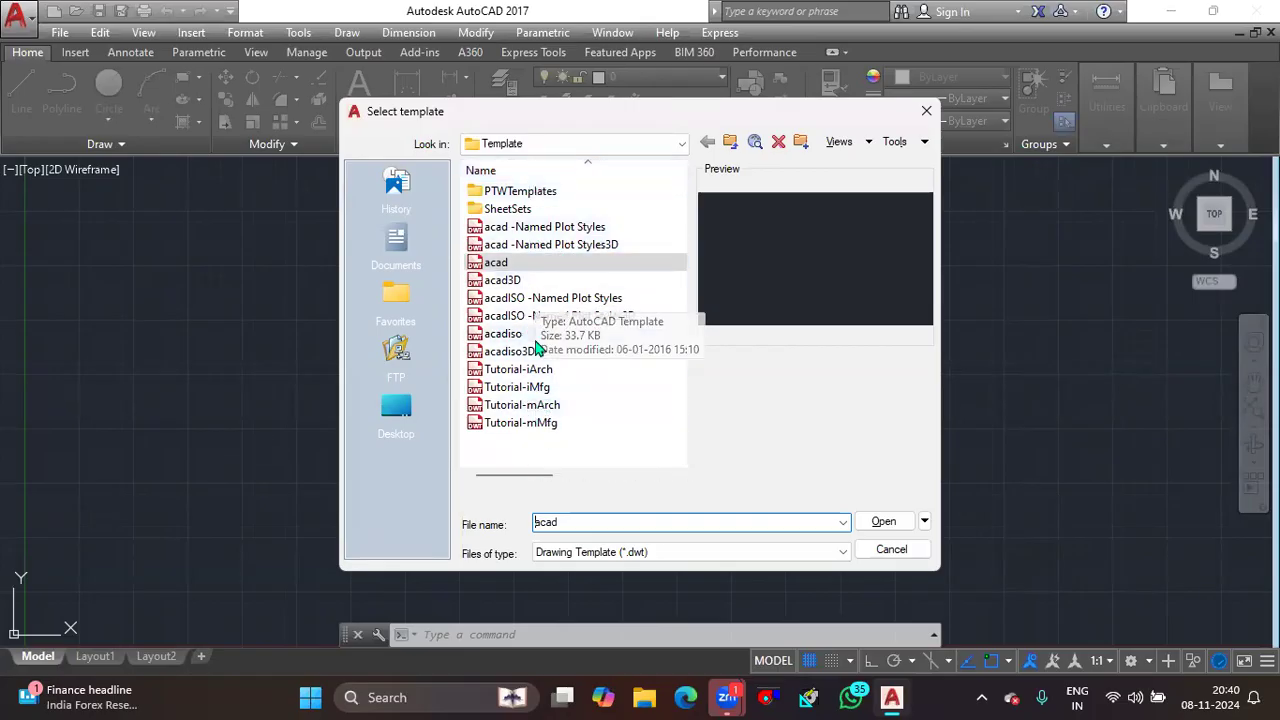
double_click(505, 266)
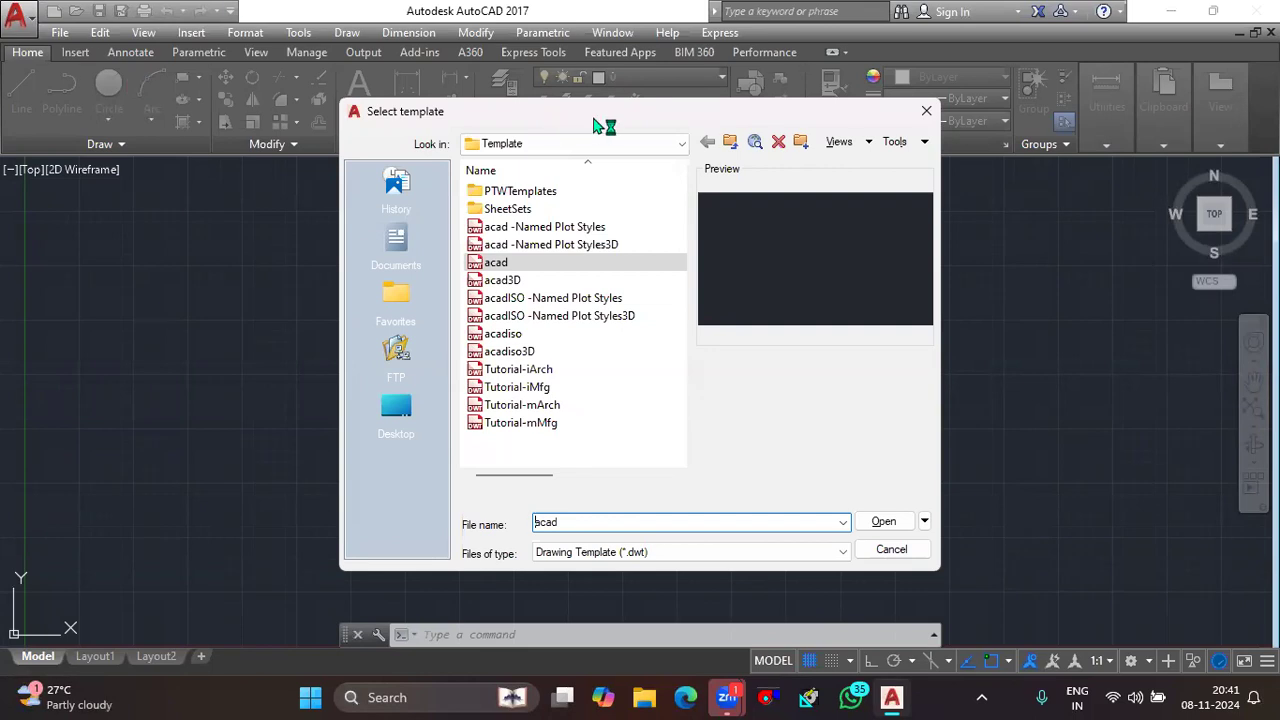
left_click_drag(595, 117, 627, 207)
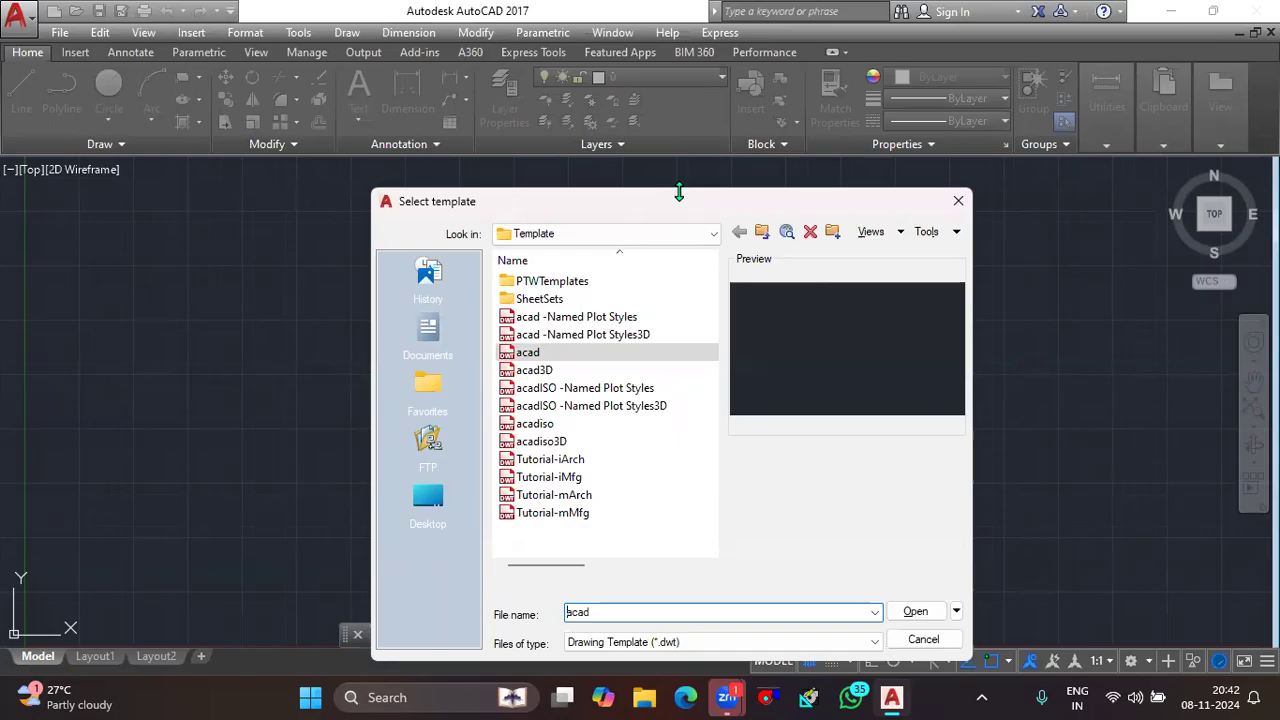
left_click_drag(679, 203, 701, 129)
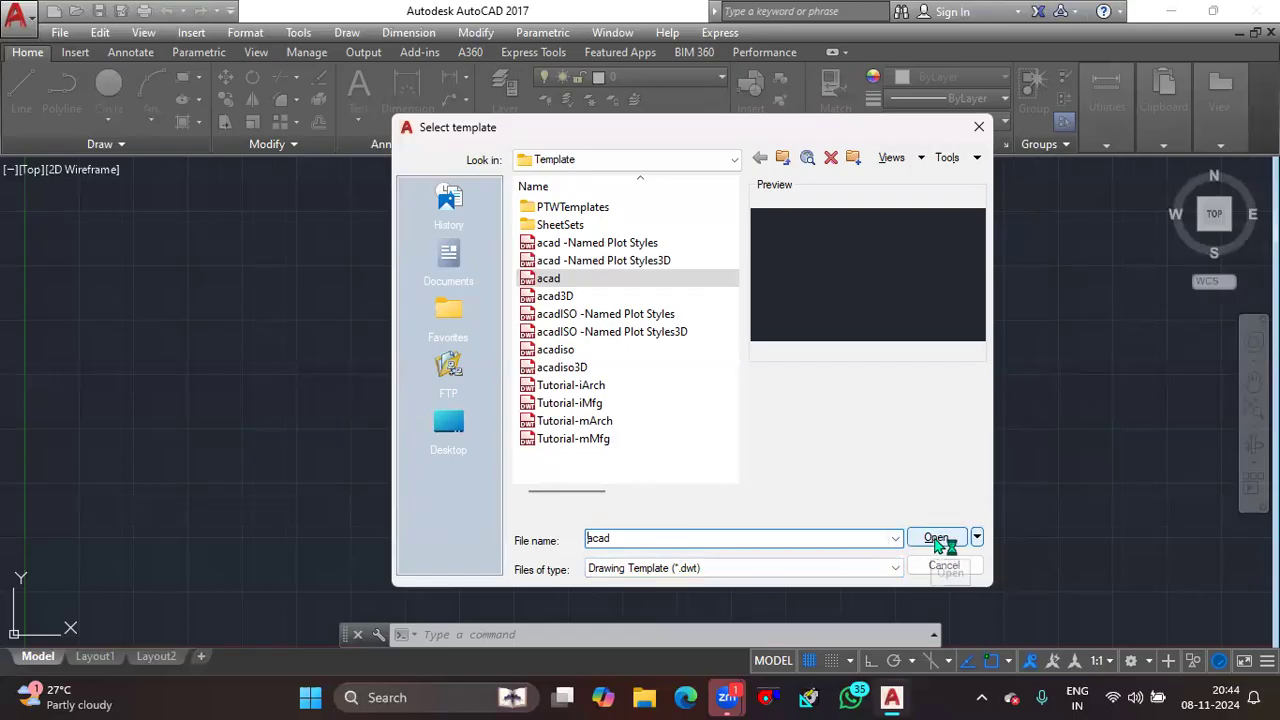
left_click(978, 127)
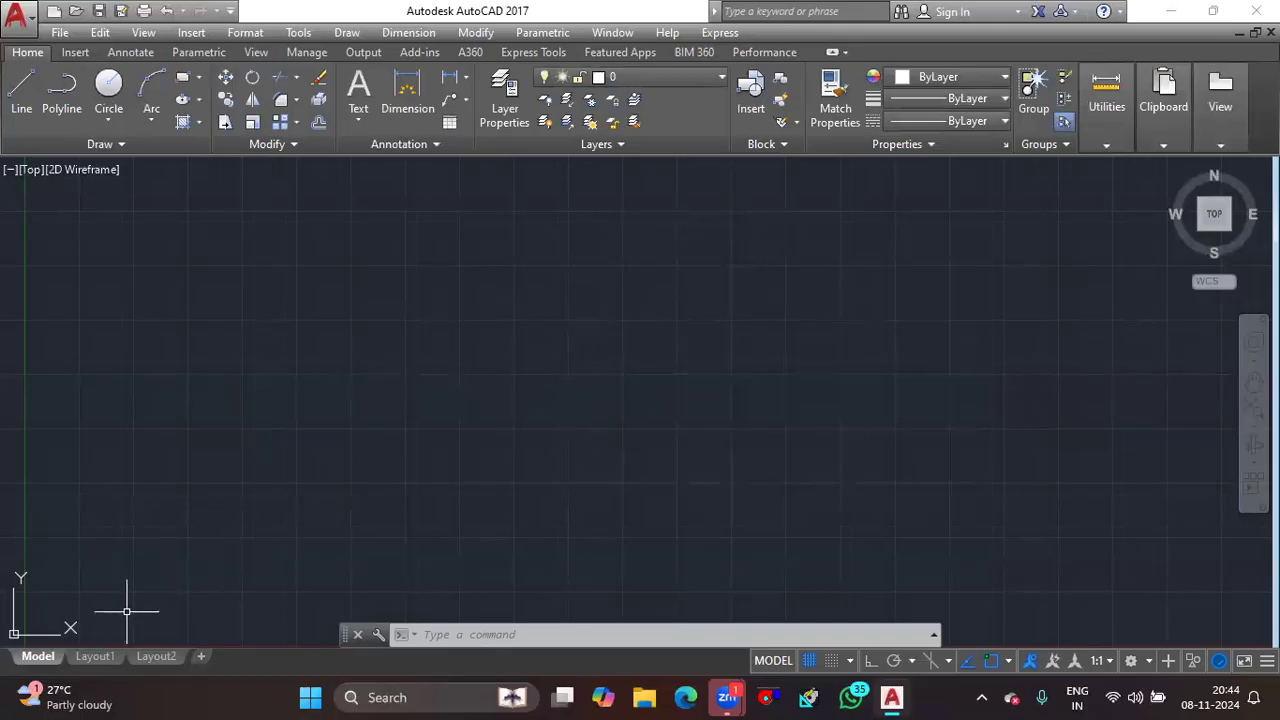
Switch to Layout1 and open its page setup for modification.
mouse_move(105, 660)
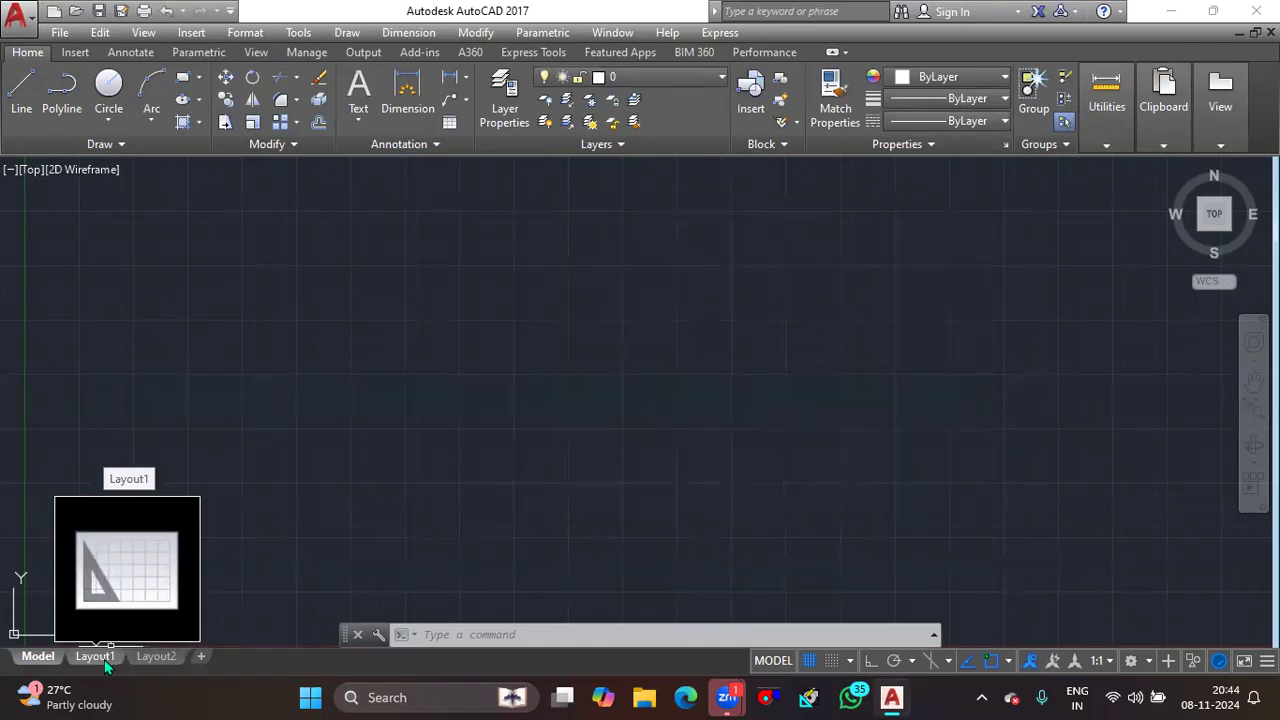
left_click(105, 660)
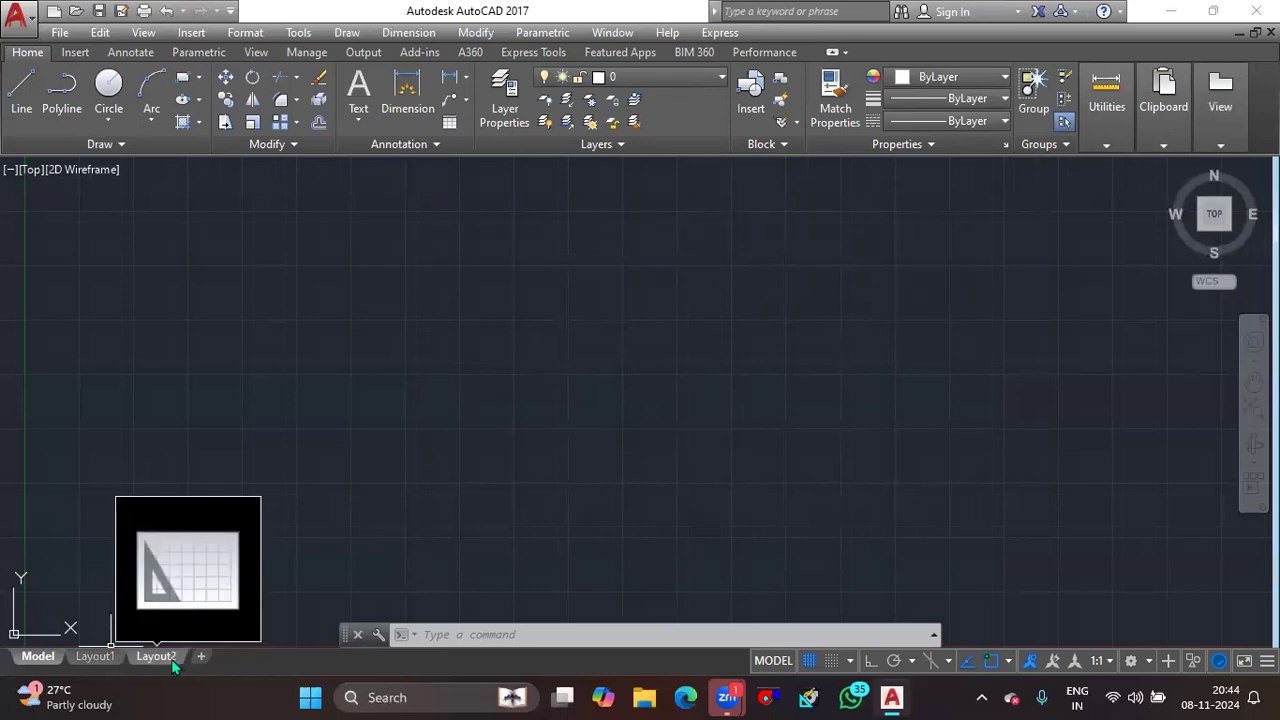
left_click(108, 660)
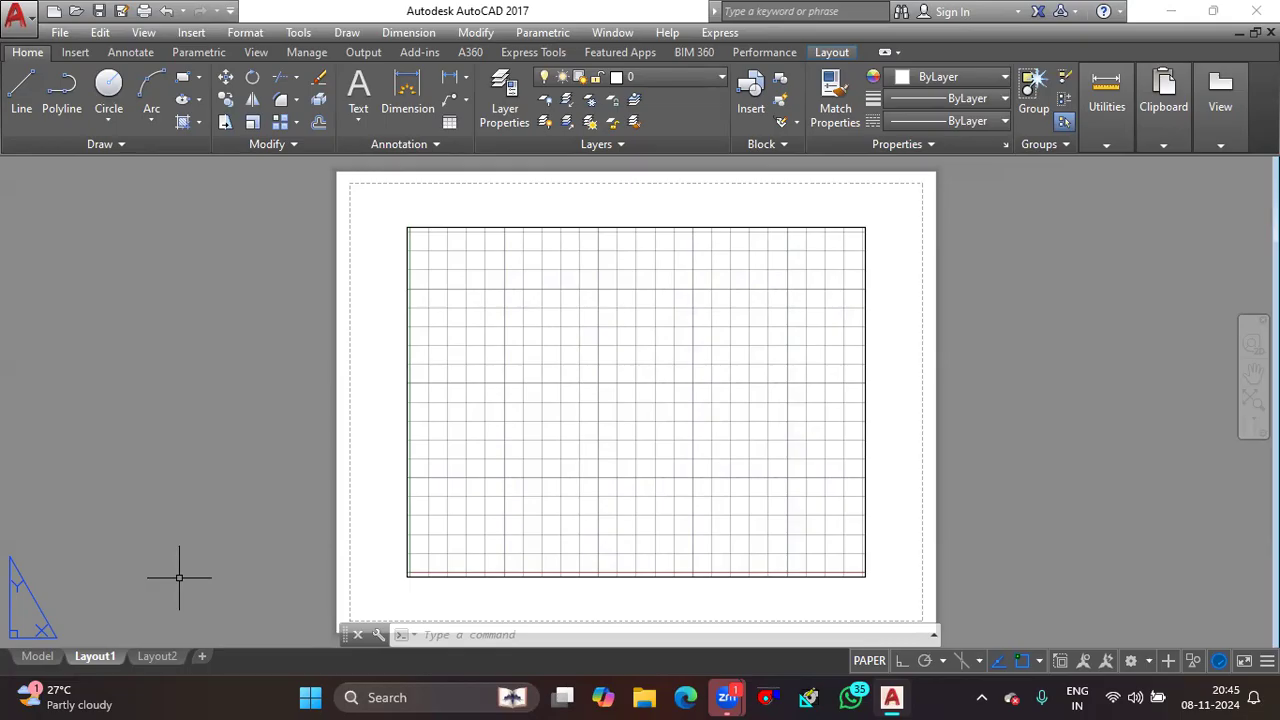
right_click(113, 659)
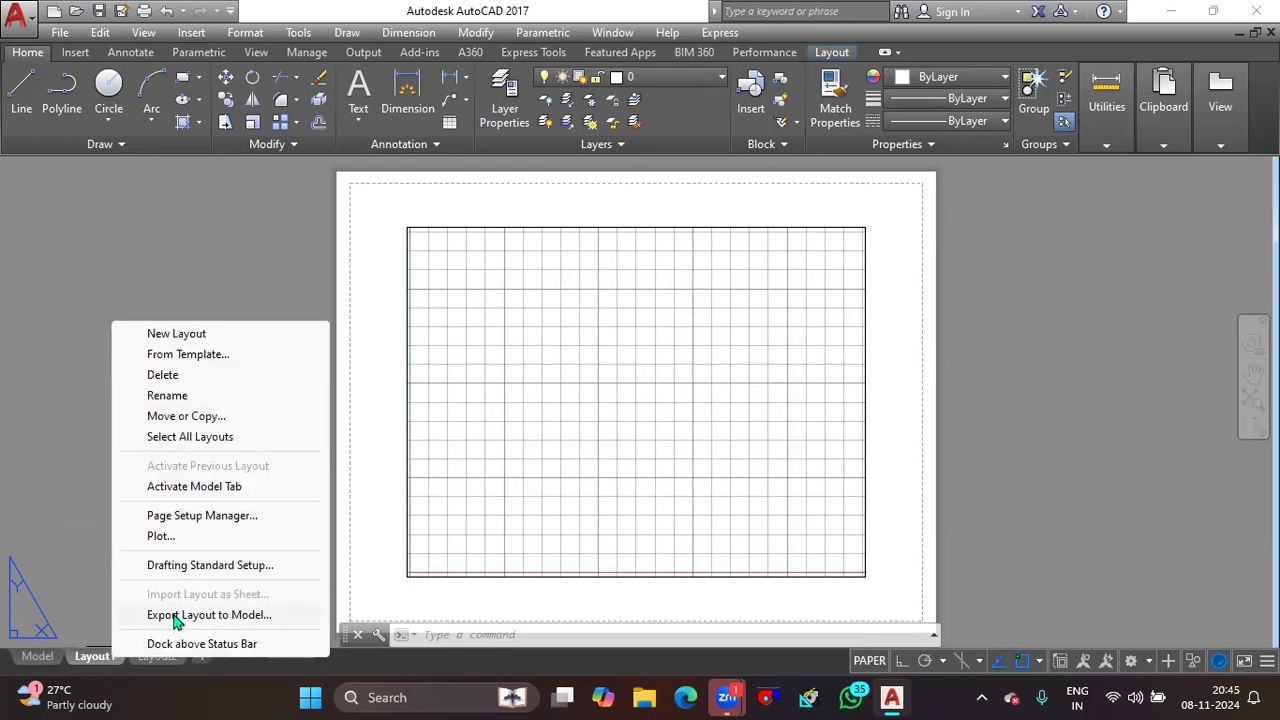
left_click(190, 518)
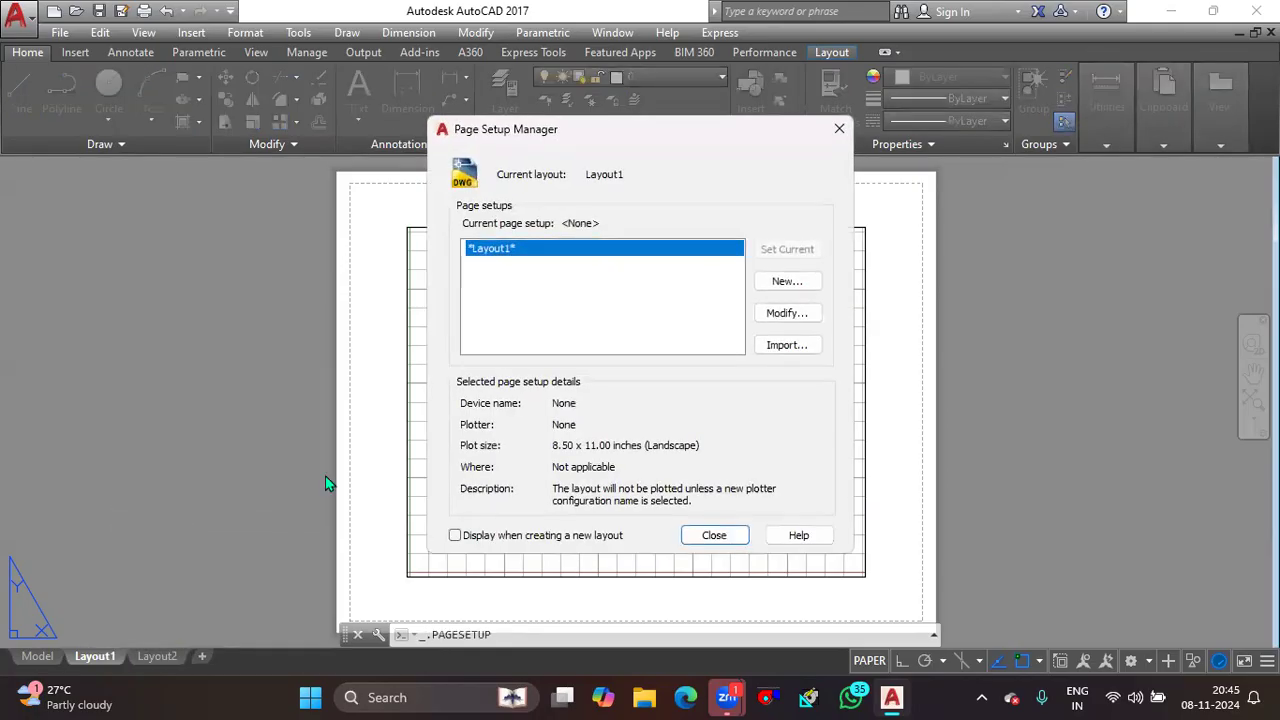
left_click(785, 316)
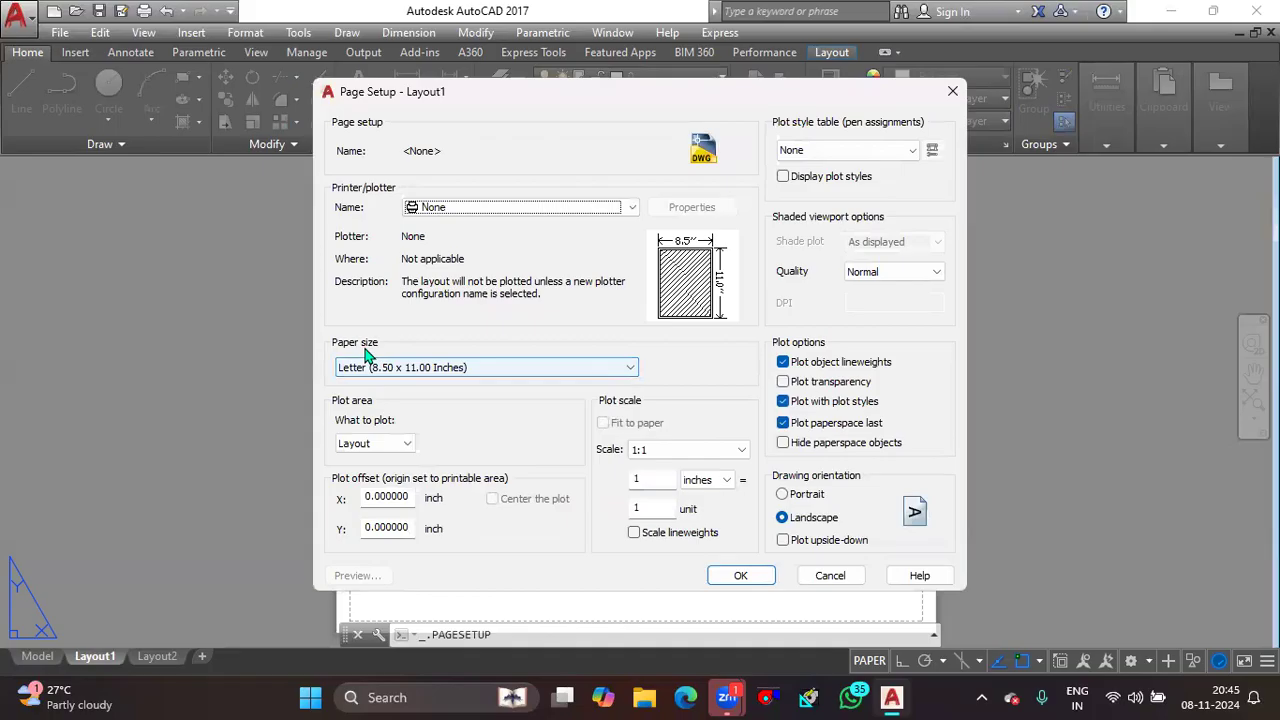
Review the paper sizes available for Layout1 and leave the page setup without changes.
left_click(614, 370)
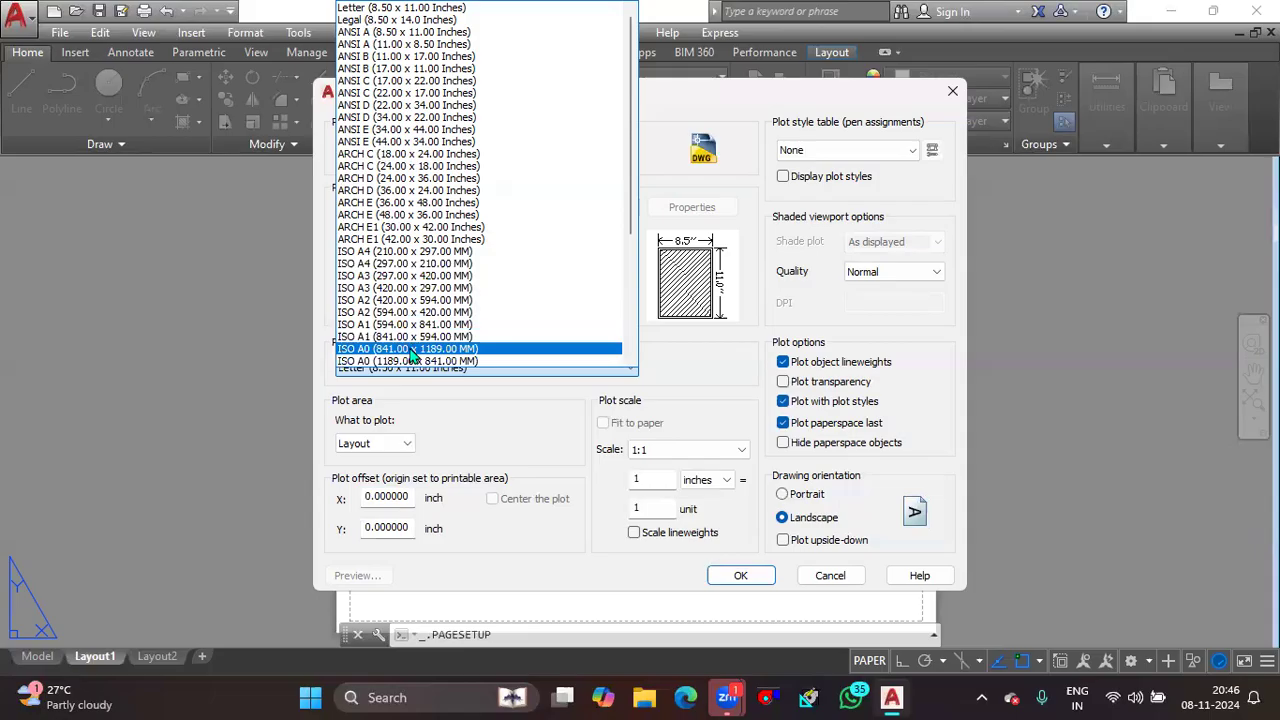
scroll(408, 366, "down", 1)
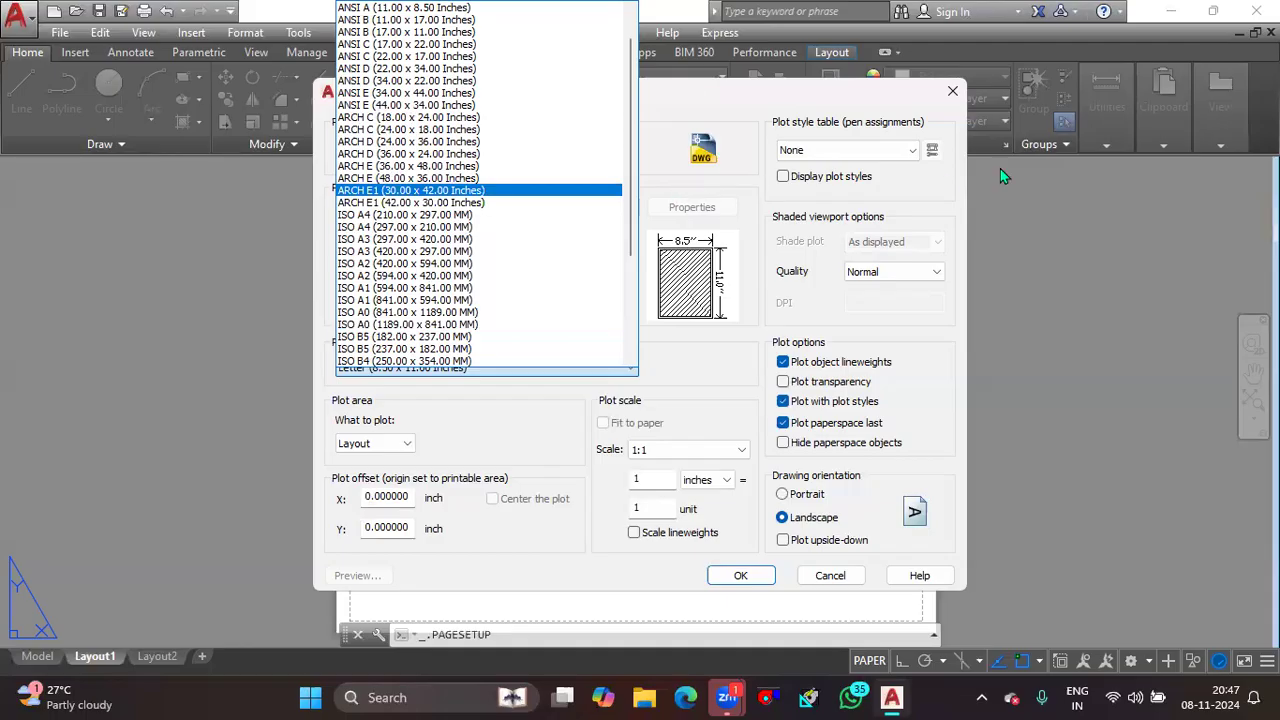
left_click(955, 93)
left_click(953, 93)
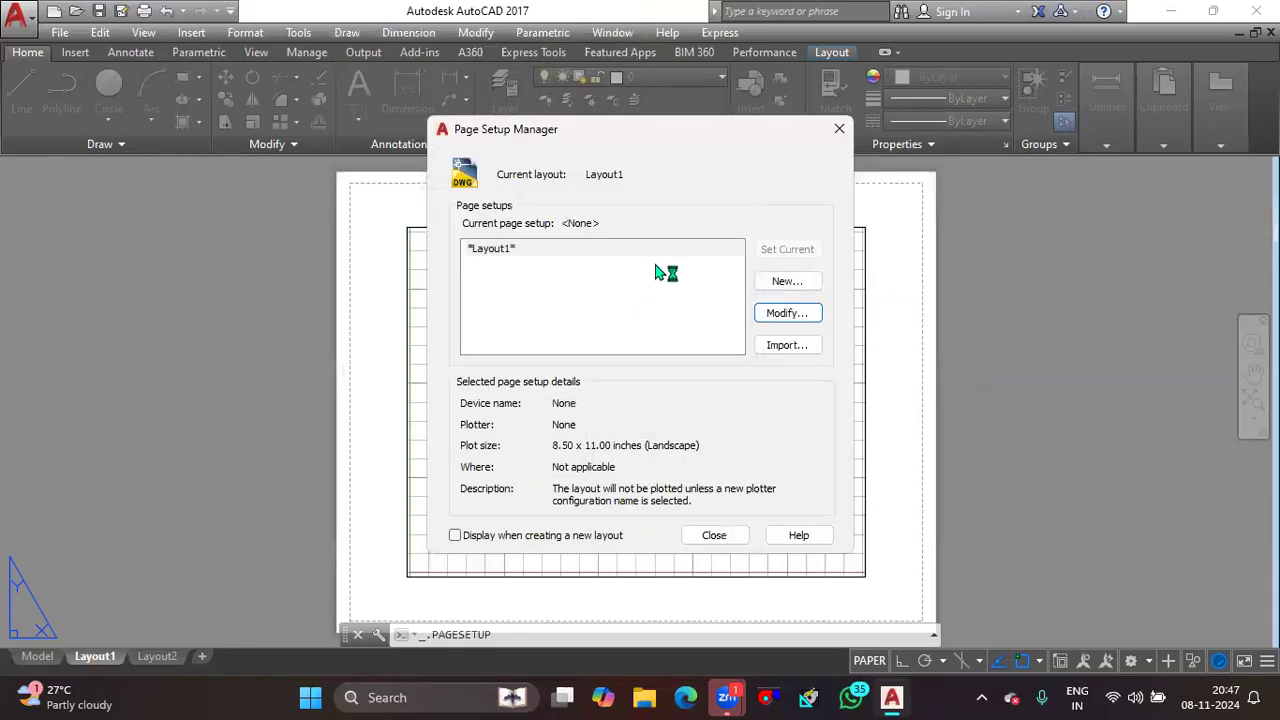
left_click(834, 131)
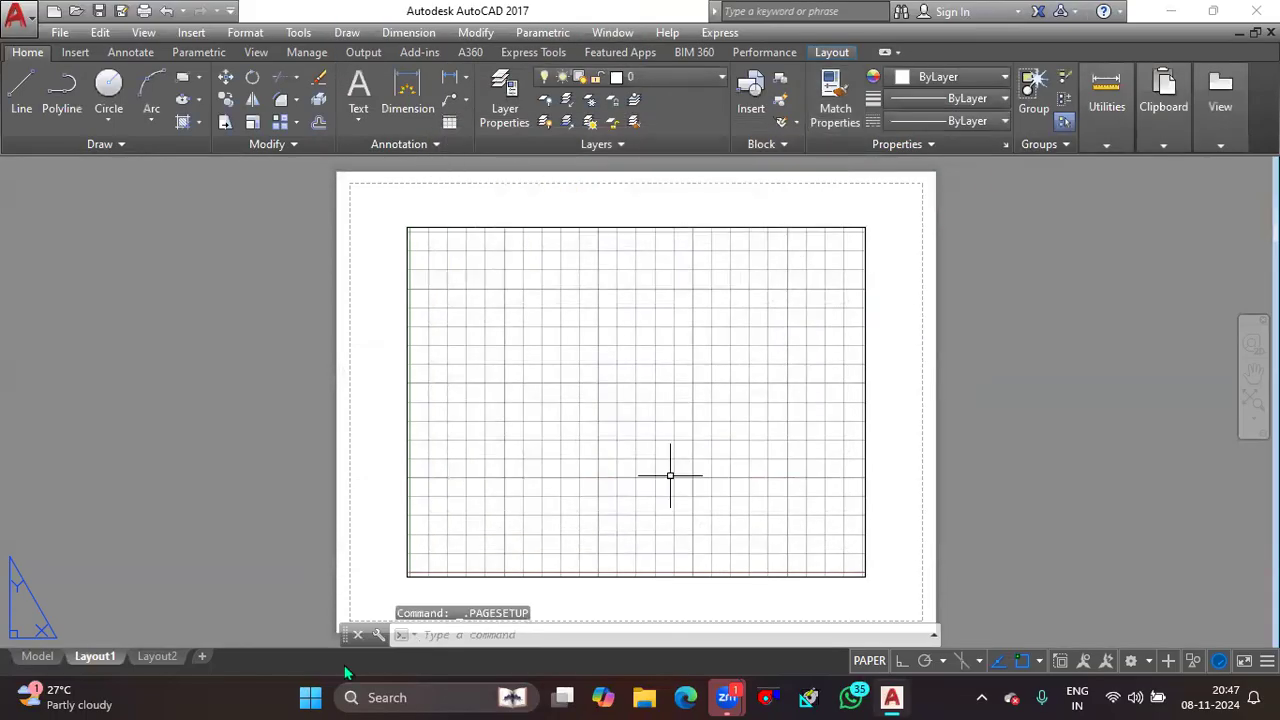
Alternate between model space and Layout1 to compare them, finishing in model space.
left_click(52, 660)
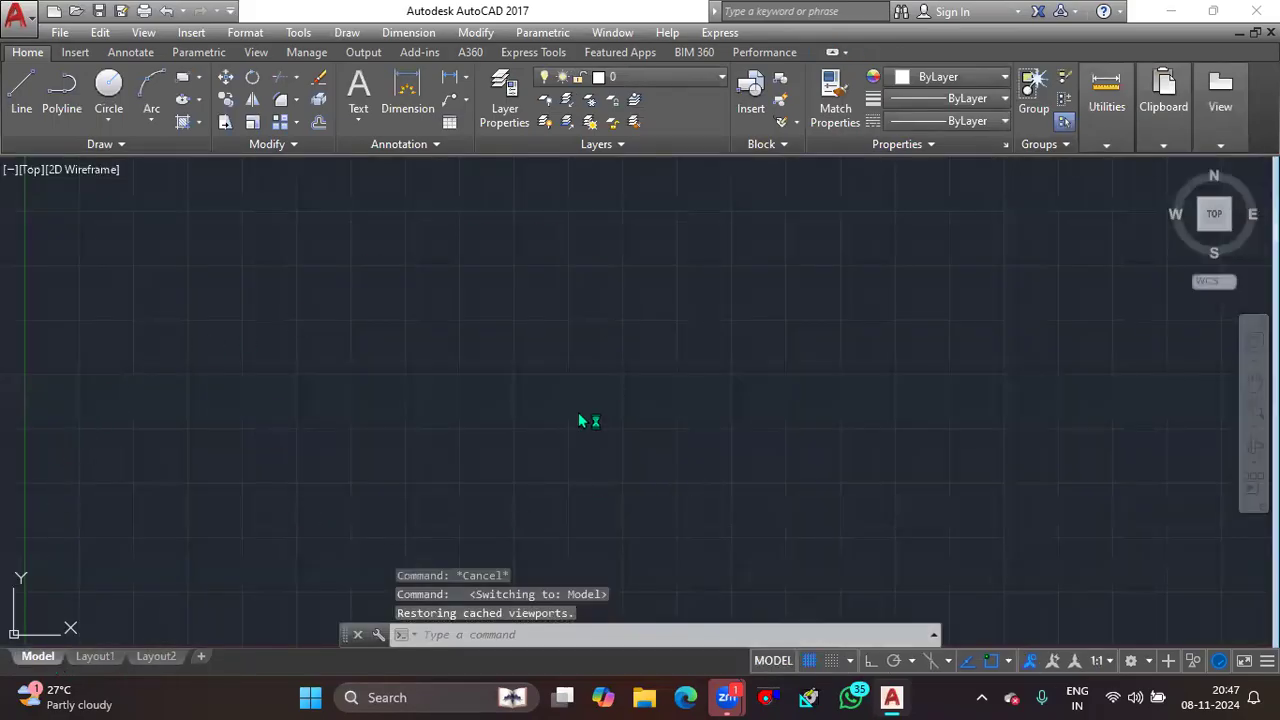
left_click(440, 338)
left_click(543, 317)
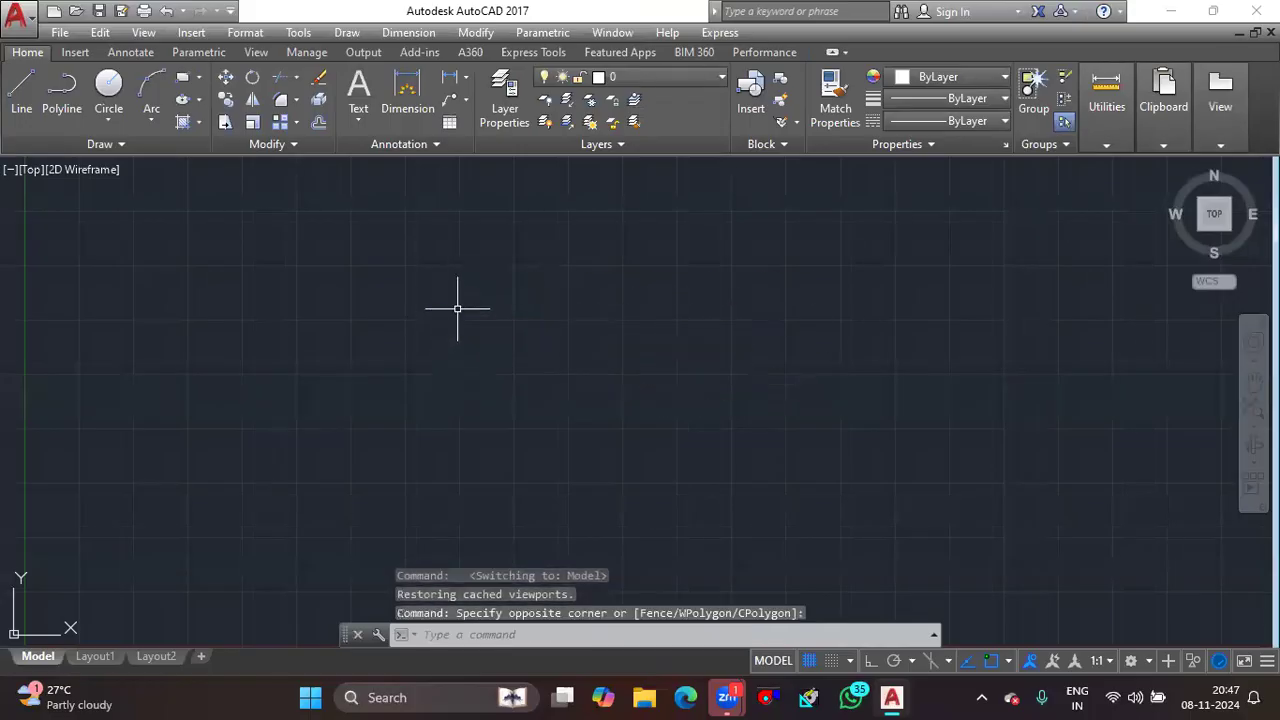
left_click(104, 660)
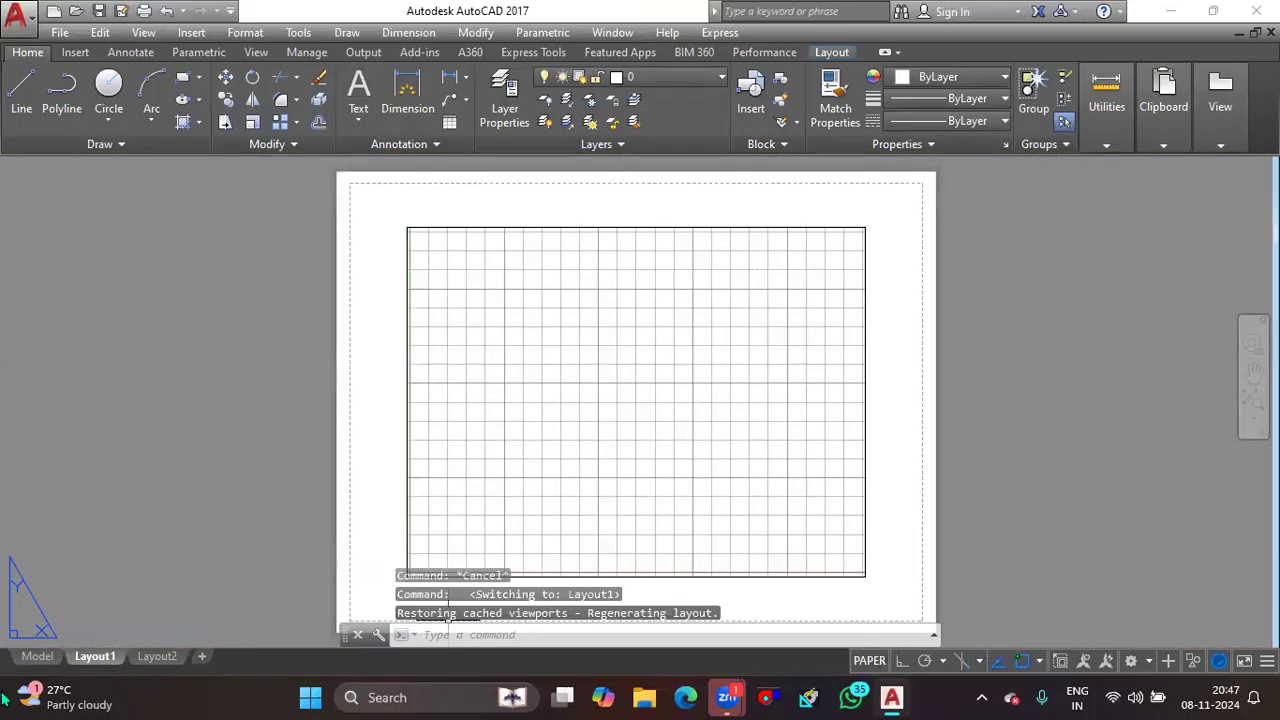
left_click(37, 657)
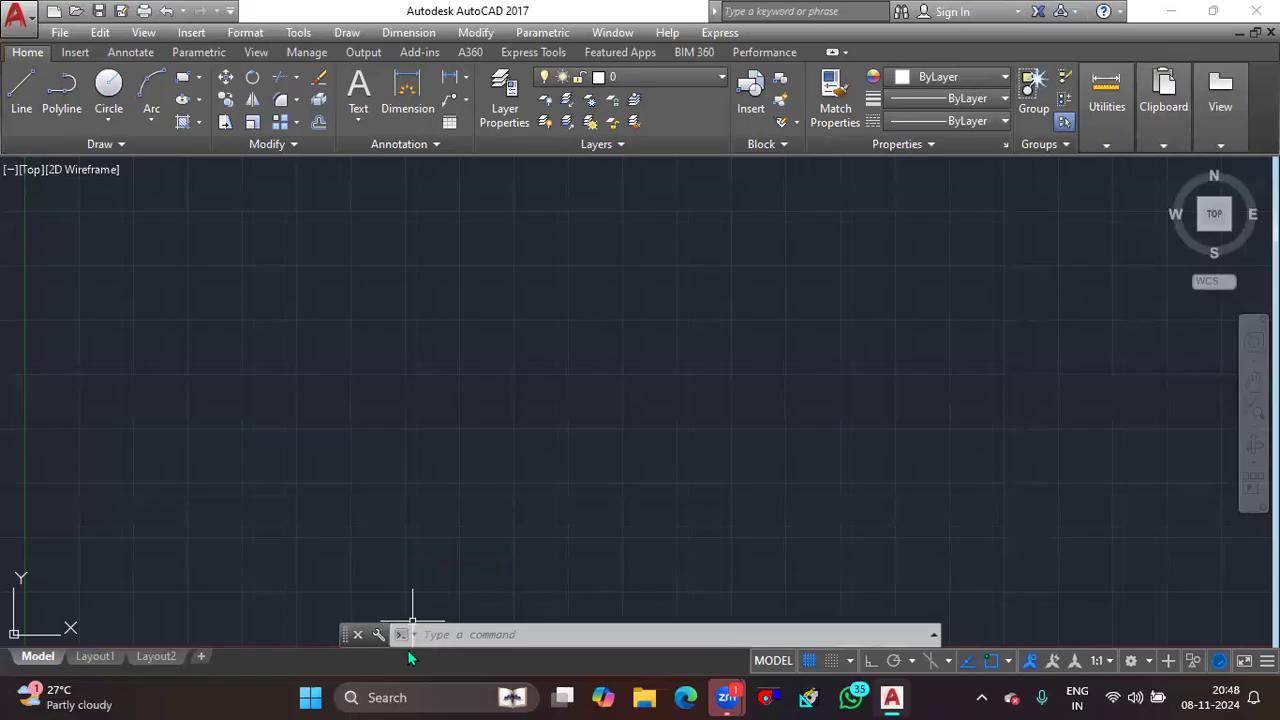
Close the Command Line window and test starting a line without it.
left_click(358, 634)
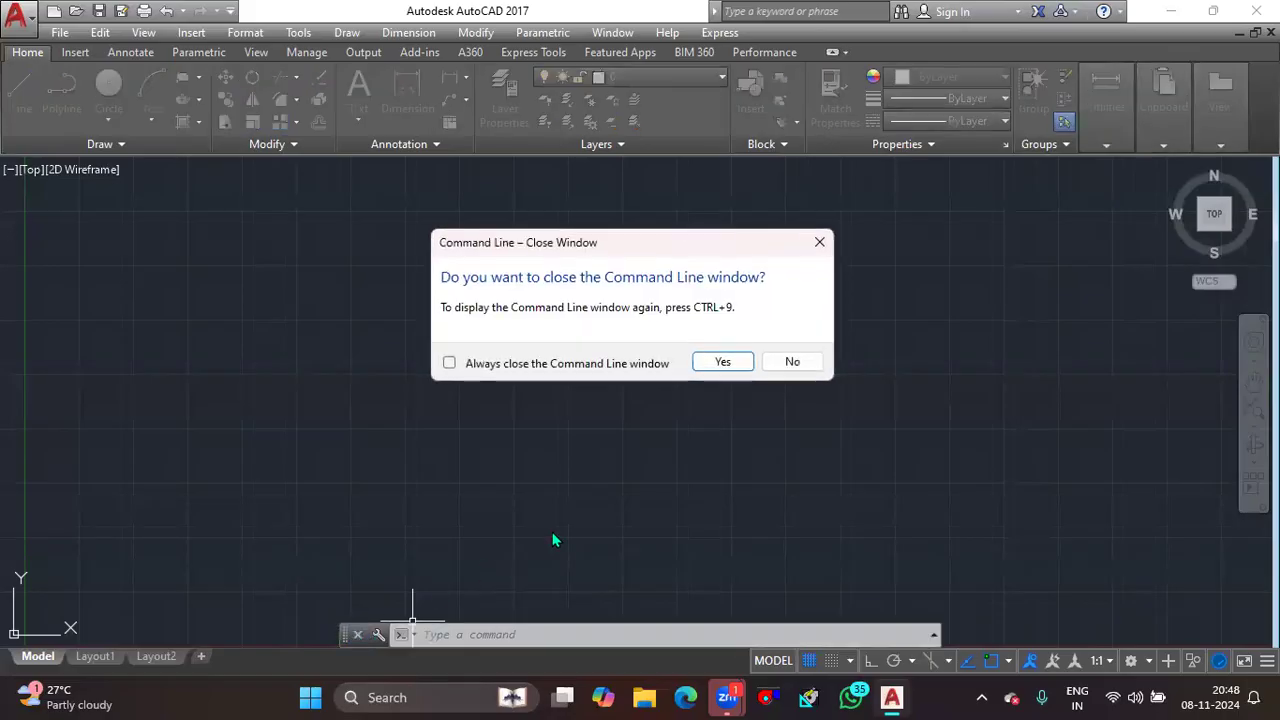
left_click(720, 362)
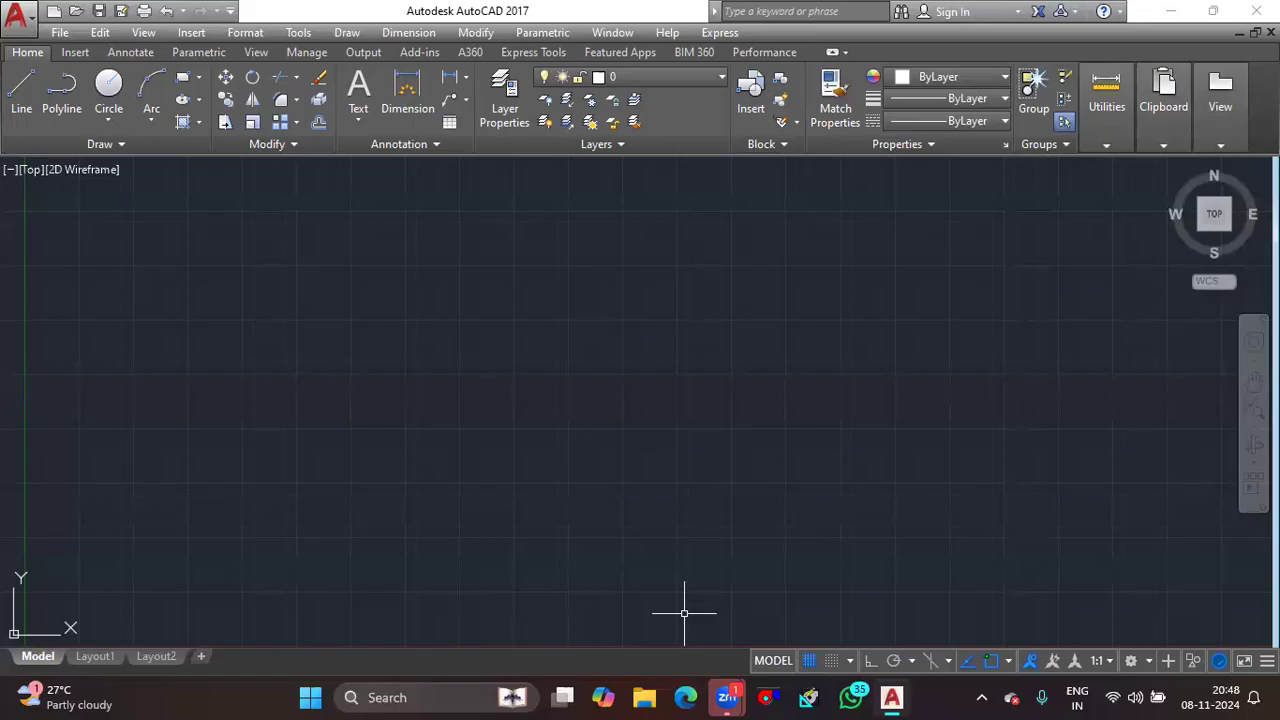
type("l")
key("Return")
left_click(425, 432)
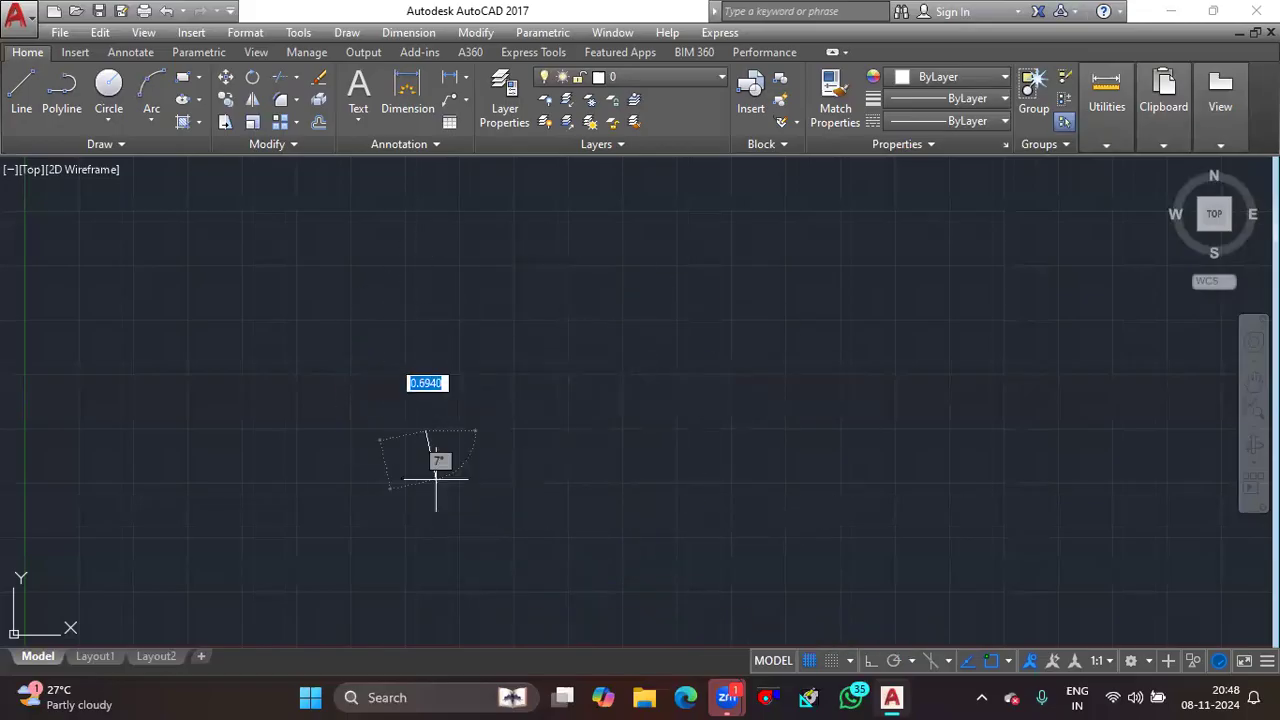
key("Escape")
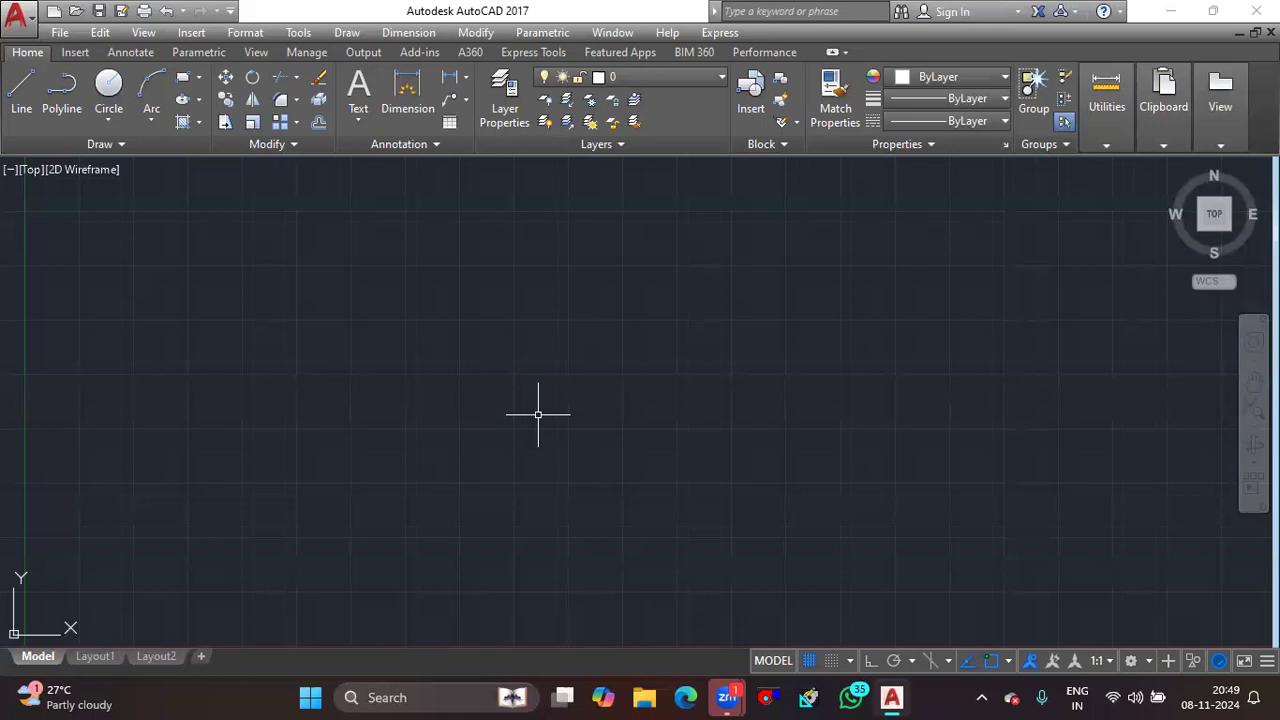
Display the Command Line window again.
key("ctrl+9")
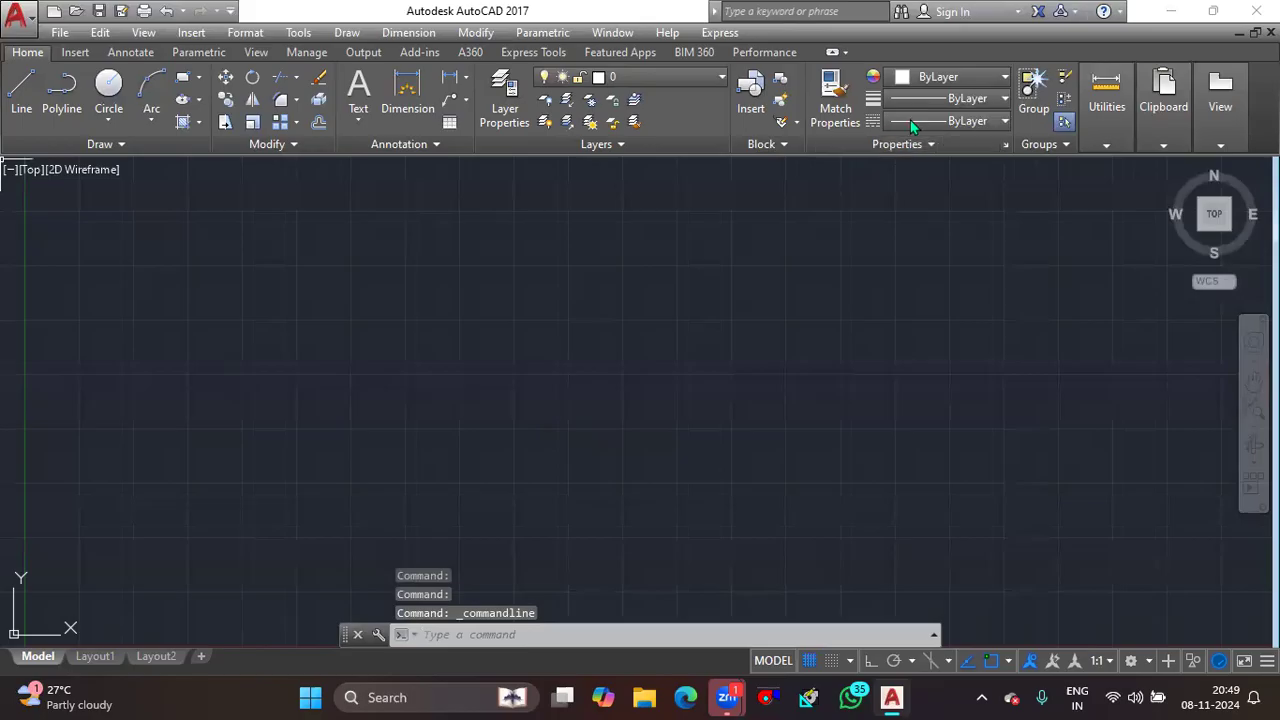
left_click(1163, 100)
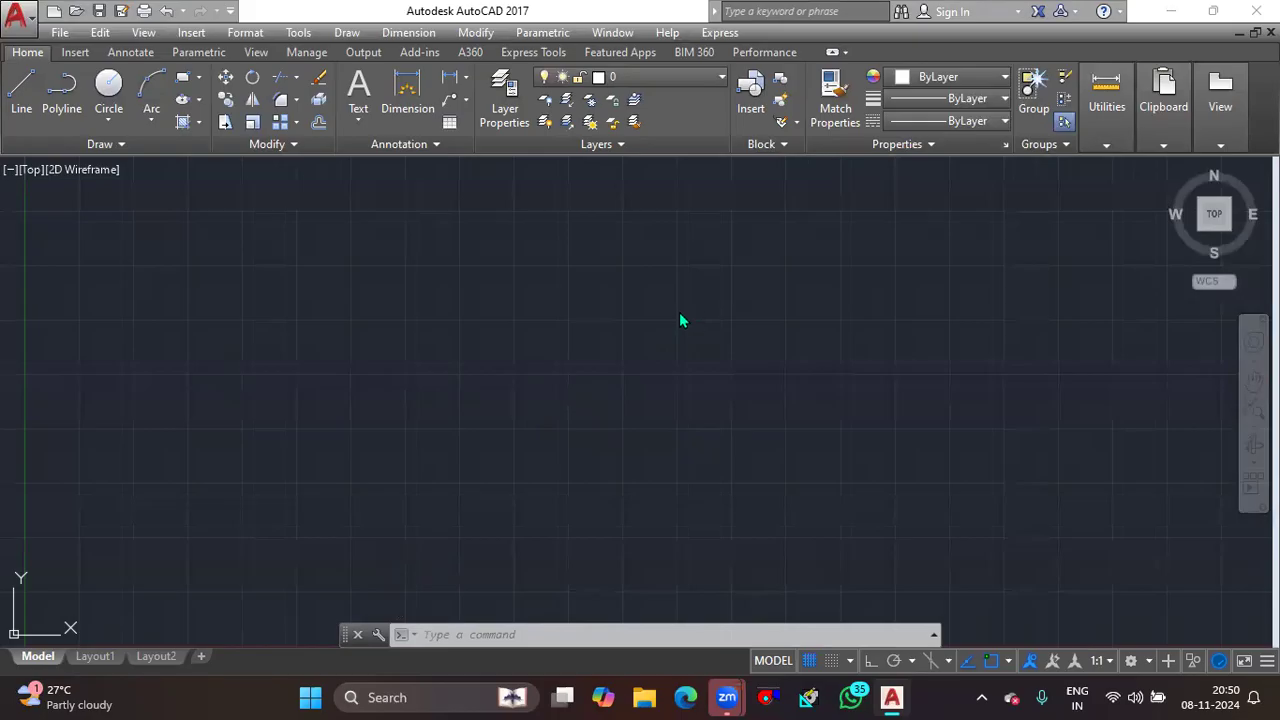
Open the Customize User Interface settings and select the Drafting & Annotation Default workspace.
type("CUI")
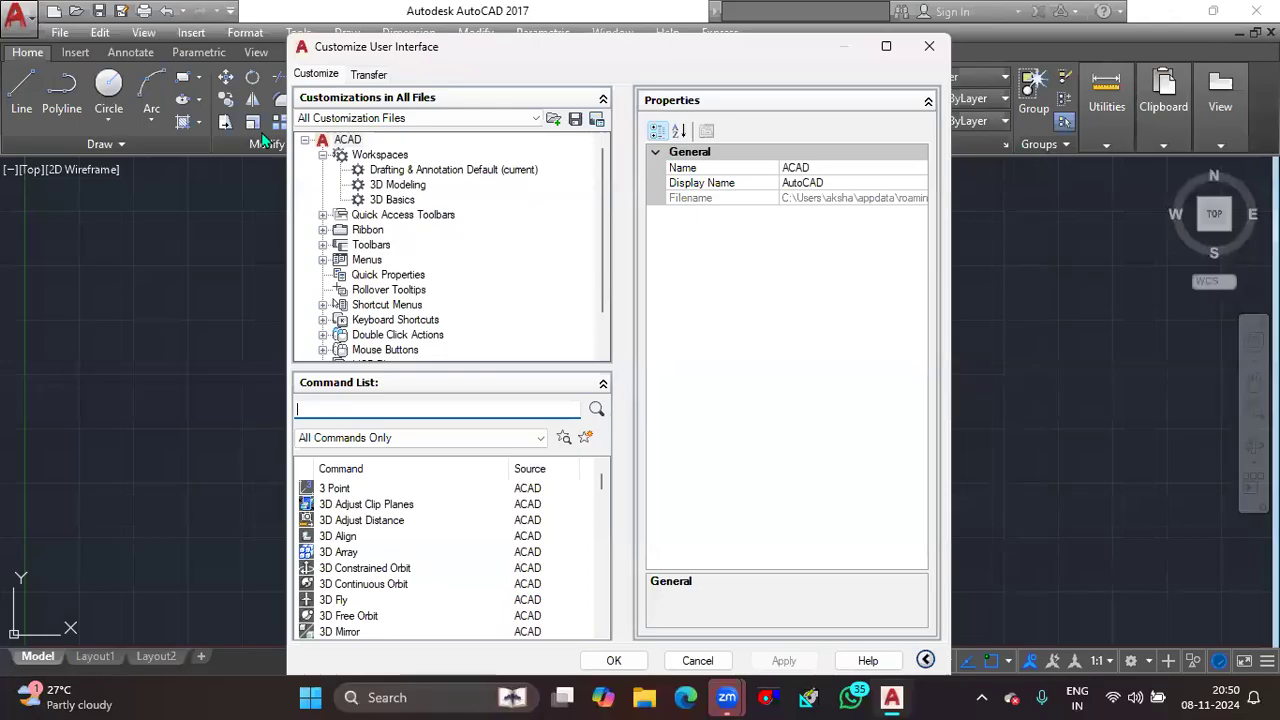
left_click(147, 104)
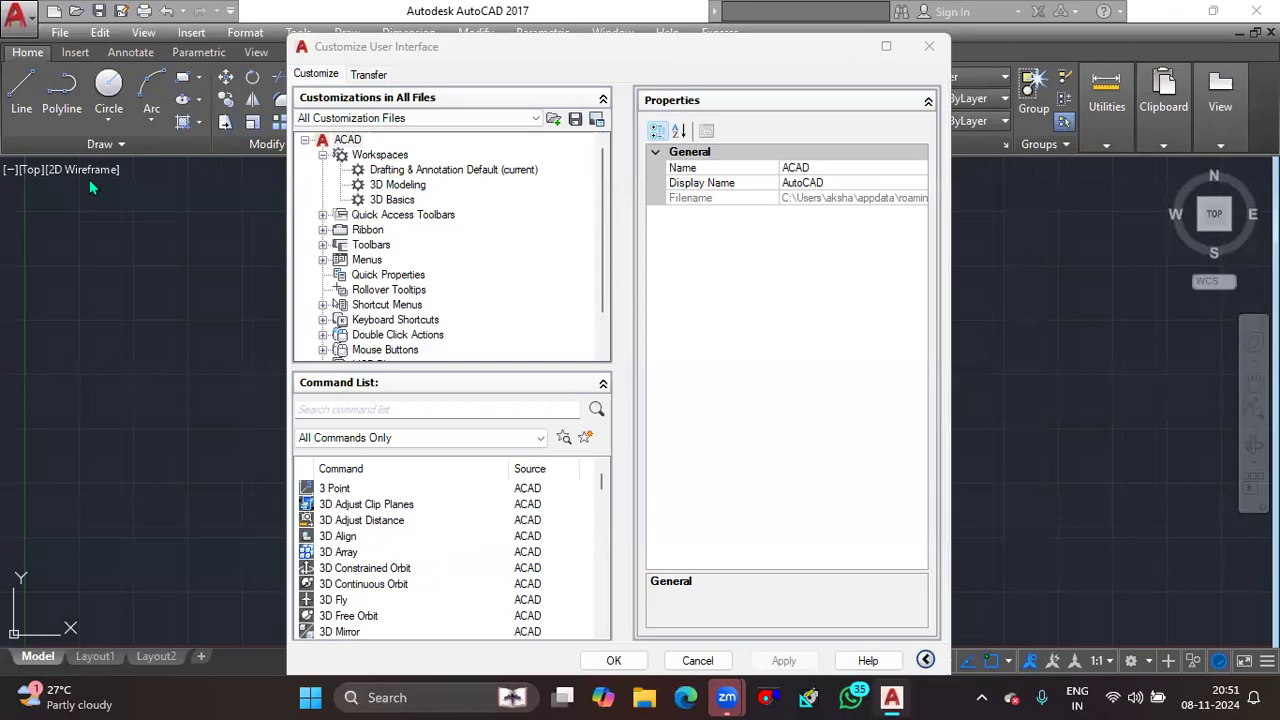
left_click(448, 172)
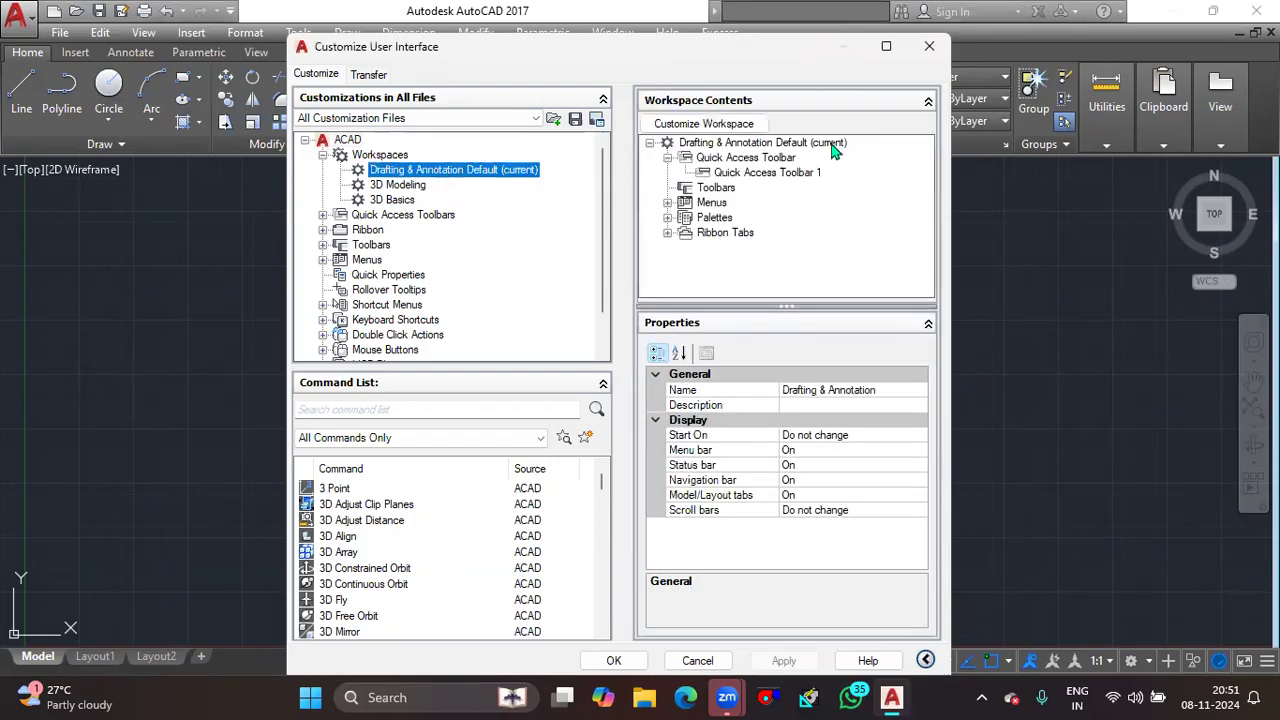
Expand the workspace's palettes and select Ribbon to access its appearance properties.
left_click(668, 218)
scroll(748, 232, "down", 3)
left_click(733, 221)
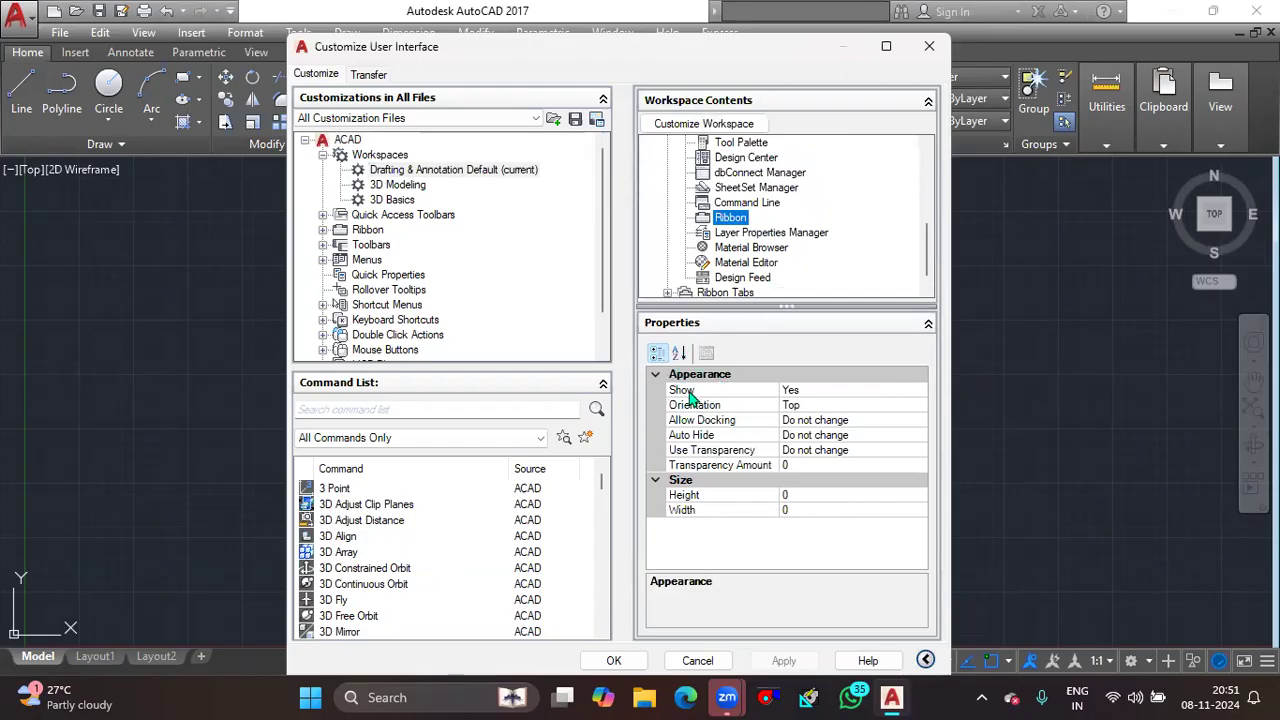
Hide the Ribbon in the current workspace by setting its Show property to No and apply the change.
left_click(913, 392)
left_click(918, 391)
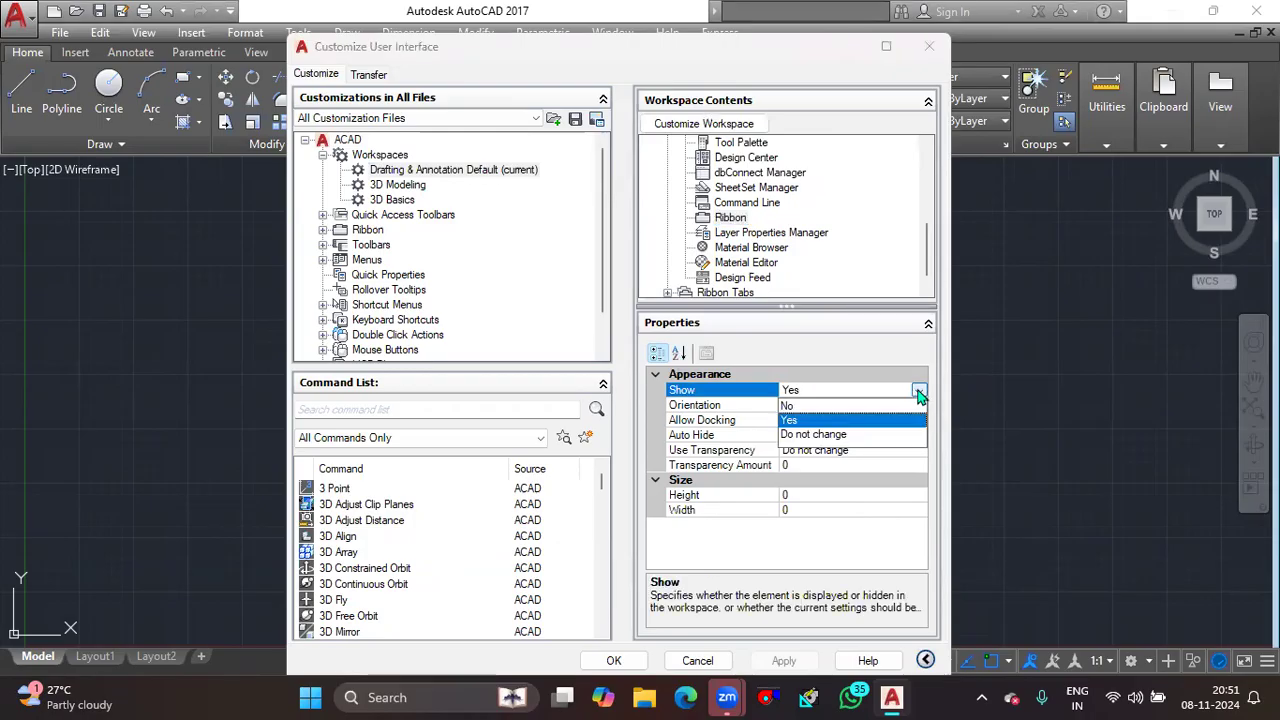
left_click(804, 406)
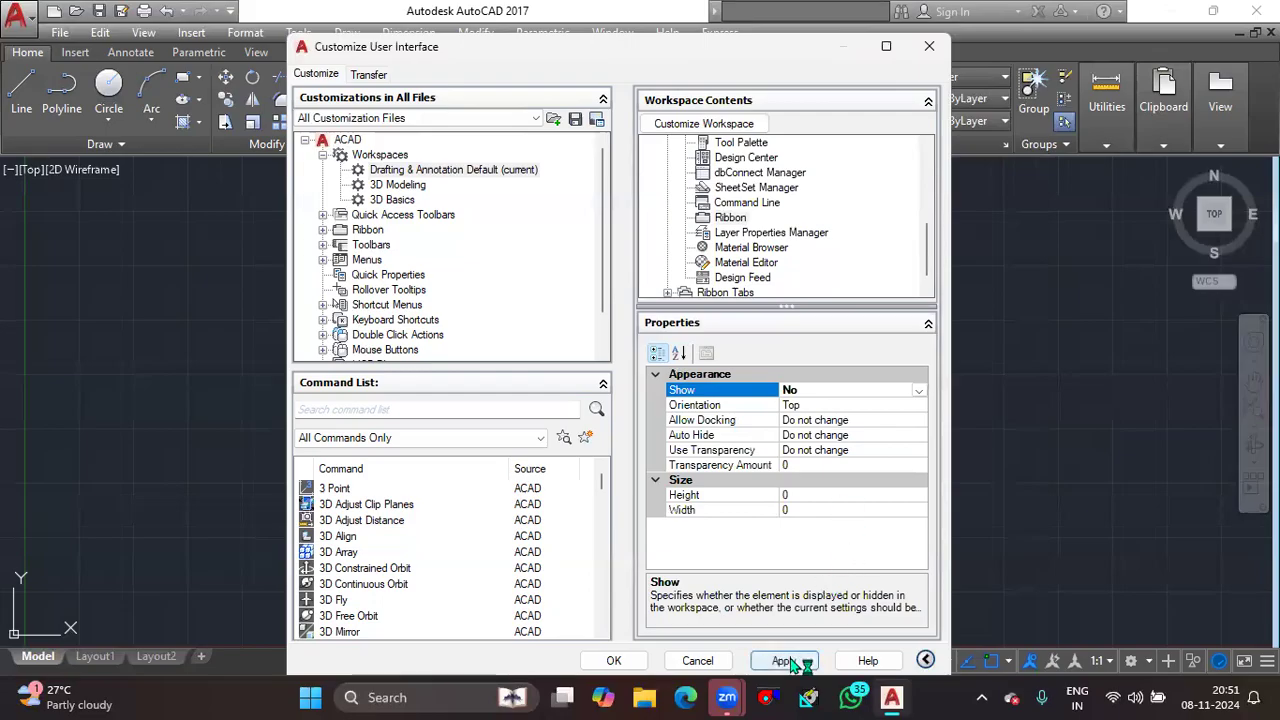
left_click(785, 662)
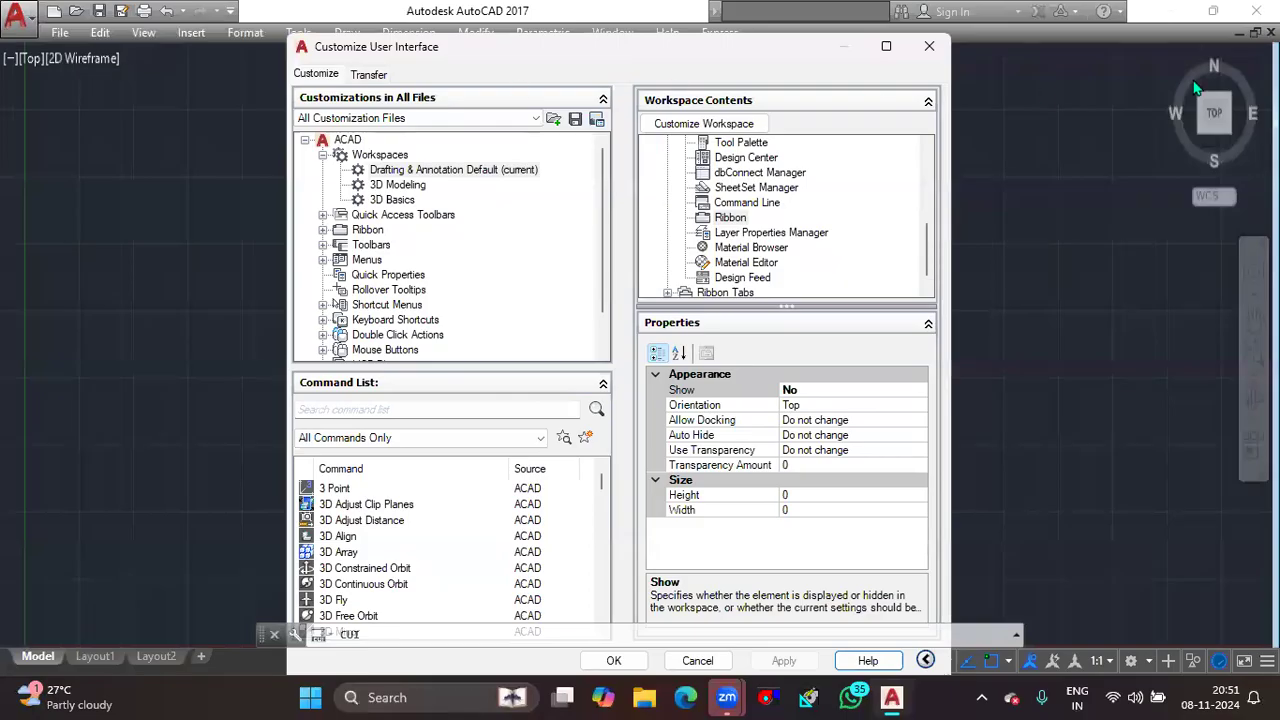
Set the Ribbon's Show property back to Yes, after trying Do not change, and apply it.
left_click(919, 401)
left_click(926, 394)
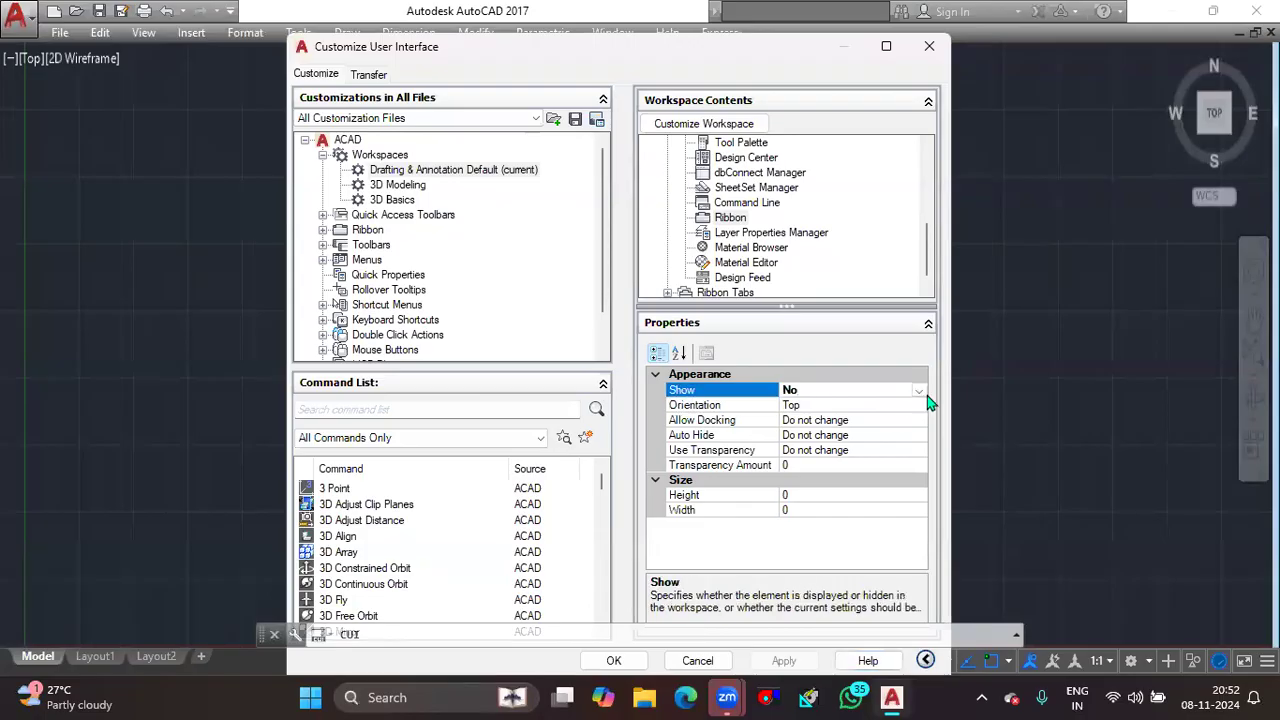
left_click(919, 392)
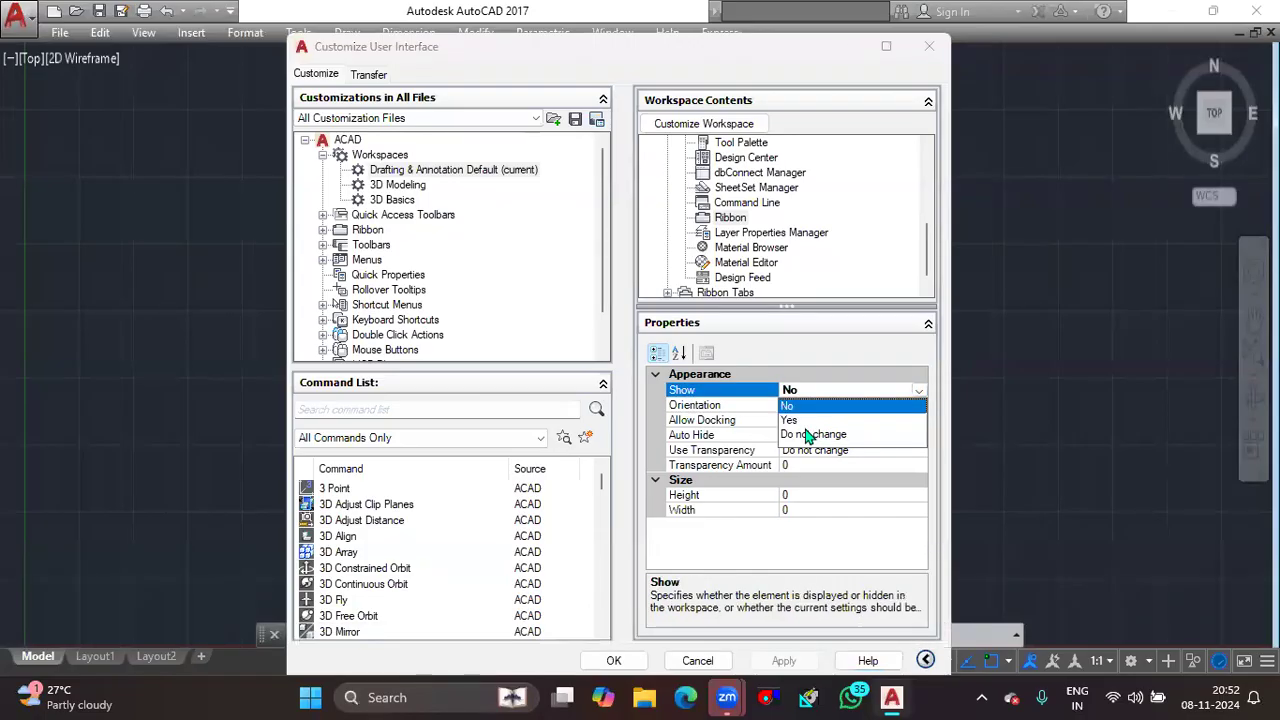
left_click(812, 434)
left_click(917, 393)
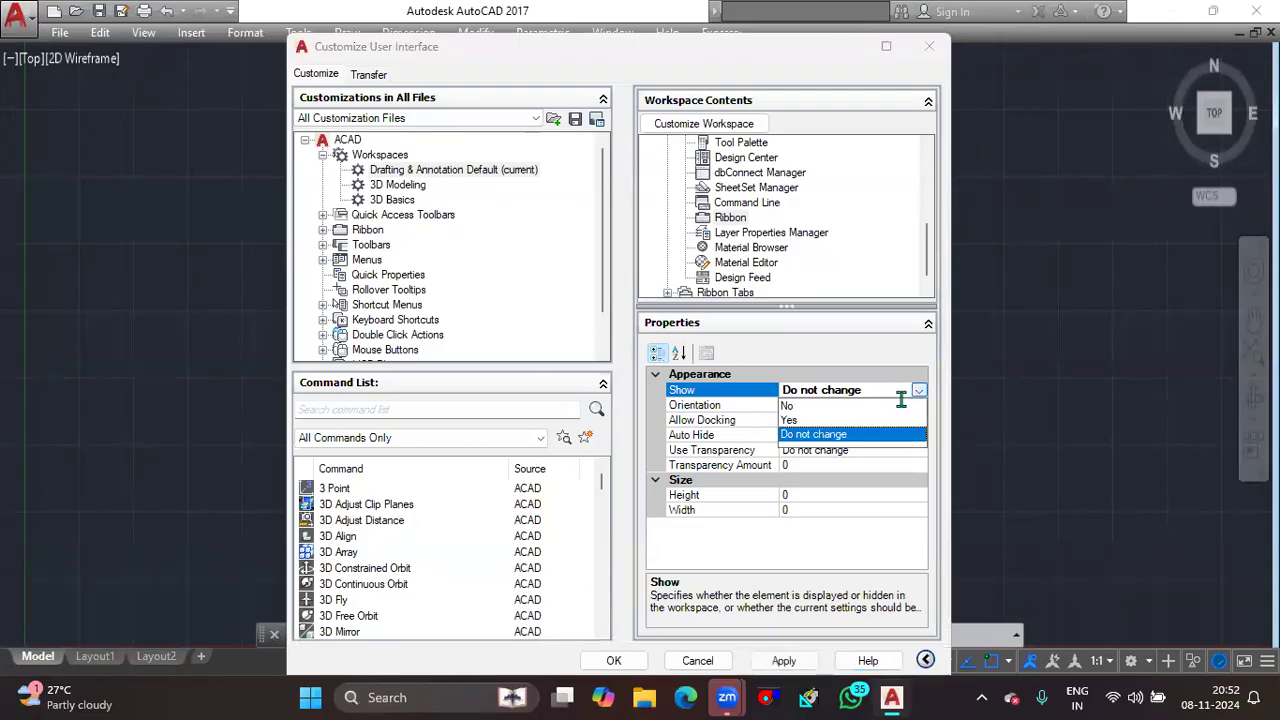
left_click(812, 420)
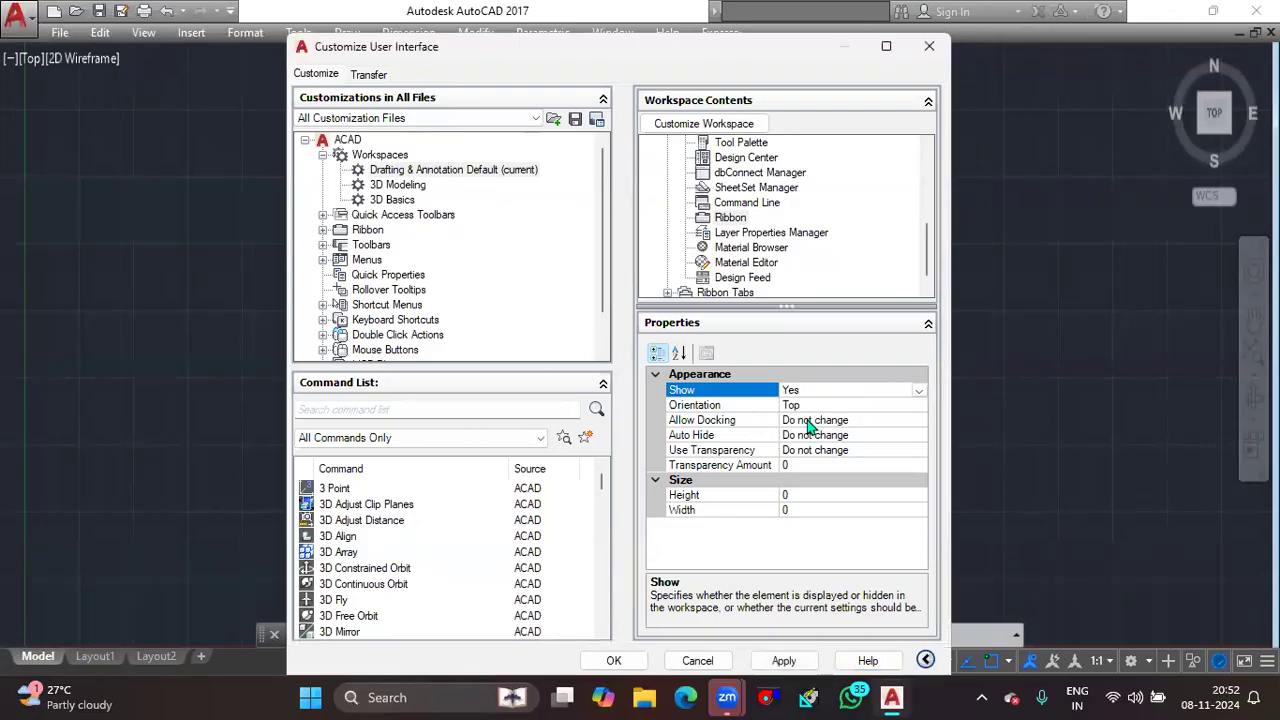
left_click(785, 660)
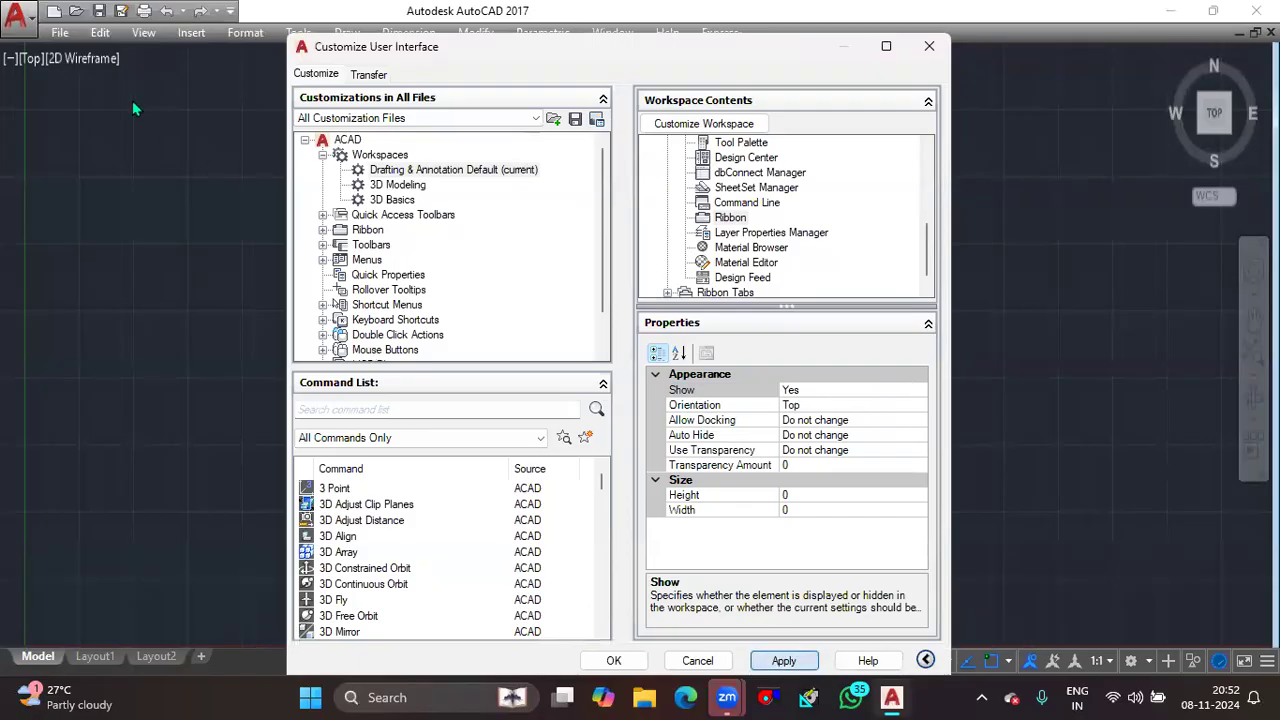
Select the Command Line palette in the workspace contents, set its Show property to No and apply it.
scroll(749, 247, "down", 1)
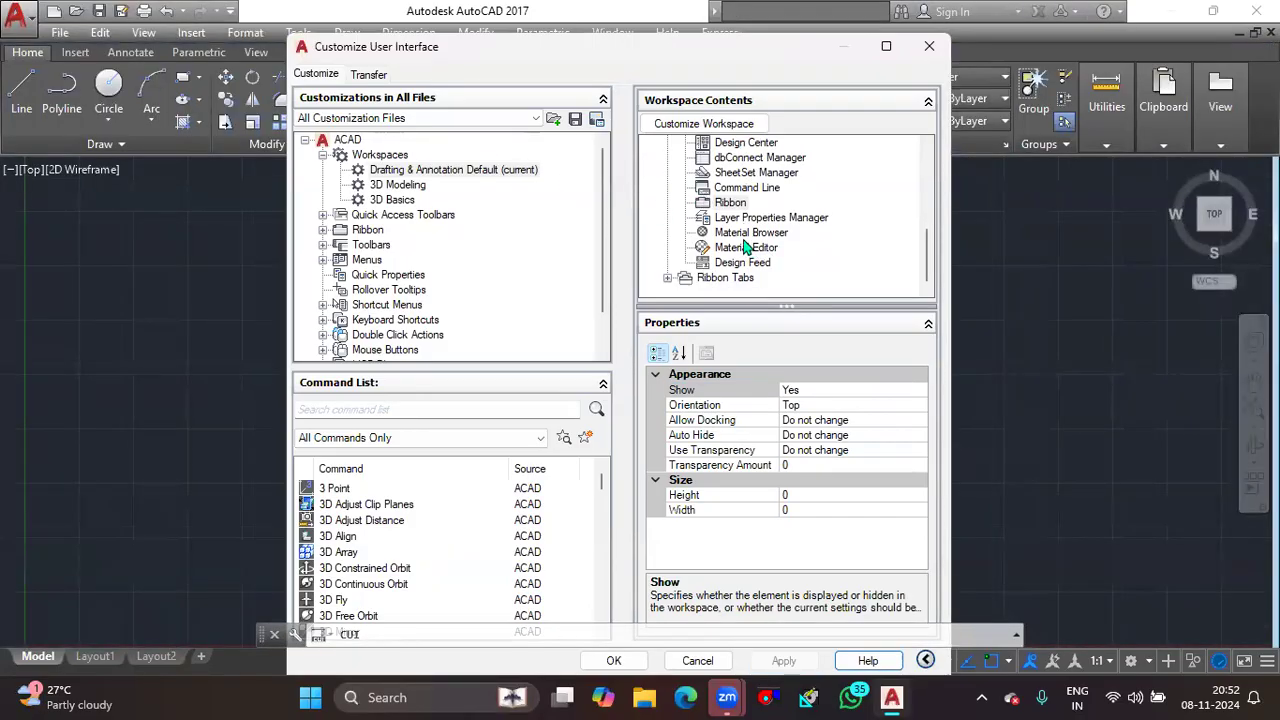
scroll(745, 245, "up", 1)
scroll(748, 245, "down", 1)
scroll(767, 256, "up", 1)
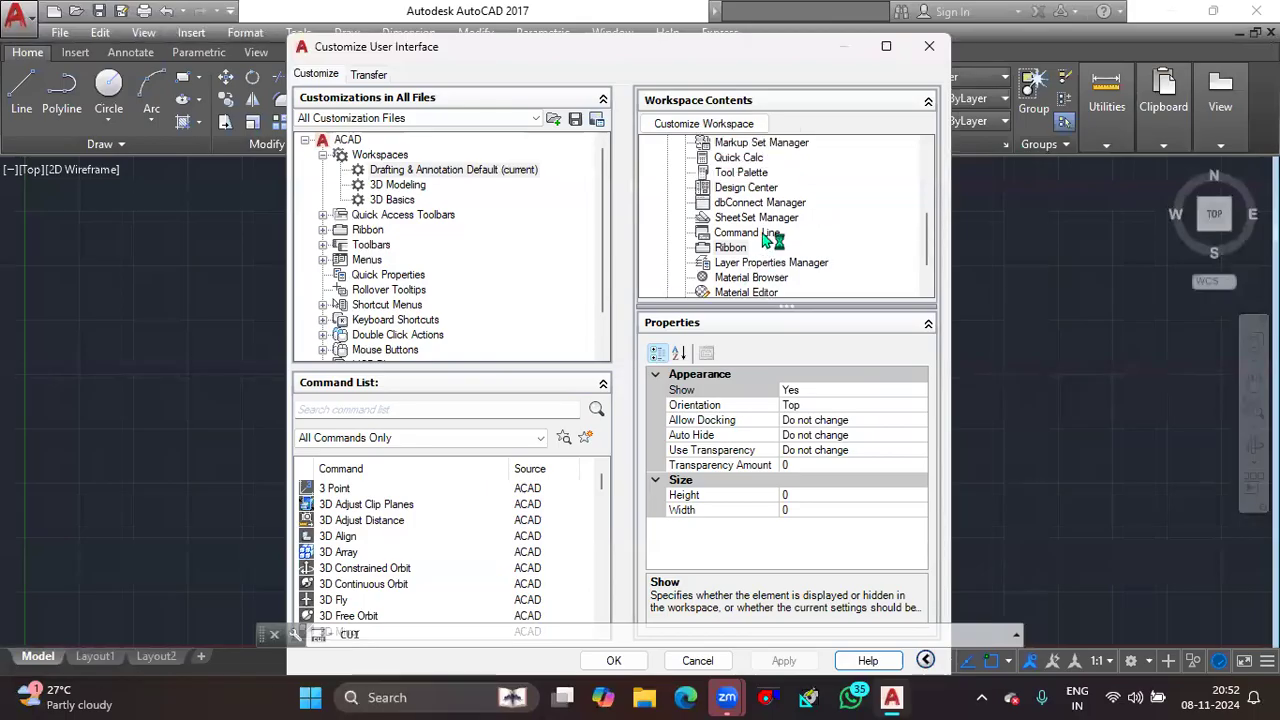
left_click(764, 234)
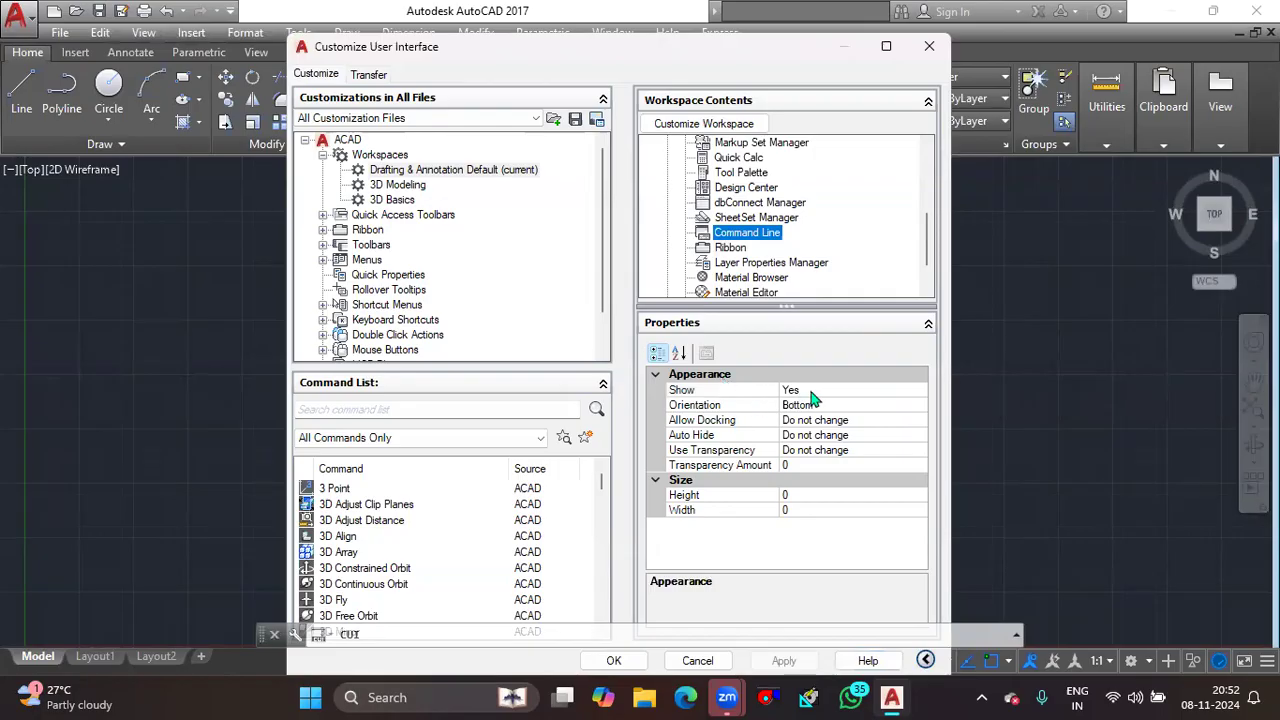
left_click(924, 392)
left_click(919, 391)
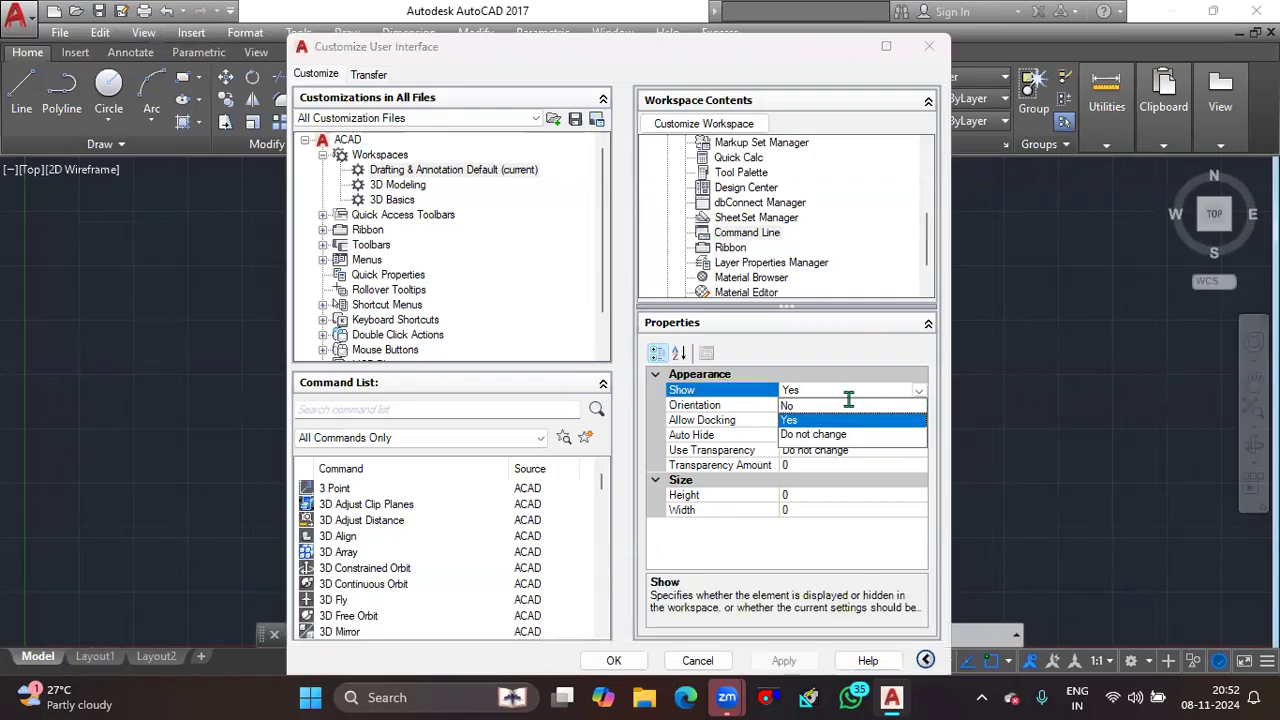
left_click(815, 407)
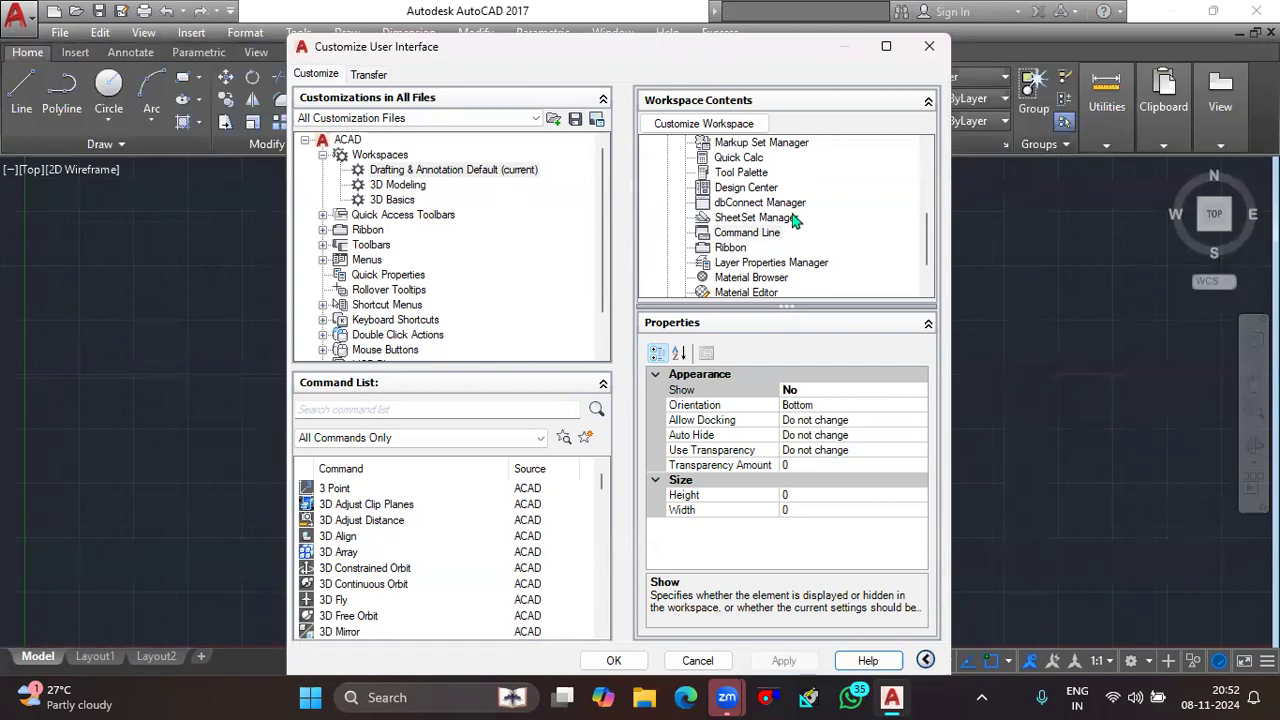
Set the Command Line's Show property to Yes and accept the user interface customization.
left_click(876, 392)
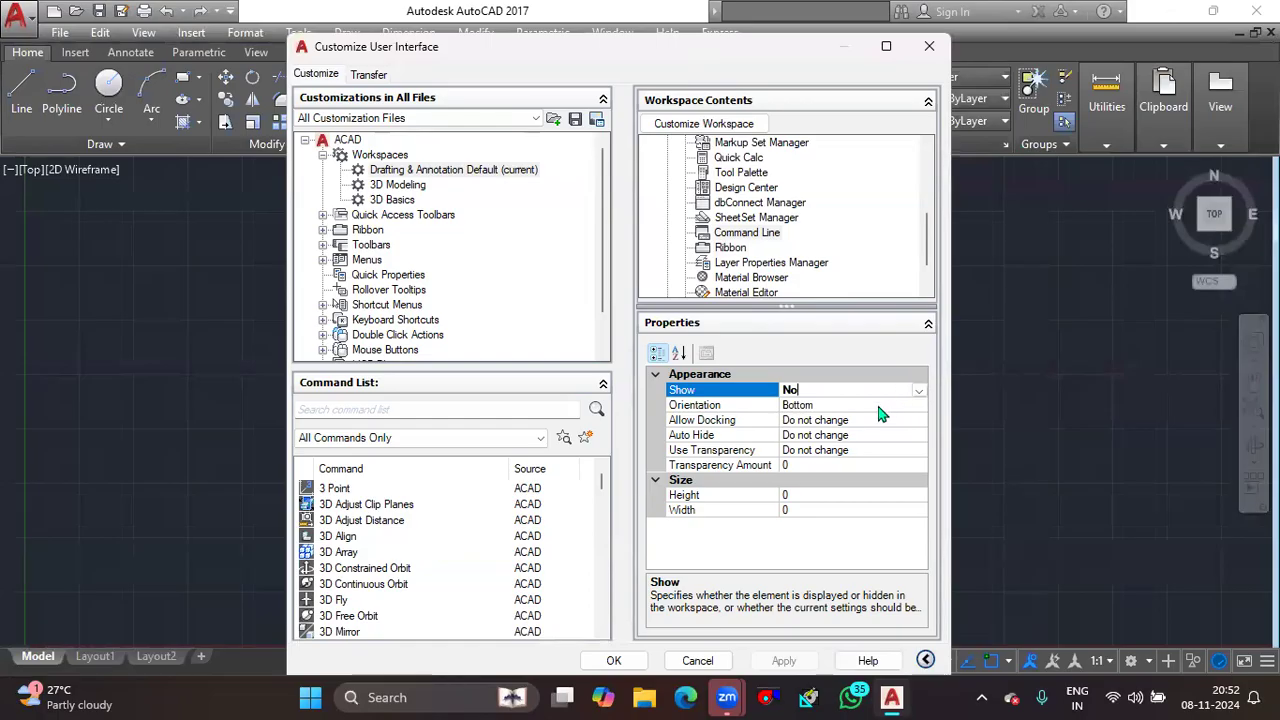
left_click(918, 390)
left_click(850, 420)
left_click(638, 660)
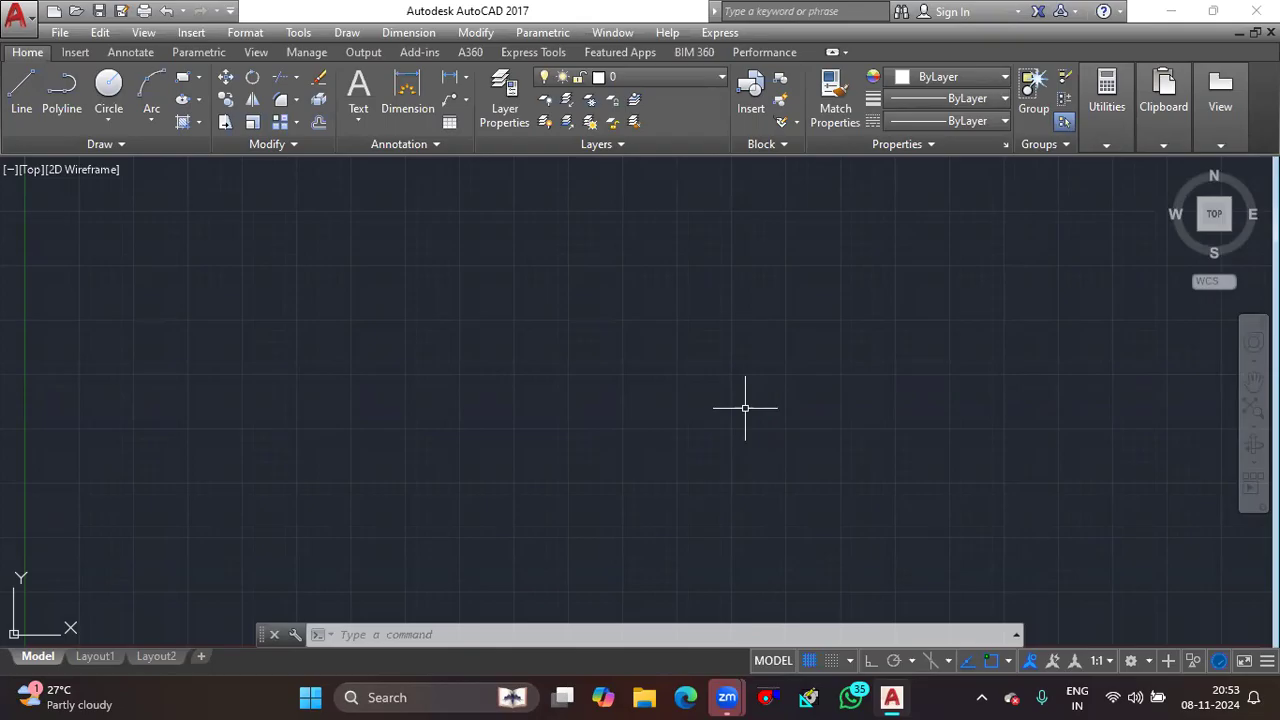
Open the Drawing Units settings and set the insertion scale to Millimeters.
type("u")
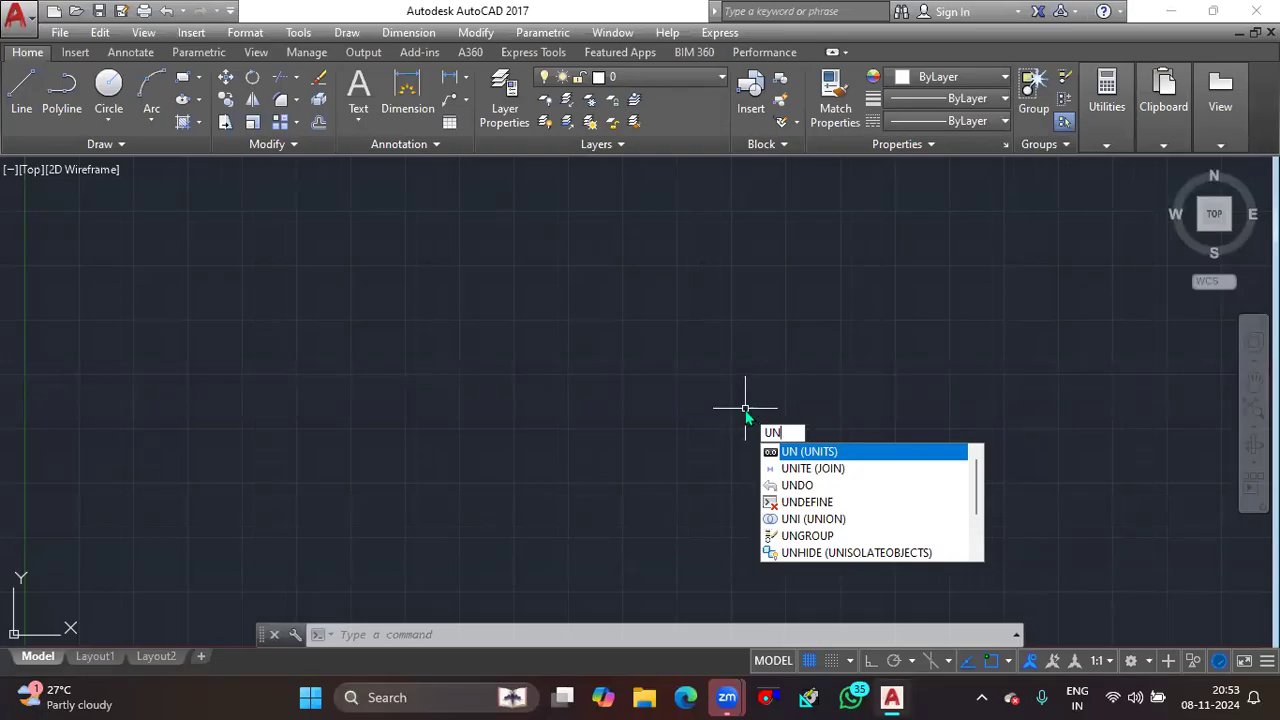
key("Return")
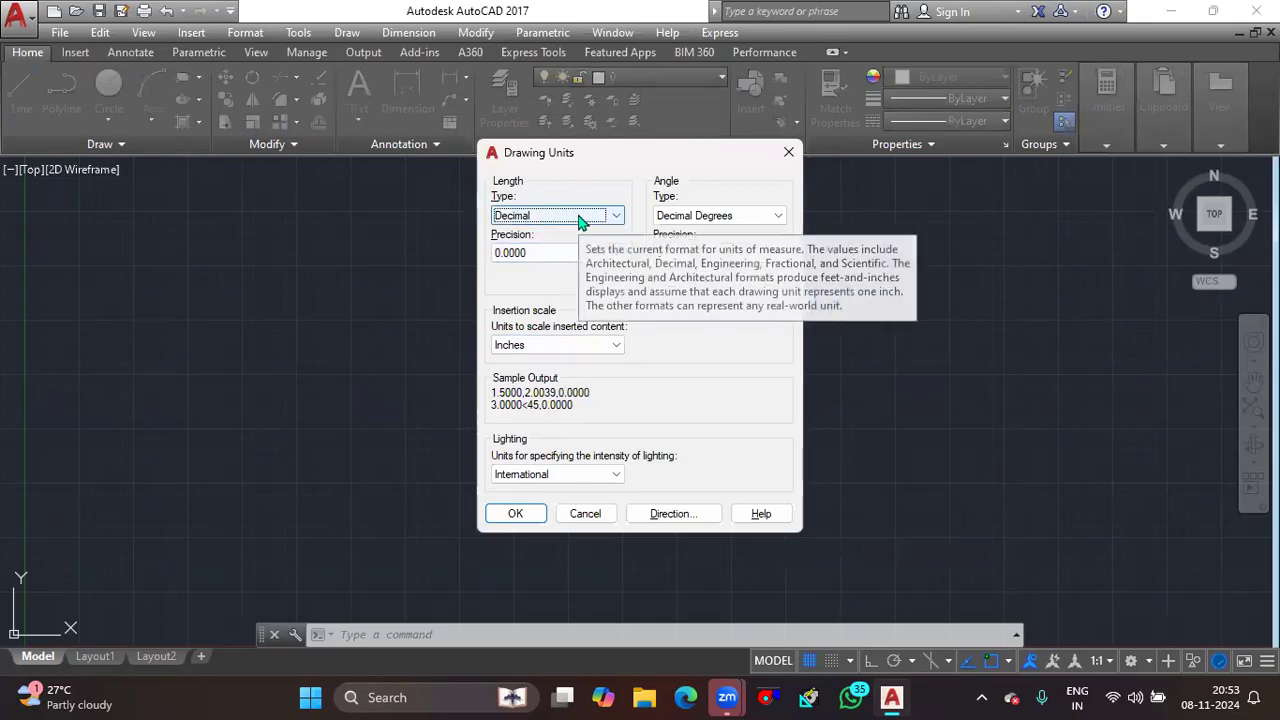
left_click(562, 346)
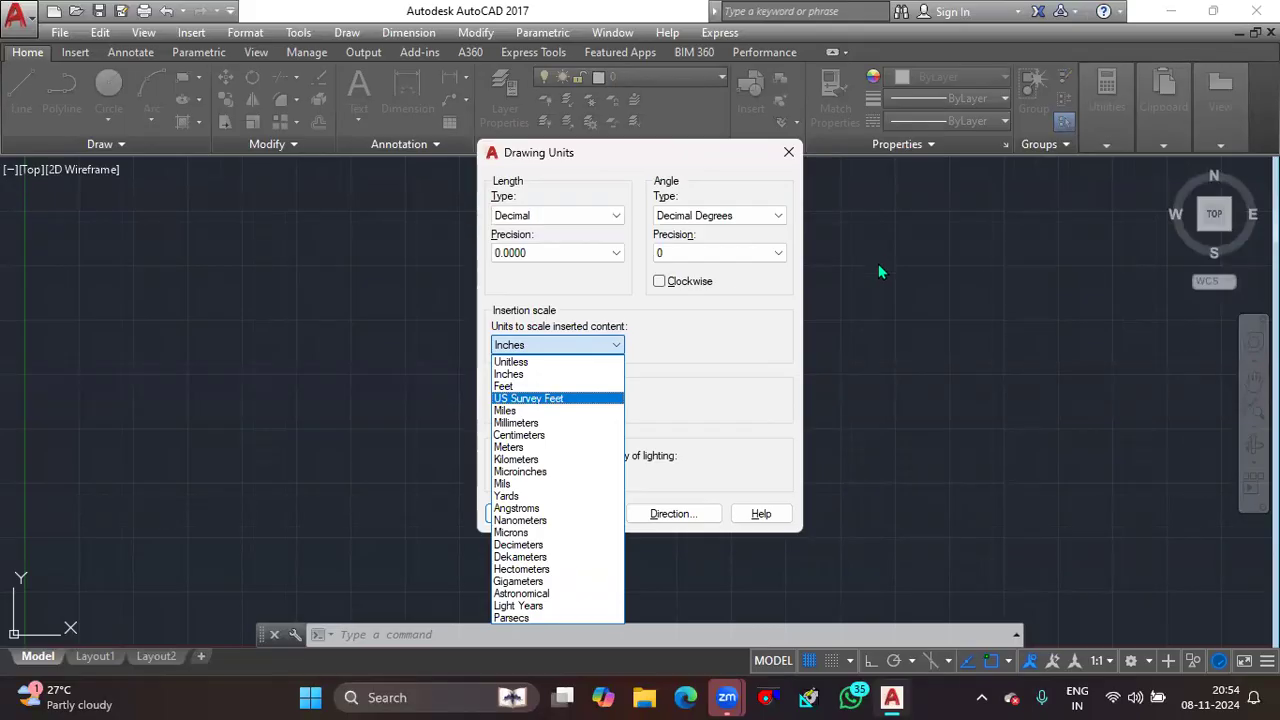
left_click(537, 423)
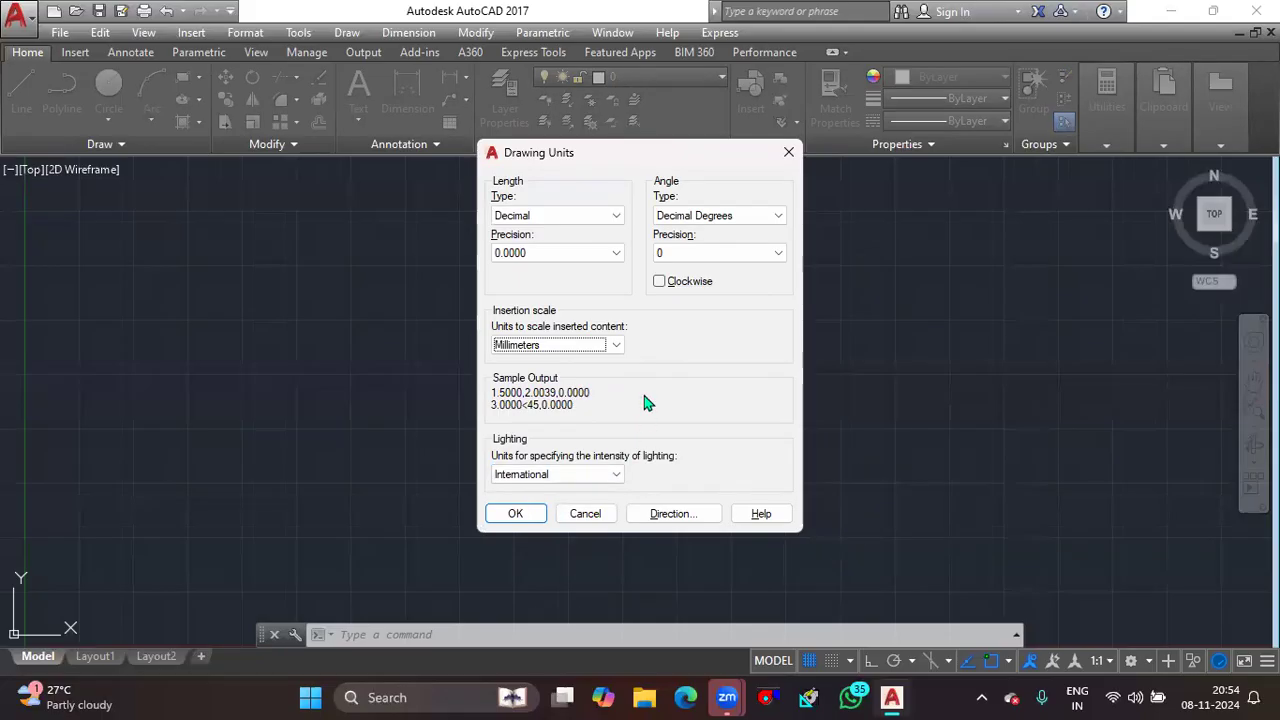
Set the length type to Architectural and the insertion scale to Inches.
left_click(608, 215)
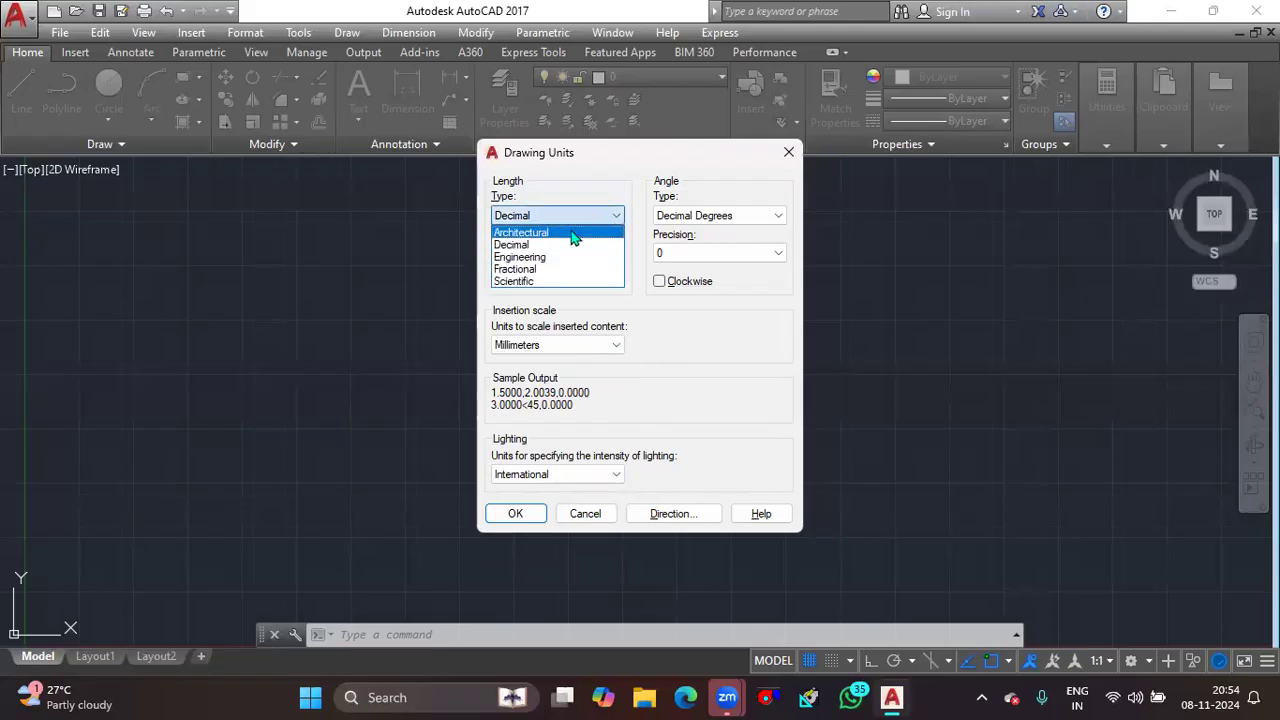
left_click(571, 233)
left_click(600, 346)
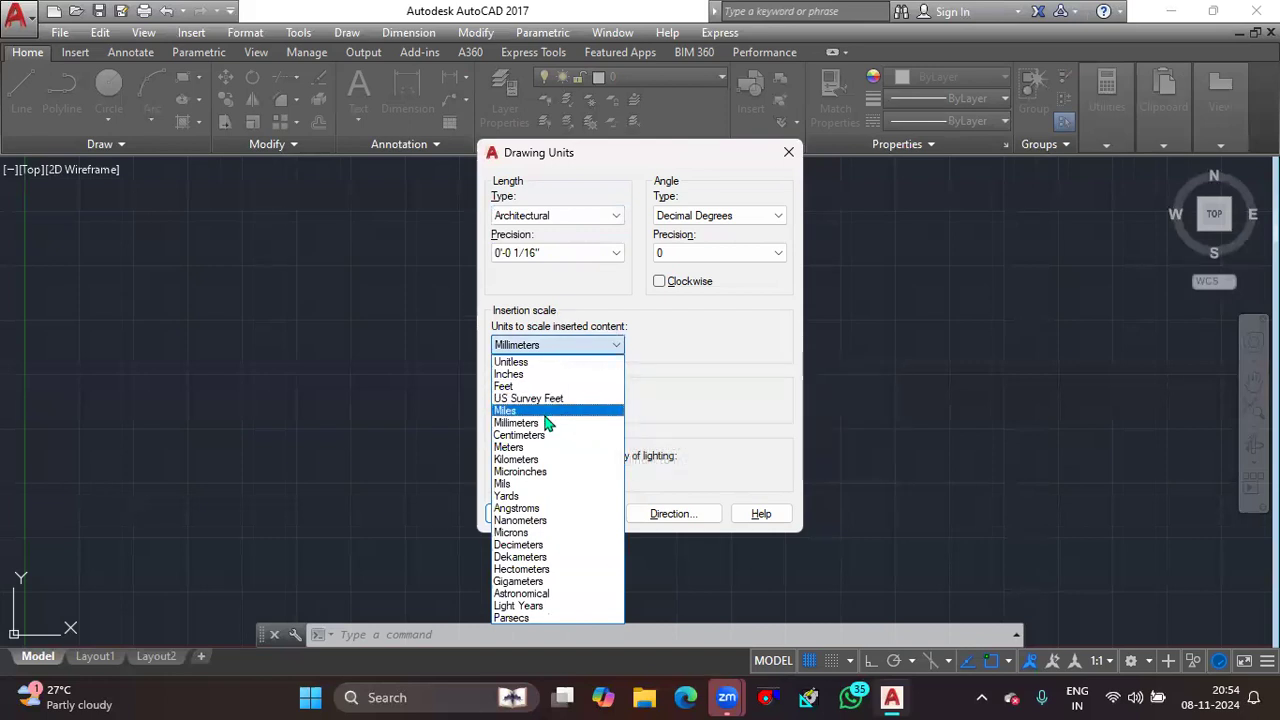
left_click(512, 374)
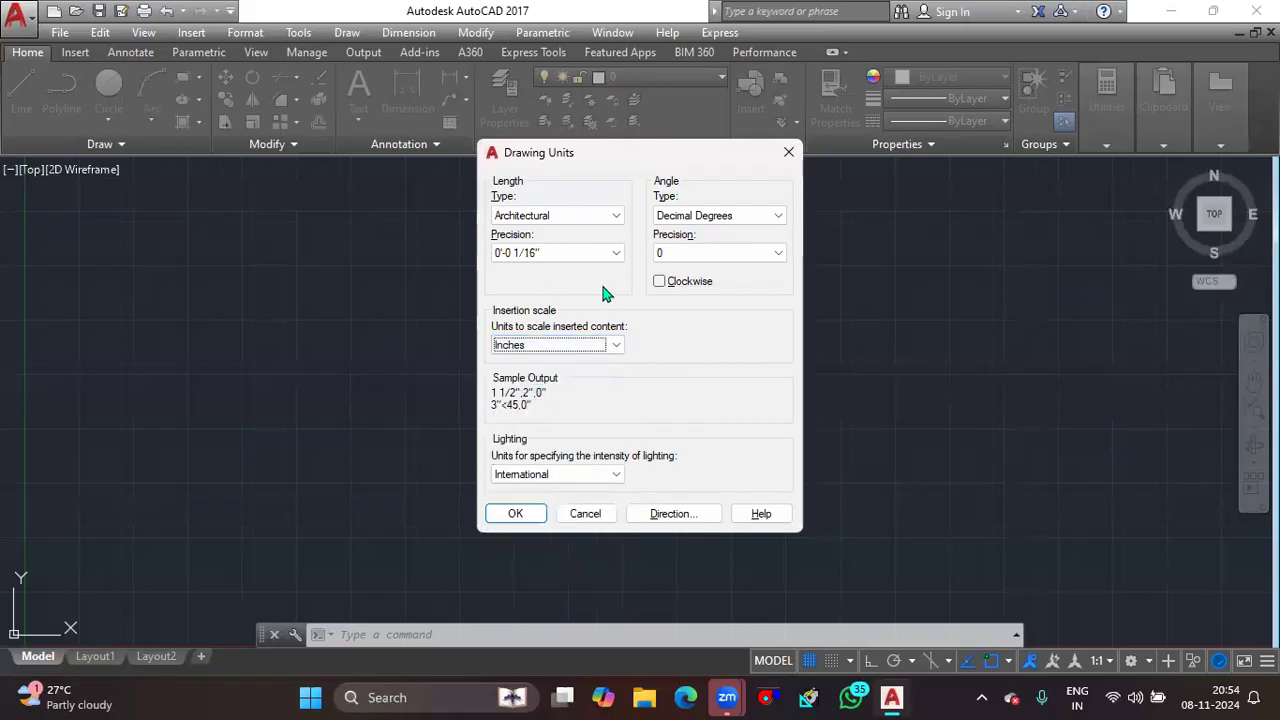
Set the length type to Decimal and the insertion scale to Millimeters, and accept the drawing units.
left_click(598, 215)
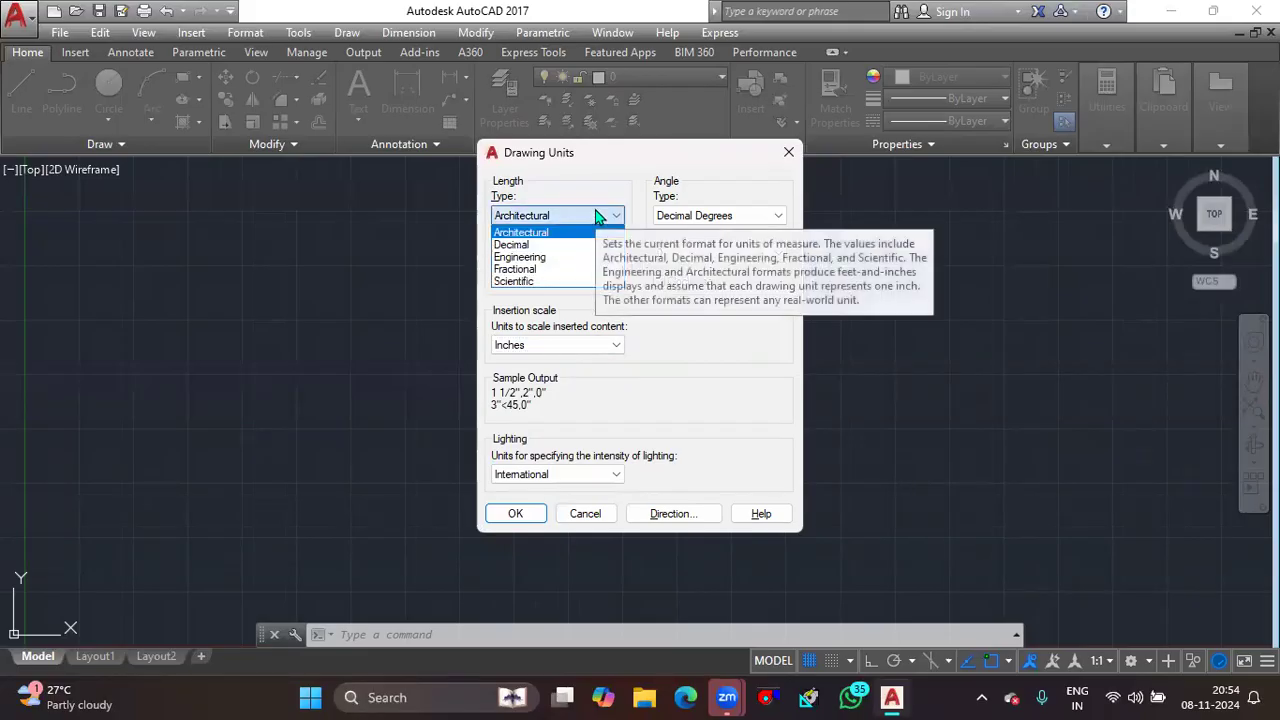
left_click(558, 244)
left_click(598, 344)
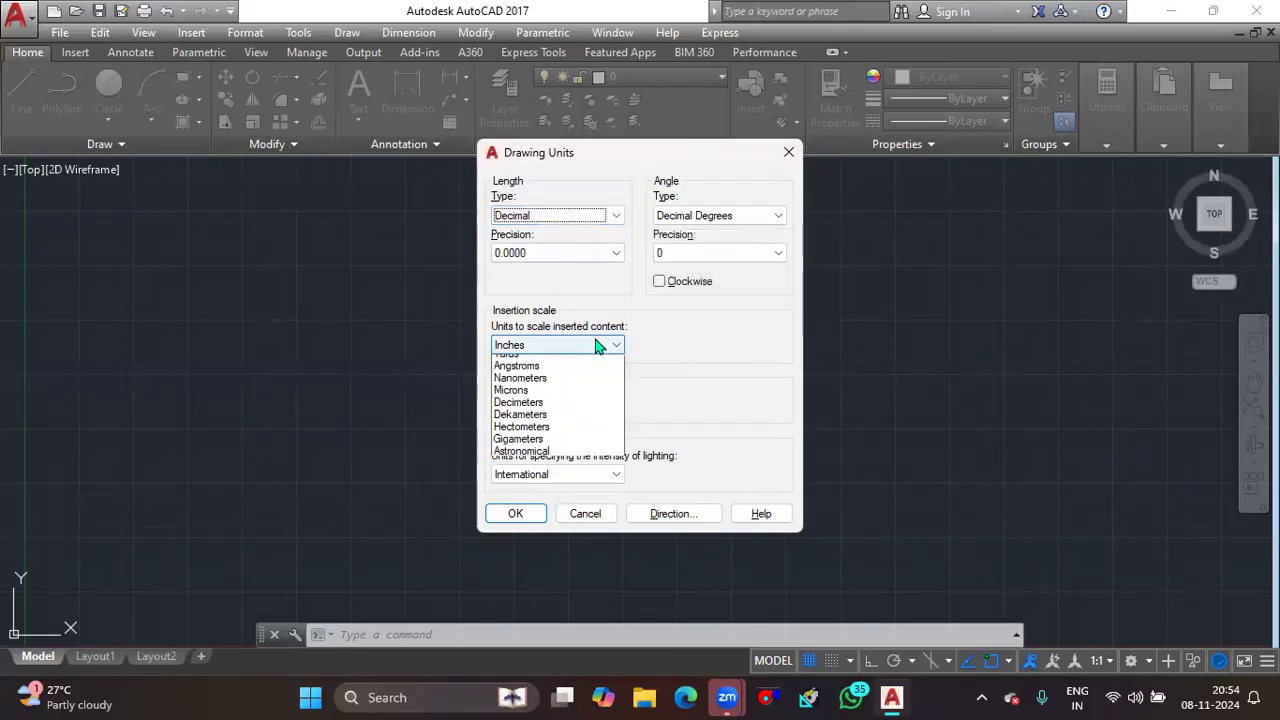
left_click(525, 424)
left_click(533, 518)
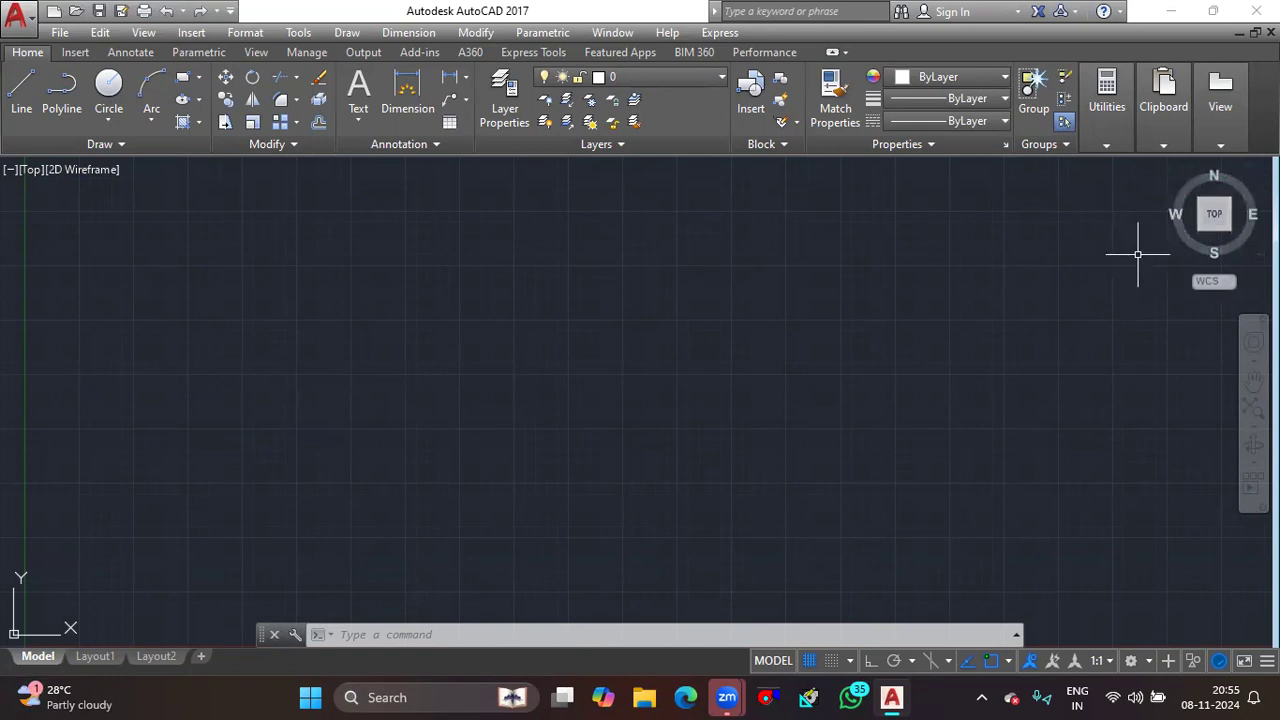
Use the ViewCube to look at the drawing from rotated top, front, right and bottom views, and return to the north-up Top view.
left_click(1261, 177)
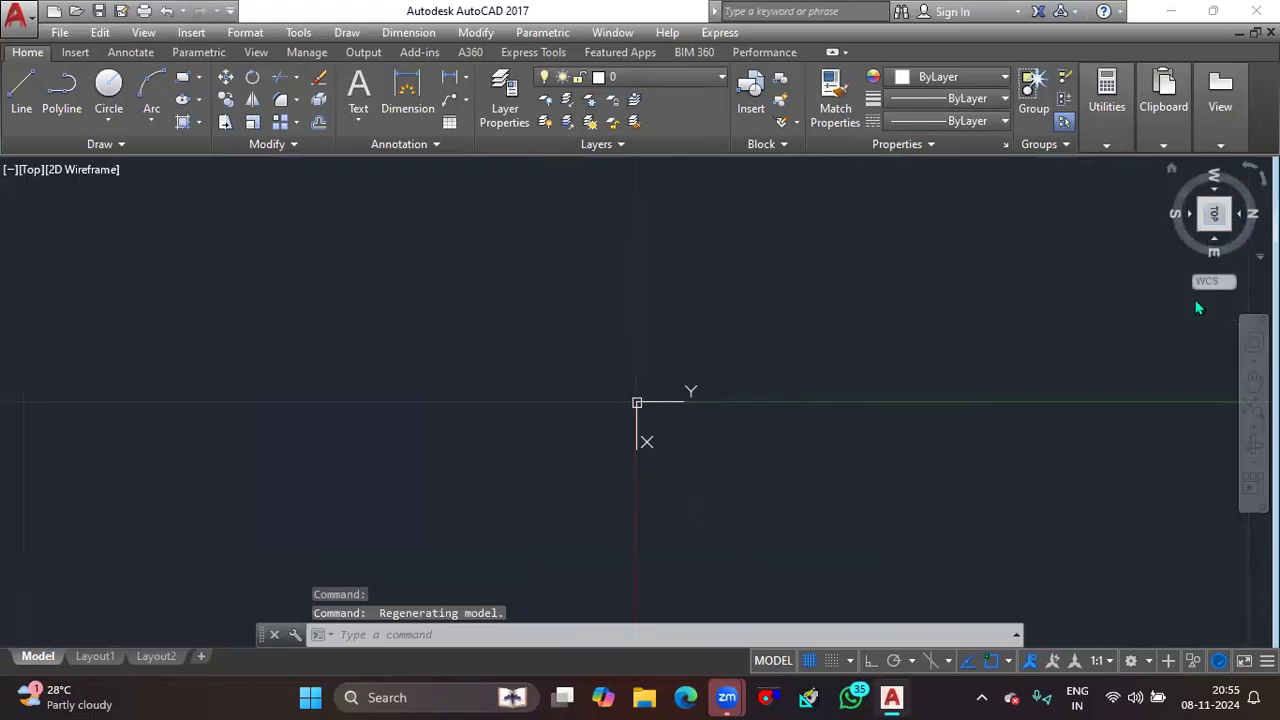
left_click(1210, 244)
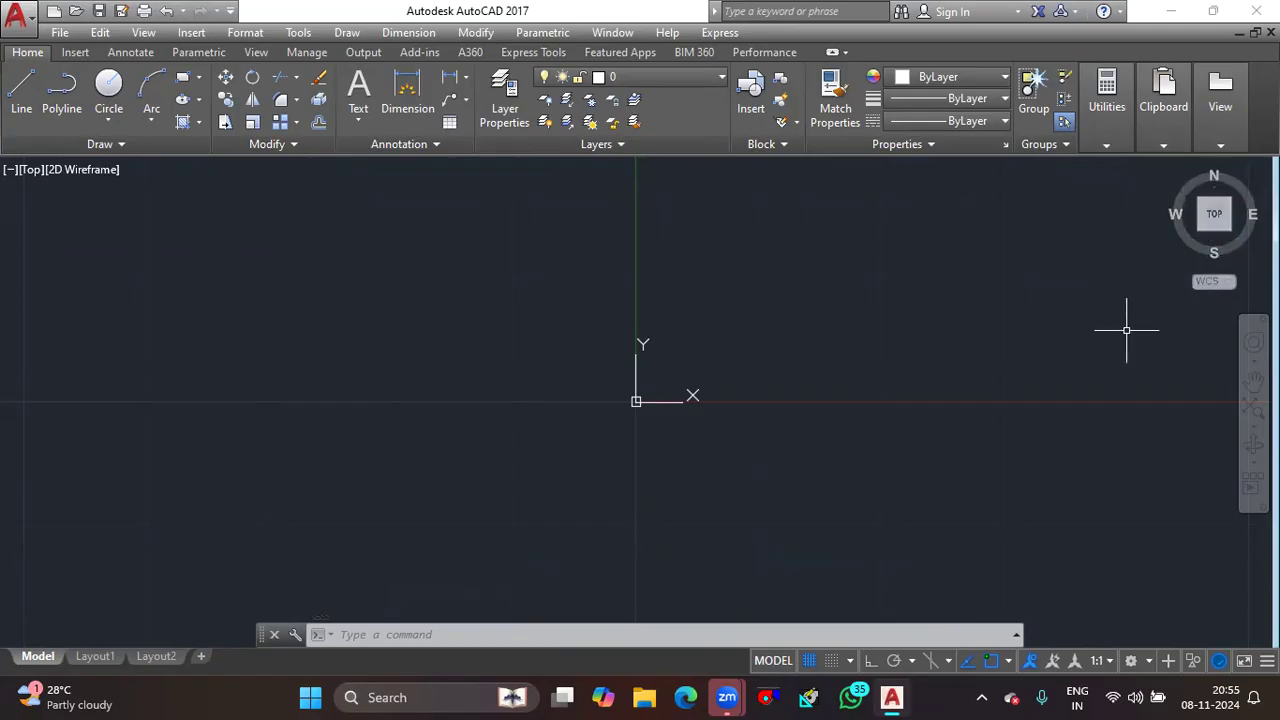
left_click(1215, 229)
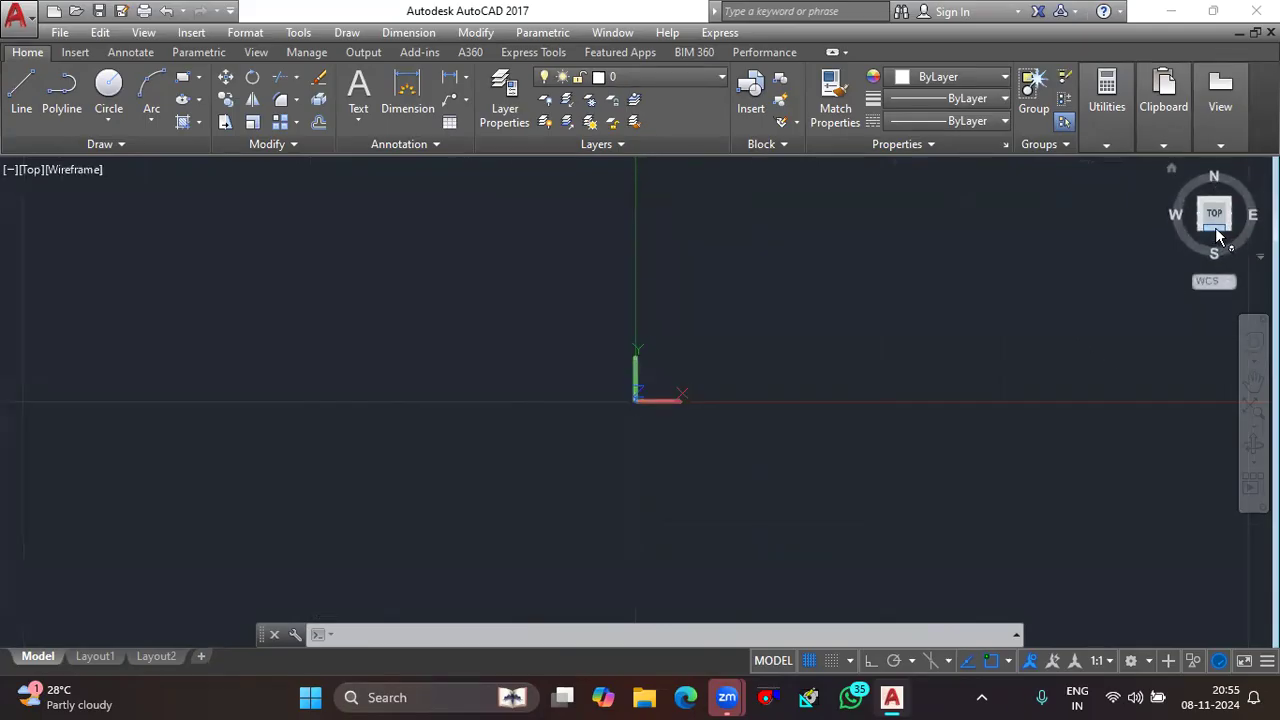
left_click(1212, 228)
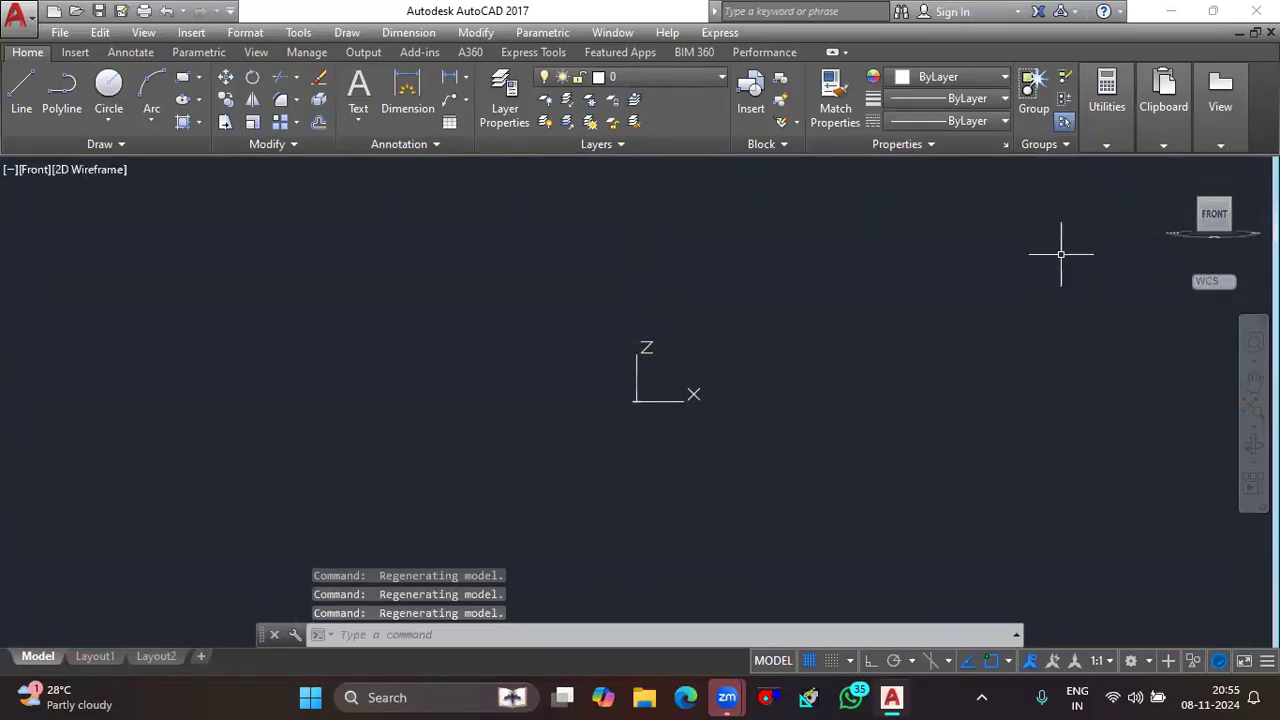
left_click(1236, 216)
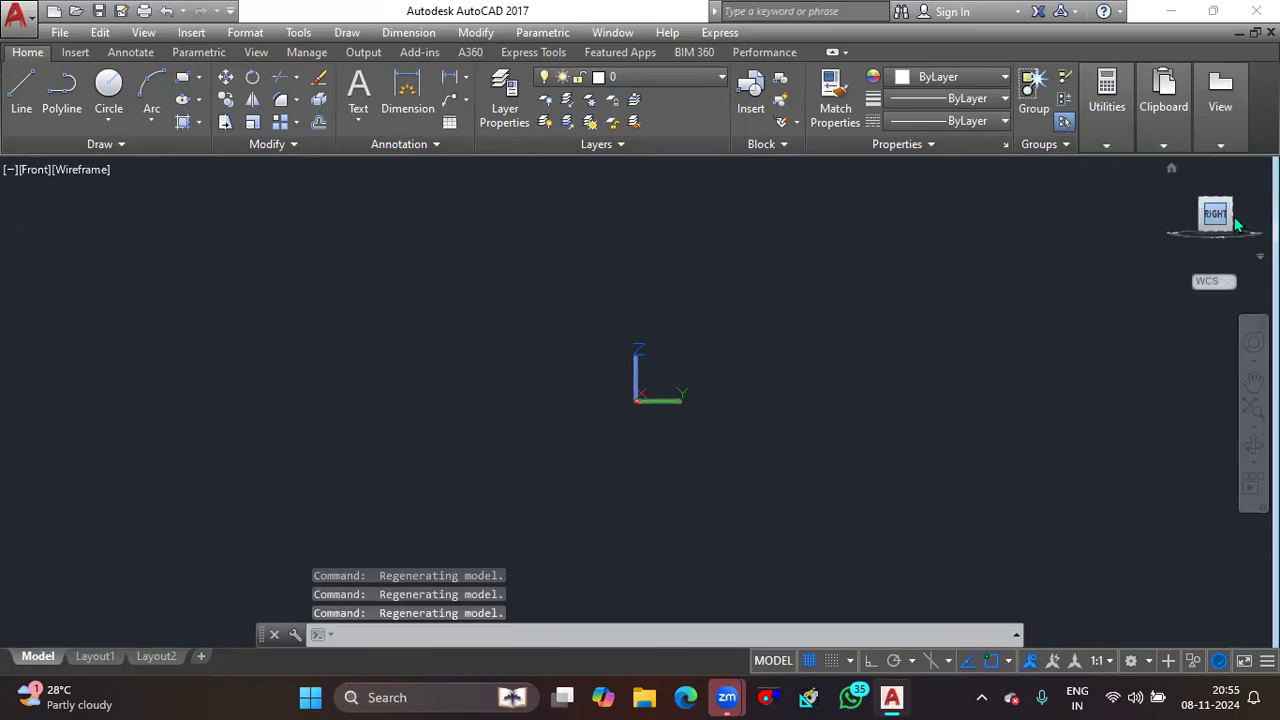
left_click(1213, 243)
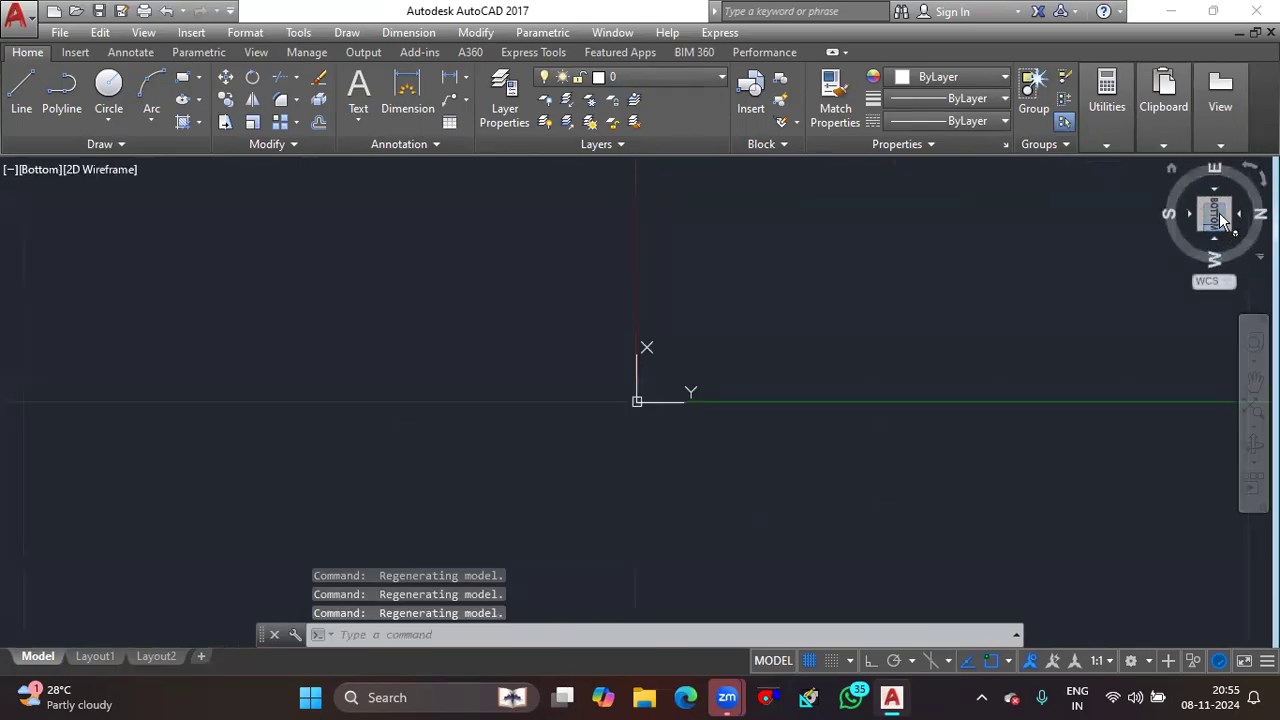
left_click(1215, 188)
left_click(1215, 192)
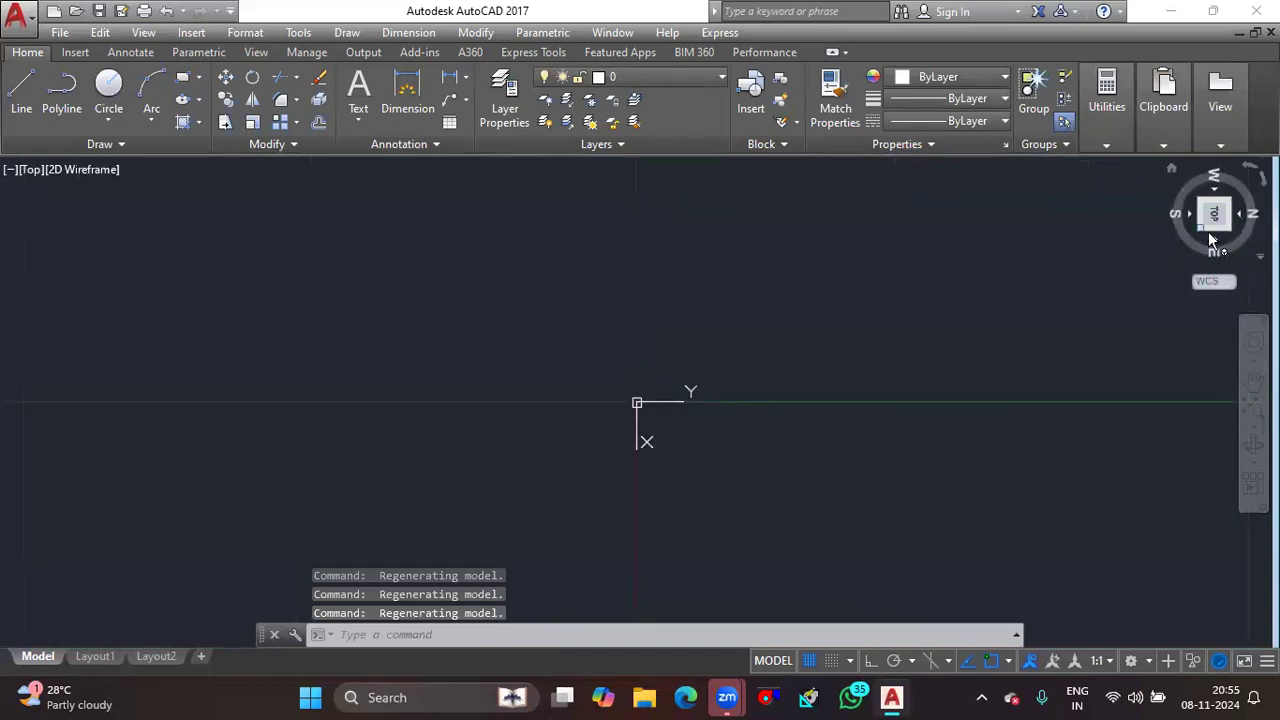
left_click(1186, 214)
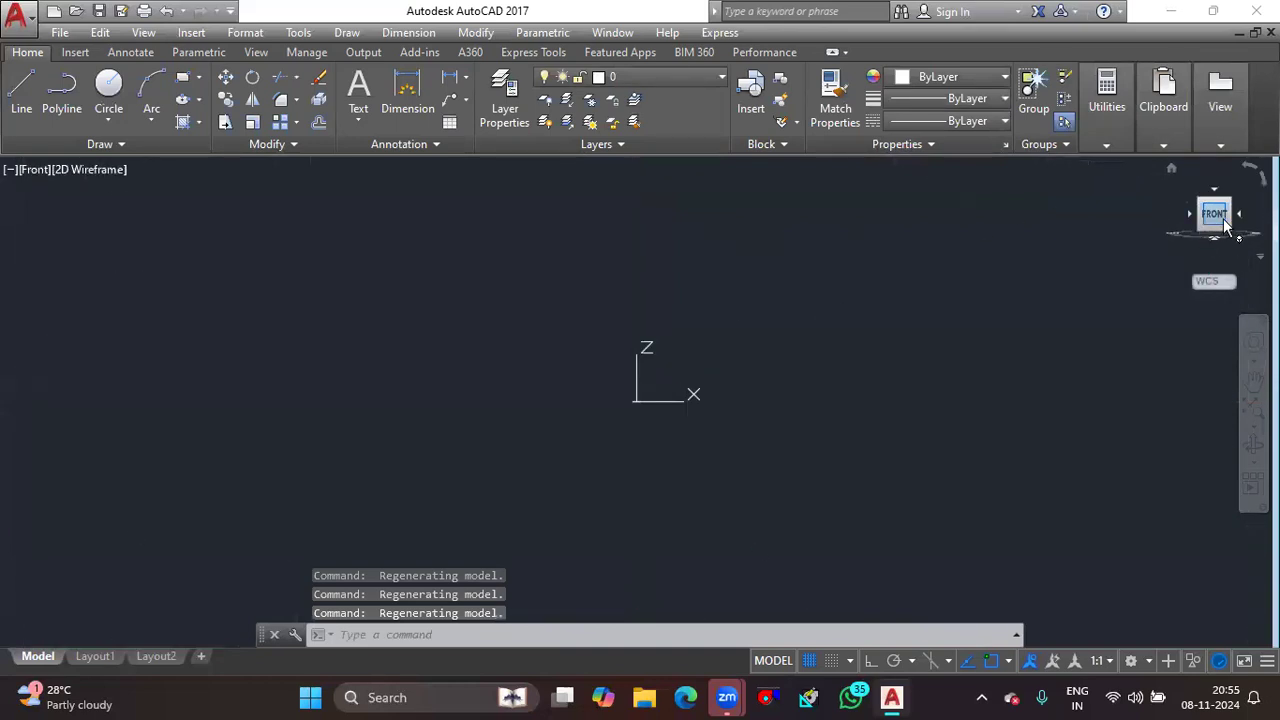
left_click(1214, 190)
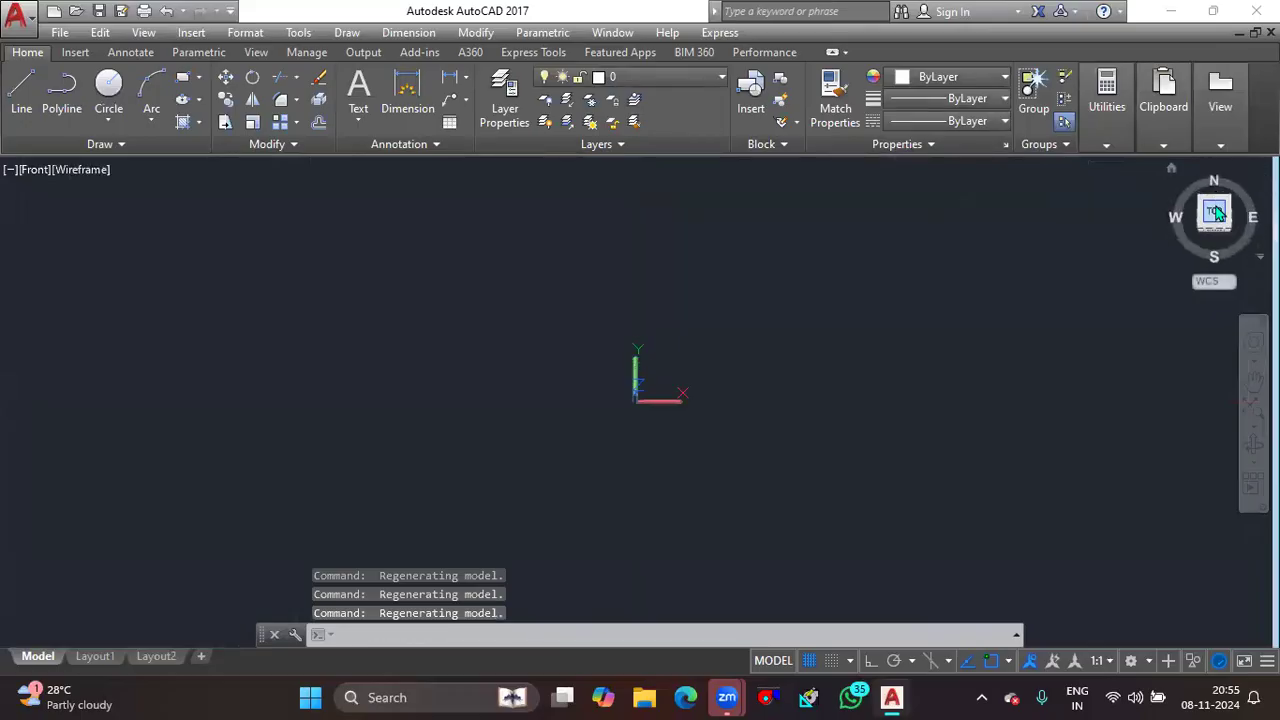
scroll(883, 313, "down", 2)
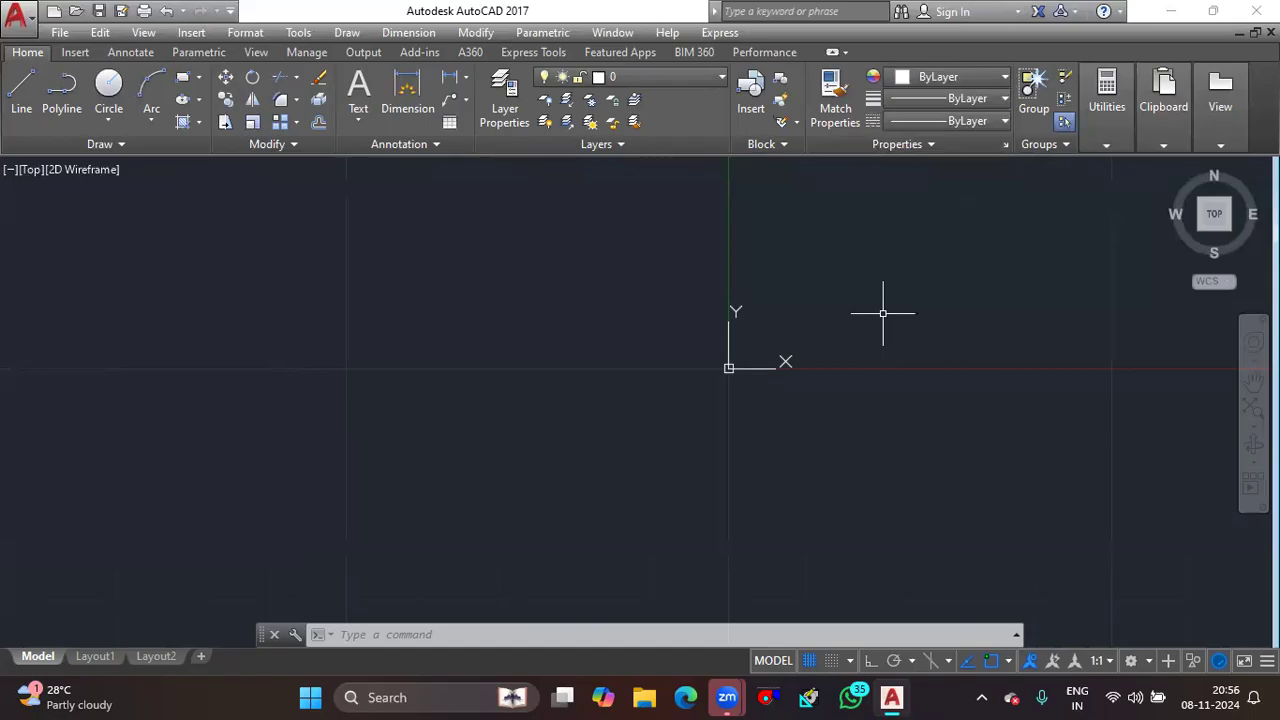
Begin resetting the model space limits, with the lower-left corner at 0,0.
scroll(794, 354, "down", 2)
middle_click_drag(840, 359, 655, 415)
scroll(655, 415, "down", 1)
scroll(668, 413, "down", 3)
middle_click_drag(797, 394, 664, 418)
scroll(664, 418, "down", 6)
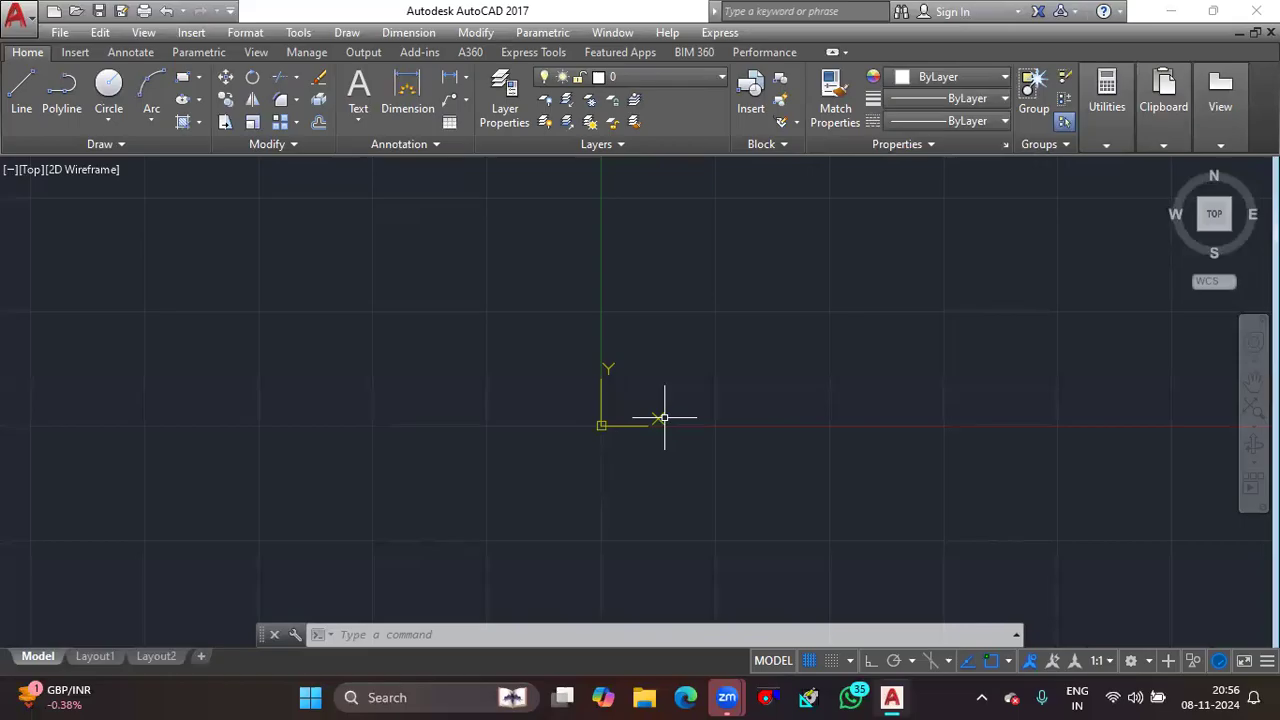
type("lim")
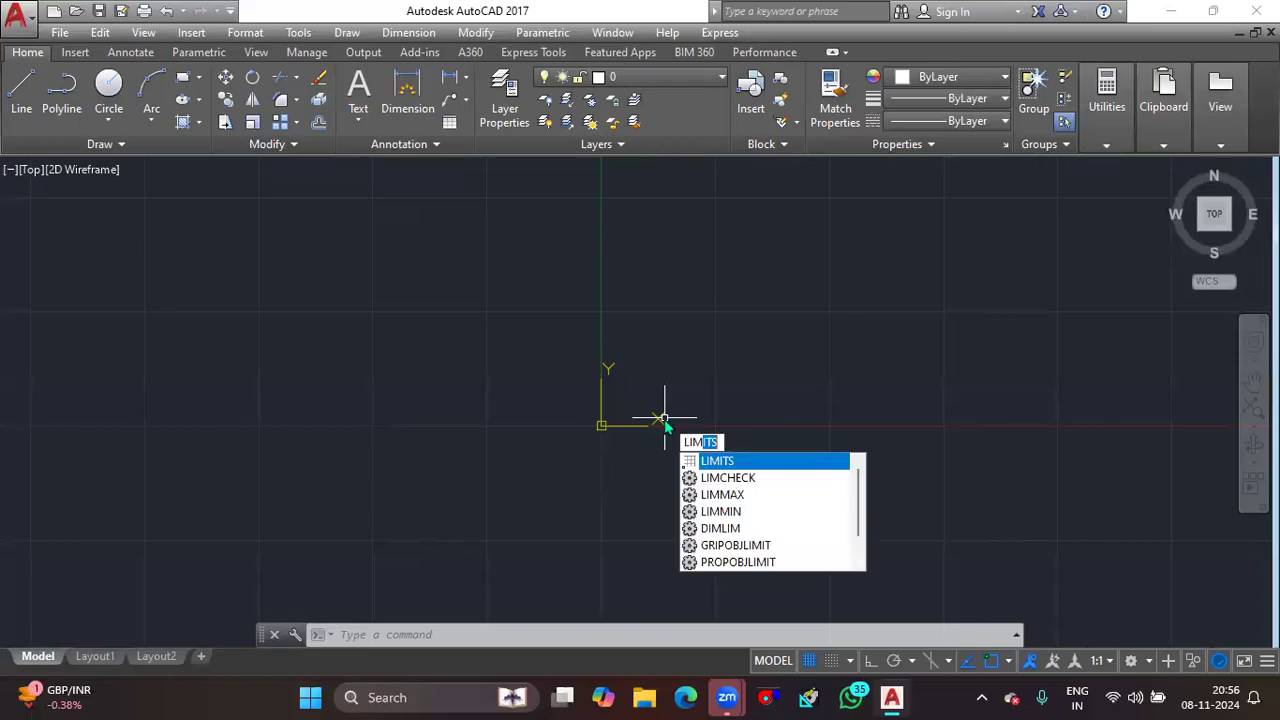
key("Return")
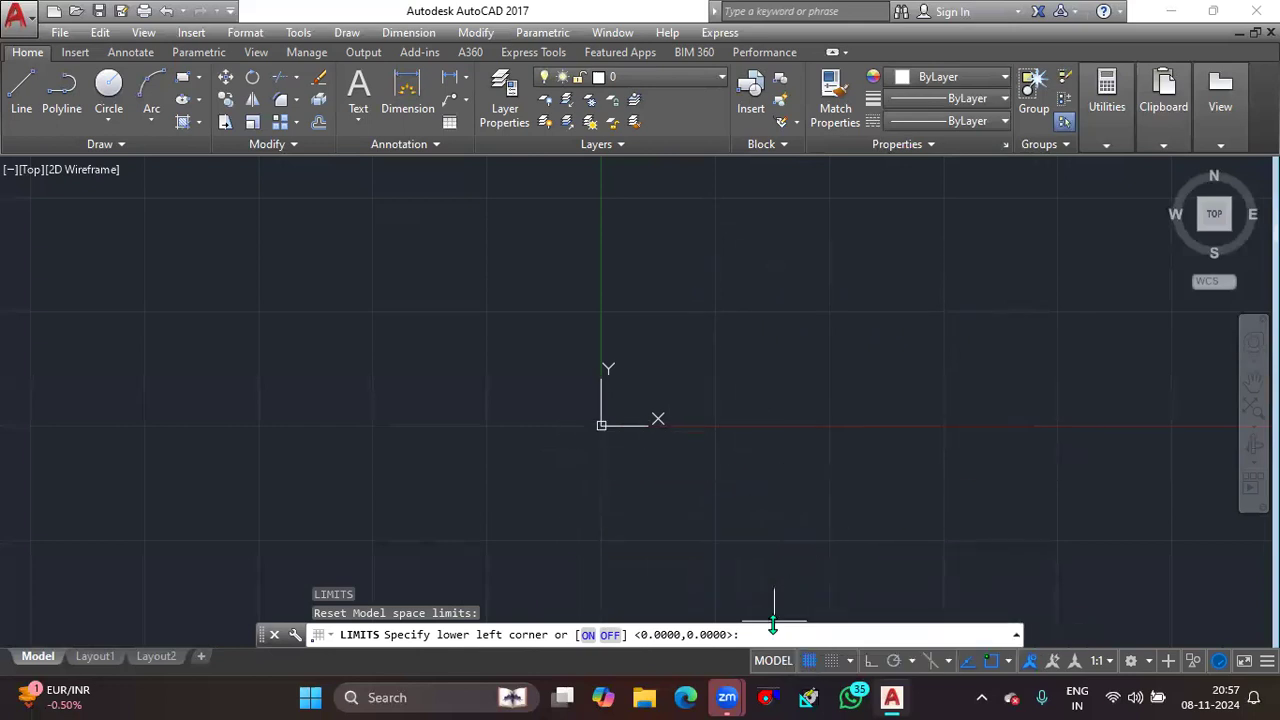
type("0,0")
key("Return")
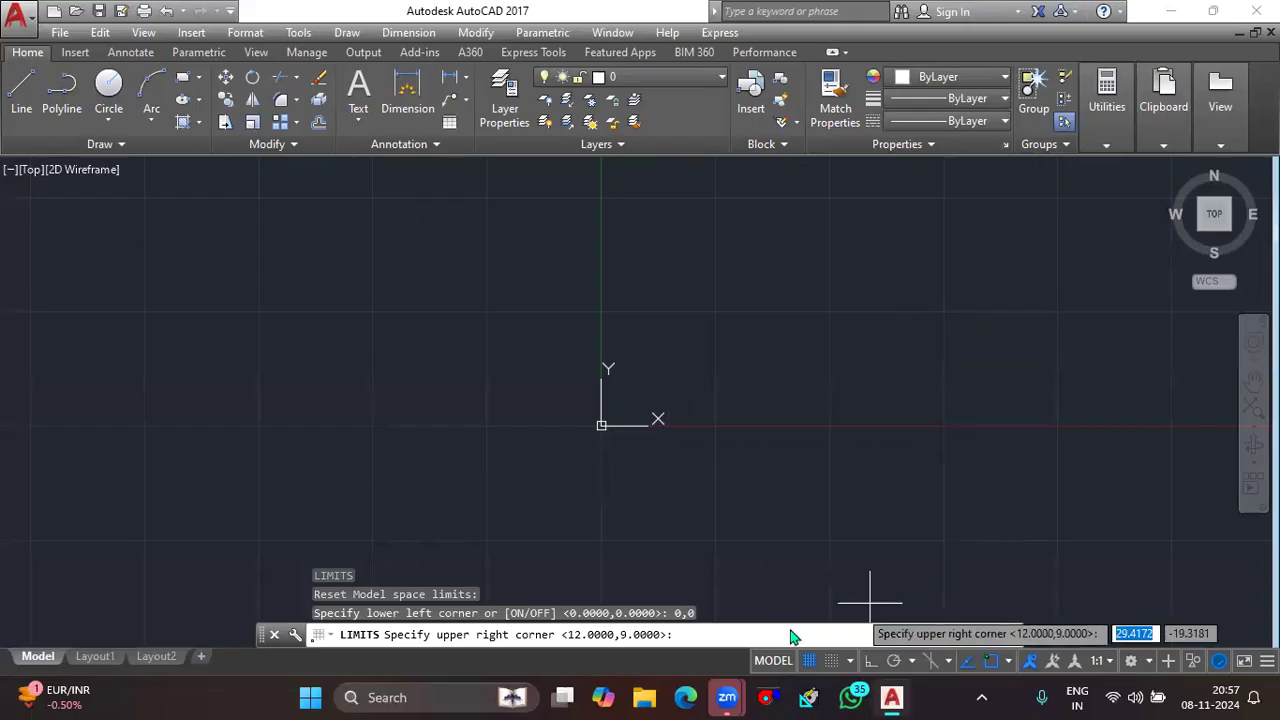
Set the upper-right corner of the model space limits to 420,297.
type("2.")
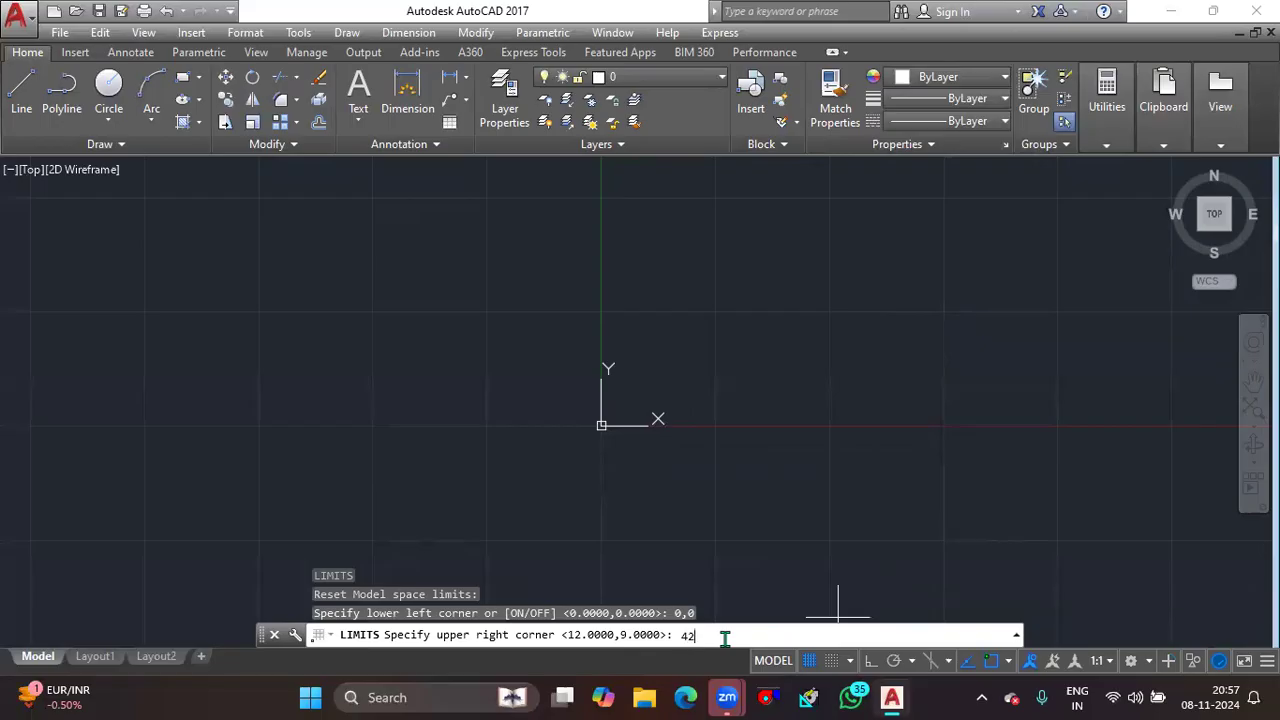
type("0297")
key("BackSpace")
key("BackSpace")
key("BackSpace")
key("BackSpace")
key("BackSpace")
type("297,10")
key("BackSpace")
key("BackSpace")
key("BackSpace")
key("BackSpace")
key("BackSpace")
key("BackSpace")
key("BackSpace")
type("420,29")
type("7")
key("Return")
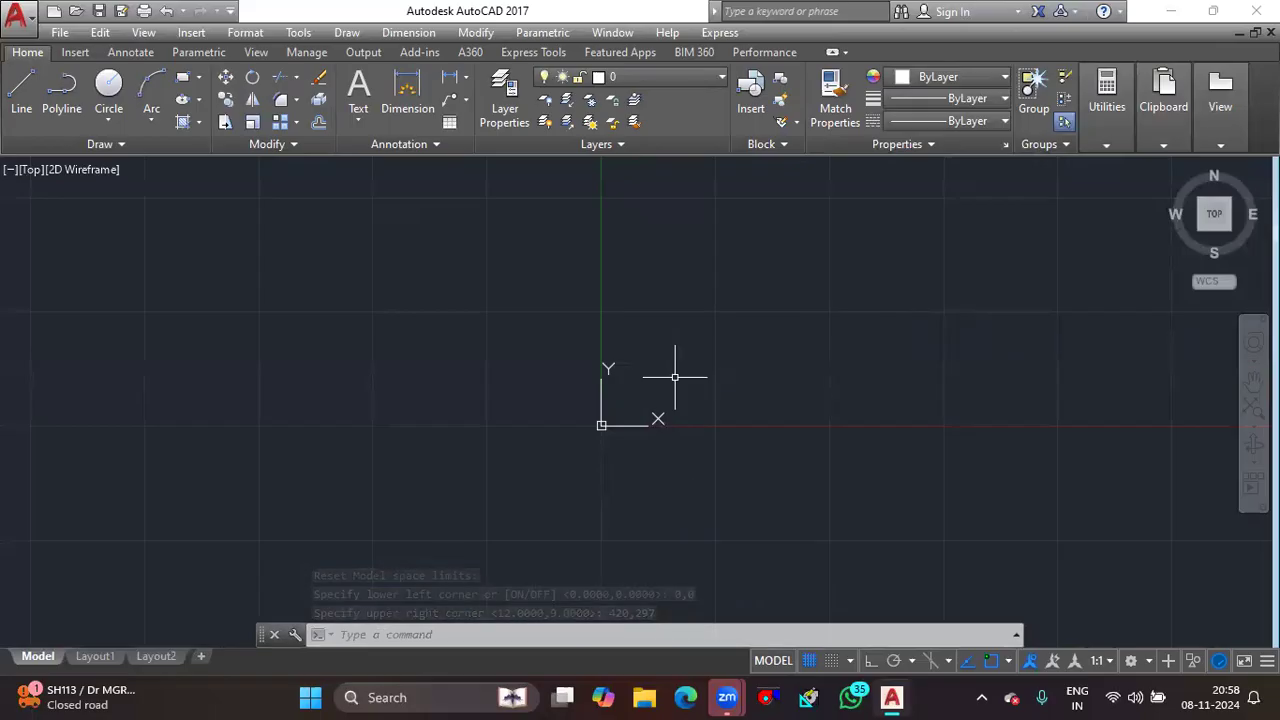
Zoom to the full drawing limits with the All option of the Zoom command.
type("z")
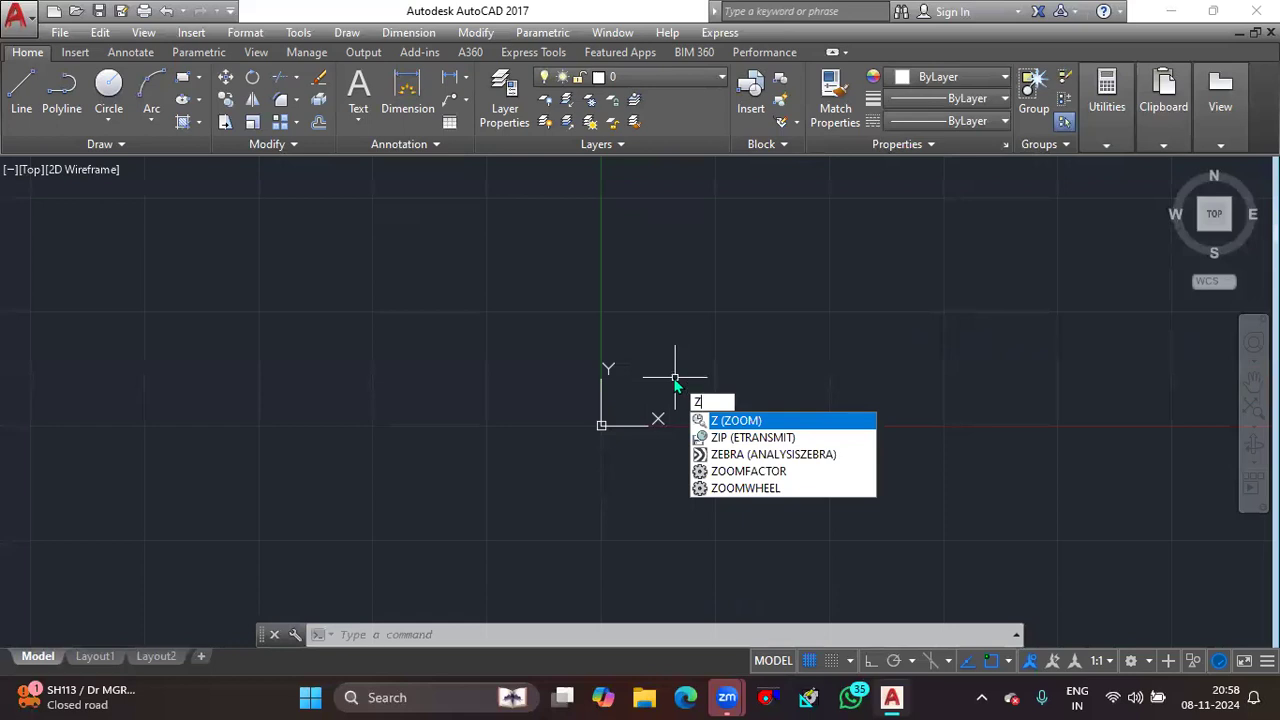
key("Return")
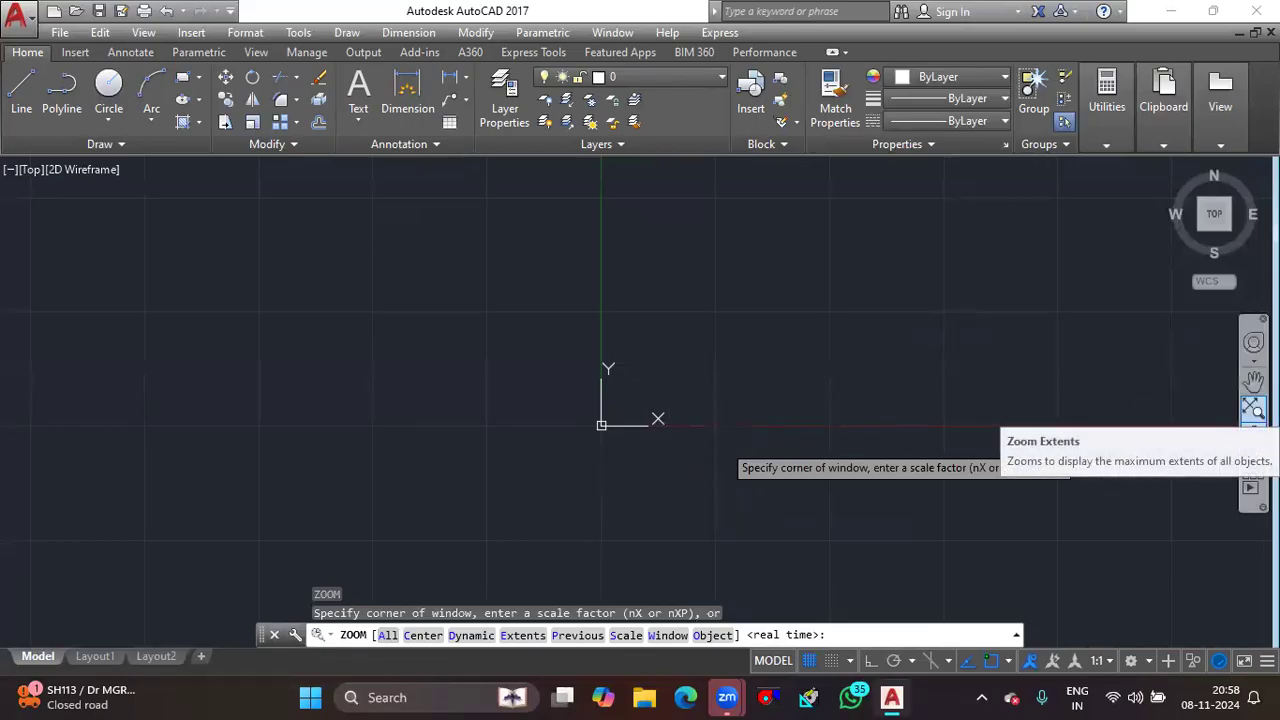
type("a")
key("Return")
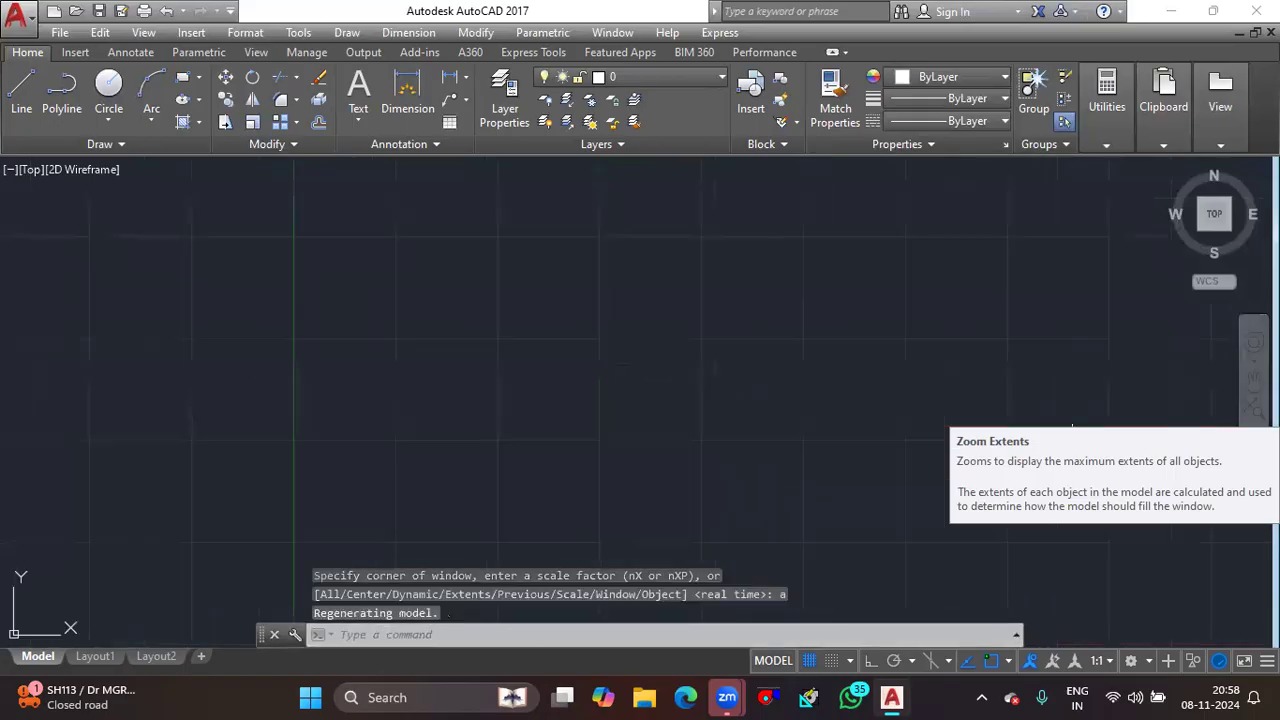
middle_click_drag(491, 423, 434, 386)
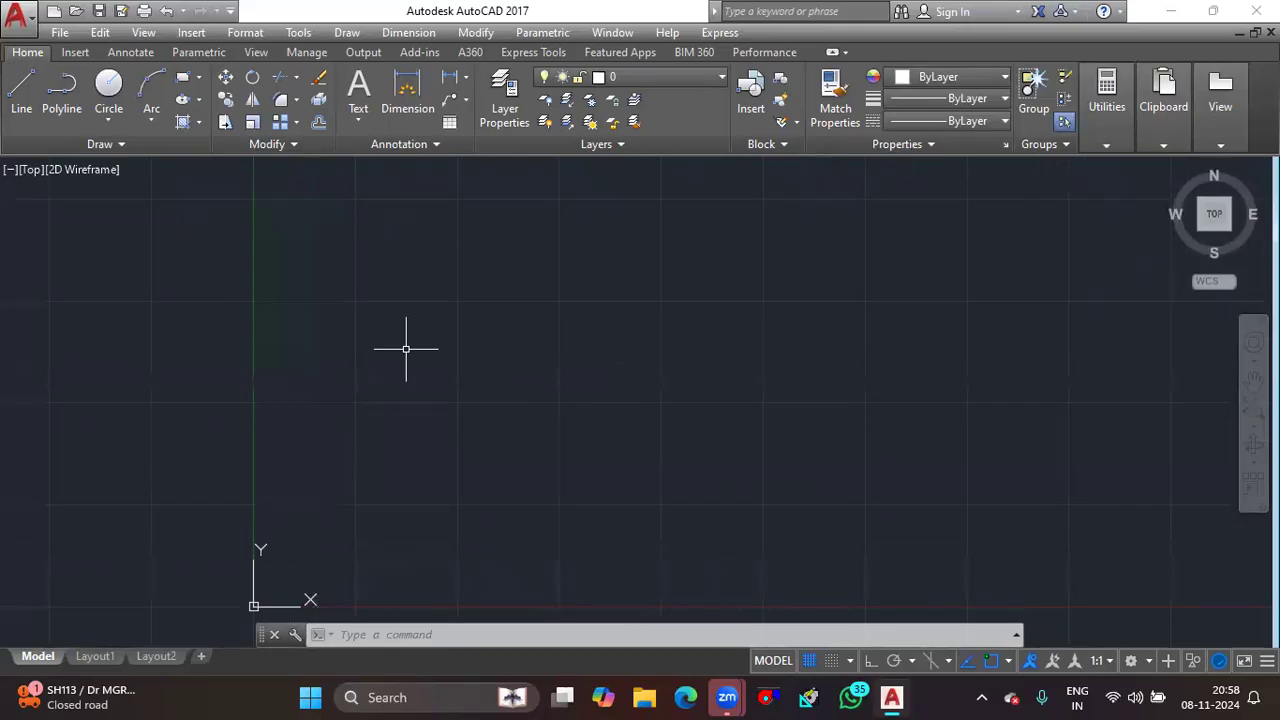
Undo the recent view changes and the drawing limits change.
key("ctrl+z")
key("ctrl+z")
key("ctrl+z")
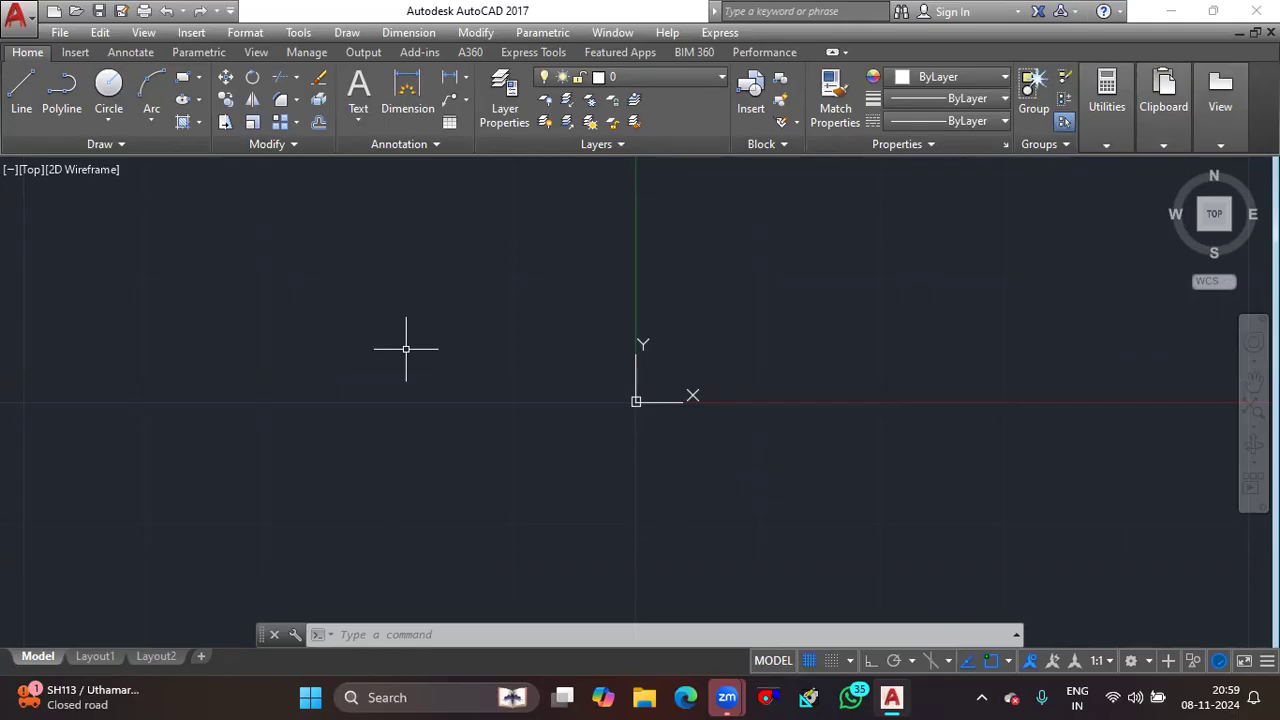
type("l")
key("Return")
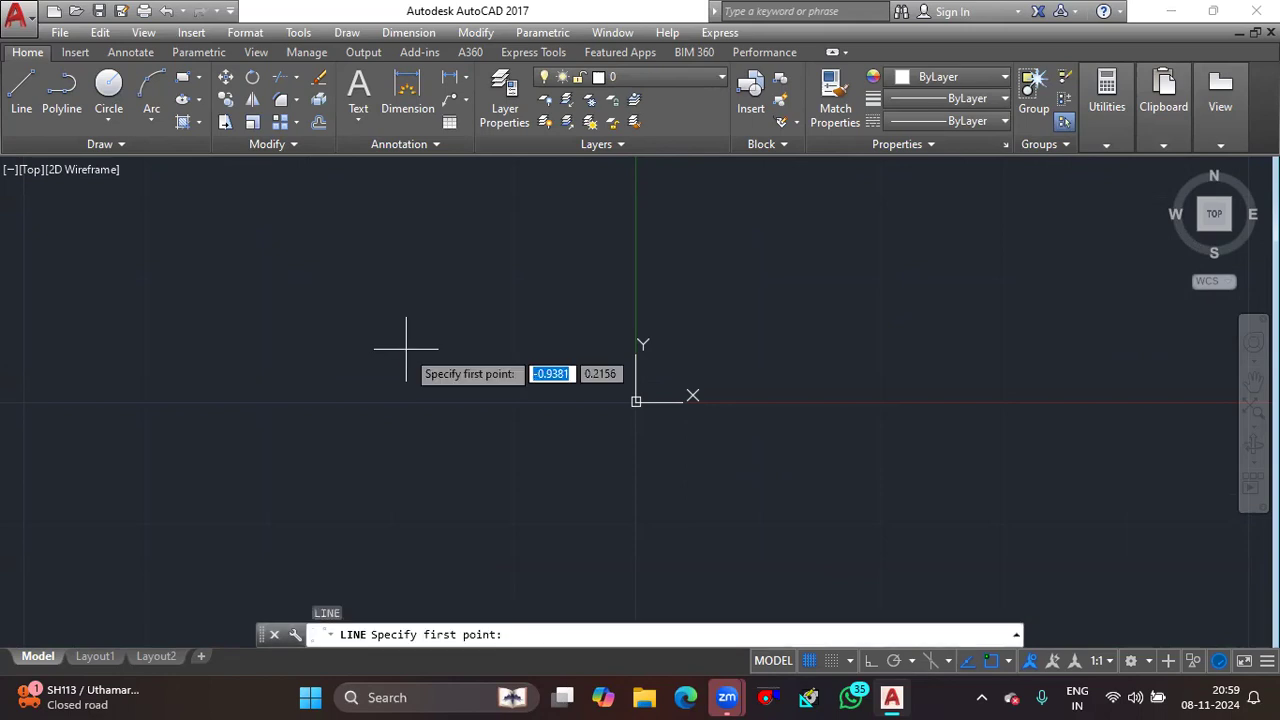
key("Escape")
type("l")
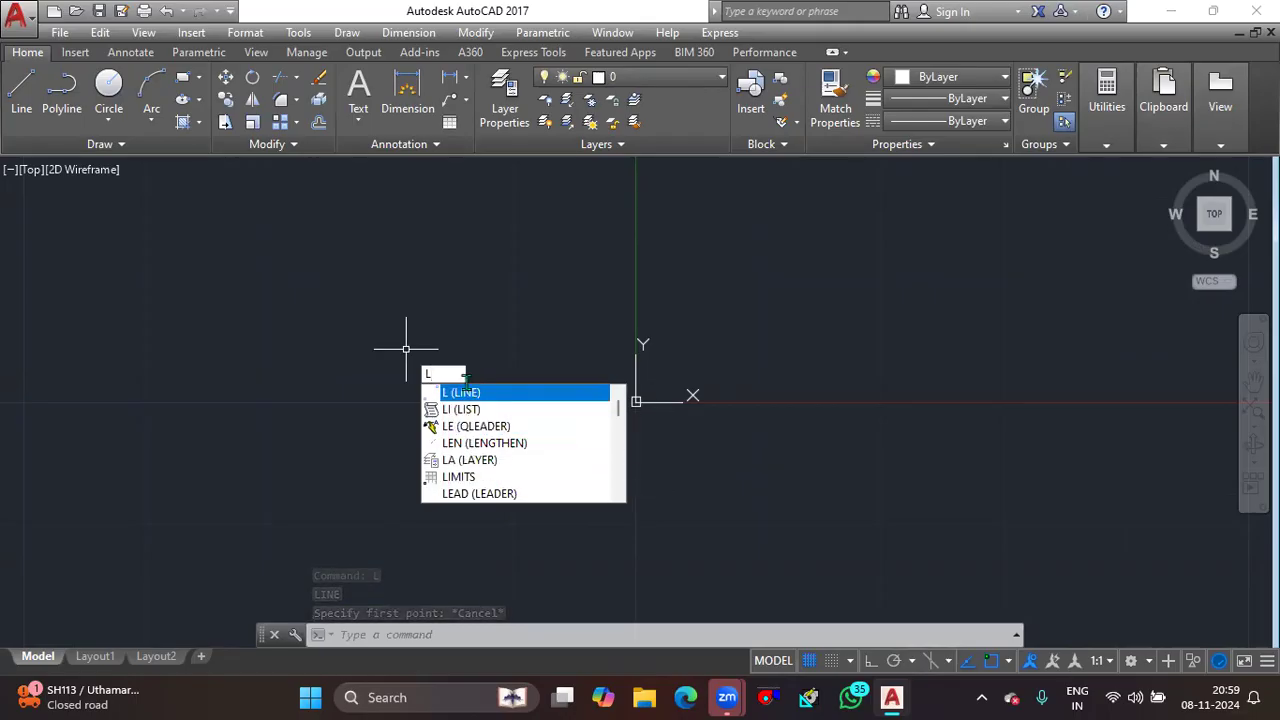
key("Escape")
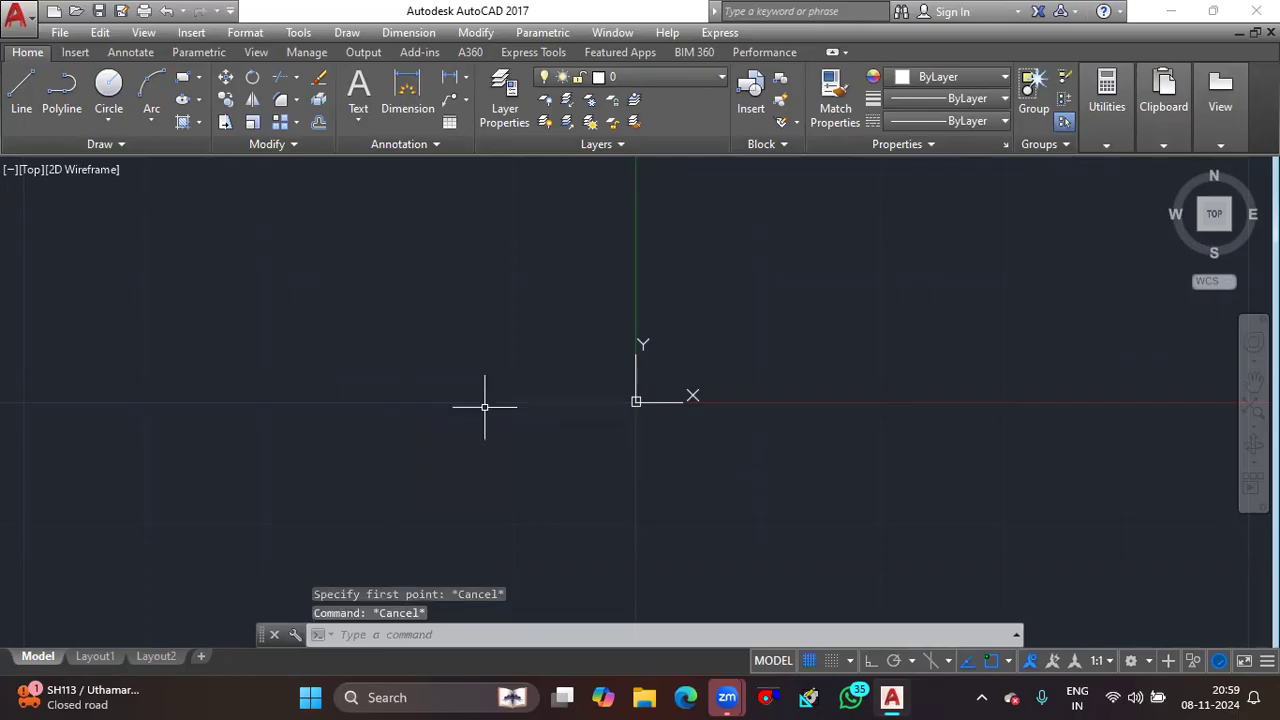
Set the current object color to the index color Red and try starting a line in the drawing area.
type("L")
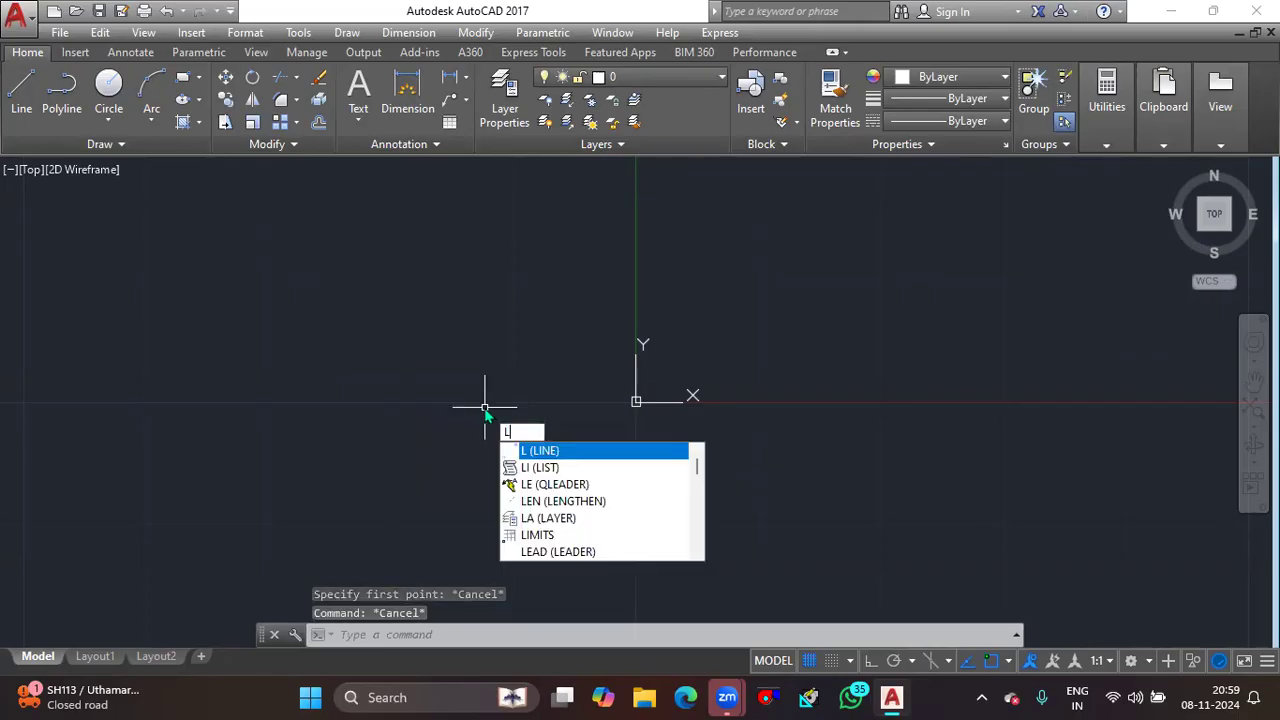
key("Return")
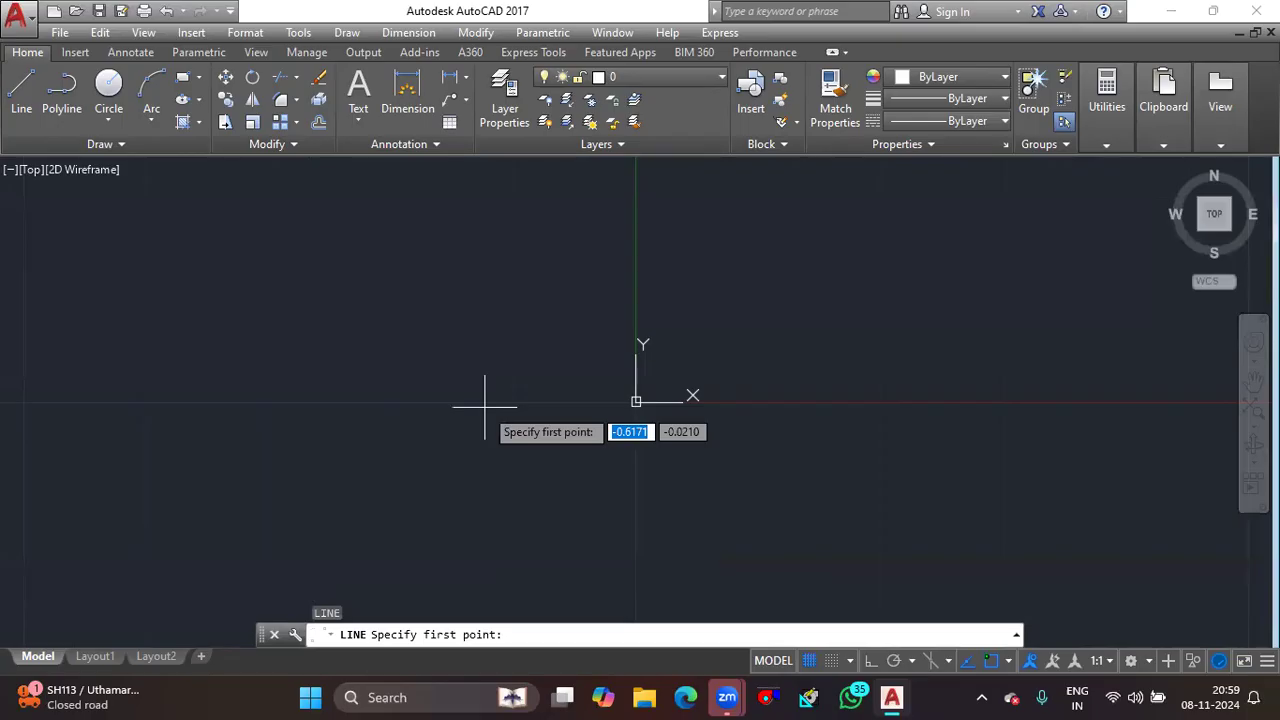
mouse_move(774, 331)
middle_mouse_down()
mouse_move(720, 429)
mouse_move(517, 529)
mouse_move(473, 517)
middle_mouse_up()
scroll(683, 420, "down", 2)
scroll(591, 463, "up", 2)
scroll(630, 457, "down", 2)
scroll(630, 457, "down", 2)
middle_click_drag(677, 434, 266, 474)
middle_click_drag(453, 331, 437, 406)
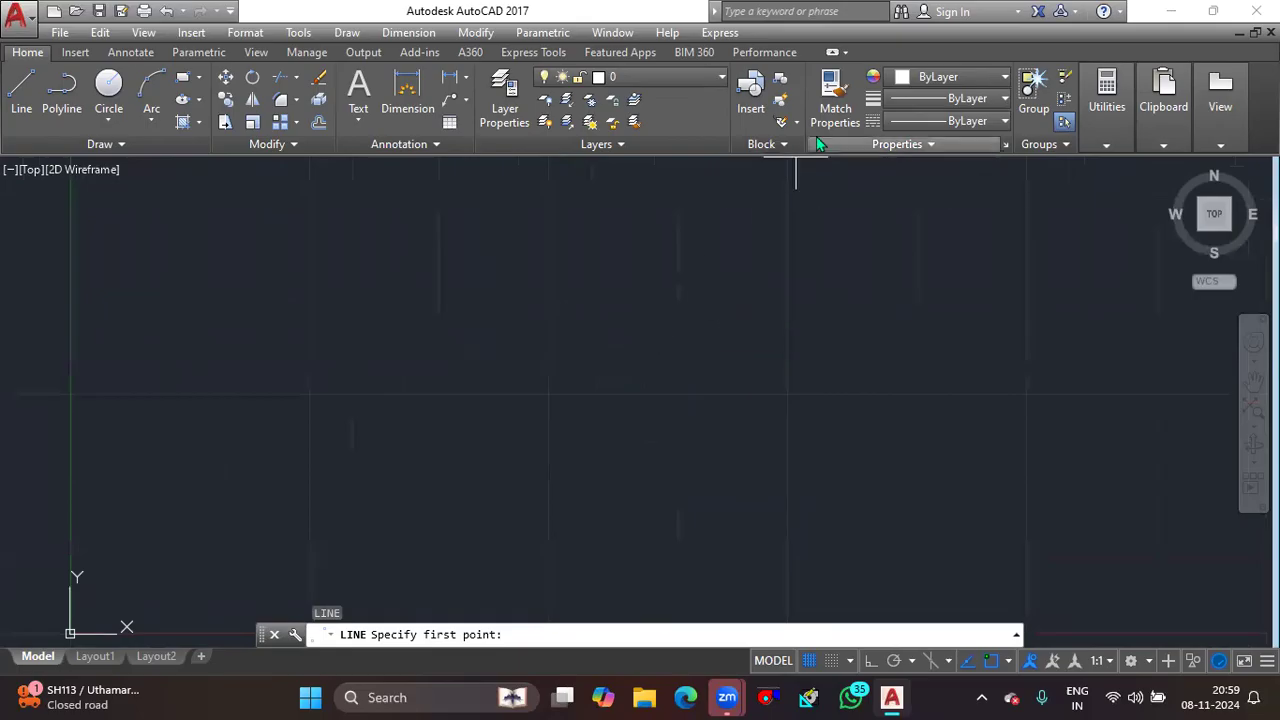
left_click(940, 84)
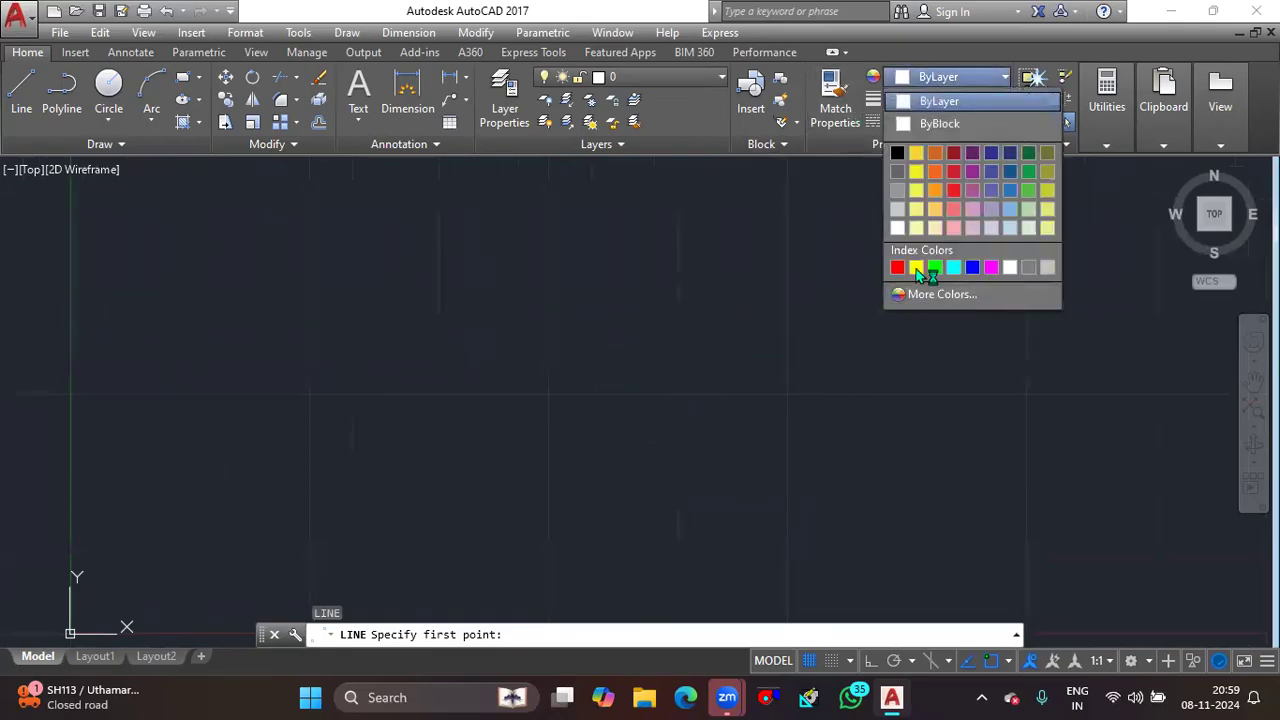
left_click(897, 268)
left_click(430, 381)
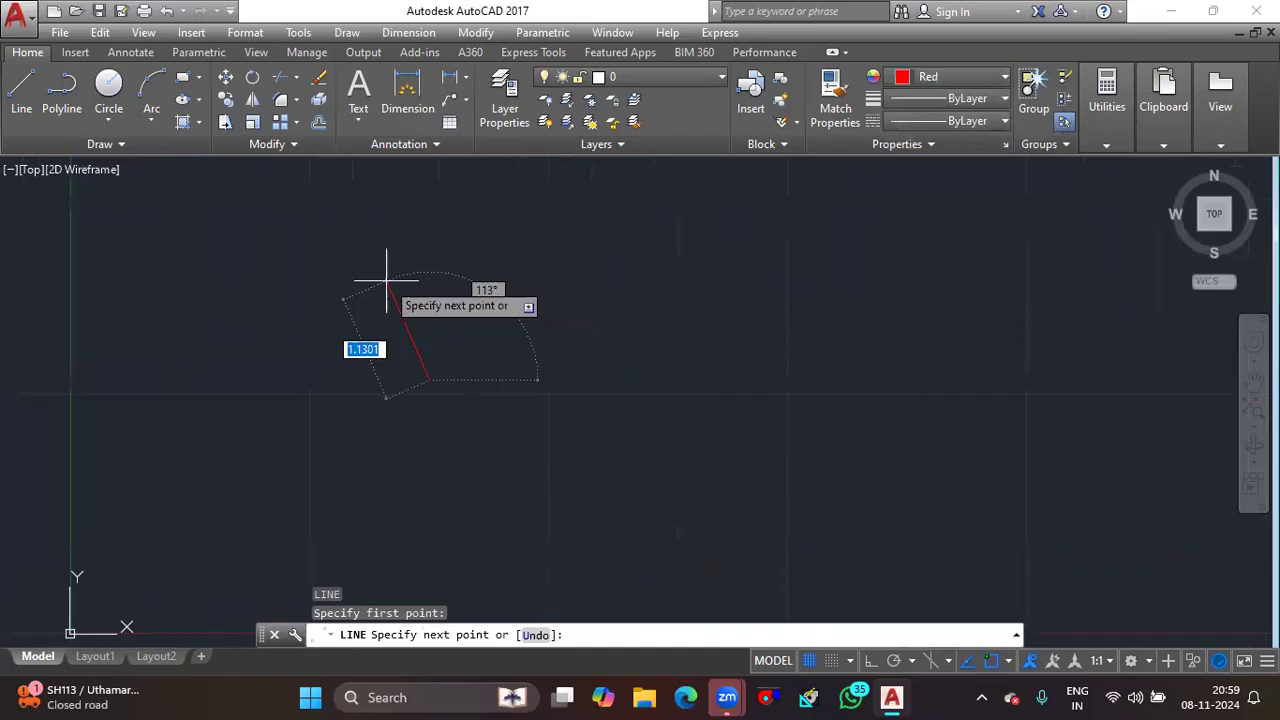
key("Escape")
Start a line from a first point near the middle of the drawing area.
key("Return")
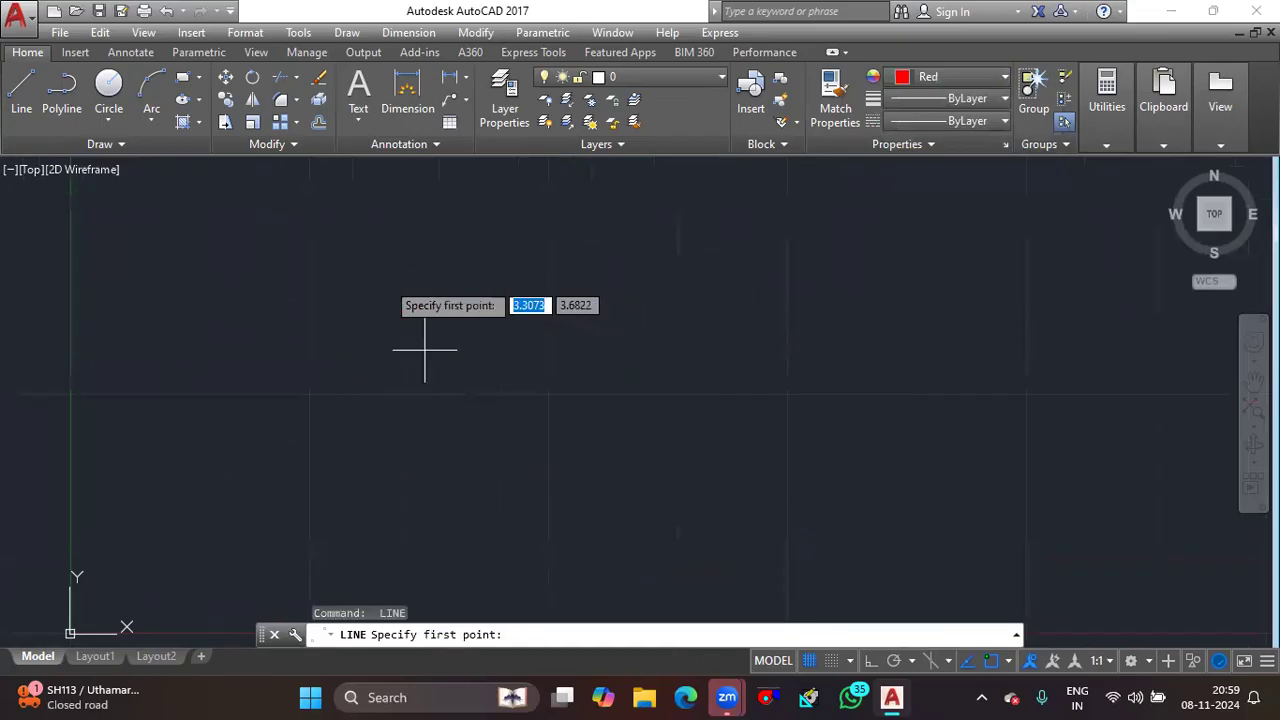
left_click(545, 390)
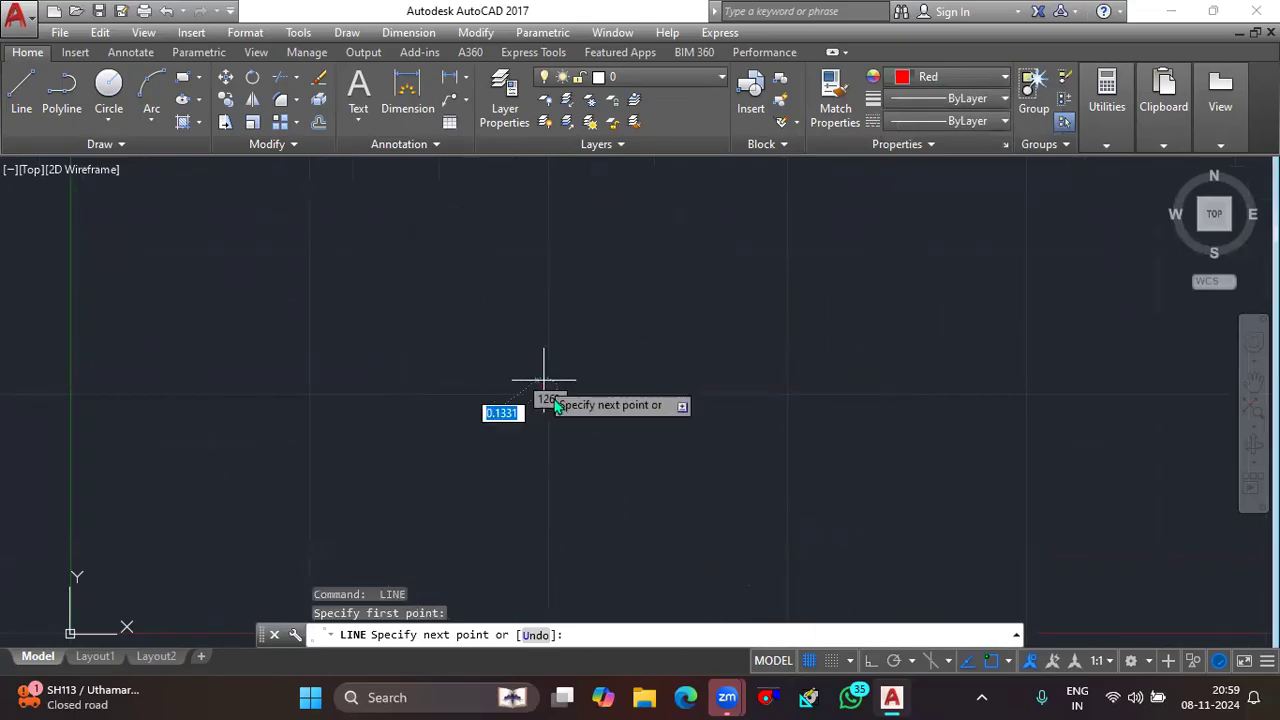
scroll(542, 390, "up", 2)
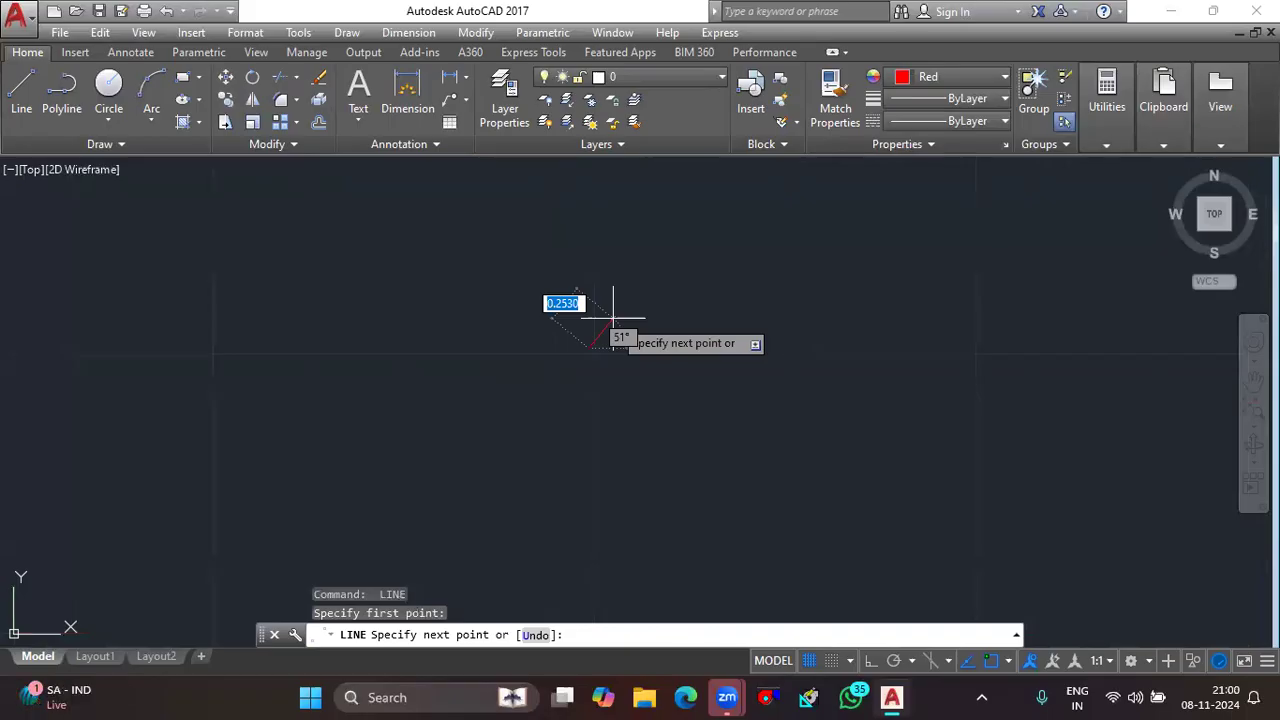
key("XF86MonBrightnessDown")
key("XF86MonBrightnessDown")
key("XF86MonBrightnessDown")
key("XF86MonBrightnessDown")
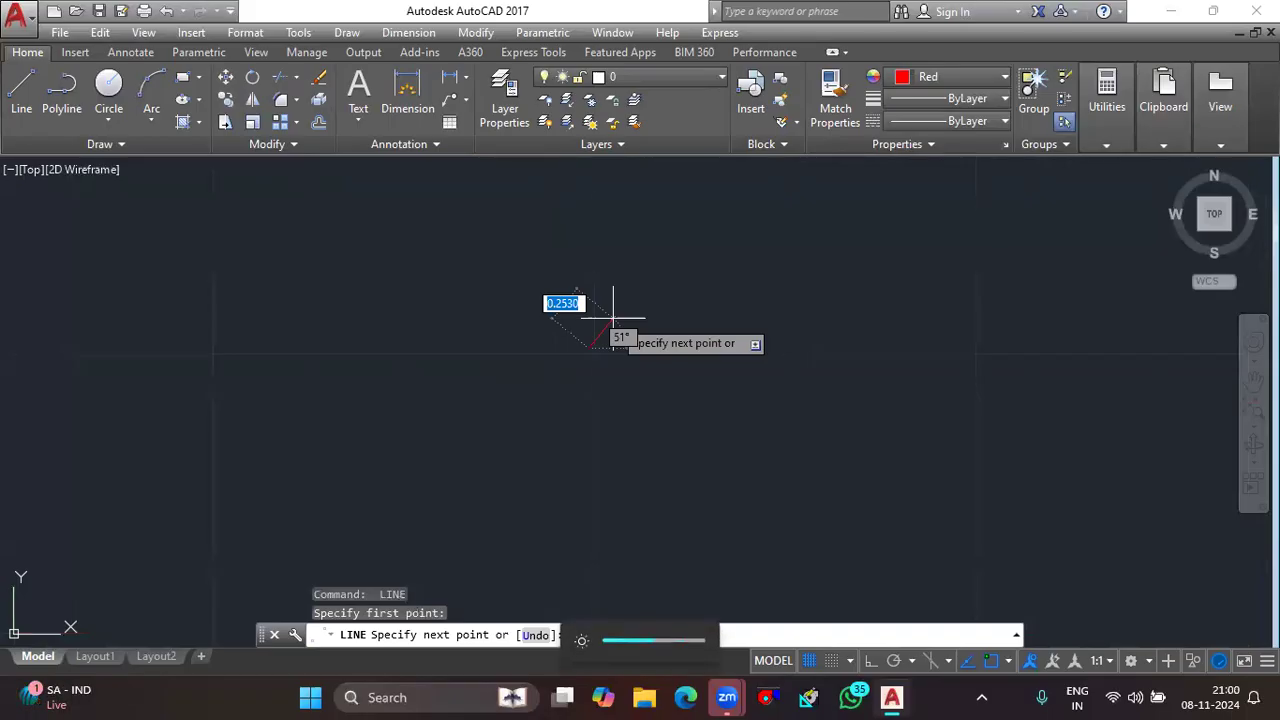
Toggle Ortho mode on and off several times while previewing the line's next point, leaving Ortho on.
scroll(655, 330, "up", 5)
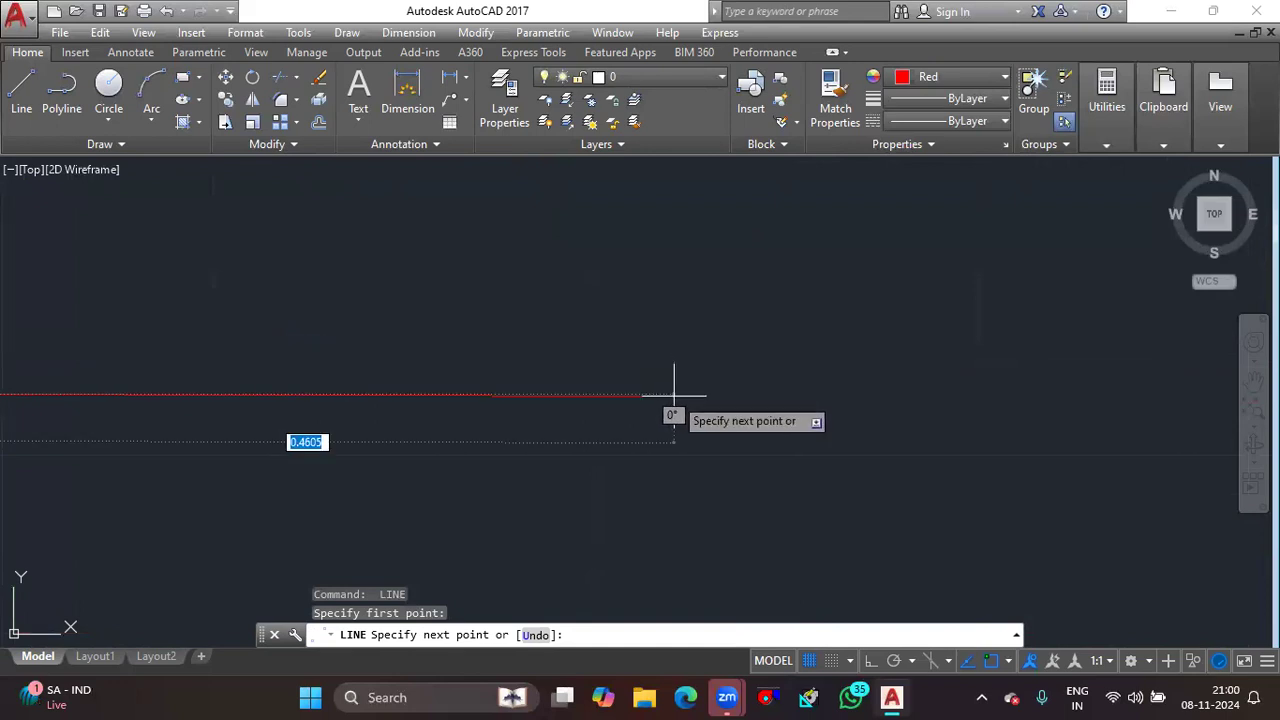
scroll(674, 395, "down", 3)
scroll(512, 332, "up", 2)
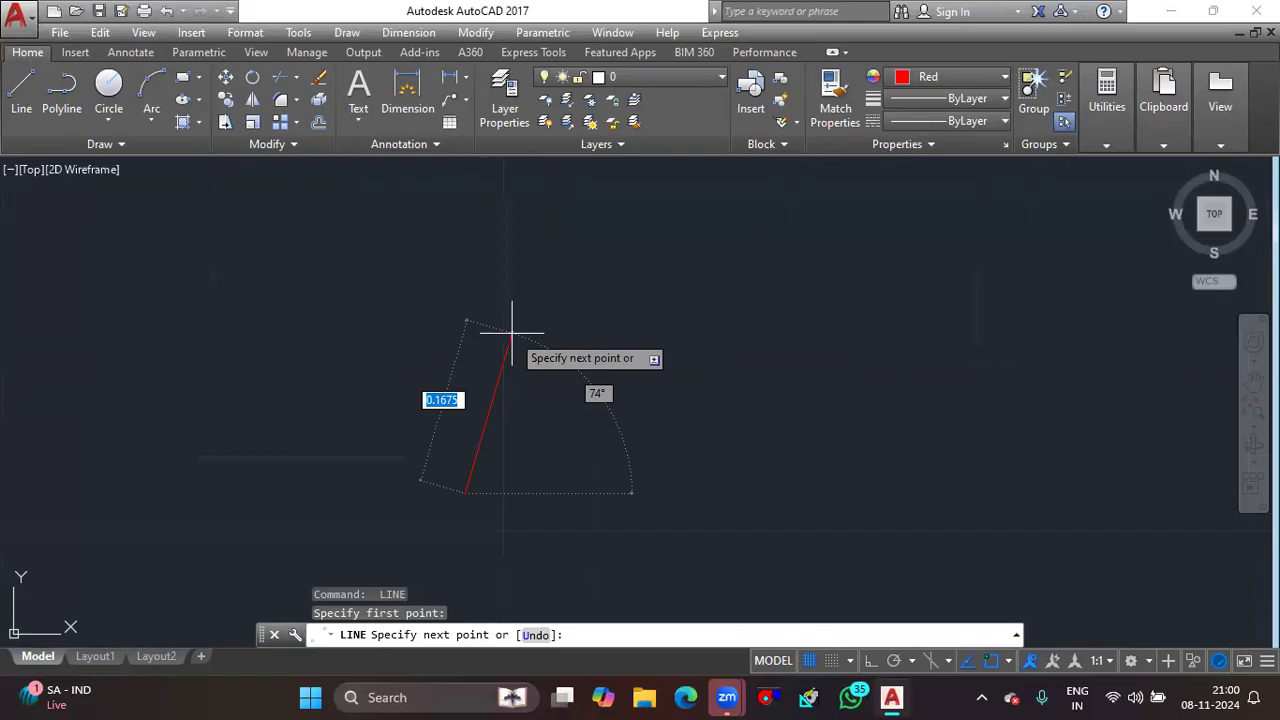
key("F8")
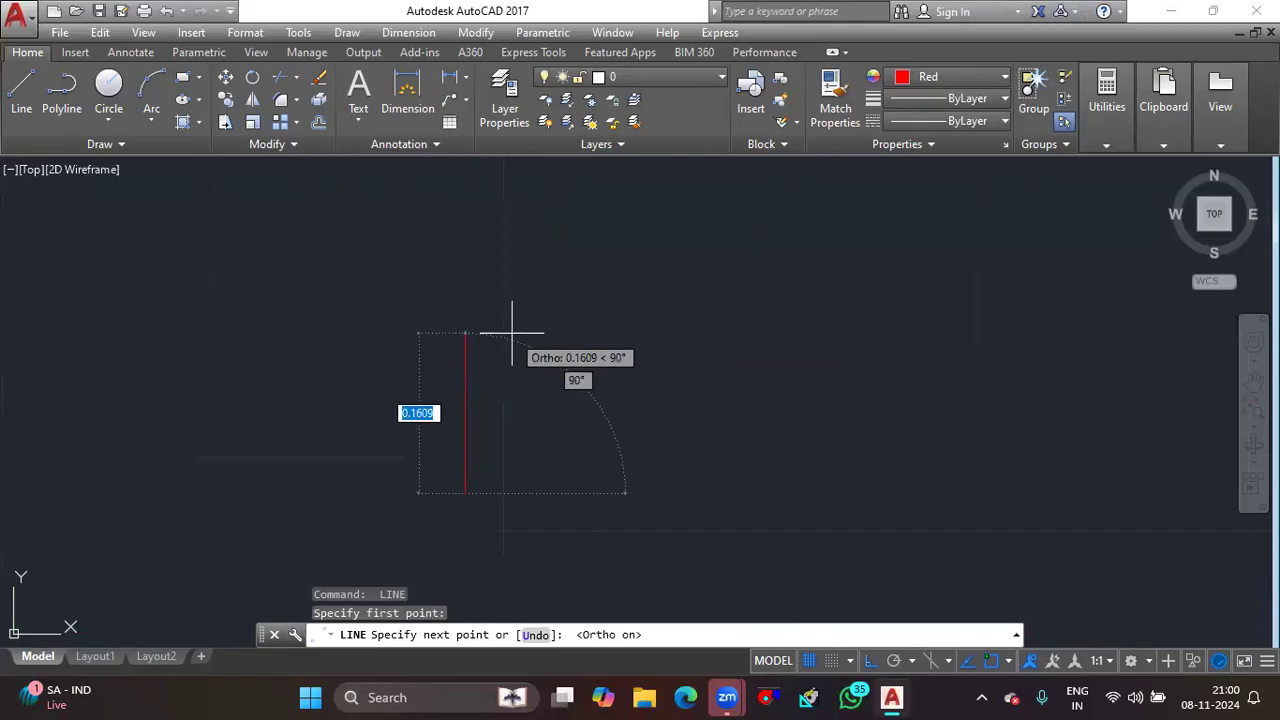
left_click(870, 664)
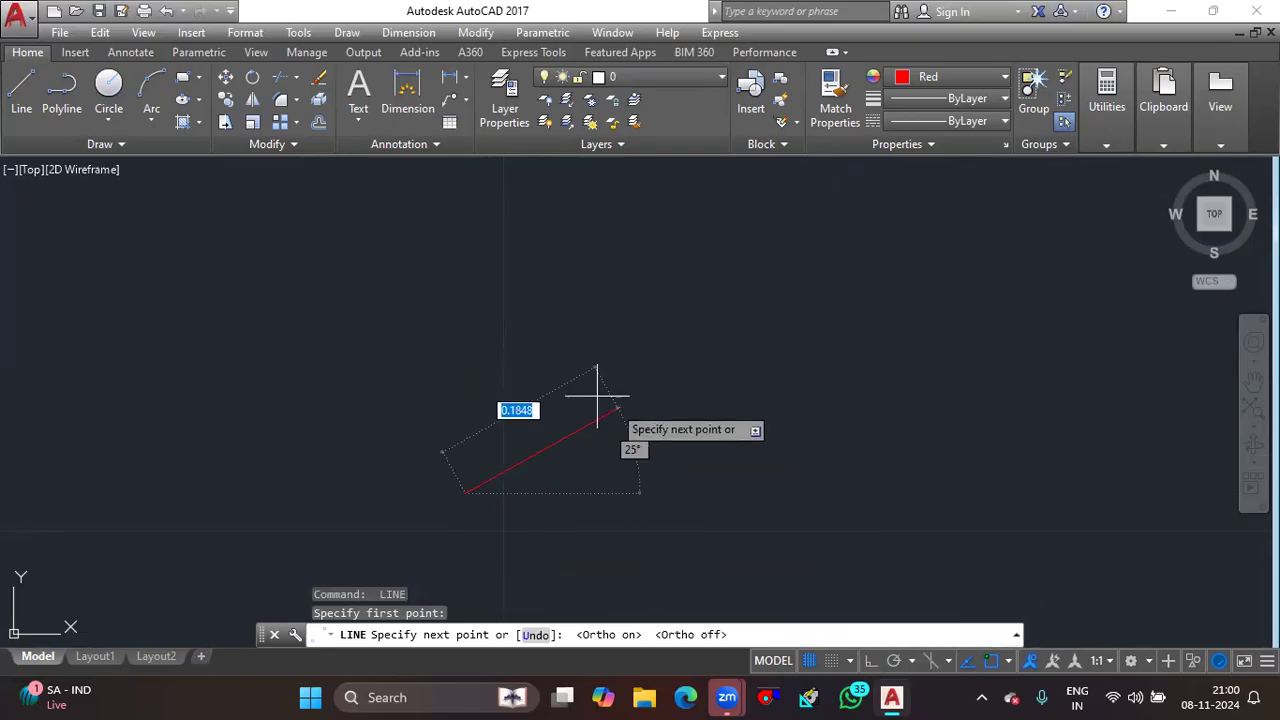
left_click(869, 662)
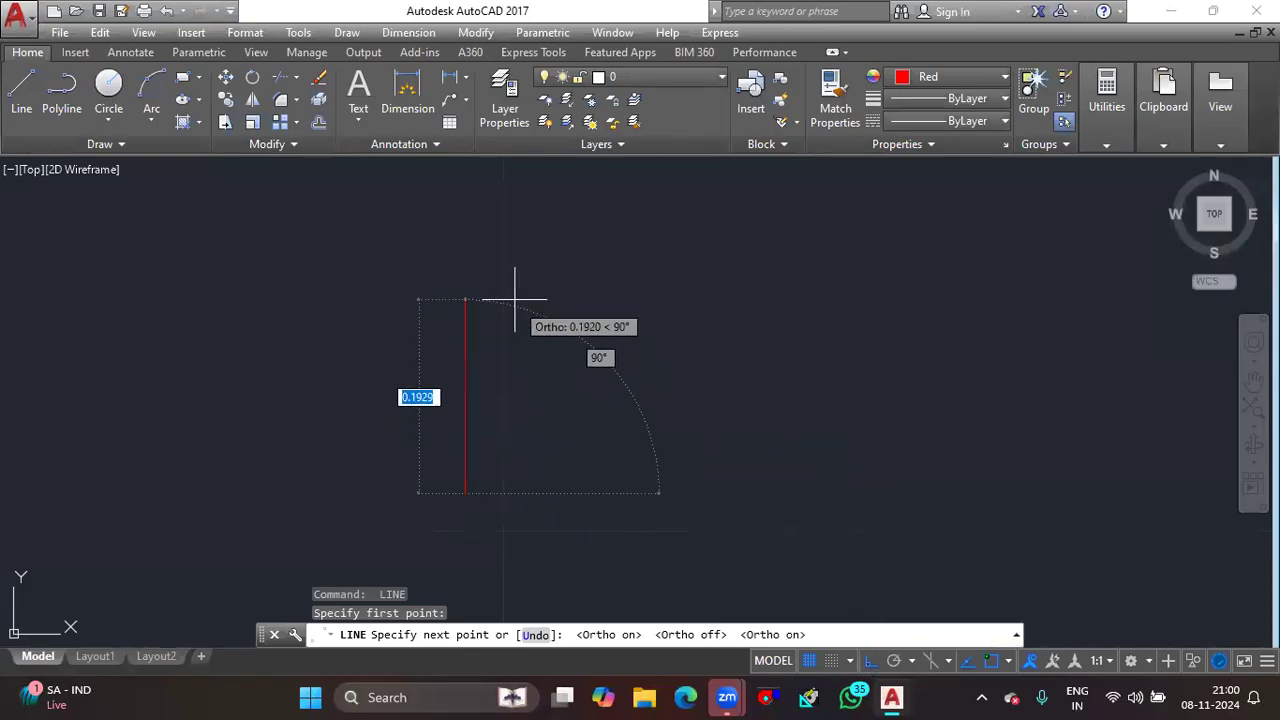
middle_click_drag(234, 403, 257, 306)
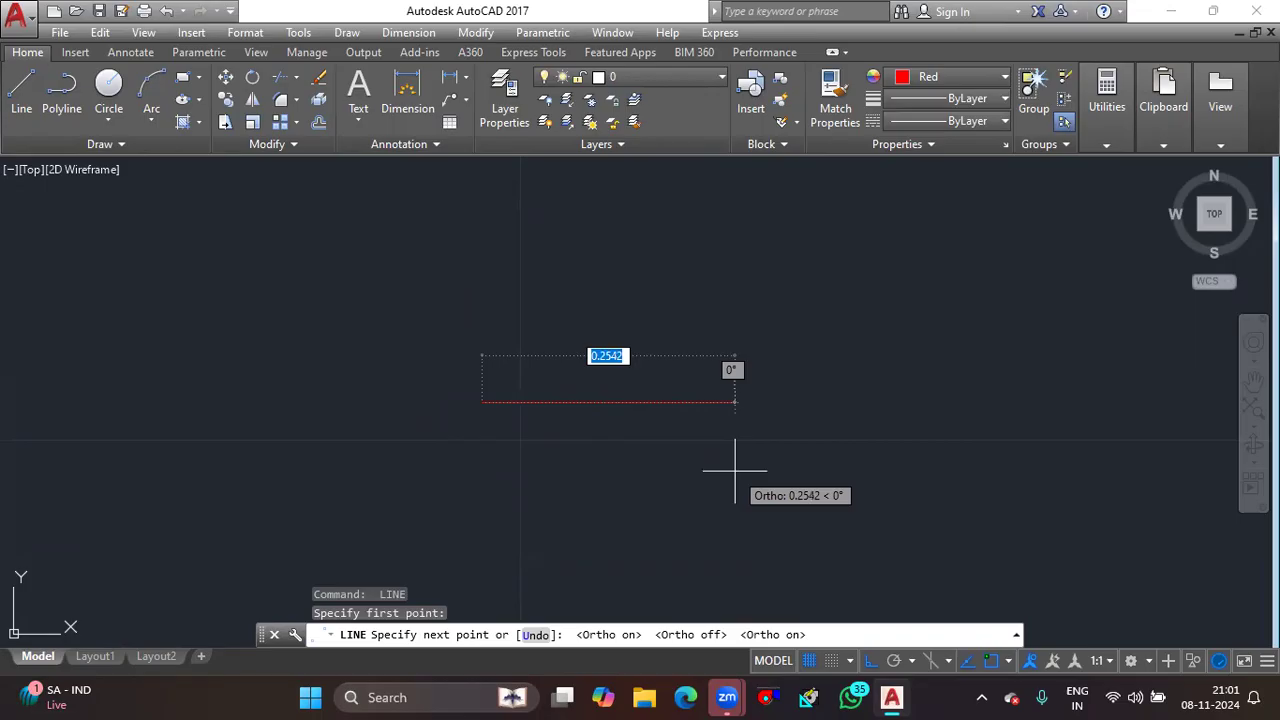
key("F8")
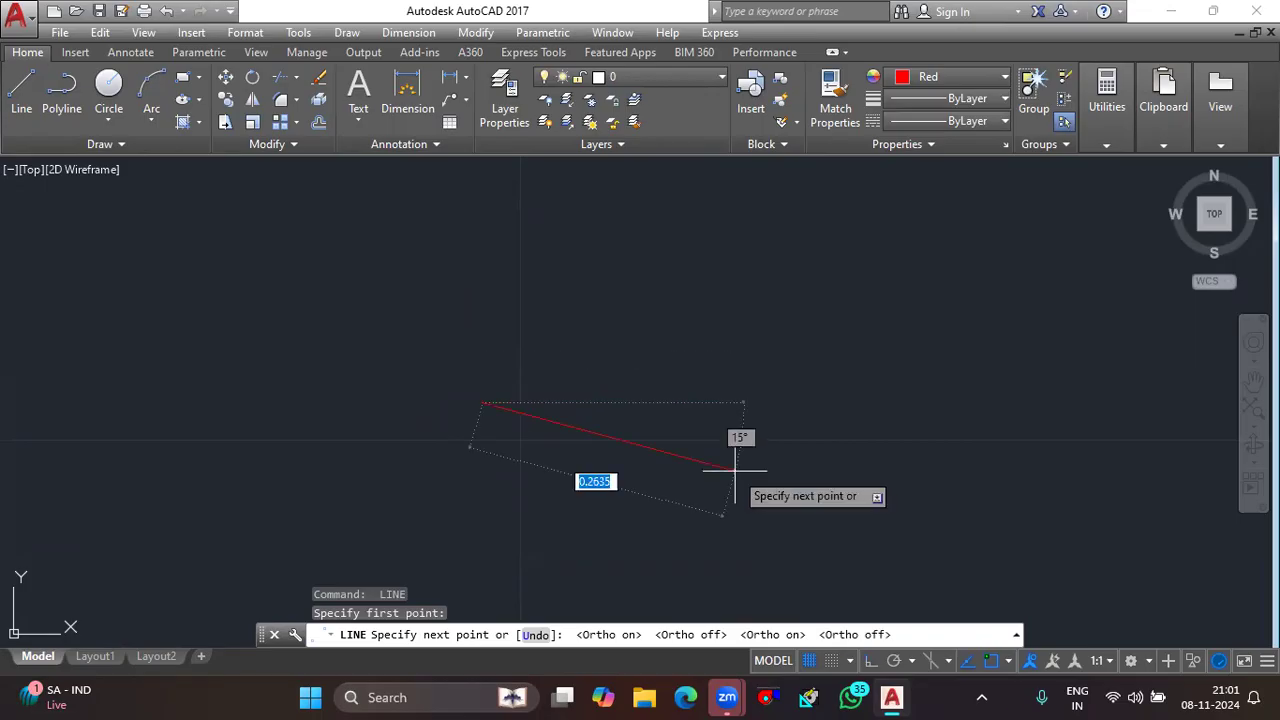
key("F8")
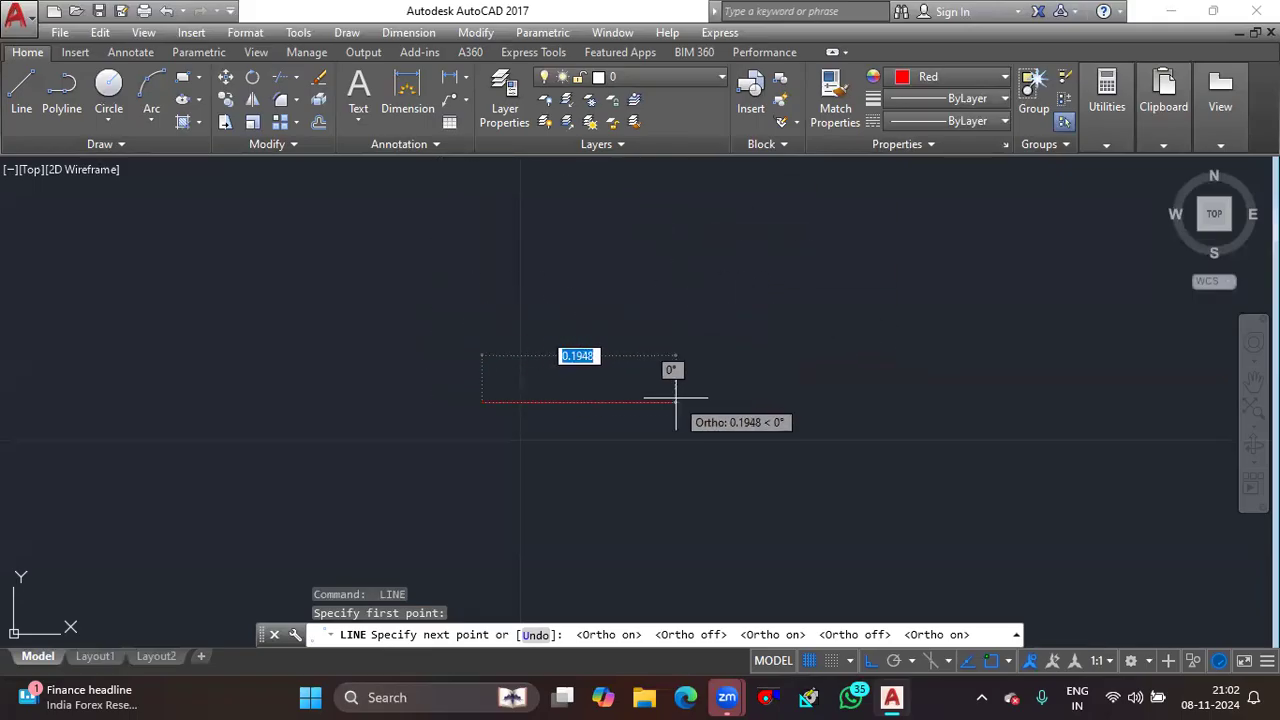
Try to draw the horizontal line segment with a length of 30, and cancel the line.
scroll(500, 368, "up", 3)
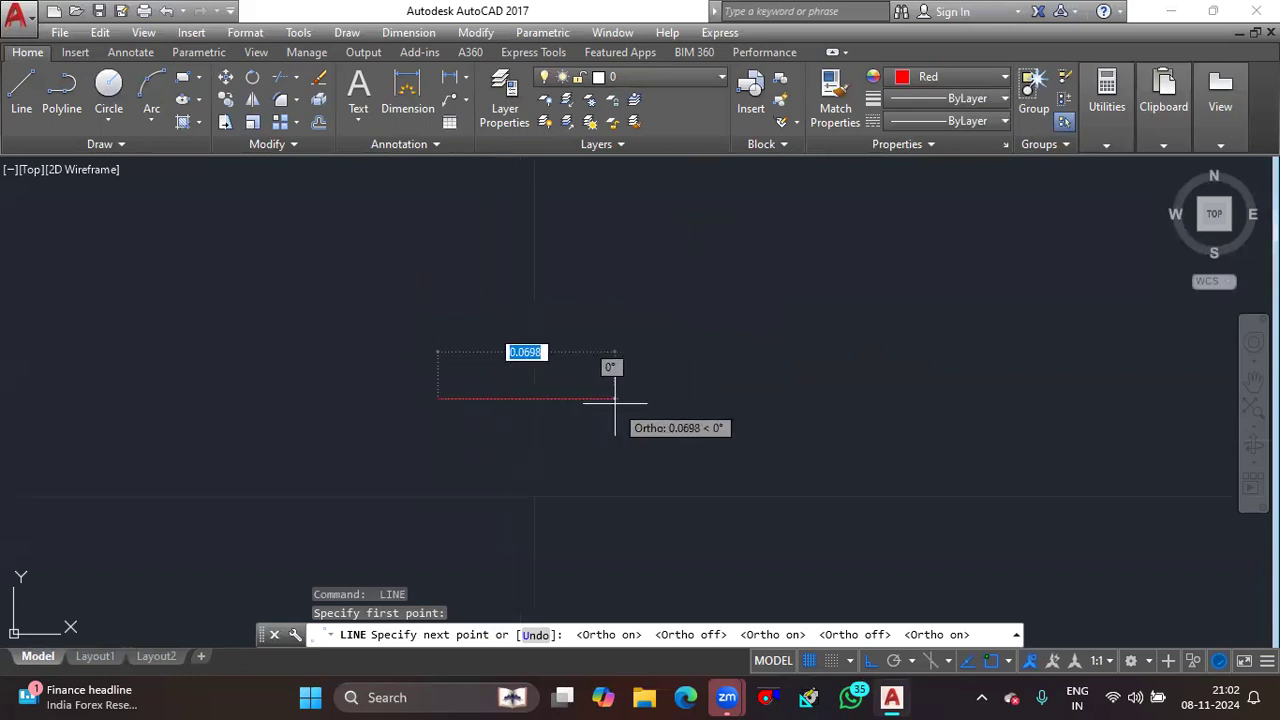
scroll(615, 402, "down", 3)
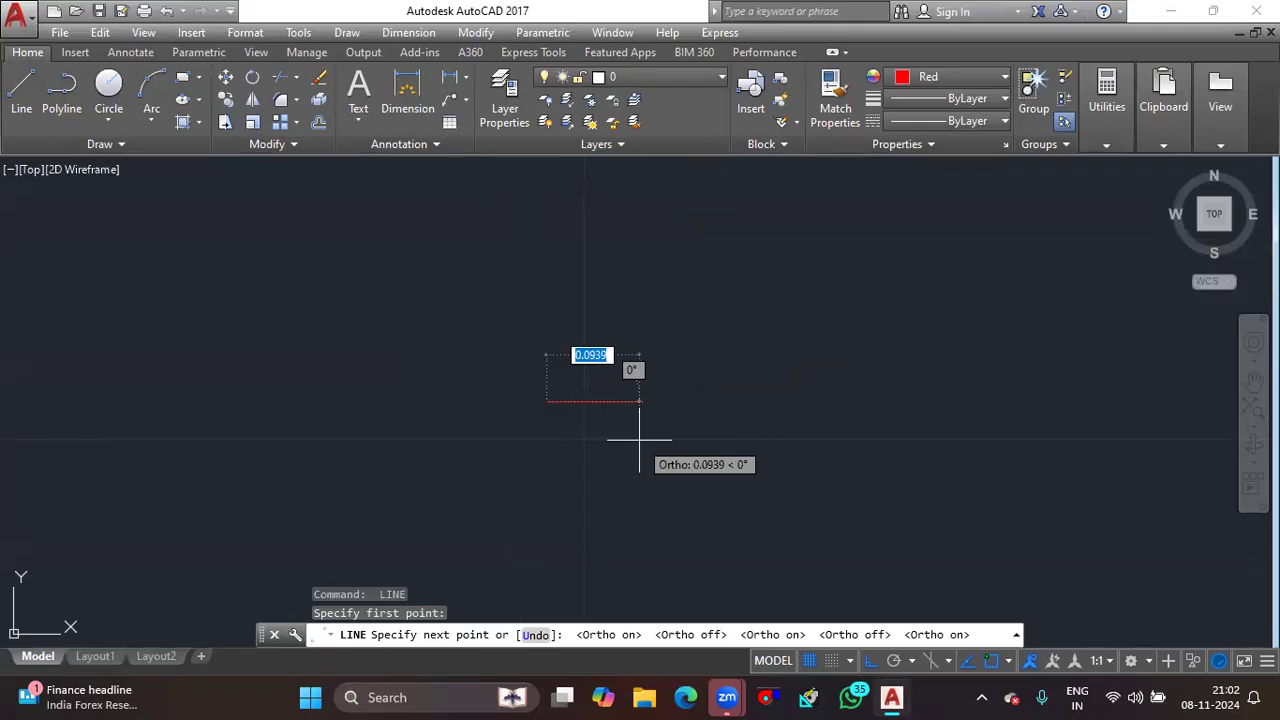
type("30")
key("Escape")
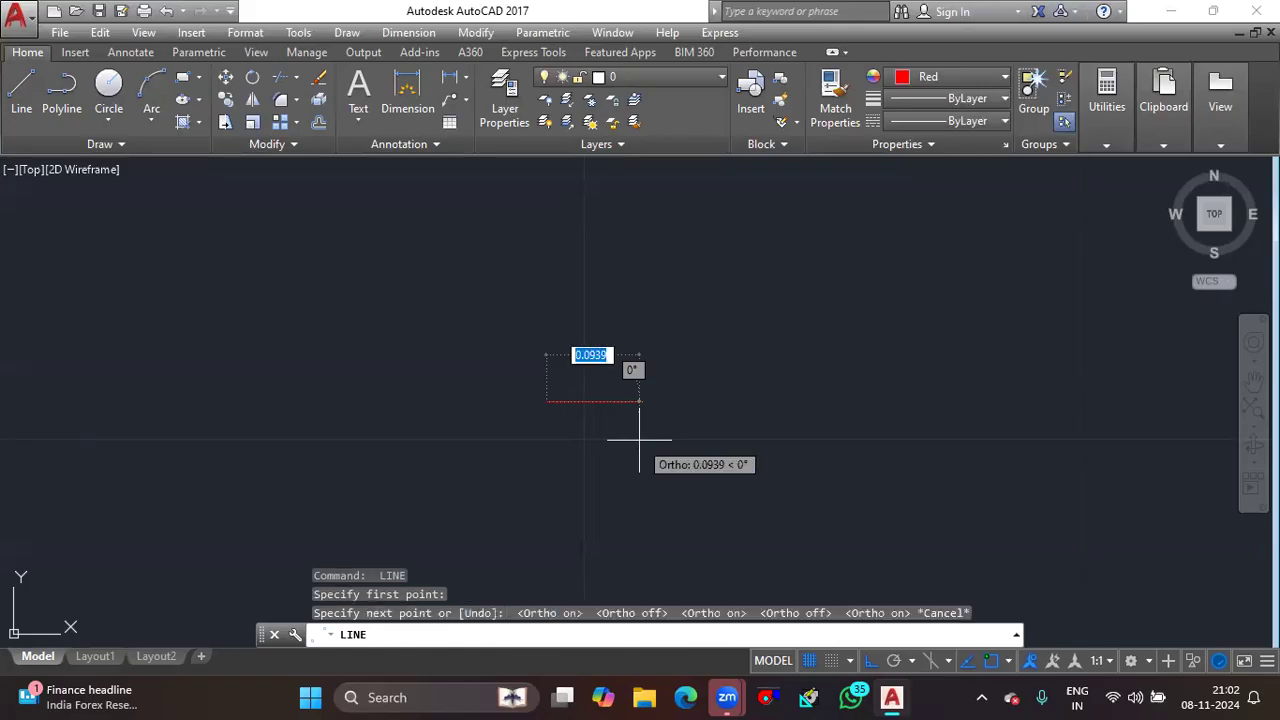
key("Escape")
Try to draw a horizontal line segment 50 units long with Ortho on.
key("Return")
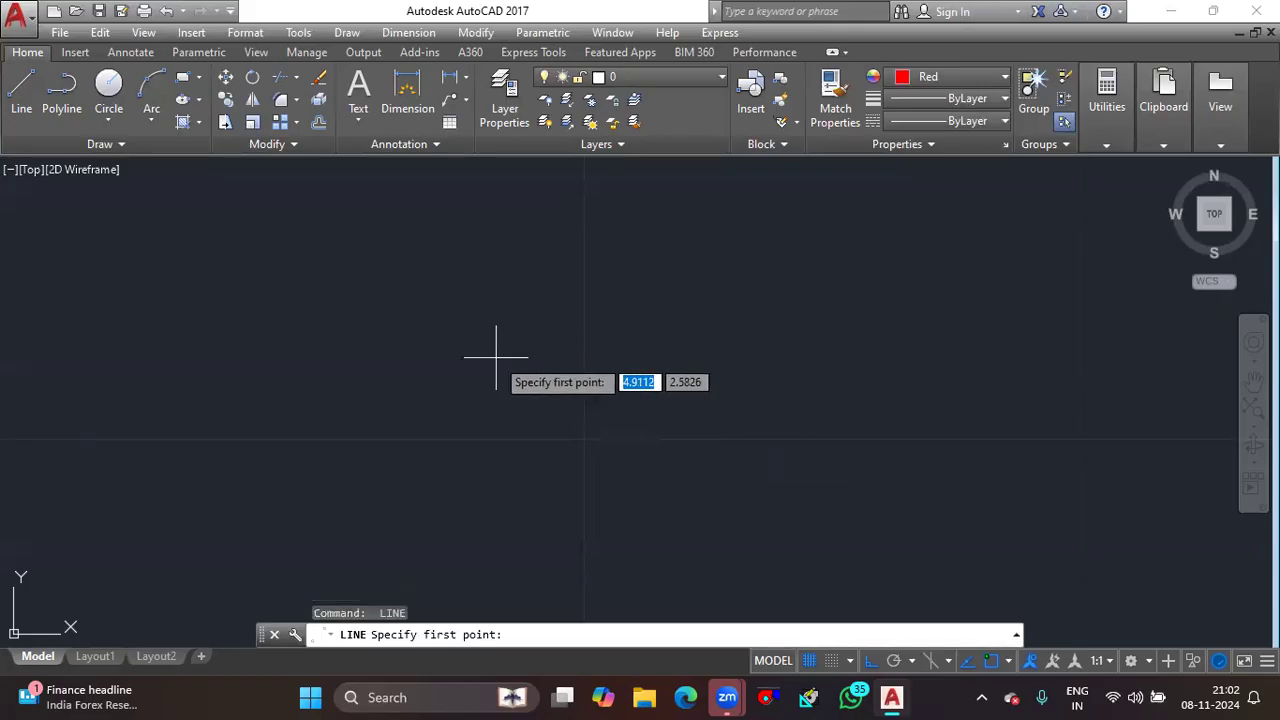
left_click(496, 356)
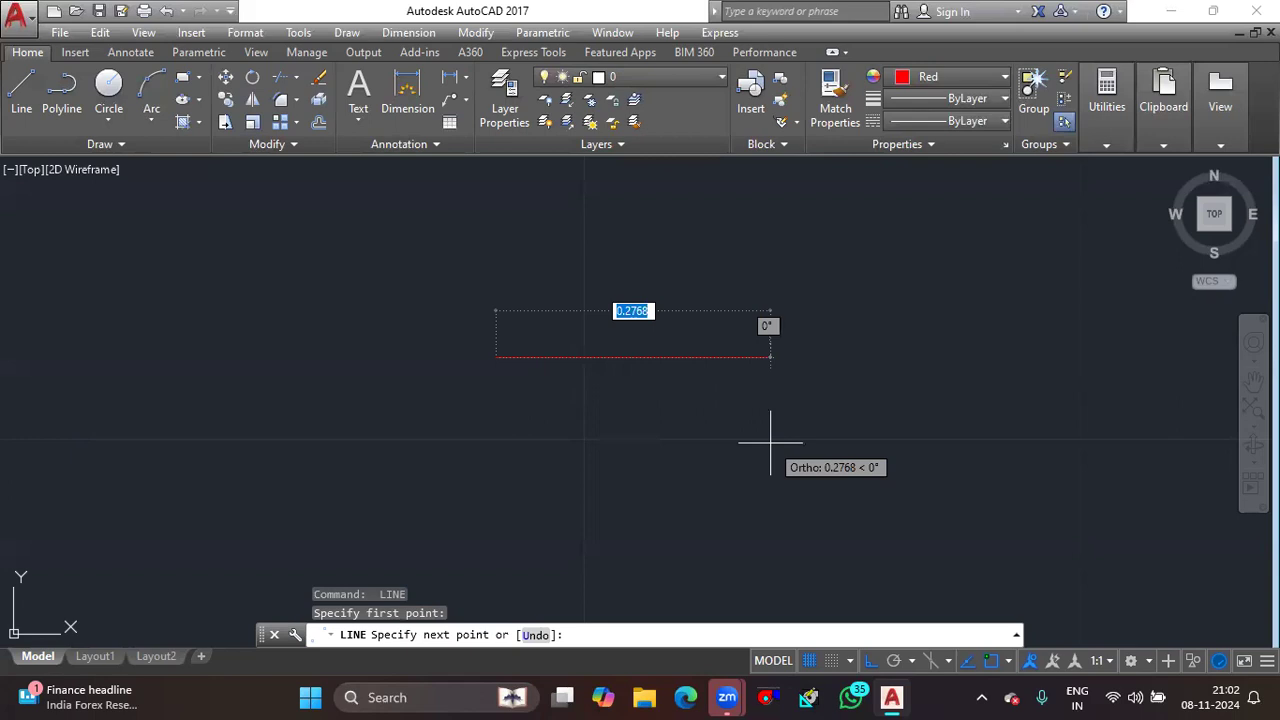
type("50")
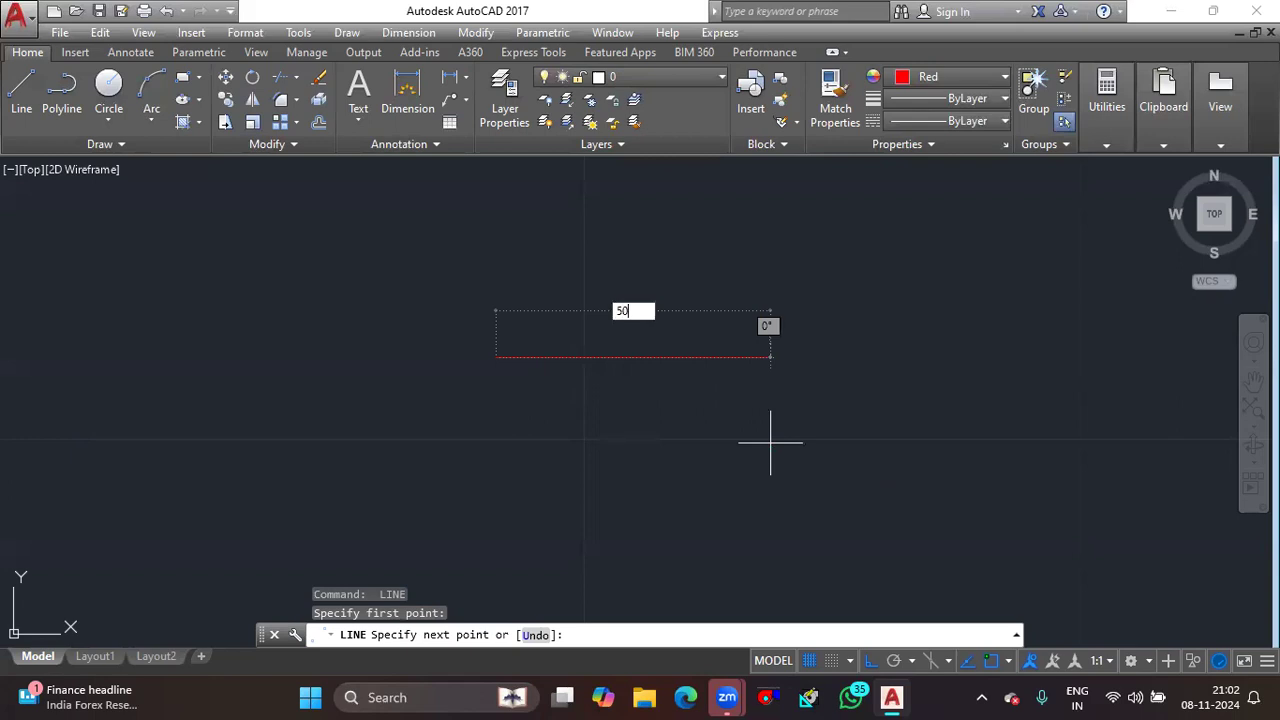
key("Return")
scroll(770, 442, "down", 10)
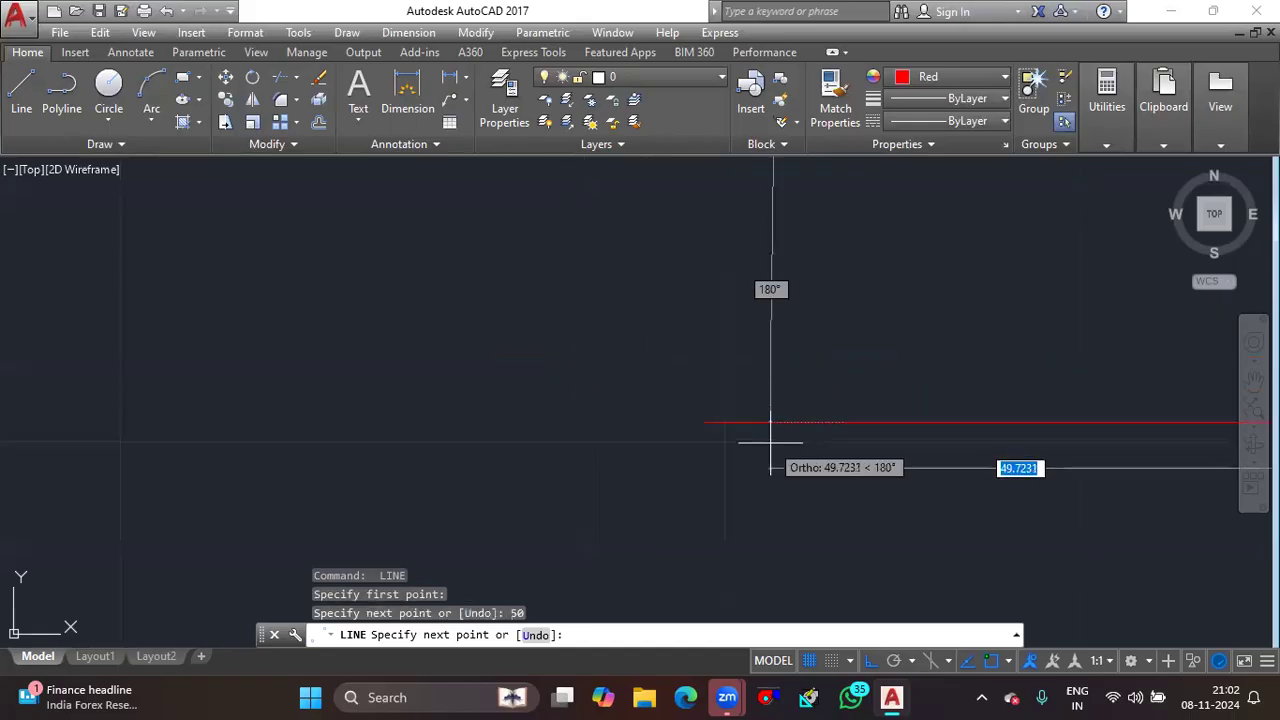
middle_click_drag(770, 442, 313, 483)
scroll(313, 483, "down", 3)
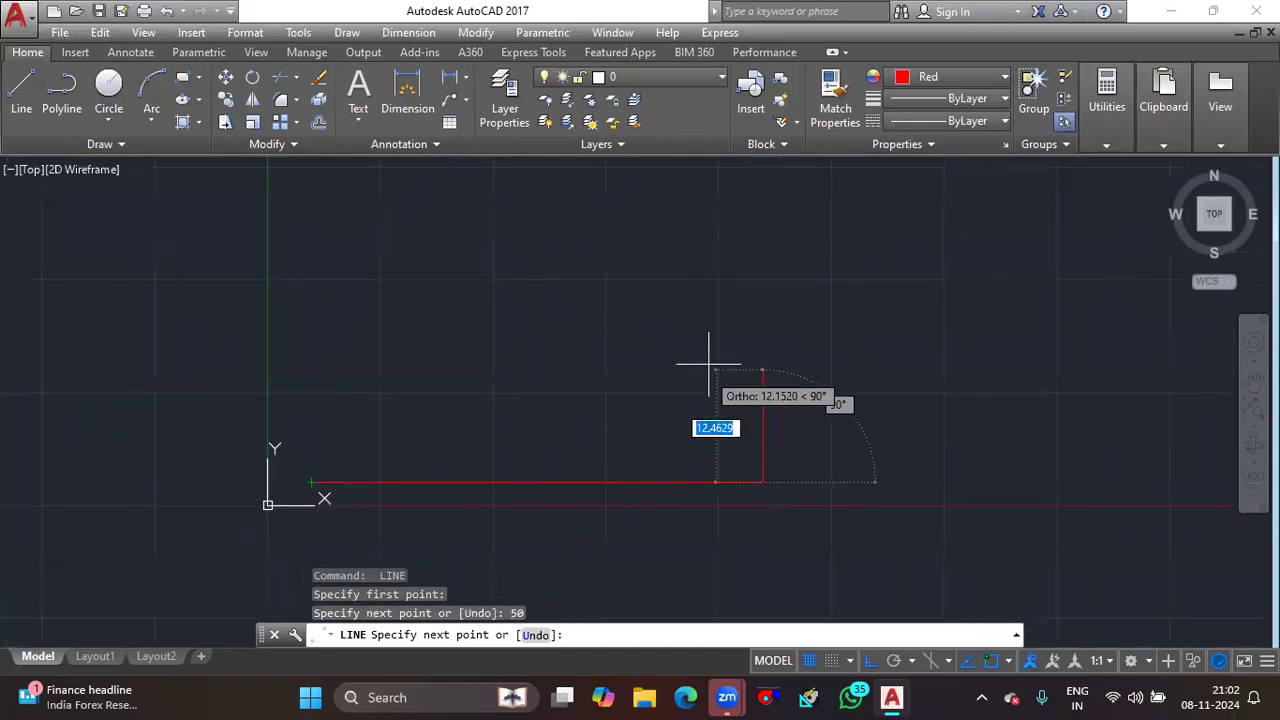
key("ctrl+z")
scroll(623, 414, "up", 3)
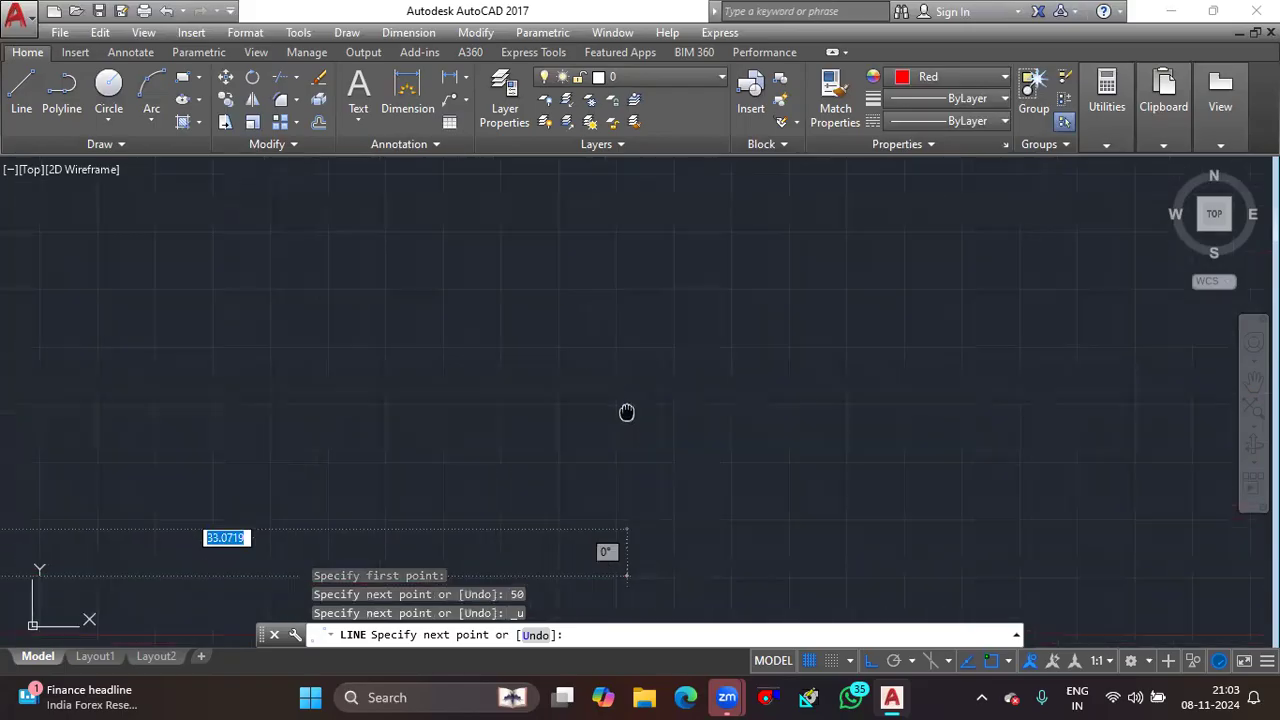
key("Escape")
Draw the bottom and right sides of a square, each 10 units long, in the empty drawing area.
middle_click_drag(589, 390, 618, 463)
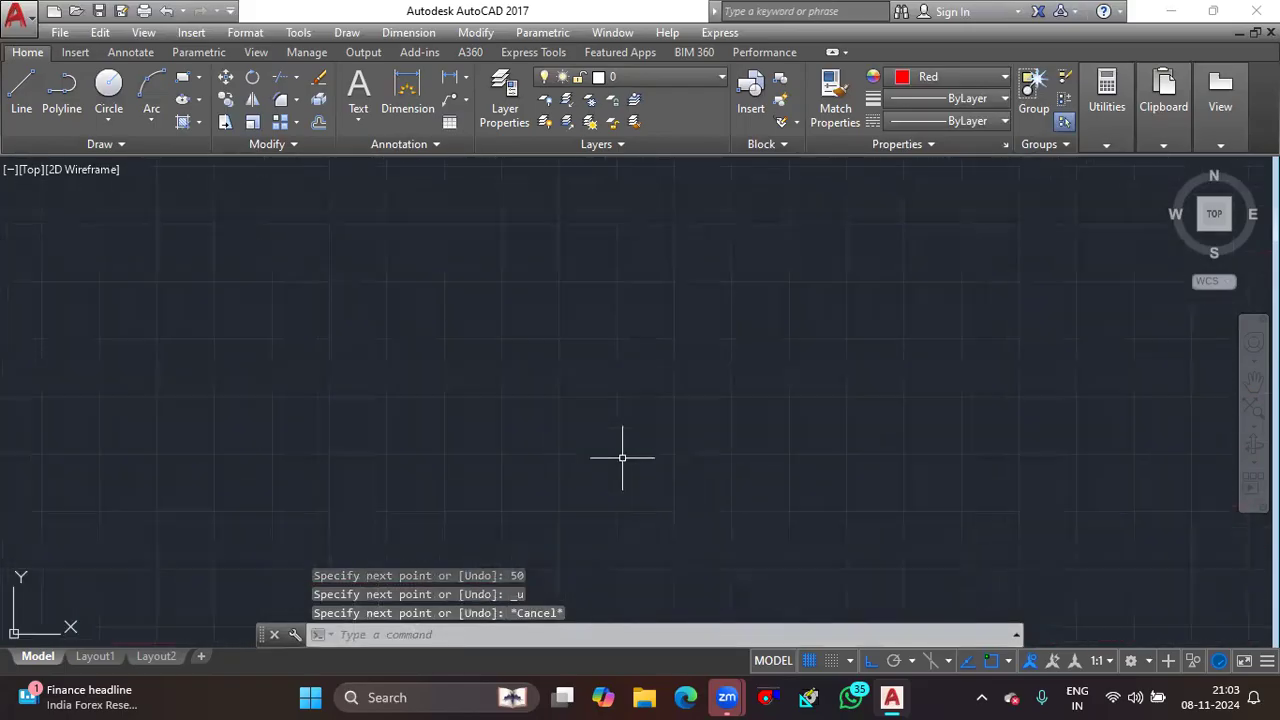
key("Return")
left_click(490, 369)
type("10")
key("Return")
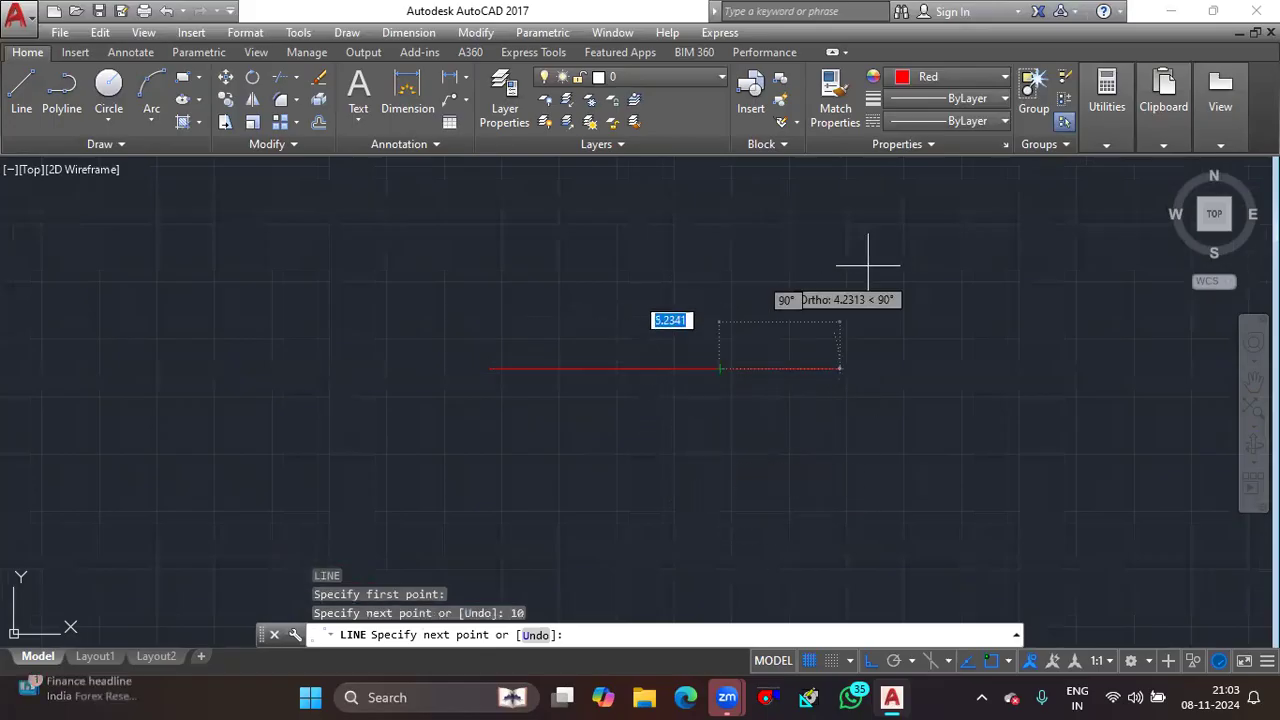
middle_click_drag(665, 376, 658, 463)
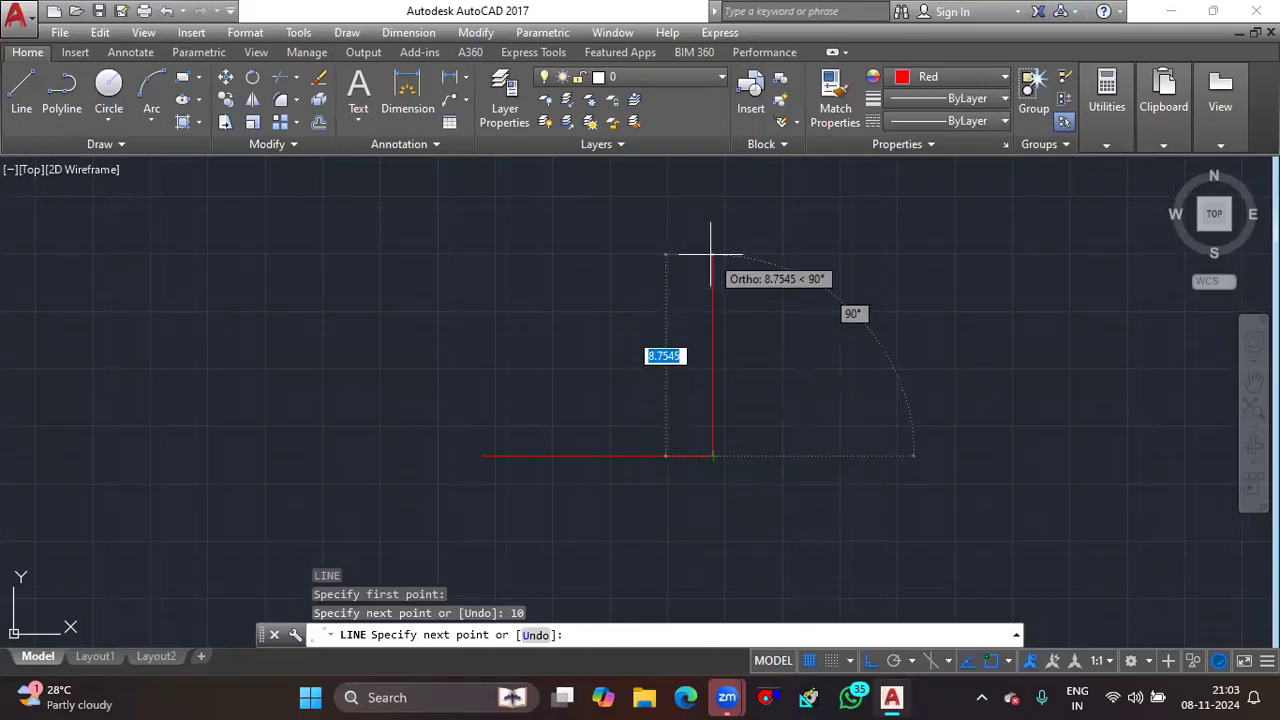
type("10")
key("Return")
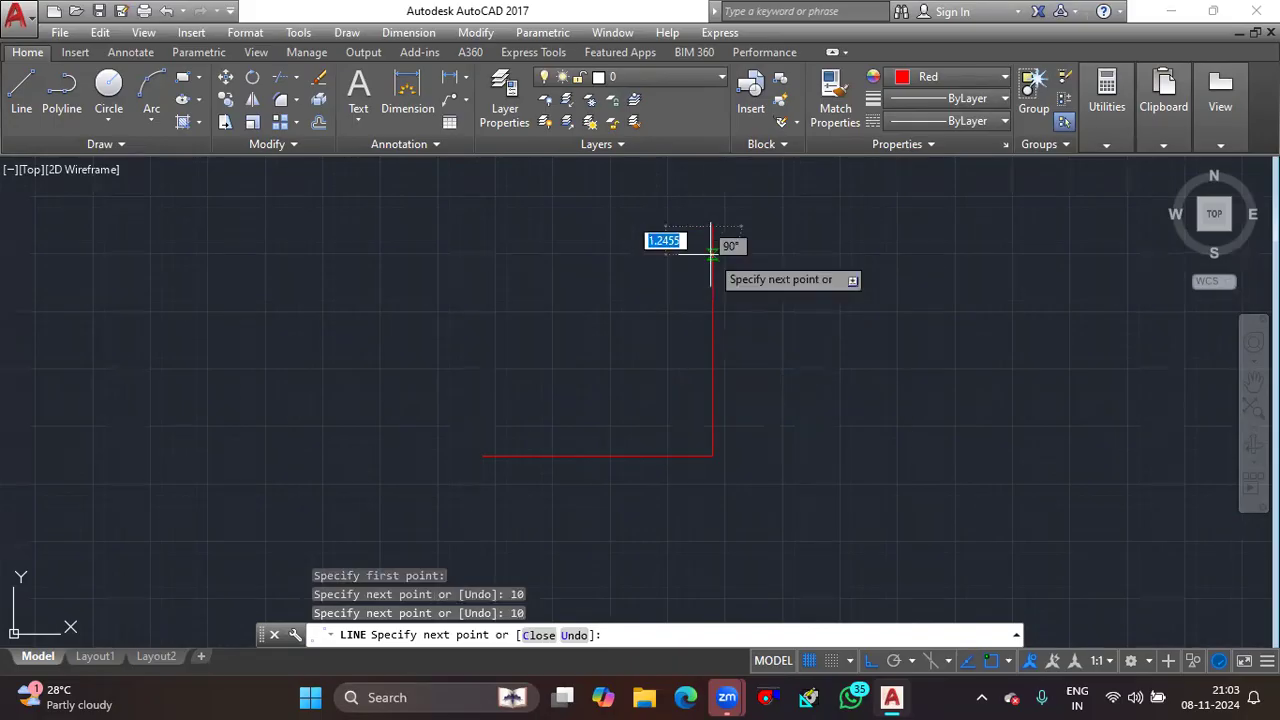
Draw the square's top side 10 units long, close its left side at the starting endpoint, and end the line.
type("1")
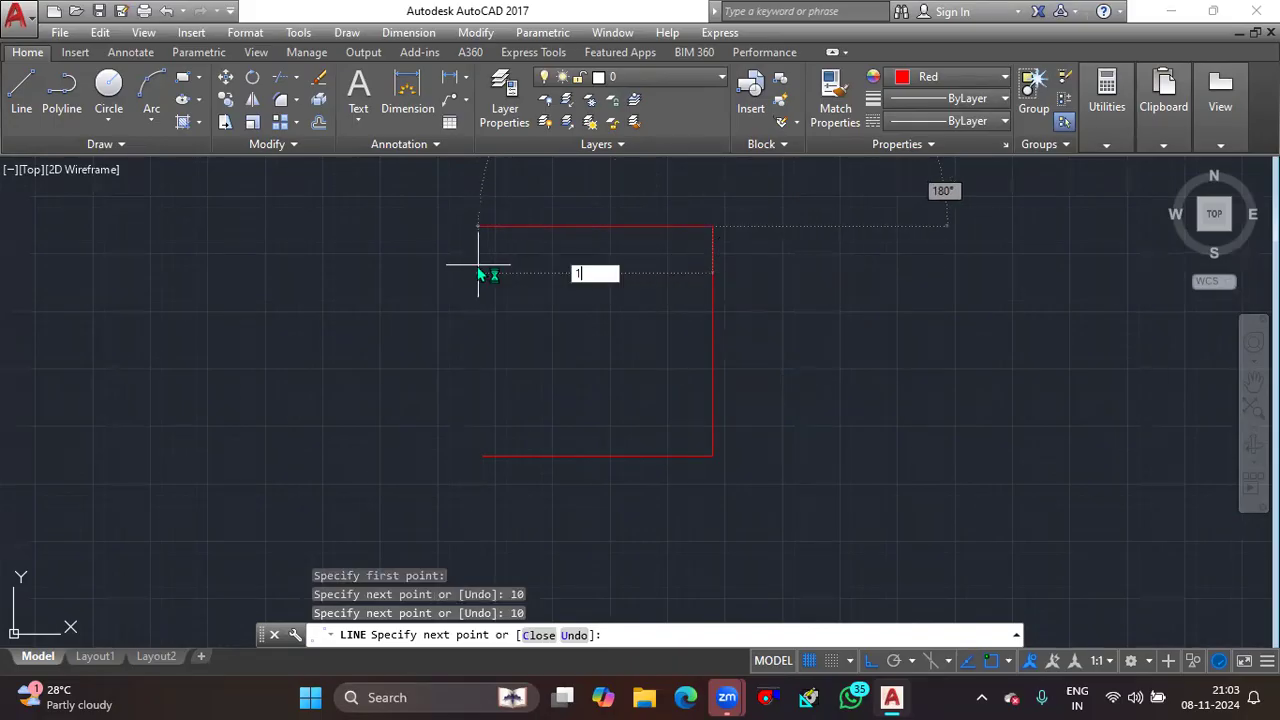
type("0")
key("Return")
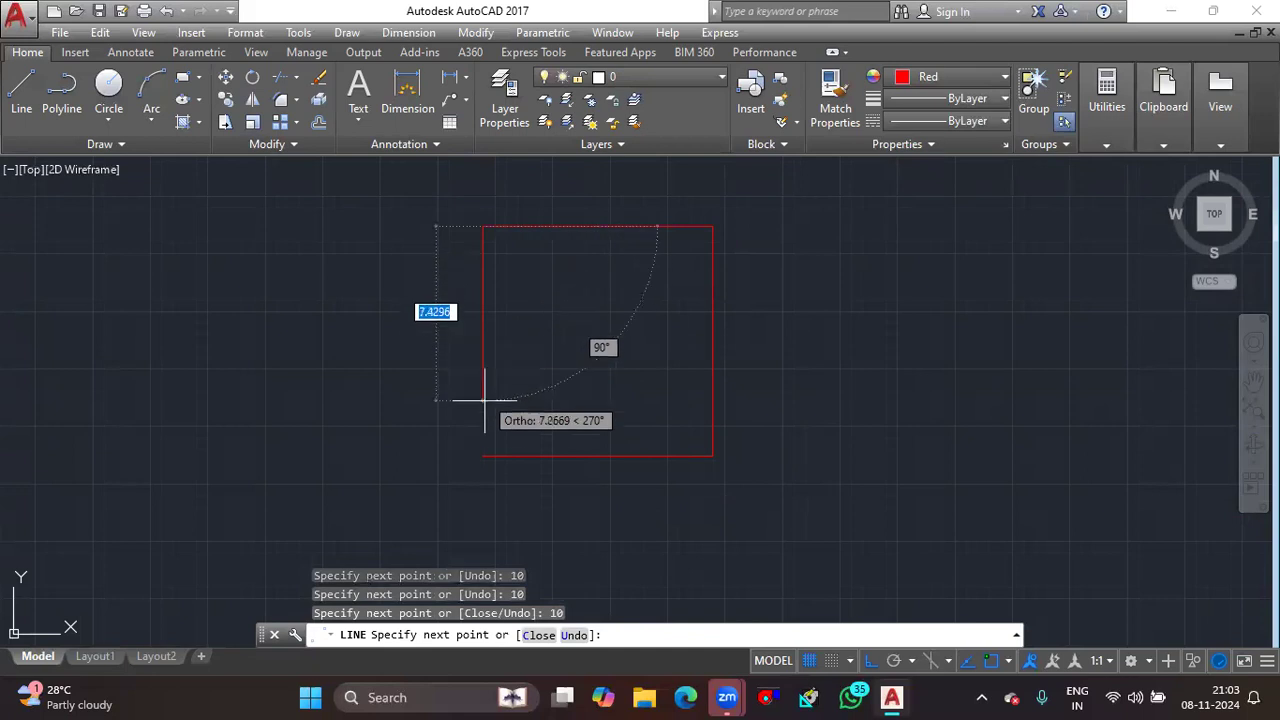
scroll(484, 455, "up", 5)
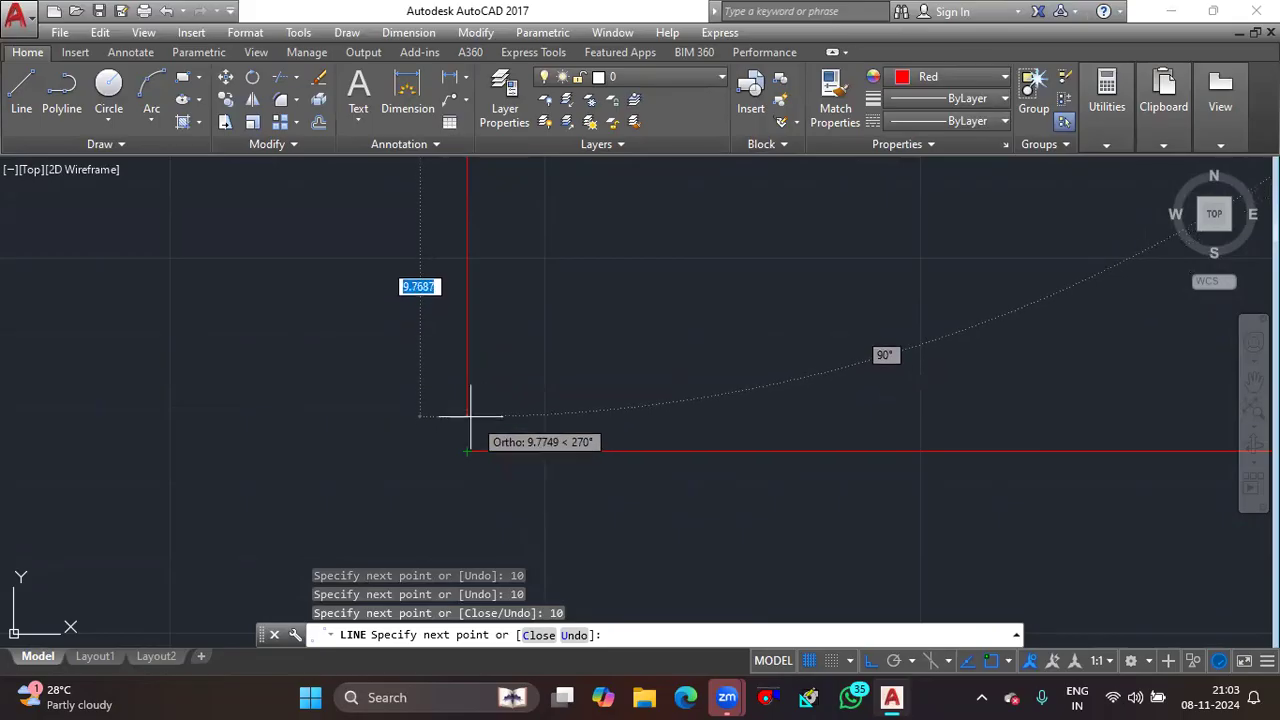
left_click(466, 451)
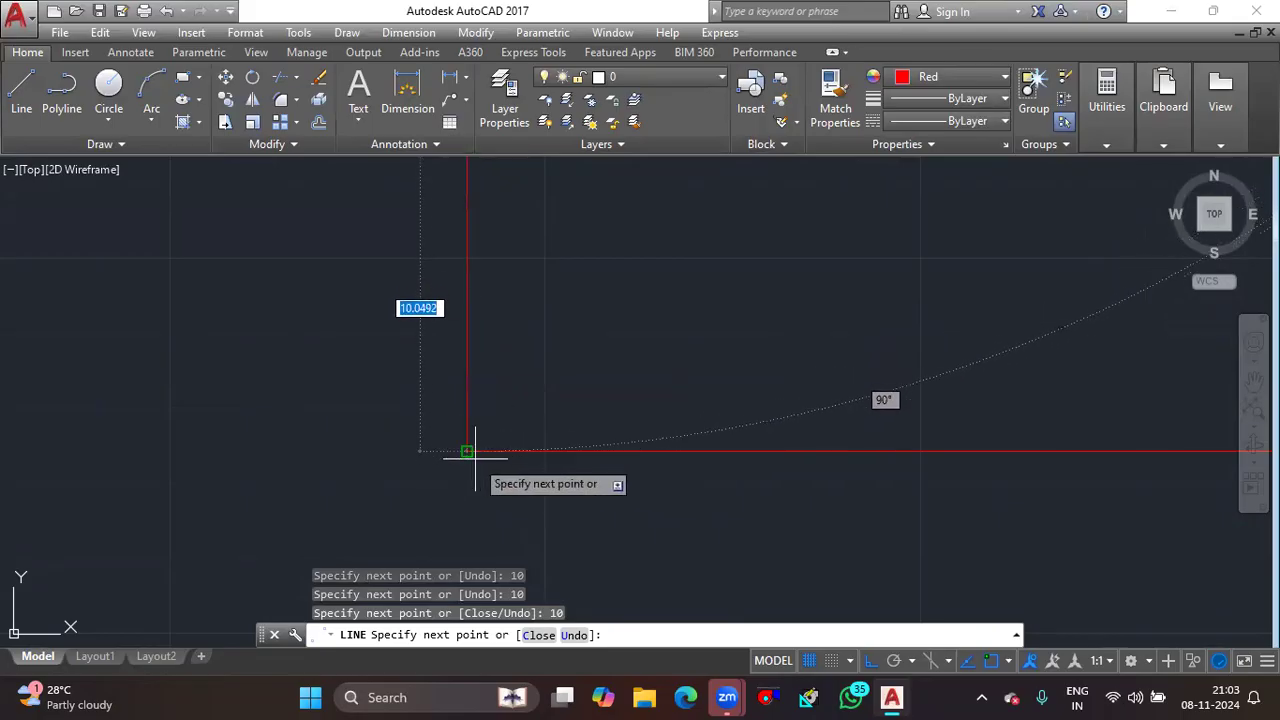
key("Escape")
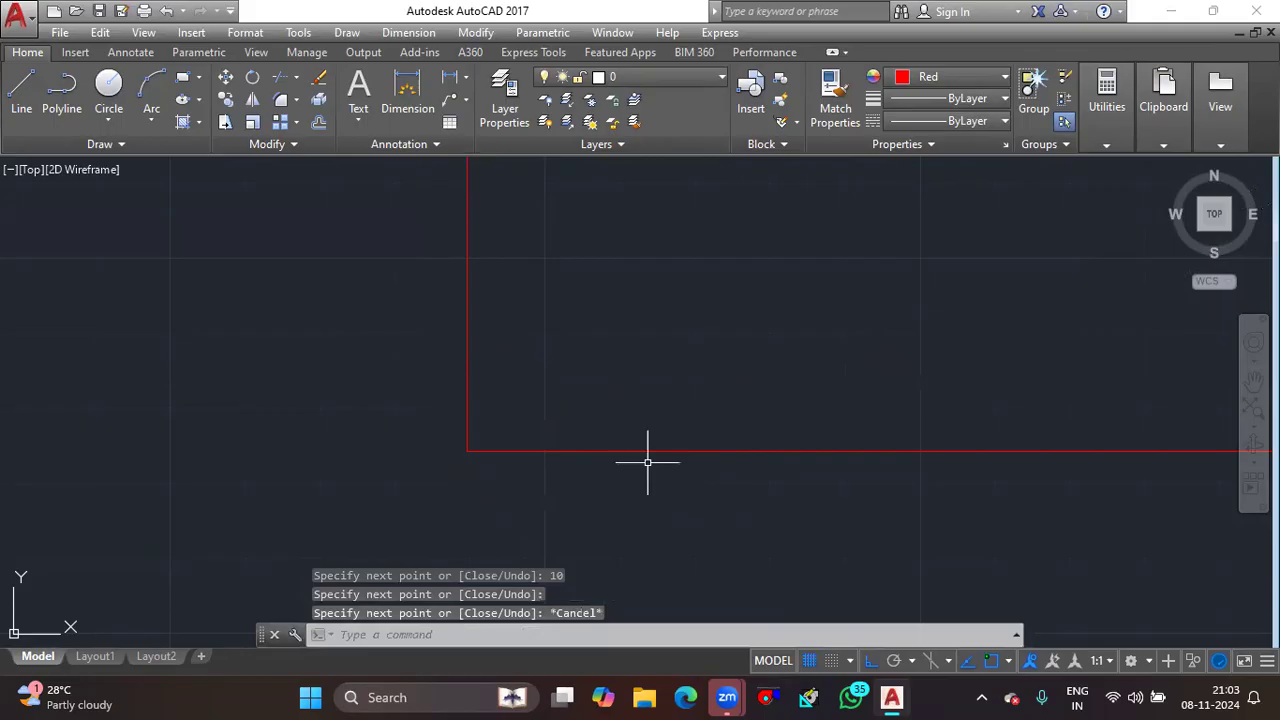
With object snap turned off, start a new line at the square's lower-left corner by eye.
key("Return")
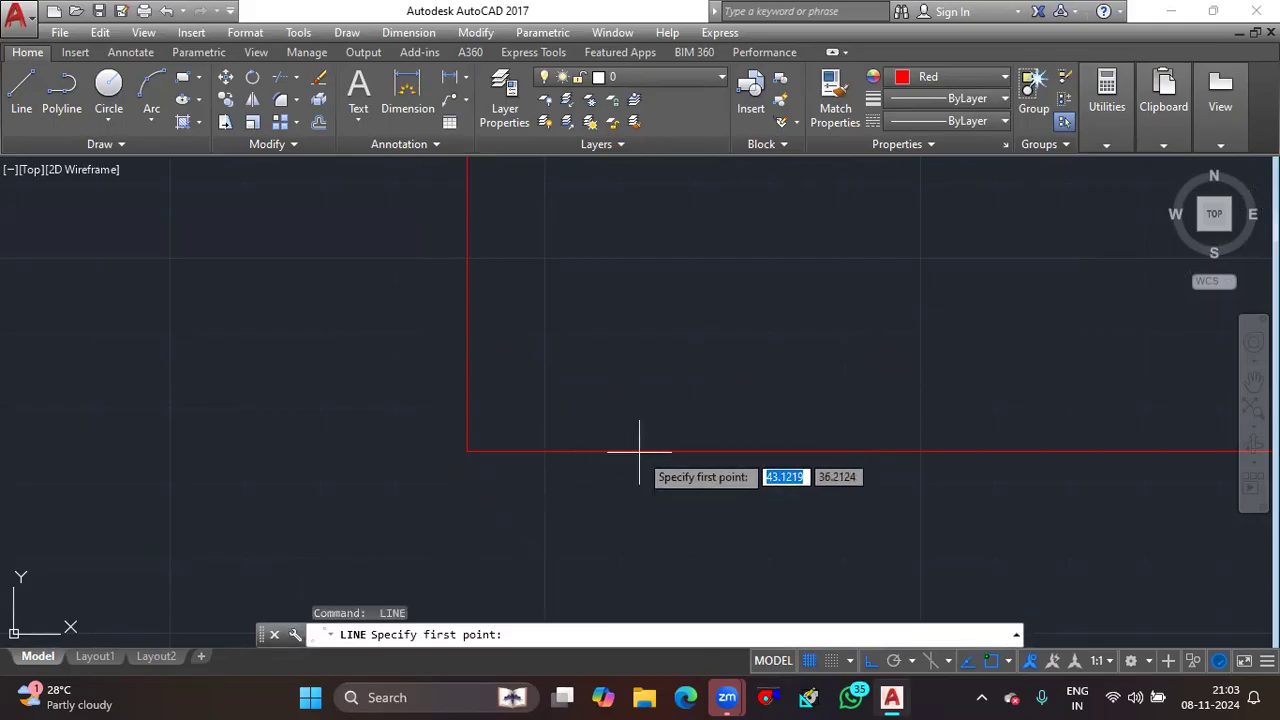
scroll(646, 452, "up", 4)
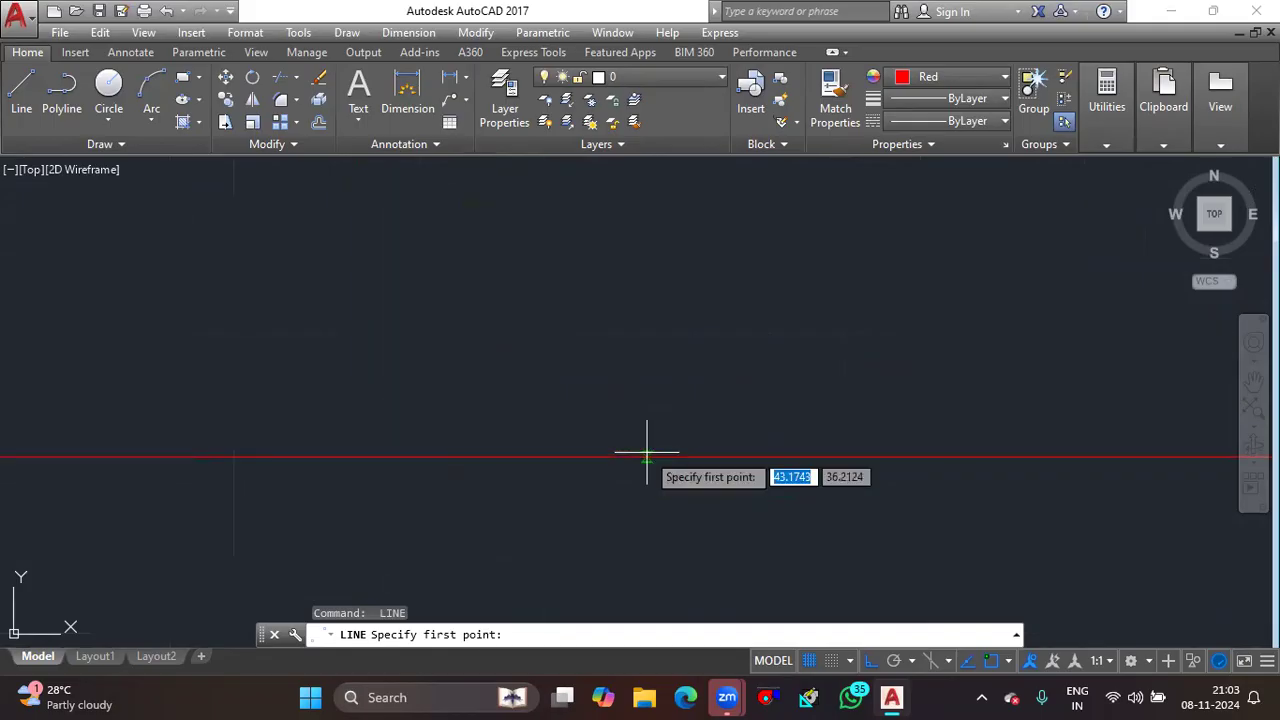
scroll(624, 457, "down", 3)
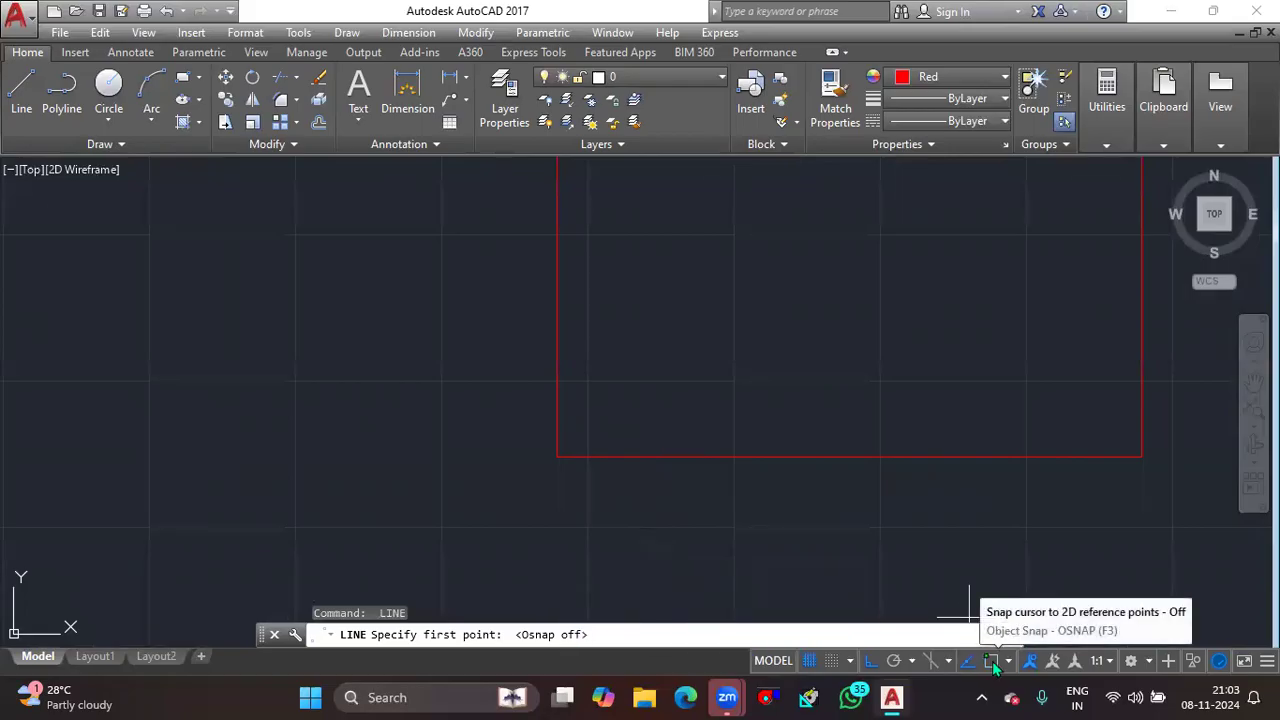
scroll(490, 508, "down", 3)
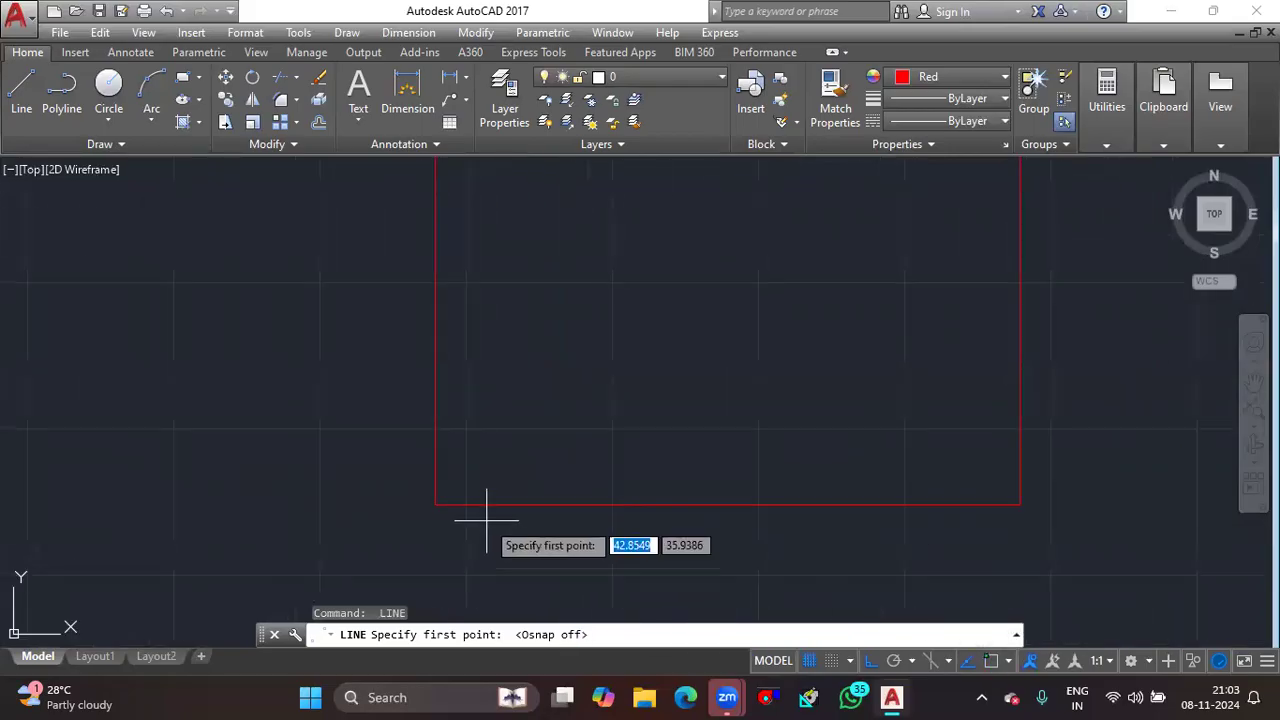
scroll(490, 505, "up", 4)
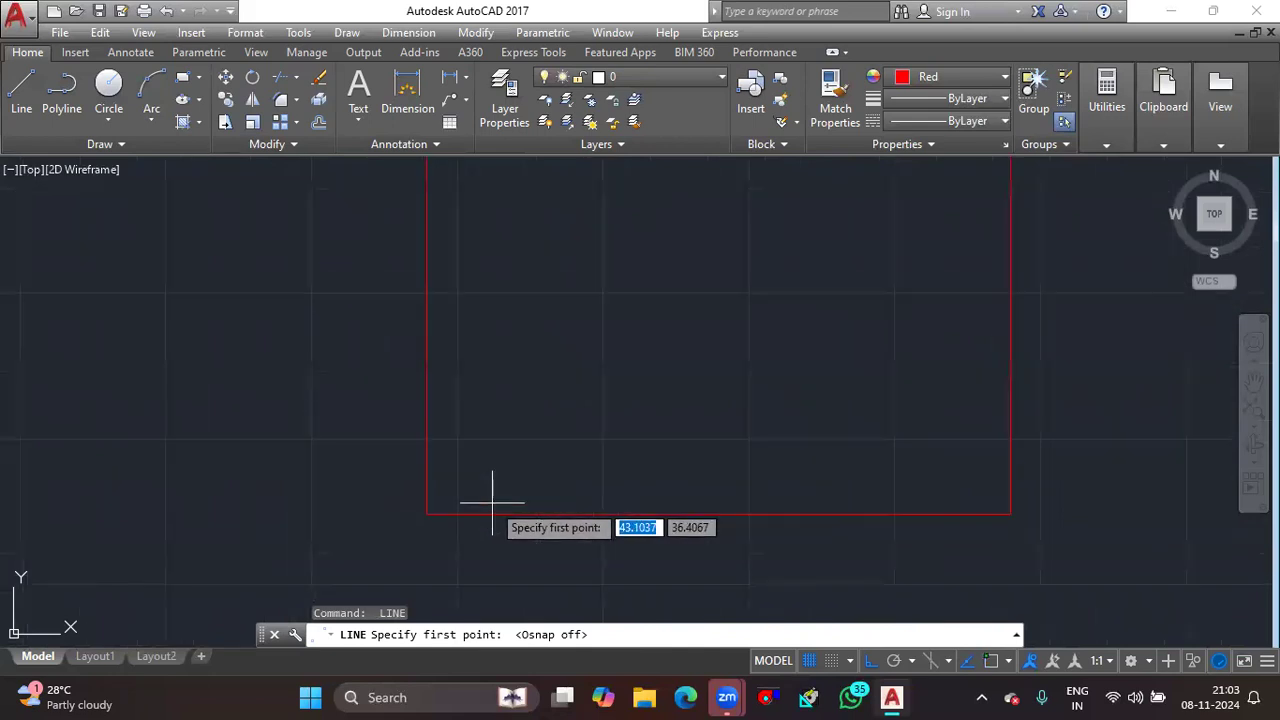
scroll(492, 505, "down", 4)
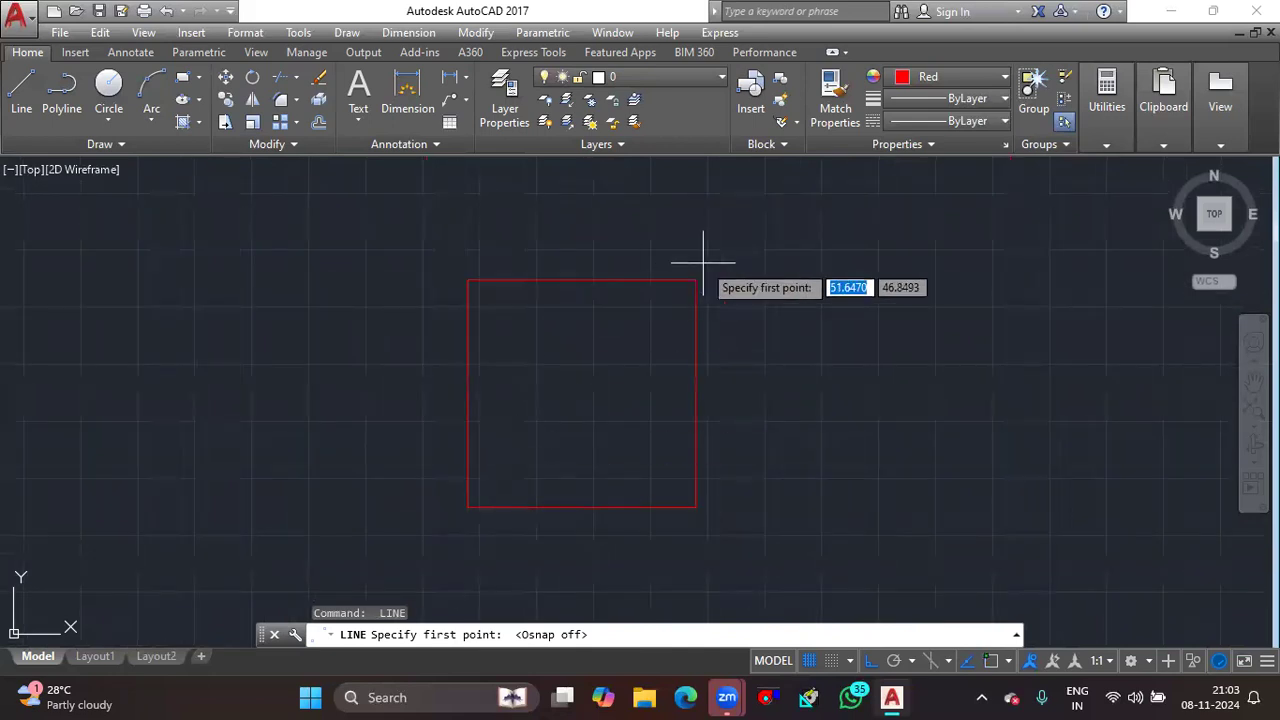
scroll(473, 509, "up", 8)
scroll(300, 470, "down", 2)
middle_click_drag(283, 377, 847, 452)
scroll(699, 491, "up", 5)
middle_click_drag(449, 426, 569, 517)
scroll(450, 427, "up", 5)
middle_click_drag(417, 403, 804, 669)
scroll(571, 557, "up", 3)
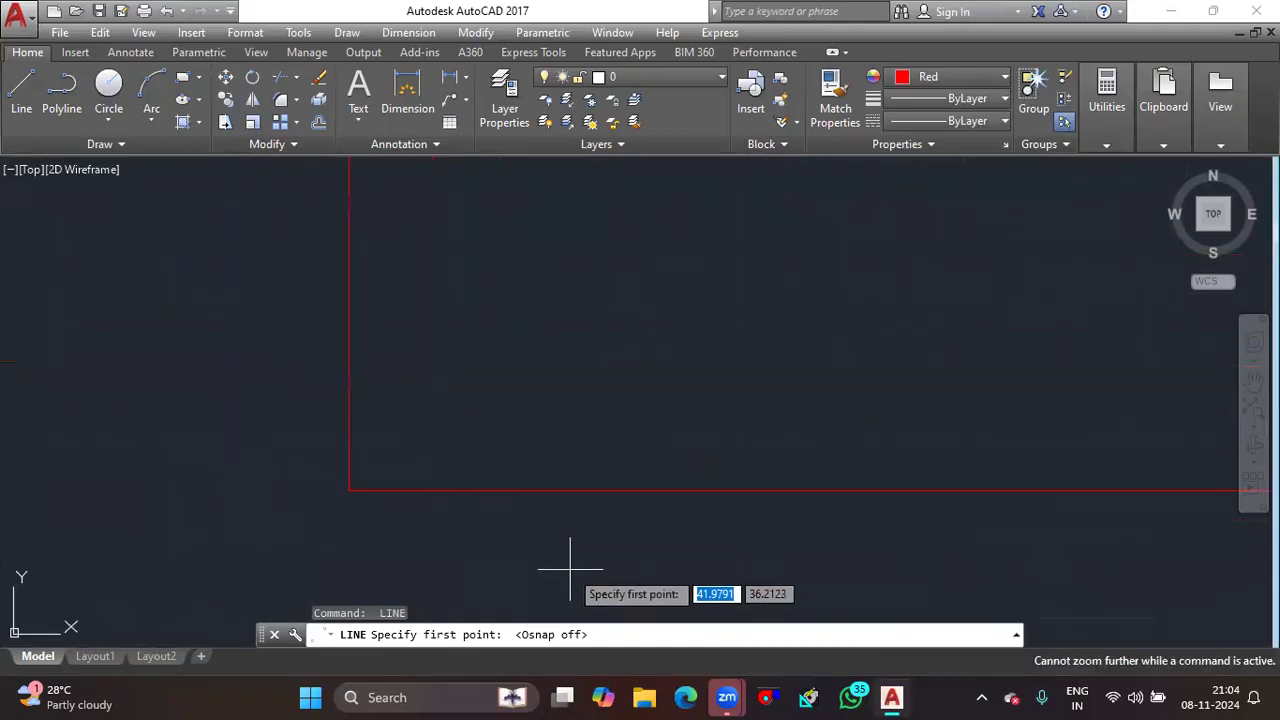
left_click(349, 490)
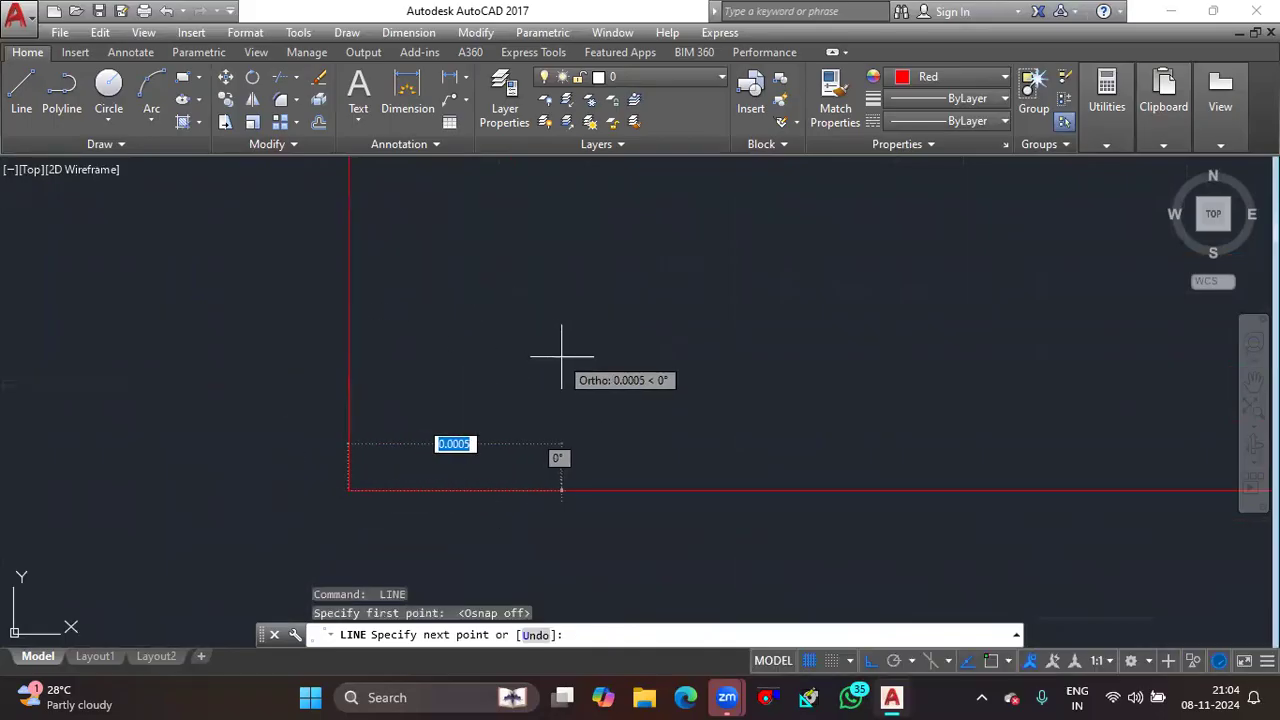
Turn Ortho off and finish the diagonal at the square's upper-right corner, placing the endpoint by eye.
key("F8")
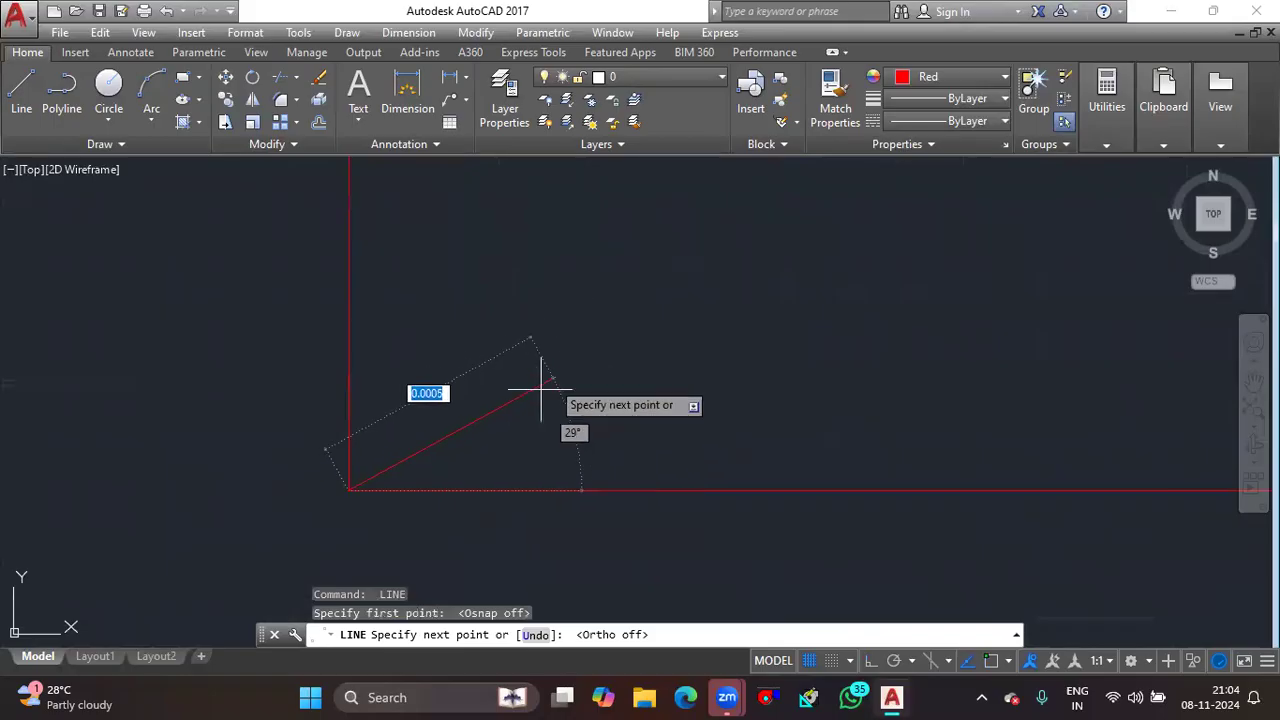
scroll(350, 489, "up", 2)
scroll(690, 369, "down", 5)
middle_click_drag(719, 363, 228, 560)
scroll(292, 492, "down", 5)
middle_click_drag(722, 370, 402, 534)
scroll(514, 371, "down", 7)
middle_click_drag(770, 320, 340, 498)
scroll(352, 488, "down", 12)
scroll(436, 431, "up", 12)
middle_click_drag(272, 416, 912, 470)
scroll(671, 411, "up", 10)
middle_click_drag(884, 334, 709, 613)
scroll(1037, 411, "up", 9)
middle_click_drag(1050, 388, 651, 600)
scroll(762, 447, "up", 8)
scroll(884, 344, "up", 2)
middle_click_drag(882, 349, 739, 476)
scroll(767, 455, "up", 2)
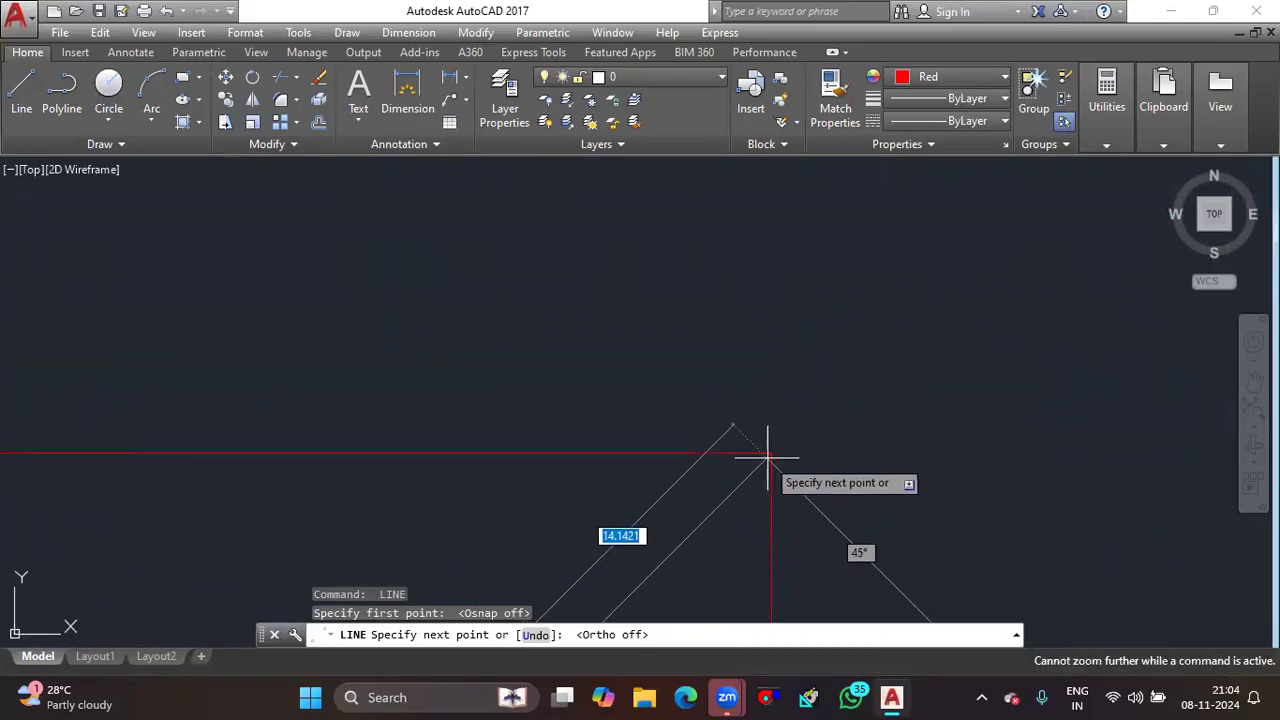
left_click(771, 453)
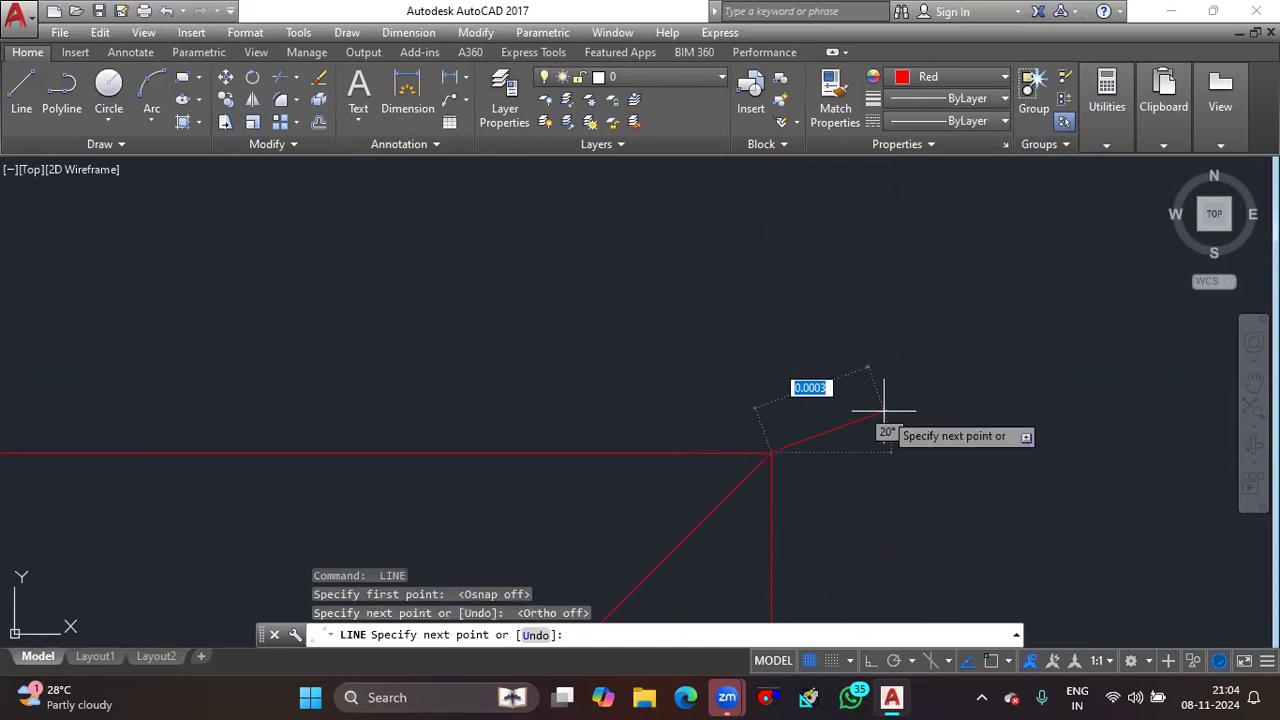
key("Escape")
scroll(875, 413, "down", 15)
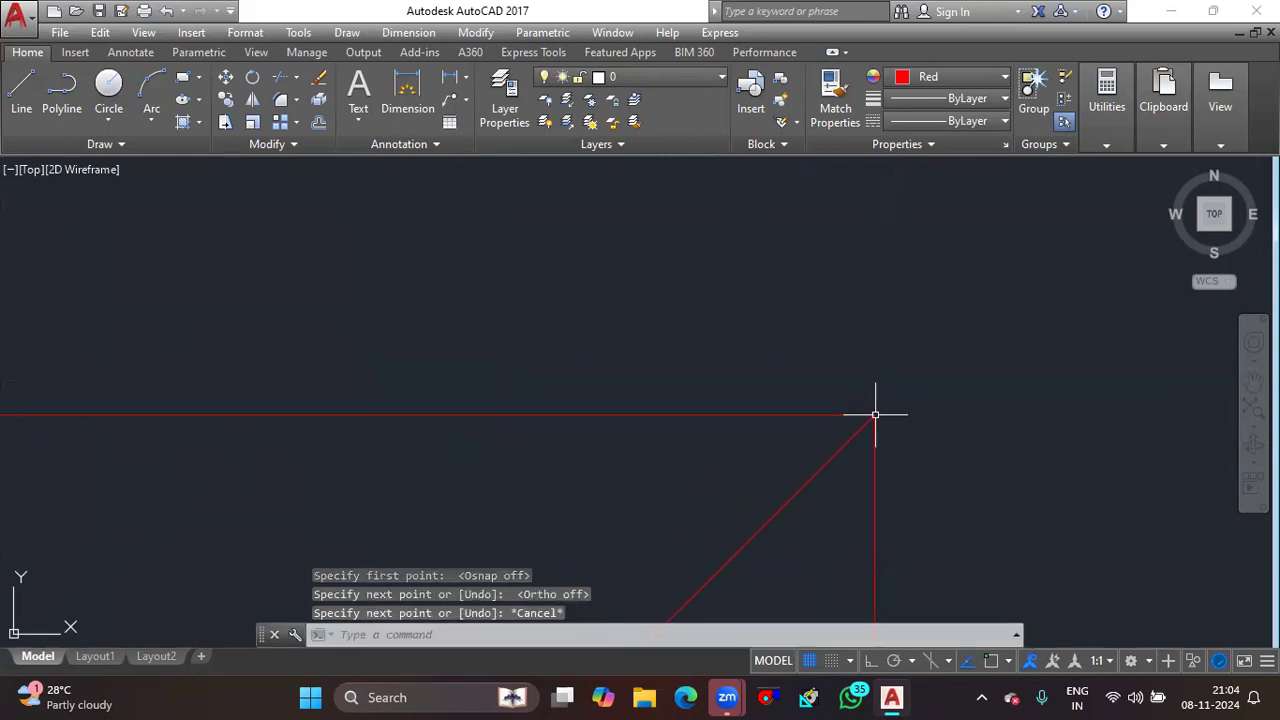
scroll(854, 426, "up", 10)
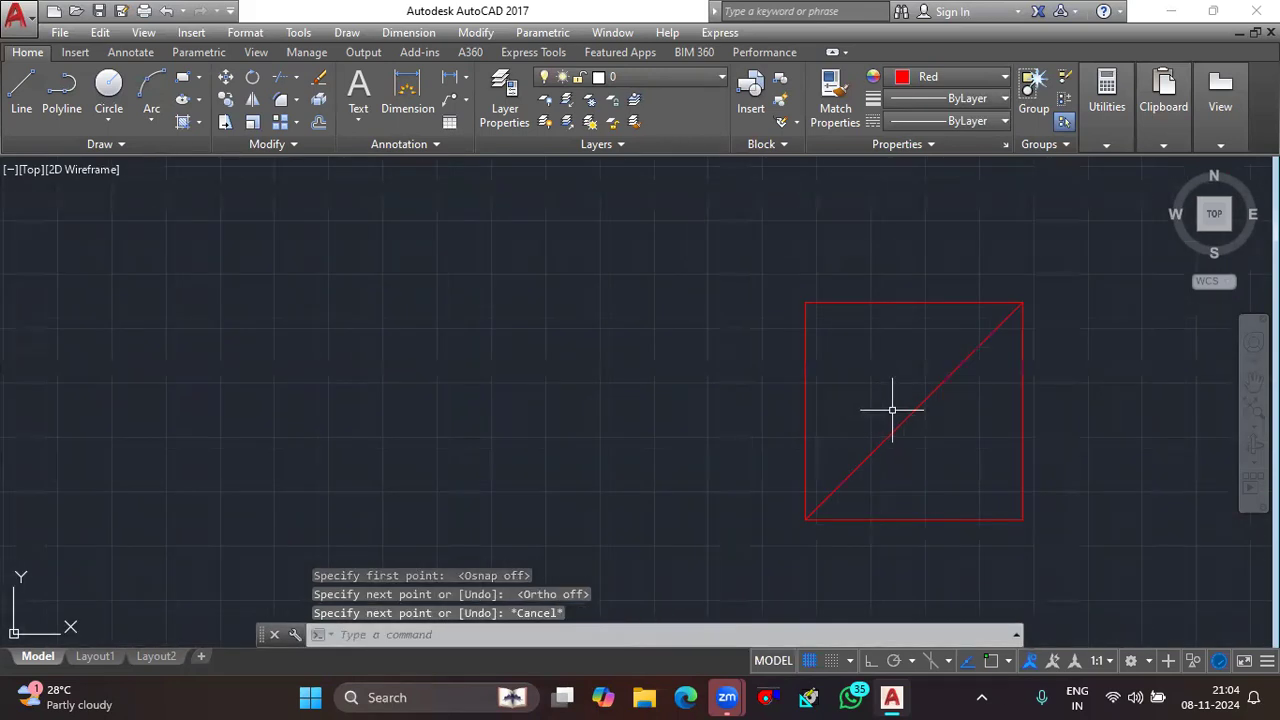
Open the object snap options of the Drafting Settings with DS and turn Object Snap on.
scroll(755, 400, "down", 3)
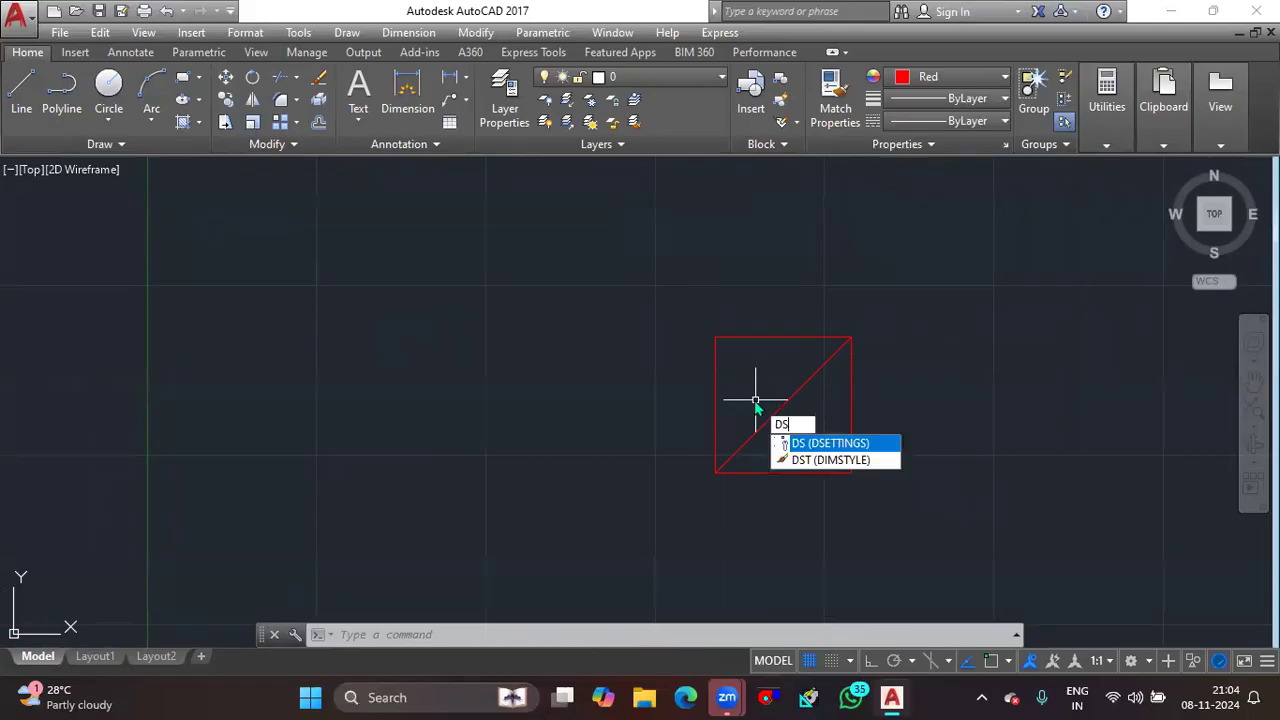
key("Return")
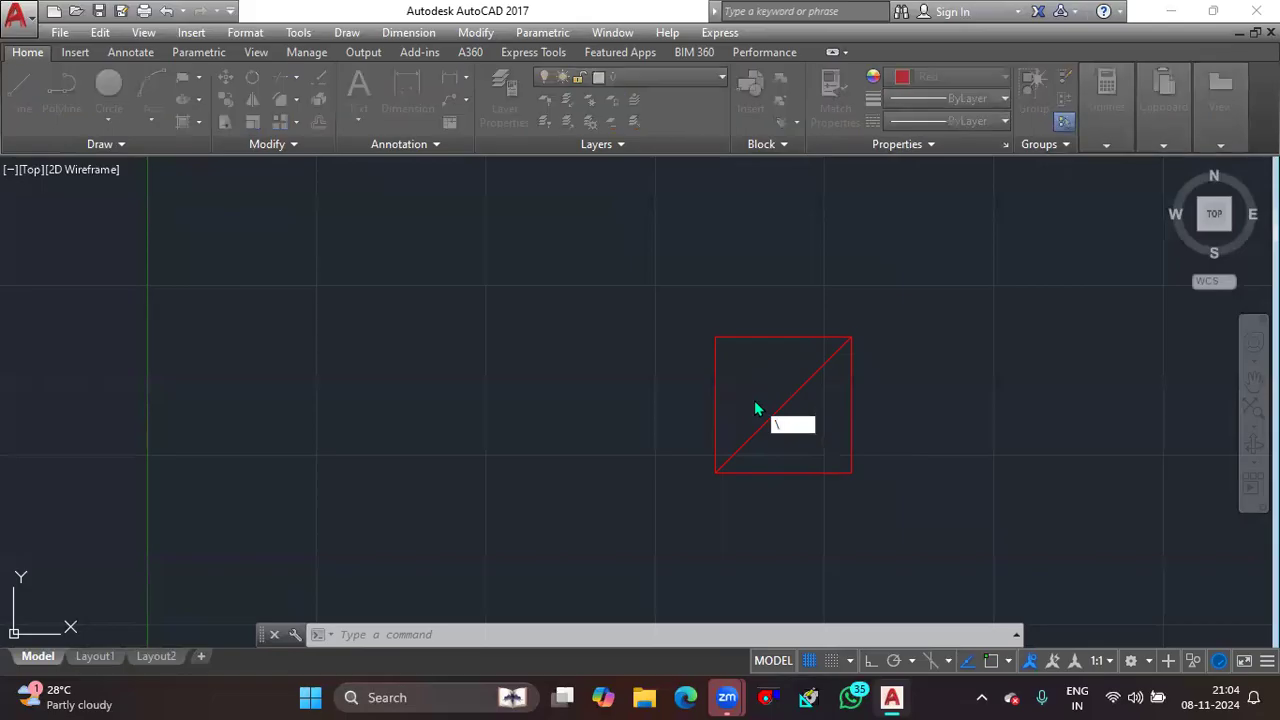
key("Escape")
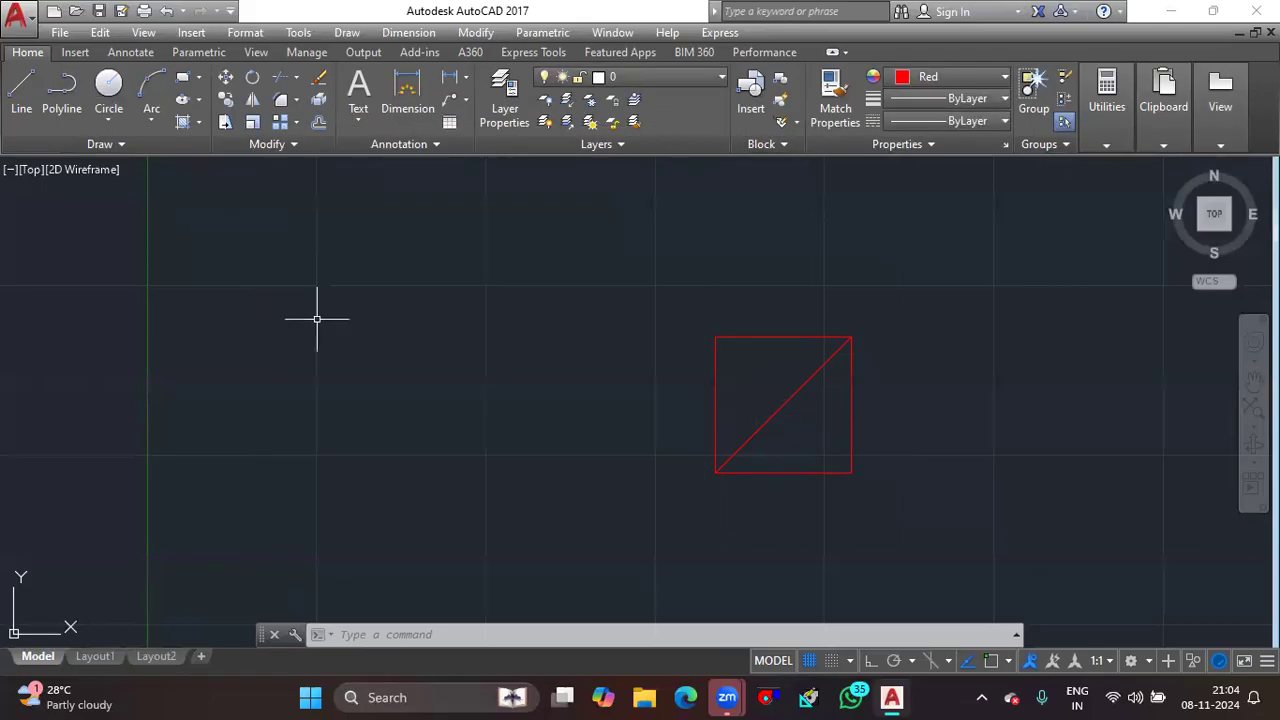
key("Return")
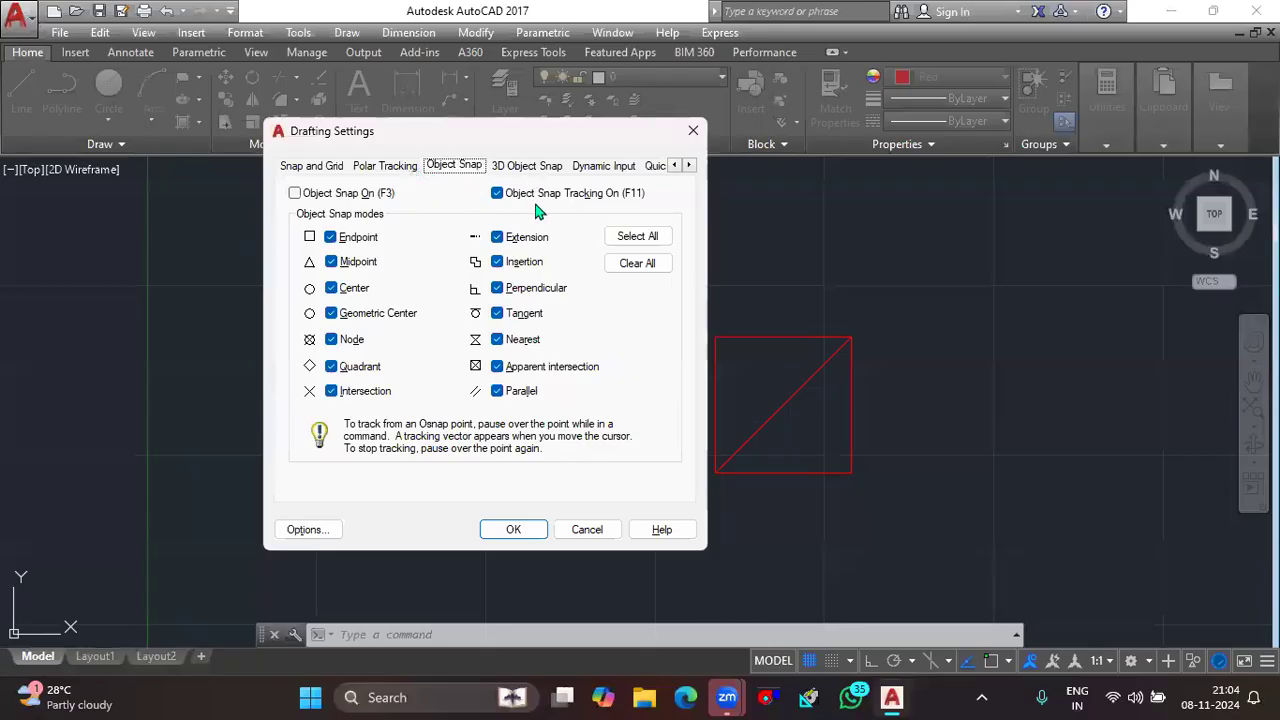
left_click(294, 193)
Clear all object snap modes, enable Center and Perpendicular, and select all modes again.
left_click(634, 268)
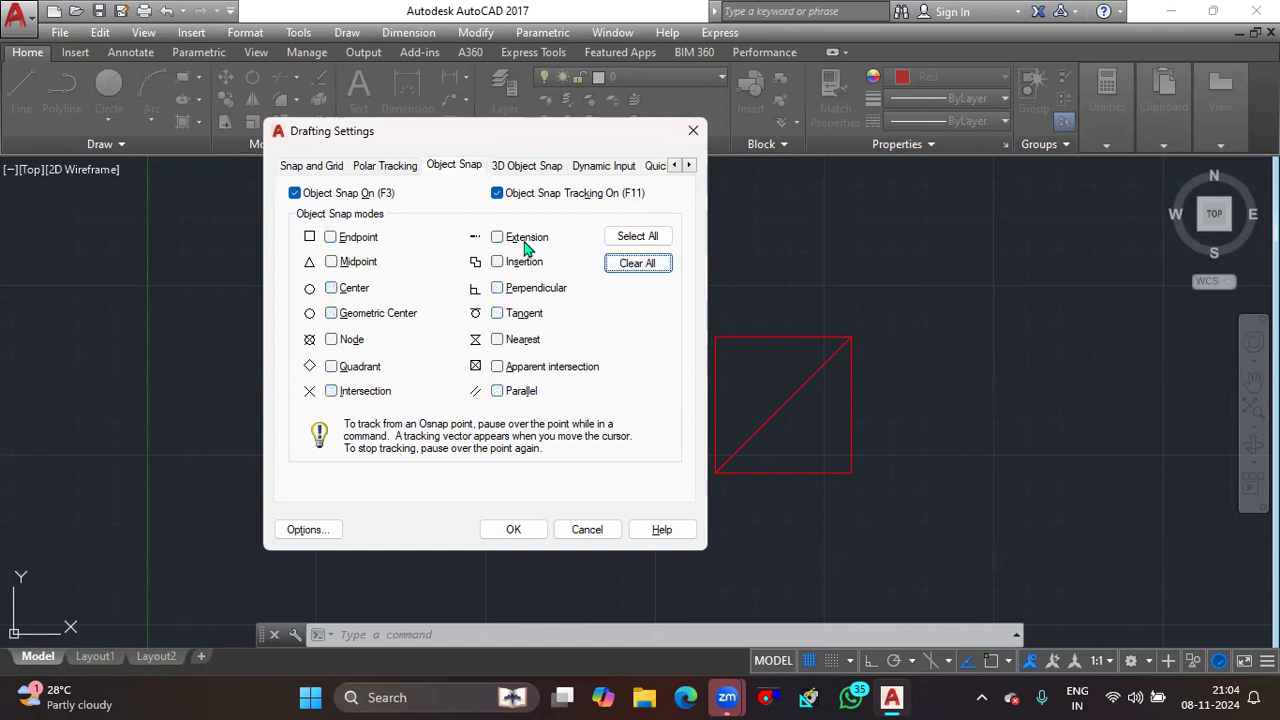
left_click(496, 289)
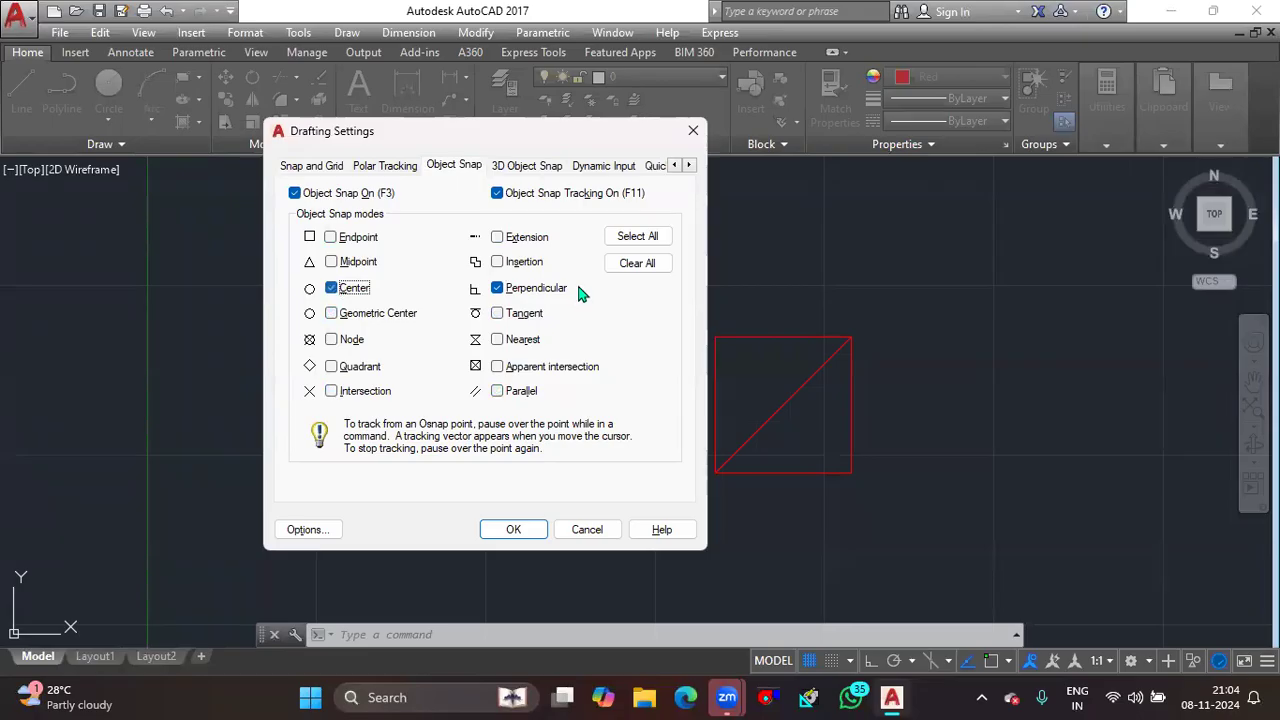
left_click(635, 241)
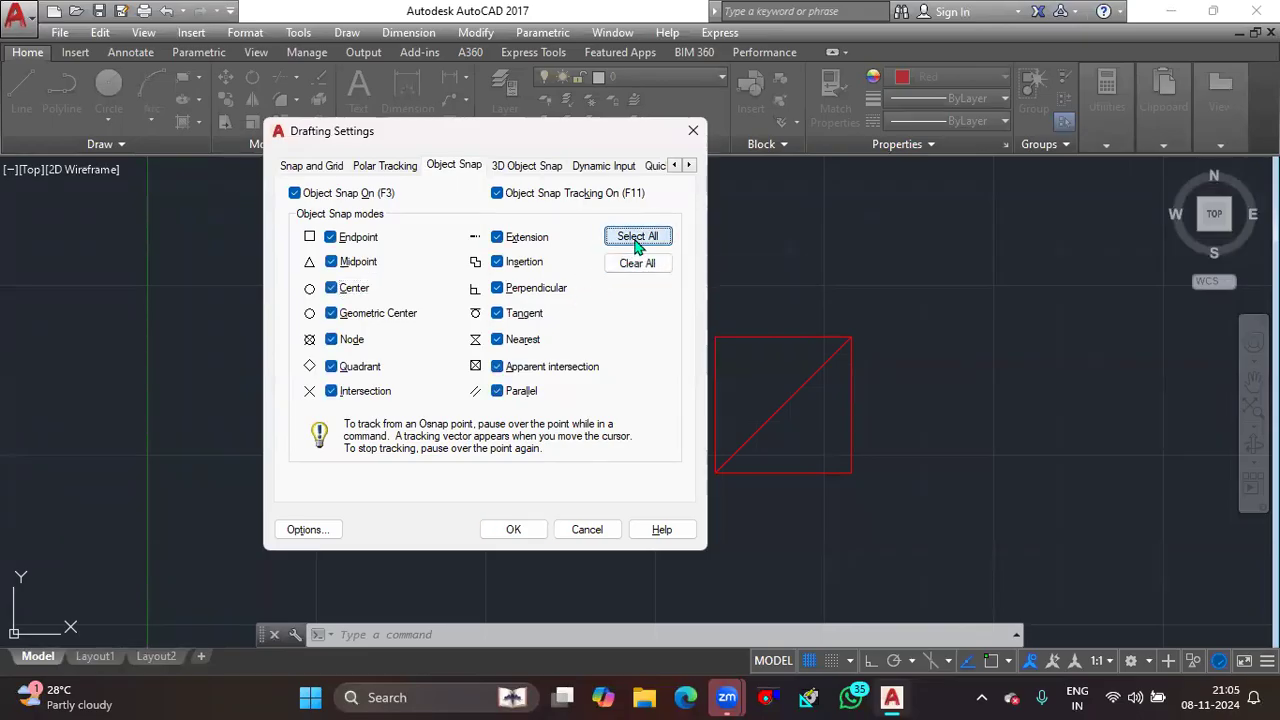
Turn off Object Snap Tracking and apply the drafting settings.
left_click(509, 196)
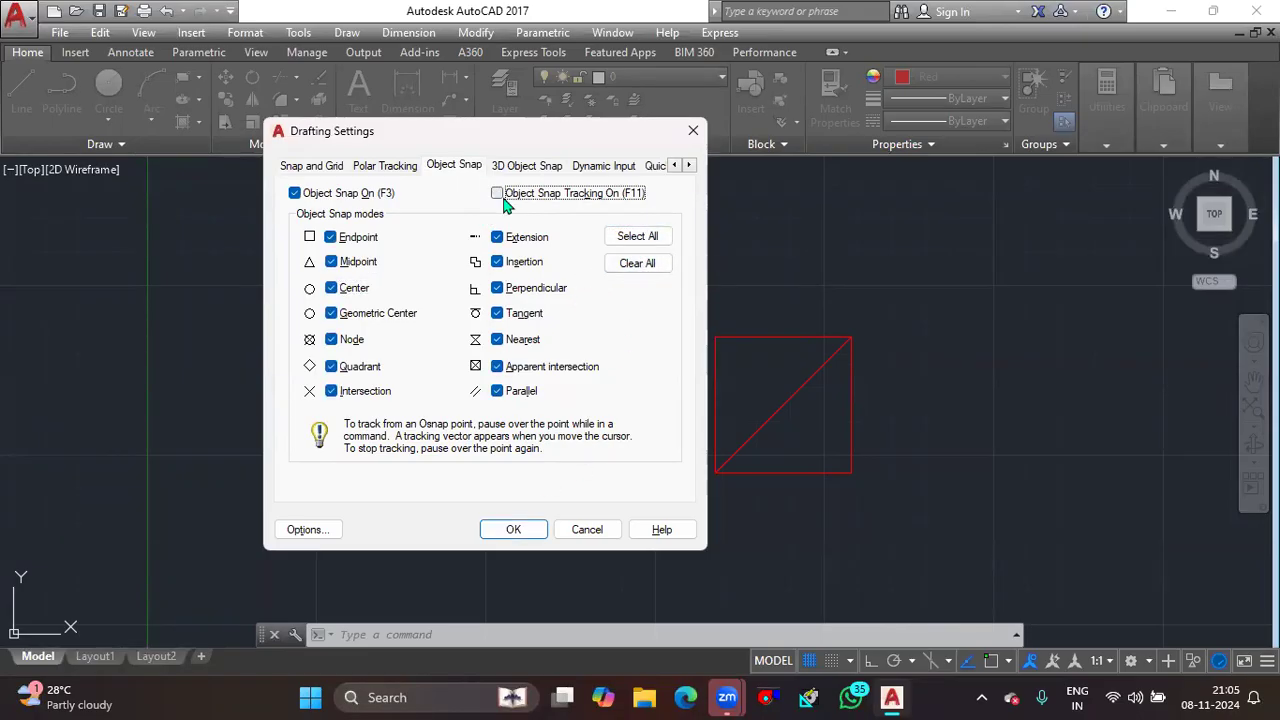
left_click(533, 530)
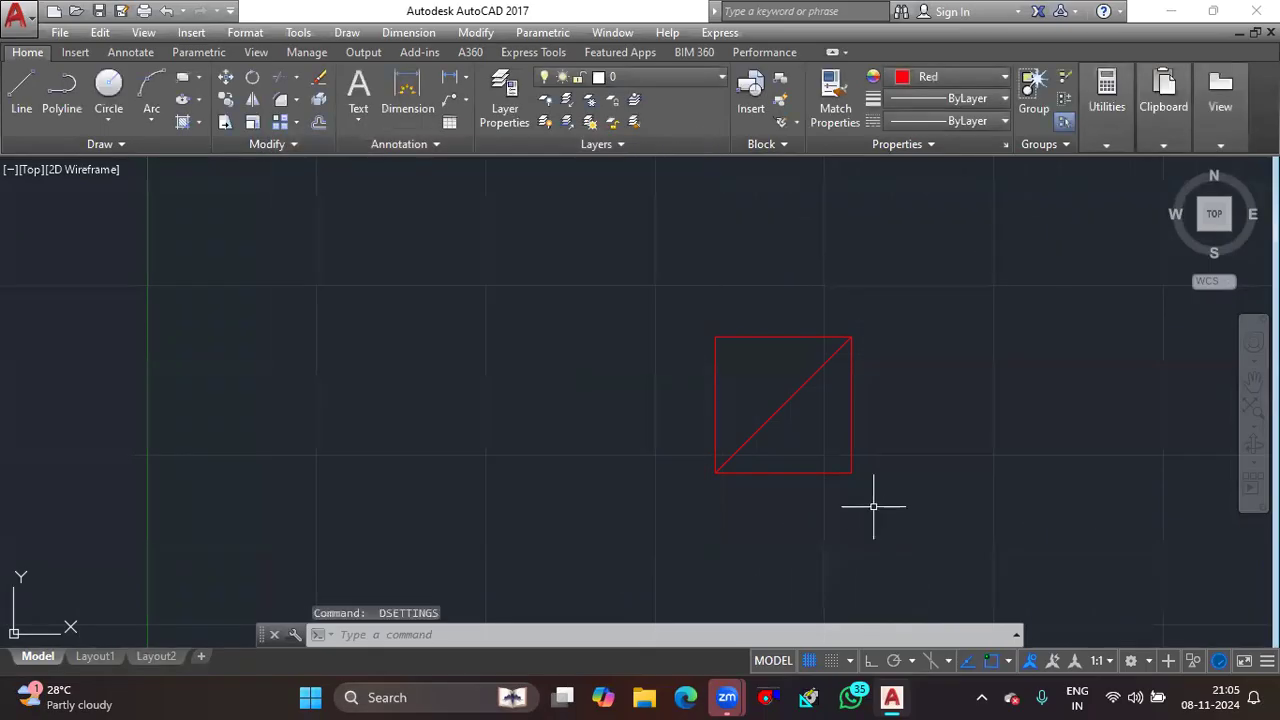
Draw the square's second diagonal with the Line command, snapping from the lower-right corner to the upper-left corner.
type("l")
key("Return")
scroll(840, 472, "up", 5)
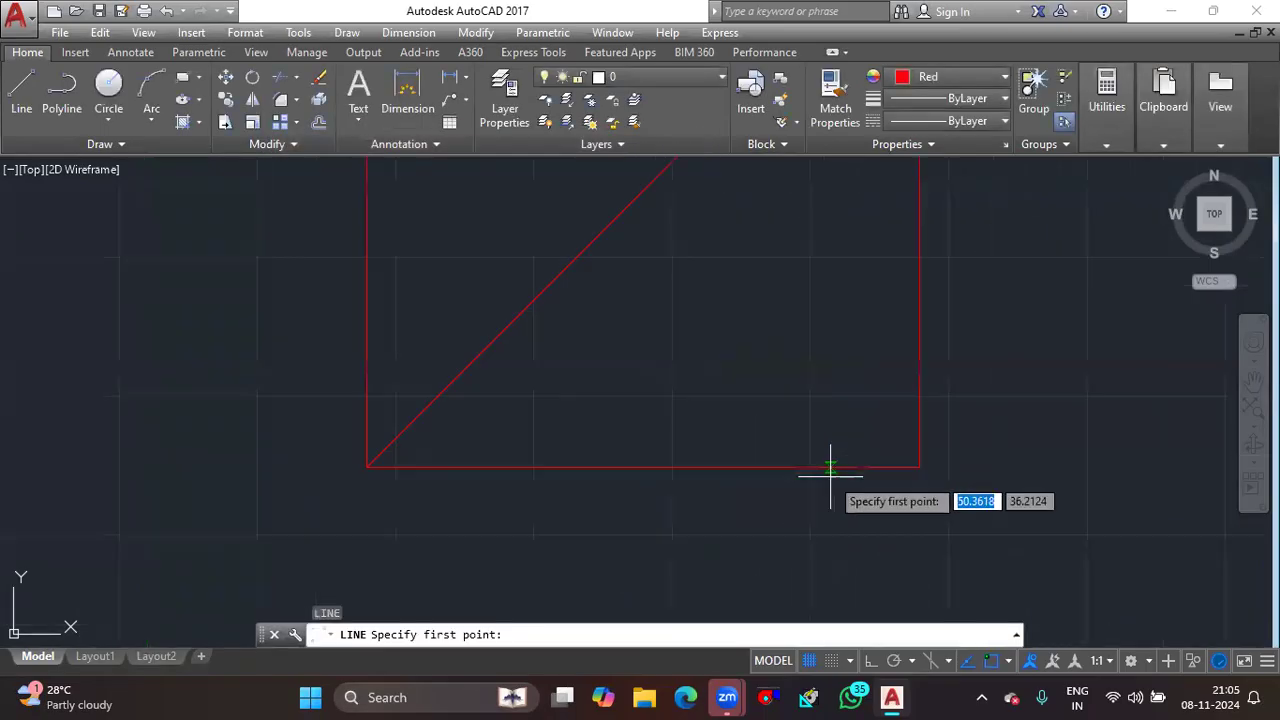
left_click(920, 467)
middle_click_drag(706, 367, 878, 694)
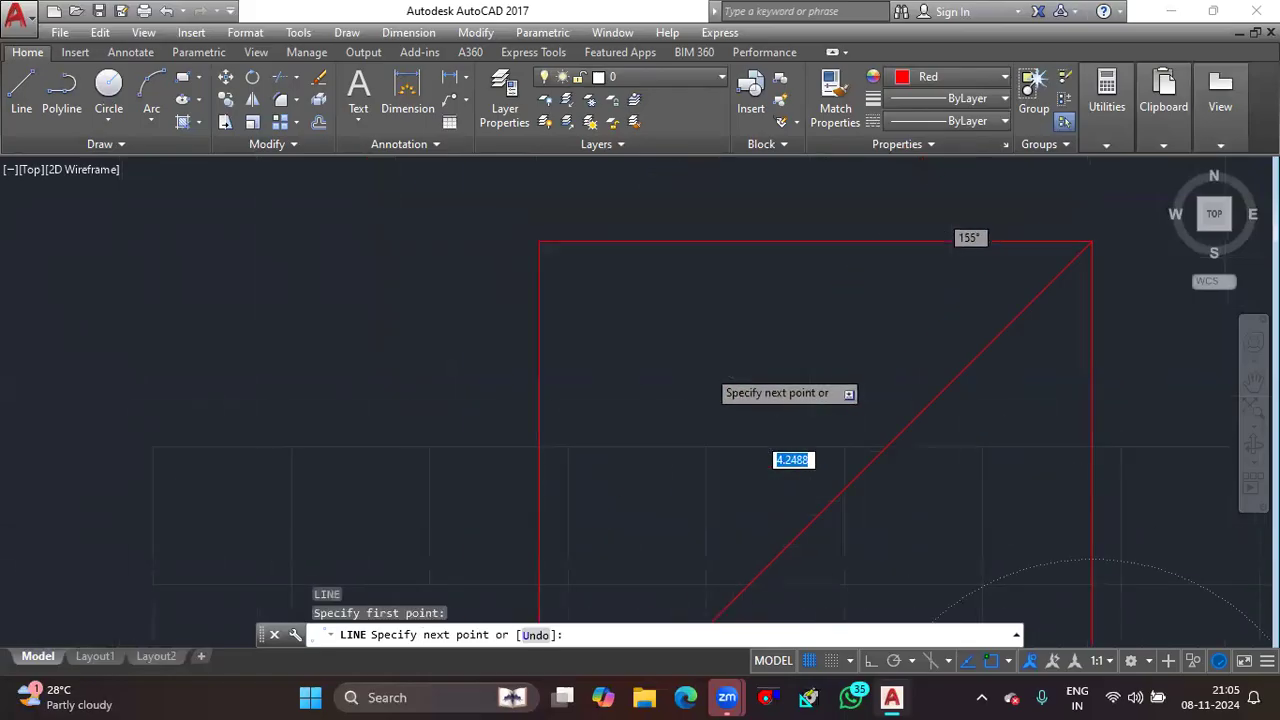
left_click(540, 242)
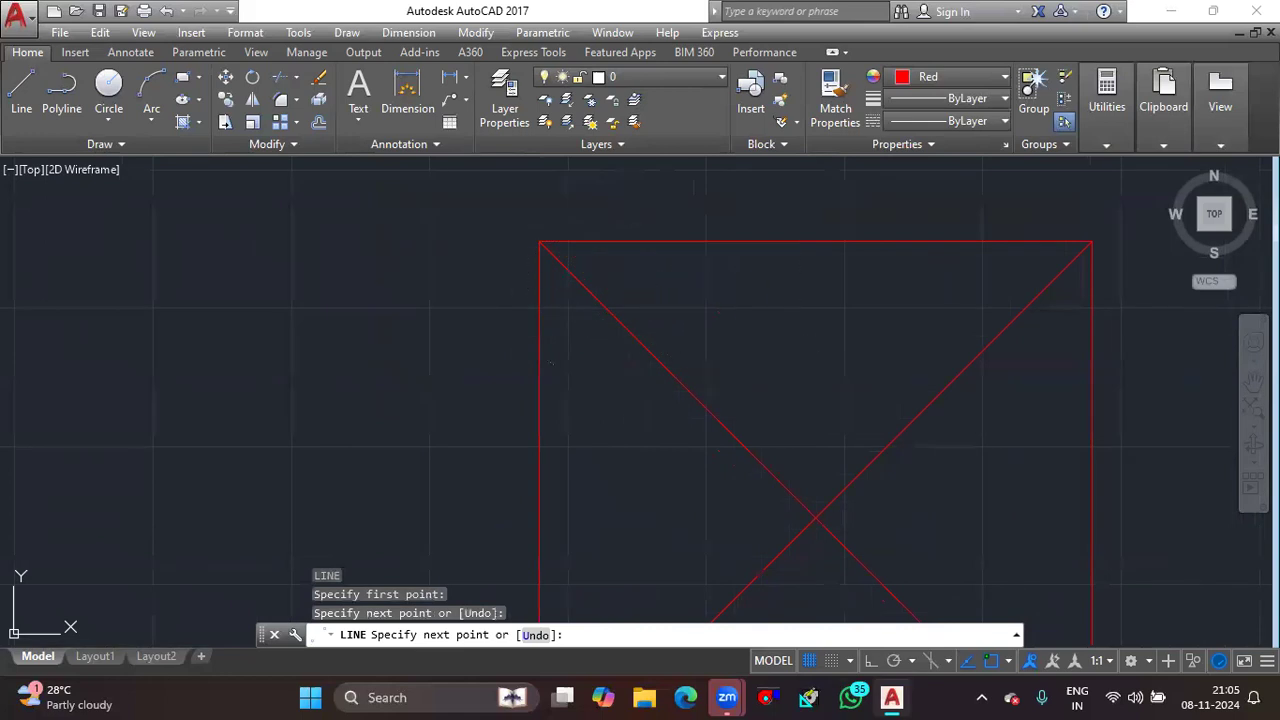
key("Escape")
key("Escape")
Examine at close range how the diagonals' endpoints meet the corners of the square, including the upper-right one.
scroll(560, 251, "up", 3)
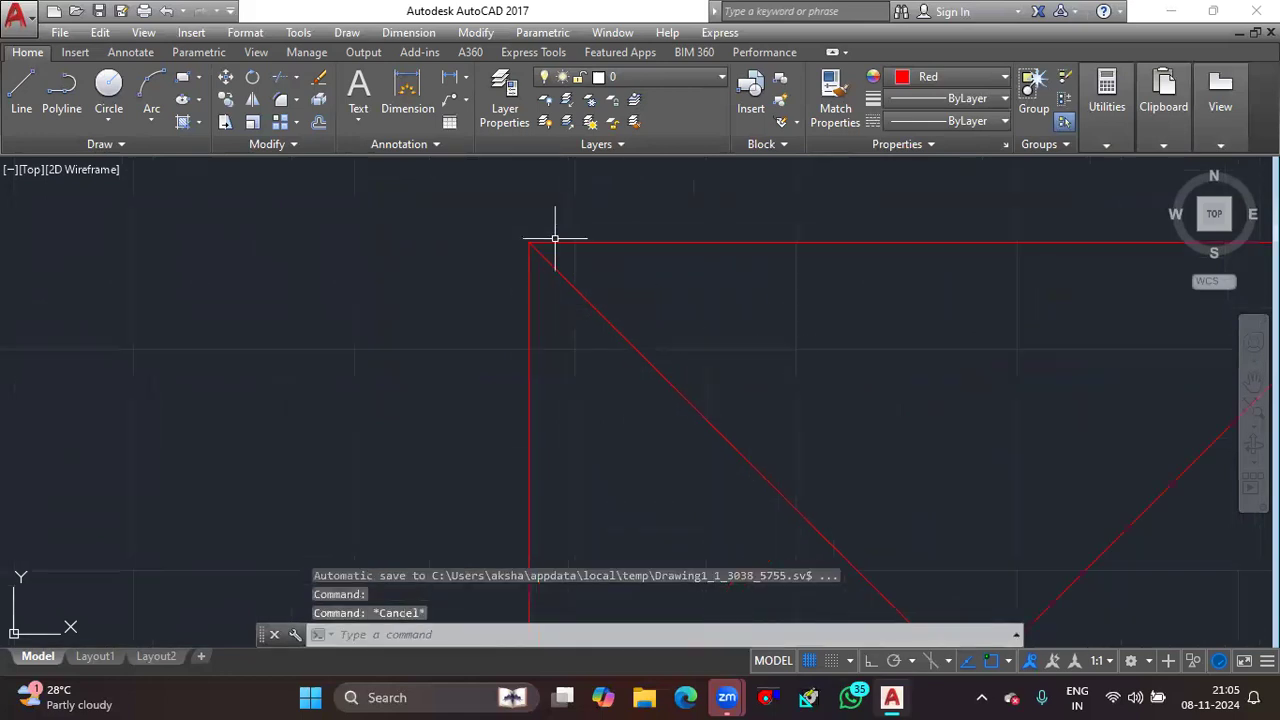
scroll(374, 275, "up", 2)
middle_click_drag(420, 330, 429, 422)
scroll(406, 221, "up", 5)
scroll(240, 373, "down", 8)
scroll(243, 378, "up", 8)
scroll(630, 373, "down", 4)
scroll(782, 364, "up", 8)
middle_click_drag(230, 298, 727, 449)
middle_click_drag(571, 373, 593, 376)
middle_click_drag(540, 343, 795, 343)
scroll(799, 342, "up", 6)
middle_click_drag(1000, 305, 498, 332)
scroll(572, 279, "up", 6)
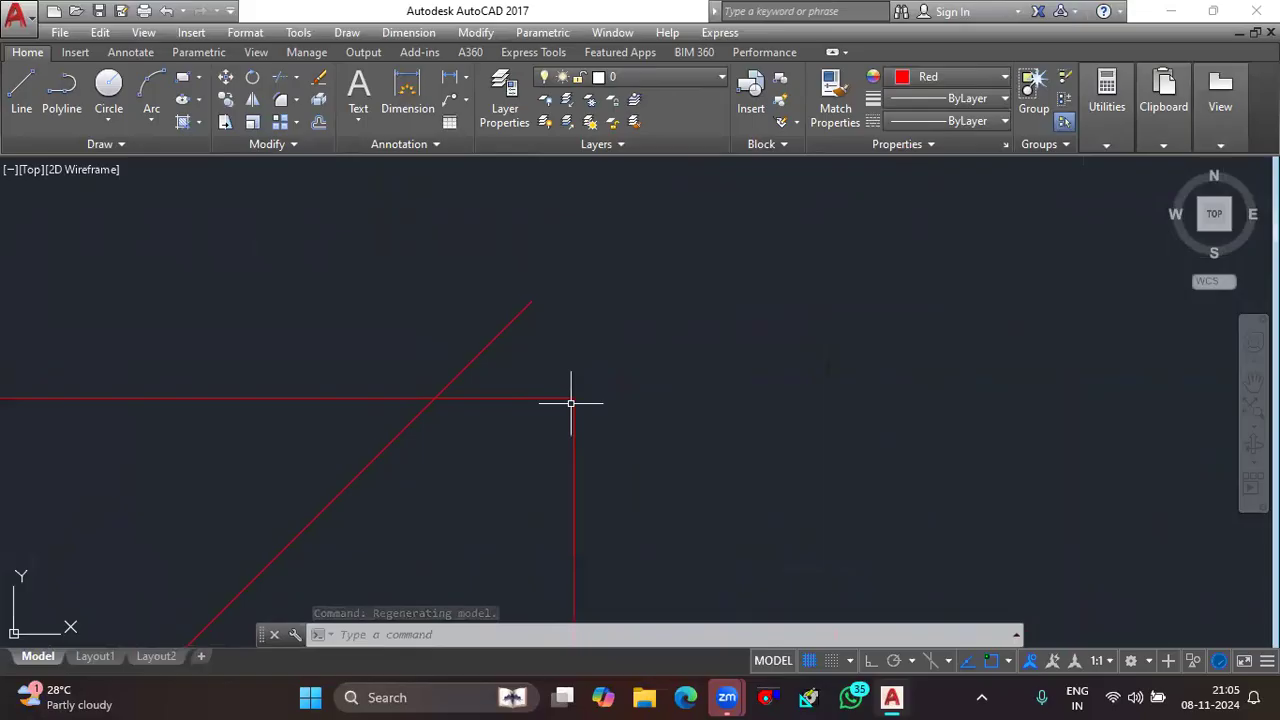
Stretch the upper end of the diagonal placed by eye so that it snaps onto the square's upper-right corner.
left_click(527, 300)
left_click(530, 302)
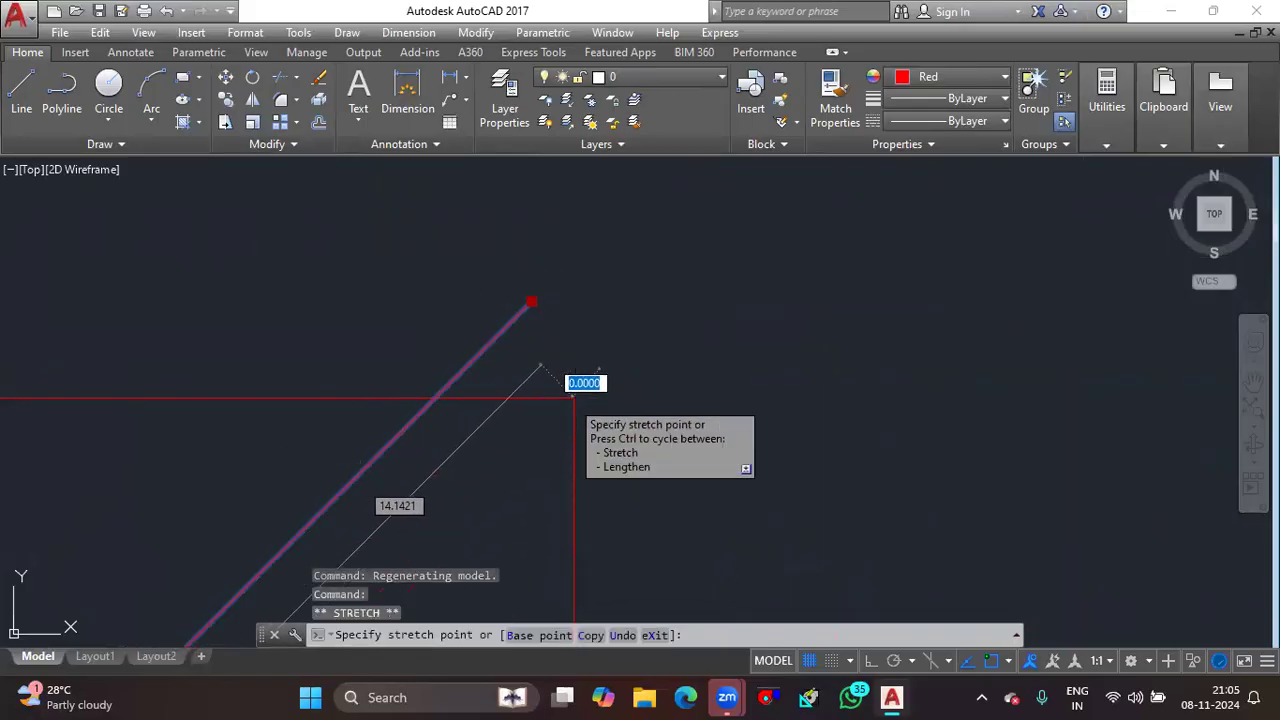
left_click(574, 398)
key("Escape")
scroll(649, 372, "down", 10)
scroll(658, 404, "down", 5)
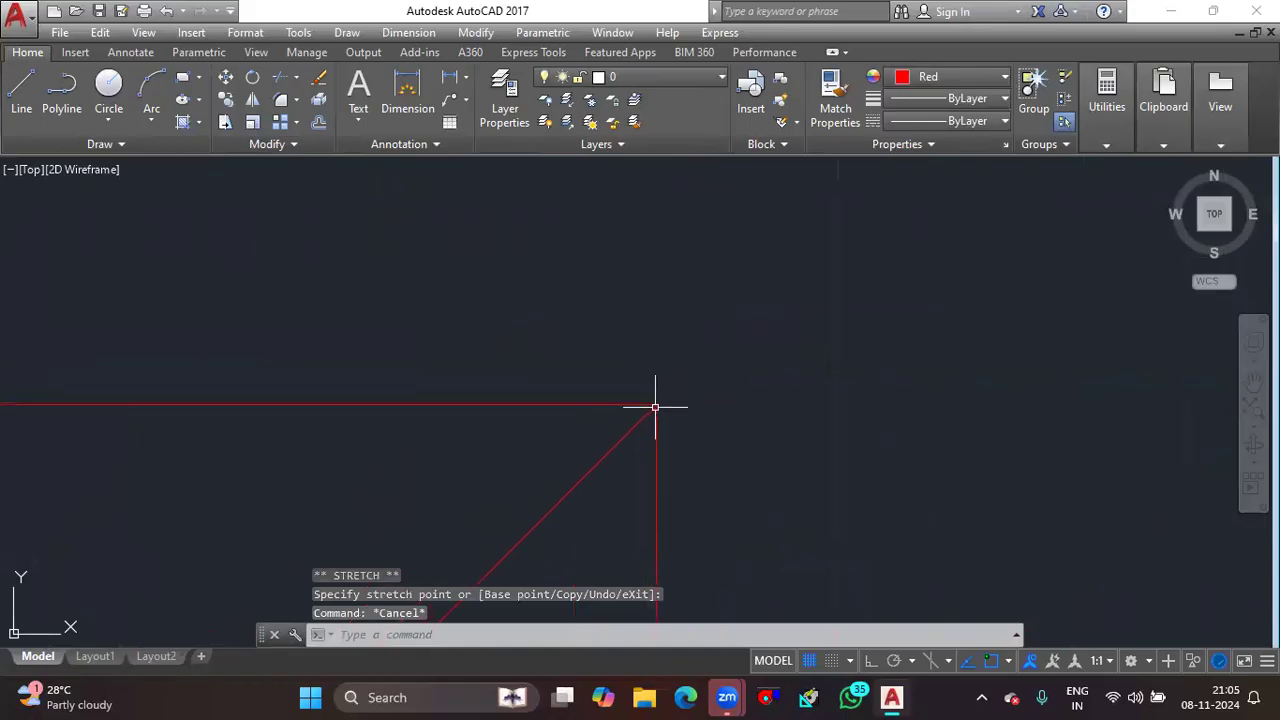
scroll(645, 475, "up", 5)
middle_click_drag(770, 452, 464, 452)
scroll(464, 452, "down", 8)
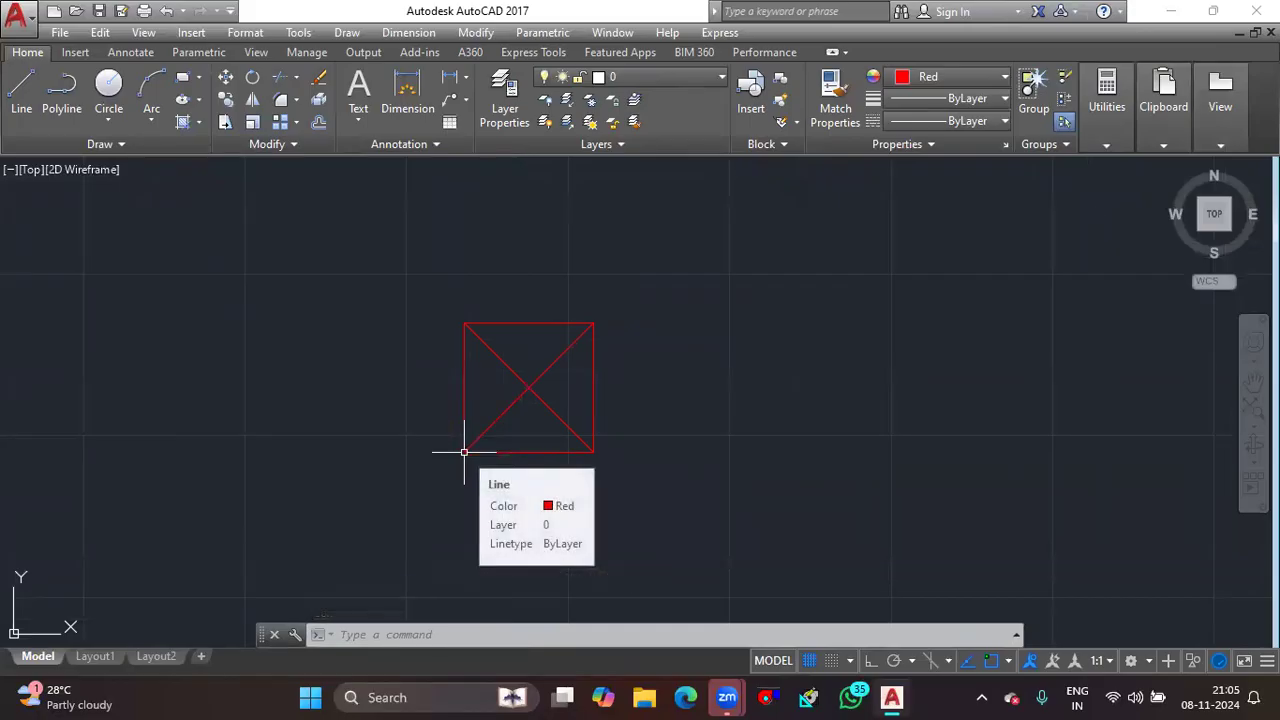
Try erasing both diagonals with a crossing selection, and undo the erasure.
scroll(520, 395, "up", 5)
left_click(670, 378)
left_click(477, 336)
key("Delete")
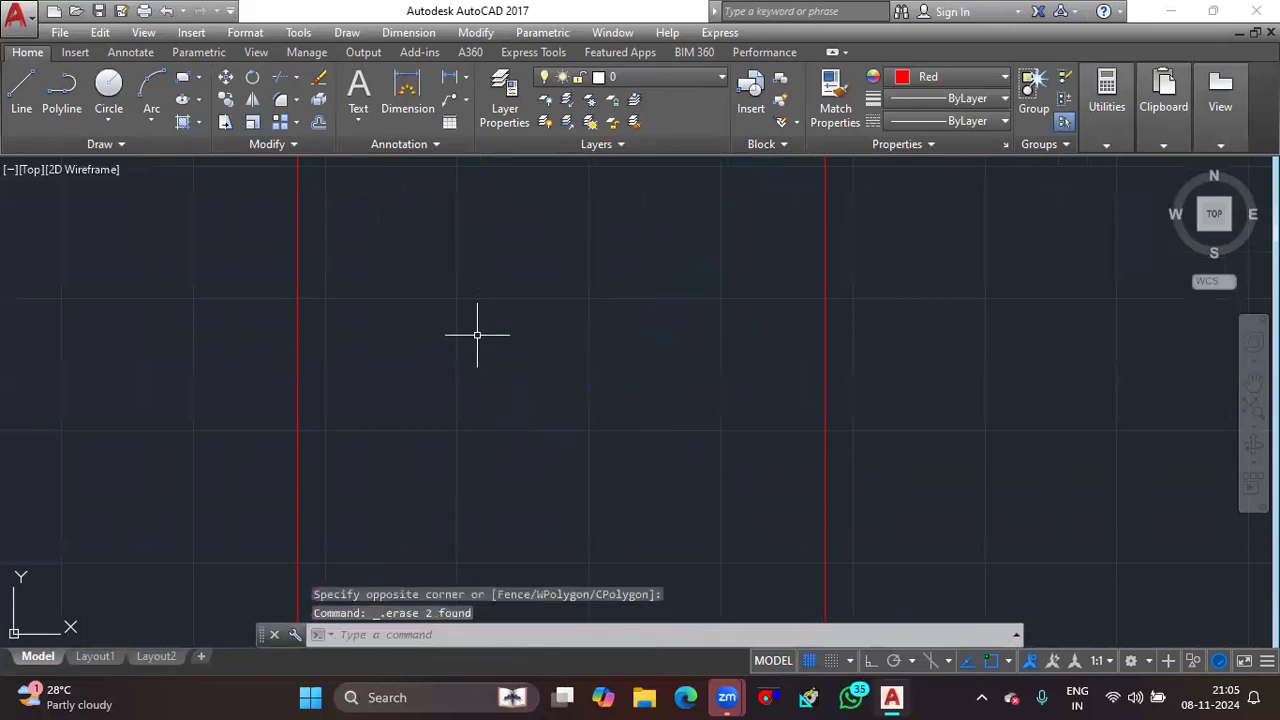
key("ctrl+z")
scroll(471, 337, "down", 4)
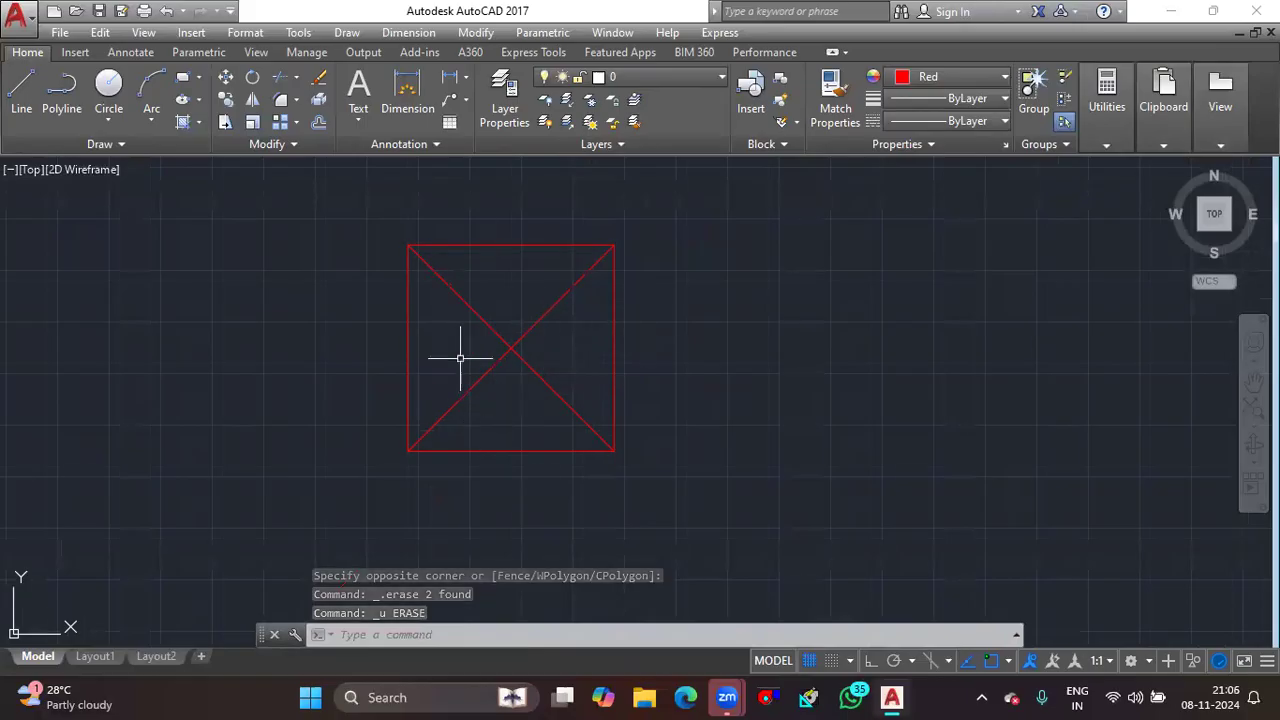
Select the whole square with its diagonals using a window selection, and clear the selection.
left_click(324, 214)
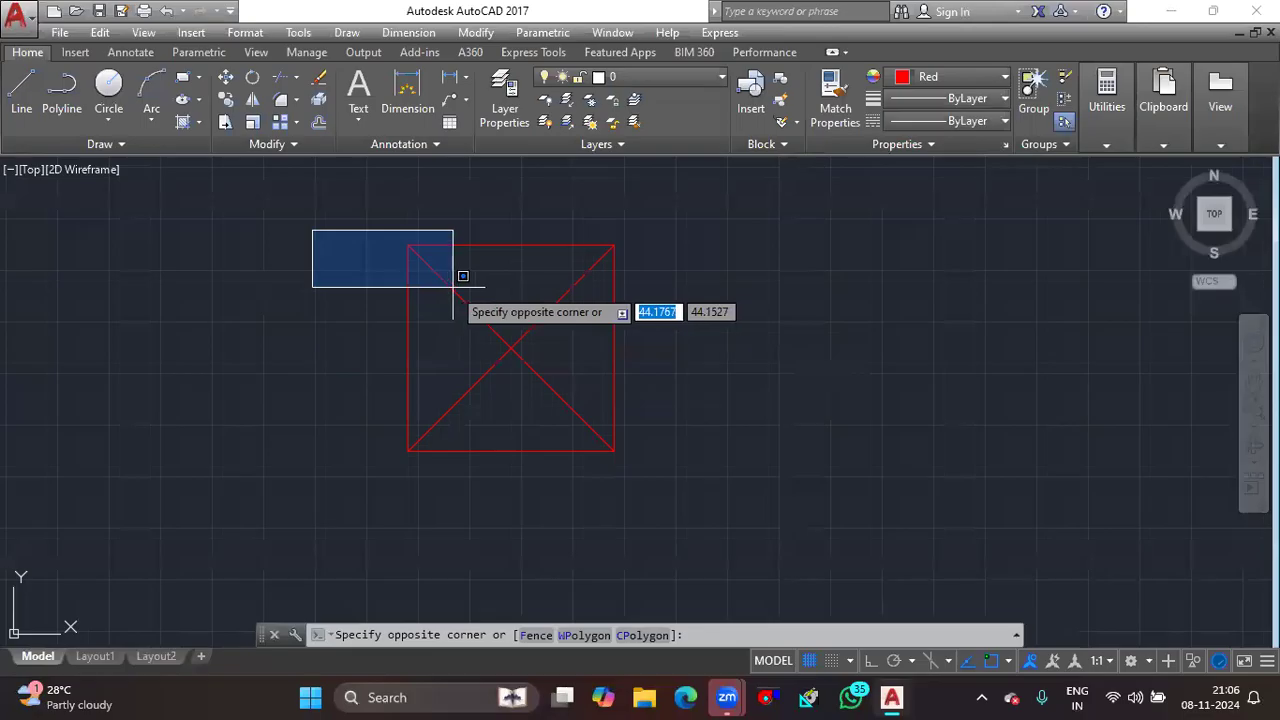
left_click(687, 495)
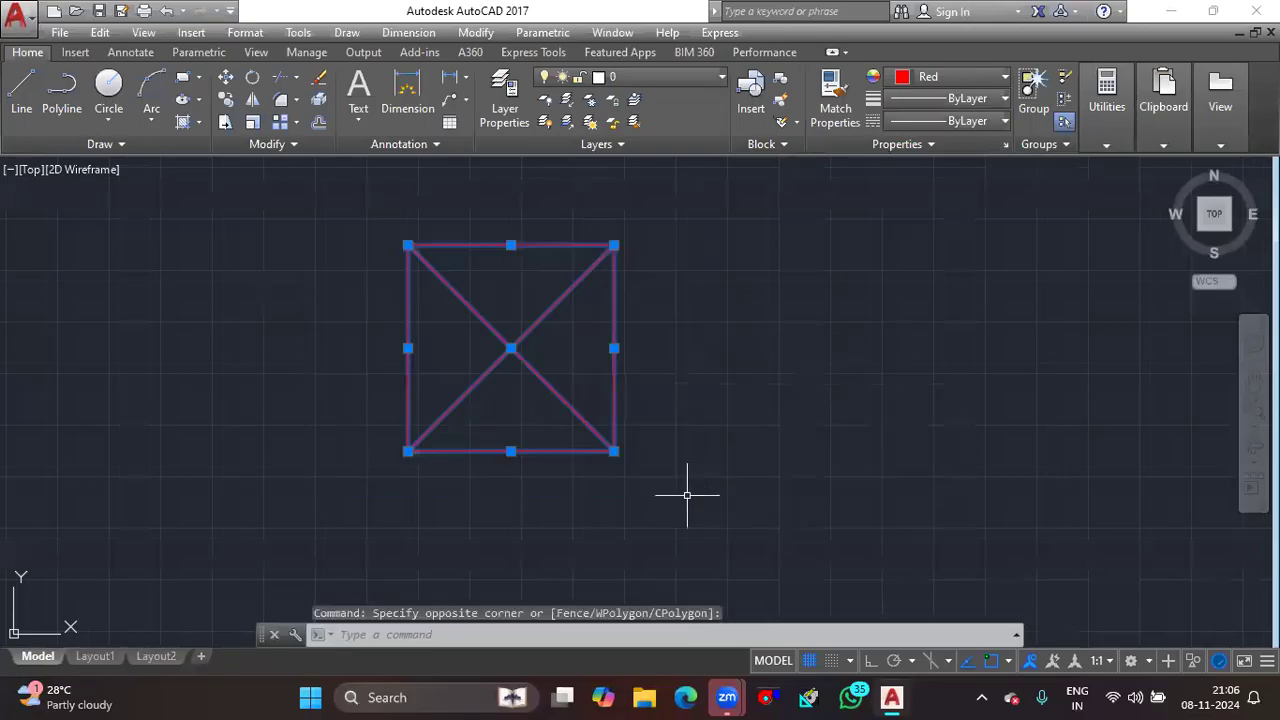
key("Escape")
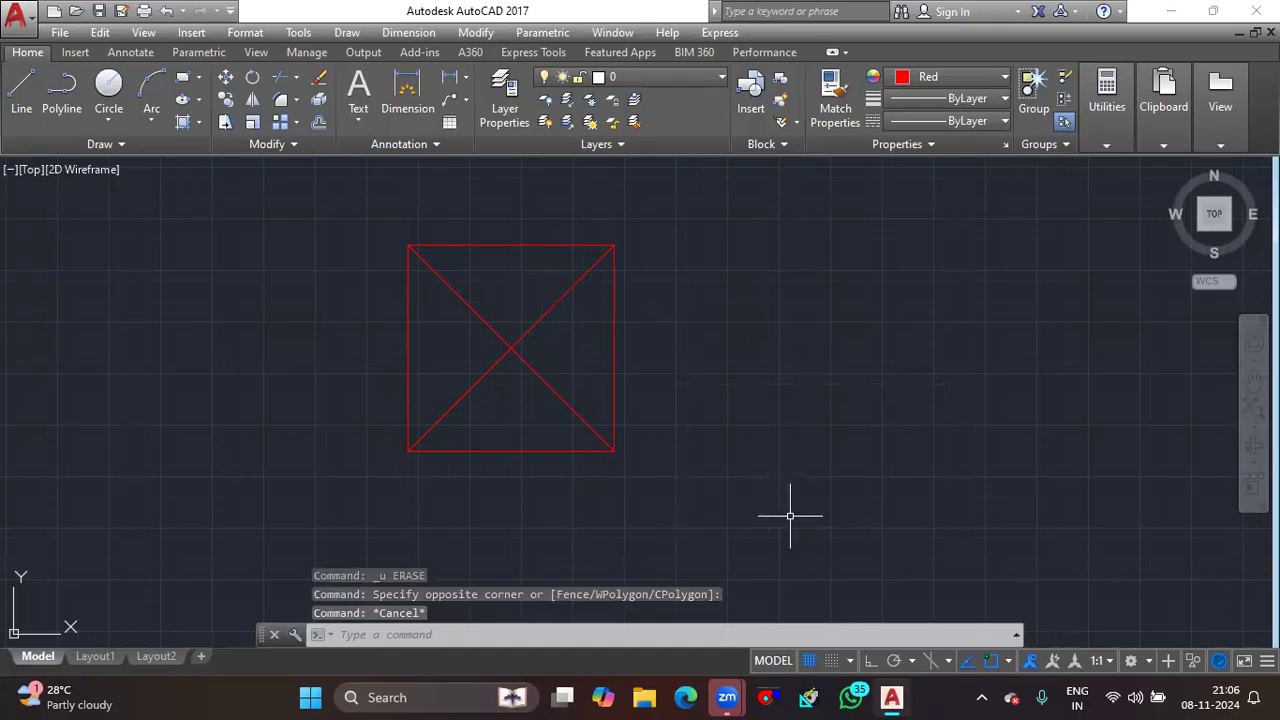
Select the lines touched by a crossing selection over the square's lower-right corner, and clear the selection.
left_click(772, 502)
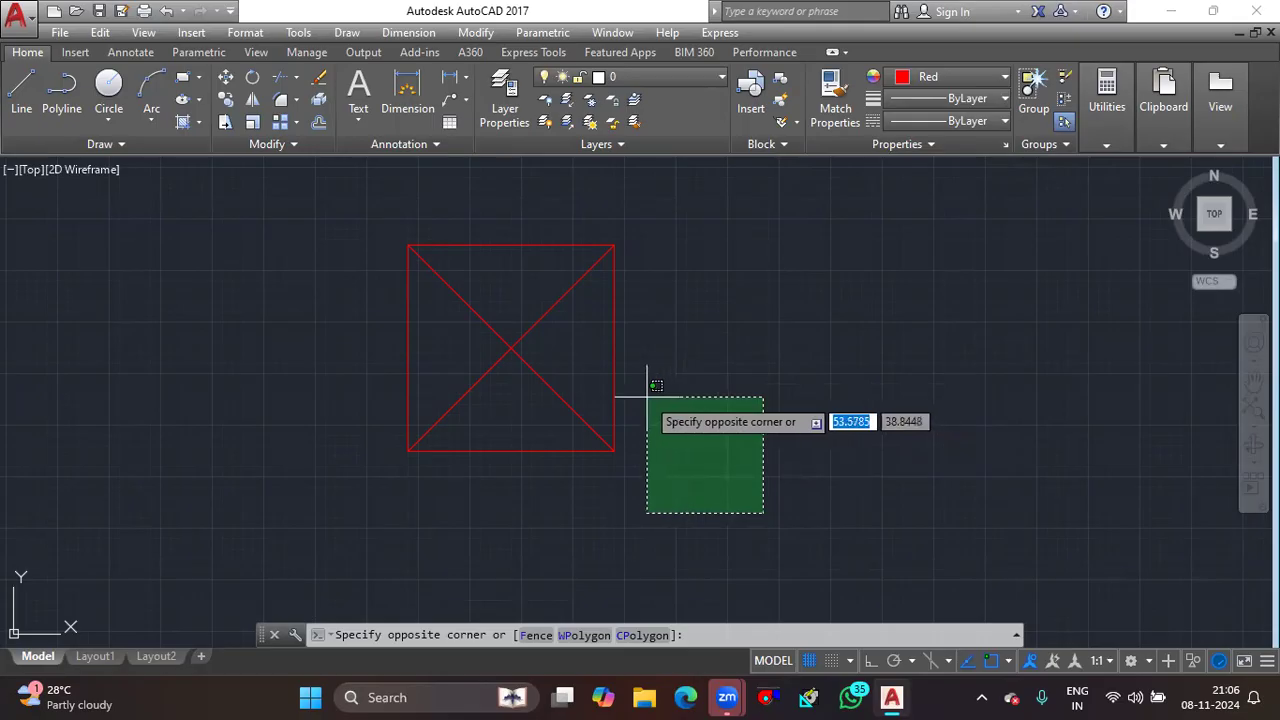
left_click(581, 388)
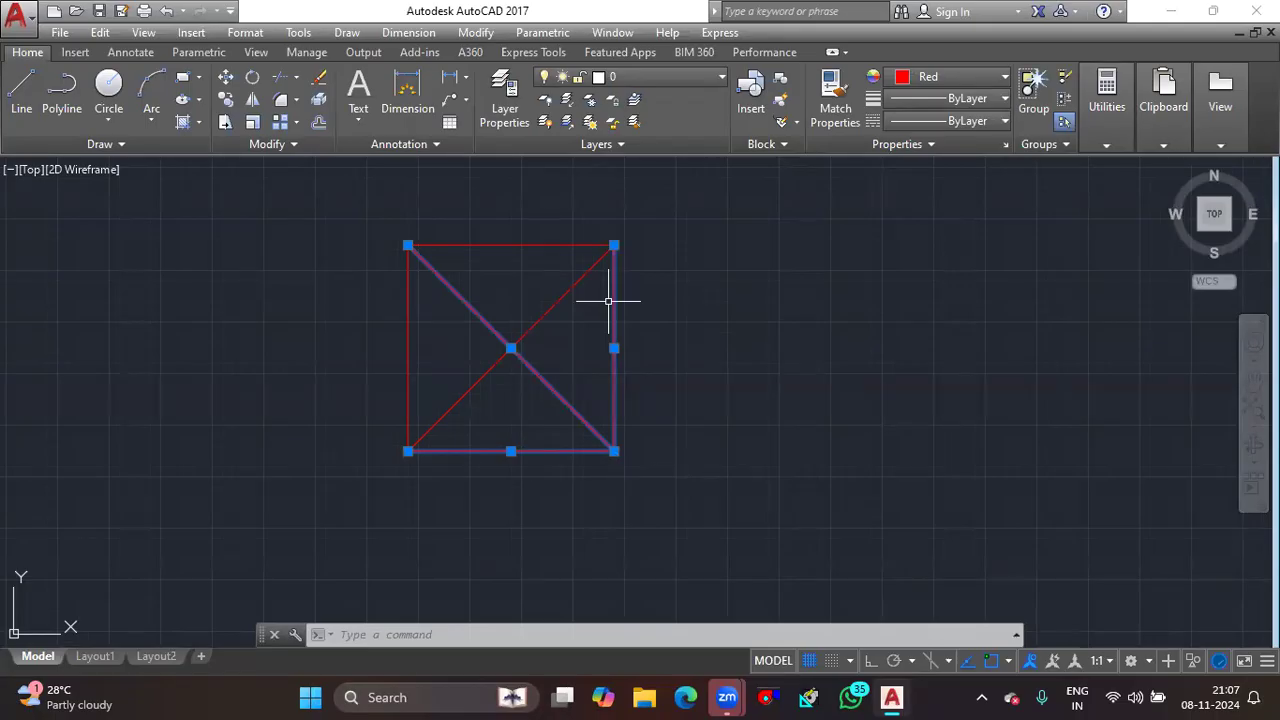
key("Escape")
Erase both diagonals inside the square using a crossing selection.
left_click(565, 354)
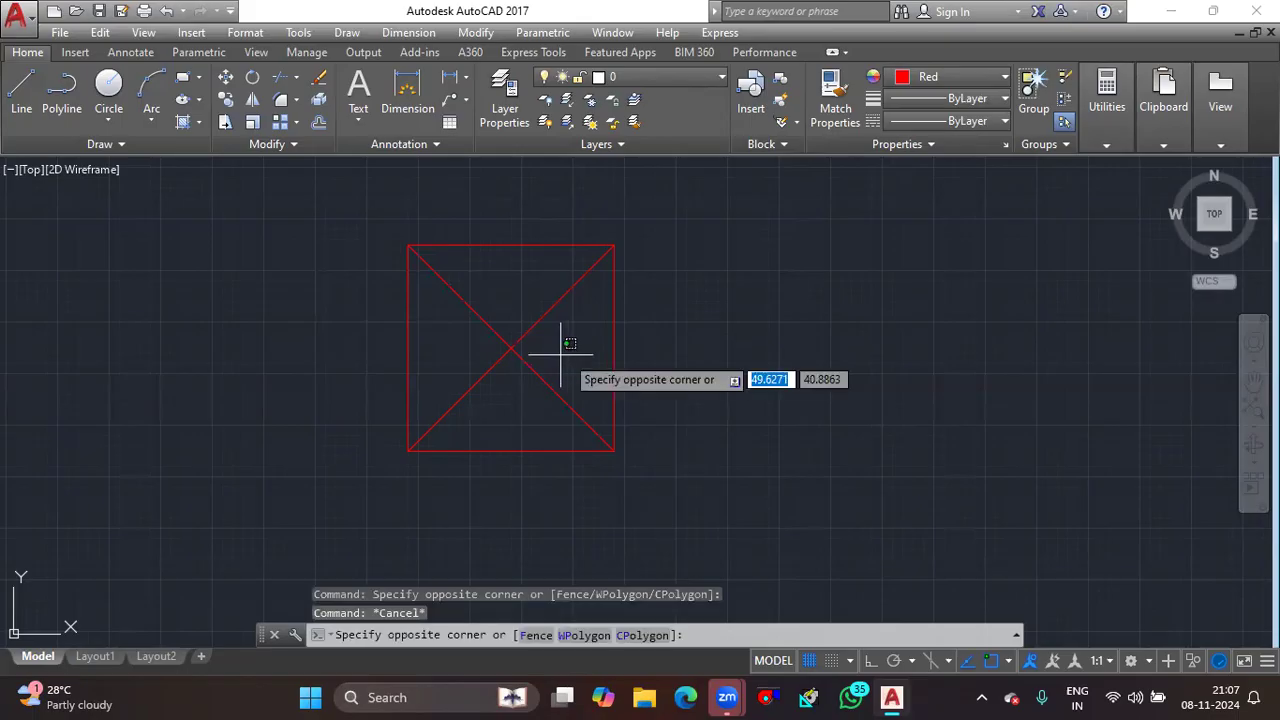
left_click(474, 330)
key("Delete")
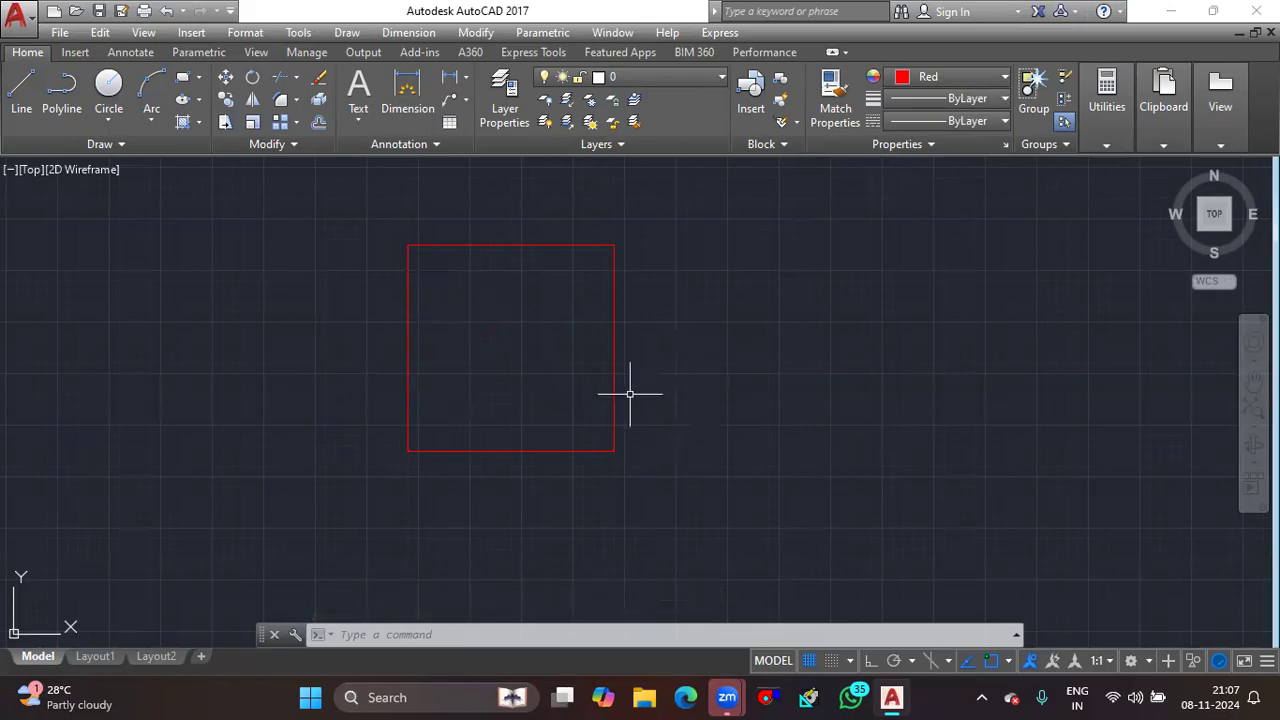
type("l")
key("Return")
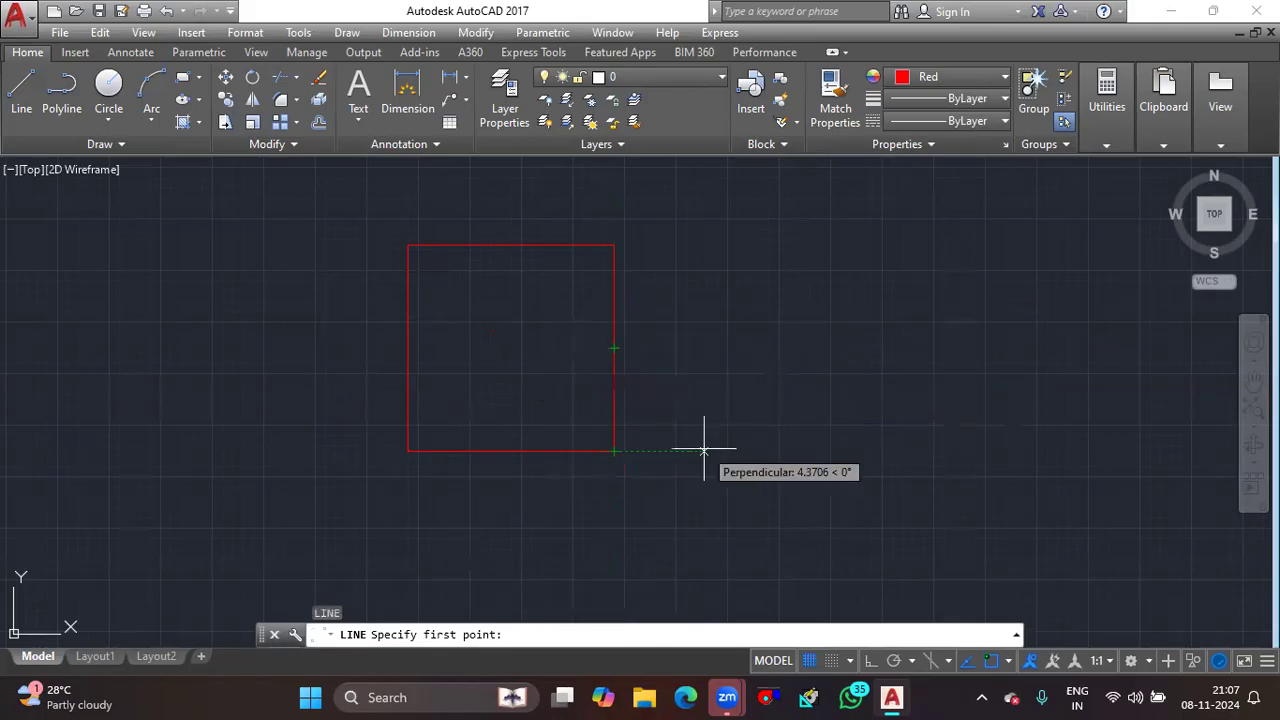
key("Escape")
Select all four sides of the square with crossing selections and erase them.
left_click(803, 432)
left_click(305, 278)
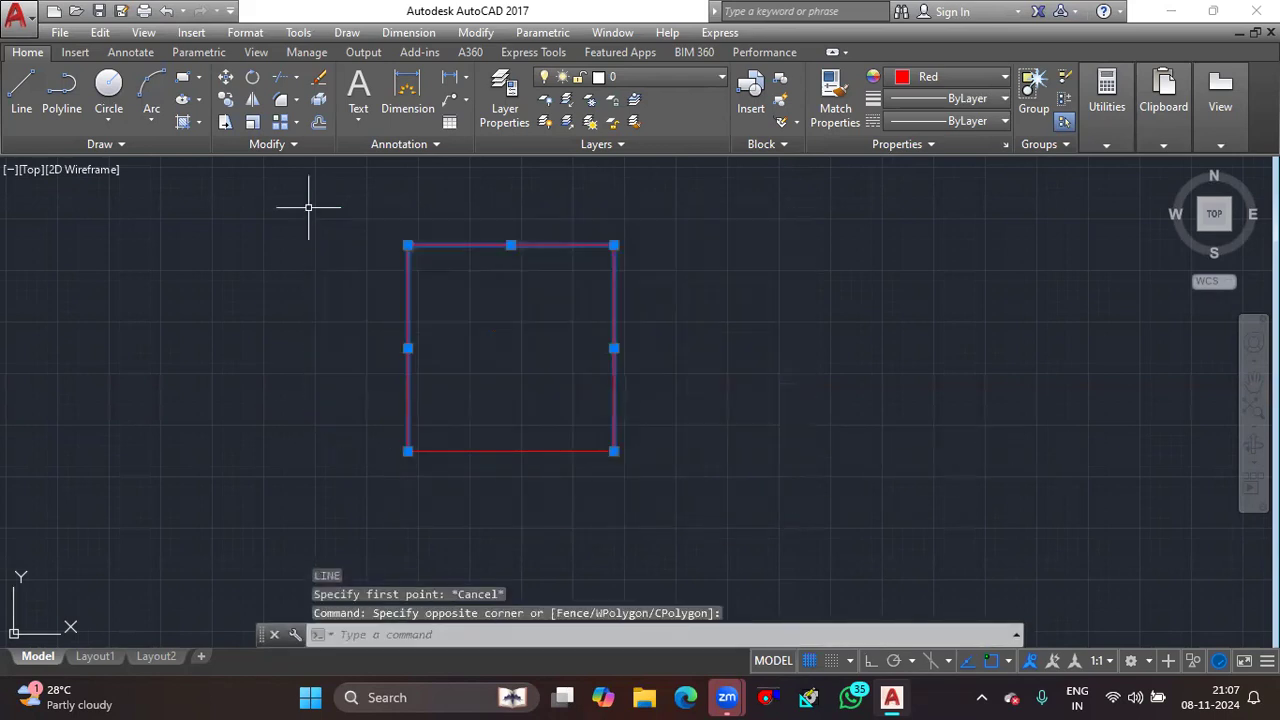
left_click(697, 482)
left_click(365, 215)
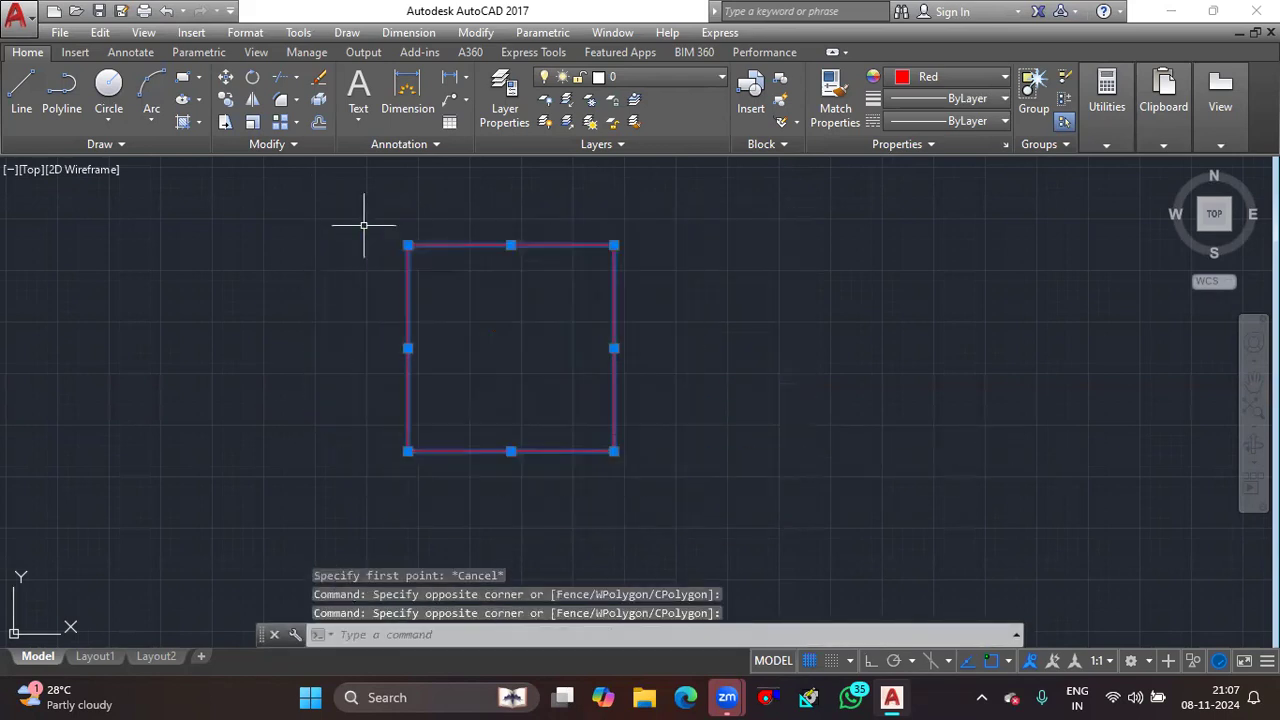
key("Delete")
type("RE")
key("Escape")
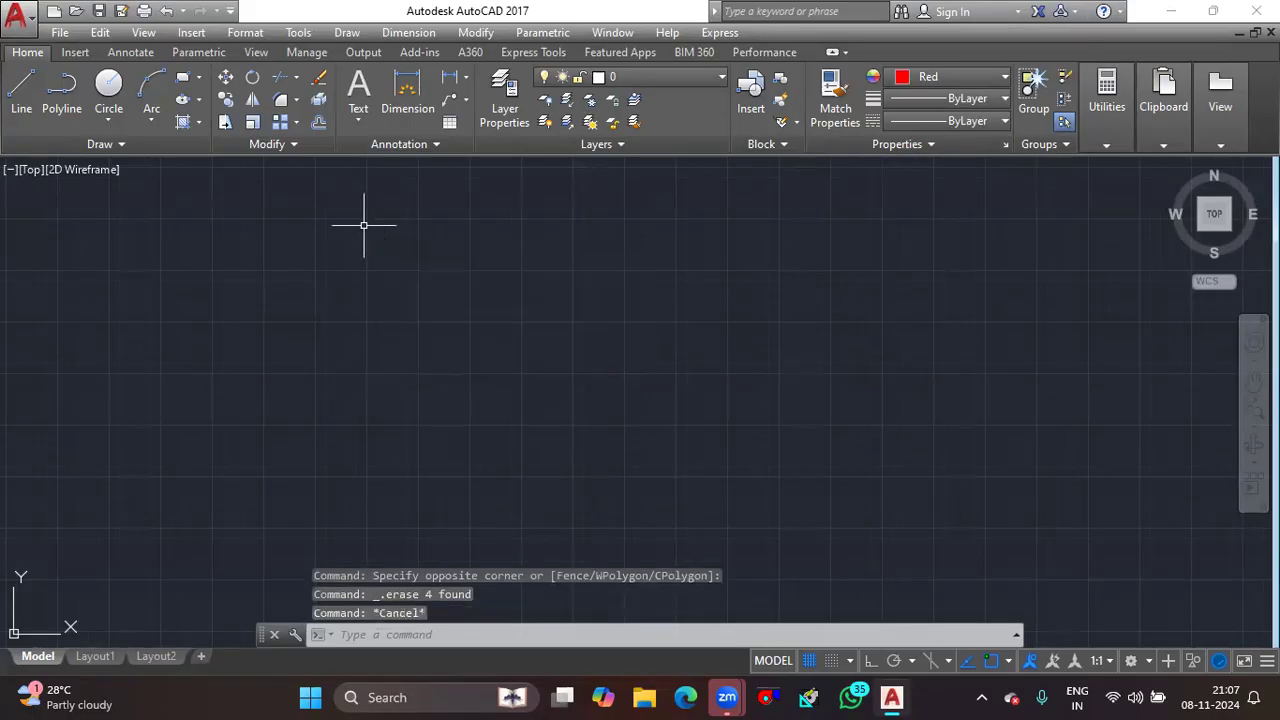
Start a new square with a horizontal bottom line 5 units long, drawn from left to right.
type("L")
key("Return")
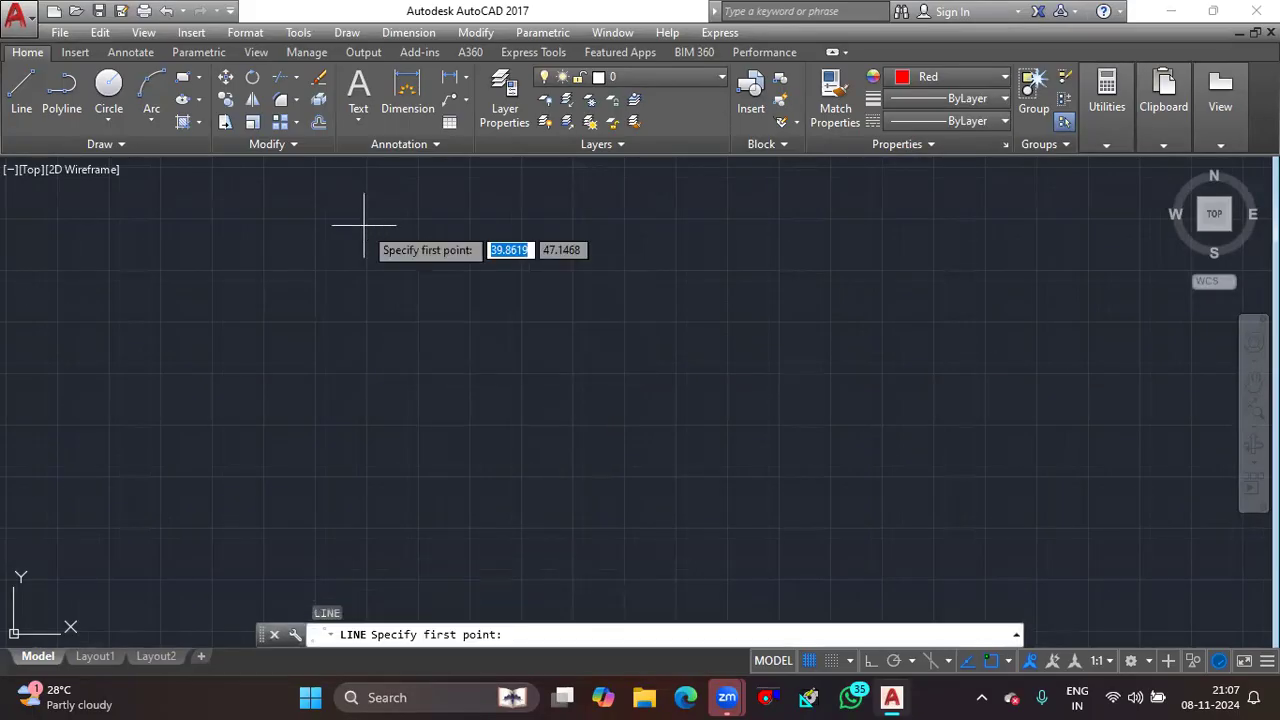
left_click(374, 377)
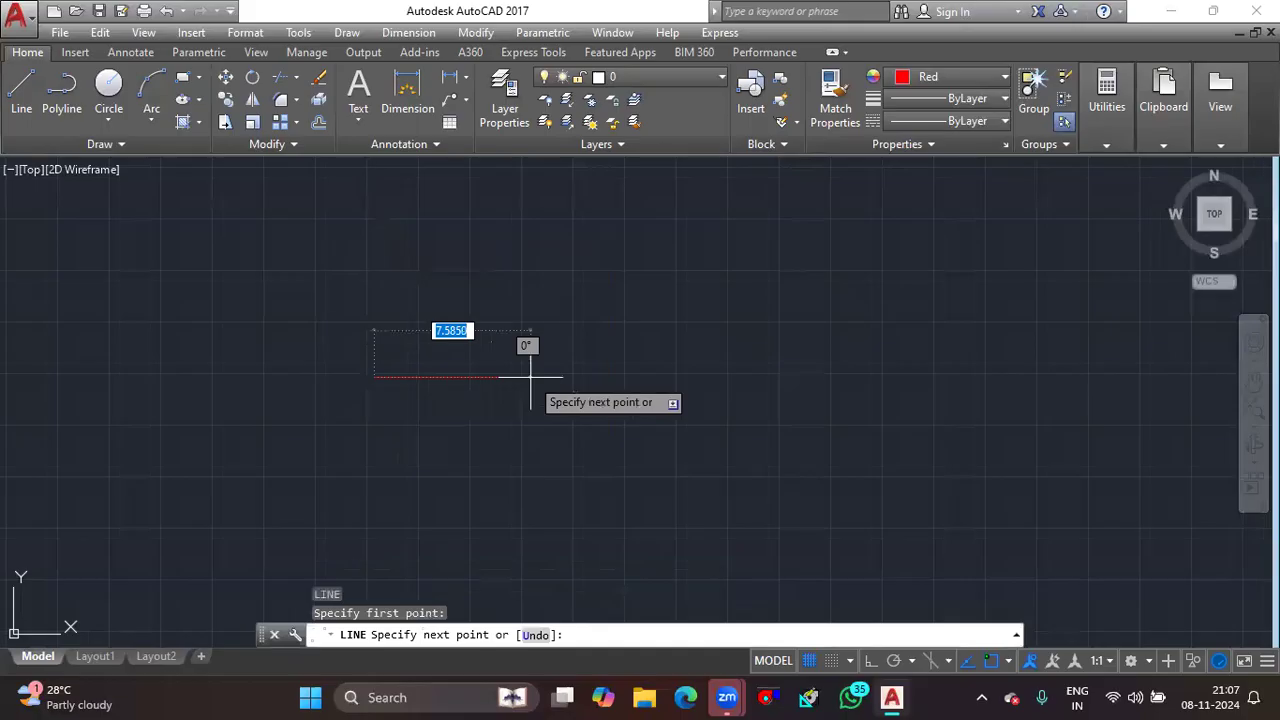
type("5")
key("Return")
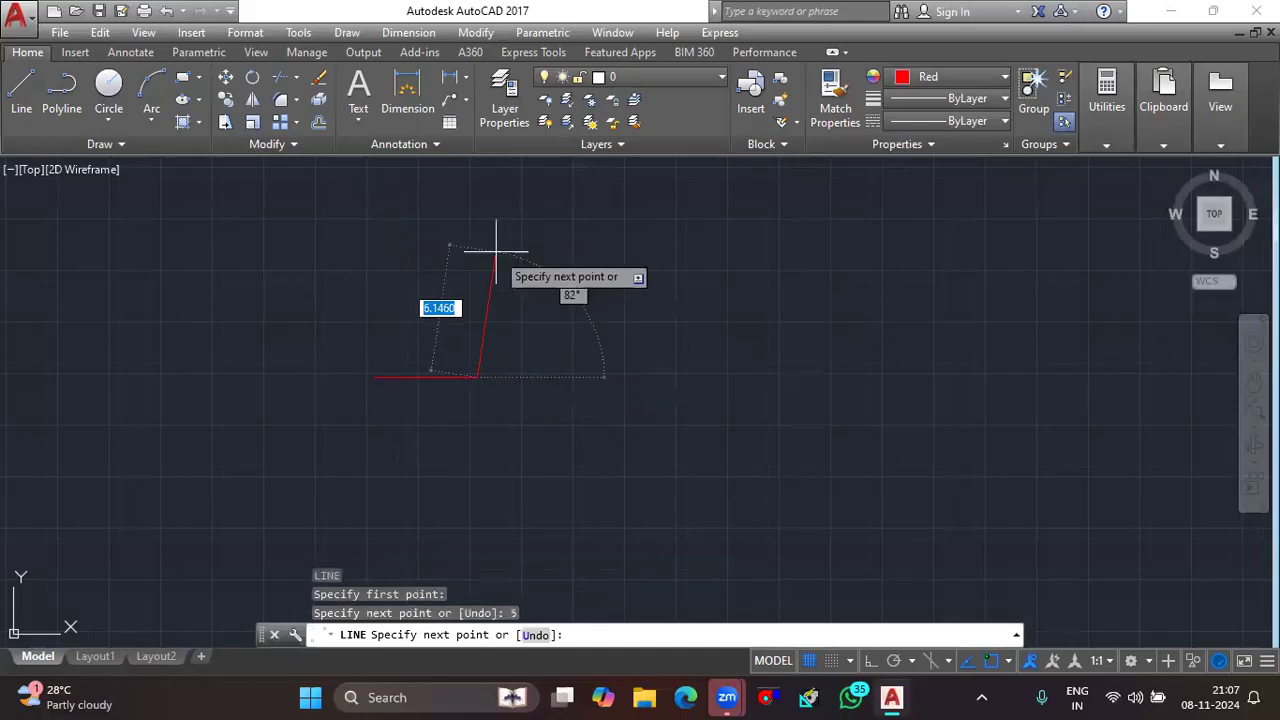
Turn Ortho on and draw the square's right, top and left sides at 5 units each, ending the Line command.
key("F8")
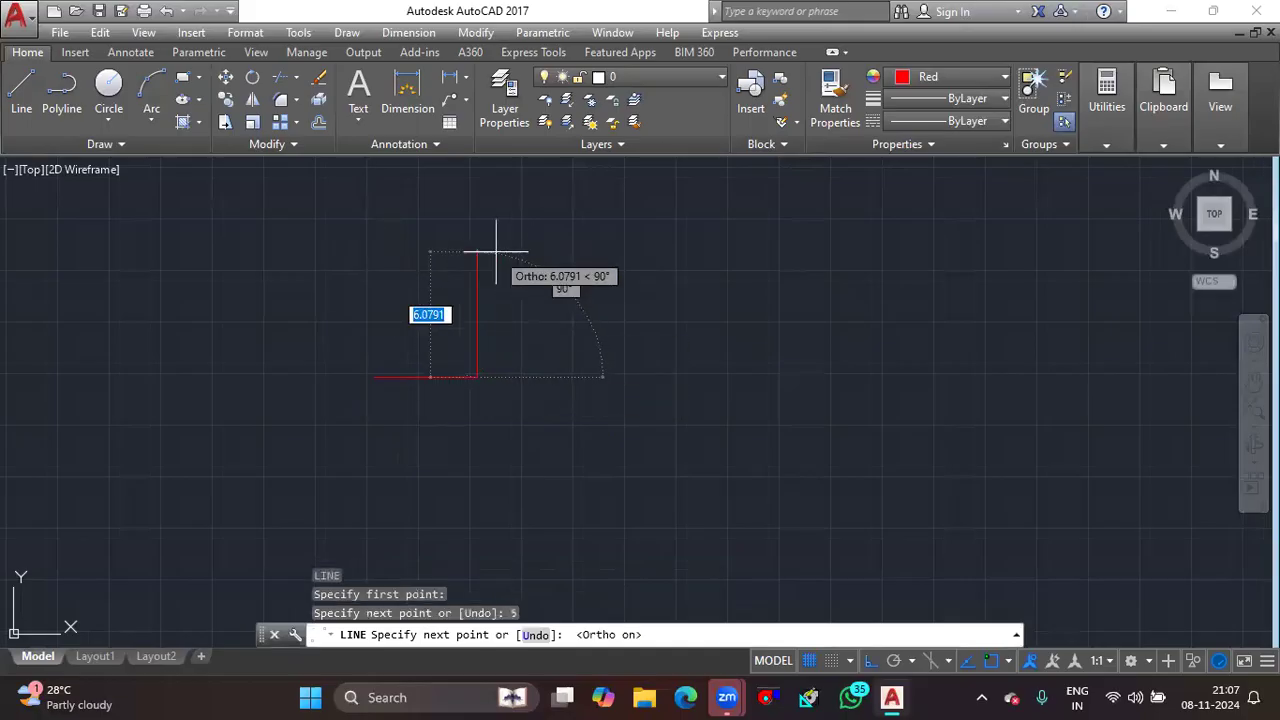
type("5")
key("Return")
type("5")
key("Return")
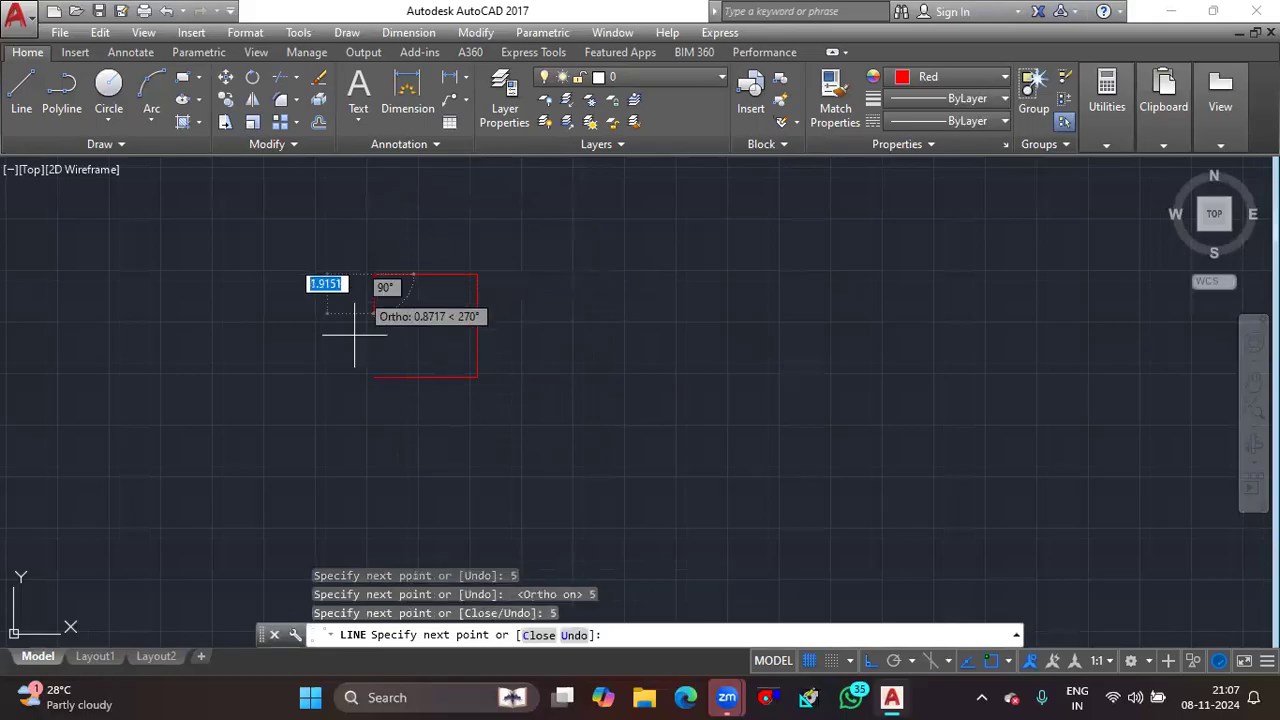
type("5")
key("Return")
key("Return")
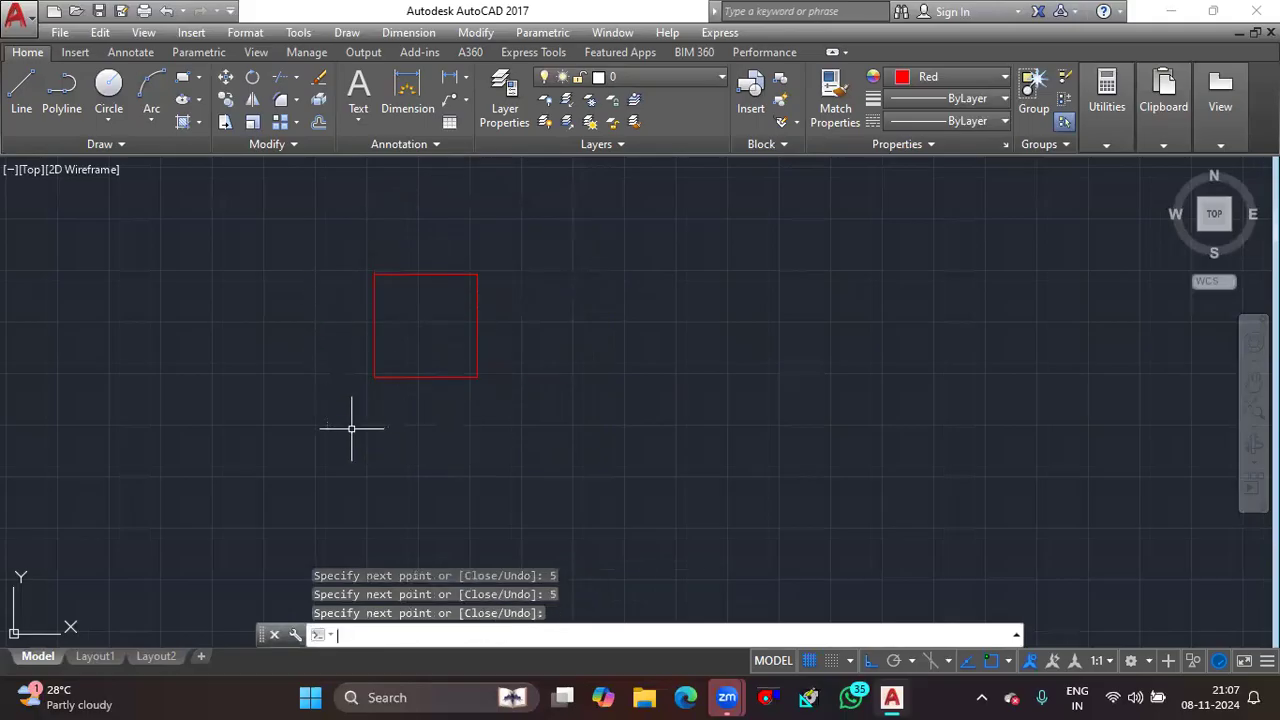
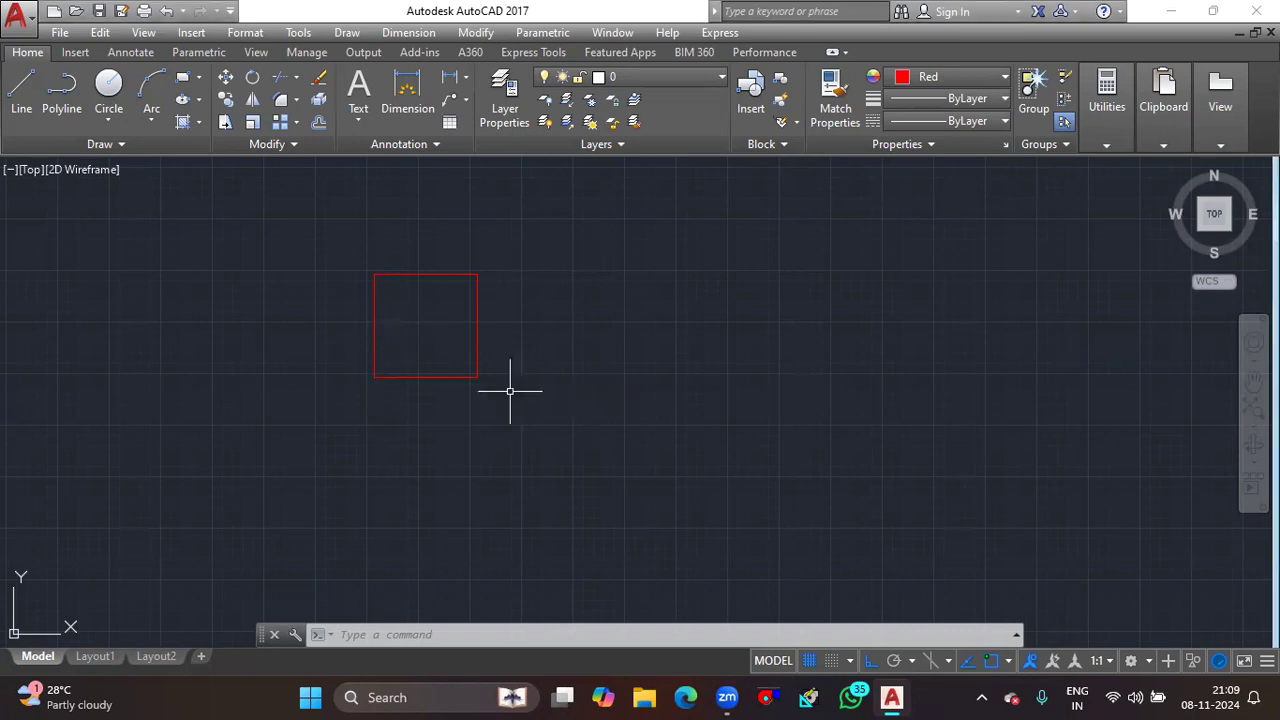
Start a line at the square's lower-right corner.
middle_click_drag(526, 351, 534, 405)
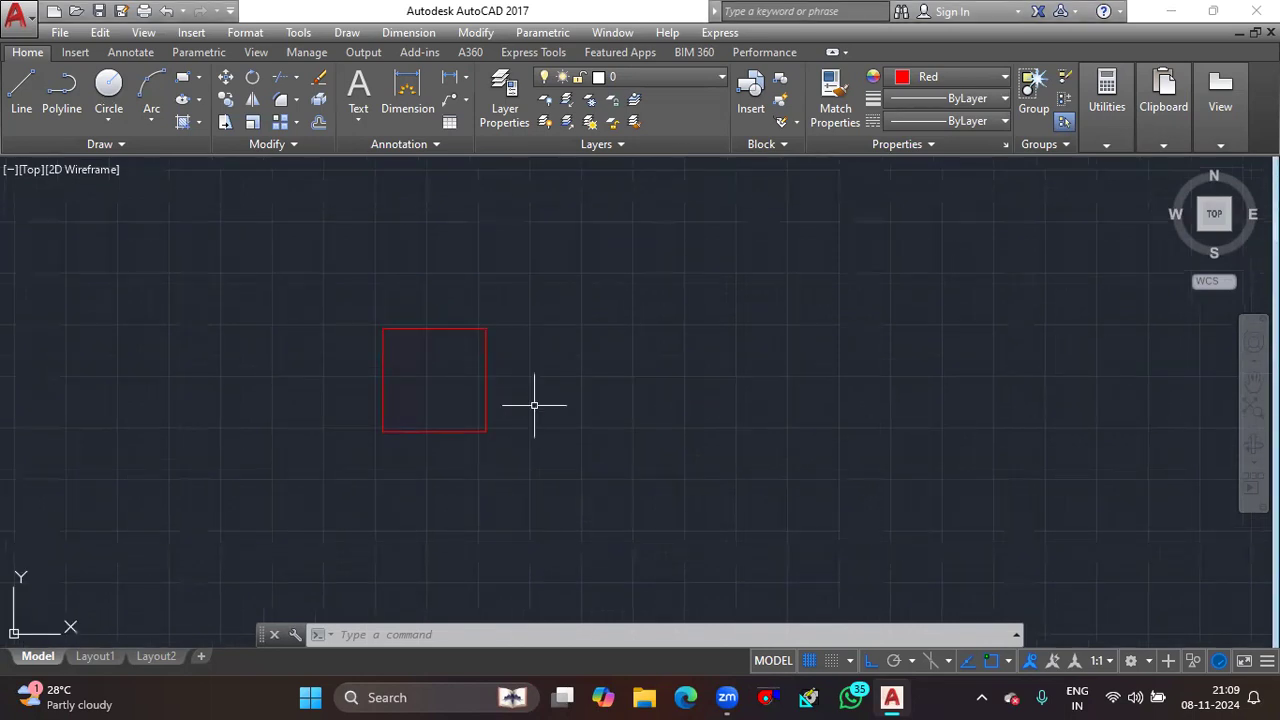
type("l")
key("Return")
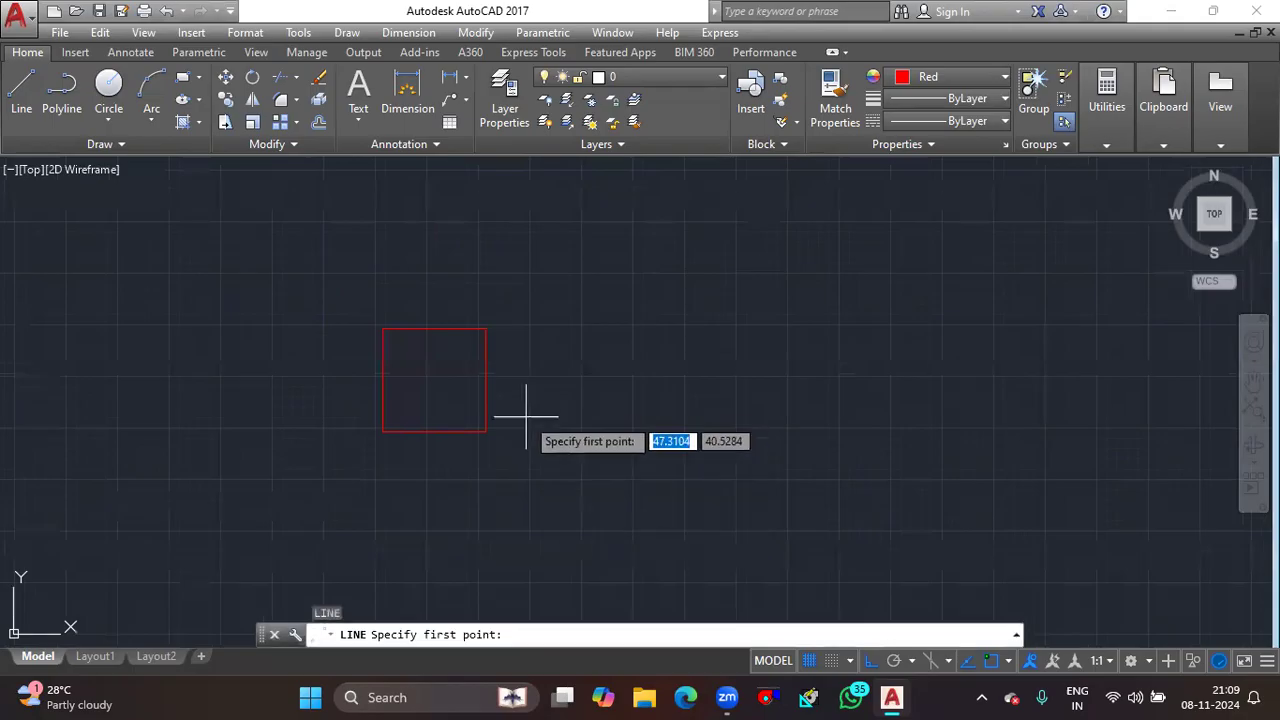
left_click(487, 431)
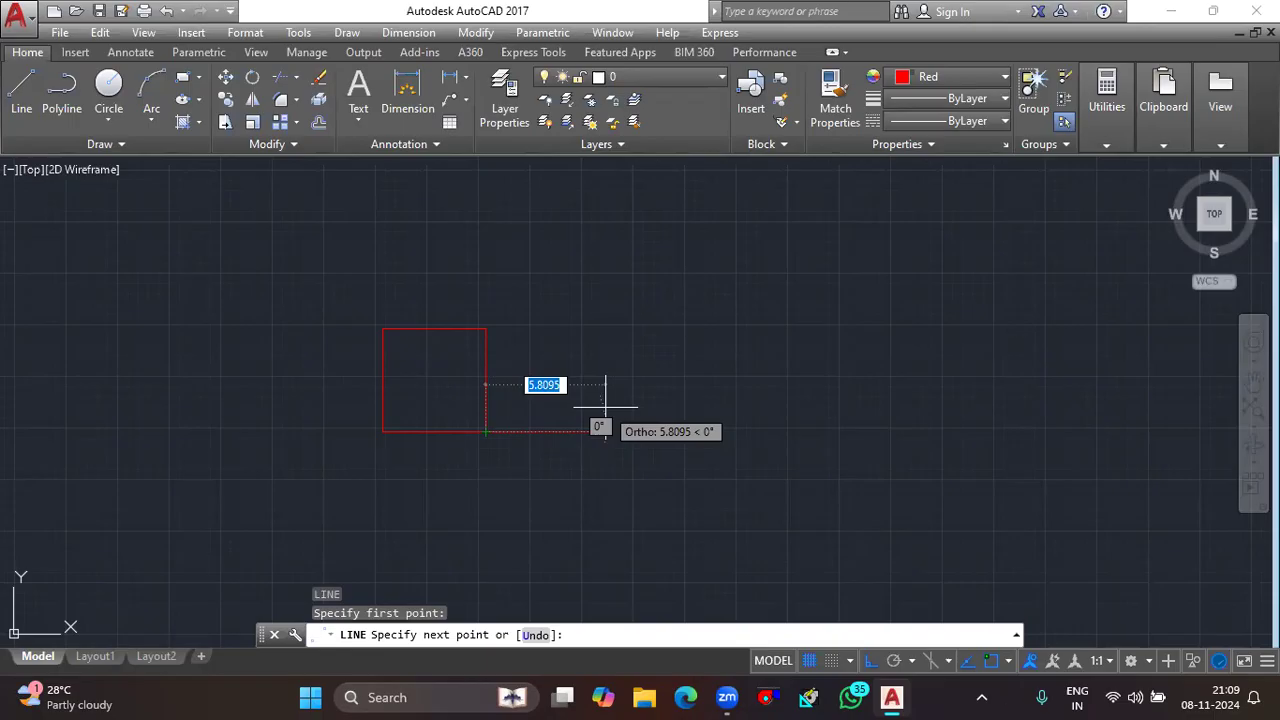
Try to draw the line by entering only a 45° angle, and undo the segment.
key("Tab")
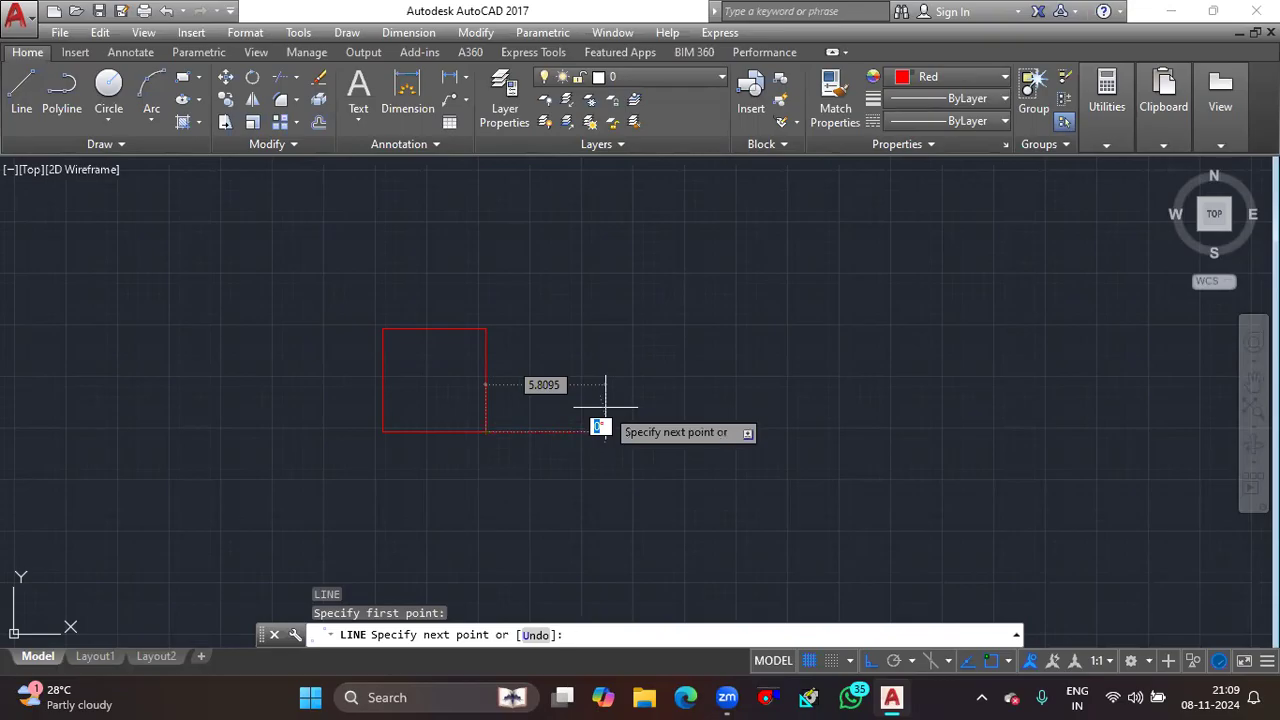
scroll(605, 407, "up", 3)
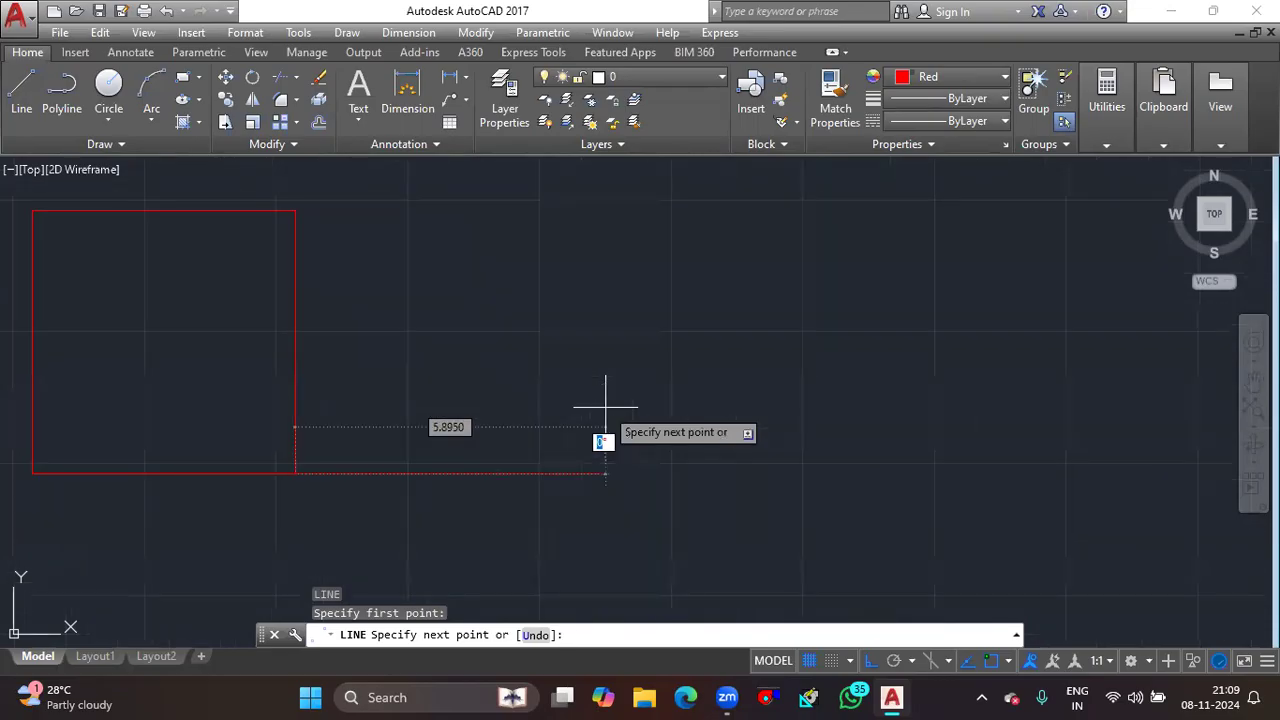
type("45")
key("Return")
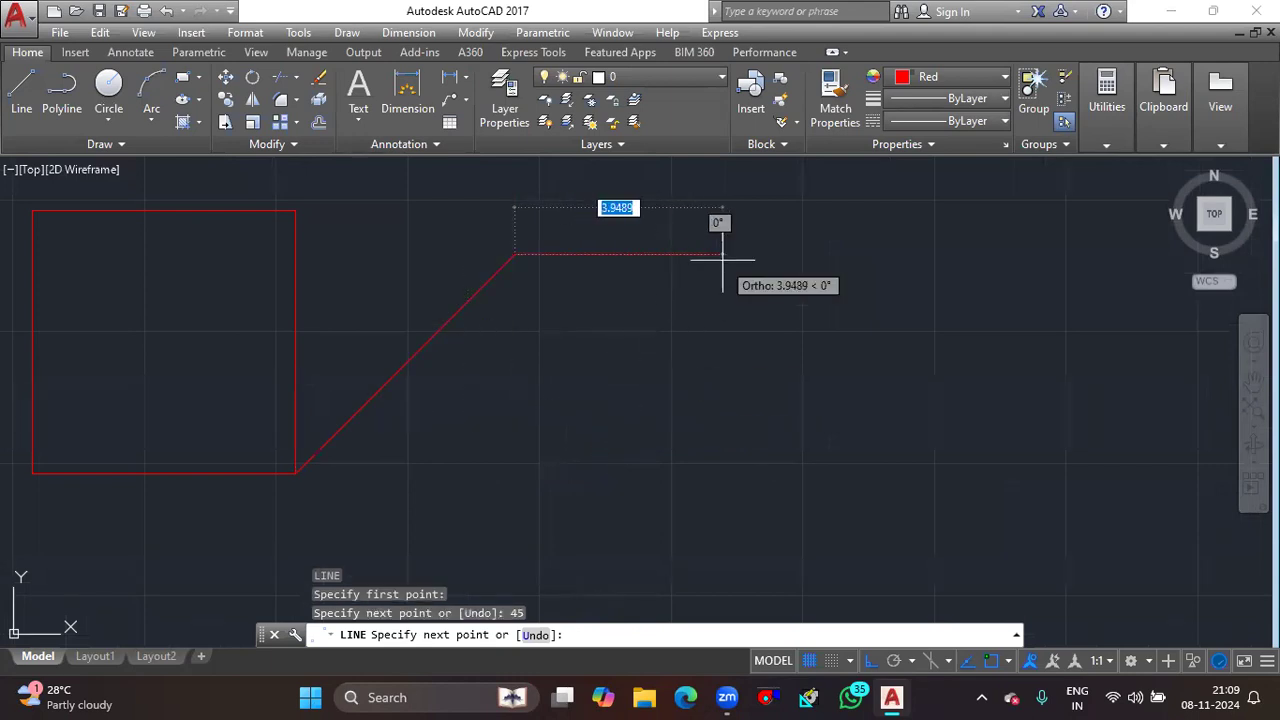
scroll(625, 350, "down", 2)
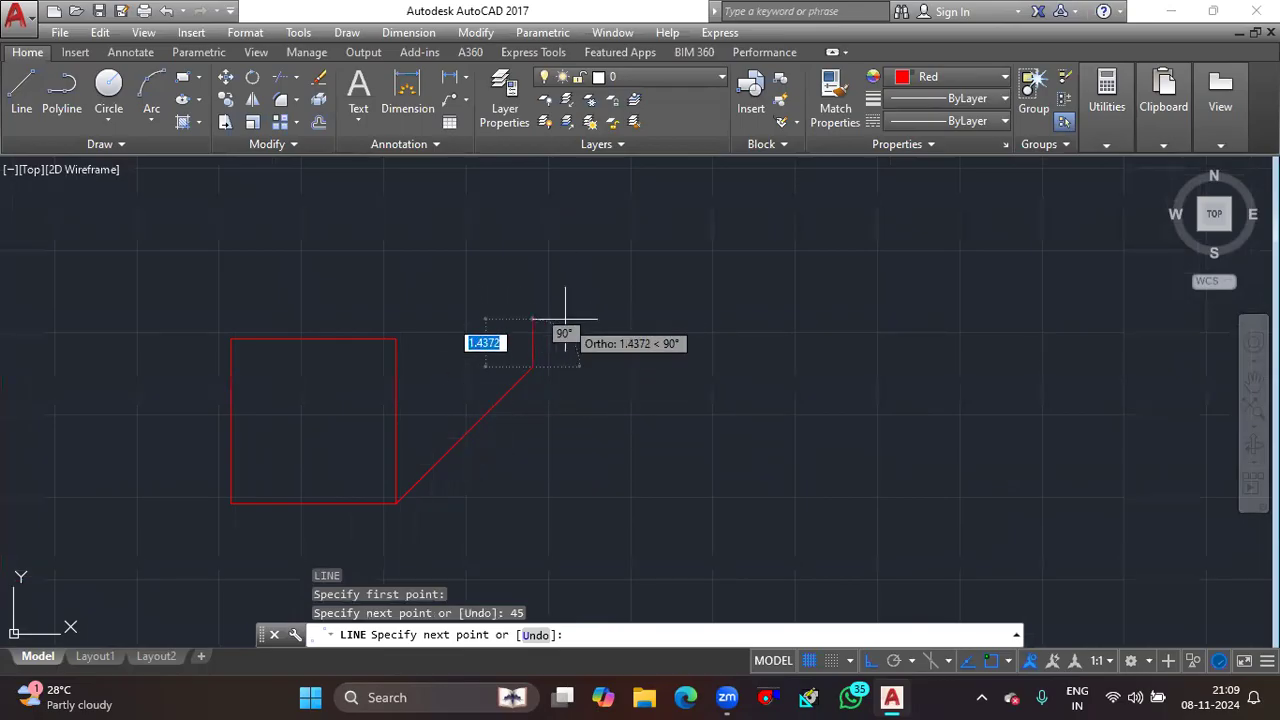
key("ctrl+z")
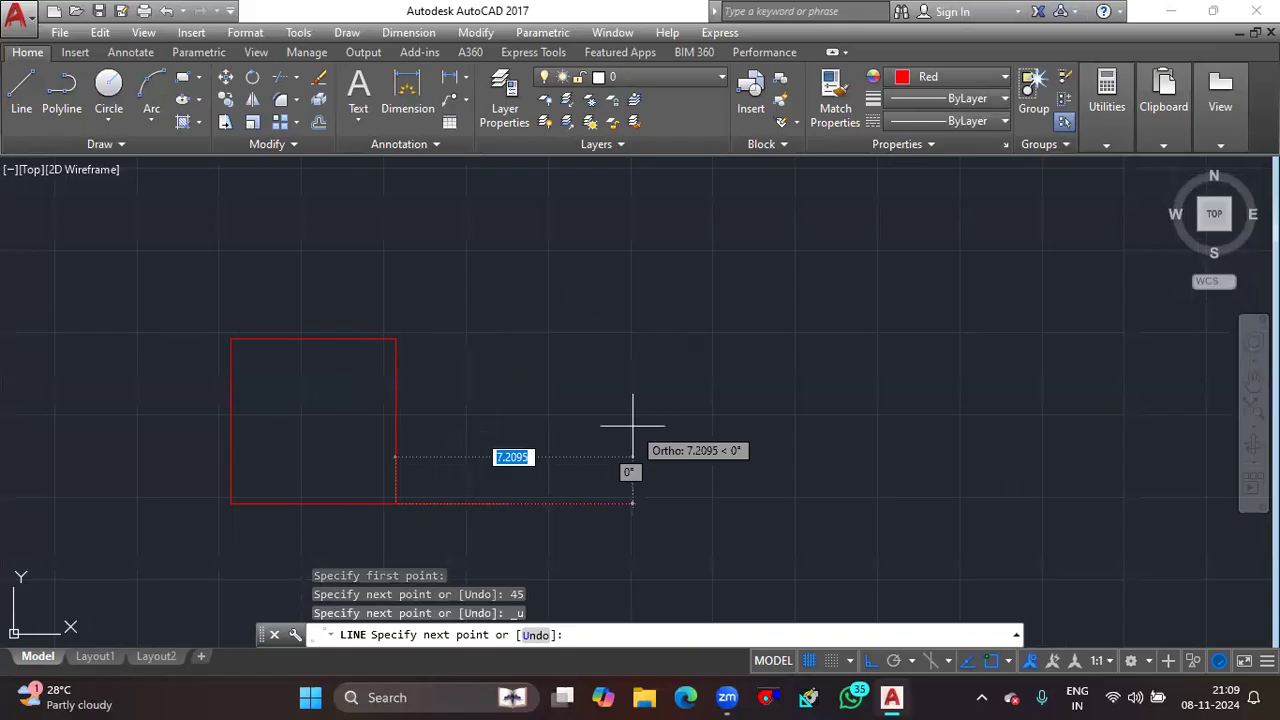
Draw a 5-unit line from the square's lower-right corner, locking its angle with the override <45.
type("<")
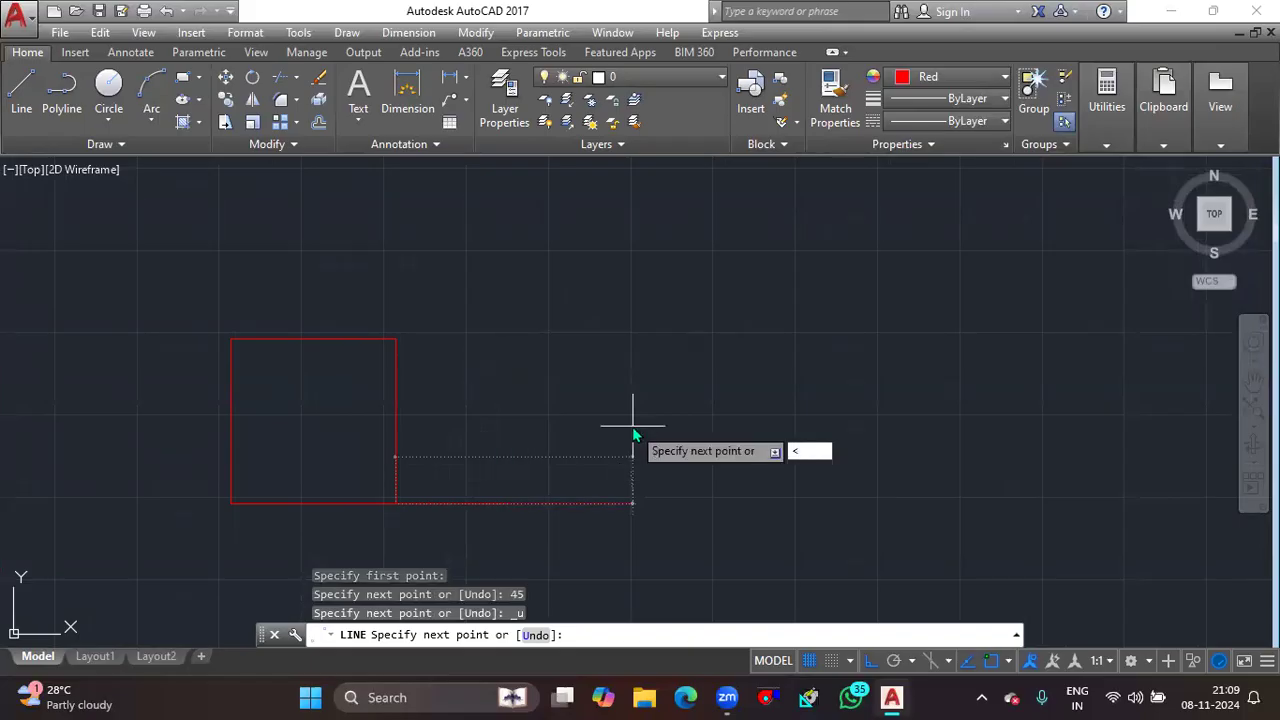
type("45")
key("Return")
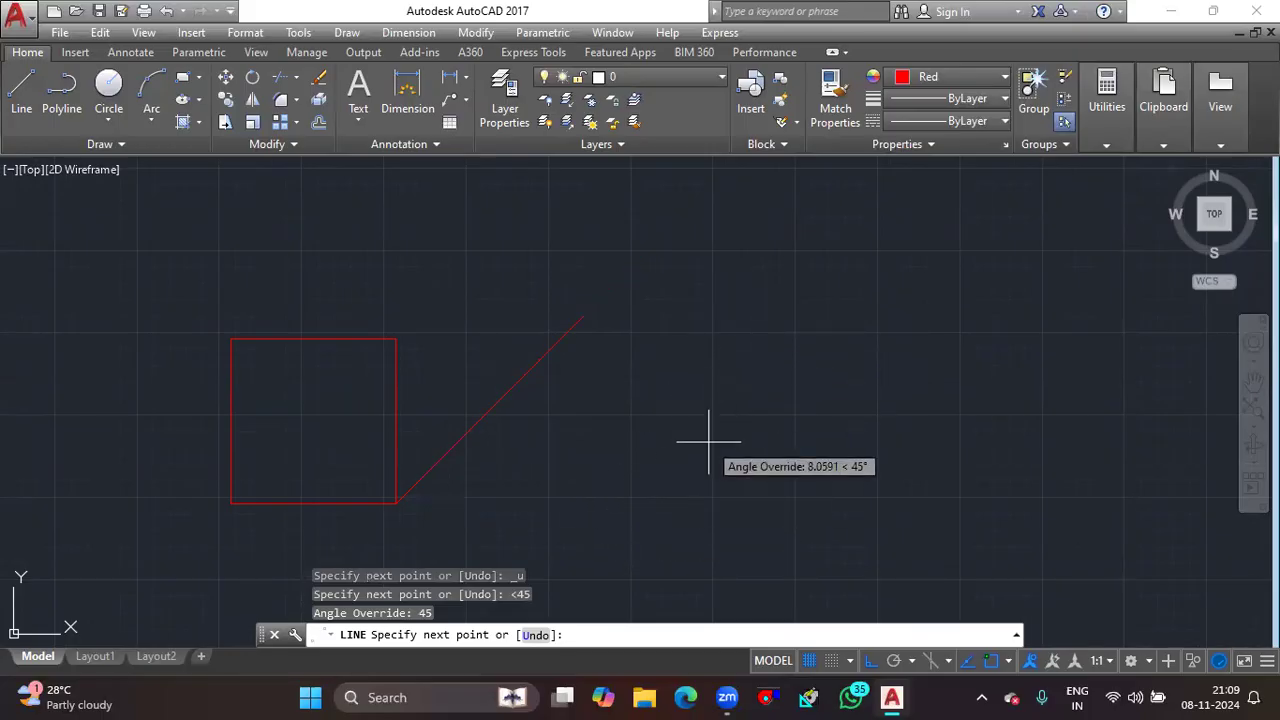
type("5")
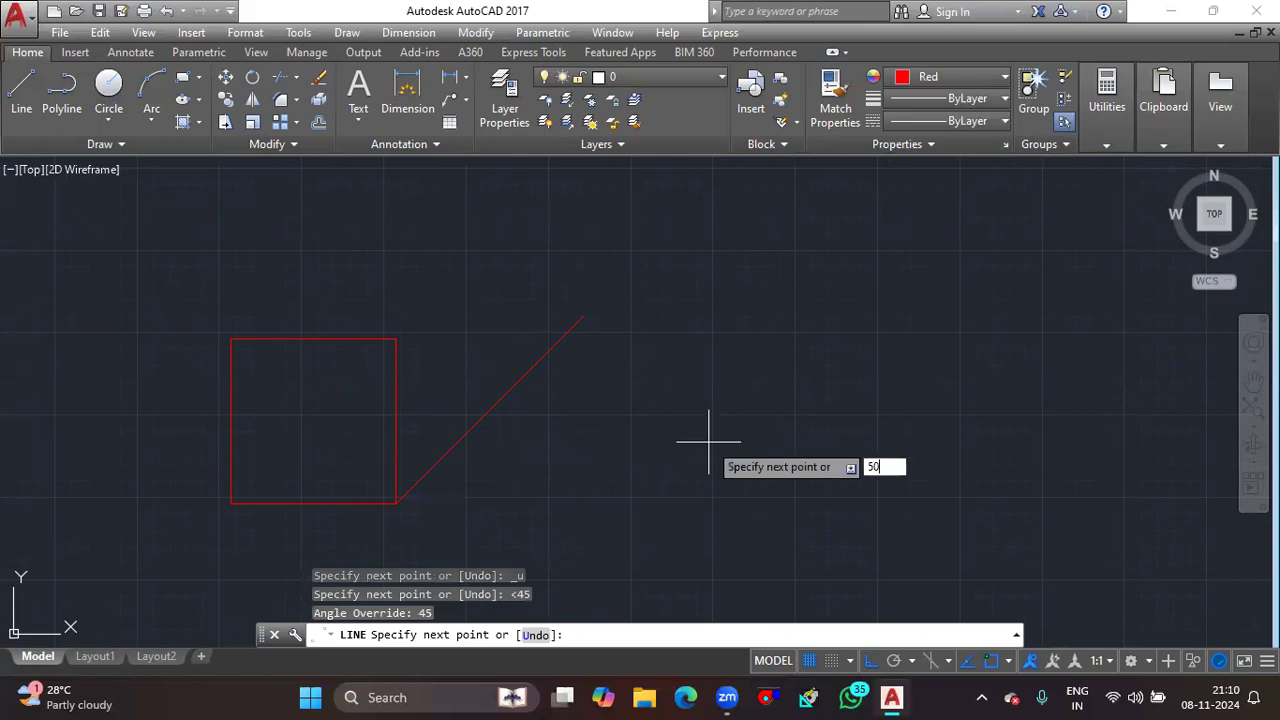
key("Return")
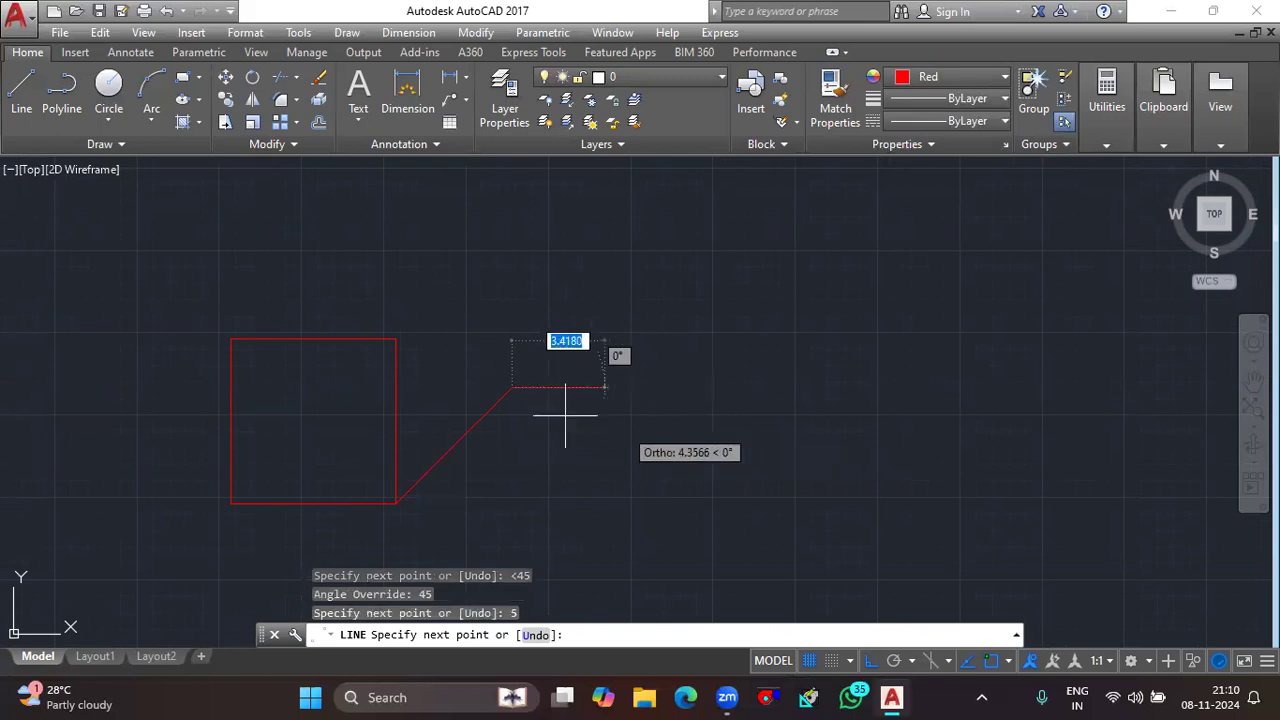
Continue 5 units straight up, connect to the square's upper-right corner, and end the line.
type("50")
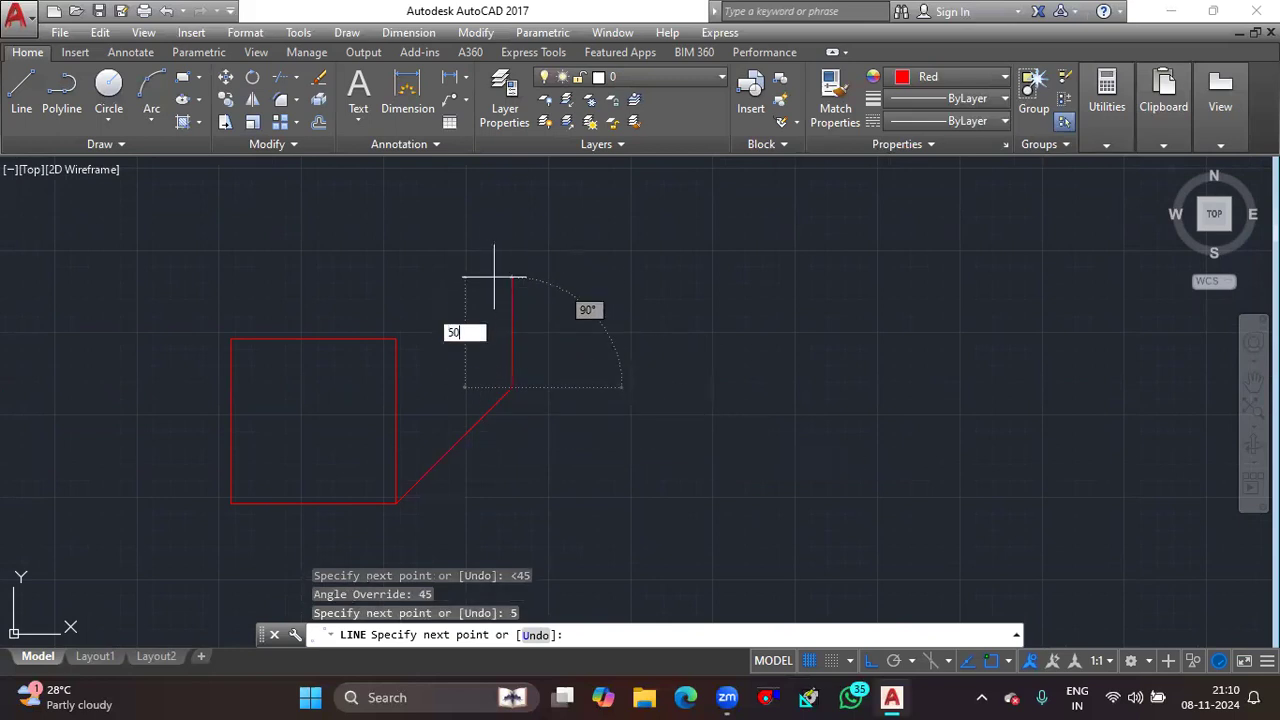
key("Return")
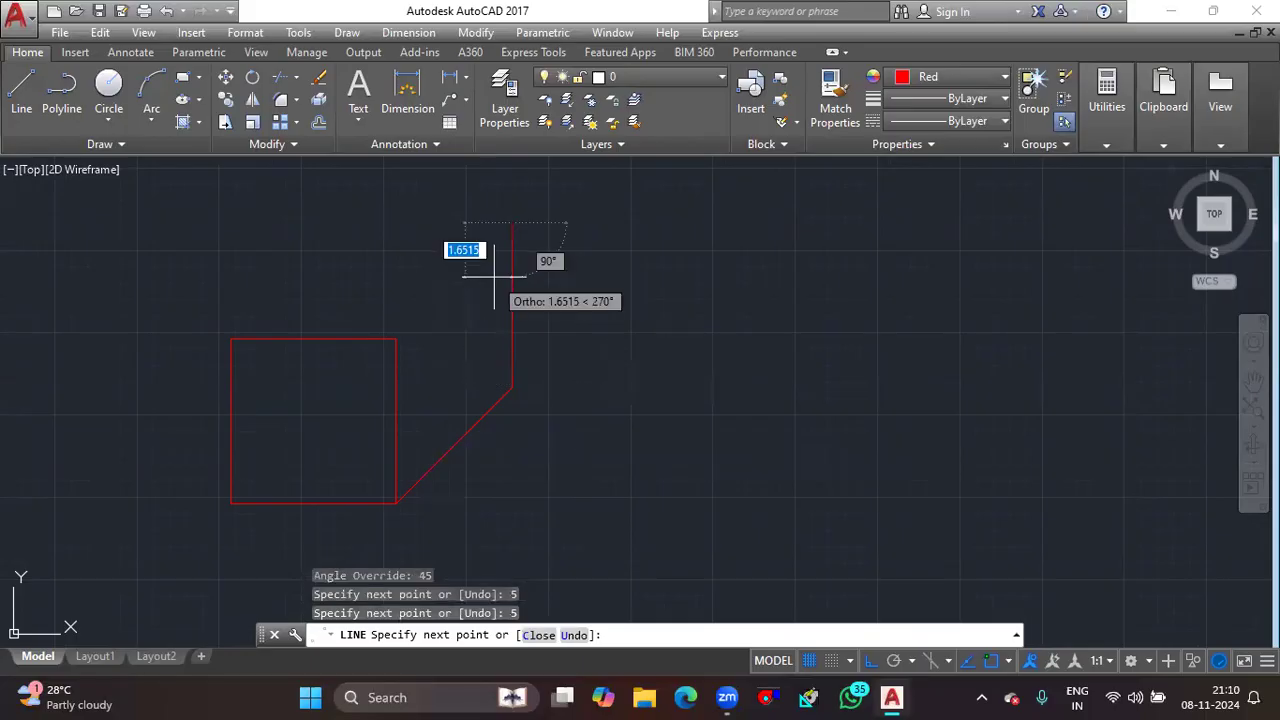
left_click(396, 339)
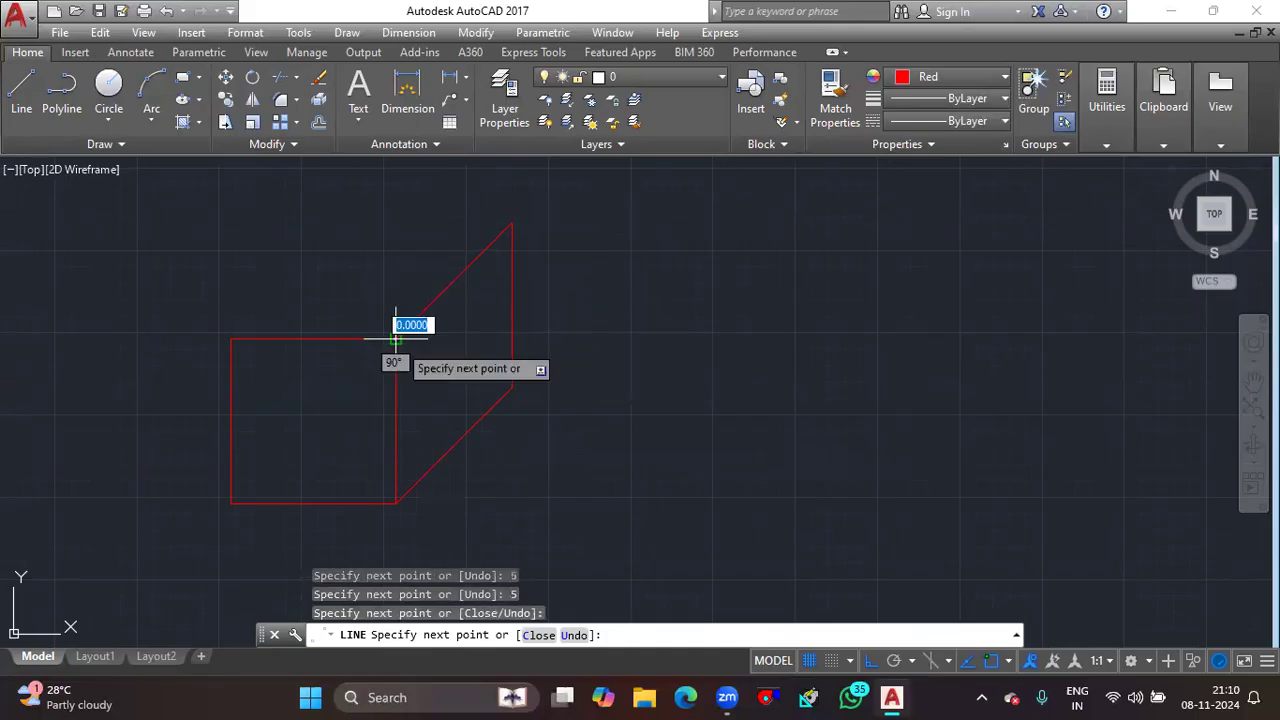
key("Return")
Draw a 5-unit line at <45 from the square's upper-left corner and connect it horizontally to the side face's top corner.
middle_click_drag(396, 341, 473, 430)
scroll(499, 406, "down", 2)
scroll(456, 419, "up", 2)
key("Return")
left_click(384, 407)
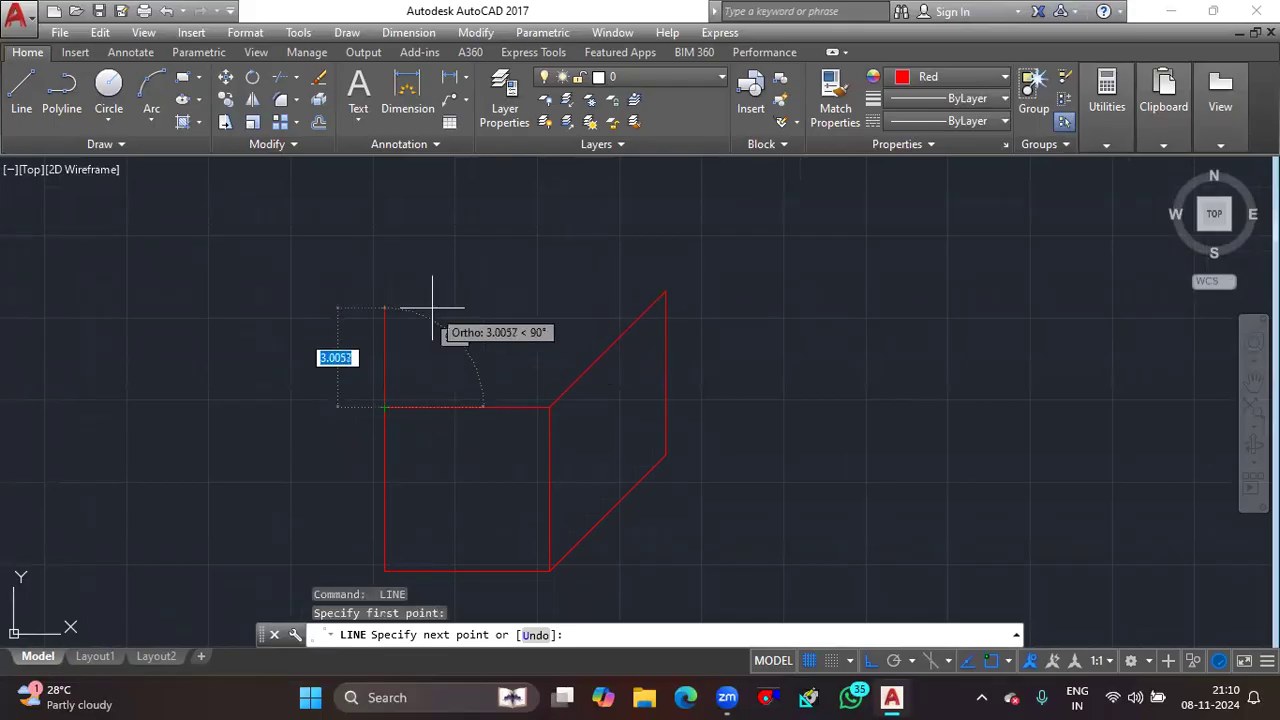
type("<")
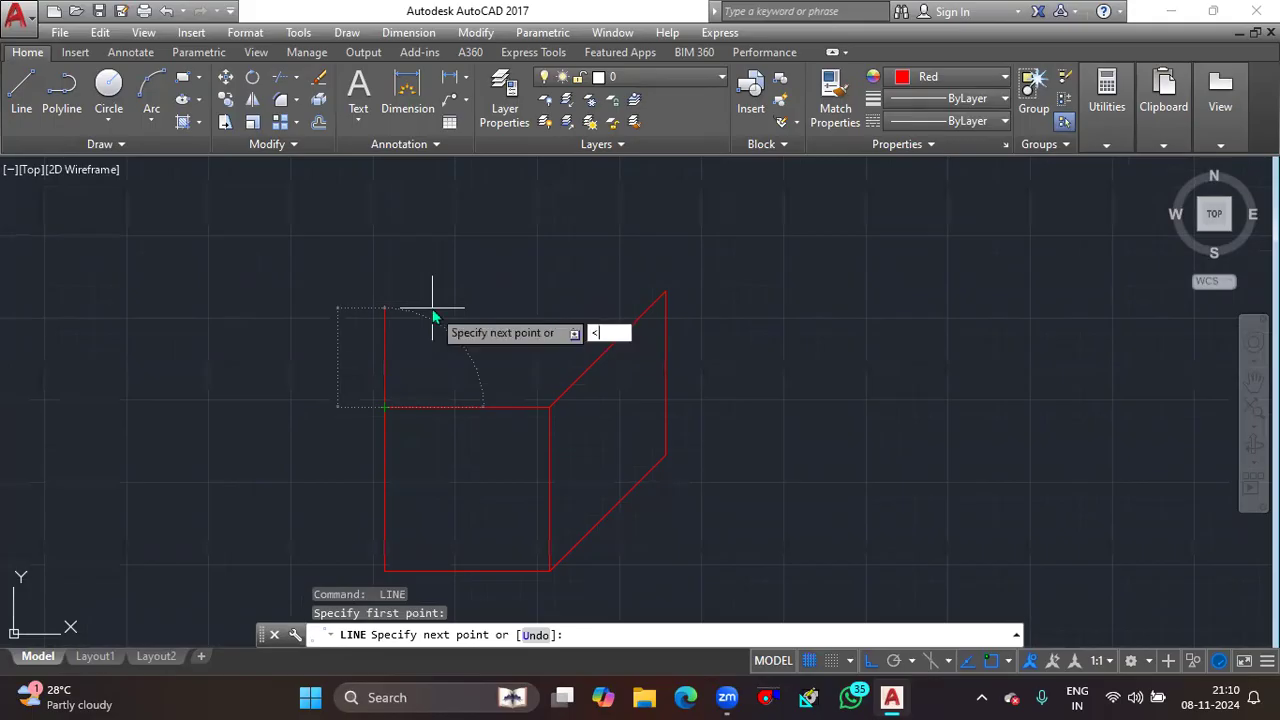
type("45")
key("Return")
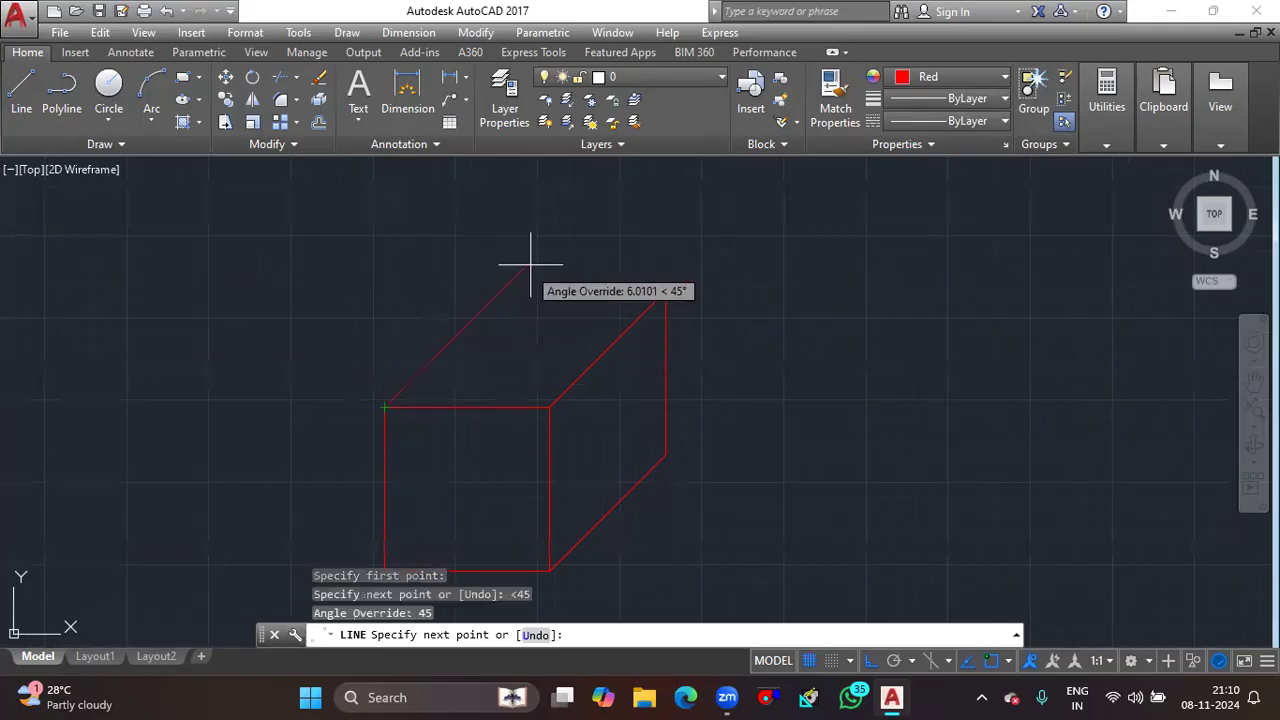
type("5")
key("Return")
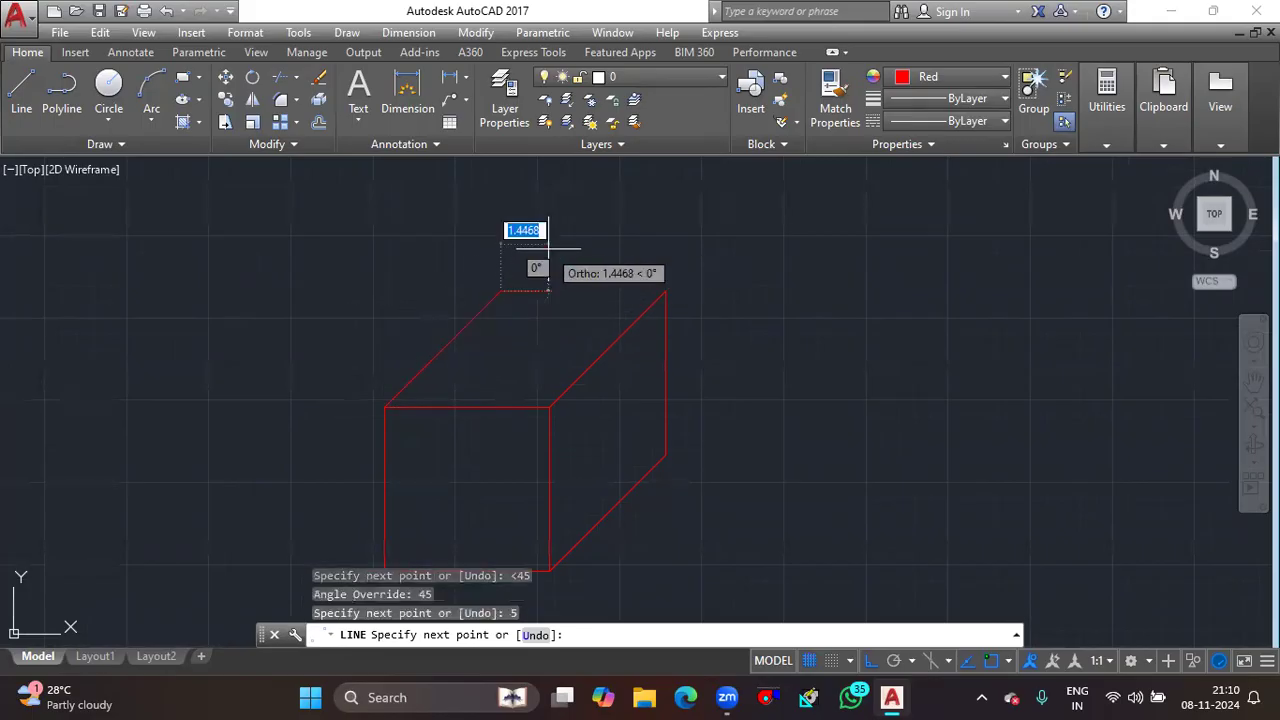
key("Escape")
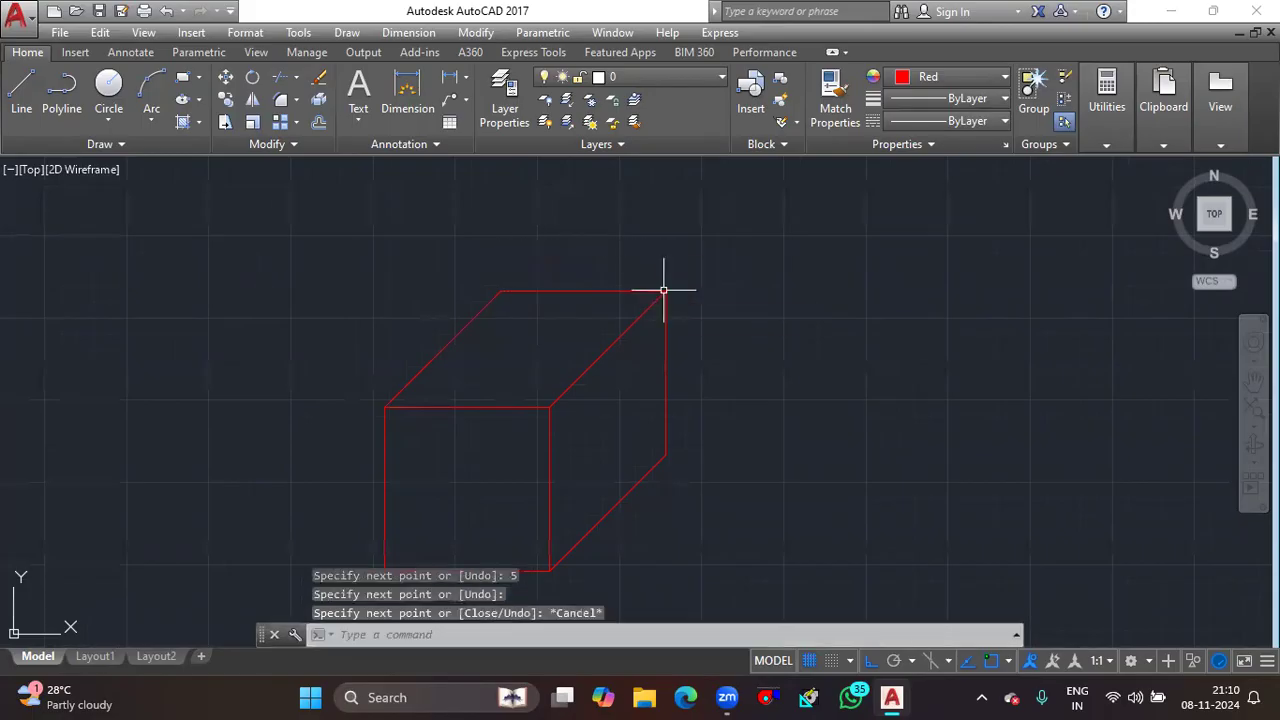
Start a new line at the front square's upper-left corner.
scroll(666, 286, "down", 5)
scroll(646, 331, "up", 5)
scroll(630, 322, "down", 3)
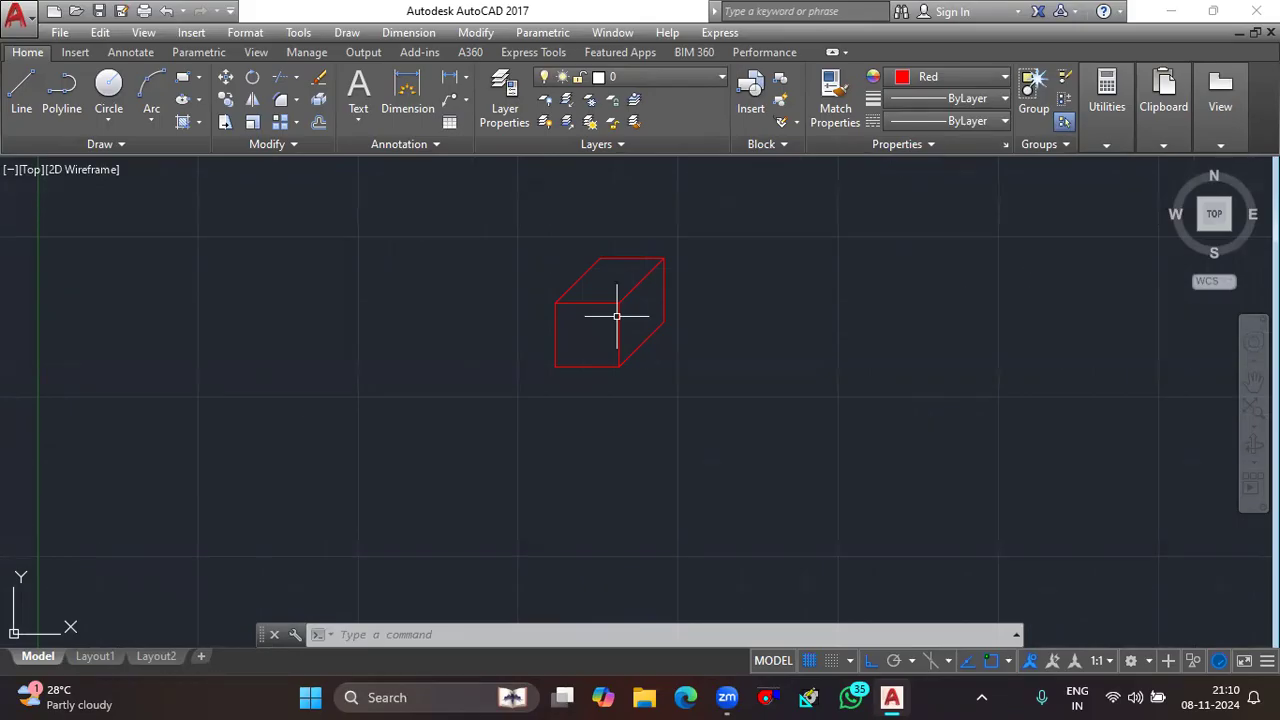
type("l")
key("Return")
scroll(557, 294, "up", 5)
scroll(571, 366, "down", 2)
left_click(573, 364)
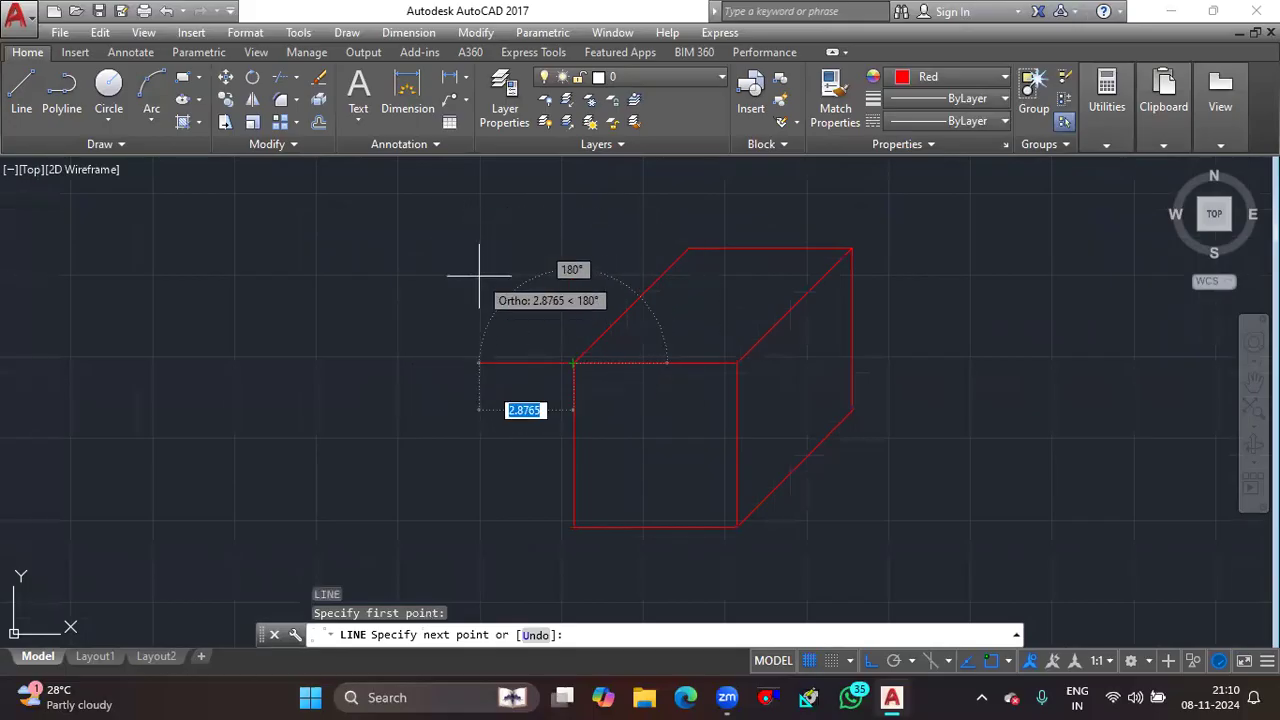
Turn Ortho off, try an angle override of <45 toward the upper left, and undo it.
key("F8")
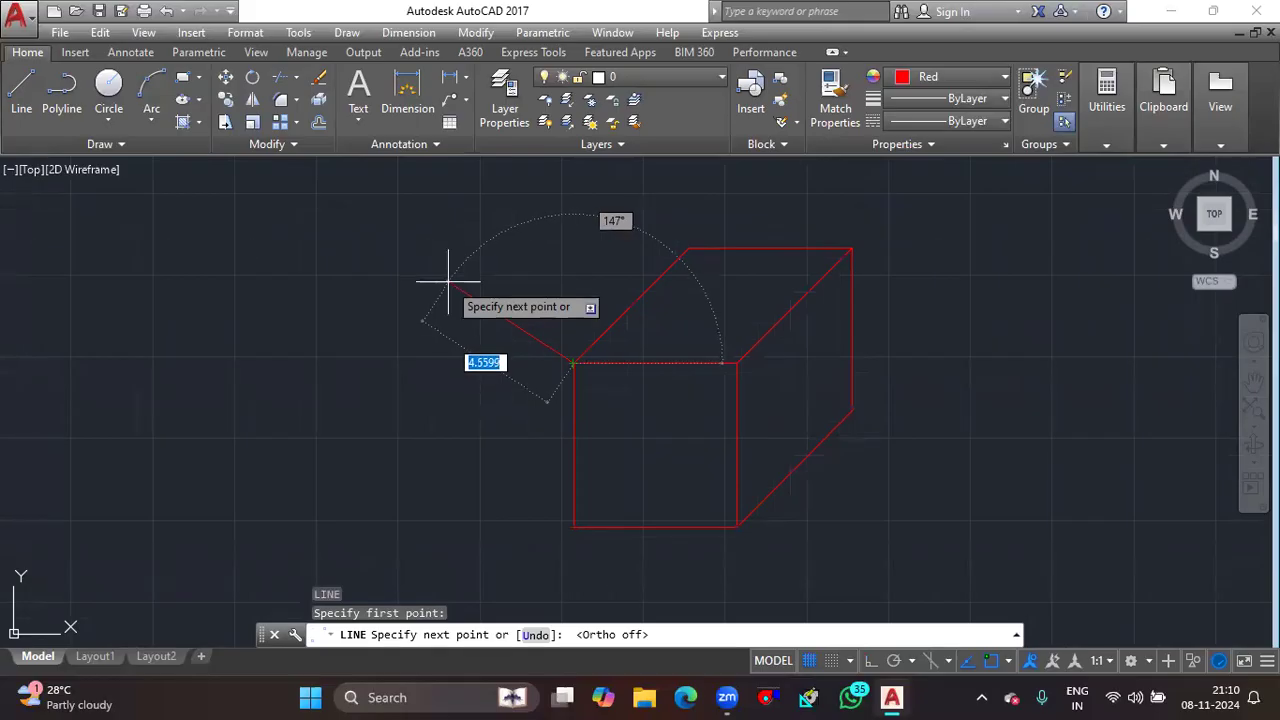
type("<")
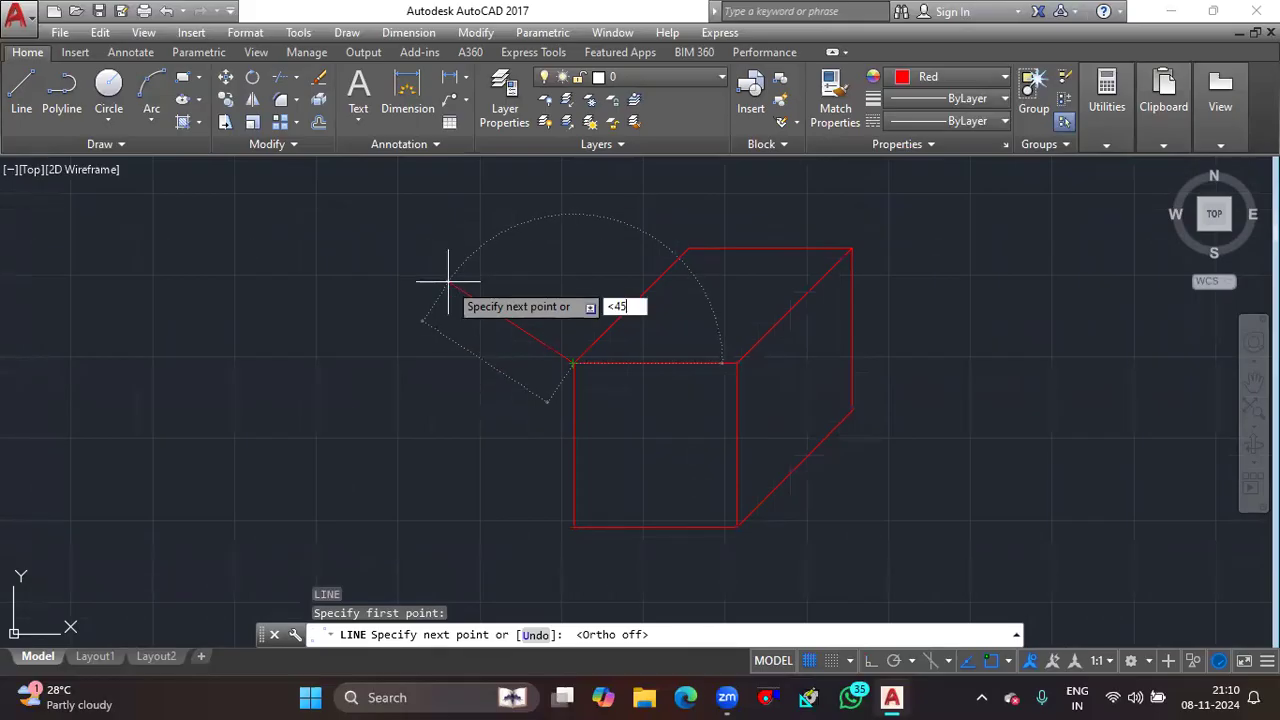
type("45")
key("Return")
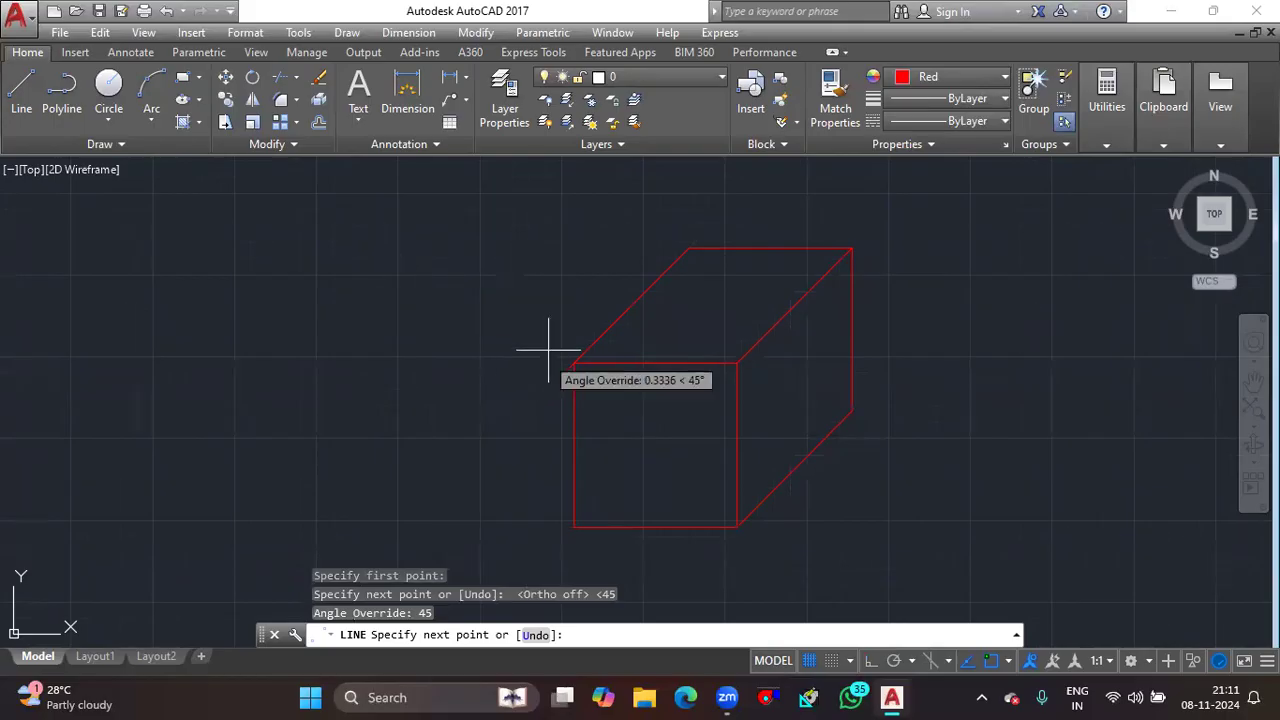
key("ctrl+z")
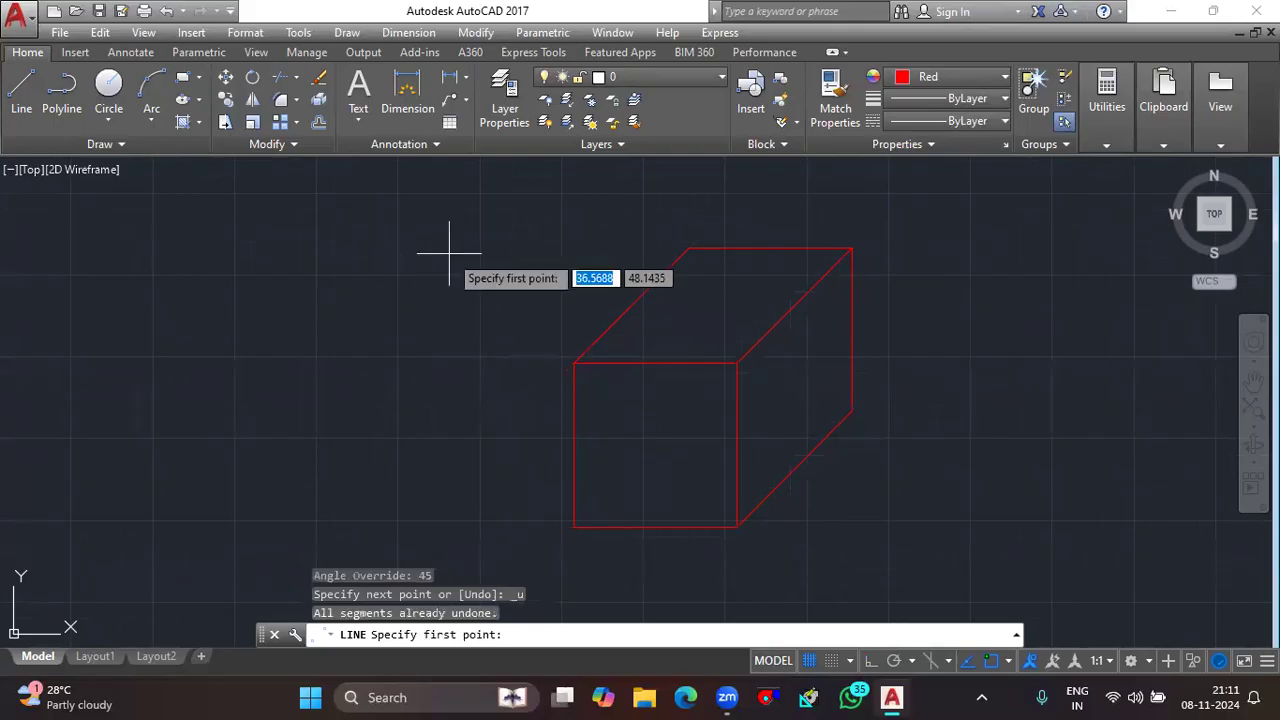
With Ortho on, draw a 5-unit line at <135 from the front square's upper-left corner.
left_click(572, 364)
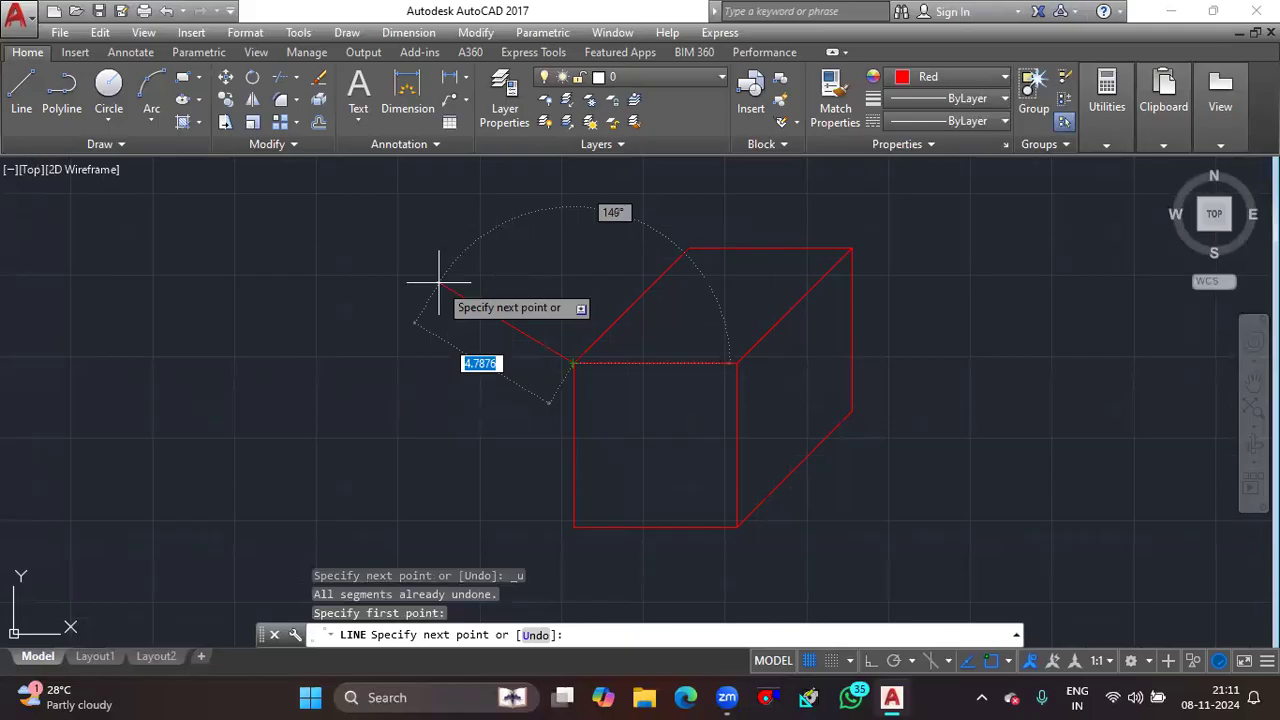
key("F8")
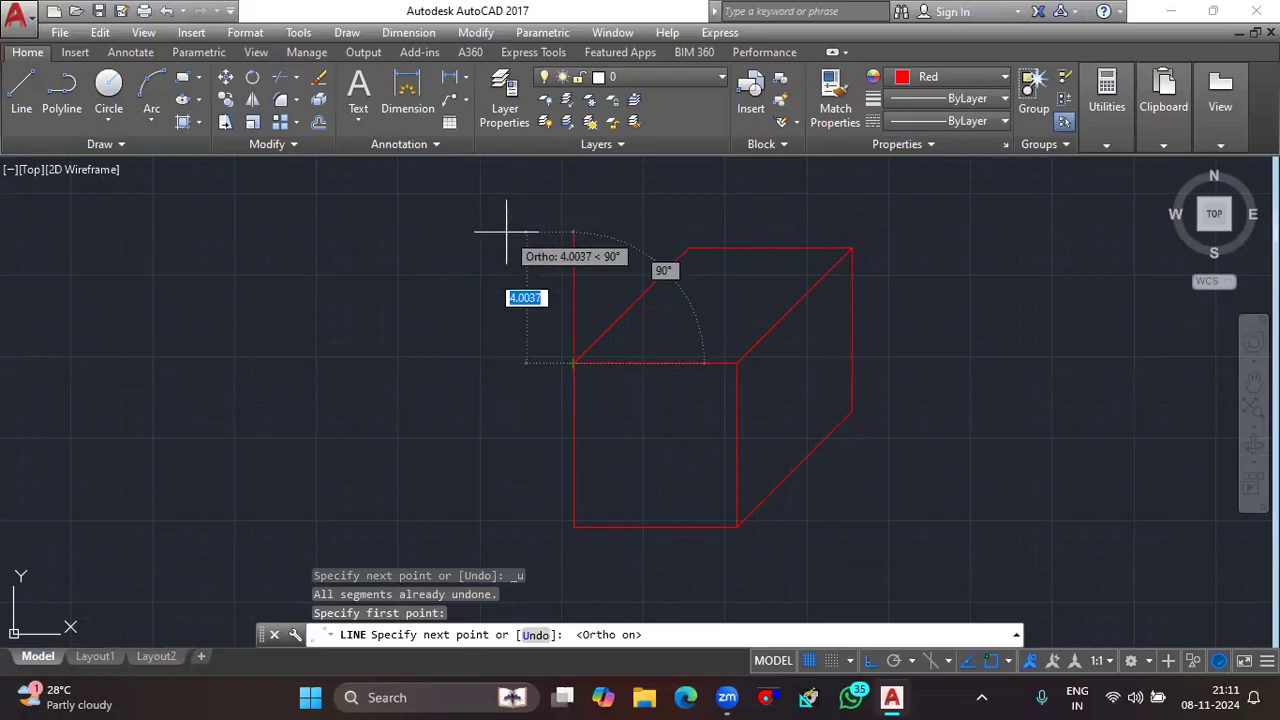
type("<135")
key("Return")
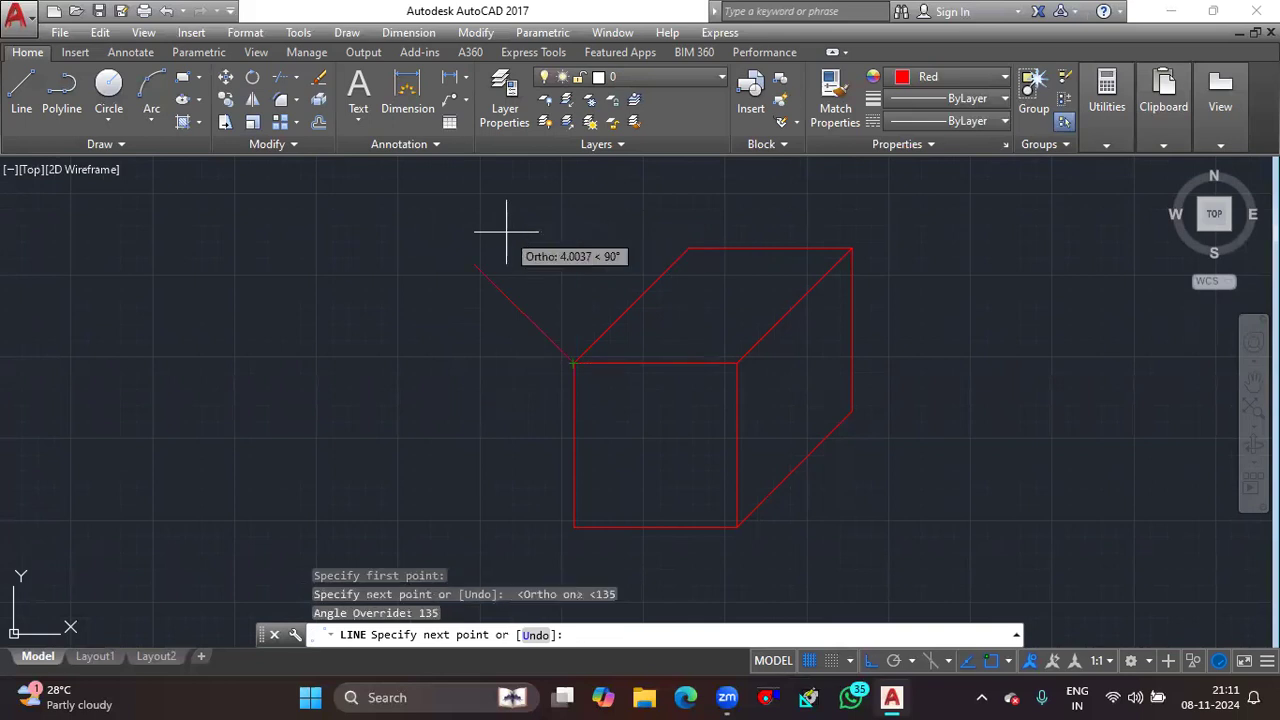
type("5")
key("Return")
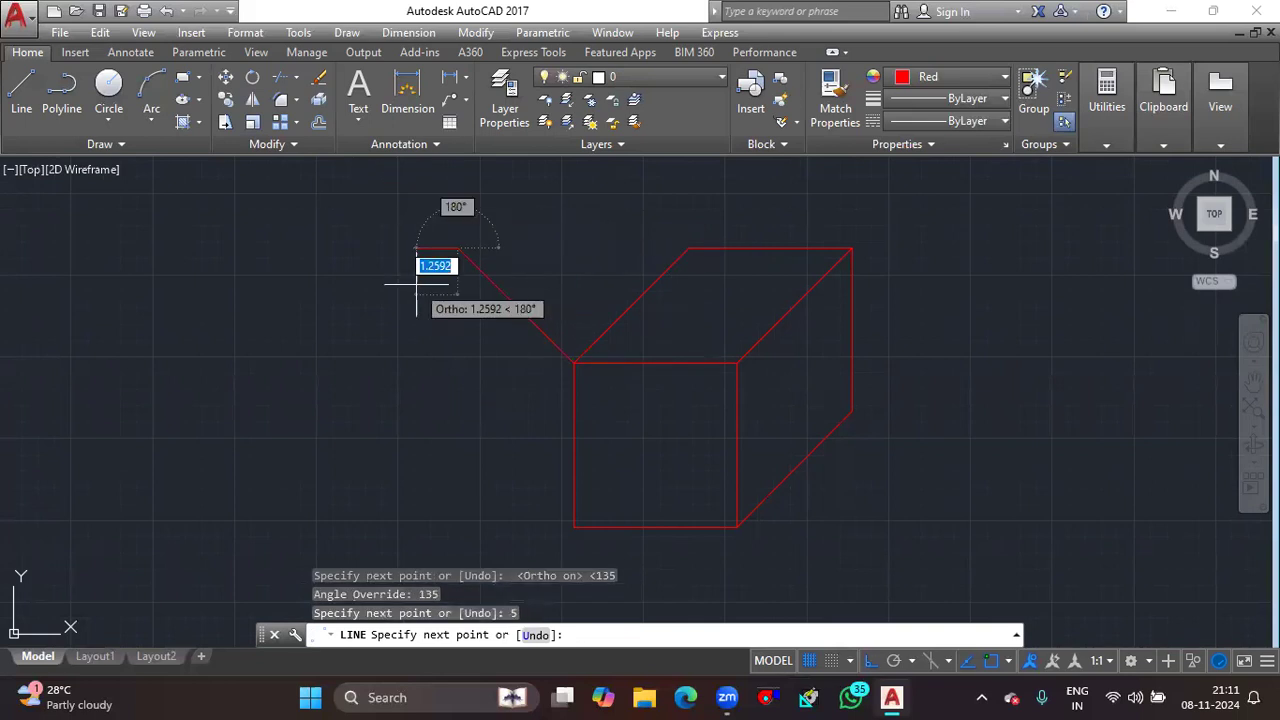
Continue 5 units straight down, connect to the front square's lower-left corner, and end the line.
type("50")
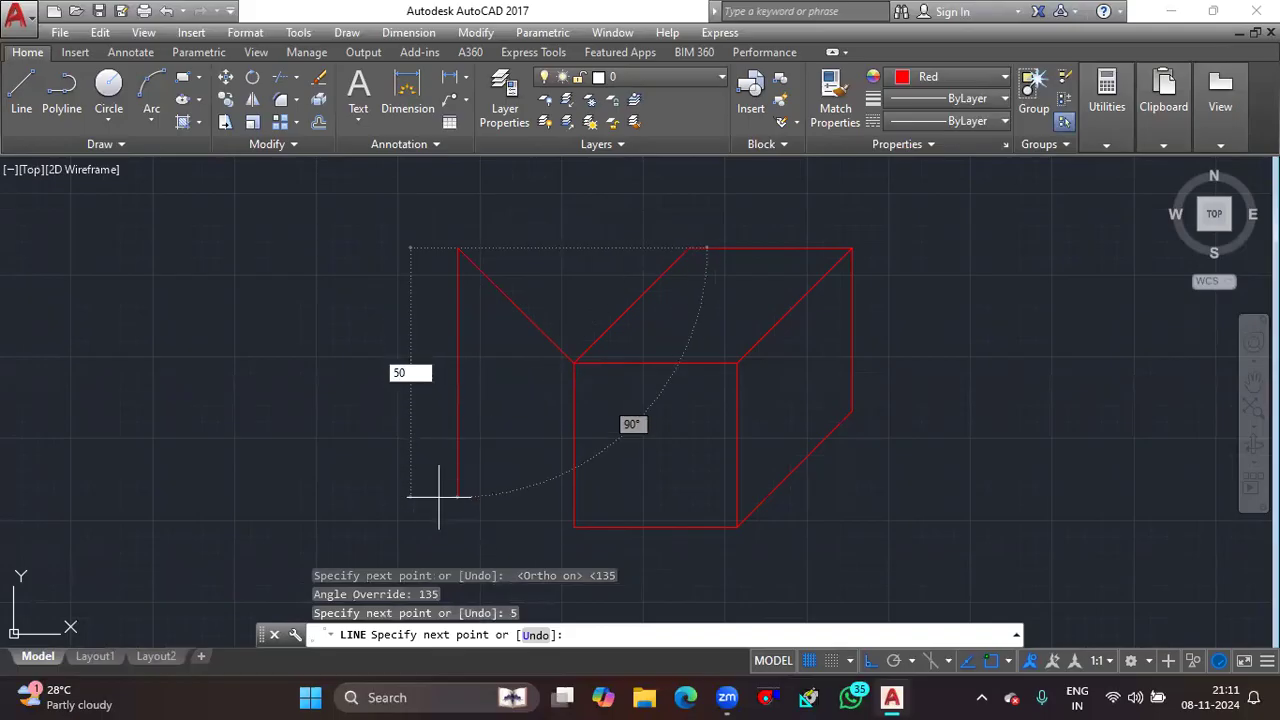
key("Return")
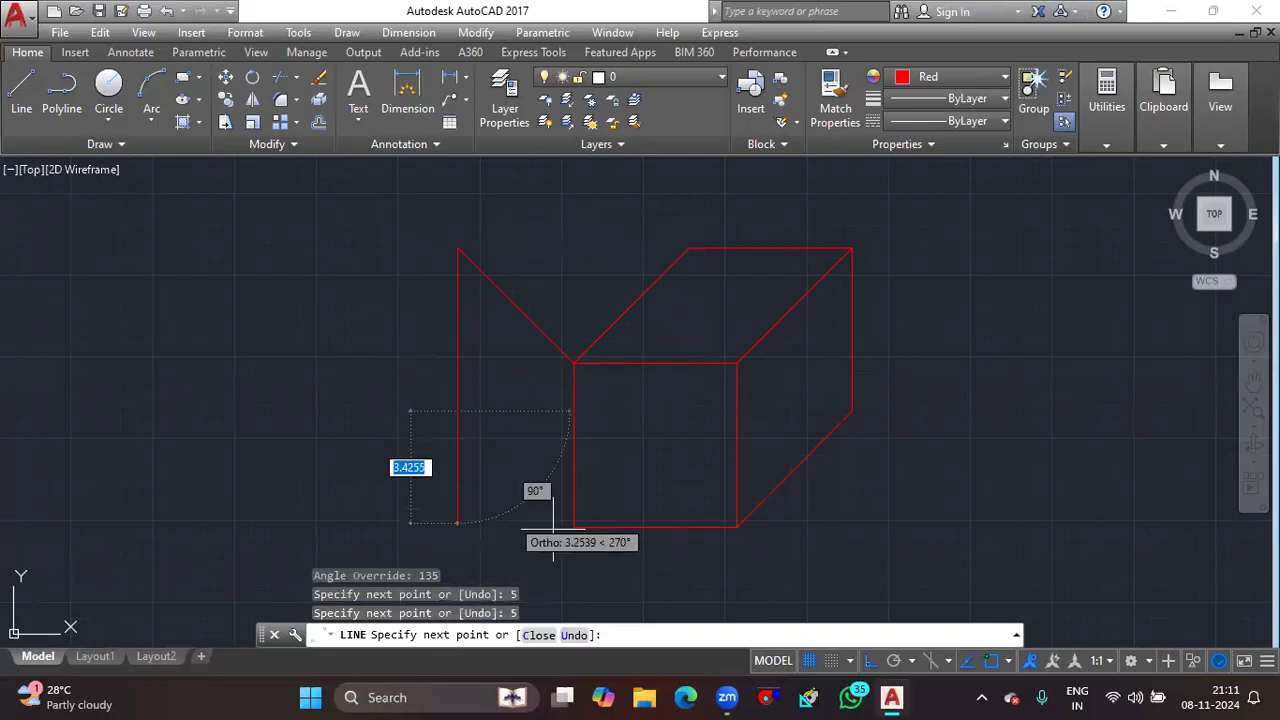
left_click(573, 527)
type("`")
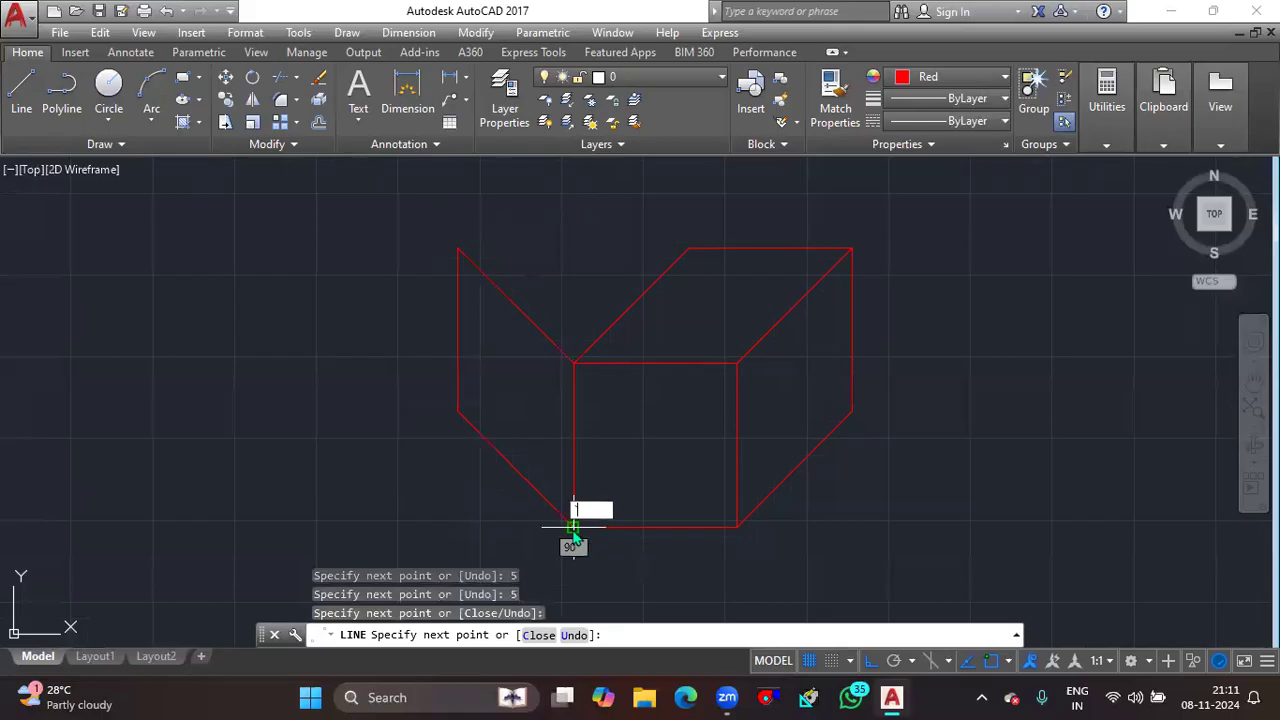
key("Escape")
key("Escape")
middle_click_drag(553, 335, 568, 415)
scroll(570, 400, "down", 5)
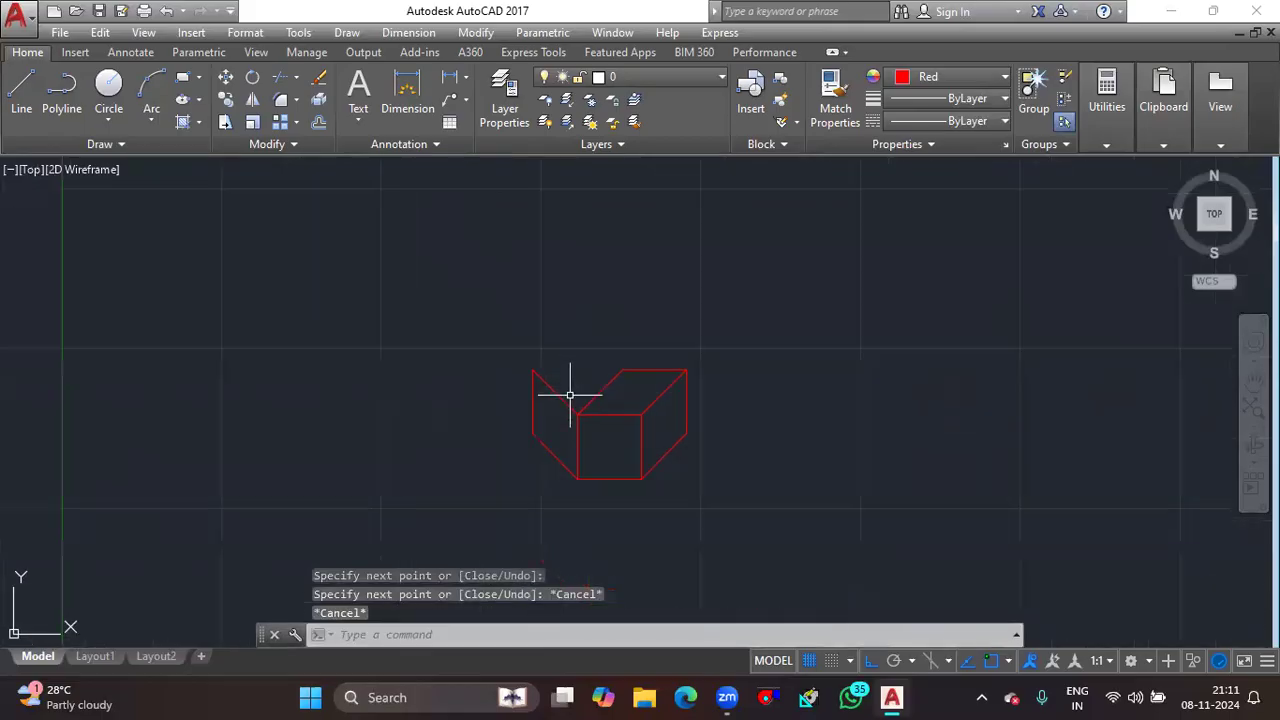
scroll(585, 425, "up", 7)
scroll(578, 428, "down", 2)
scroll(575, 428, "down", 2)
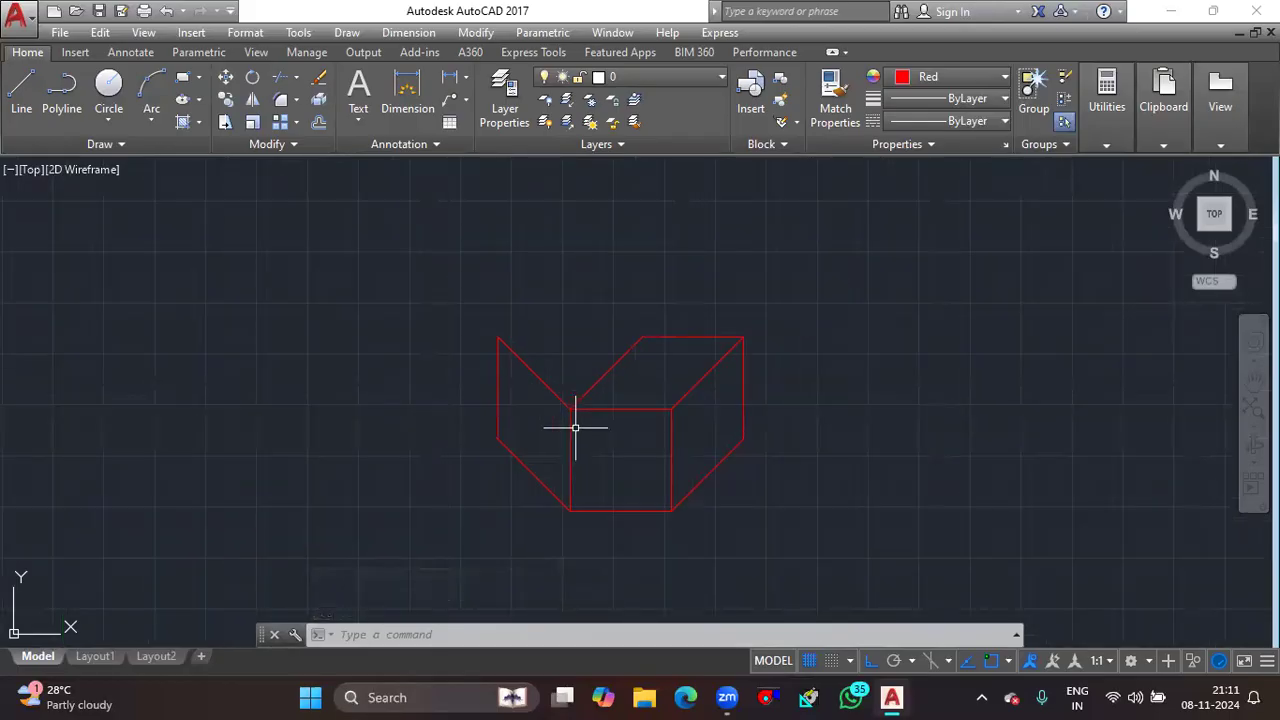
Undo the lines that form the box's left side face.
scroll(590, 402, "up", 4)
scroll(603, 400, "down", 2)
scroll(600, 394, "down", 5)
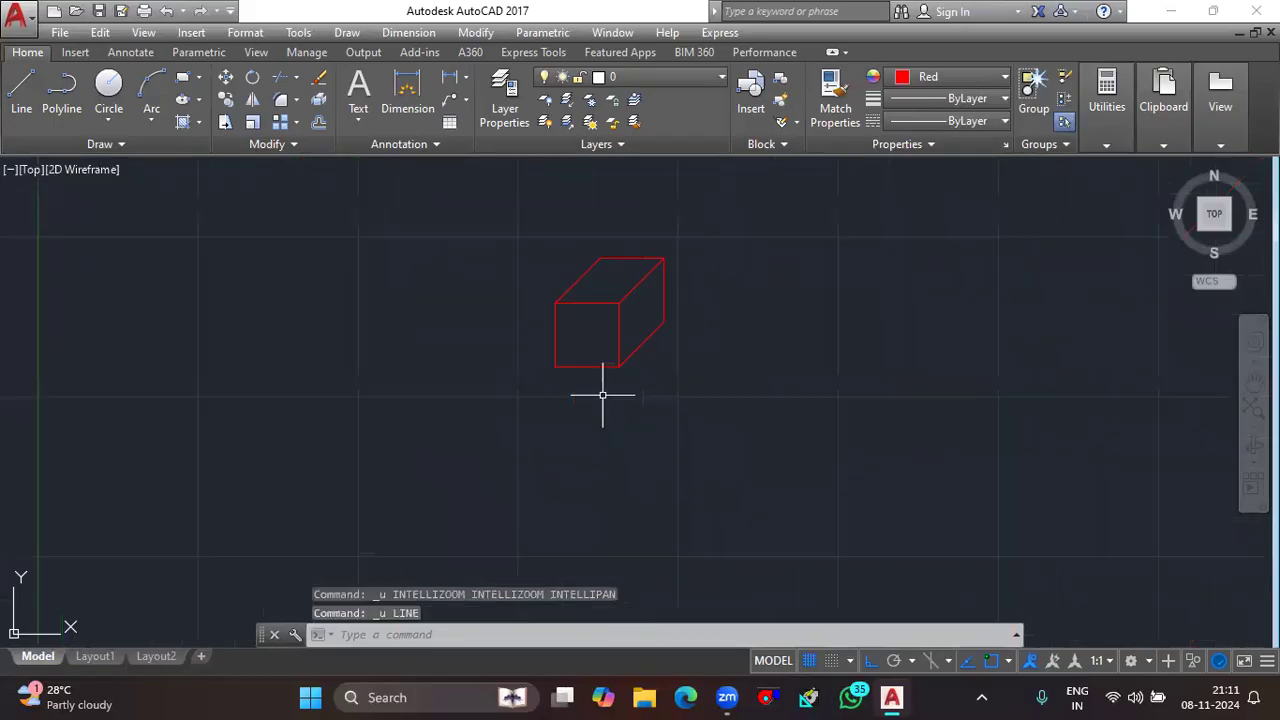
middle_click_drag(591, 371, 606, 441)
Start a line at the front square's upper-left corner and try an angle override of <45 toward the upper left.
type("l")
key("Return")
scroll(574, 400, "up", 5)
middle_click_drag(585, 354, 613, 475)
left_click(604, 315)
middle_click_drag(420, 243, 509, 365)
scroll(445, 300, "down", 5)
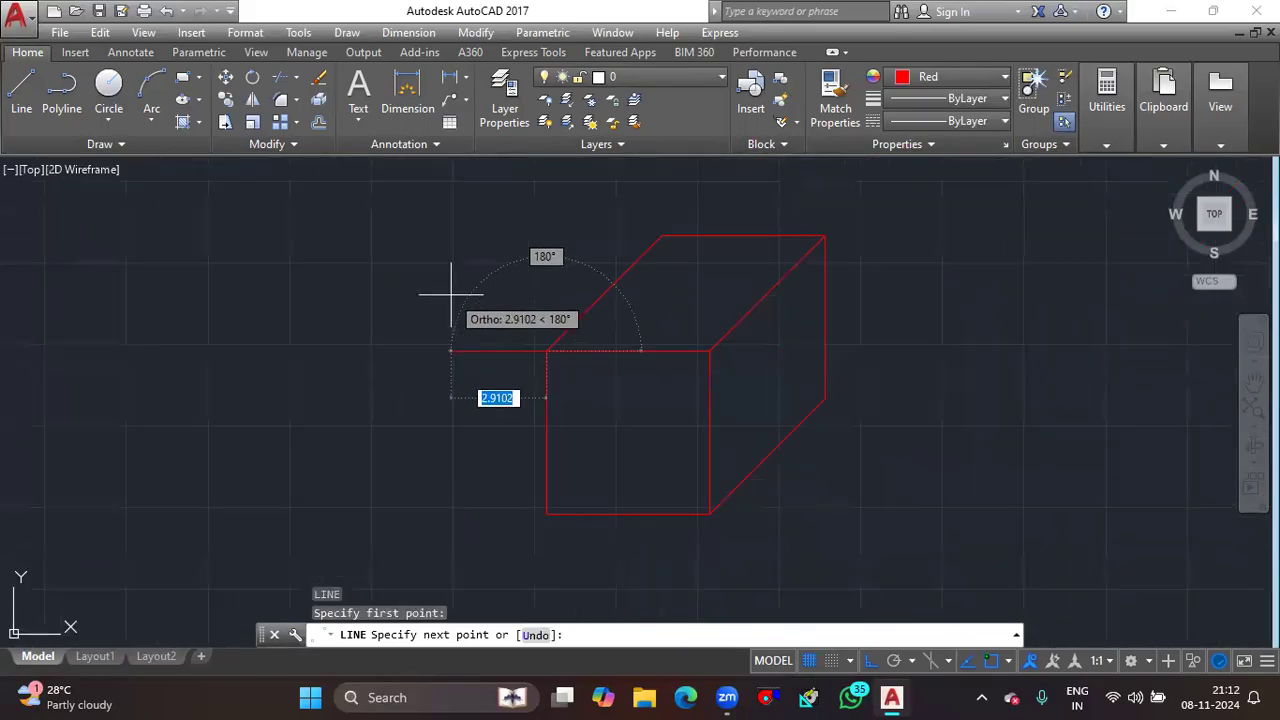
type("<45")
key("Return")
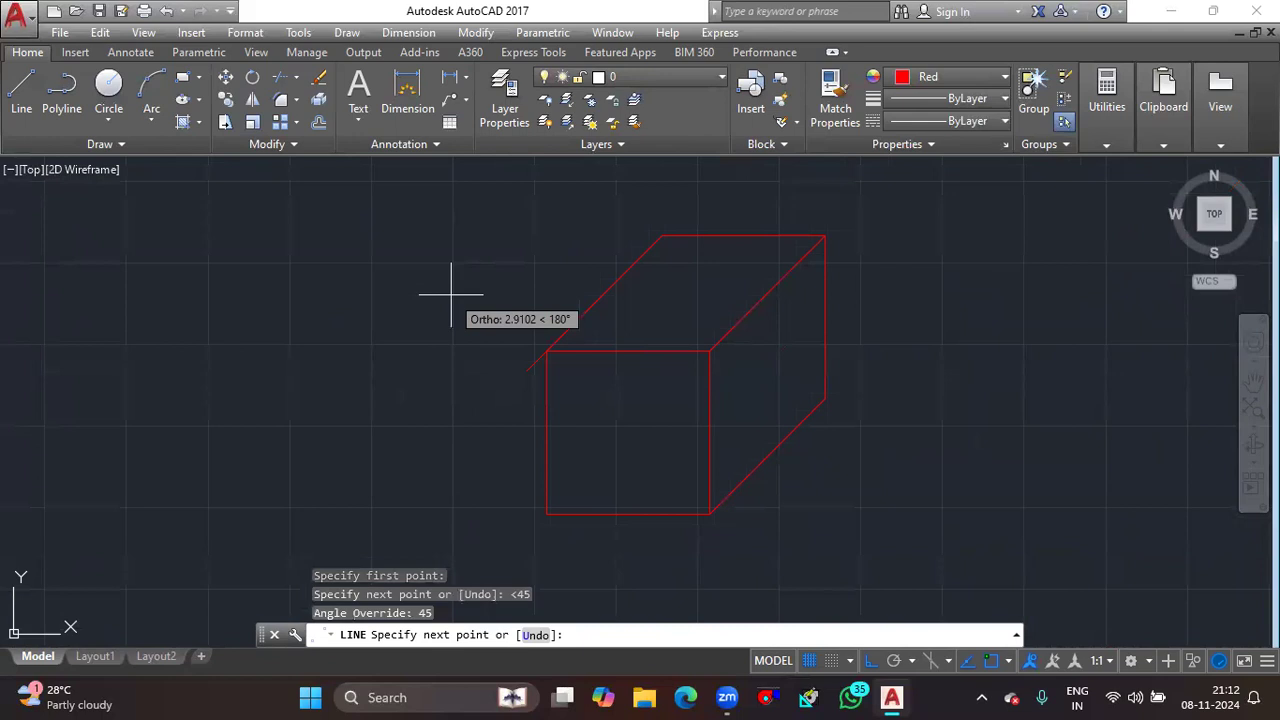
middle_click_drag(609, 283, 570, 398)
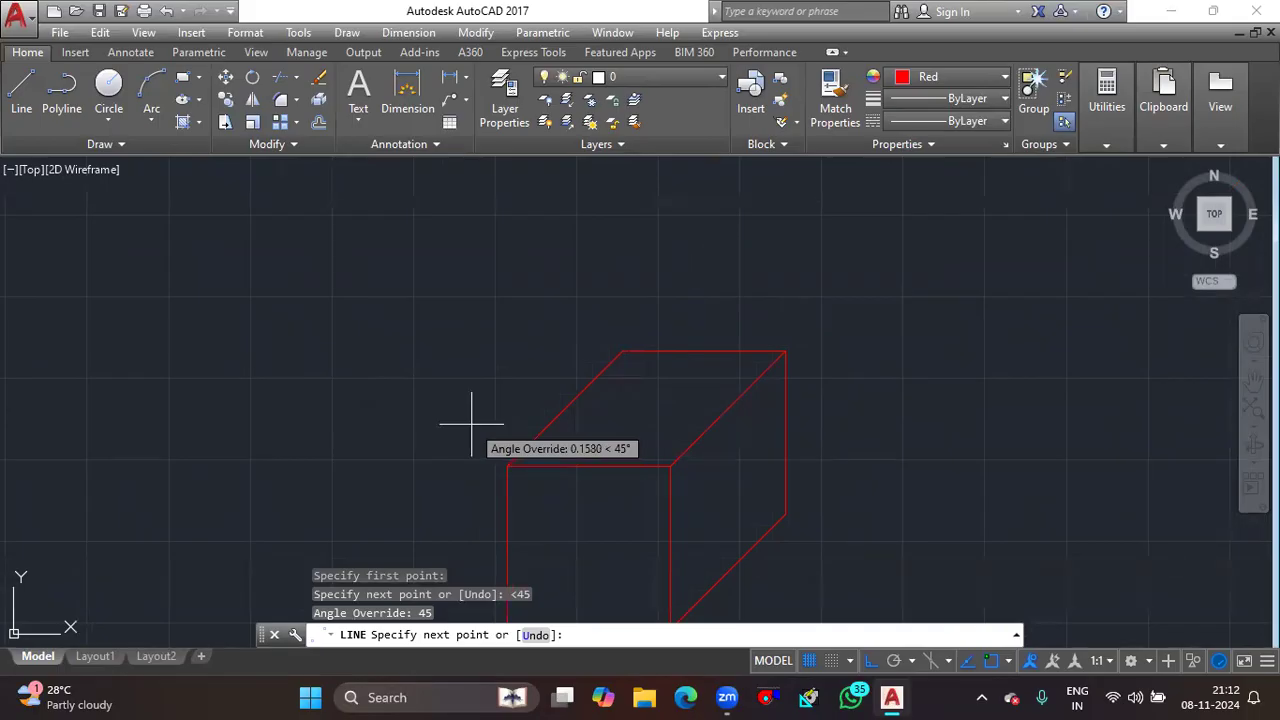
Try changing the angle override to <135 within the same line, and leave the command.
type("<1")
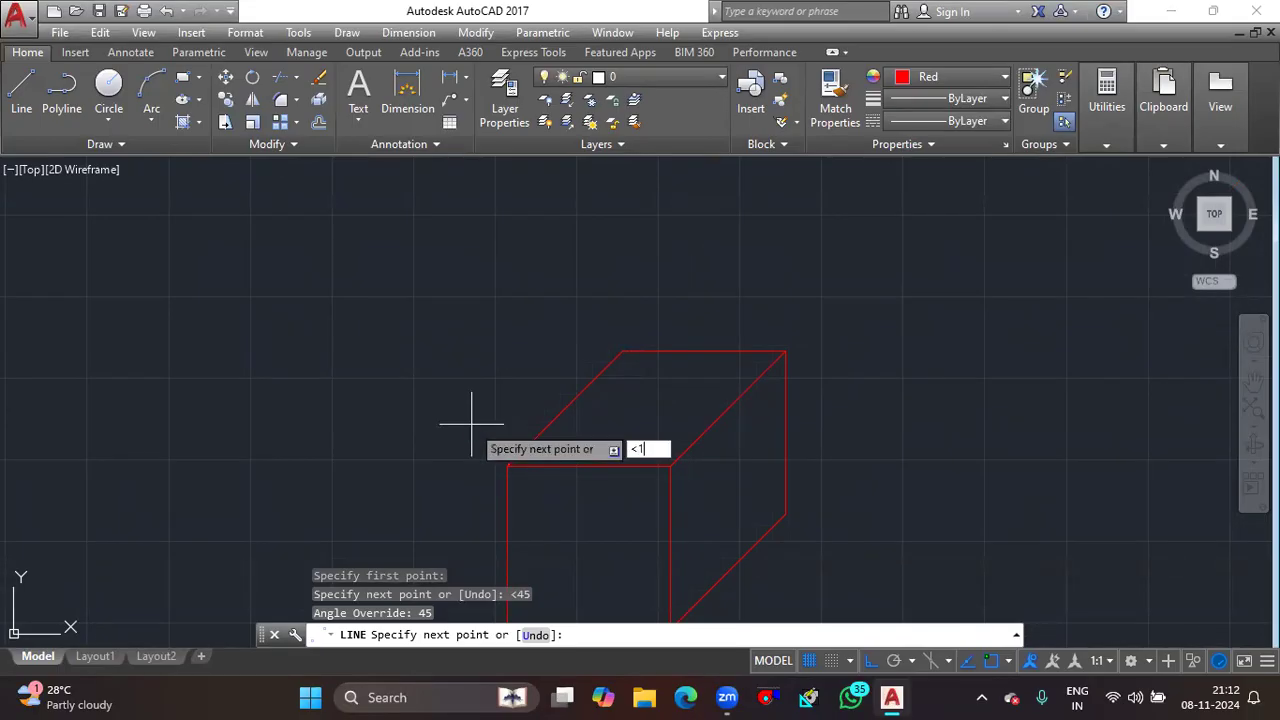
type("35")
key("Return")
key("Return")
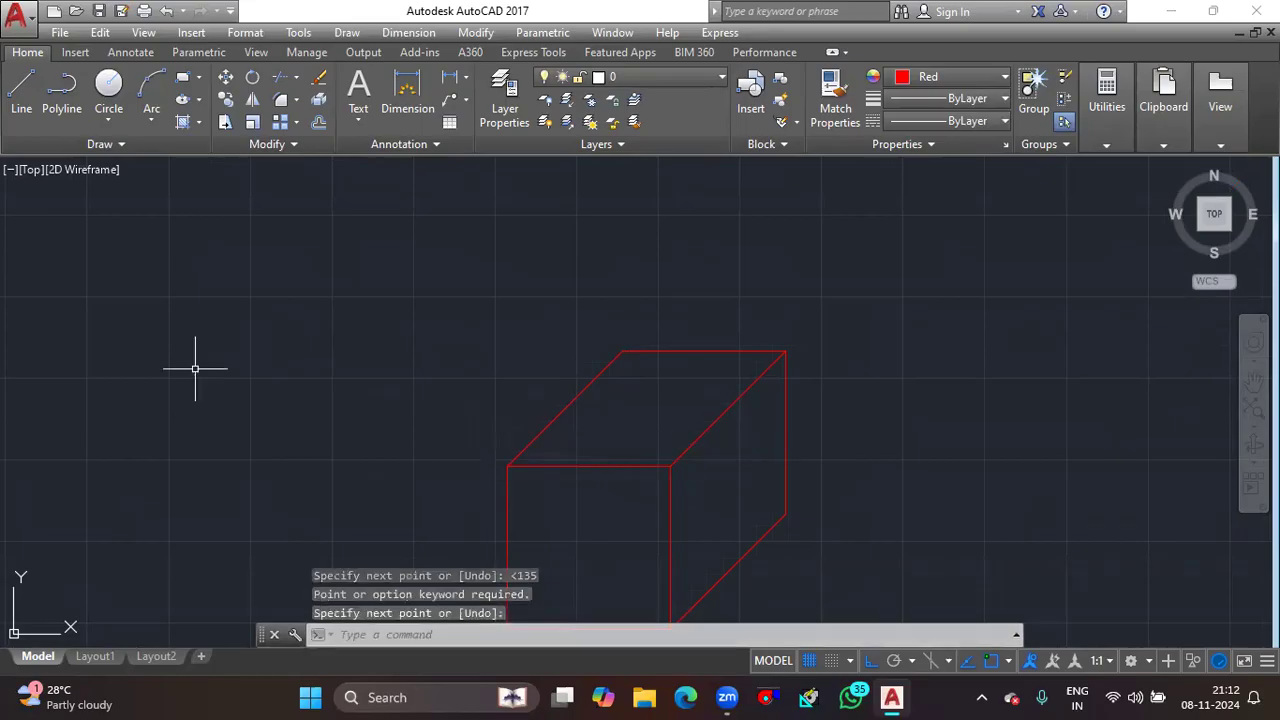
type("v")
key("Return")
key("Return")
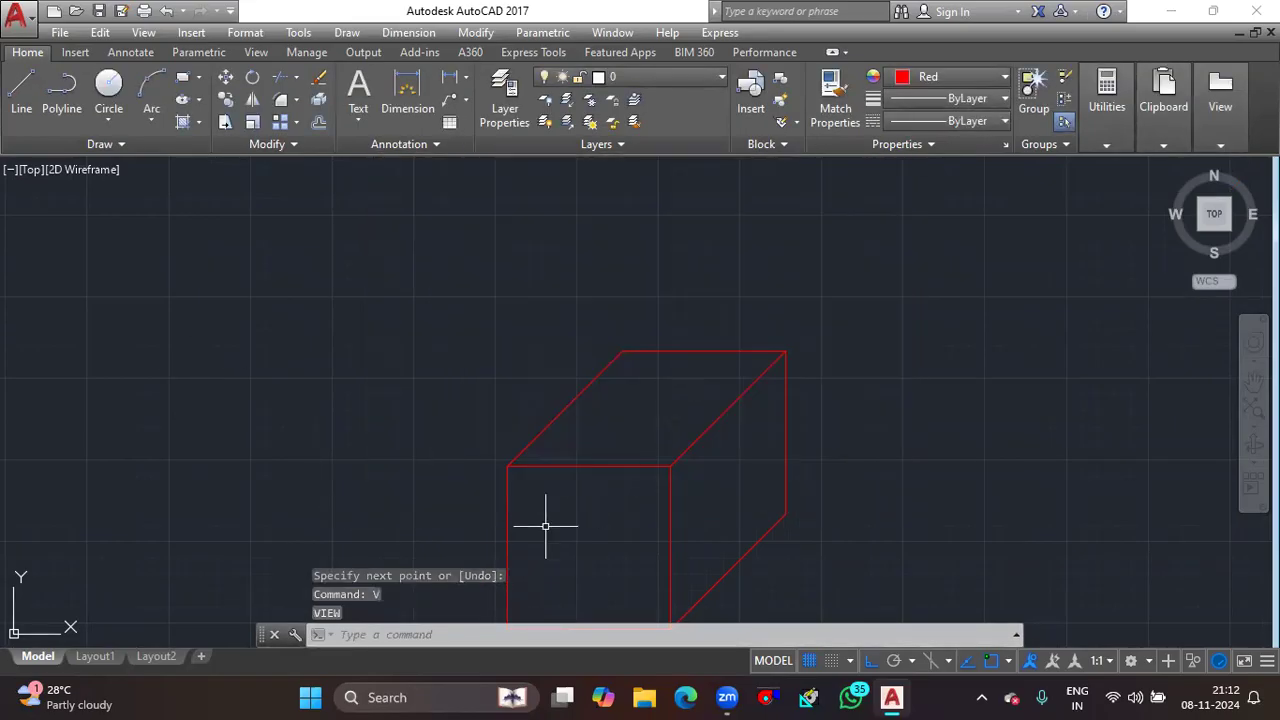
key("Return")
key("Return")
key("Return")
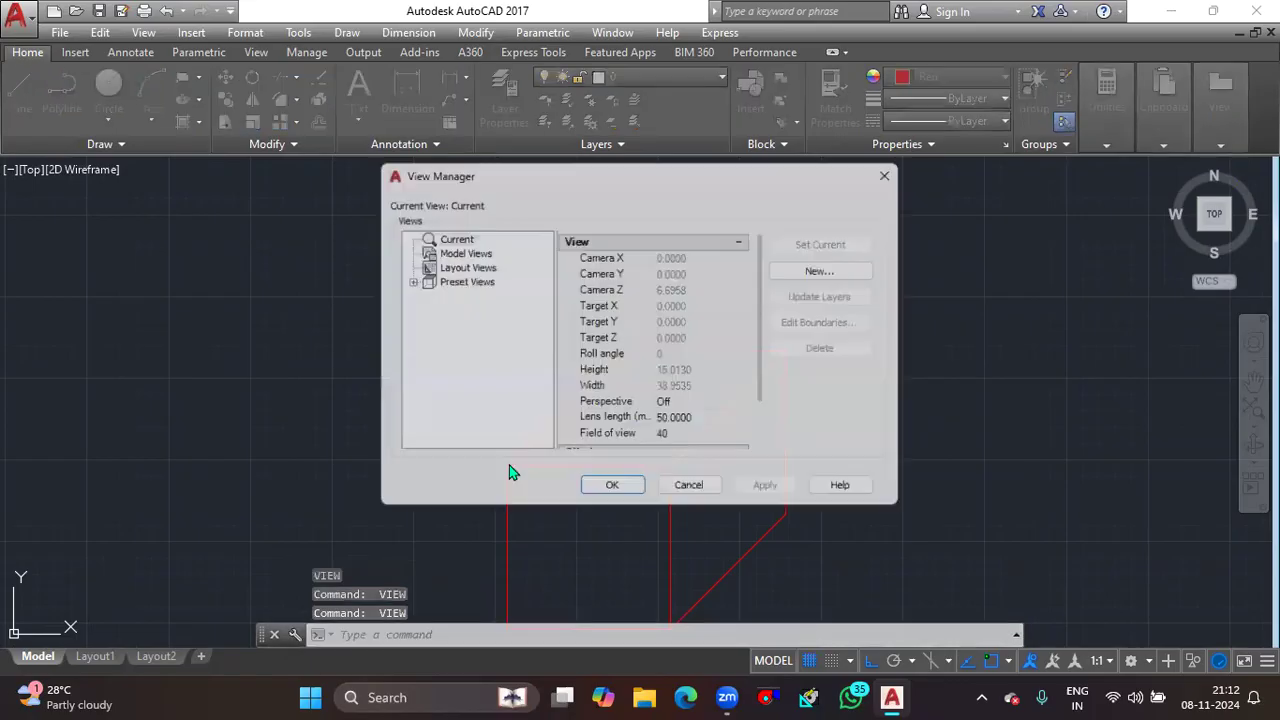
key("Return")
Draw a 5-unit line at <135 from the front square's upper-left corner.
type("l")
key("Return")
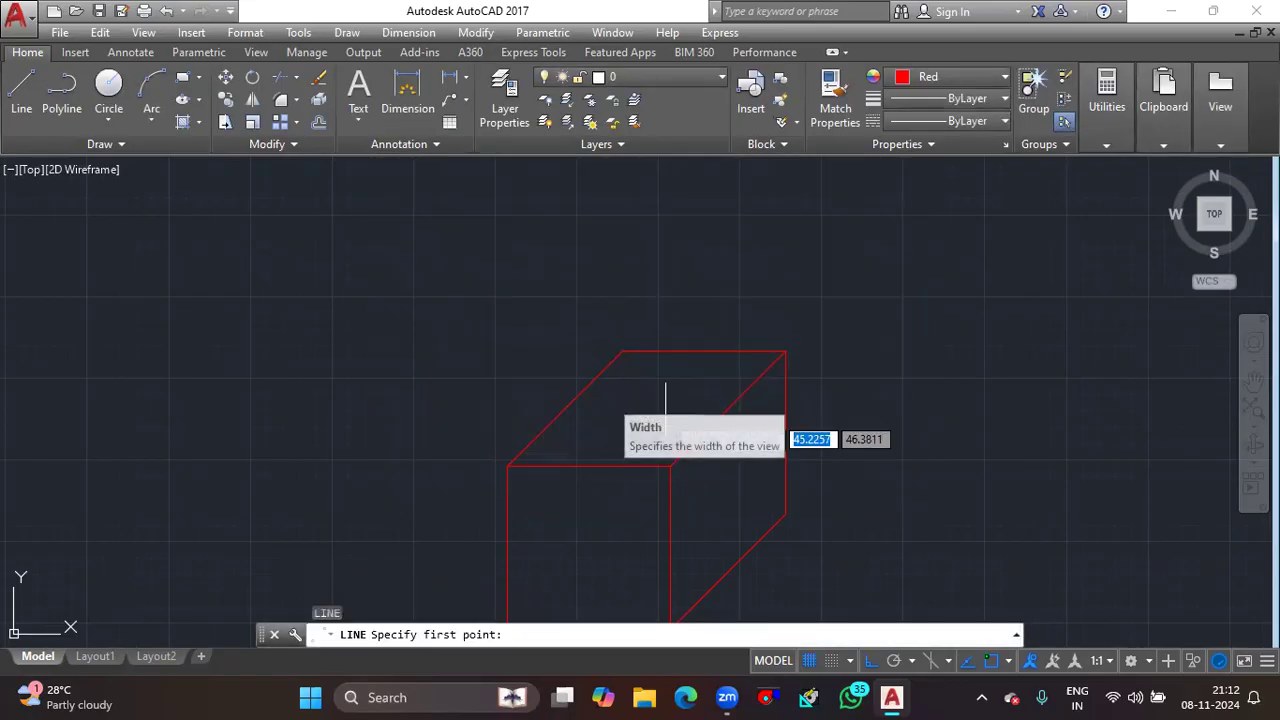
left_click(507, 466)
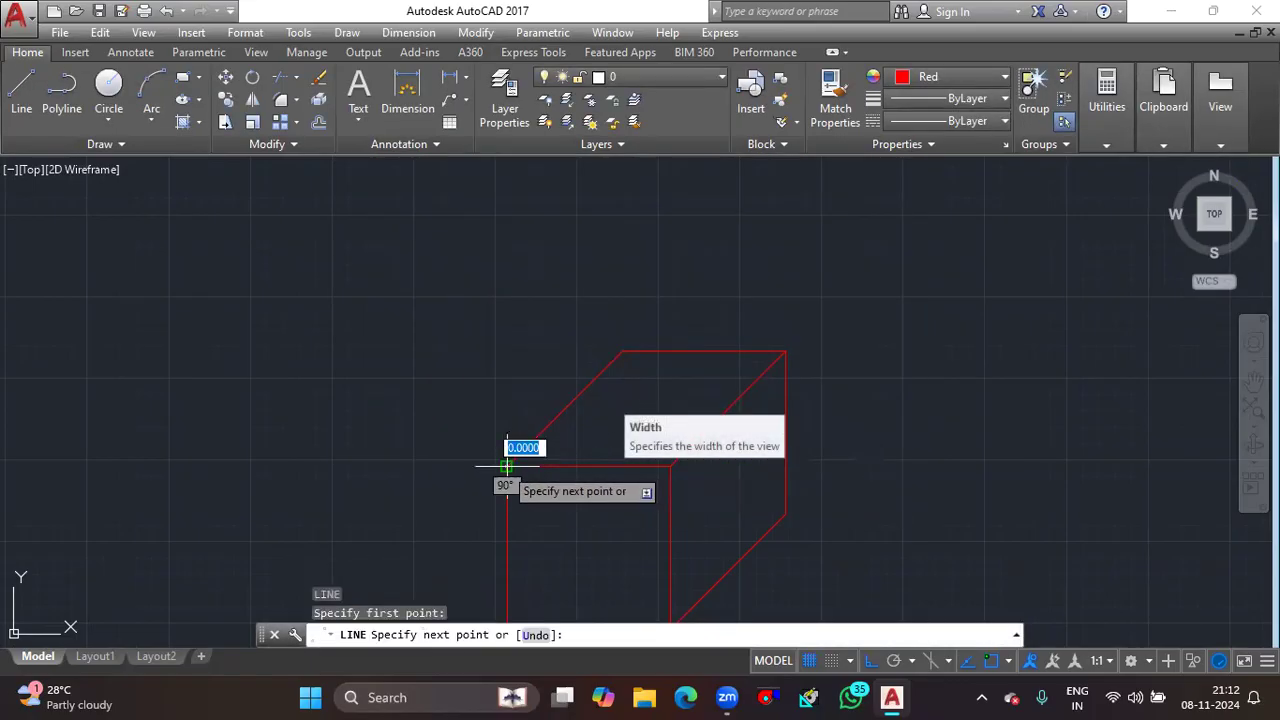
type("<")
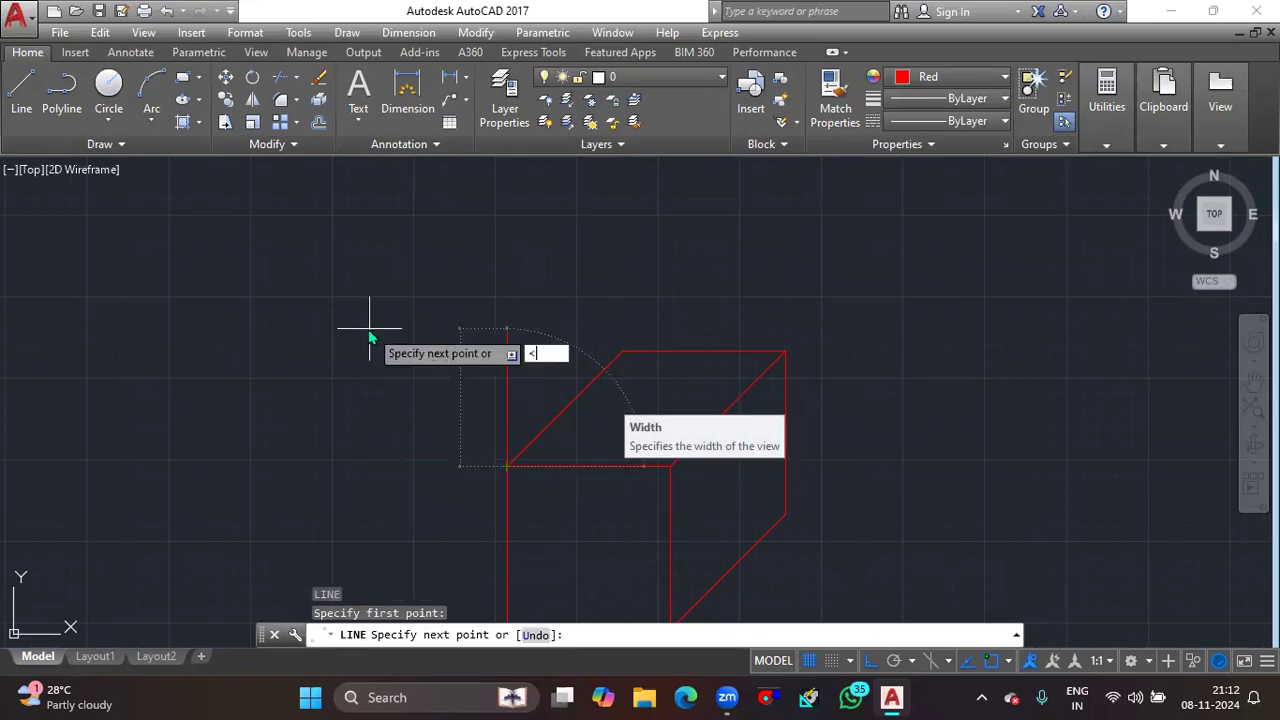
type("135")
key("Return")
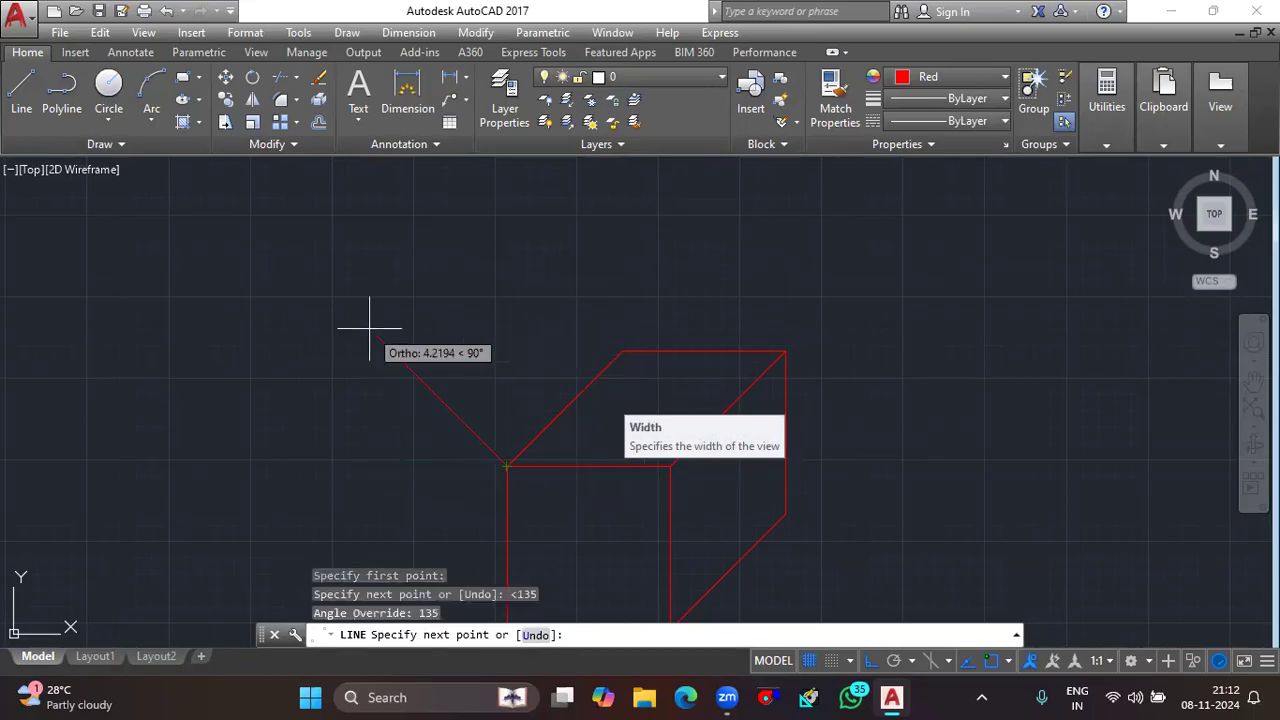
type("5")
key("Return")
Continue the line 5 units straight down and connect it to the front square's lower-left corner.
middle_click_drag(385, 447, 380, 229)
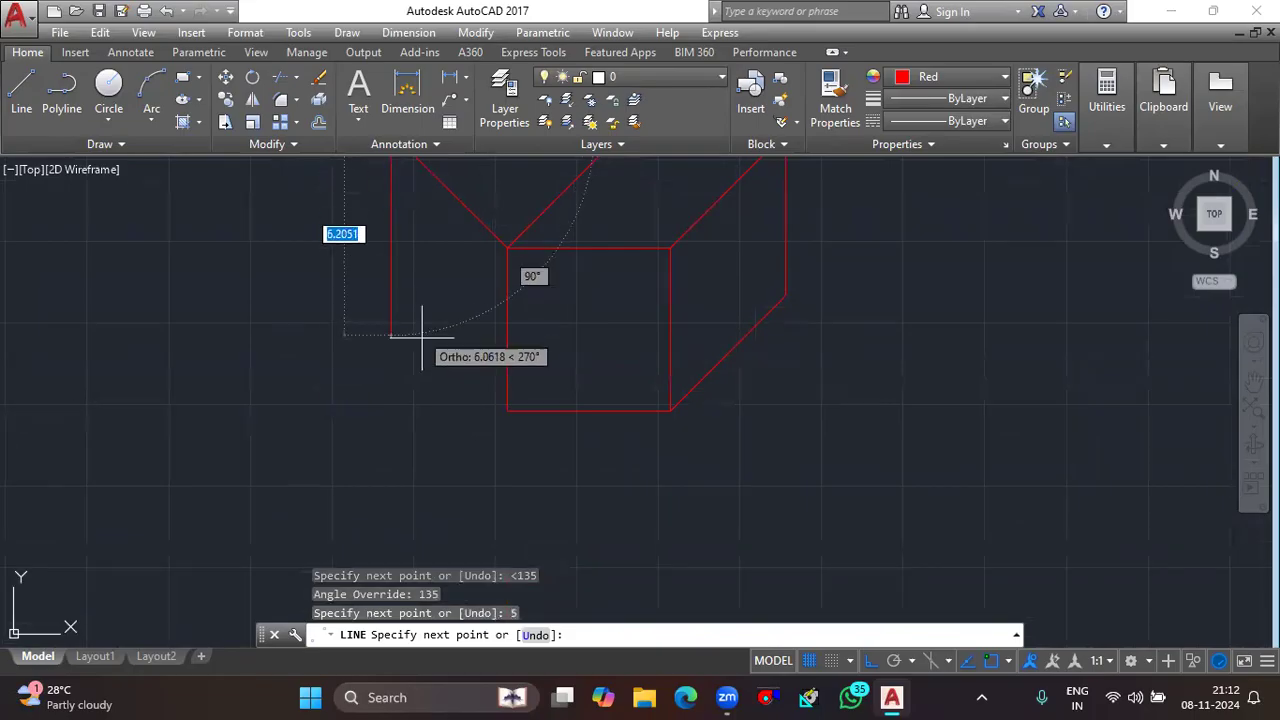
type("5")
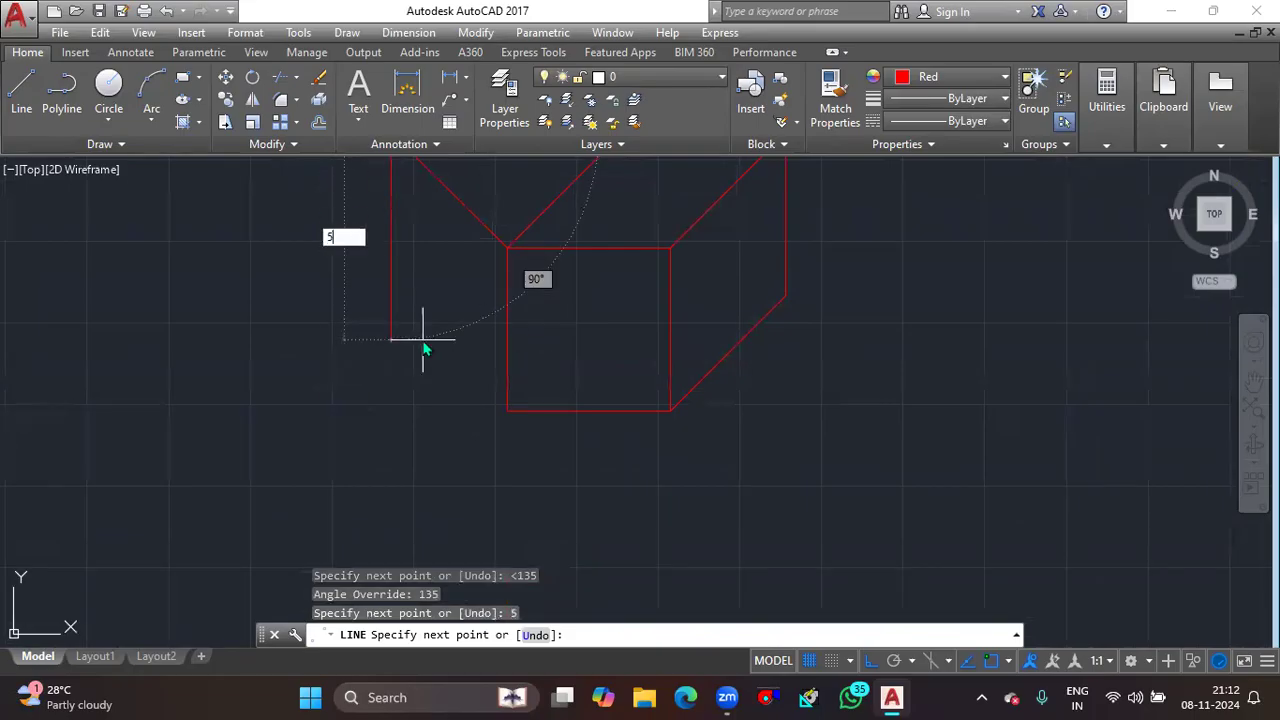
key("Return")
middle_click_drag(530, 395, 586, 530)
key("Return")
Draw a horizontal line from the left face's upper-left corner to the left end of the box's back top edge.
key("Return")
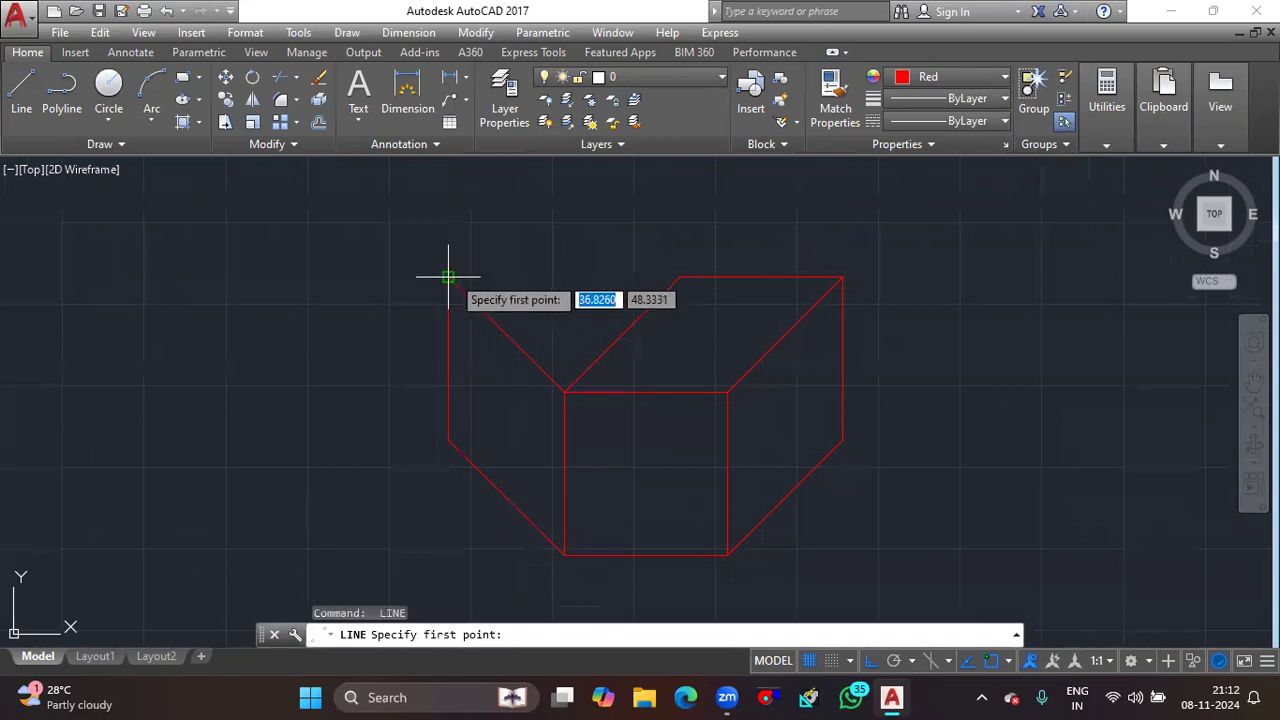
left_click(448, 277)
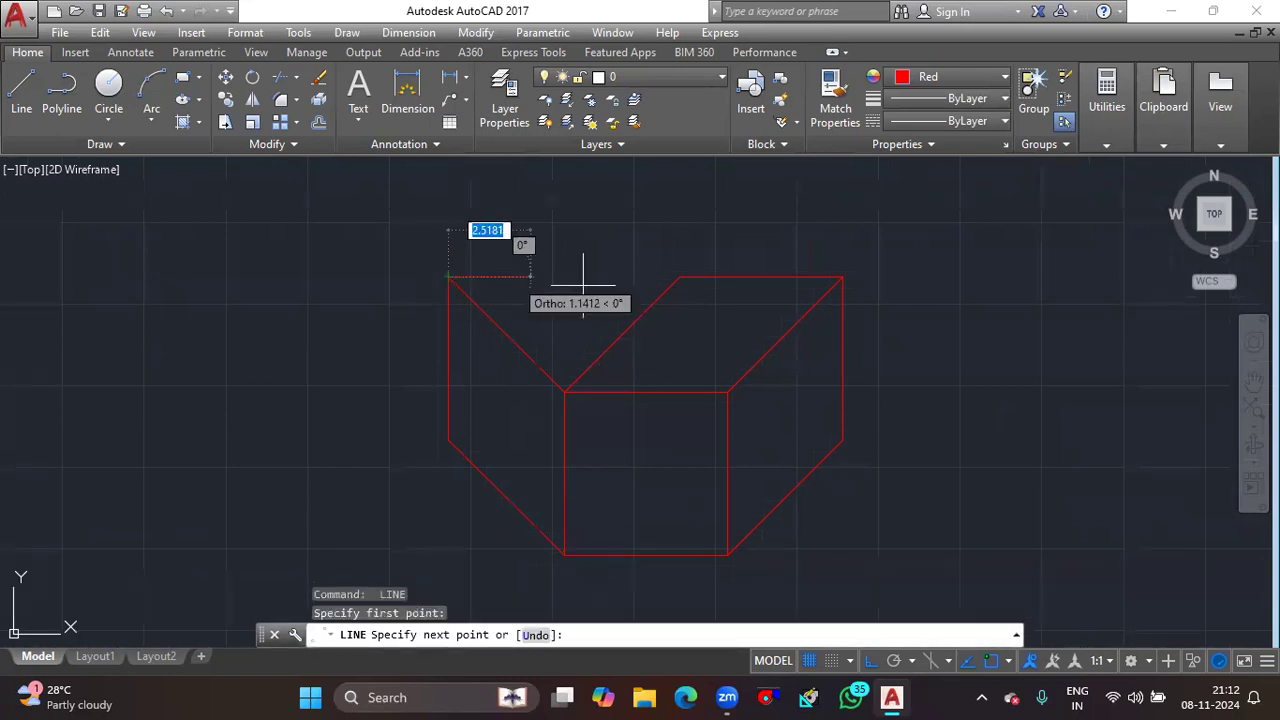
left_click(680, 277)
key("Escape")
scroll(780, 297, "down", 4)
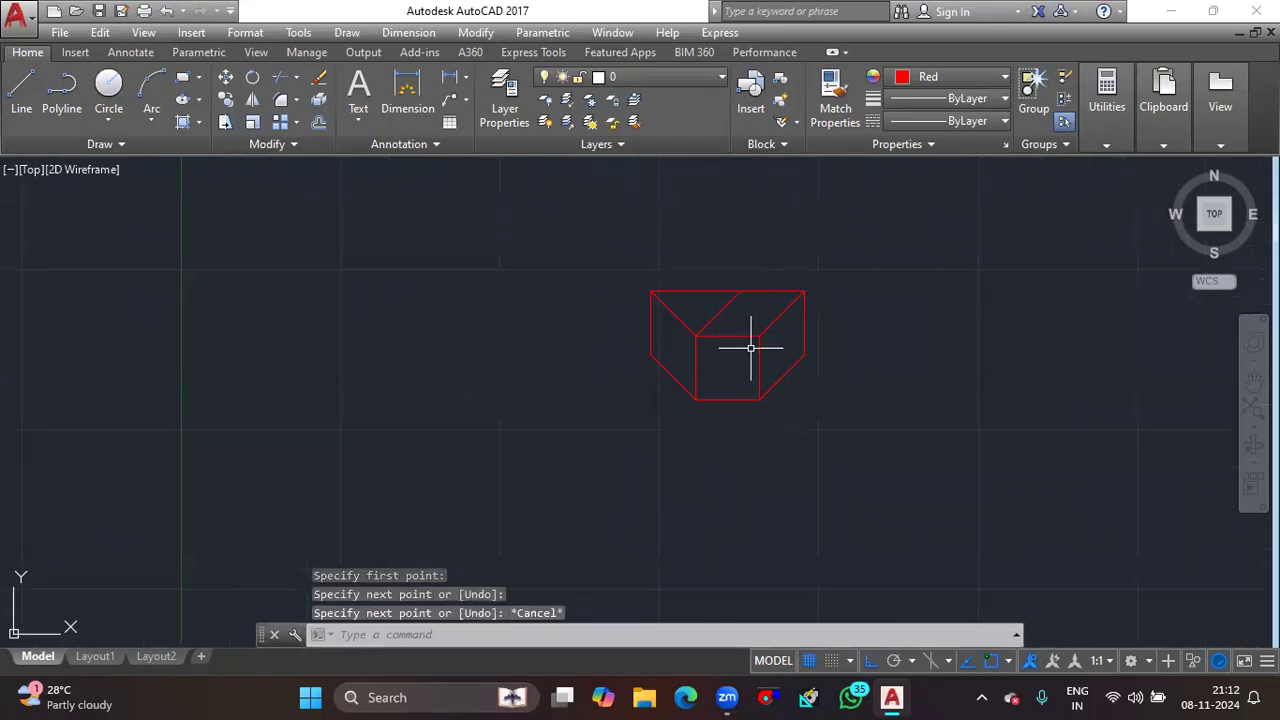
scroll(749, 371, "down", 2)
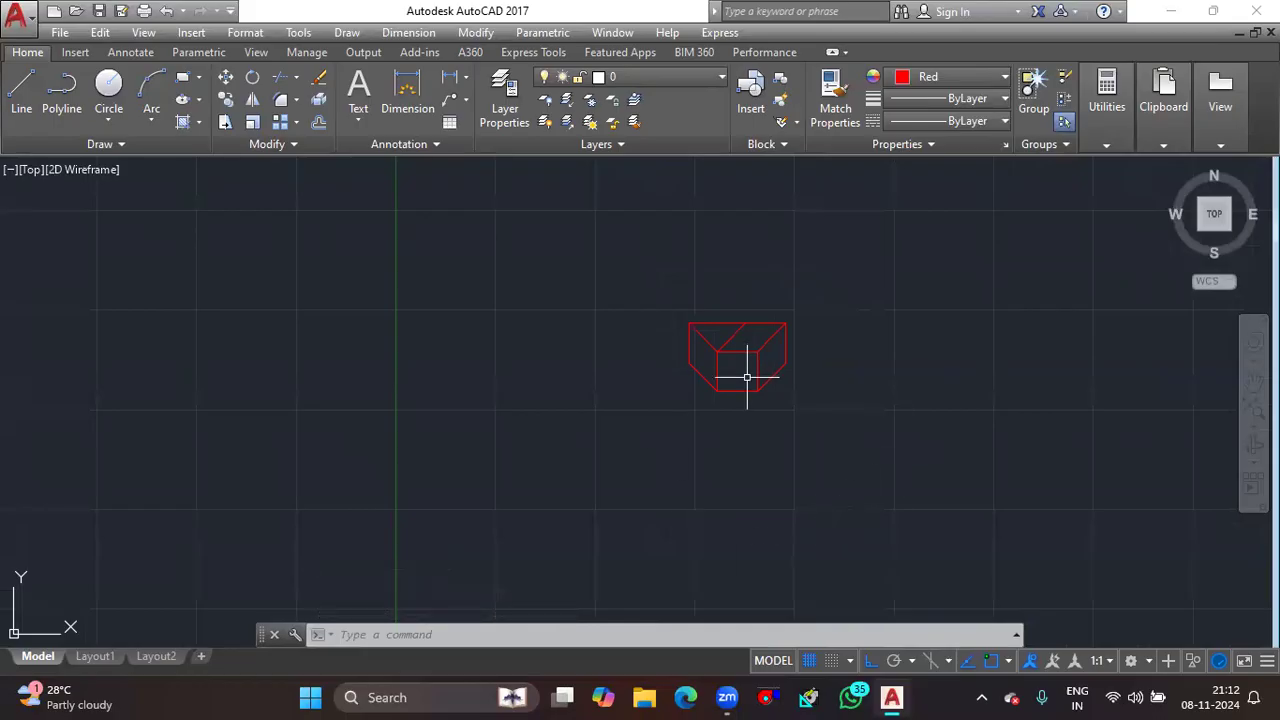
mouse_move(745, 372)
middle_mouse_down()
mouse_move(726, 396)
mouse_move(690, 402)
middle_mouse_up()
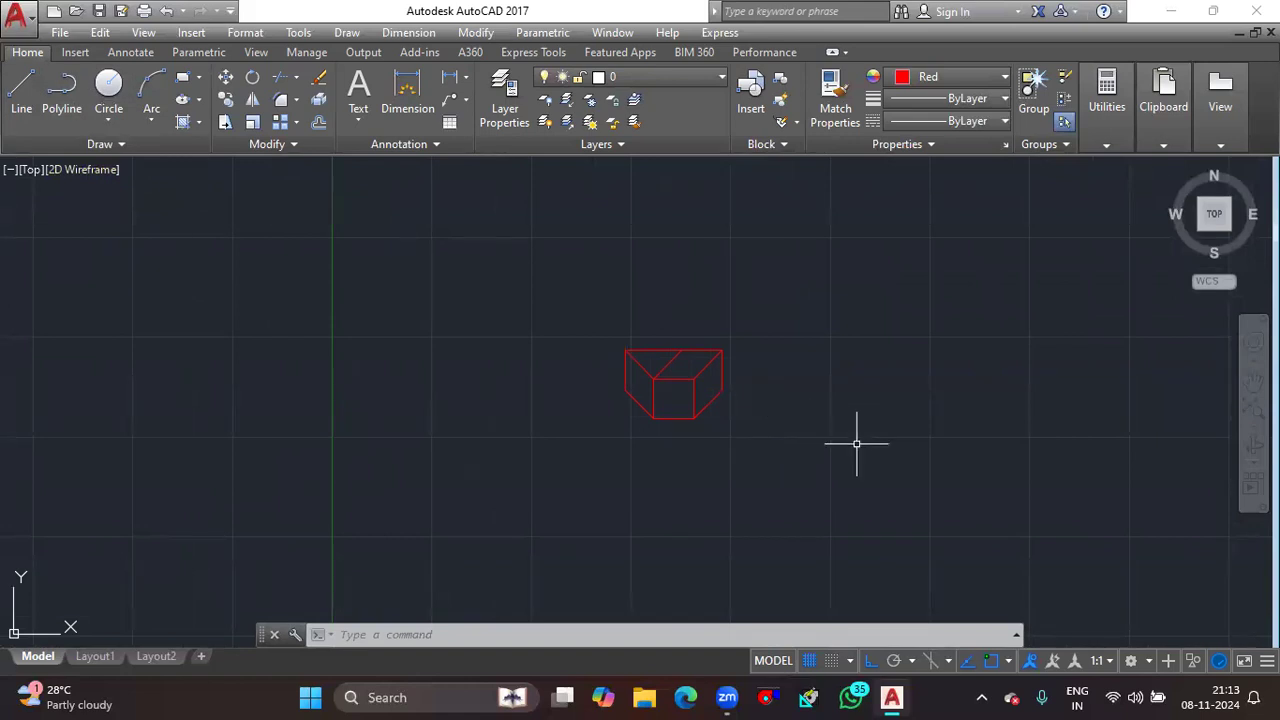
type("<")
key("BackSpace")
key("Escape")
key("Escape")
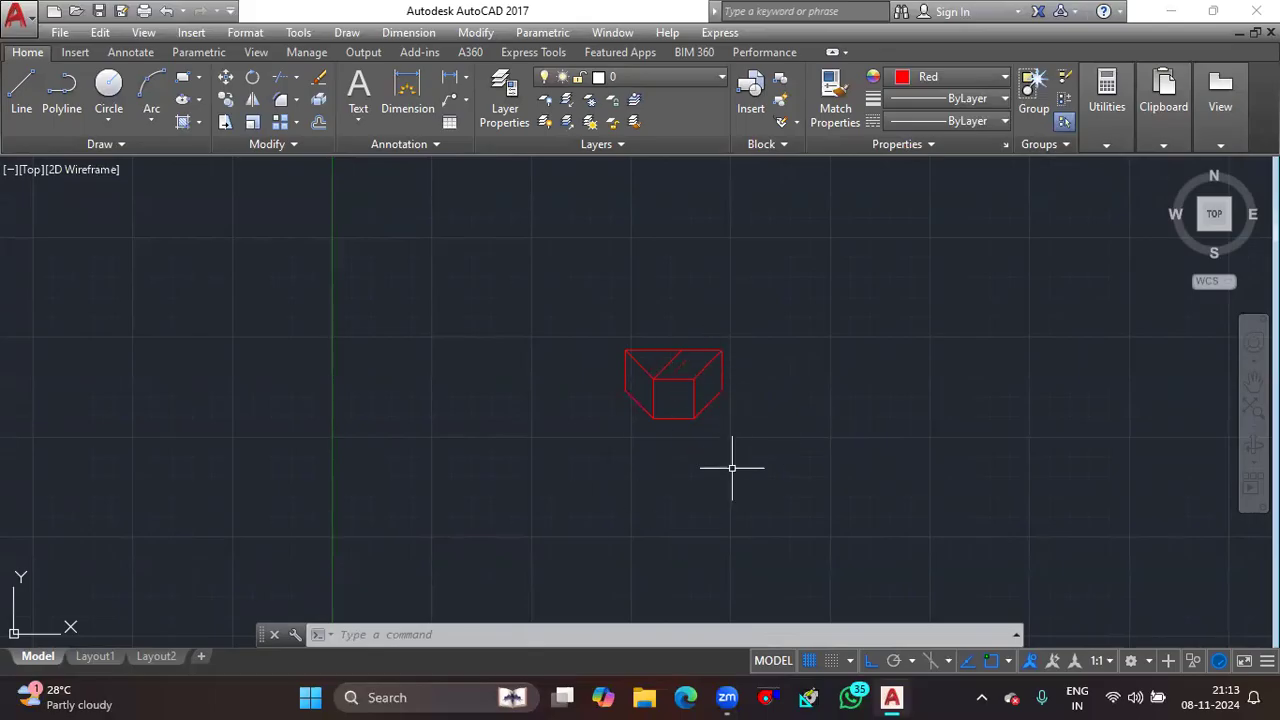
Draw a square-wave chain of seven connected line segments below the box, starting with a downward segment about 5 units long.
middle_click_drag(599, 471, 586, 431)
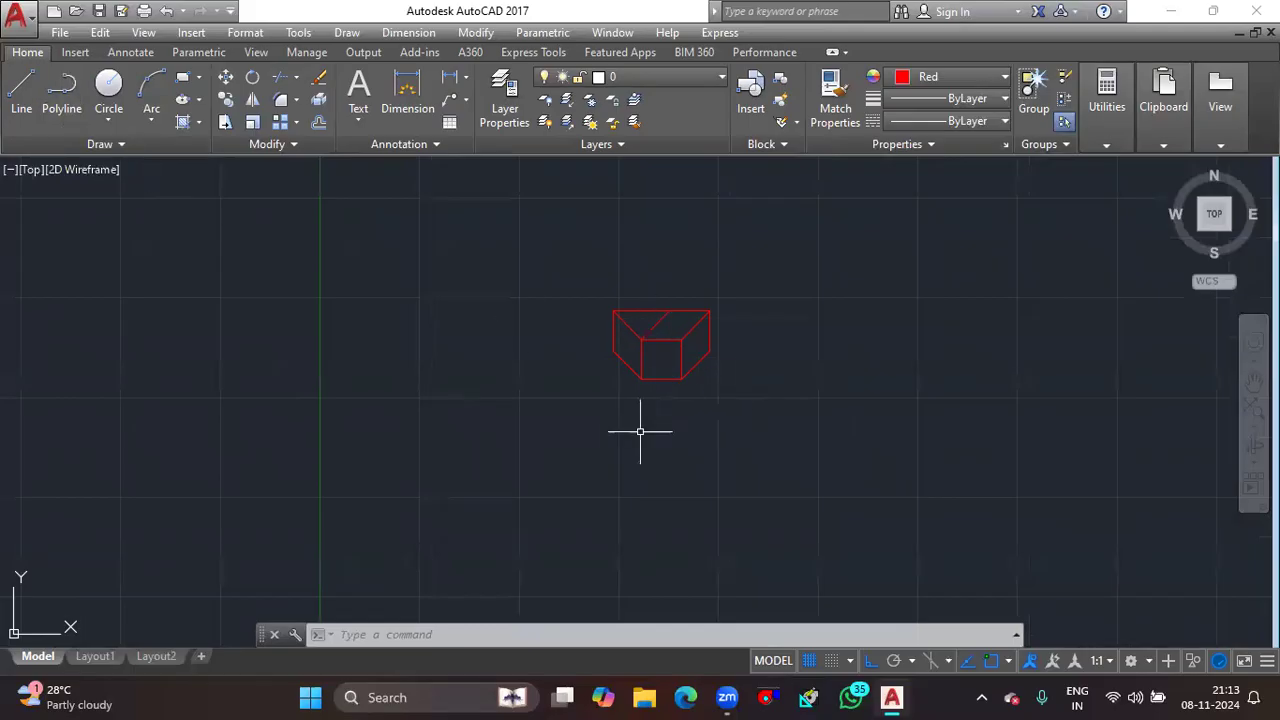
type("l")
key("Return")
scroll(620, 440, "up", 4)
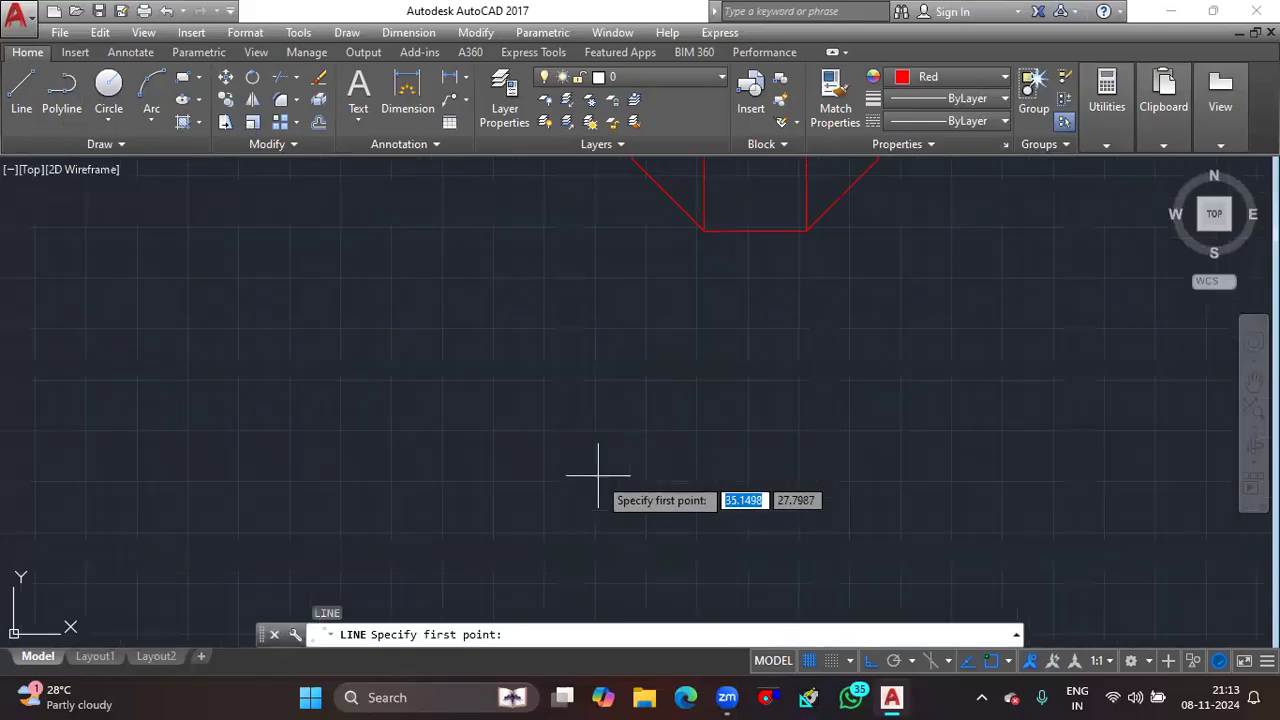
left_click(472, 366)
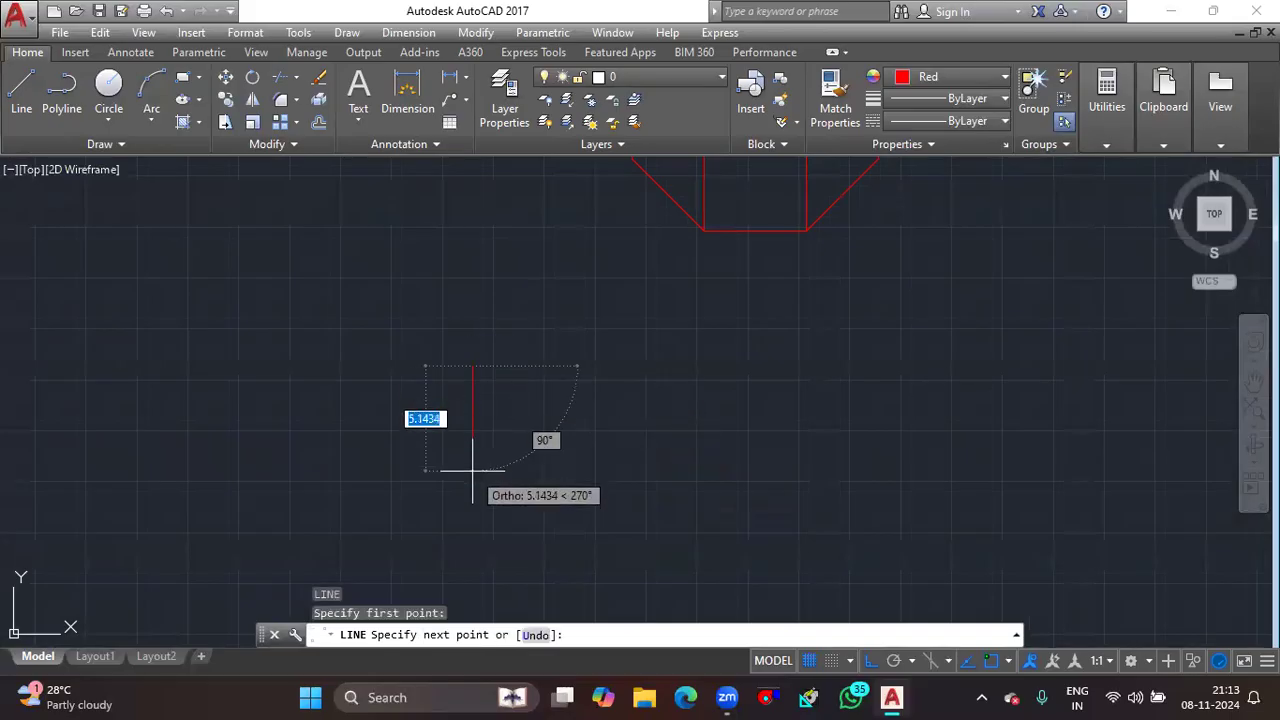
left_click(472, 470)
left_click(580, 470)
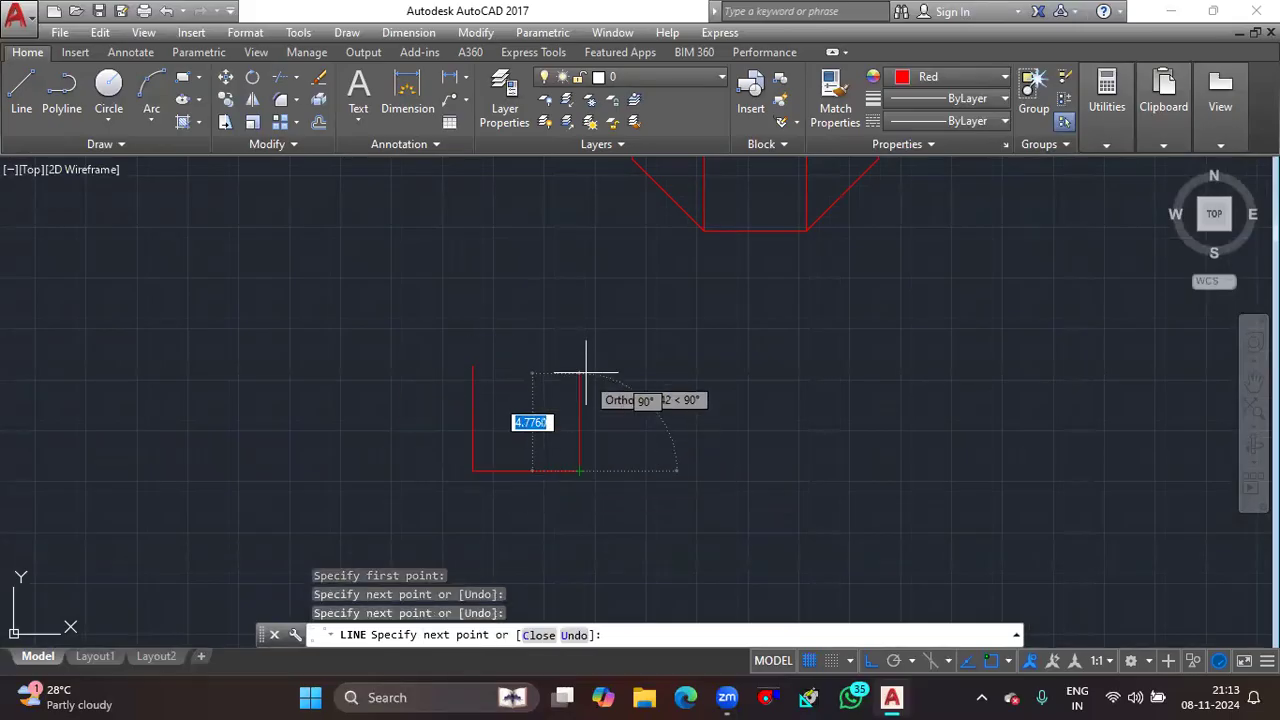
left_click(580, 366)
left_click(688, 366)
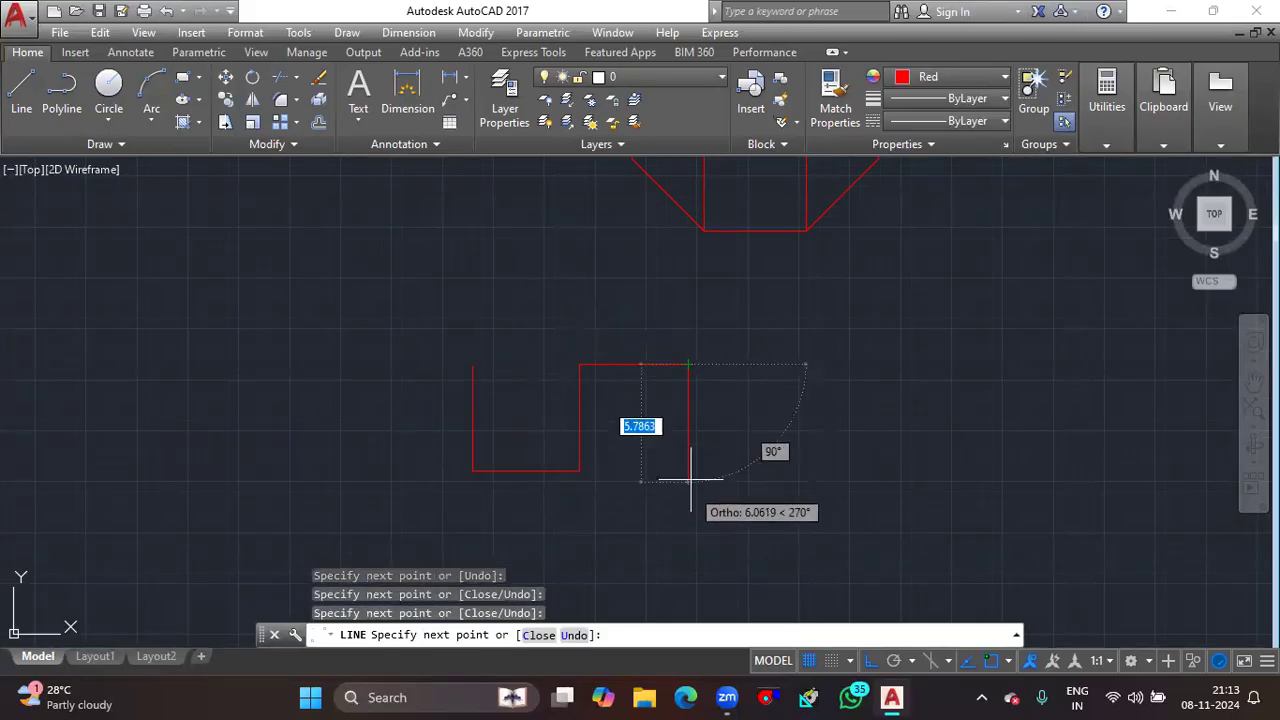
left_click(688, 470)
left_click(779, 470)
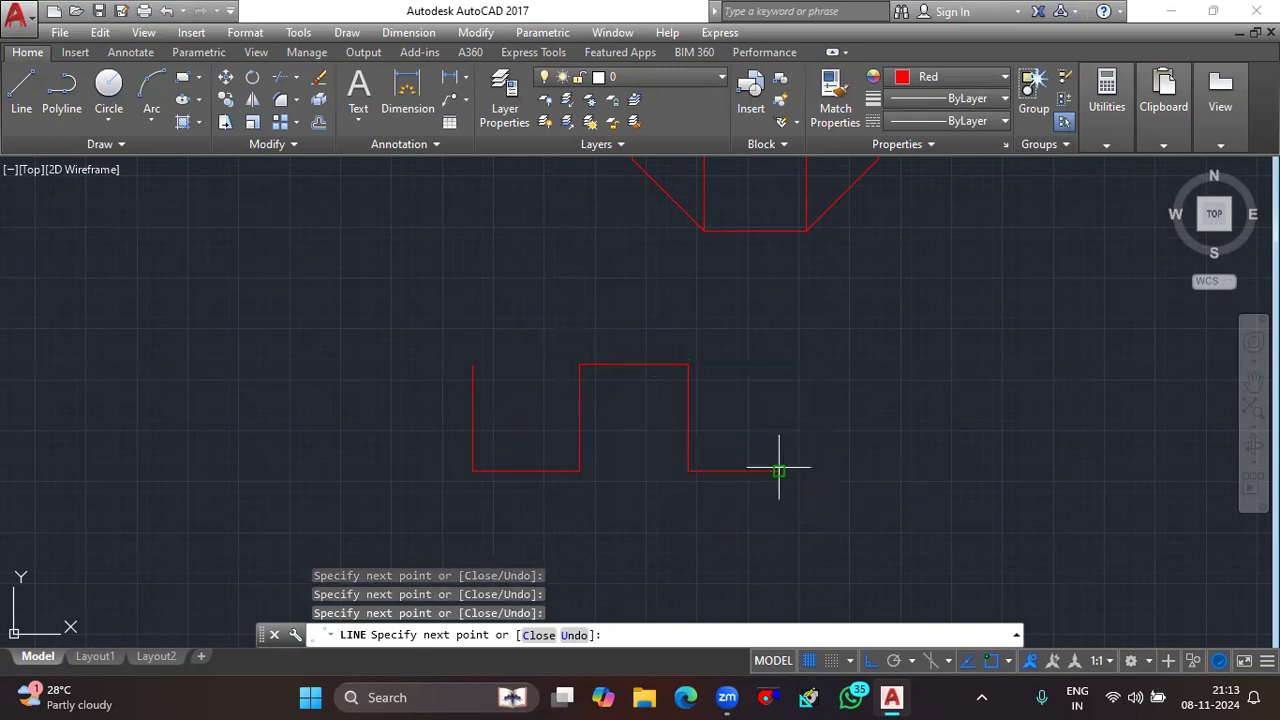
left_click(778, 343)
key("Escape")
scroll(740, 440, "down", 2)
scroll(762, 410, "down", 2)
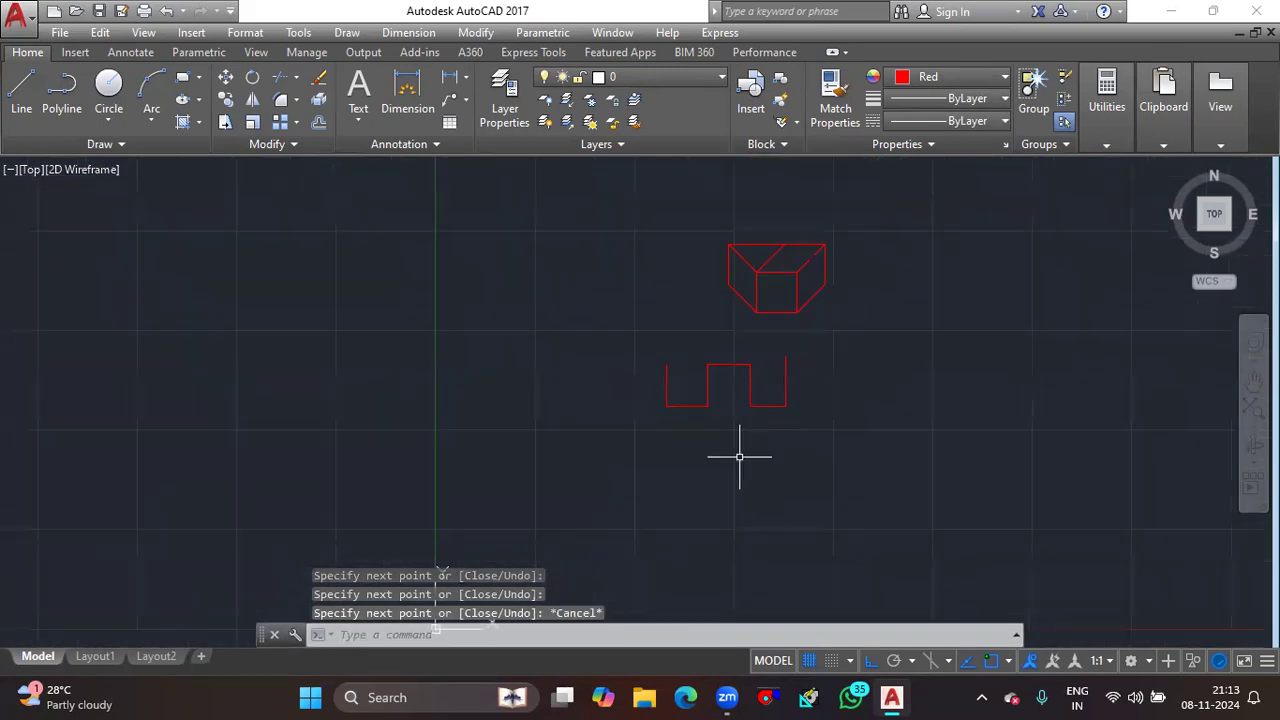
Start a polyline below the square-wave lines with one segment straight down and one to the right.
type("p")
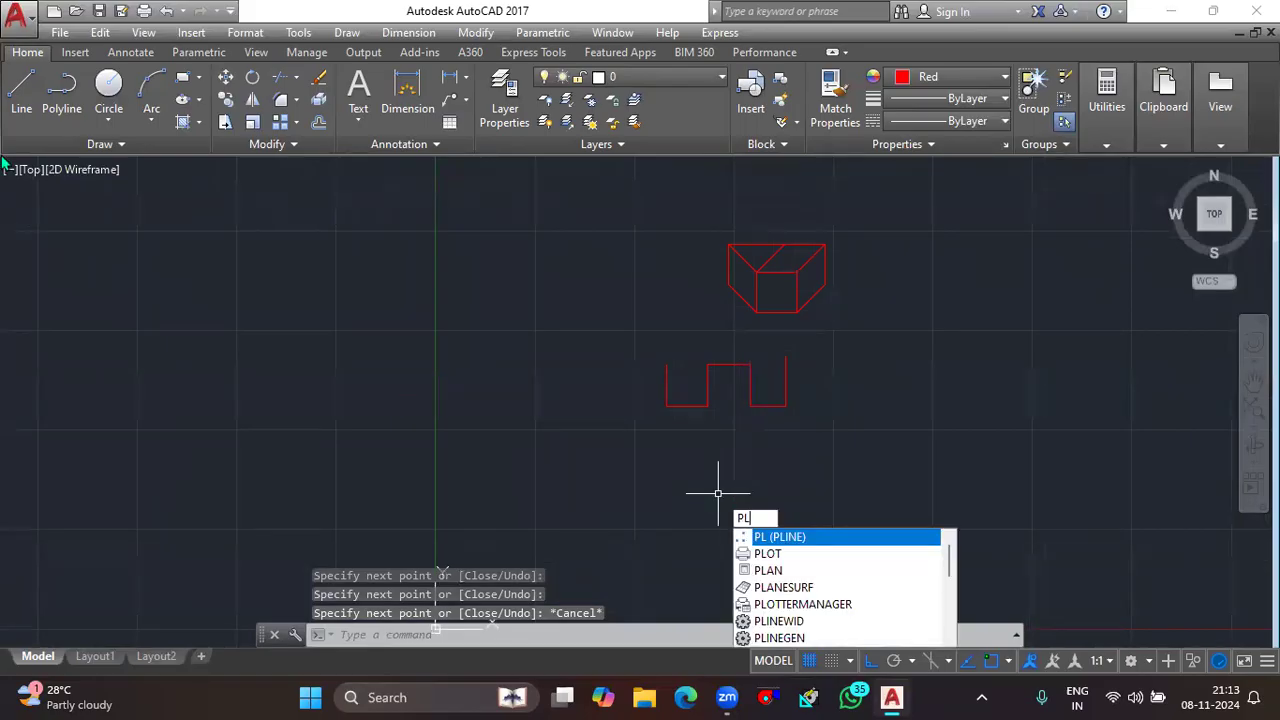
key("Return")
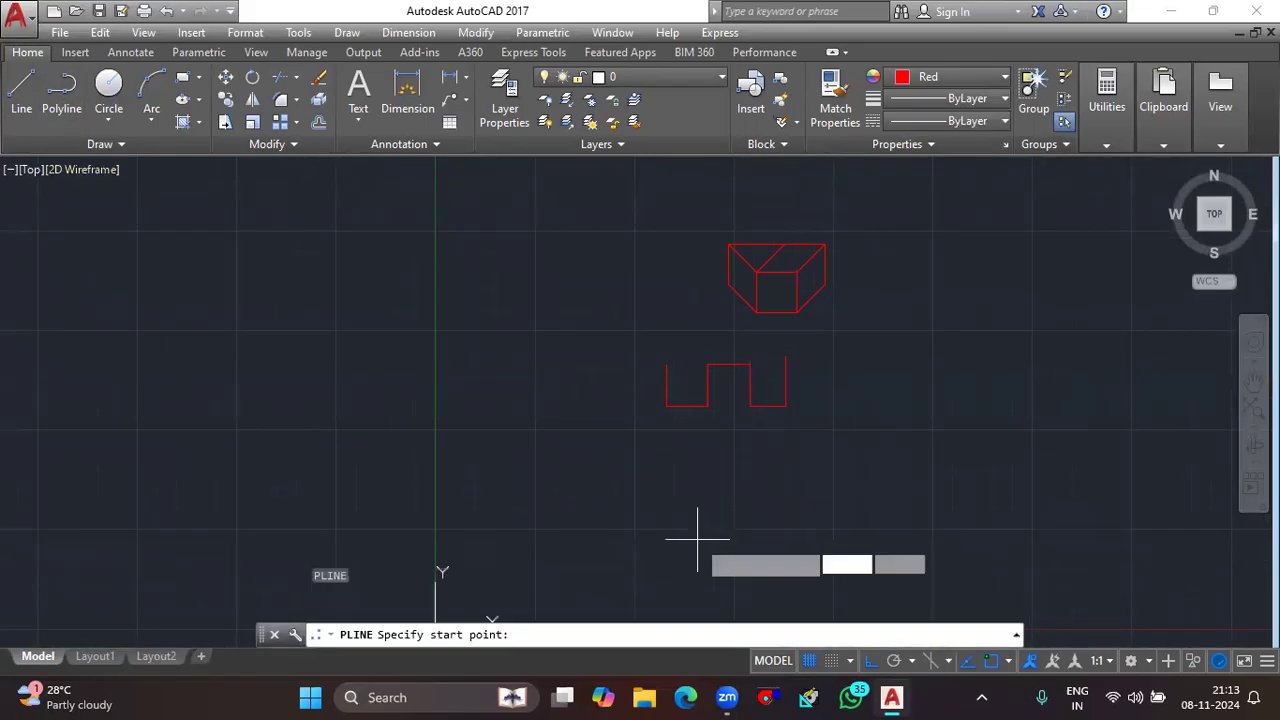
scroll(664, 458, "up", 2)
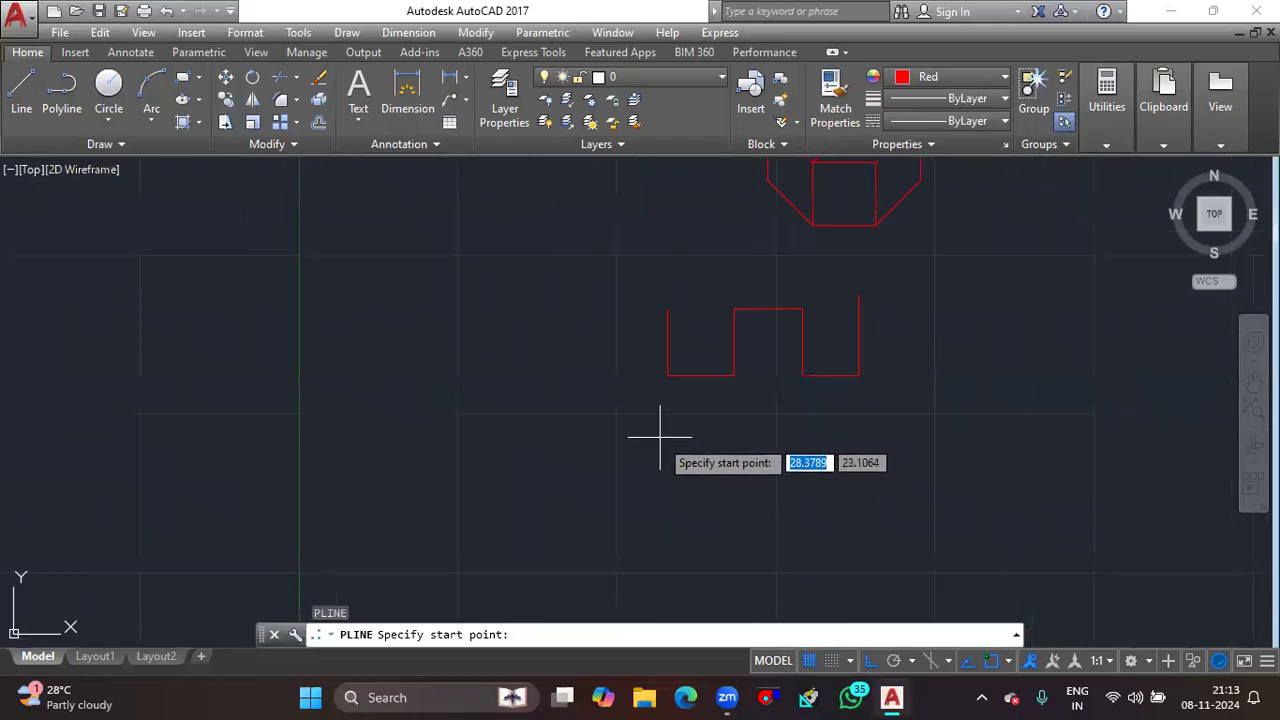
left_click(660, 436)
left_click(660, 528)
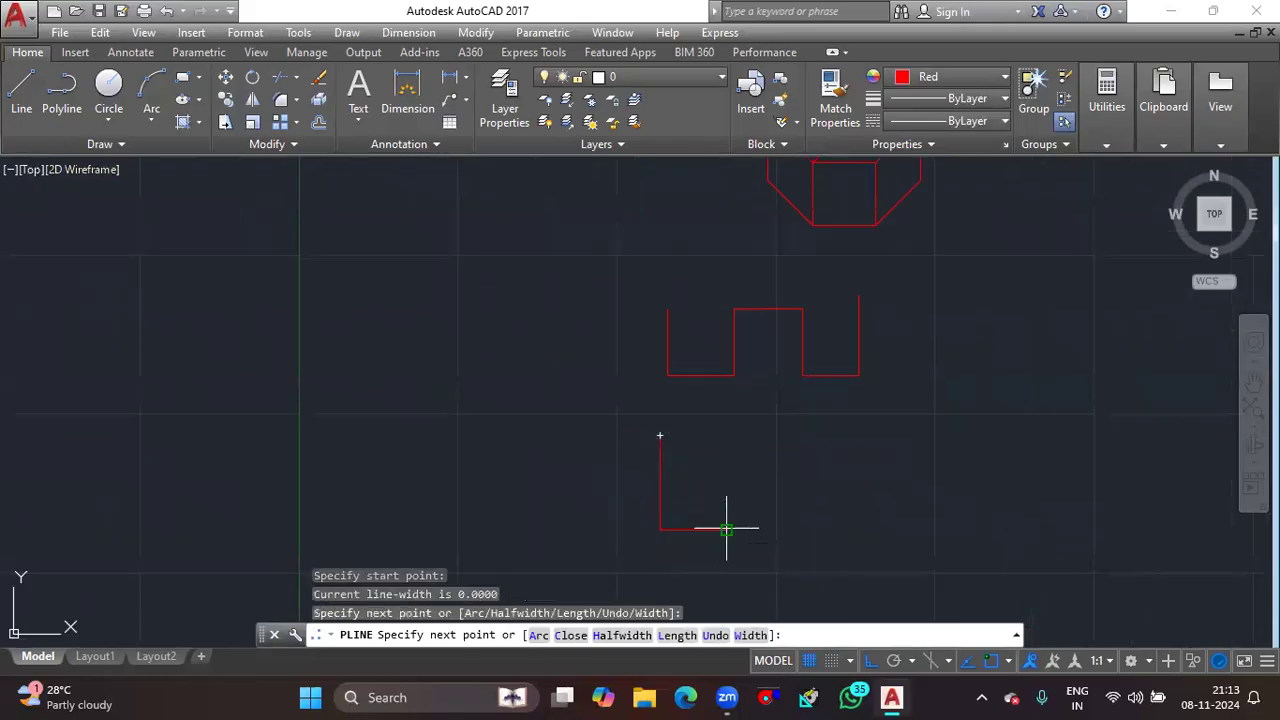
Complete the square-wave polyline below the existing line figure with alternating horizontal and vertical segments, ending on a vertical one.
left_click(726, 528)
left_click(726, 436)
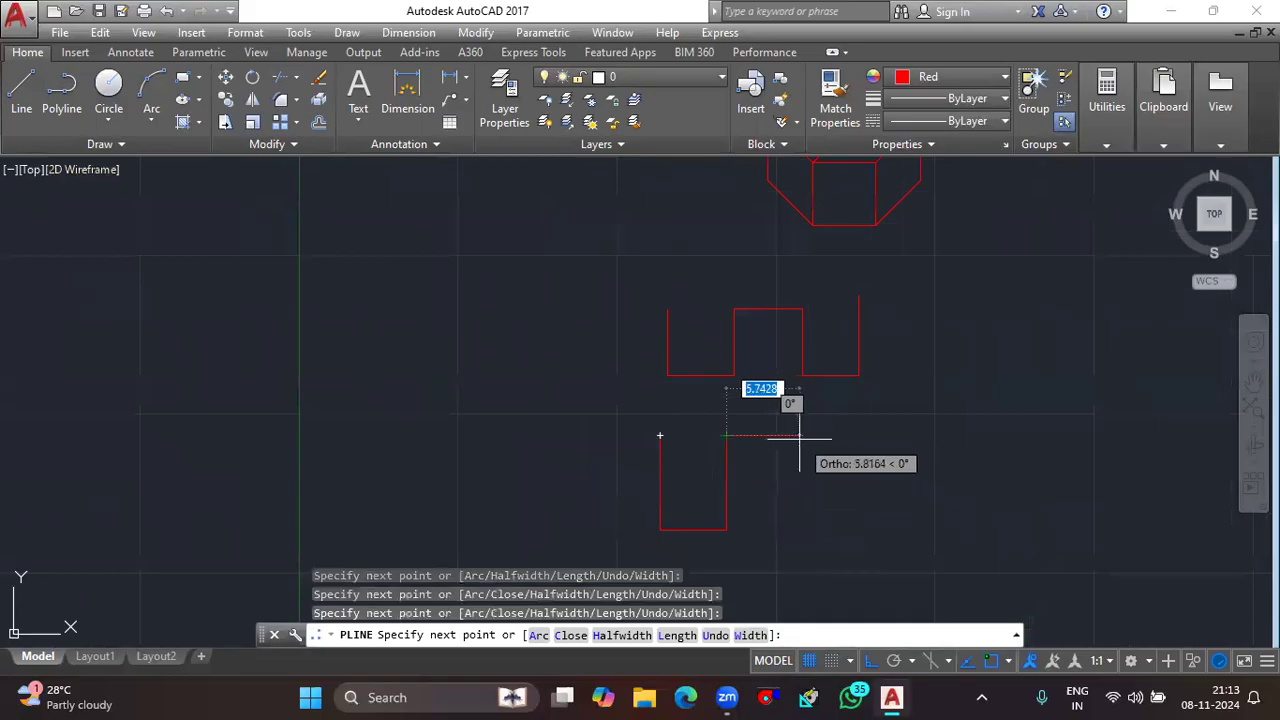
left_click(799, 436)
left_click(799, 528)
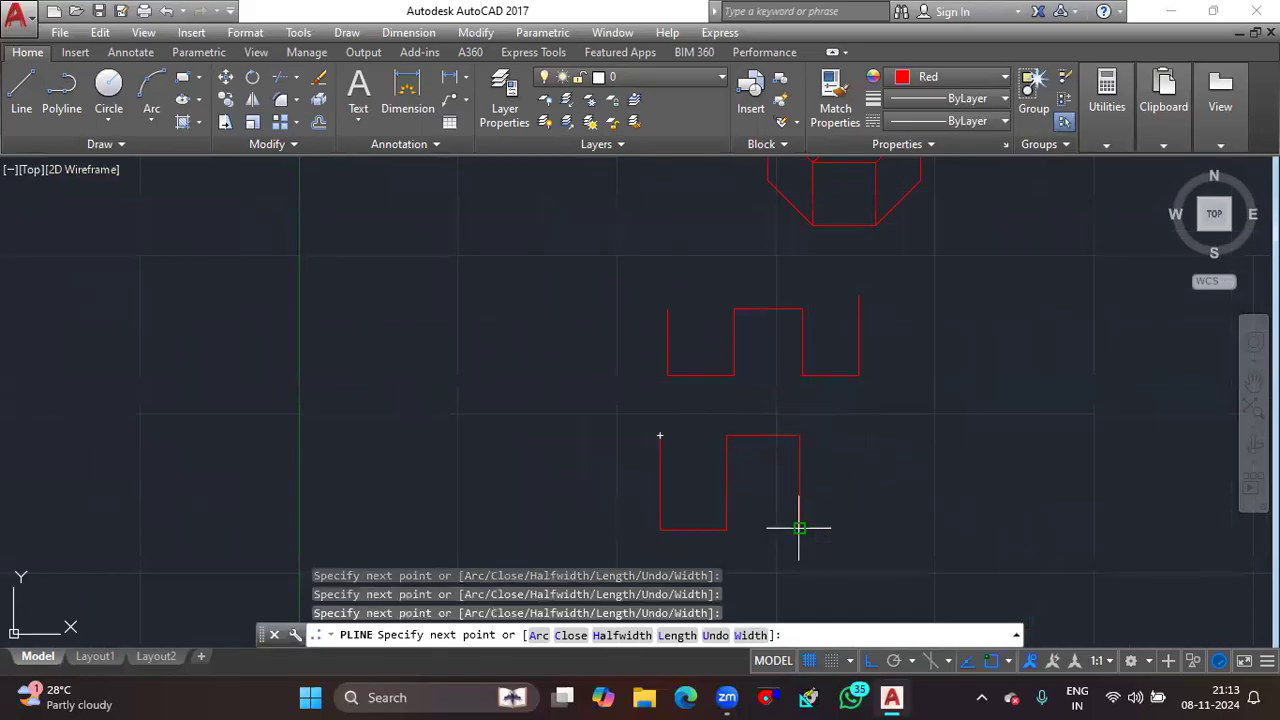
left_click(864, 528)
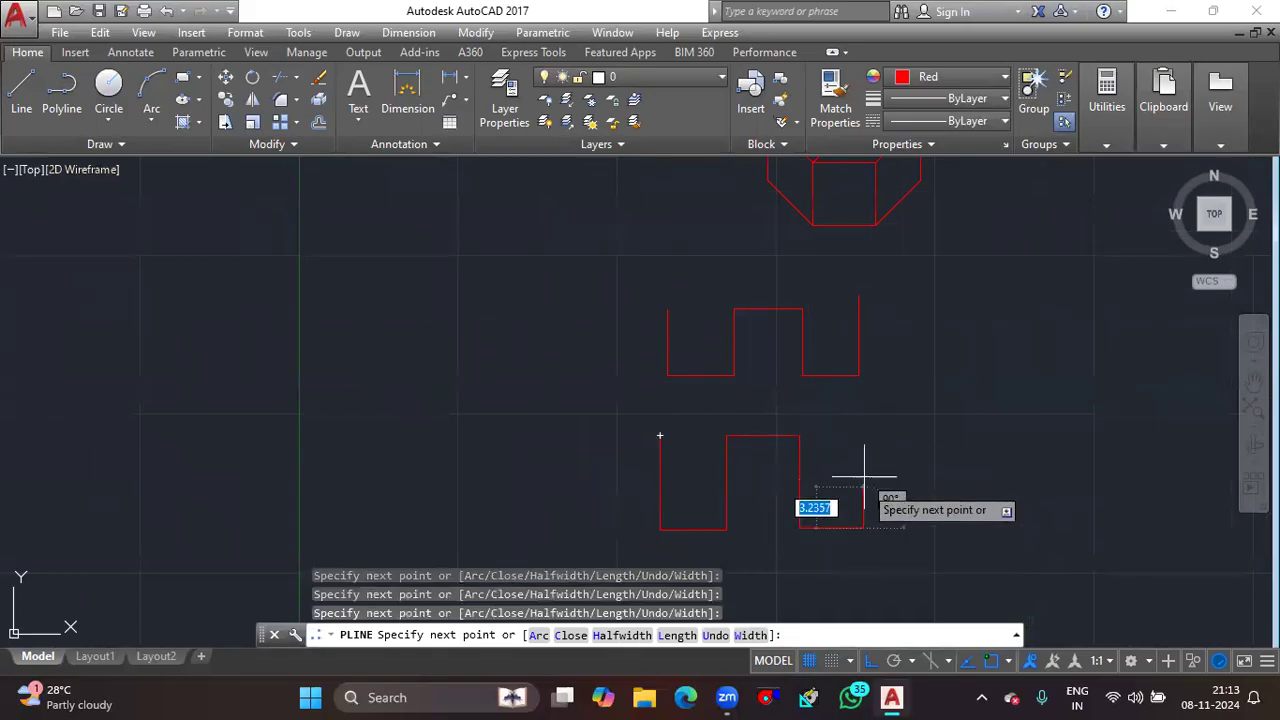
left_click(864, 436)
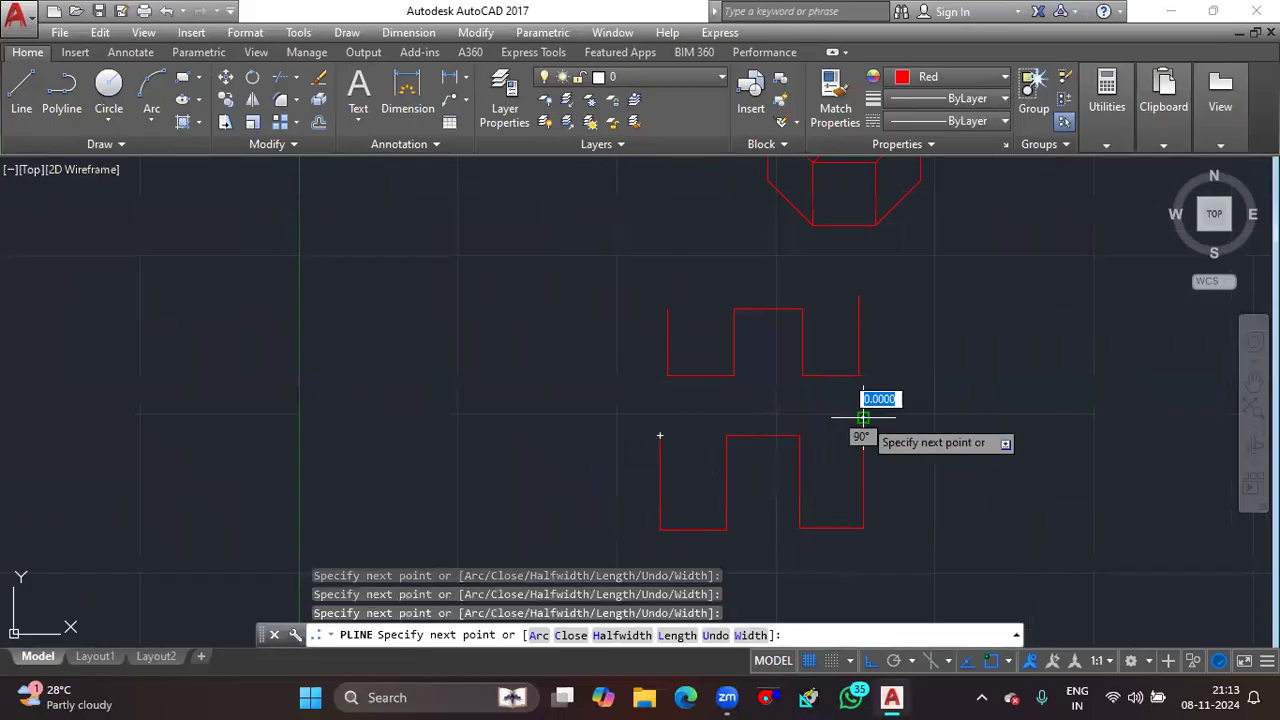
key("Escape")
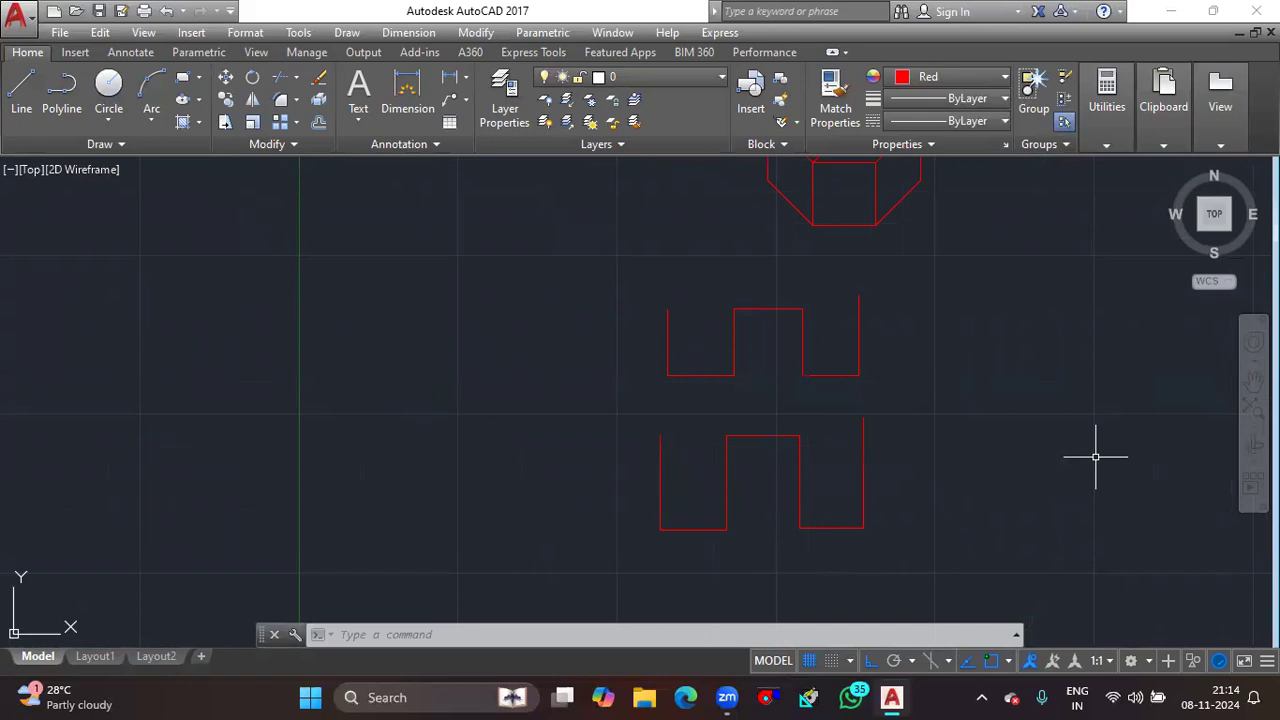
Compare the figure made of separate lines with the polyline below it by inspecting one line and selecting the polyline.
middle_click_drag(909, 463, 937, 423)
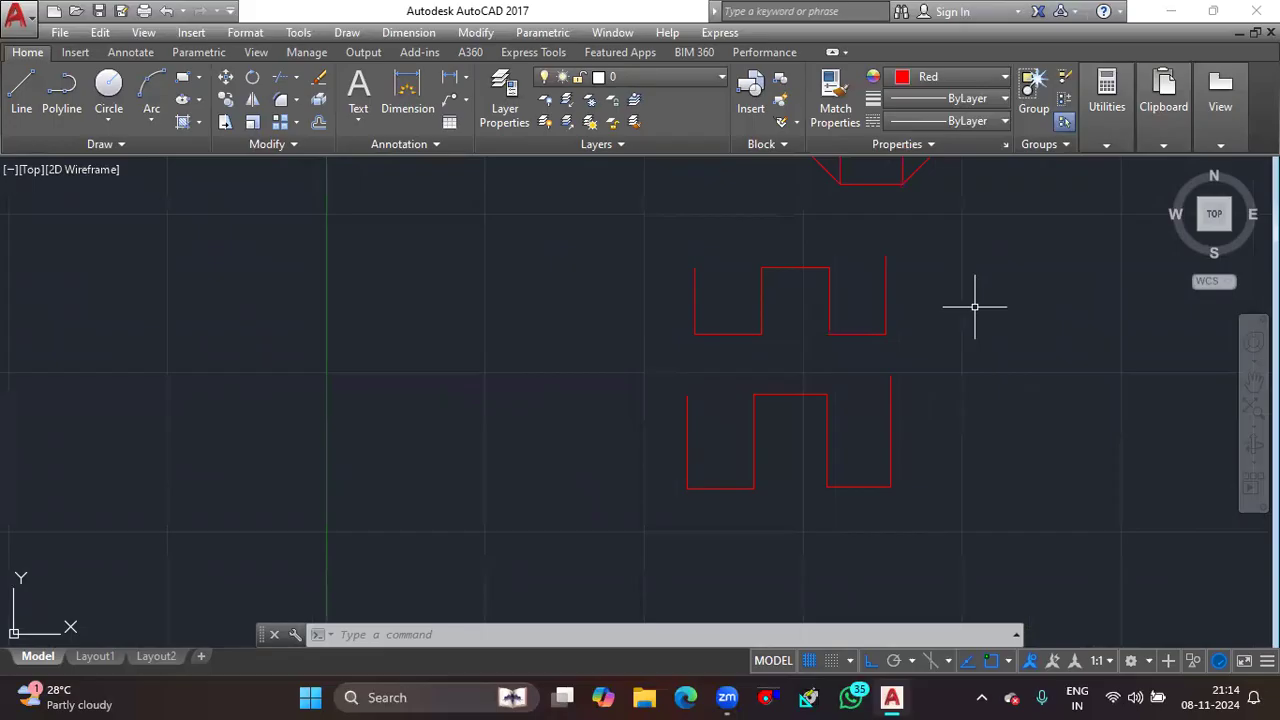
scroll(939, 301, "up", 1)
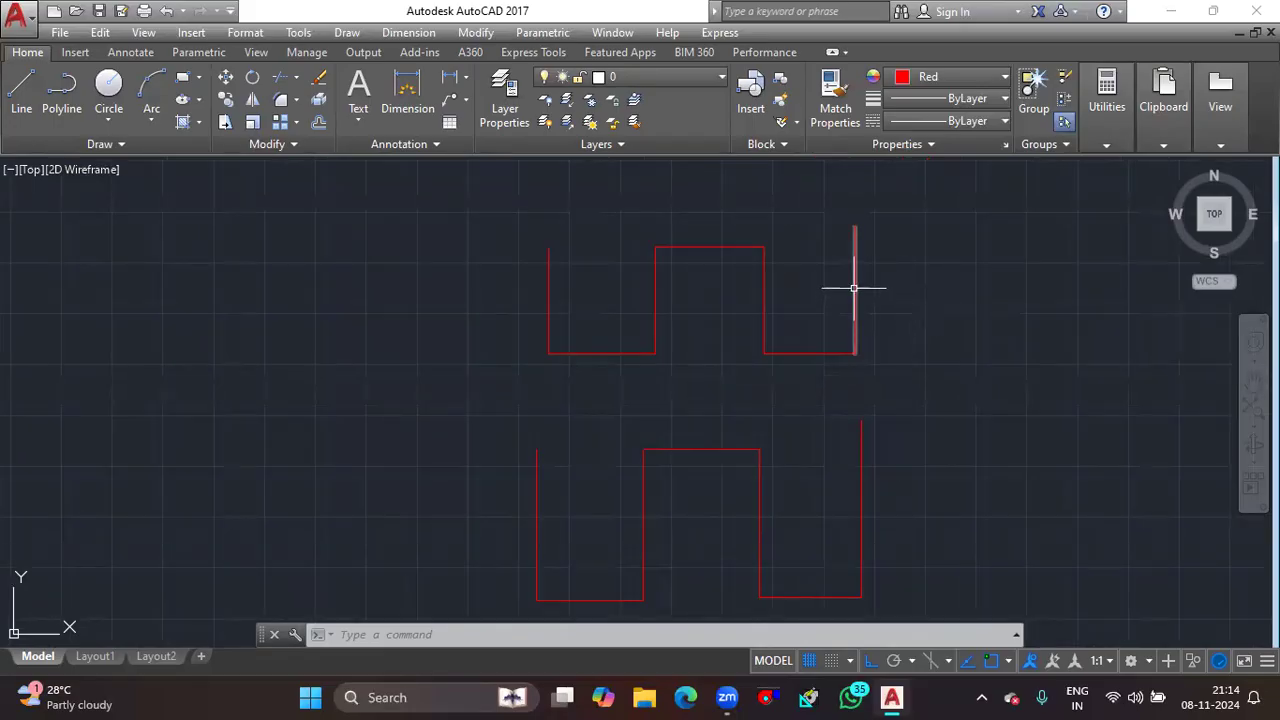
mouse_move(854, 288)
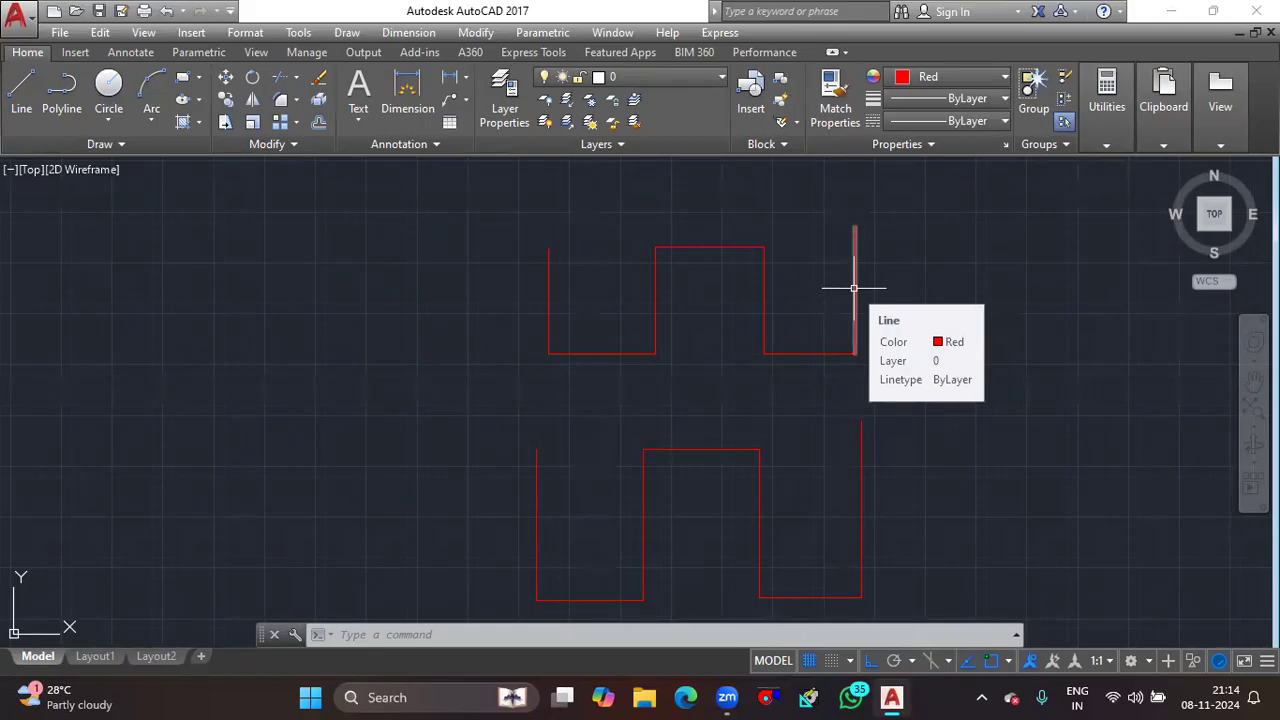
left_click(862, 441)
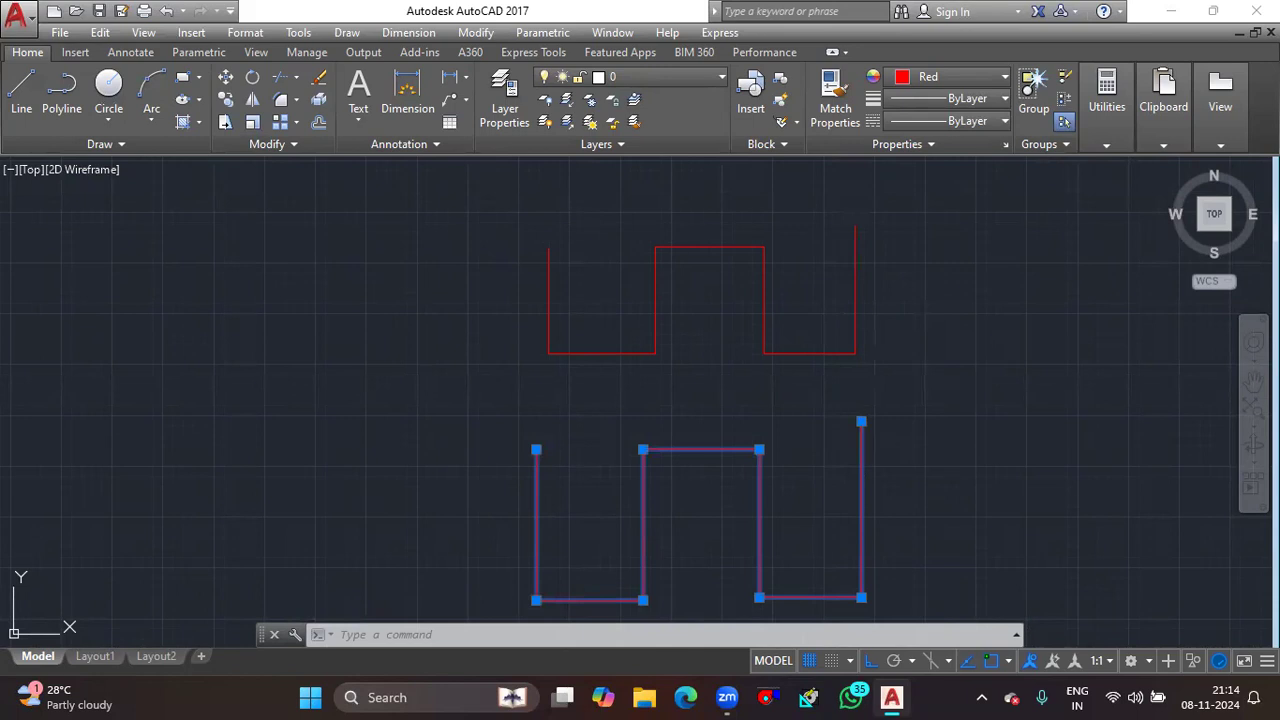
key("Escape")
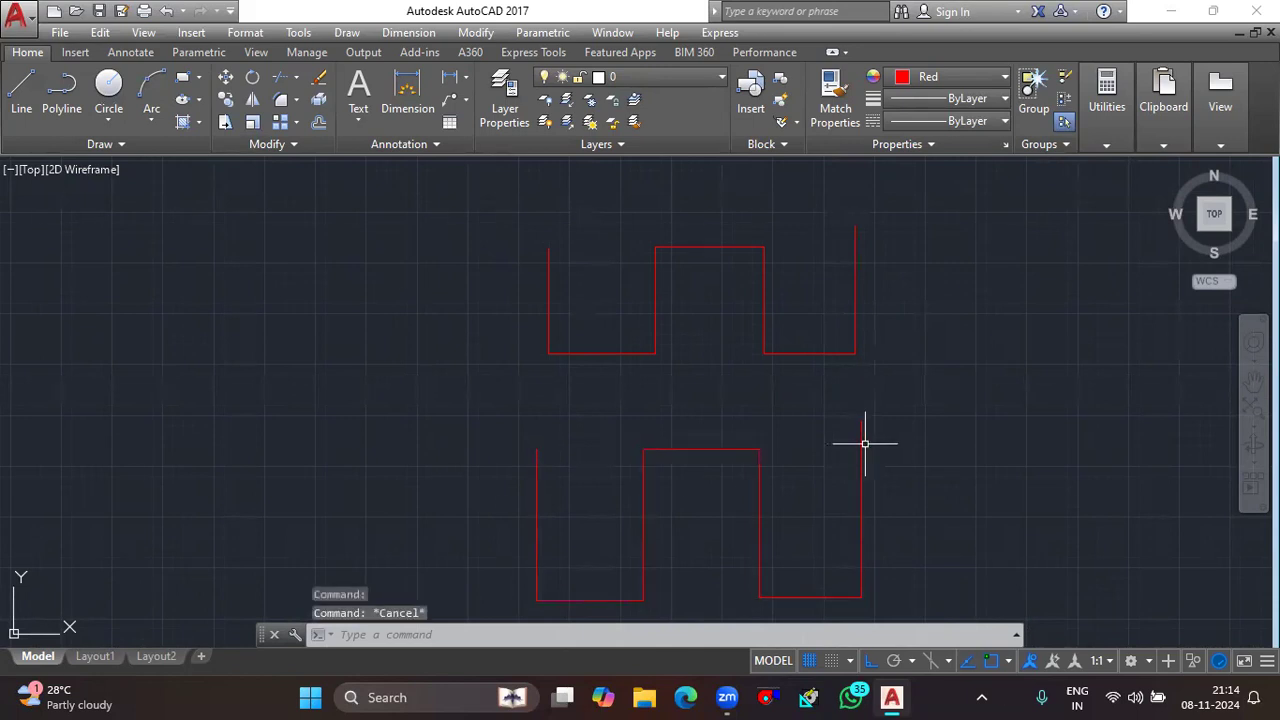
left_click(864, 443)
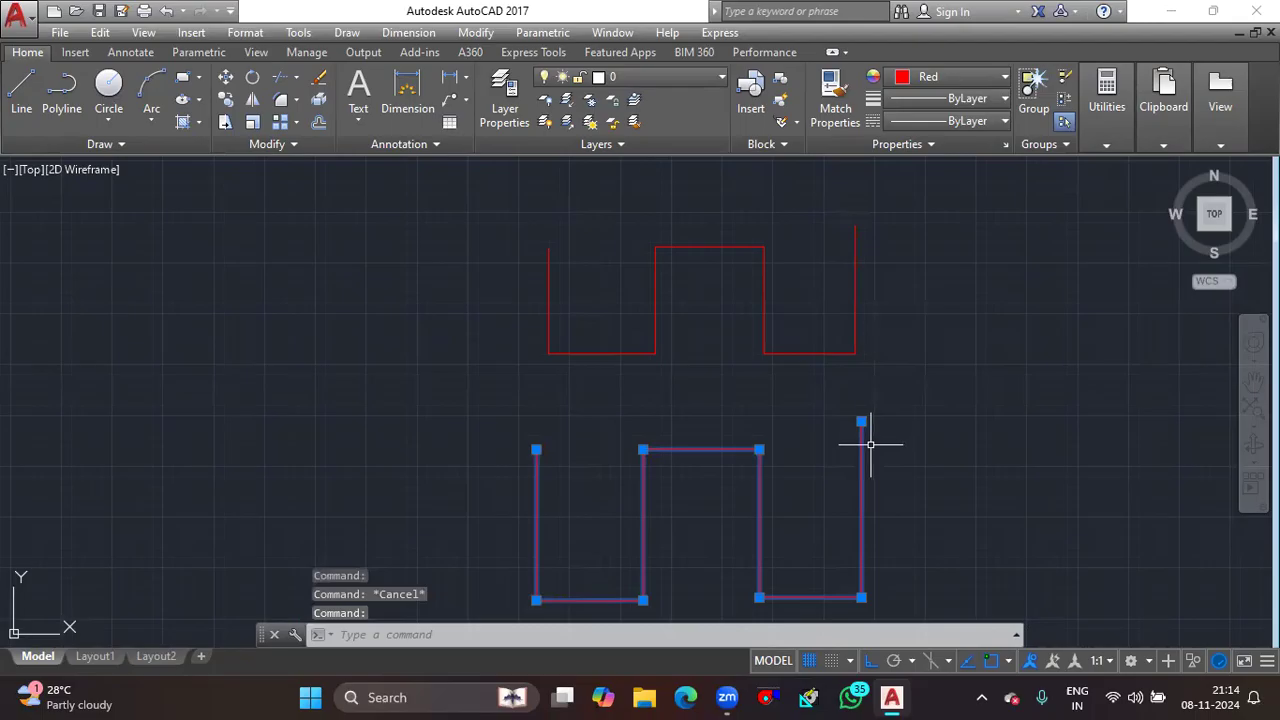
scroll(919, 449, "down", 2)
key("Escape")
Erase both square-wave figures below the octagonal shape, including the leftover horizontal line.
left_click(1008, 476)
left_click(680, 341)
key("Delete")
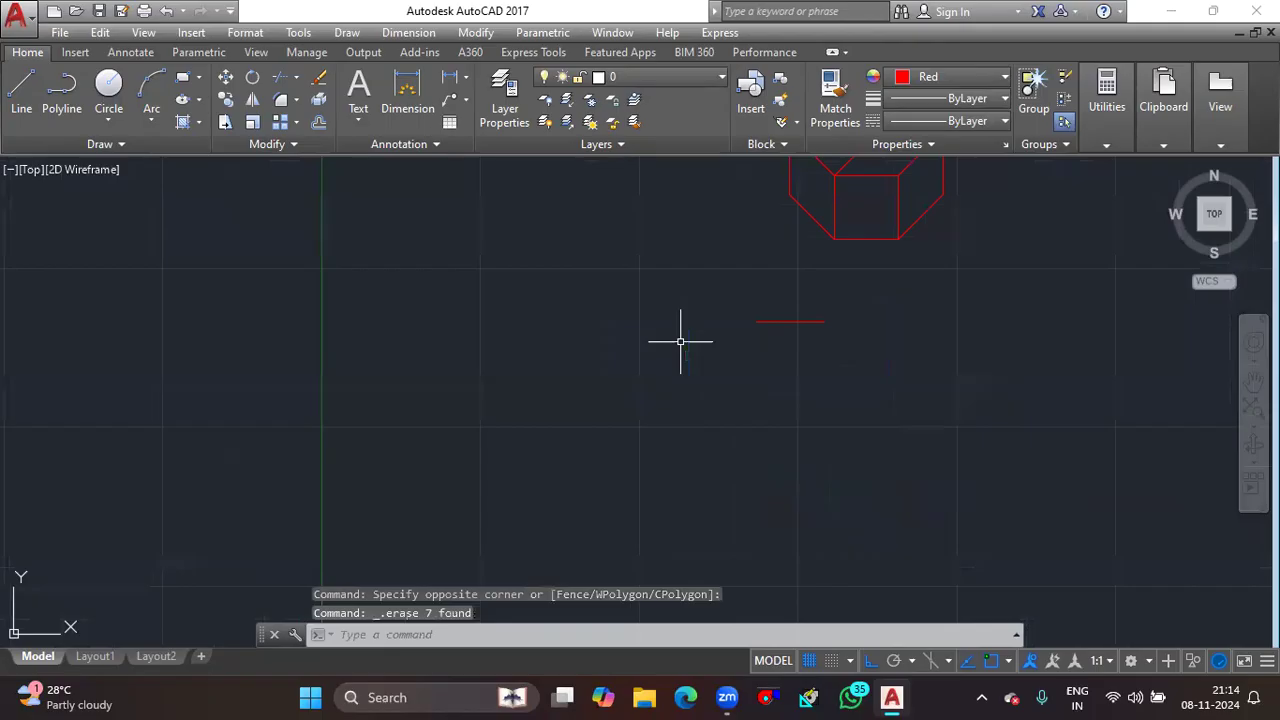
left_click(943, 332)
left_click(718, 306)
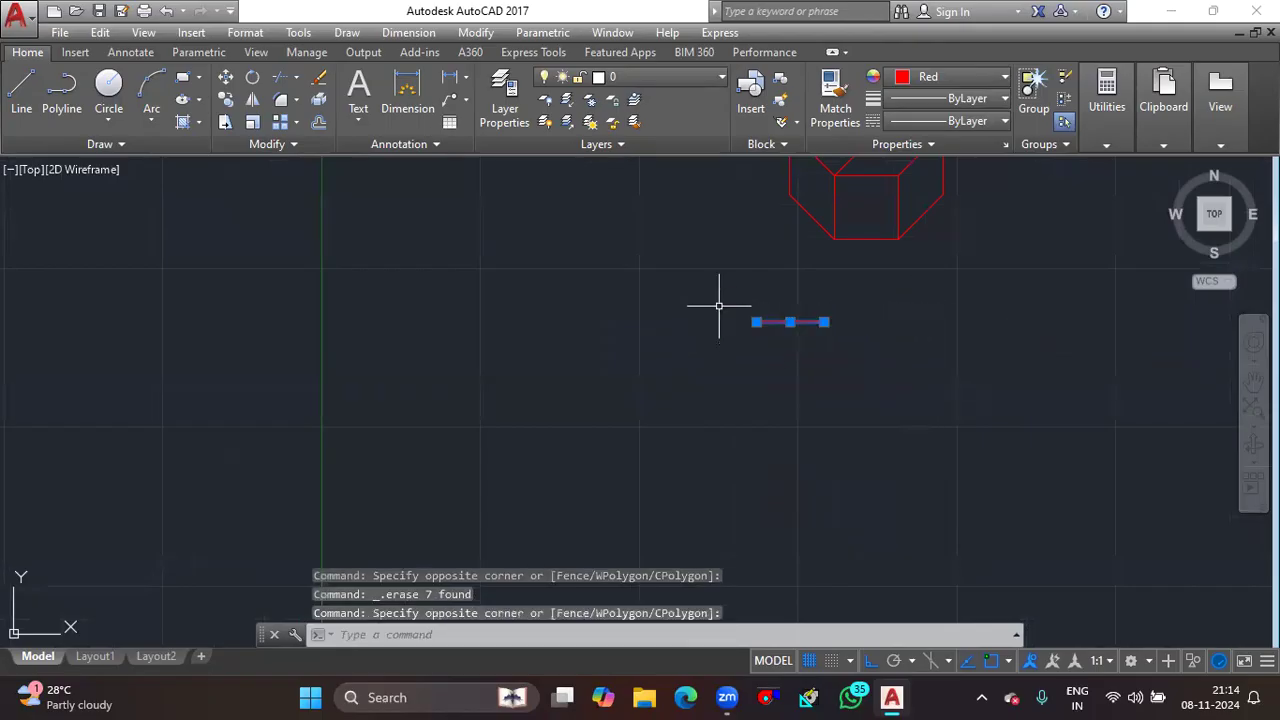
key("Delete")
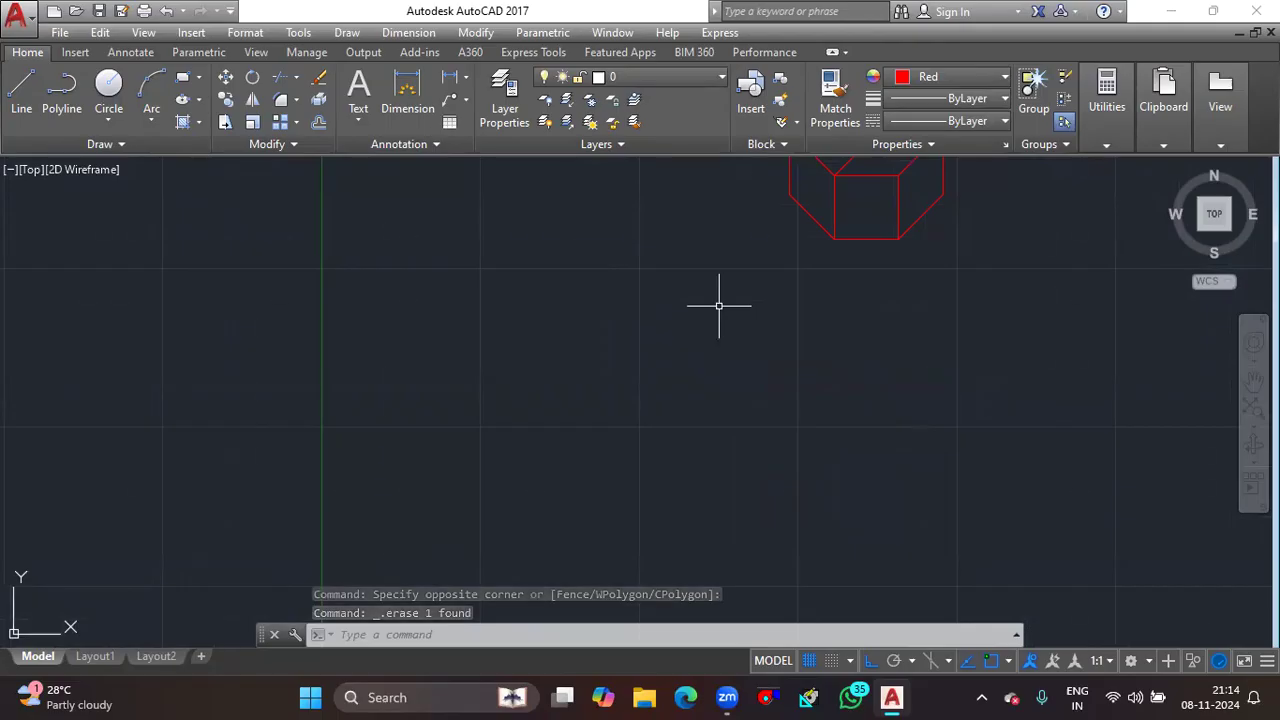
Start a polyline in the empty area below the octagonal shape with a horizontal segment 5 units long.
type("L")
key("Escape")
type("pl")
key("Return")
left_click(556, 422)
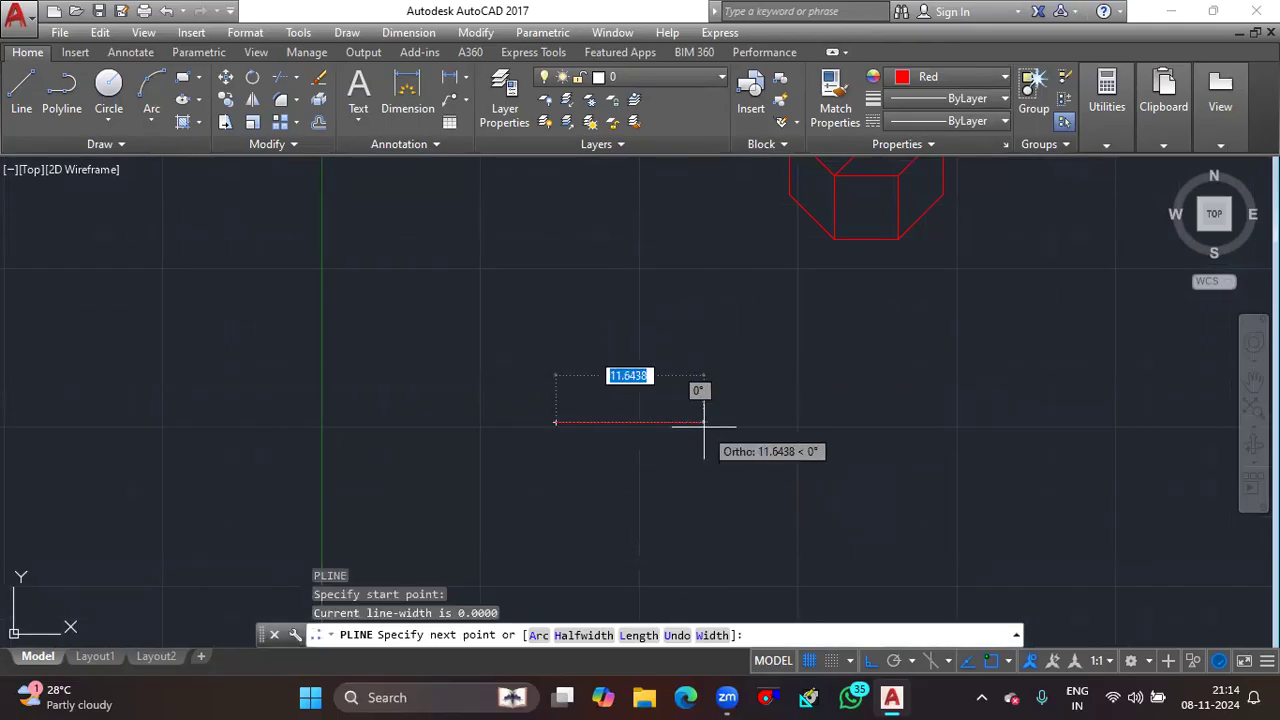
type("5")
key("Return")
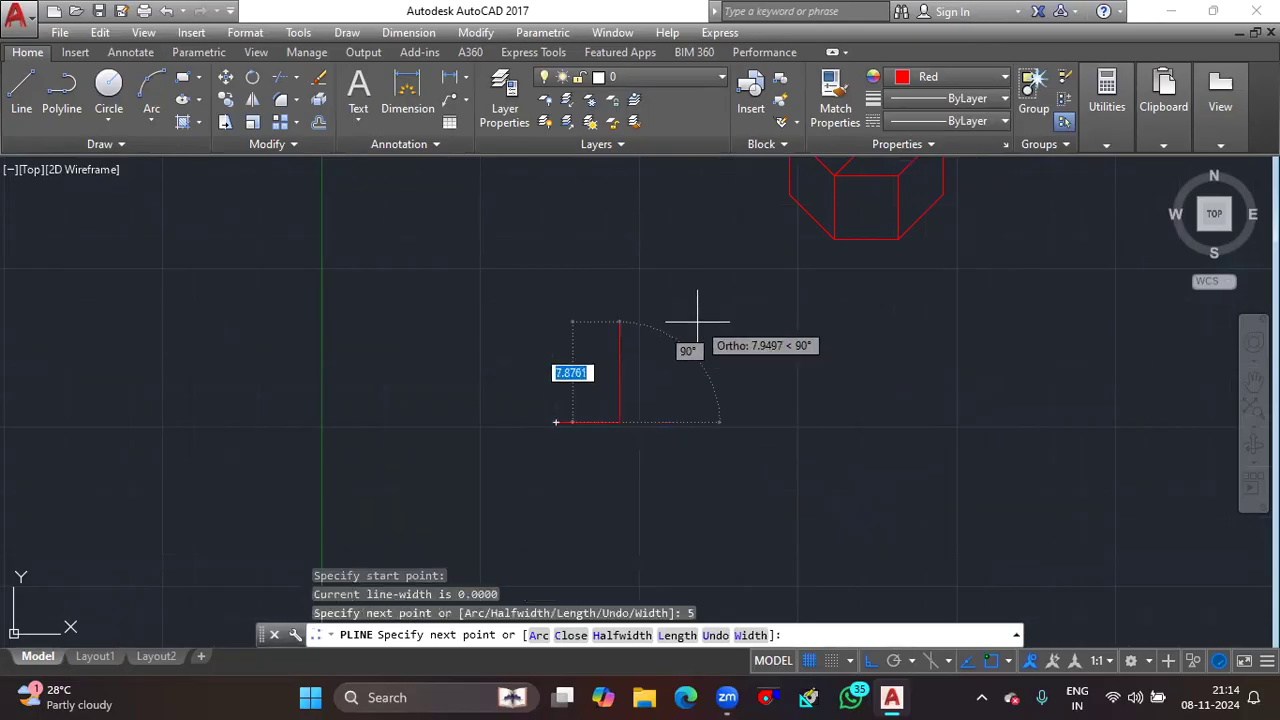
Continue the polyline with a 5-unit segment at a 45° angle override and a 5-unit upward vertical segment, and end it.
scroll(640, 387, "up", 5)
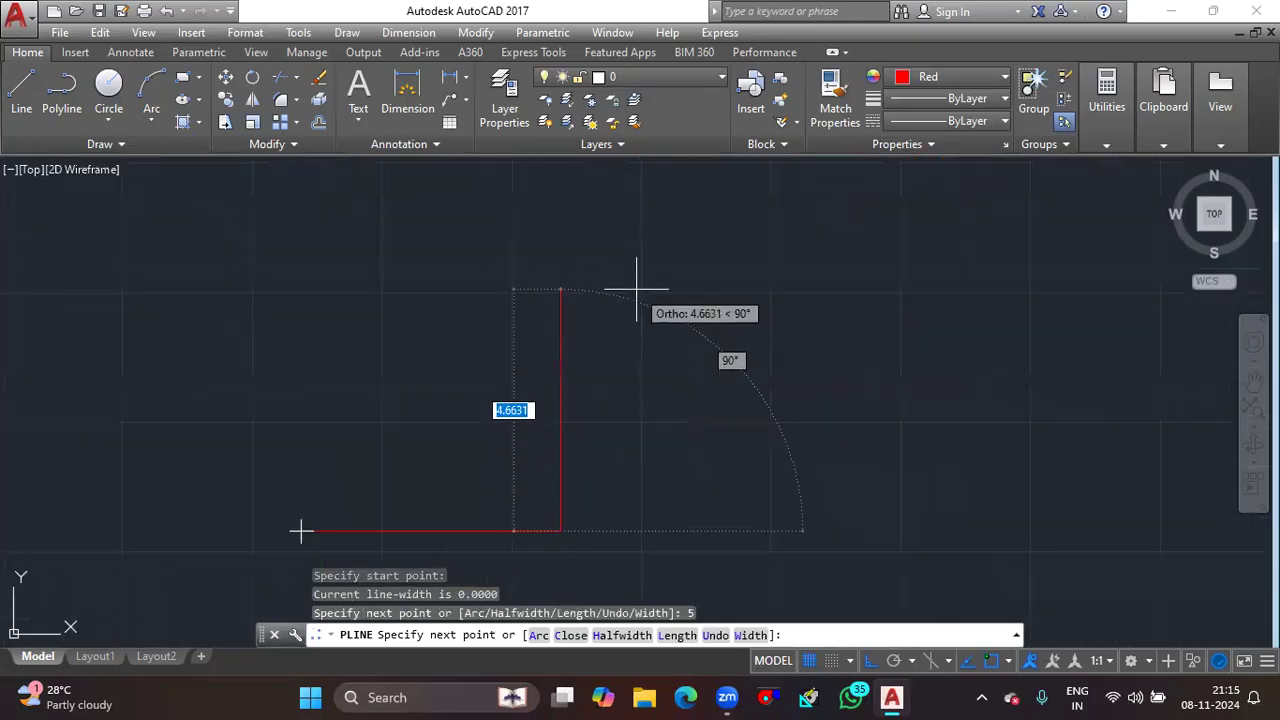
type("<")
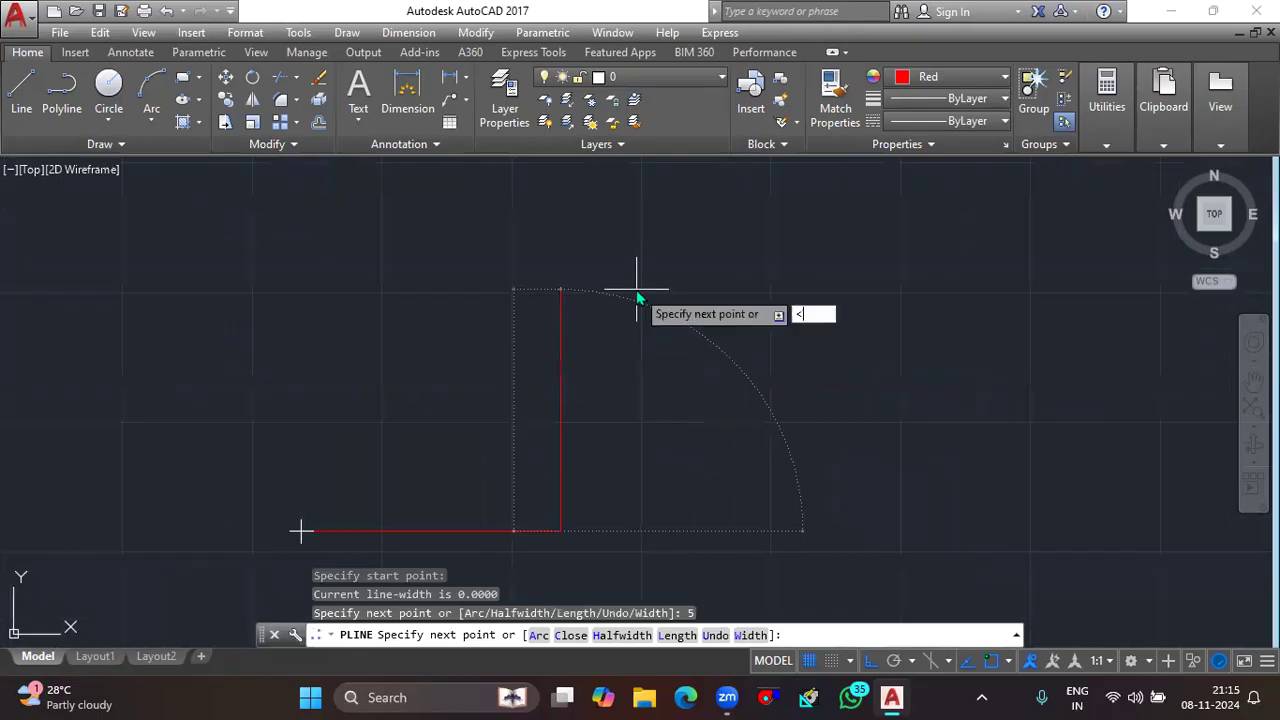
type("45")
key("Return")
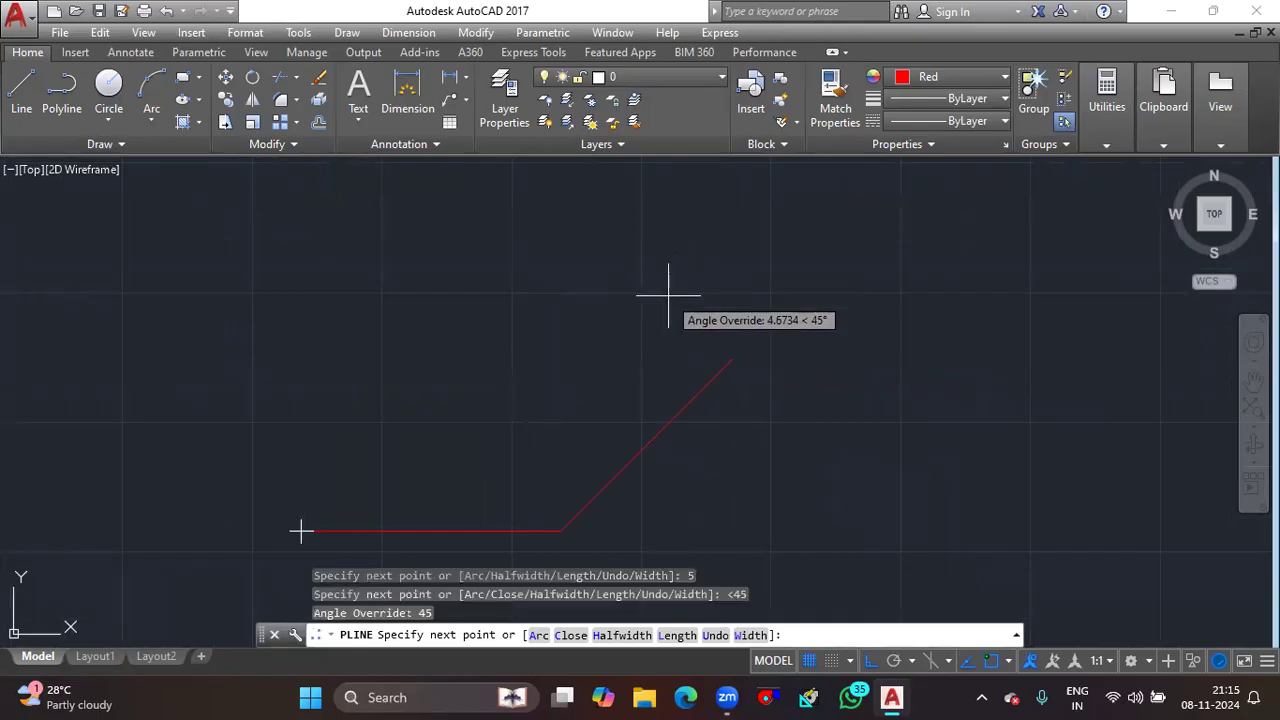
type("5")
key("Return")
type("5")
key("Return")
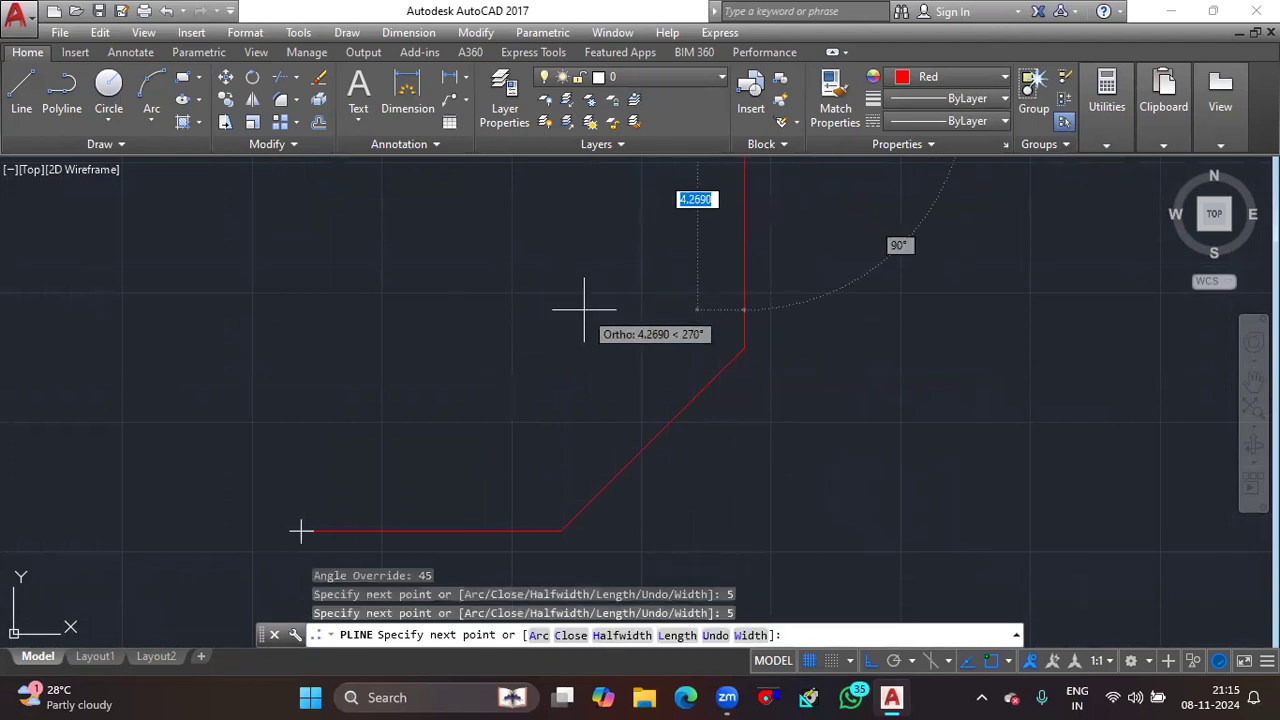
key("Escape")
scroll(585, 308, "down", 2)
scroll(645, 398, "down", 3)
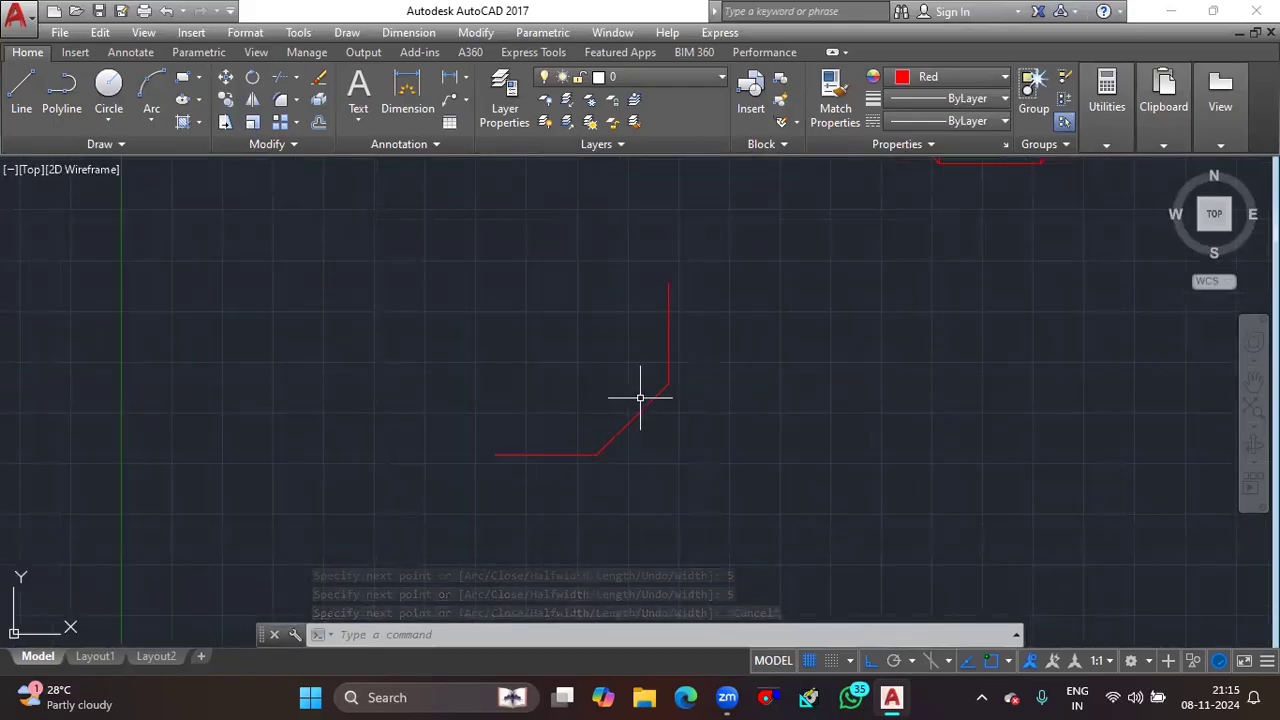
scroll(766, 308, "up", 4)
type("pl")
key("Return")
left_click(765, 315)
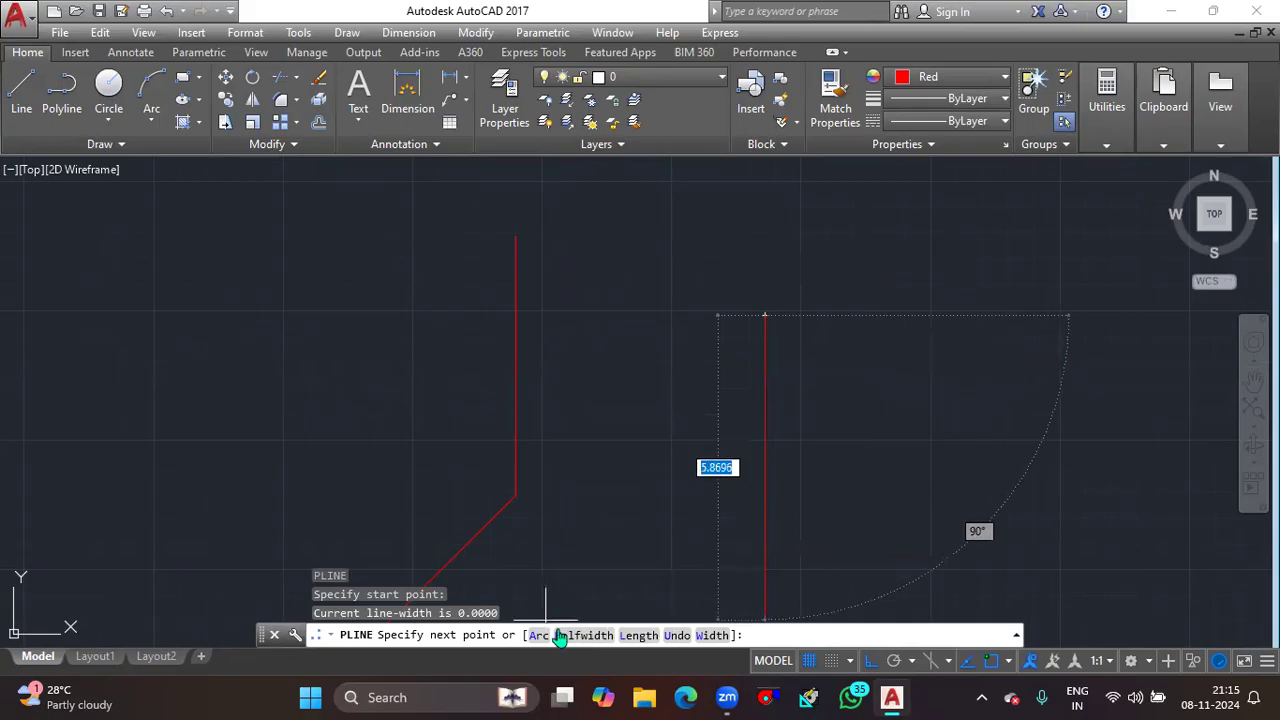
mouse_move(834, 305)
middle_mouse_down()
mouse_move(734, 329)
mouse_move(877, 317)
middle_mouse_up()
key("Escape")
Start a polyline at the vertical segment's upper endpoint and draw a small circle from two half-circle arcs with Ortho off.
key("Return")
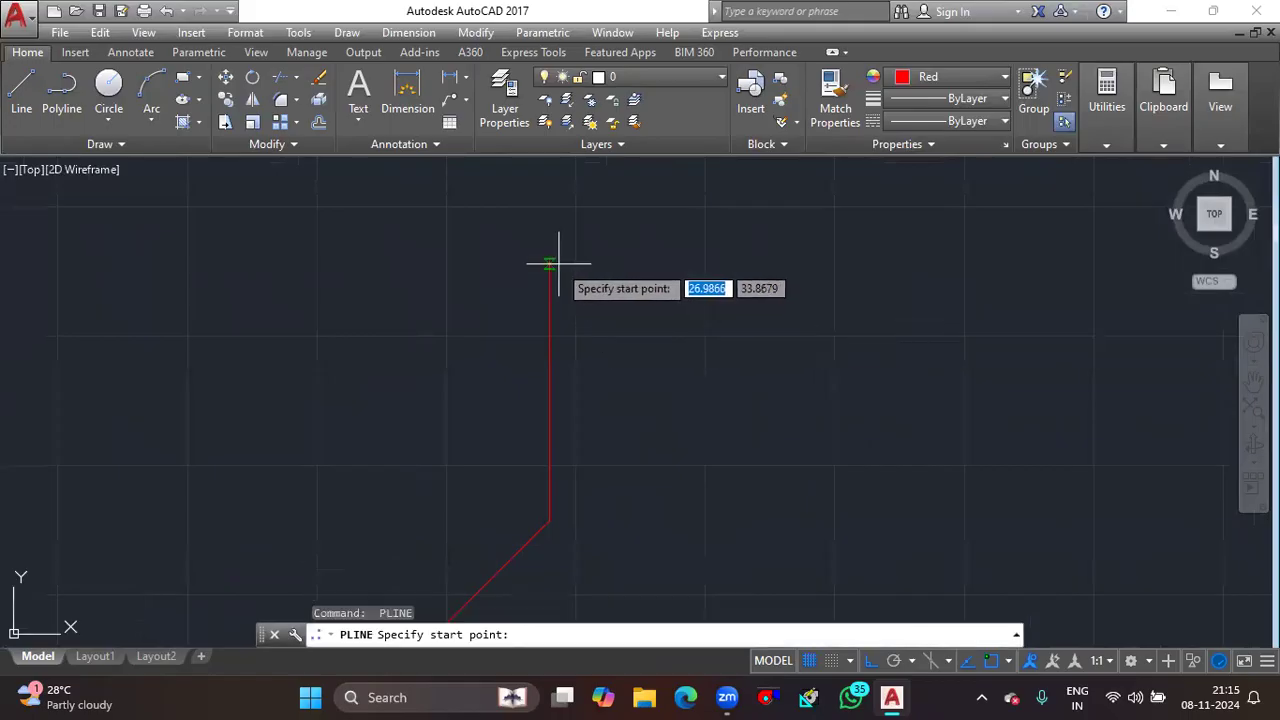
left_click(549, 262)
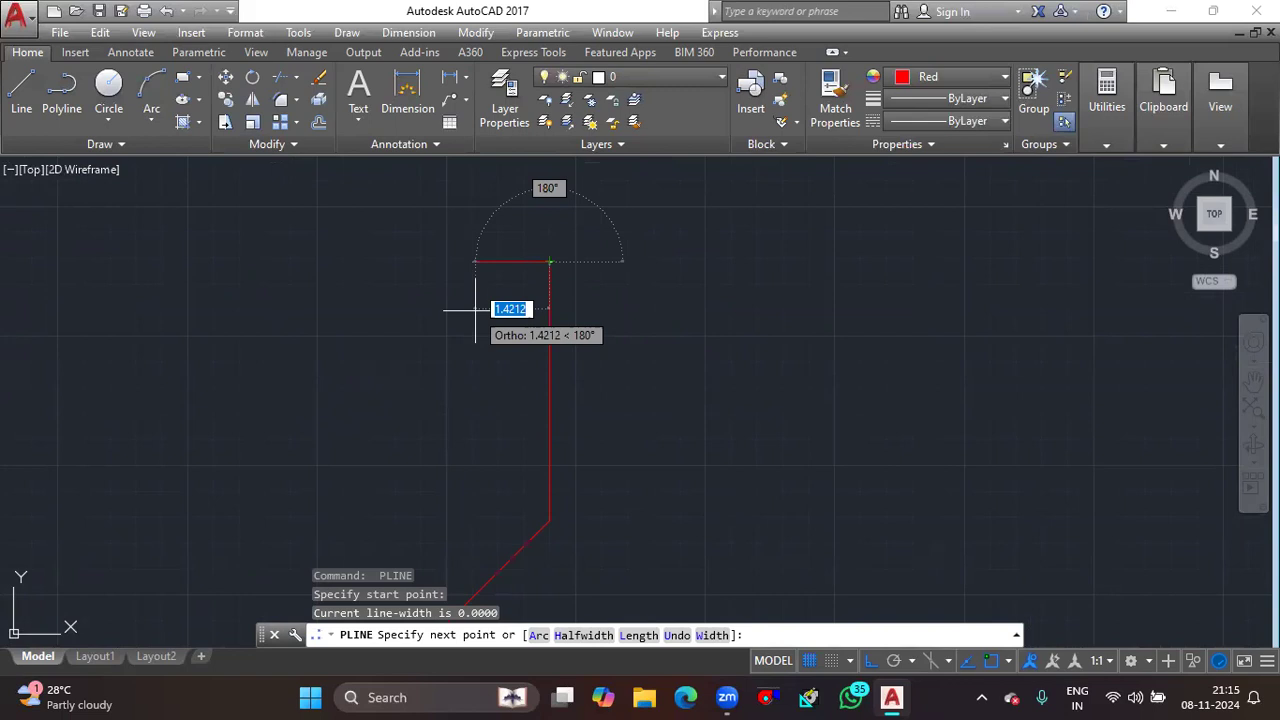
type("a")
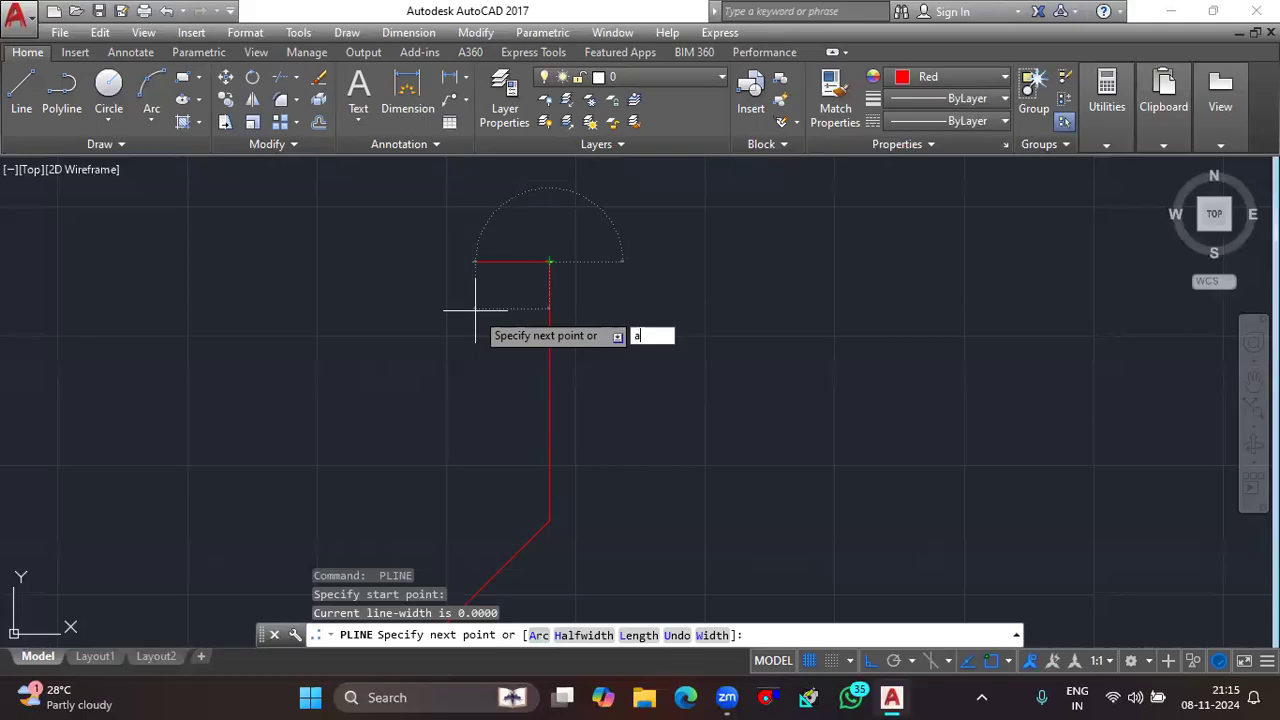
key("Return")
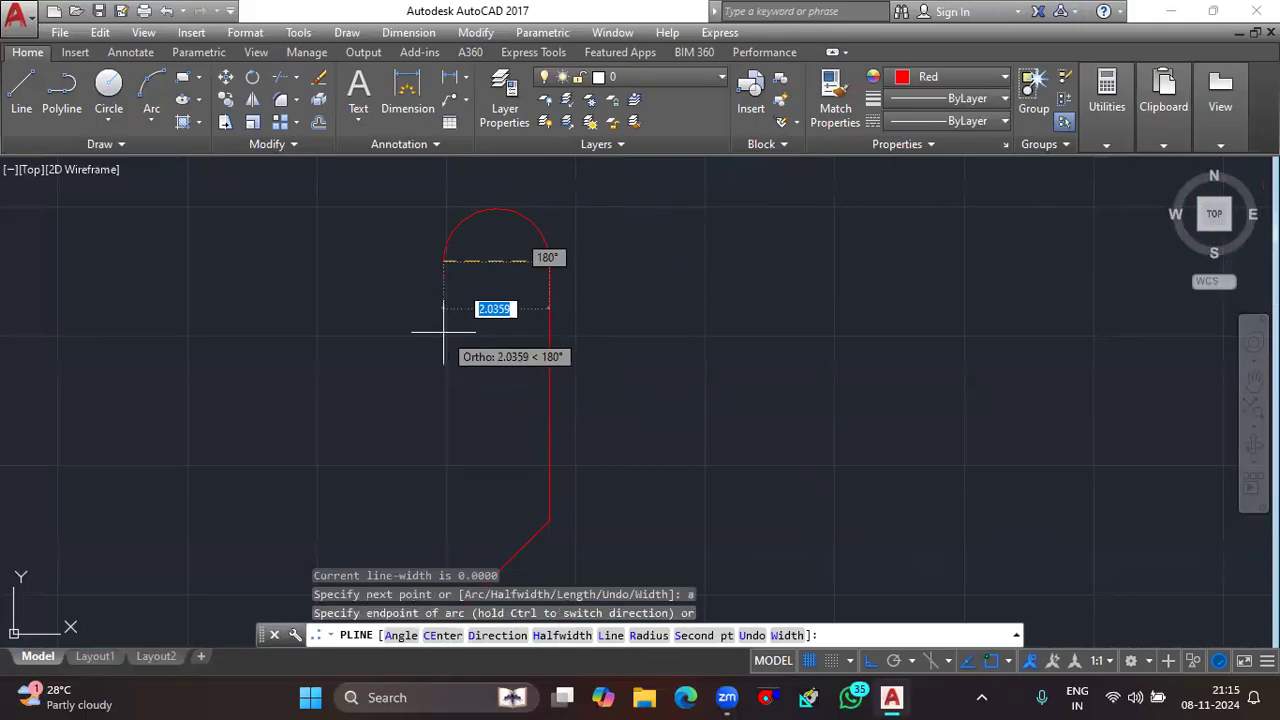
key("F8")
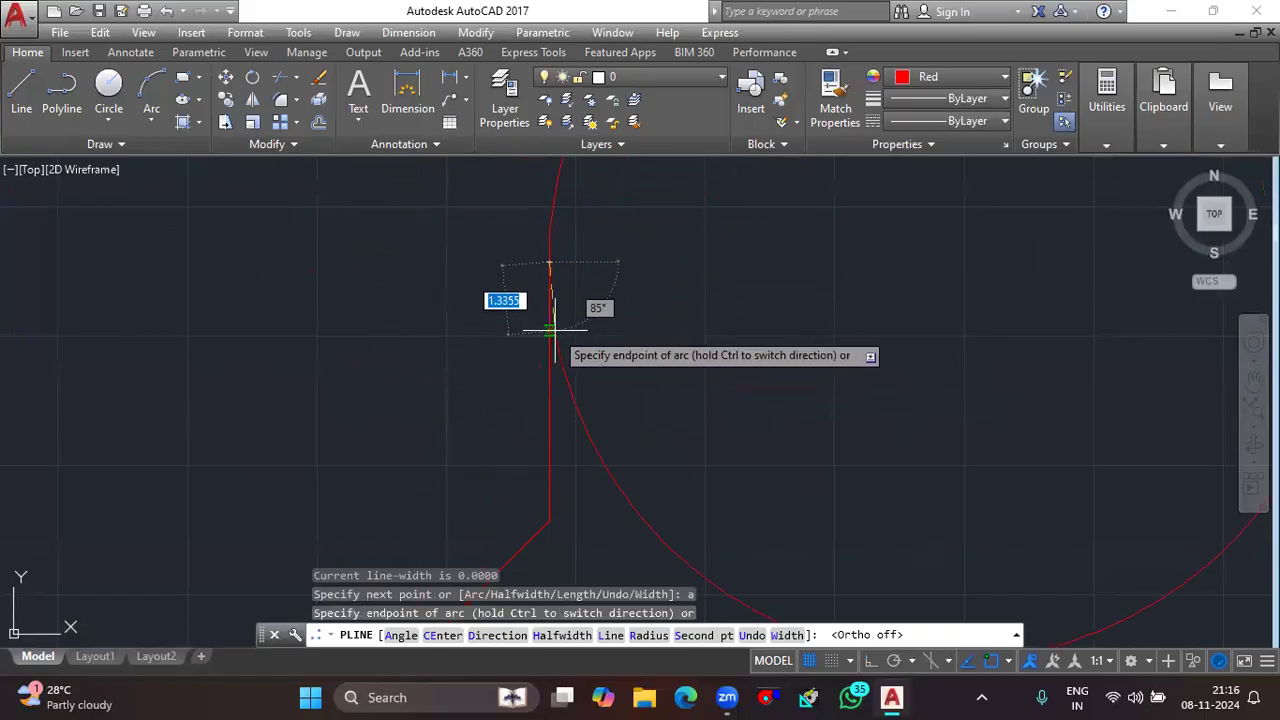
left_click(637, 262)
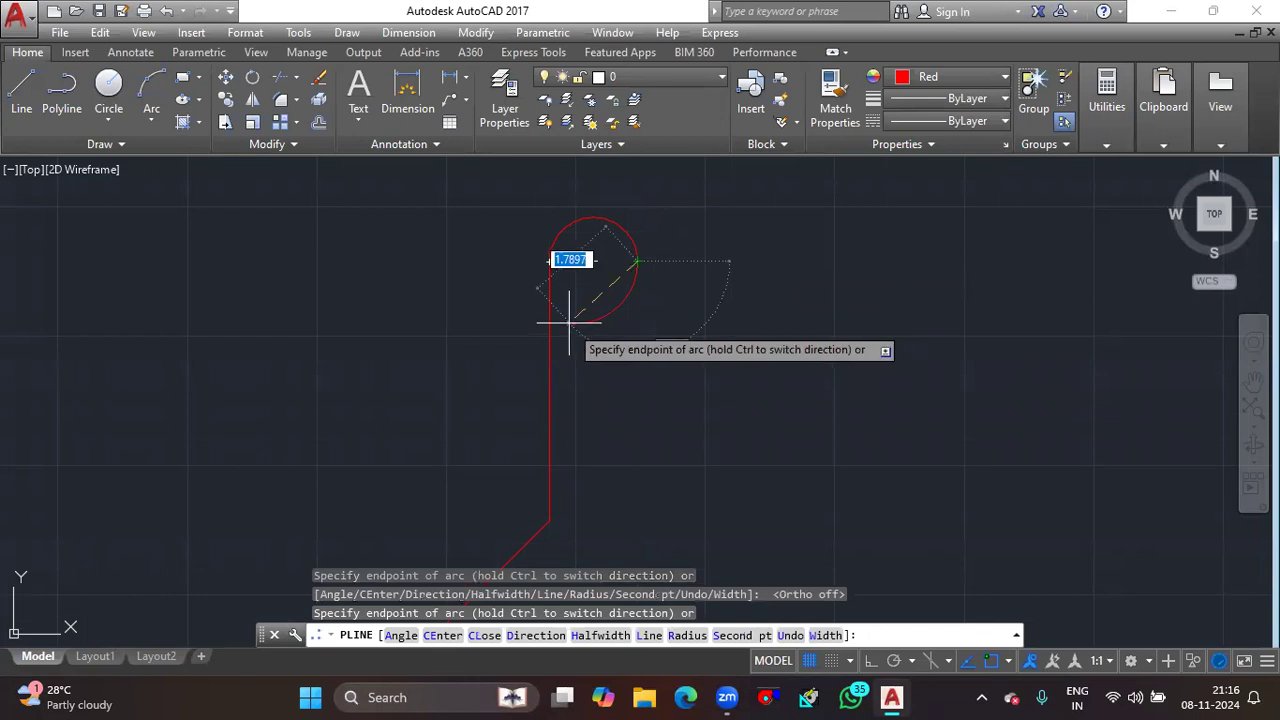
left_click(549, 263)
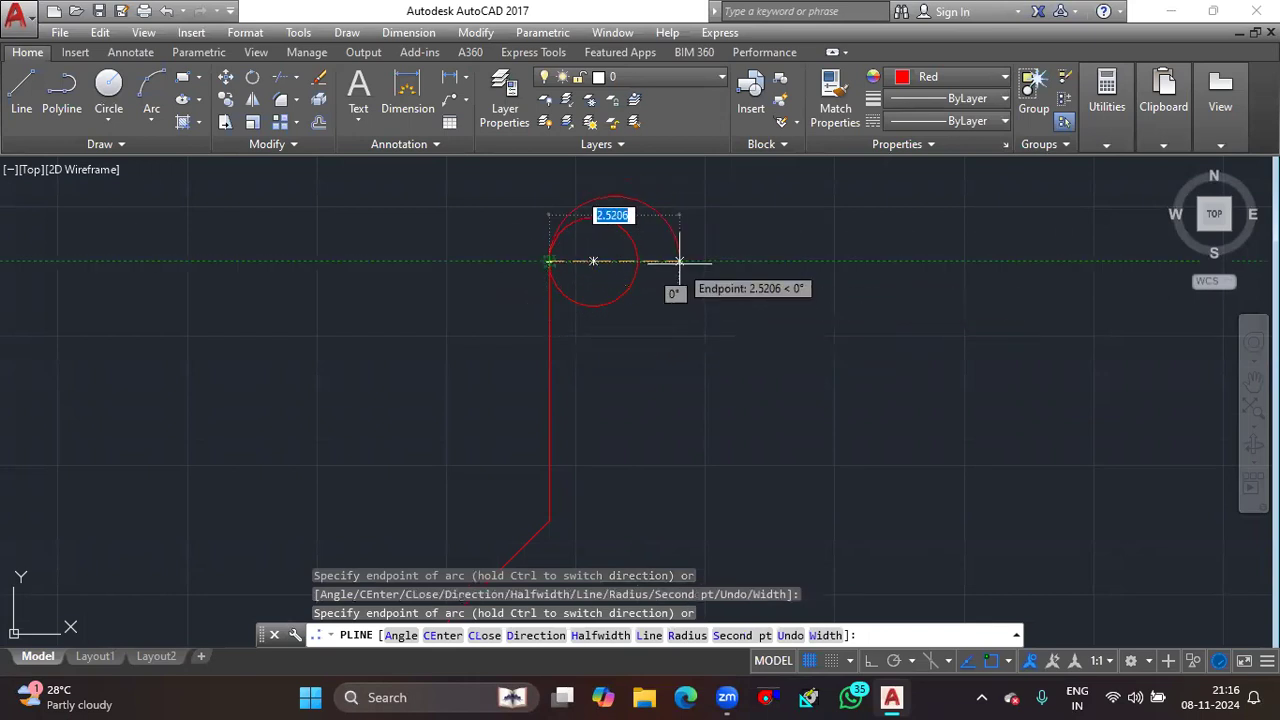
Extend the polyline with four widening half-turn arcs spiralling around the small circle, the first about 2.5 units across, and end it.
left_click(678, 261)
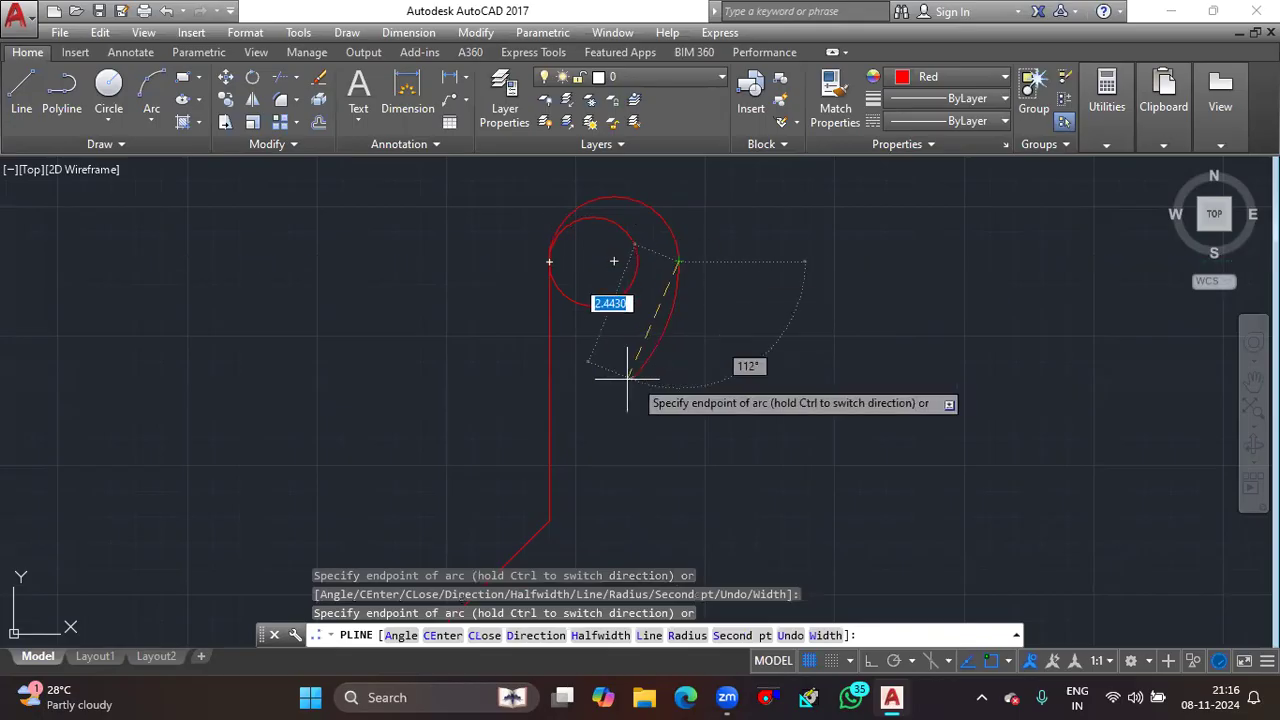
left_click(502, 262)
middle_click_drag(508, 229, 523, 277)
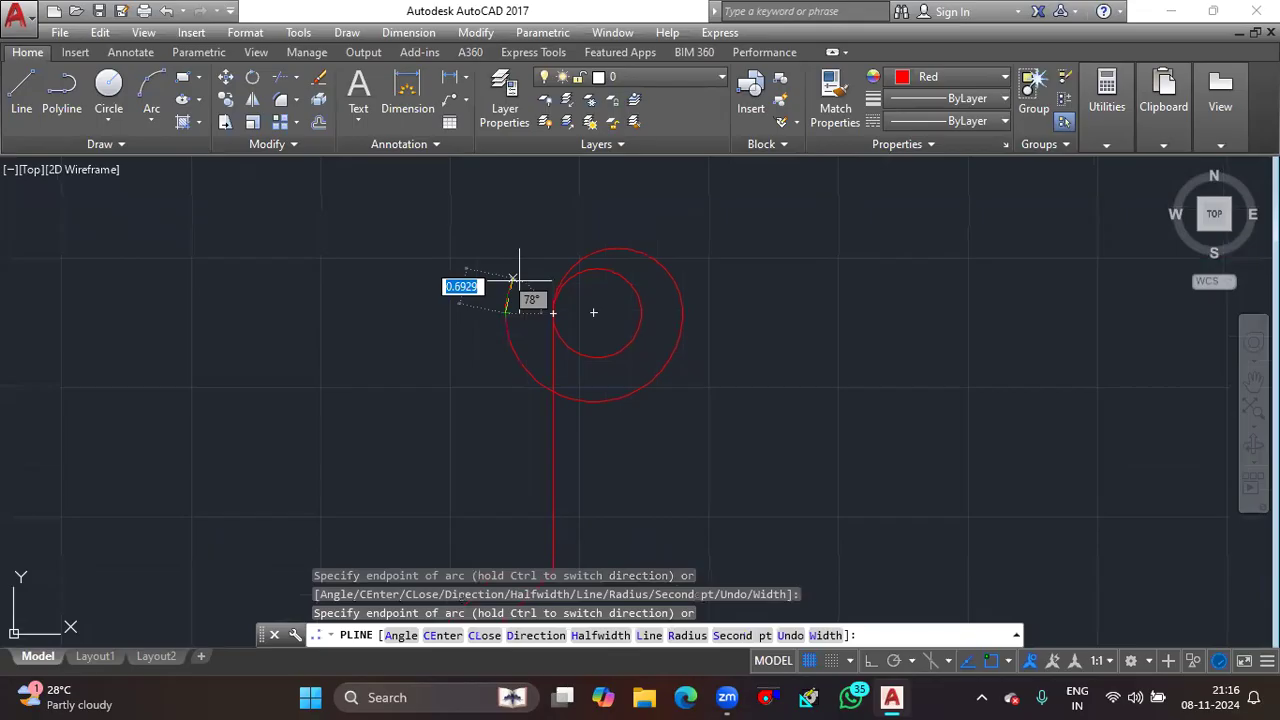
left_click(719, 313)
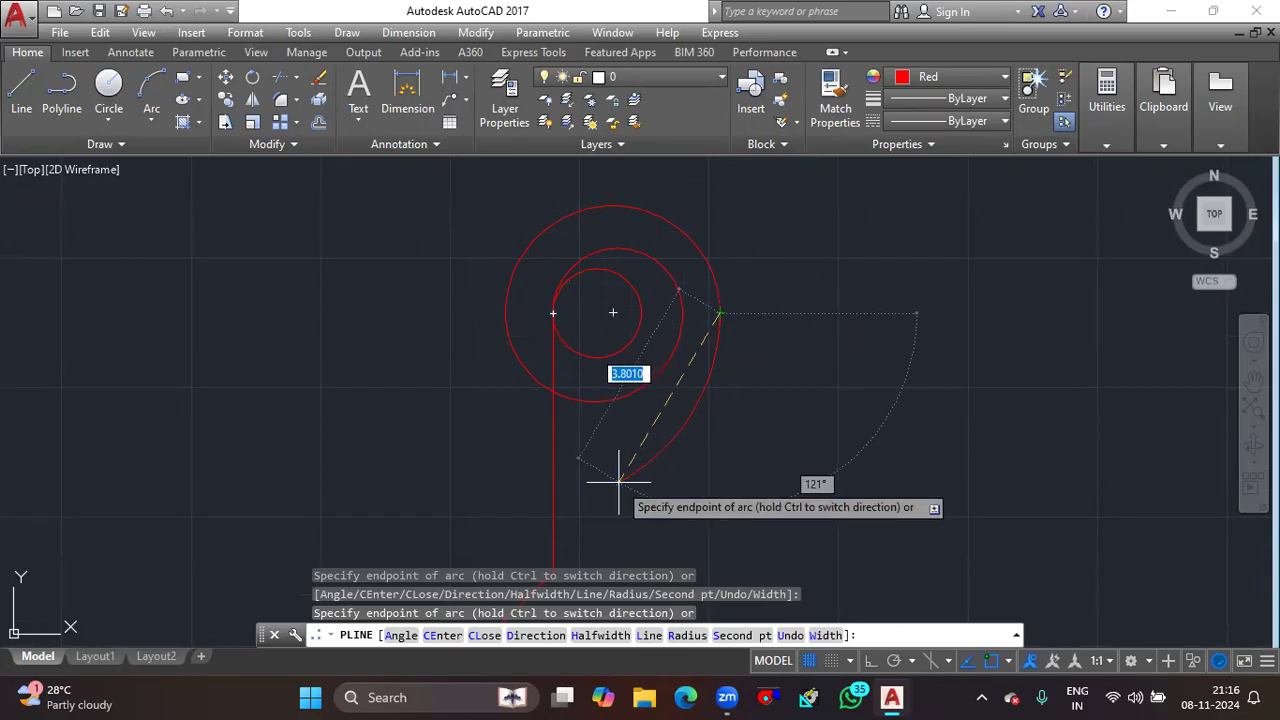
left_click(455, 313)
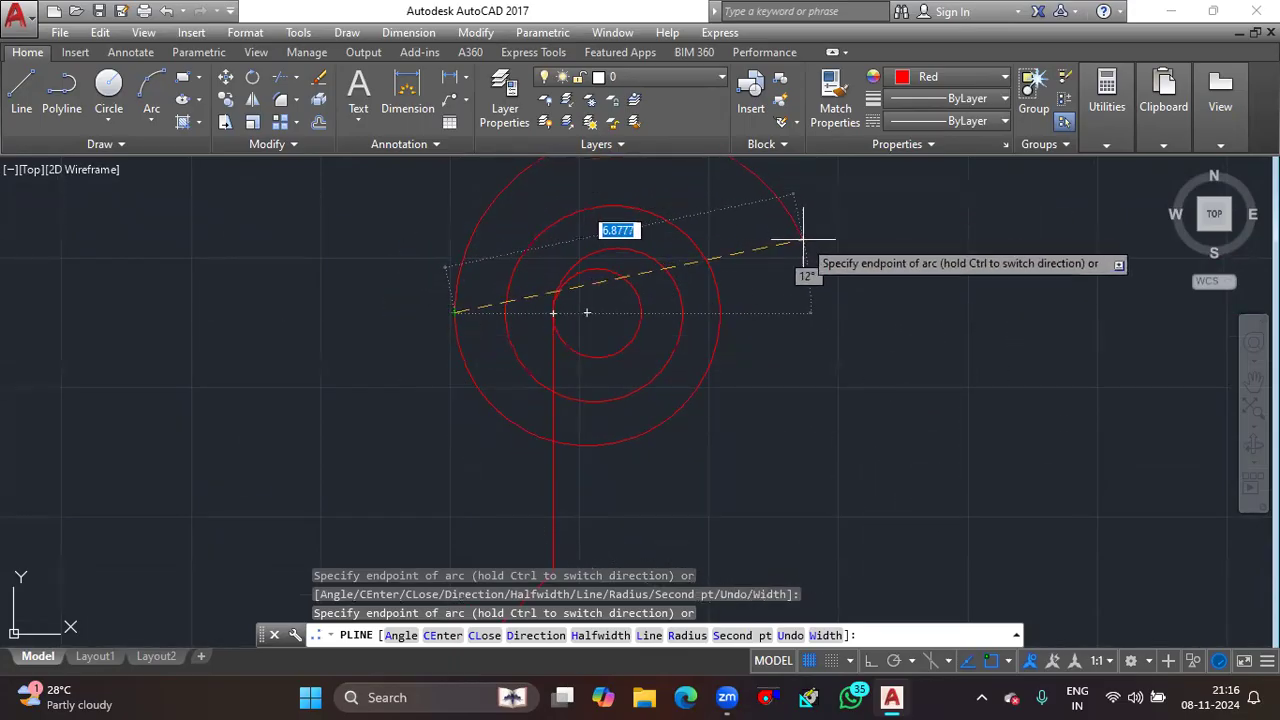
left_click(801, 313)
key("Escape")
scroll(714, 357, "down", 4)
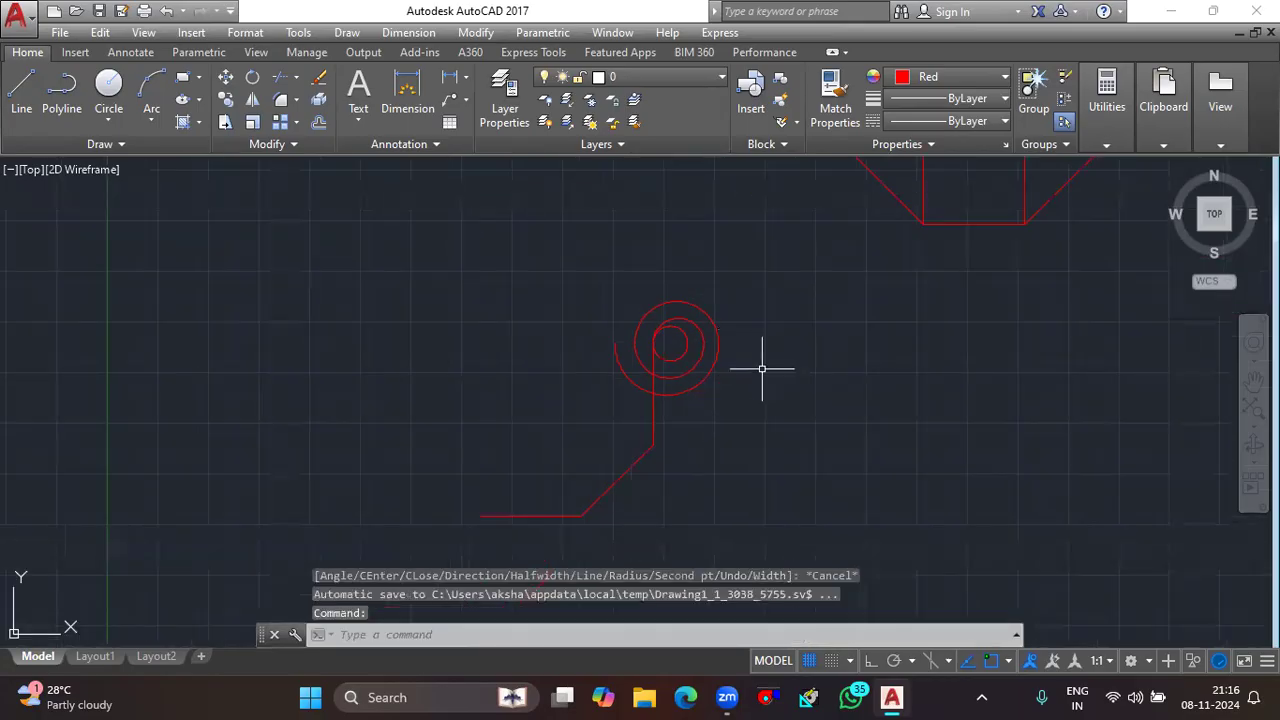
scroll(754, 382, "up", 4)
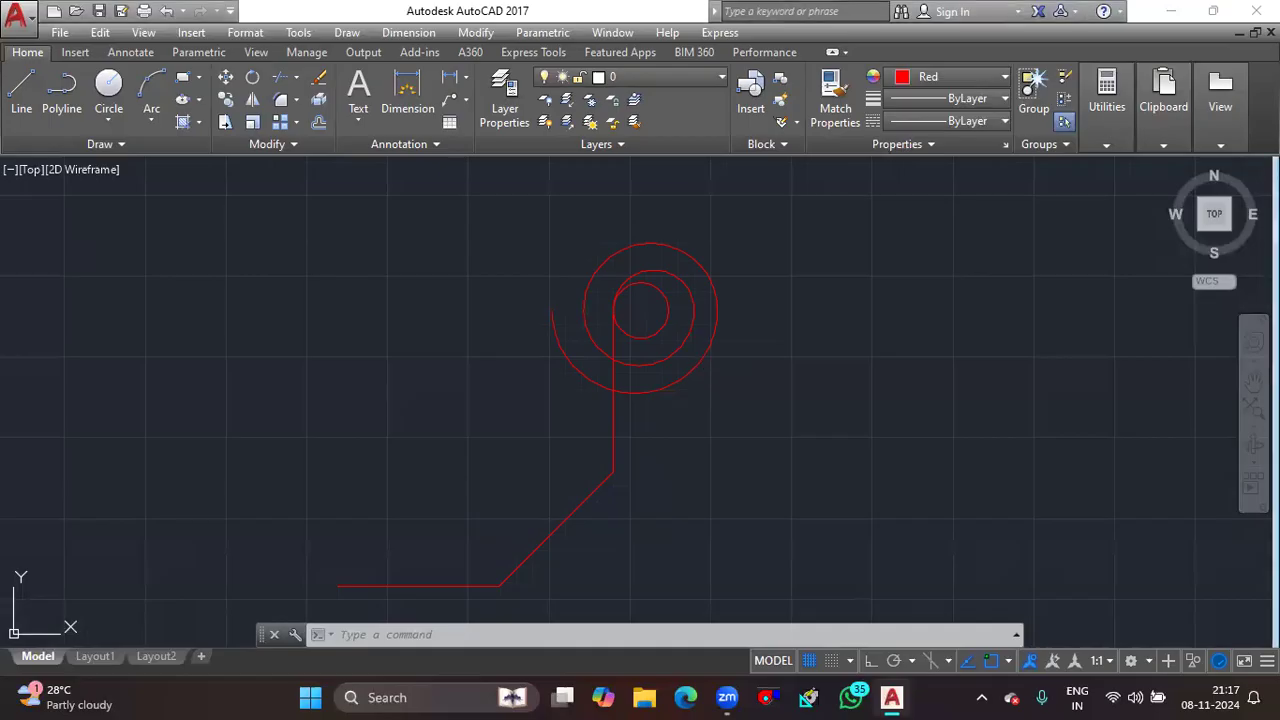
type("pl")
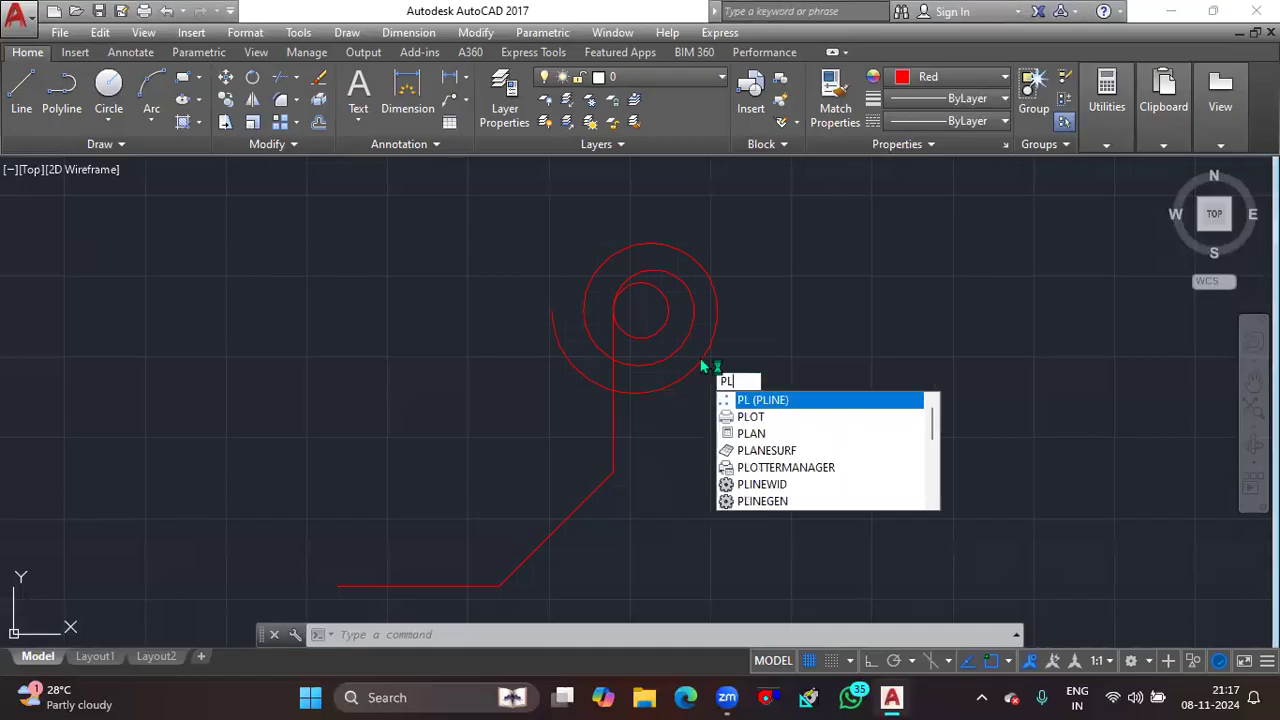
key("Return")
middle_click_drag(618, 385, 800, 296)
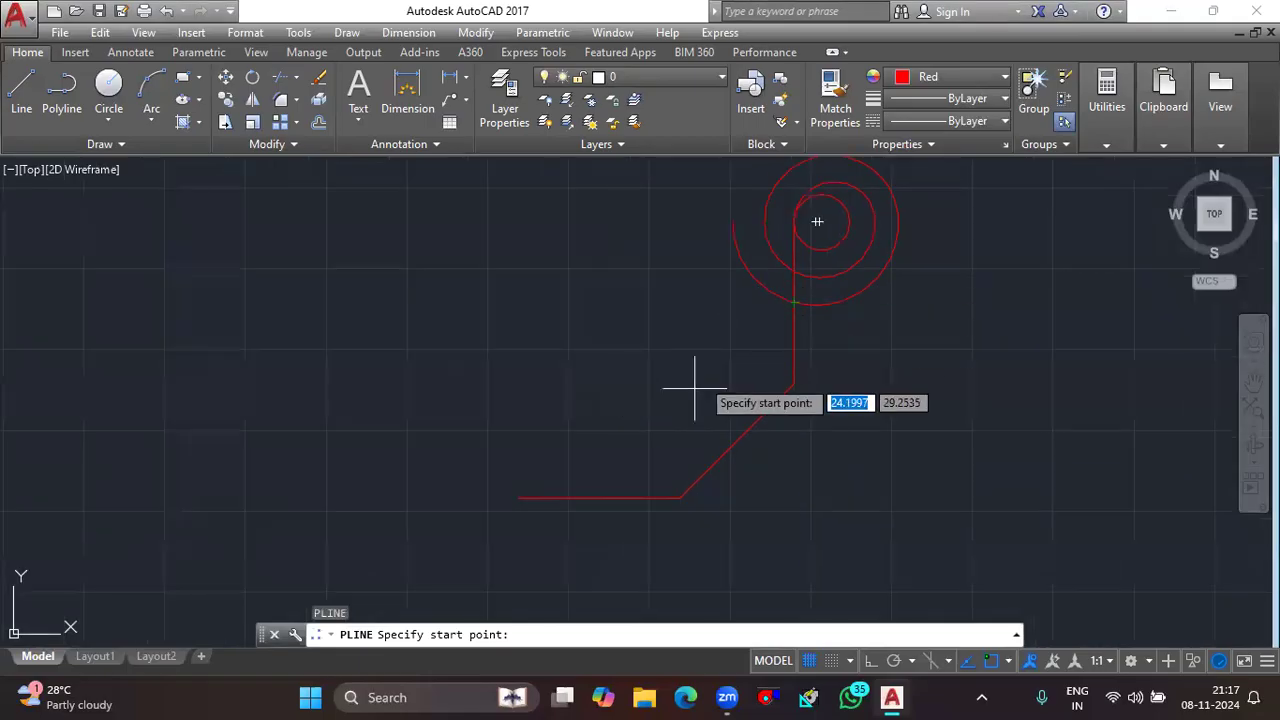
left_click(518, 497)
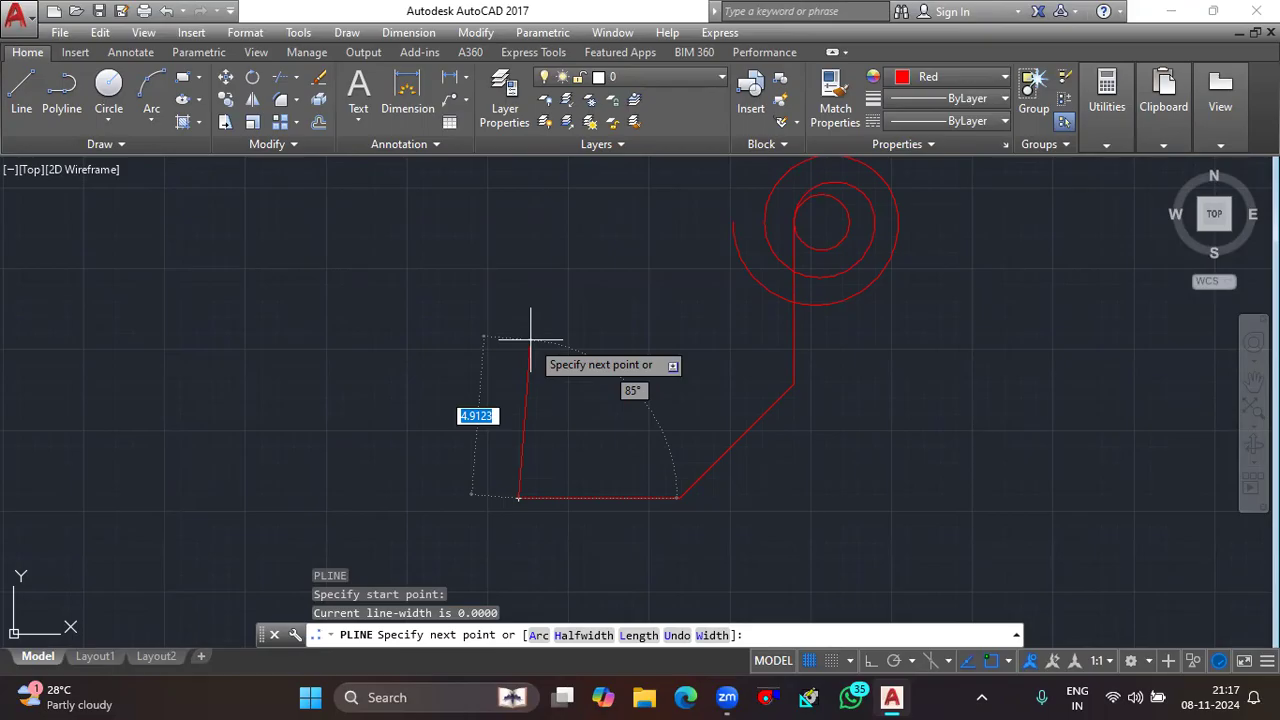
left_click(891, 697)
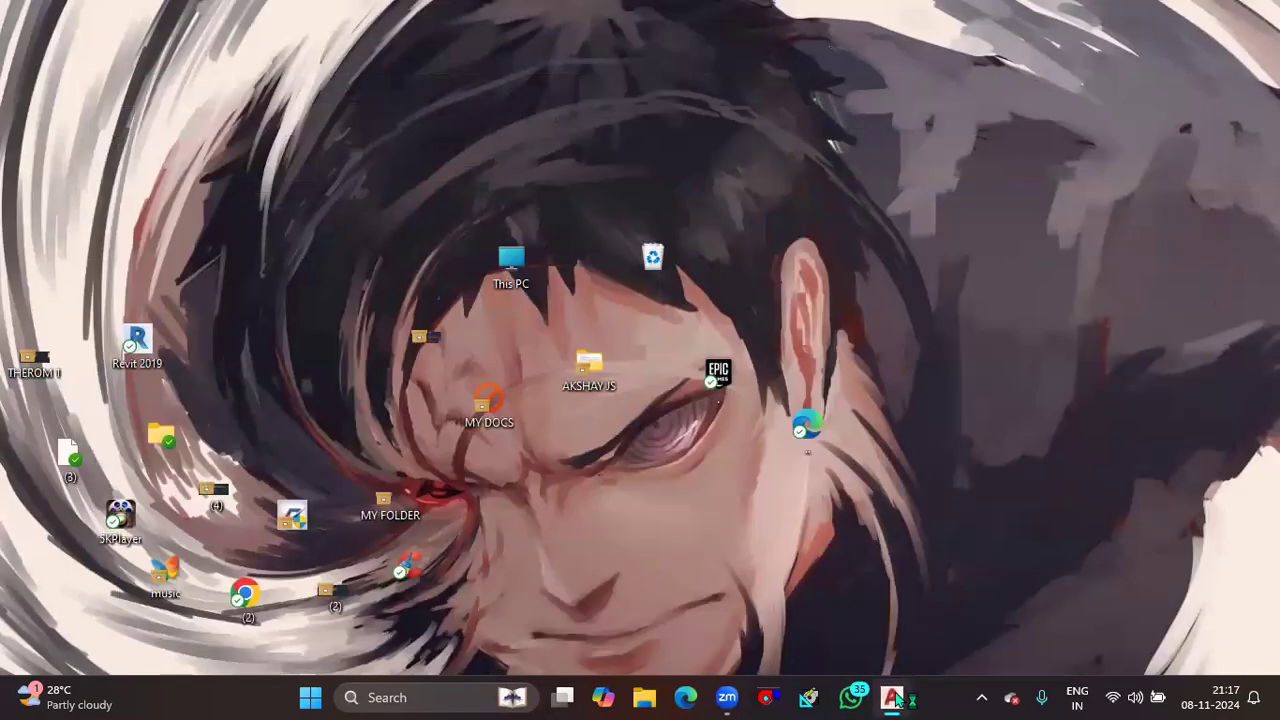
left_click(891, 697)
Draw a polyline from the spiral's open outer end with a leftward horizontal segment and a downward vertical segment, and end it.
middle_click_drag(369, 381, 397, 468)
key("Escape")
Start a polyline at the free left endpoint of the 5-unit horizontal segment with an upward vertical segment about 5 units long.
middle_click_drag(565, 535, 557, 420)
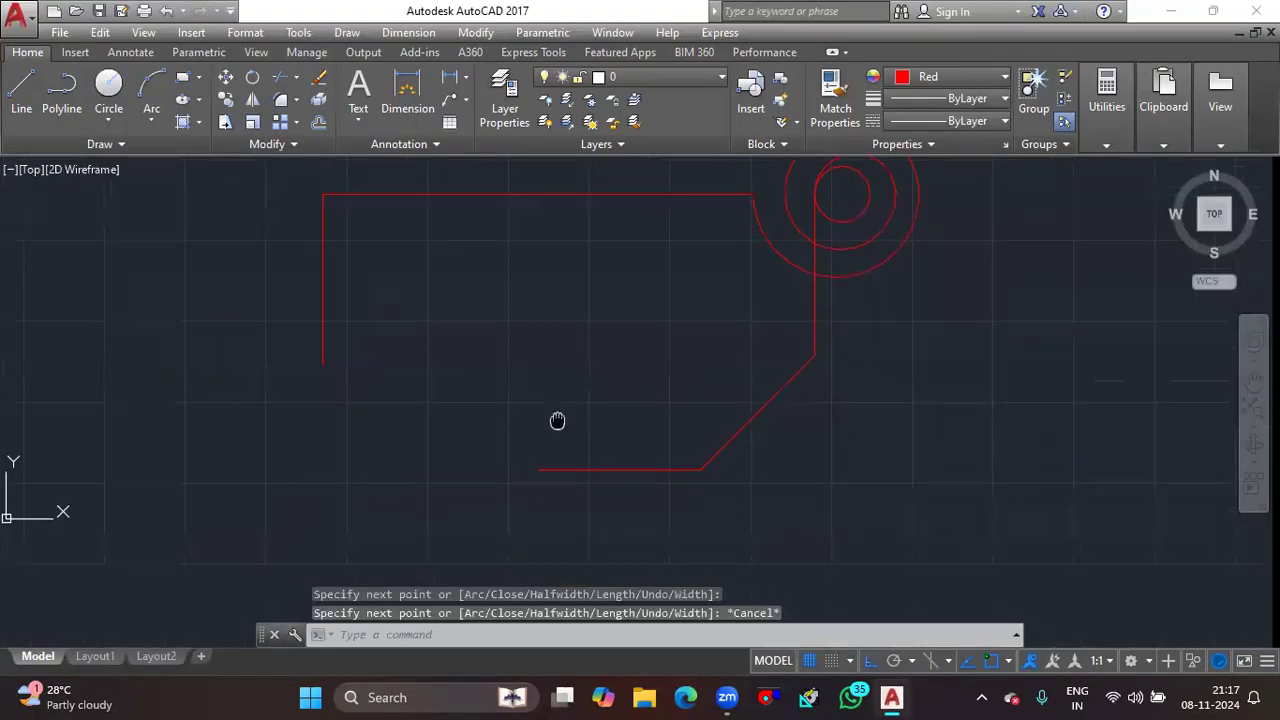
key("Return")
left_click(540, 470)
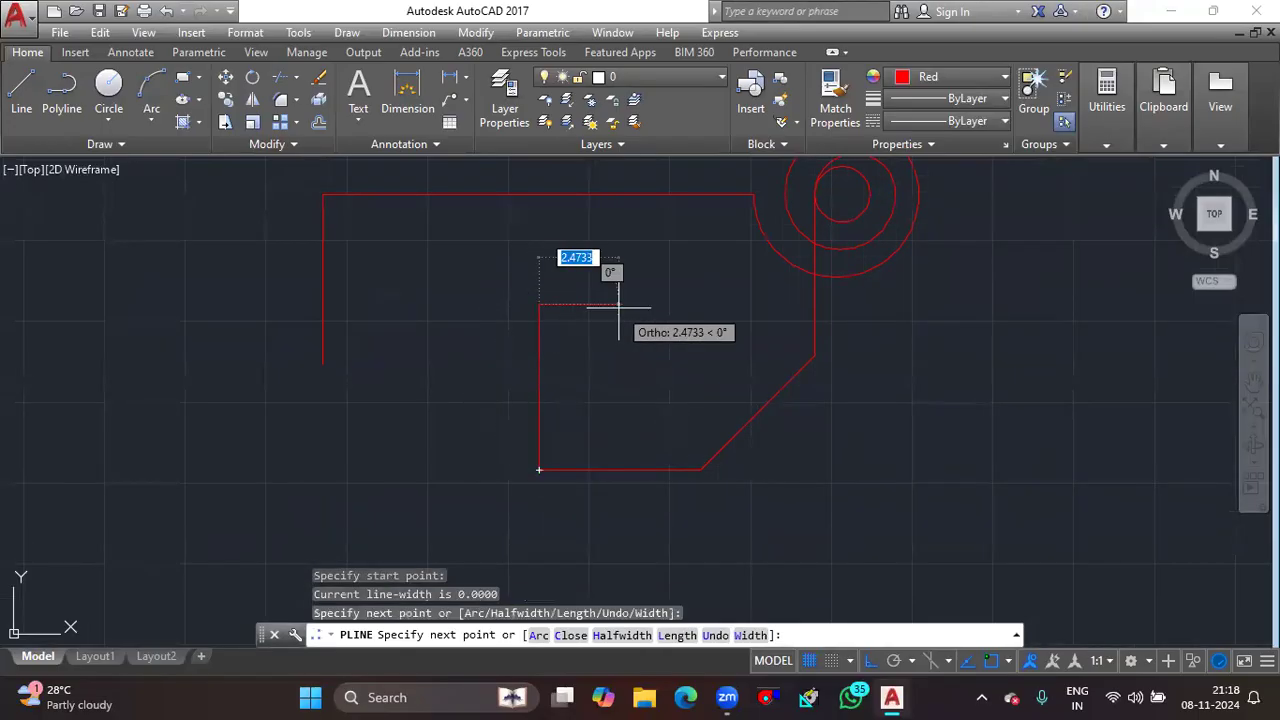
Continue with an arc using the Direction option, its start tangent toward the lower left with Ortho off, ending at the vertical segment's lower endpoint.
type("a")
key("Return")
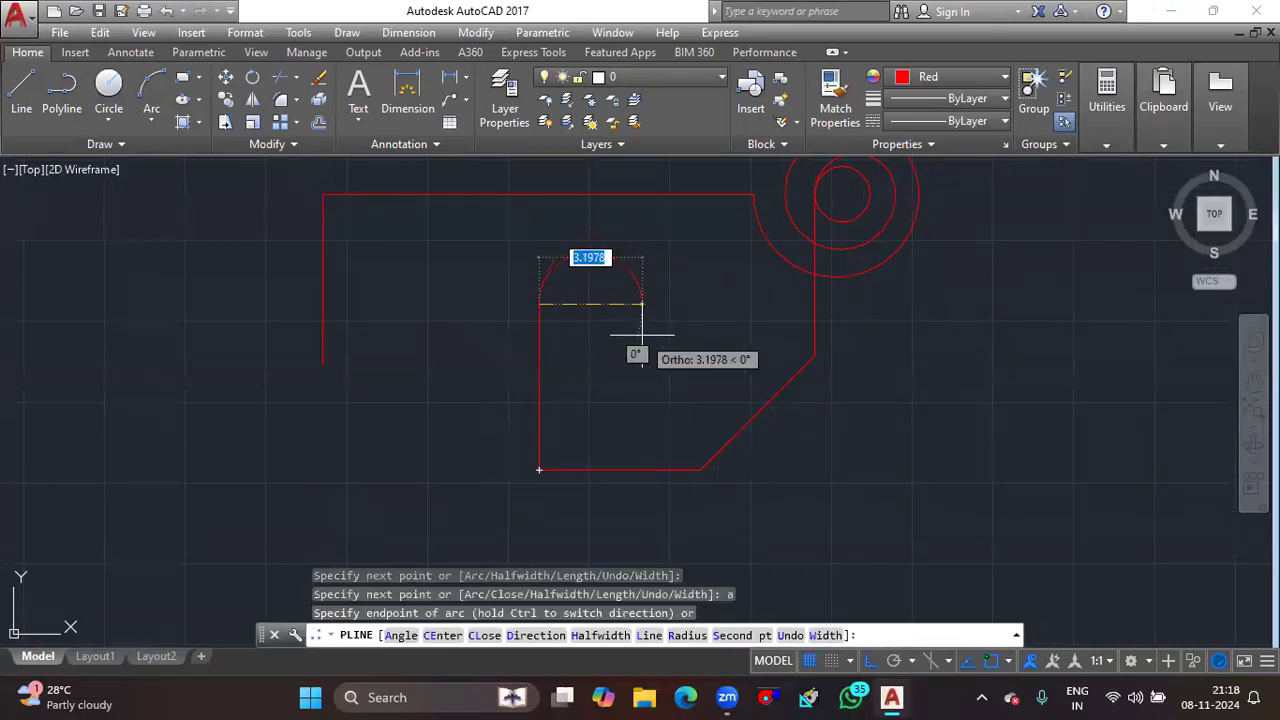
key("F8")
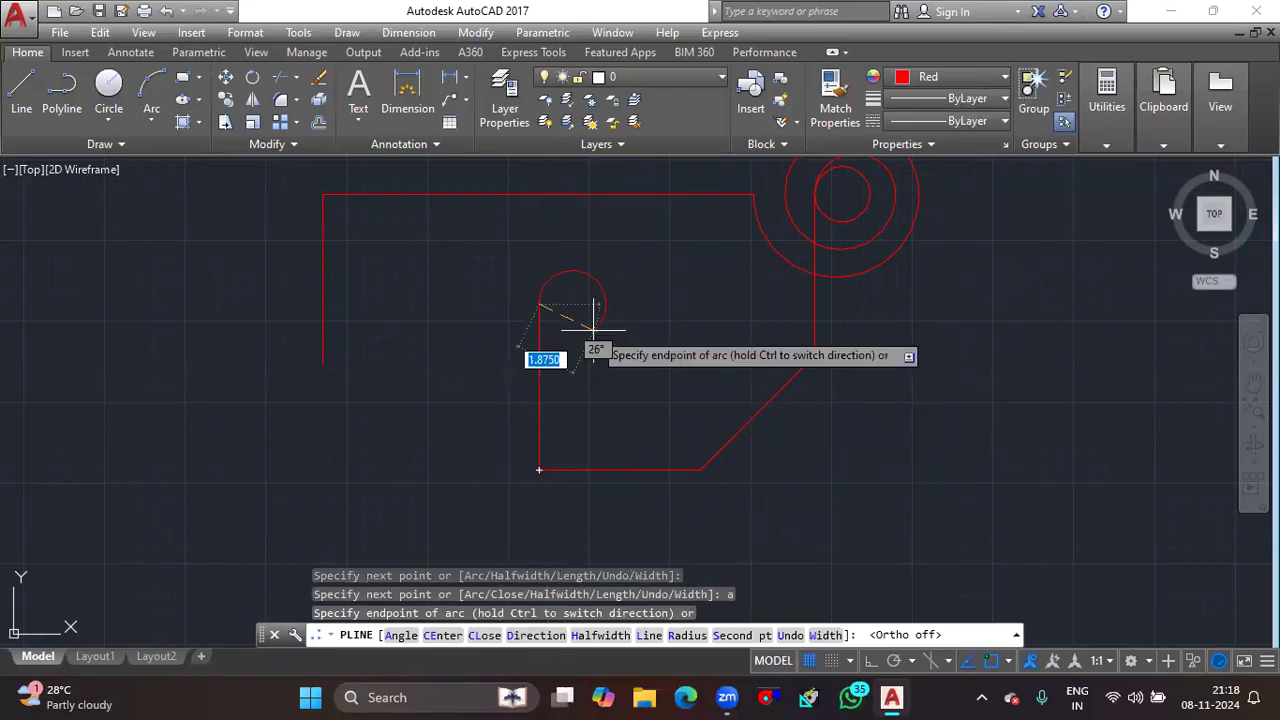
type("d")
key("Return")
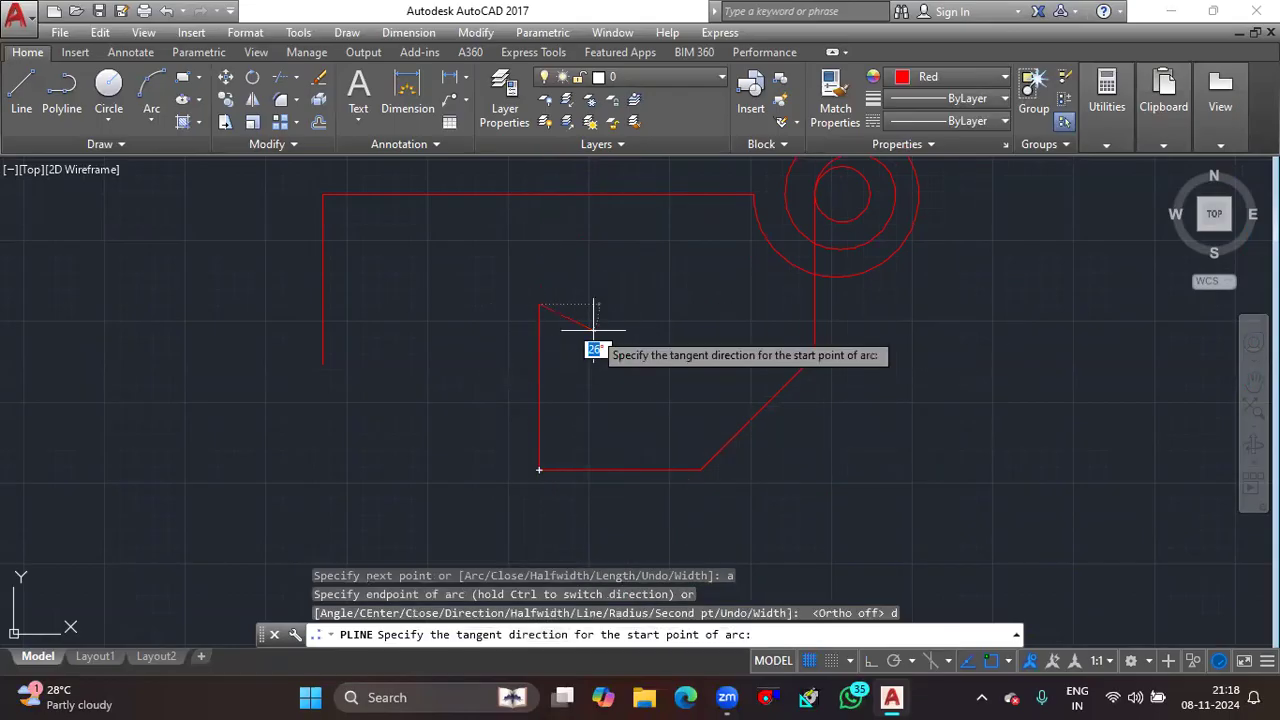
scroll(514, 340, "up", 4)
middle_click_drag(509, 334, 539, 236)
scroll(539, 236, "down", 2)
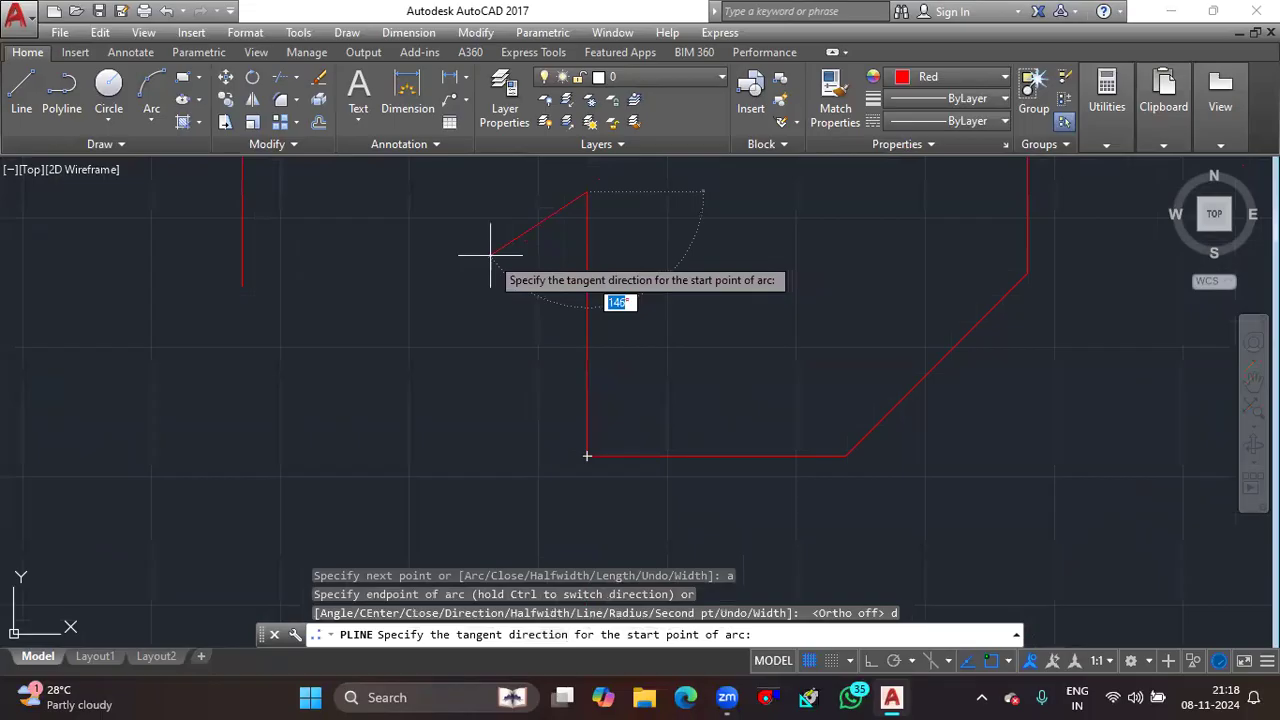
left_click(497, 253)
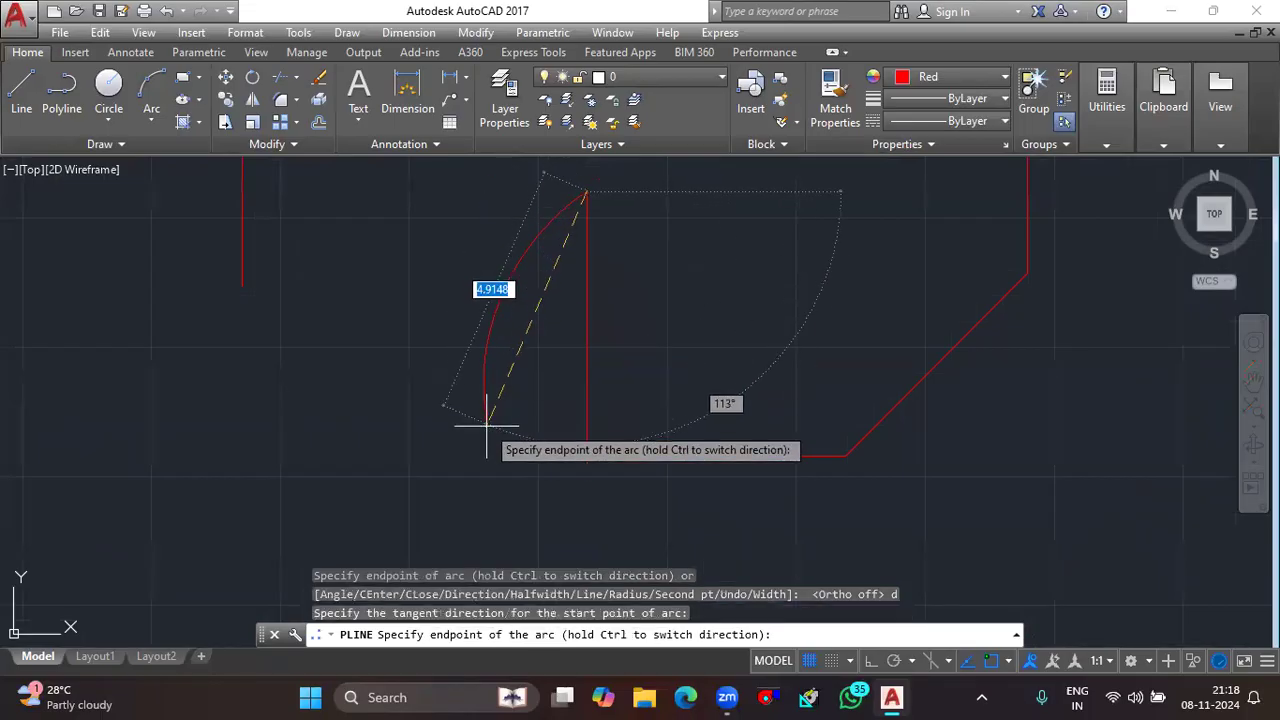
mouse_move(494, 497)
middle_mouse_down()
mouse_move(498, 394)
mouse_move(483, 425)
mouse_move(498, 438)
middle_mouse_up()
scroll(505, 460, "down", 1)
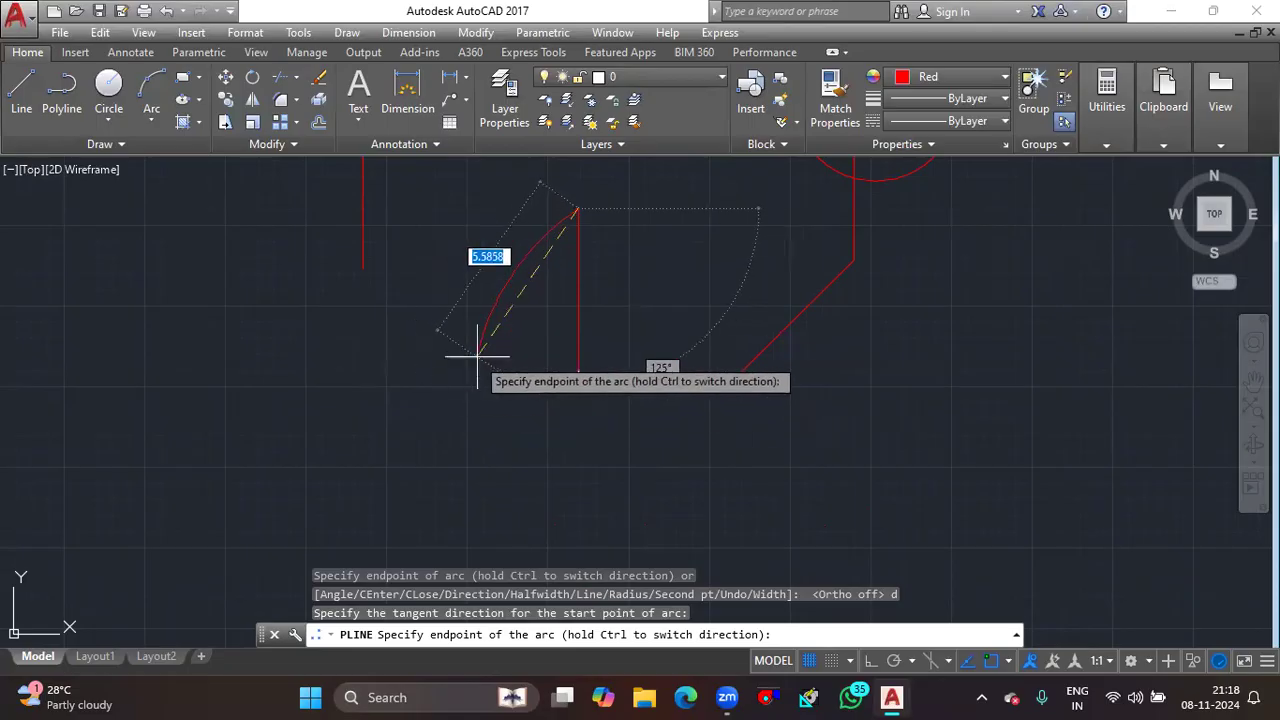
left_click(578, 373)
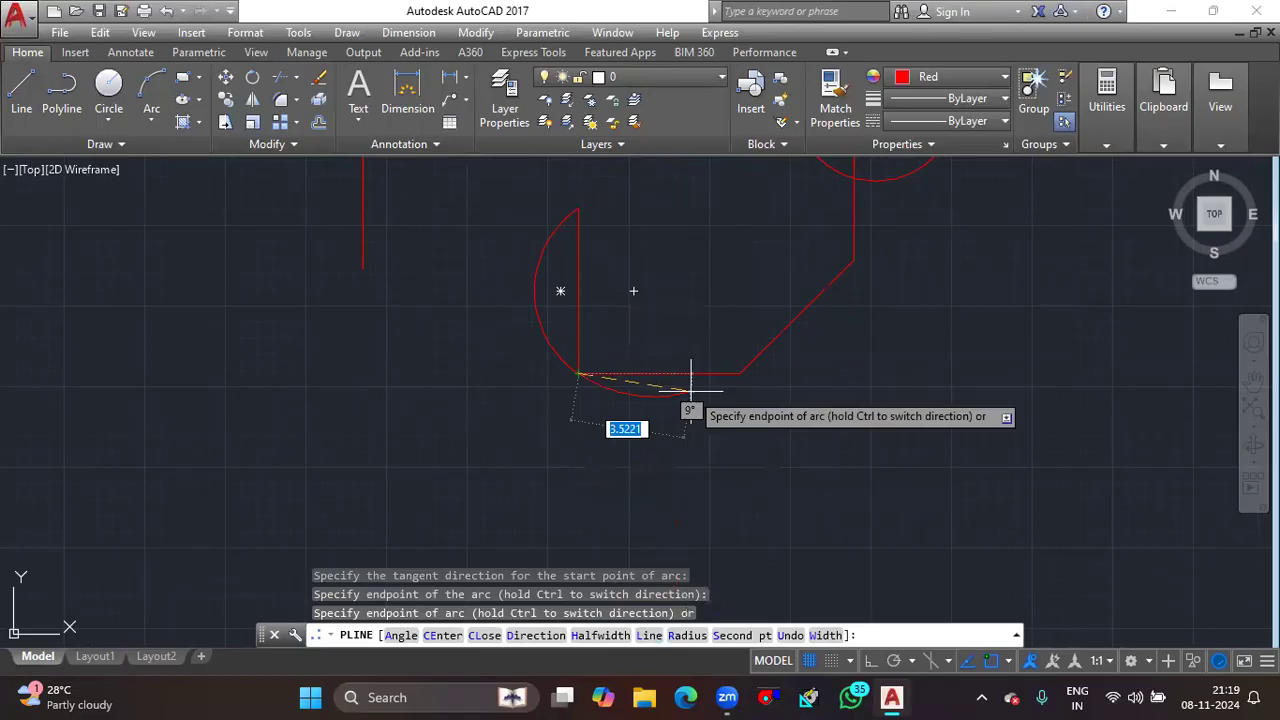
Switch the polyline back to lines, draw segments to the arc's centre and to the vertical segment's upper endpoint, and end it.
type("l")
key("Return")
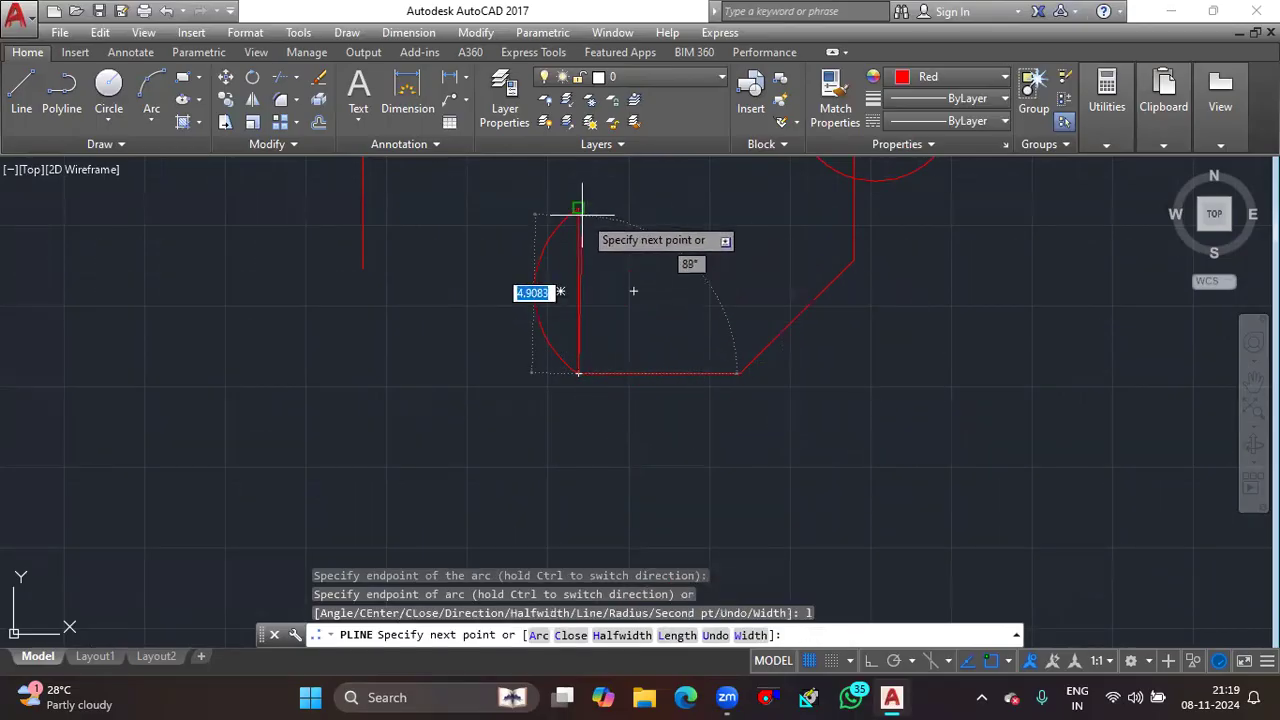
left_click(632, 290)
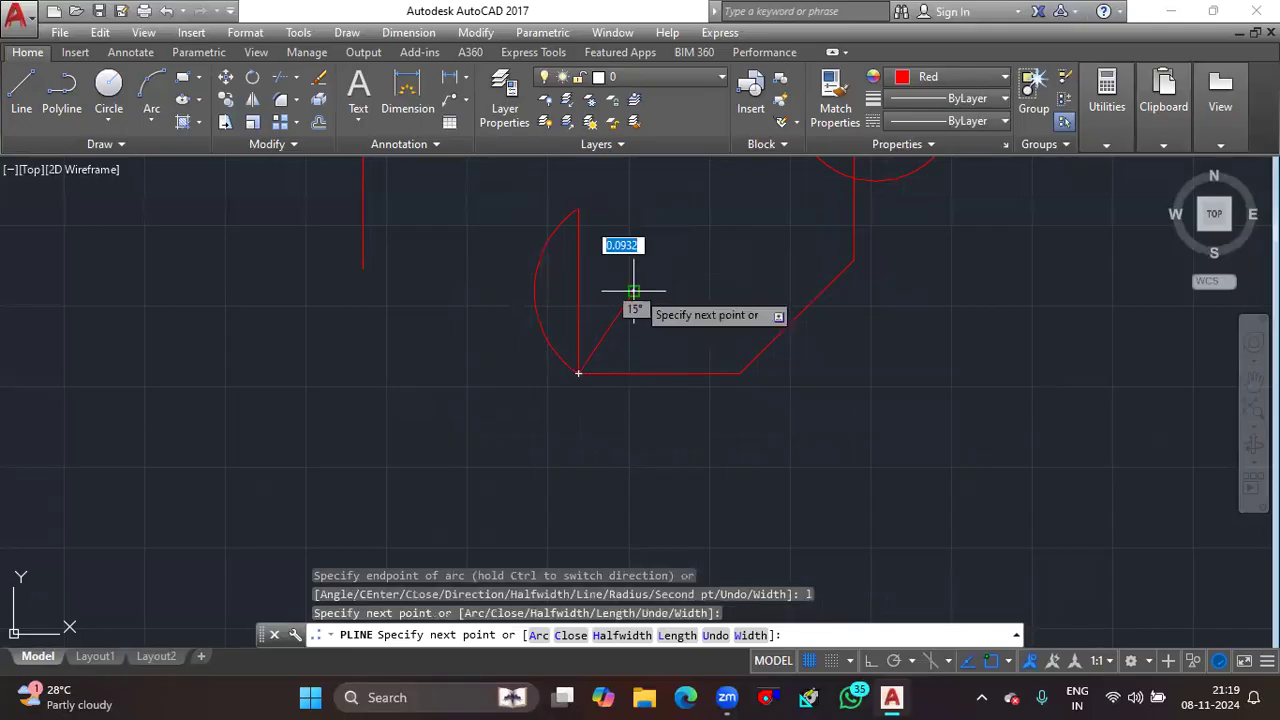
left_click(579, 209)
key("Escape")
Start a new polyline in the empty area below the existing shapes and turn Ortho on.
scroll(727, 343, "down", 4)
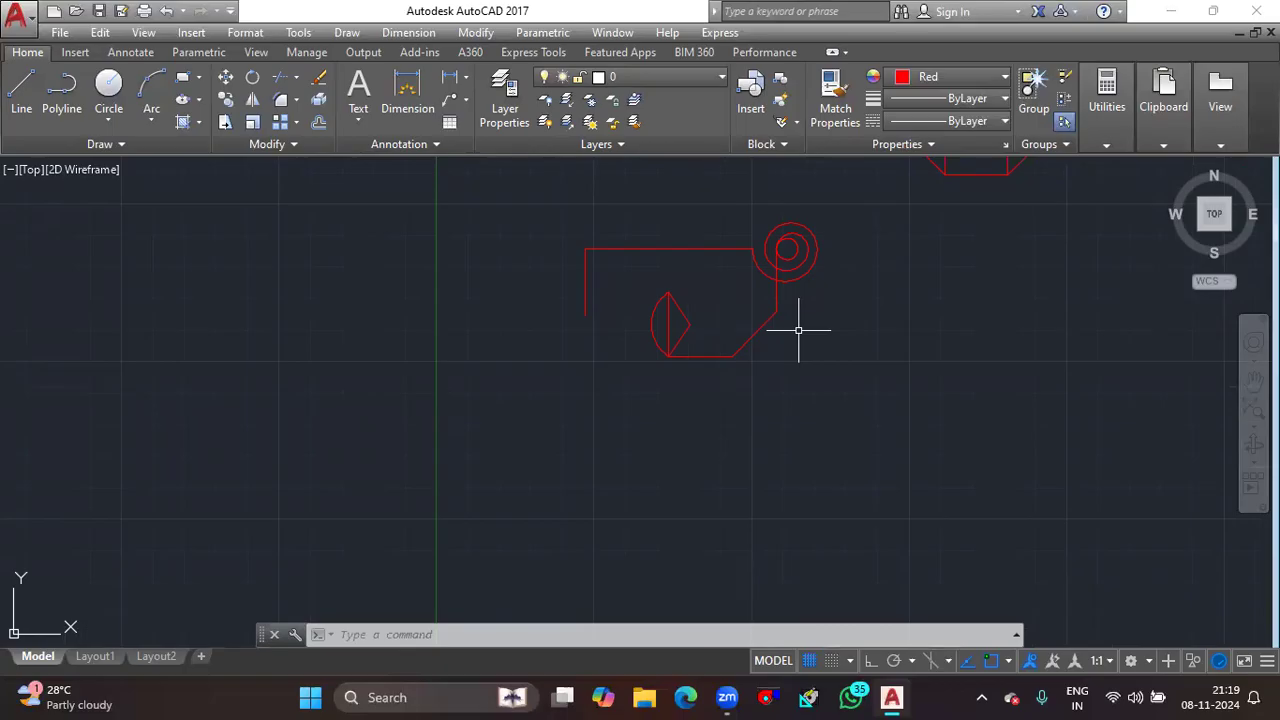
type("pl")
key("Return")
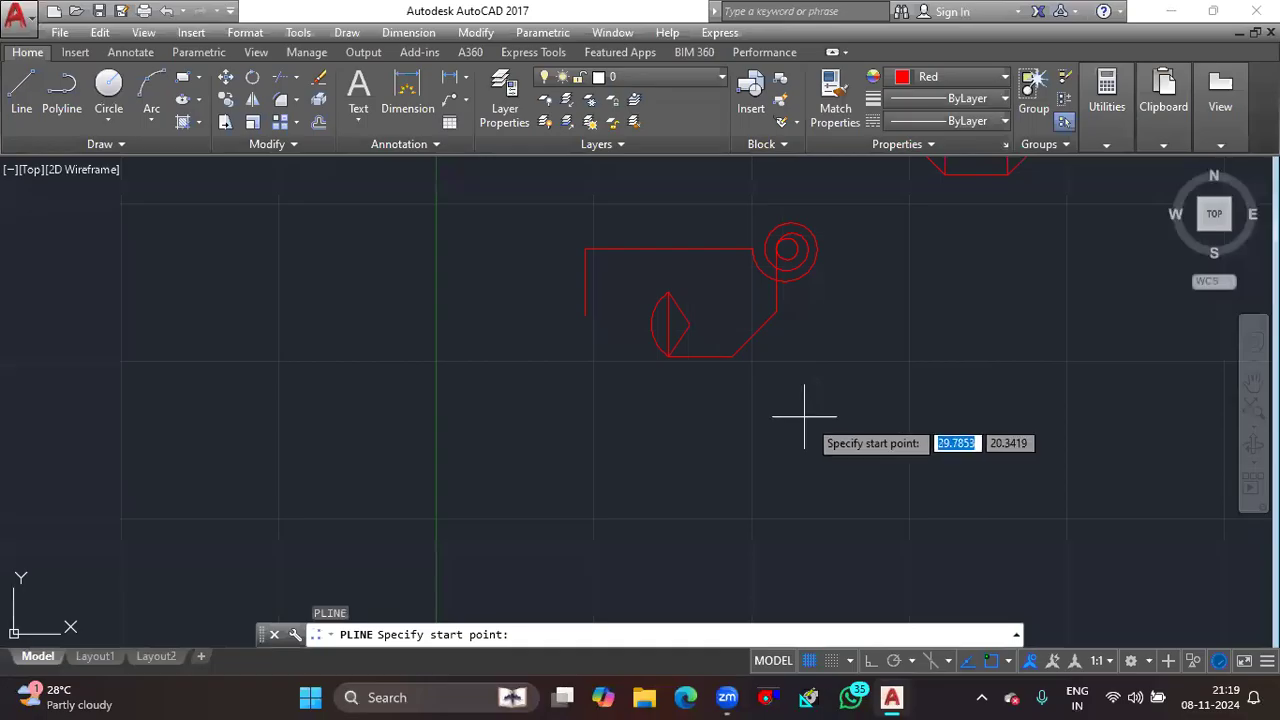
left_click(661, 473)
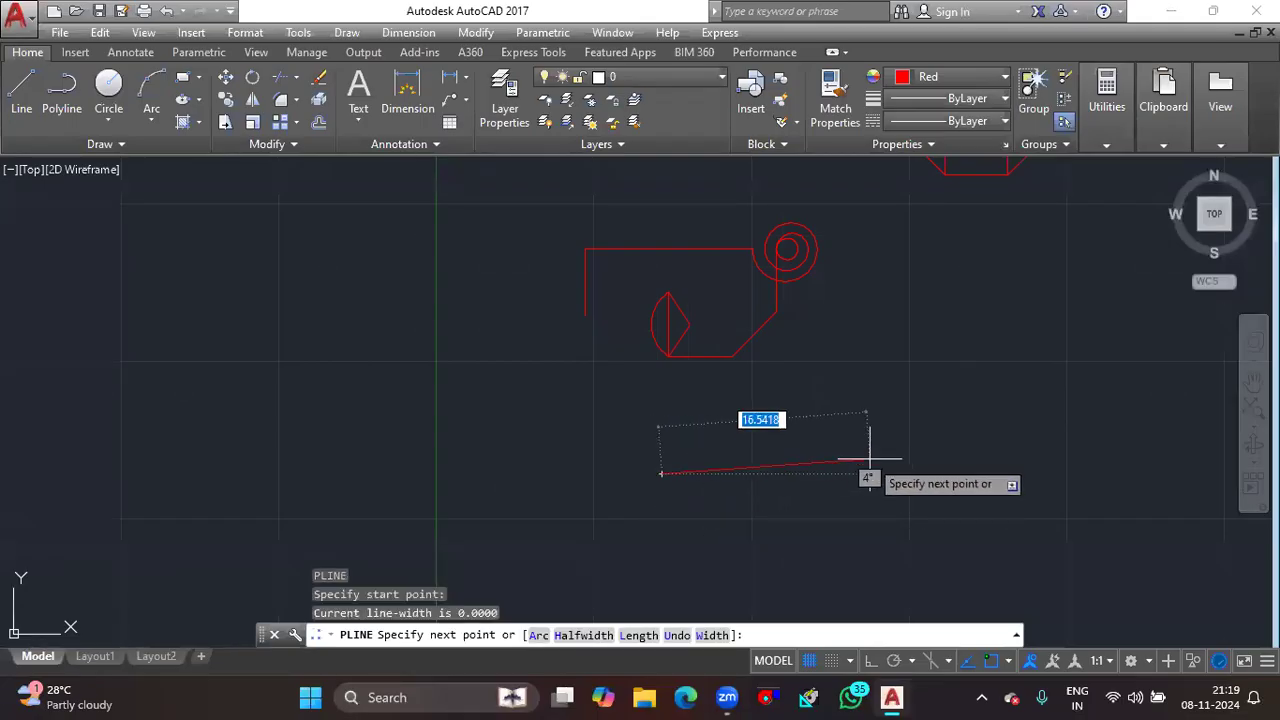
key("F8")
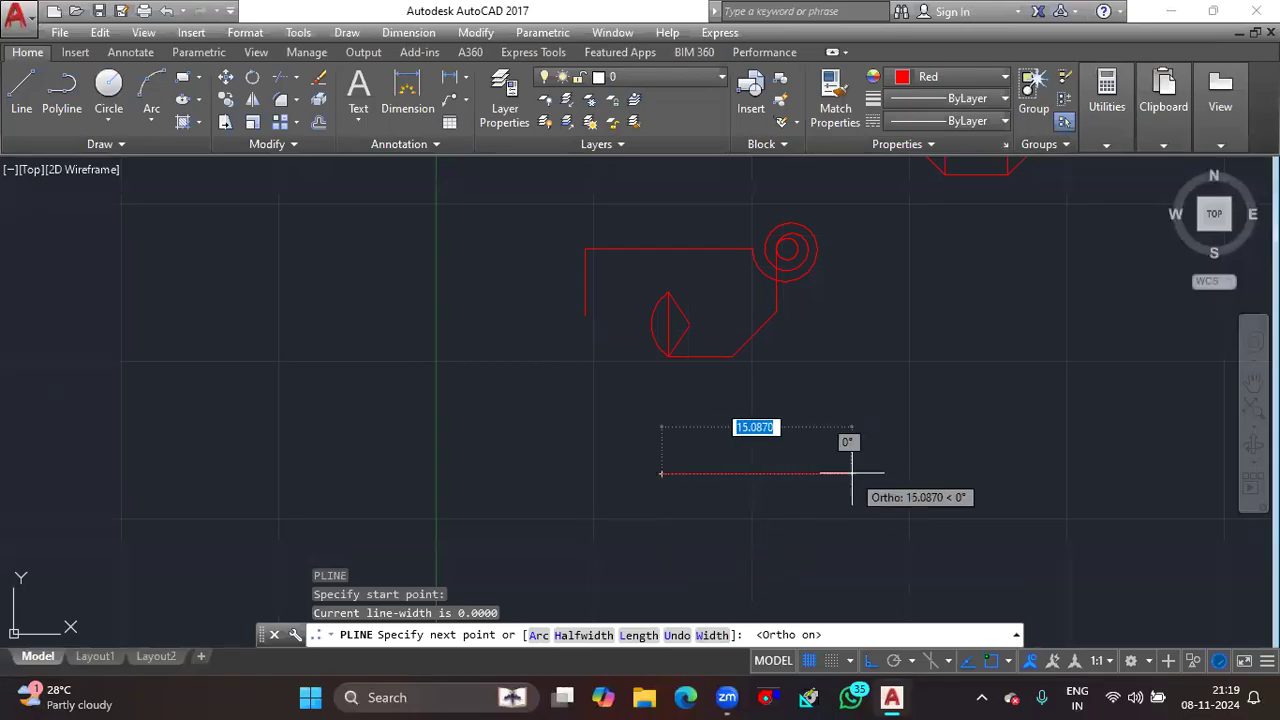
Set the polyline's starting and ending width to 2 and draw a rightward horizontal segment followed by an upward vertical segment.
type("w")
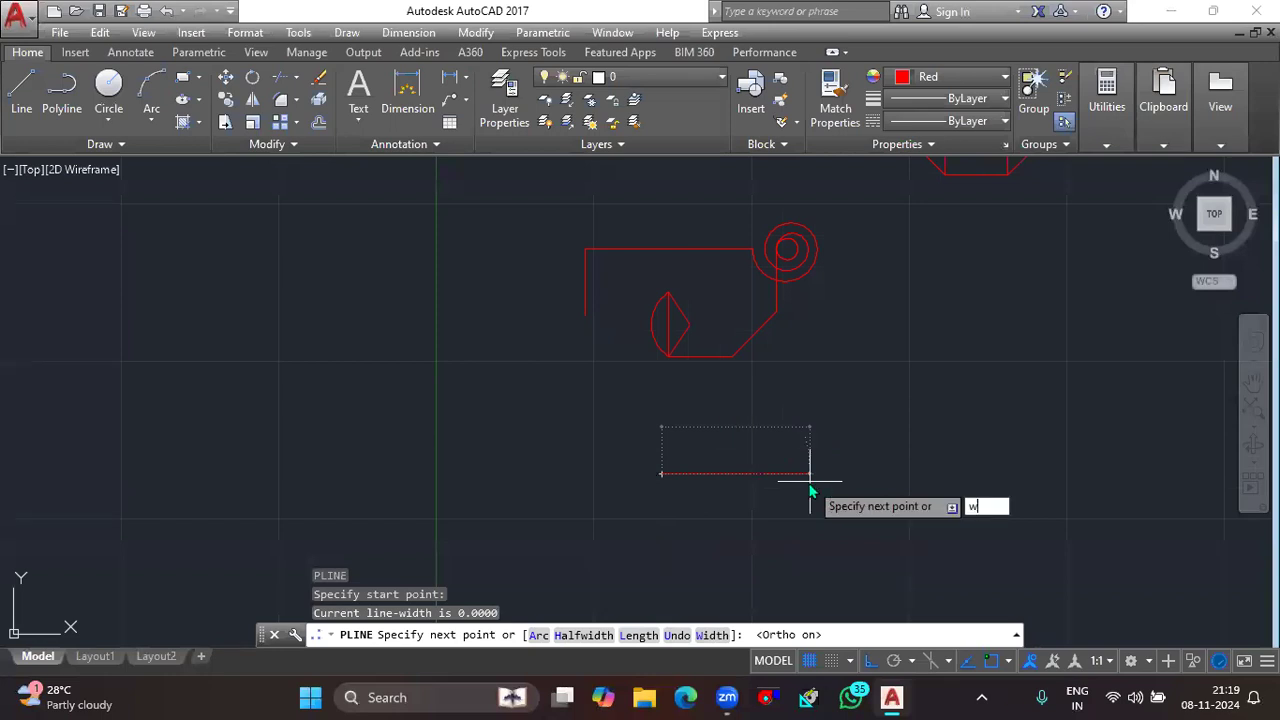
key("Return")
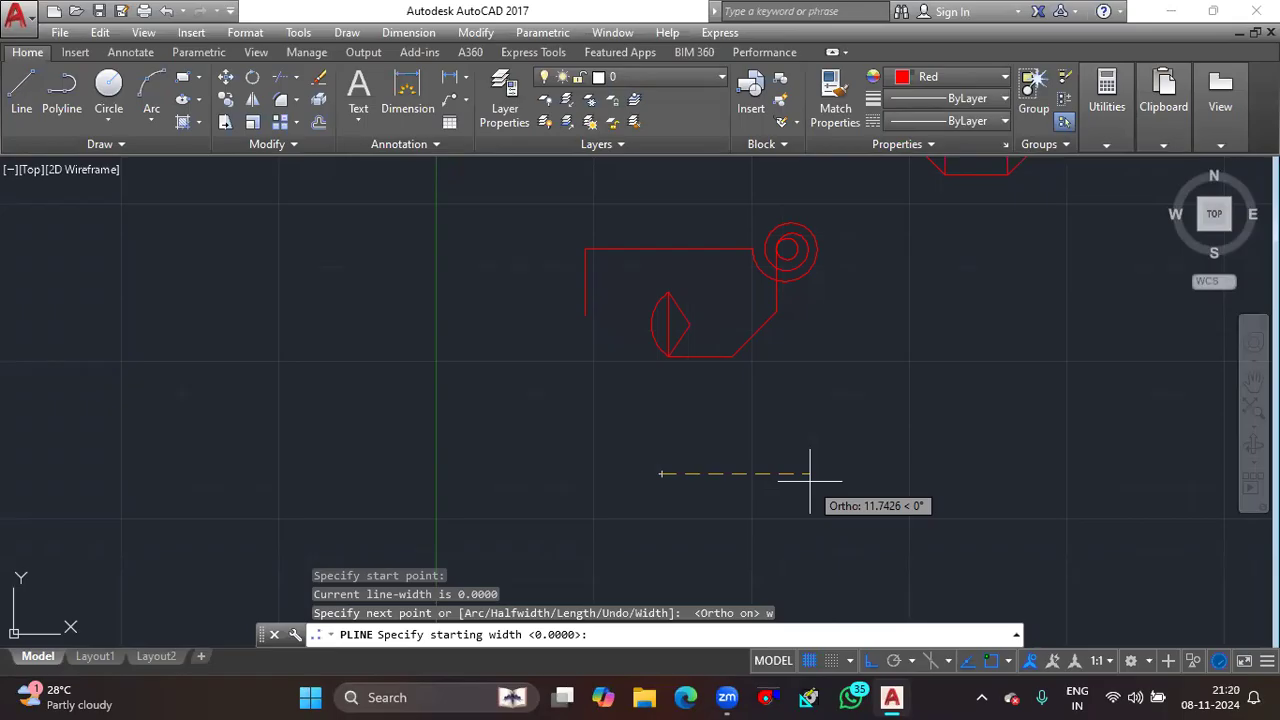
type("2")
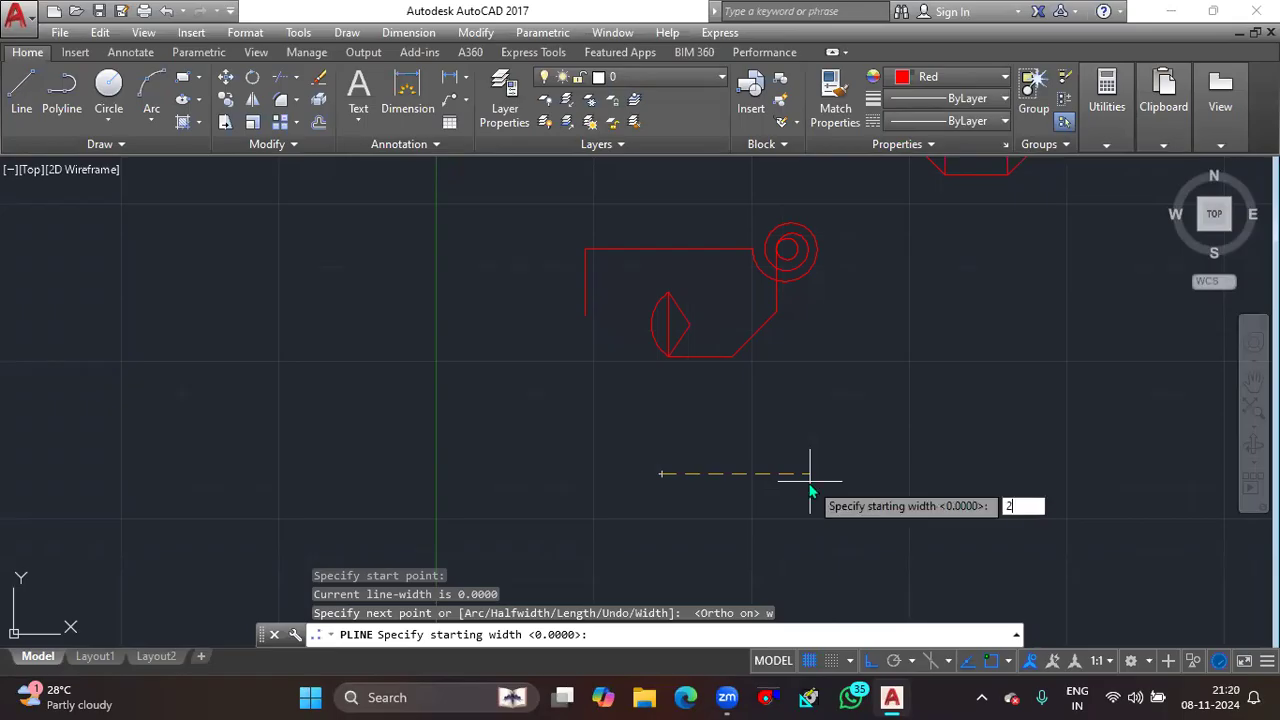
key("Return")
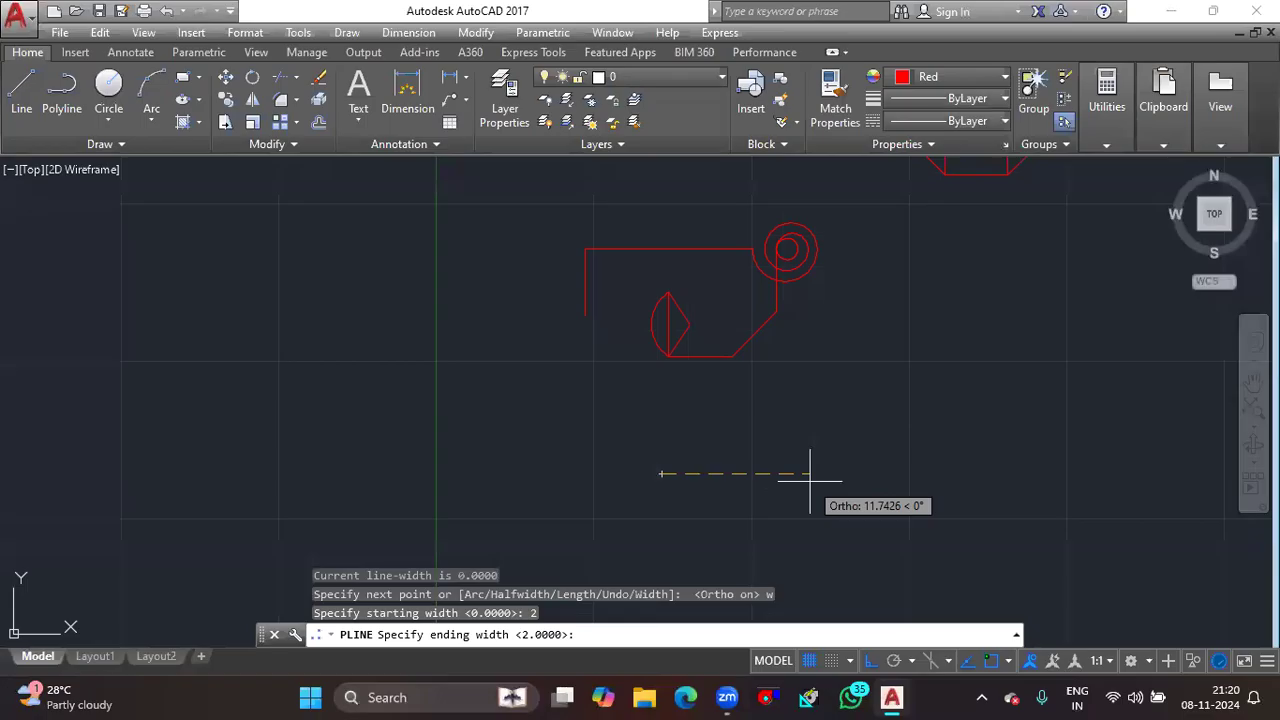
type("2")
key("Return")
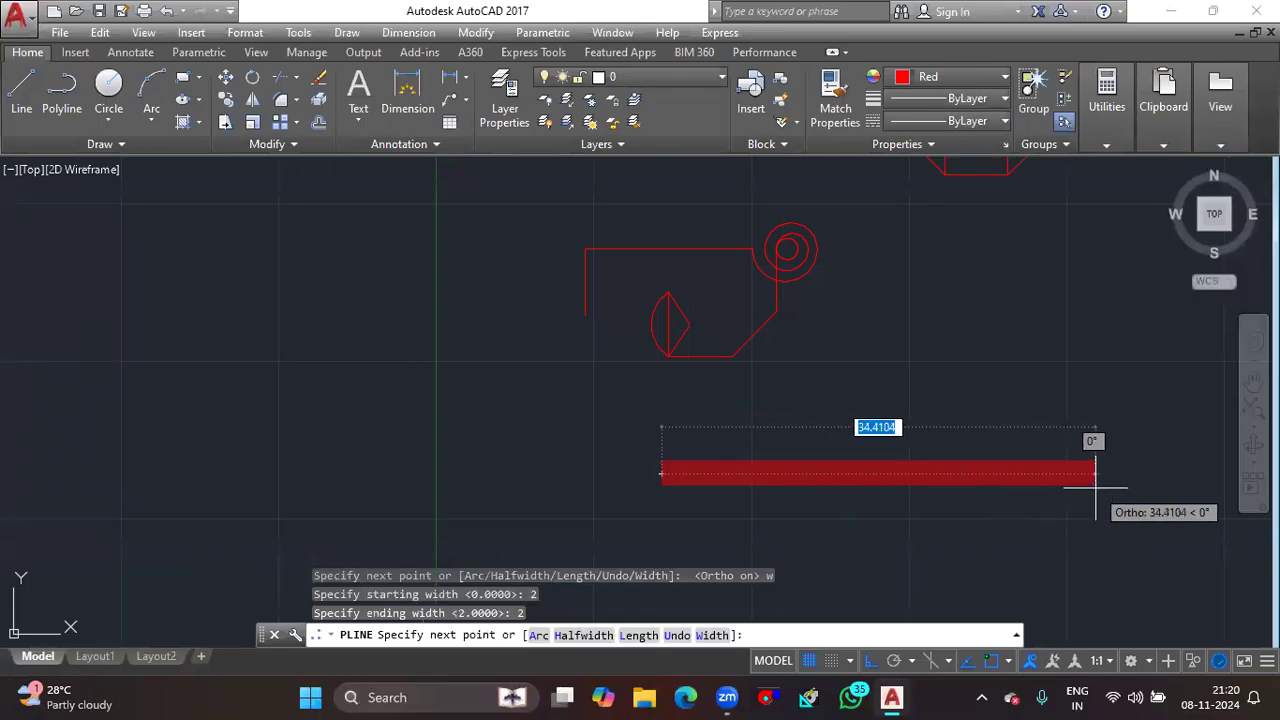
left_click(822, 478)
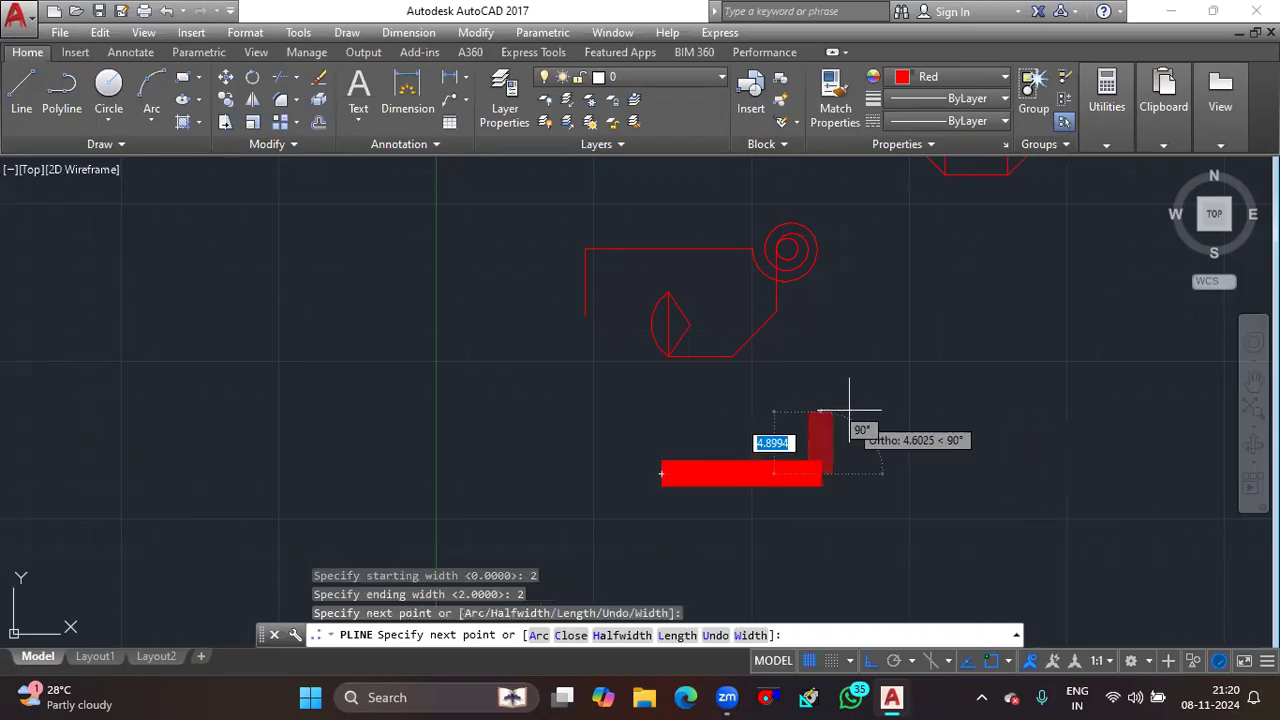
left_click(821, 349)
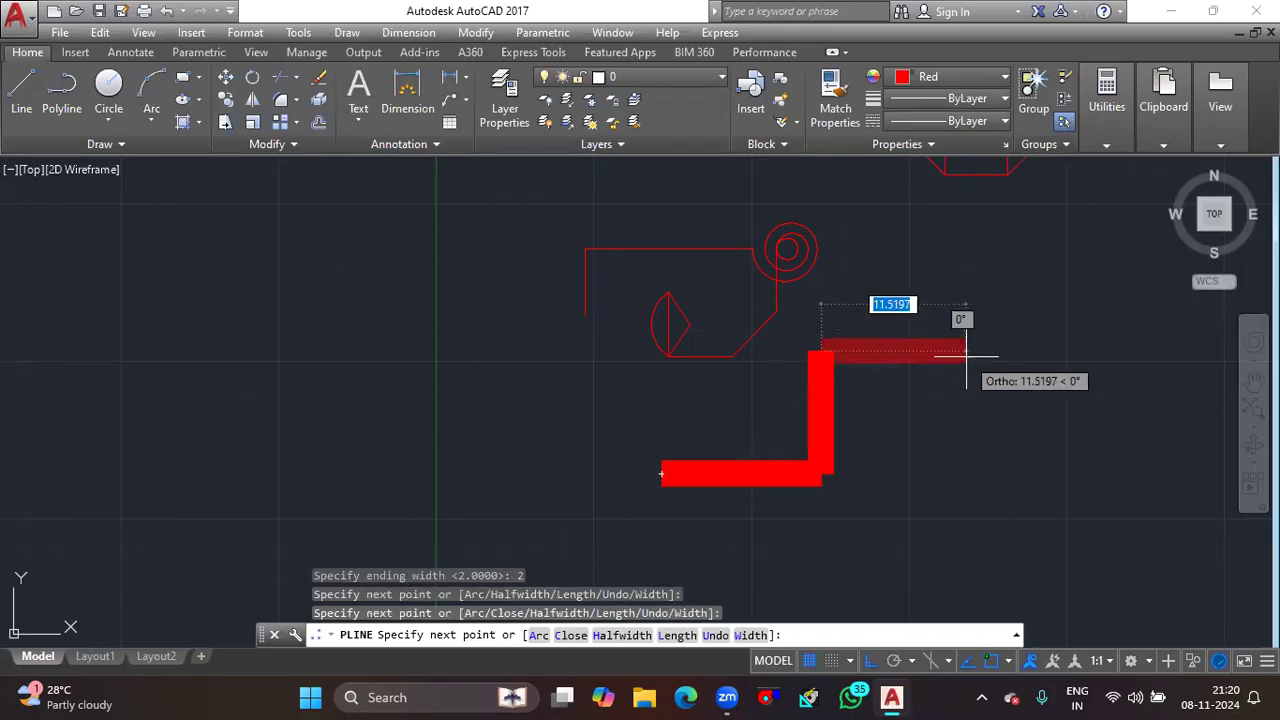
Set the next segment's starting width to 2 and ending width to 0, and preview the taper horizontally to the right.
type("w")
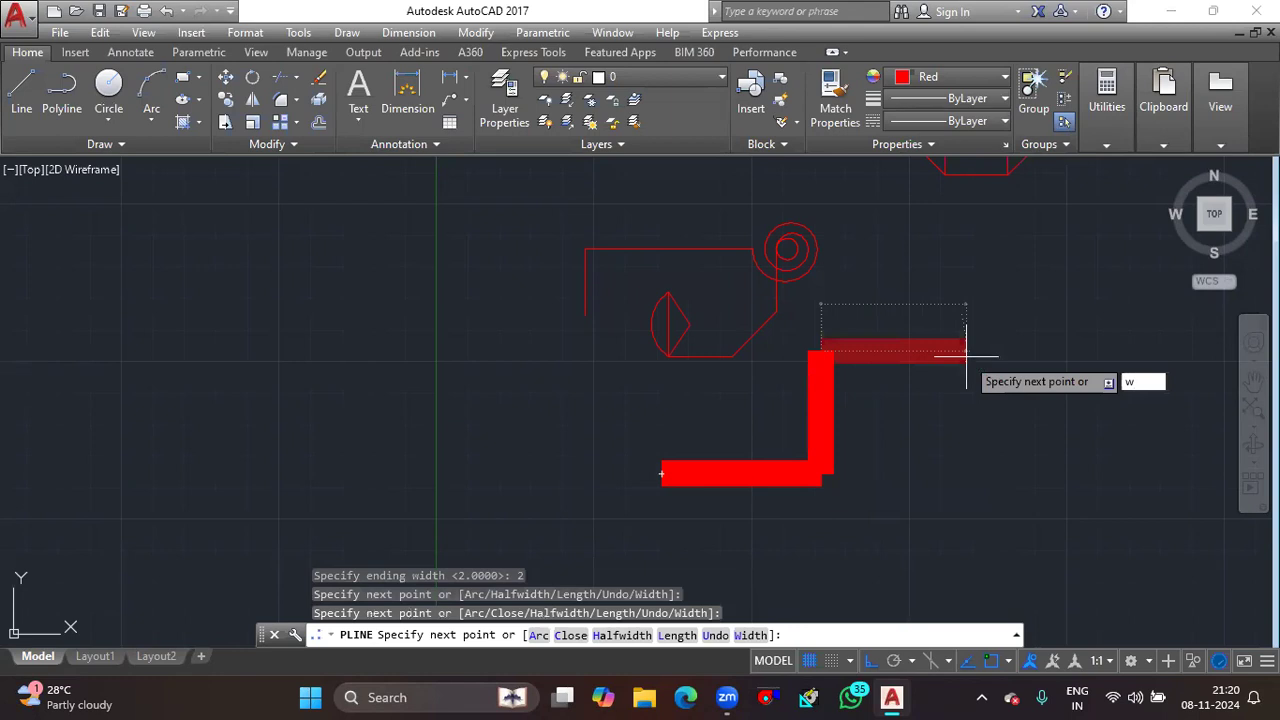
key("Return")
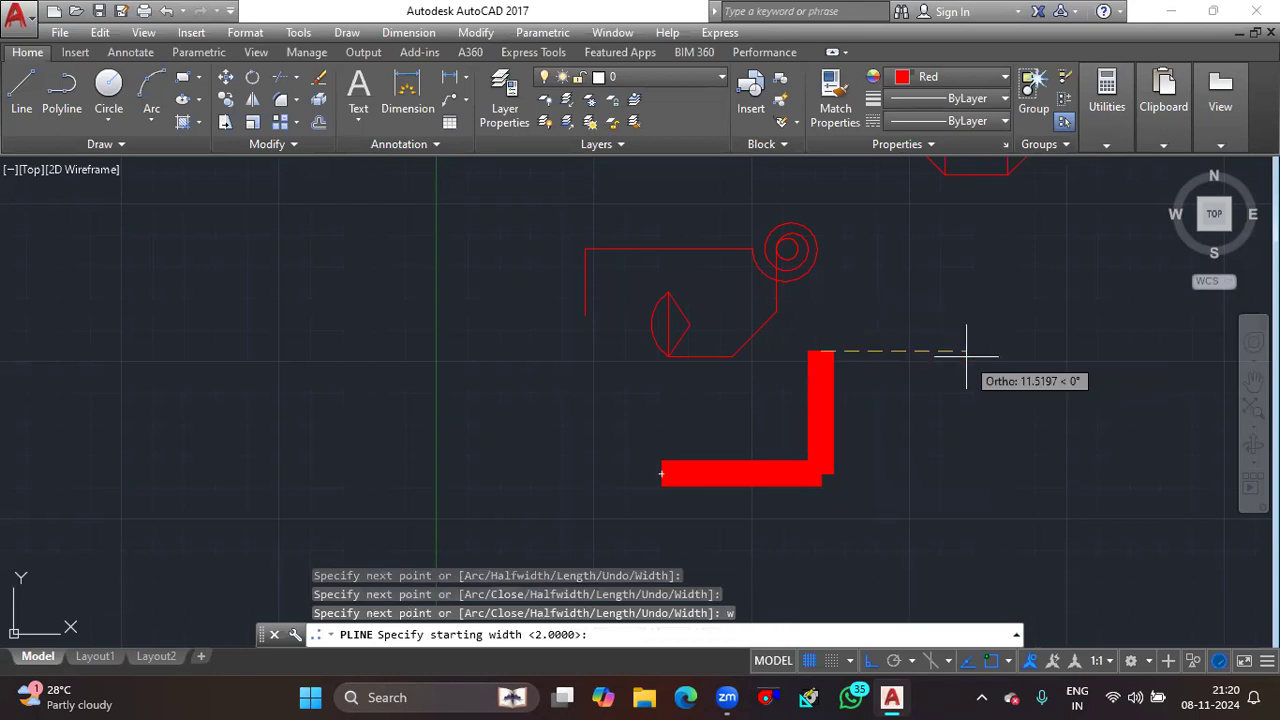
type("2")
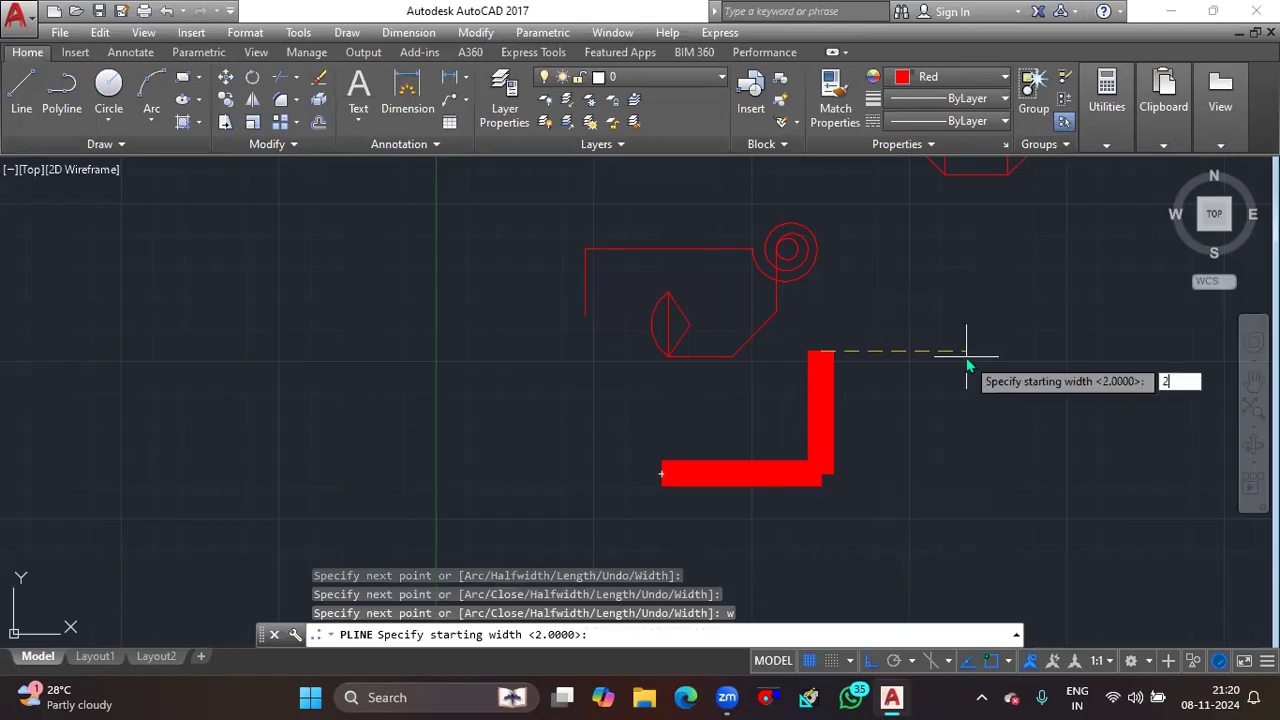
key("Return")
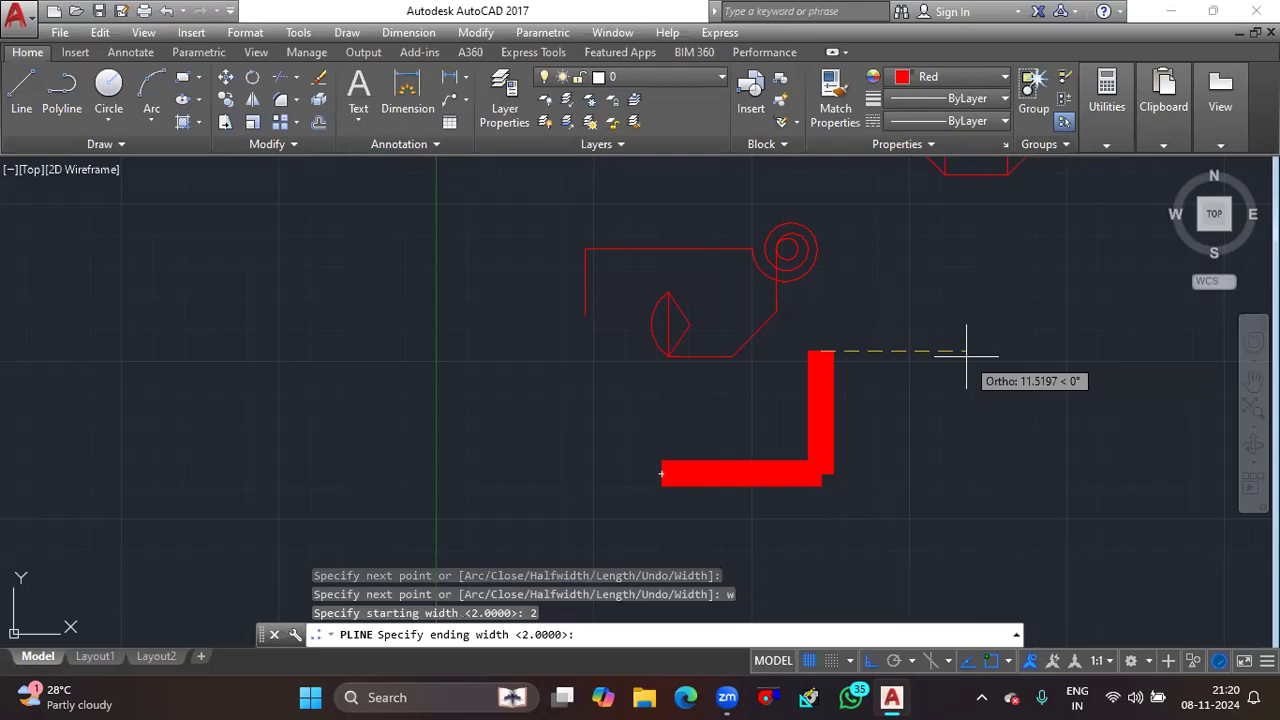
type("0")
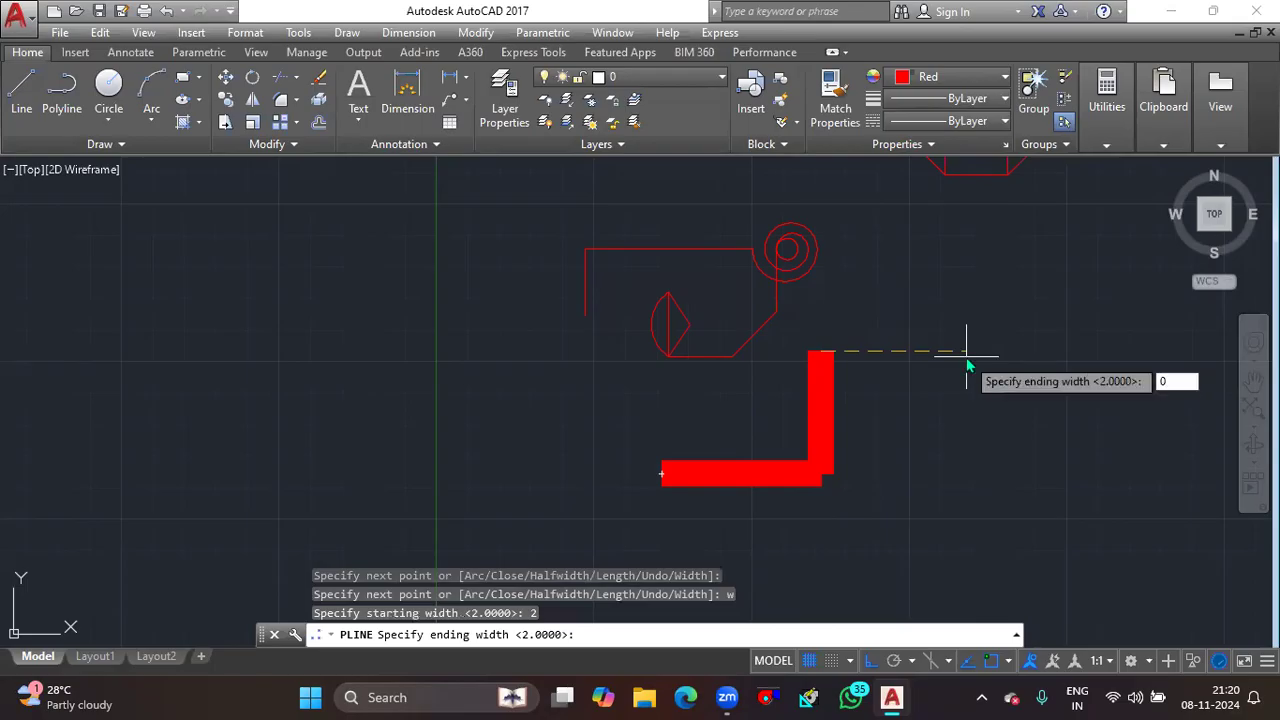
key("Return")
scroll(850, 365, "up", 5)
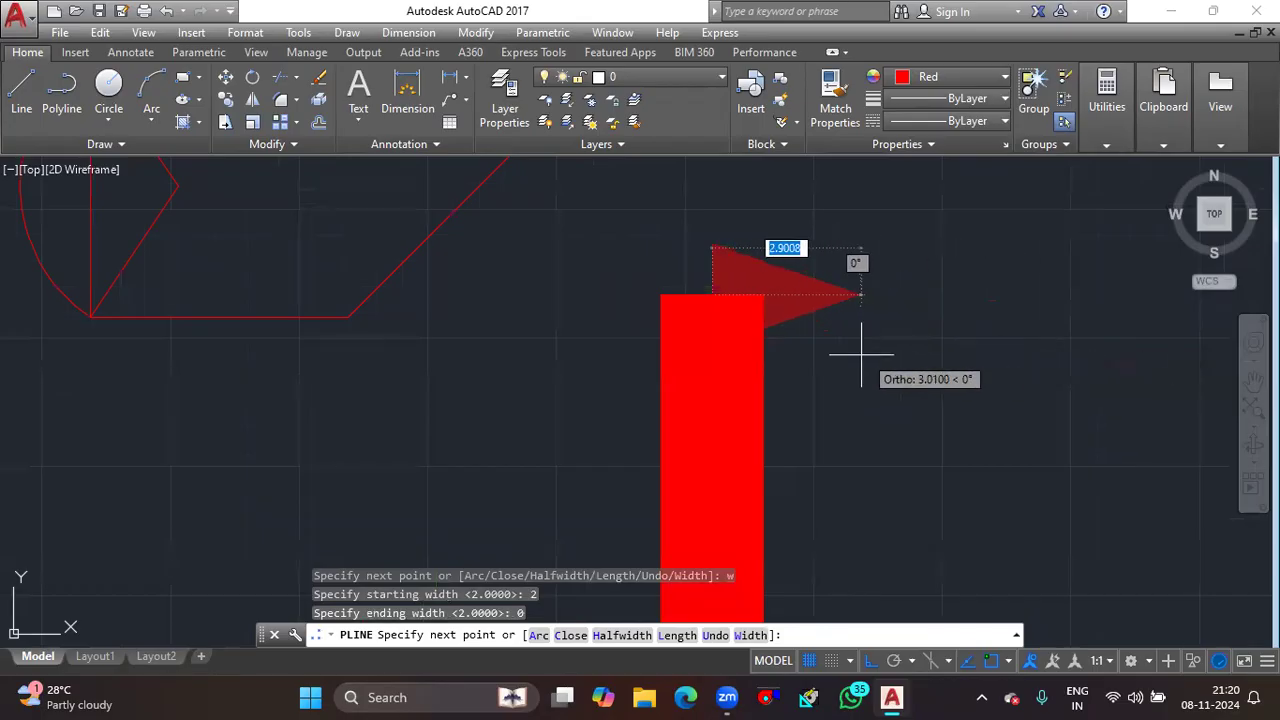
middle_click_drag(717, 383, 565, 385)
scroll(566, 388, "down", 5)
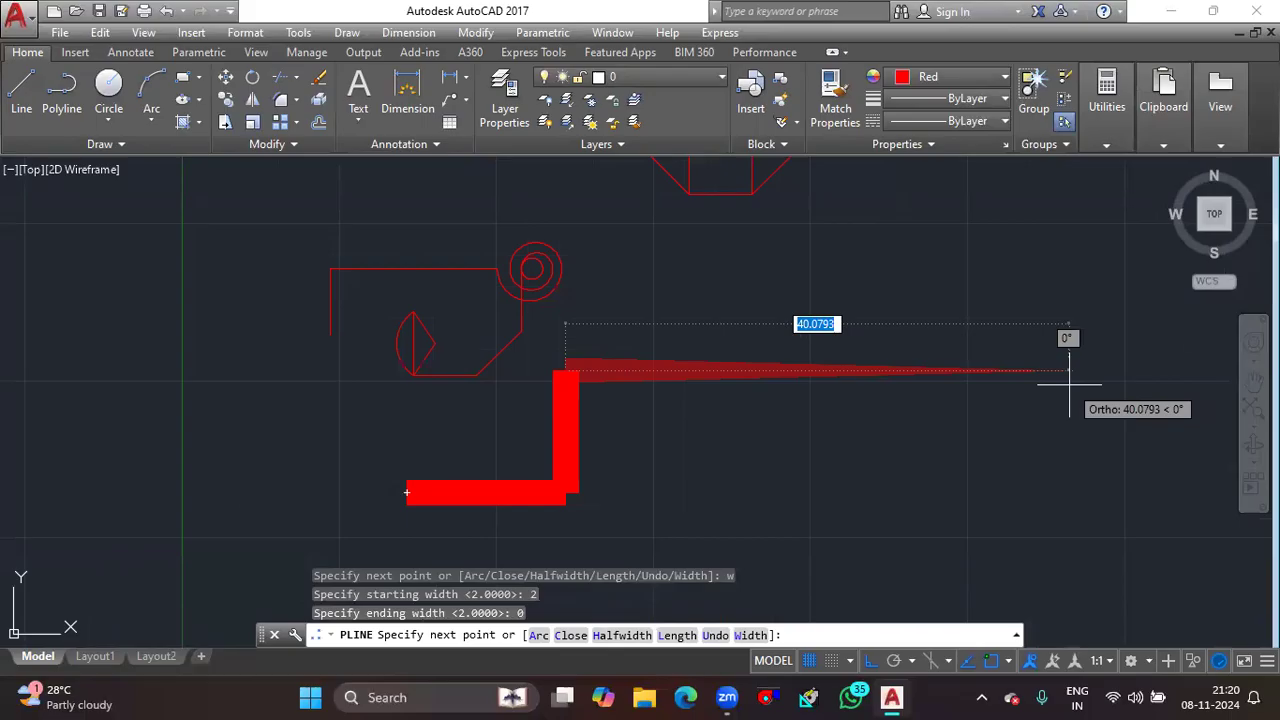
Set the next segment's starting width to 5 and ending width to 1, and preview the taper in several directions.
type("w")
key("Return")
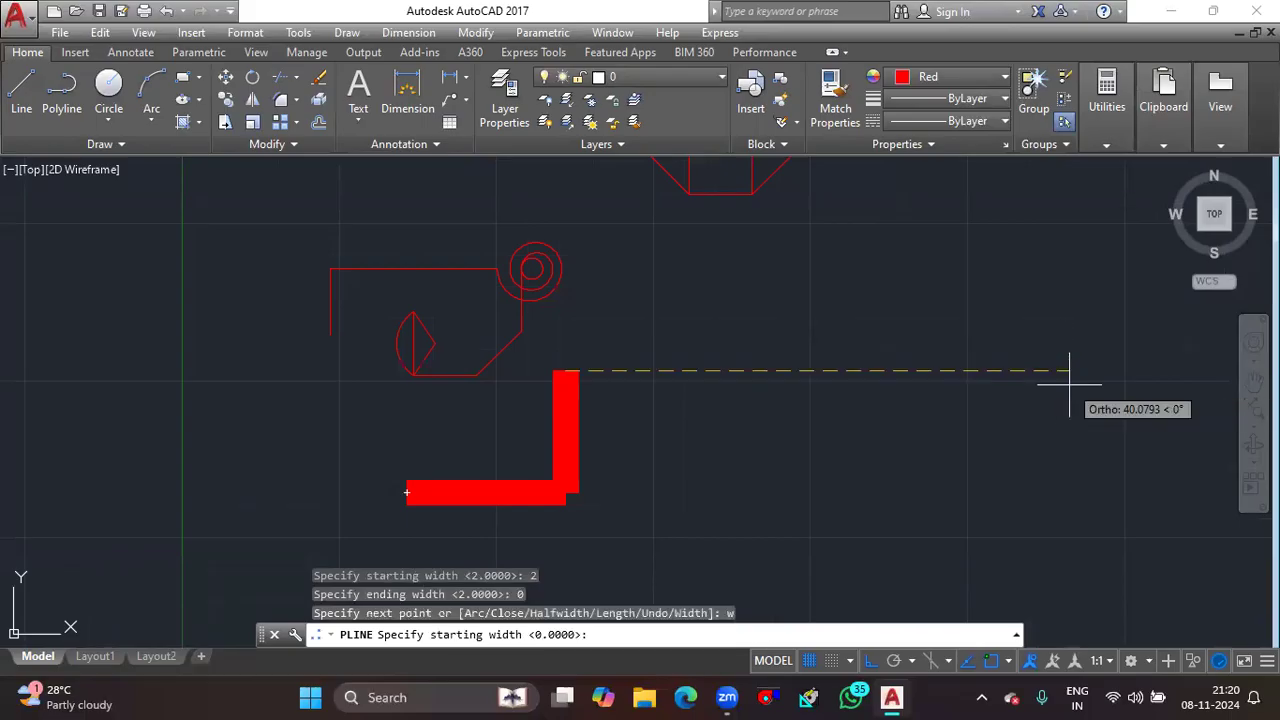
type("5")
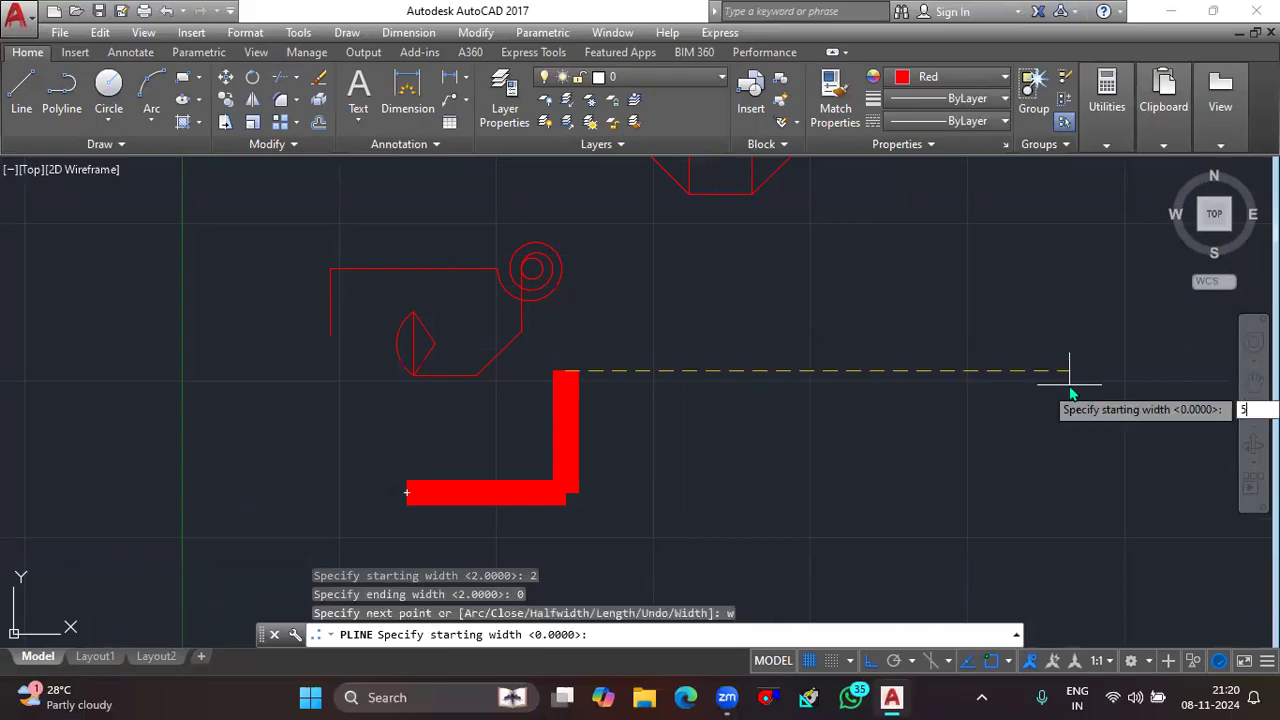
key("Return")
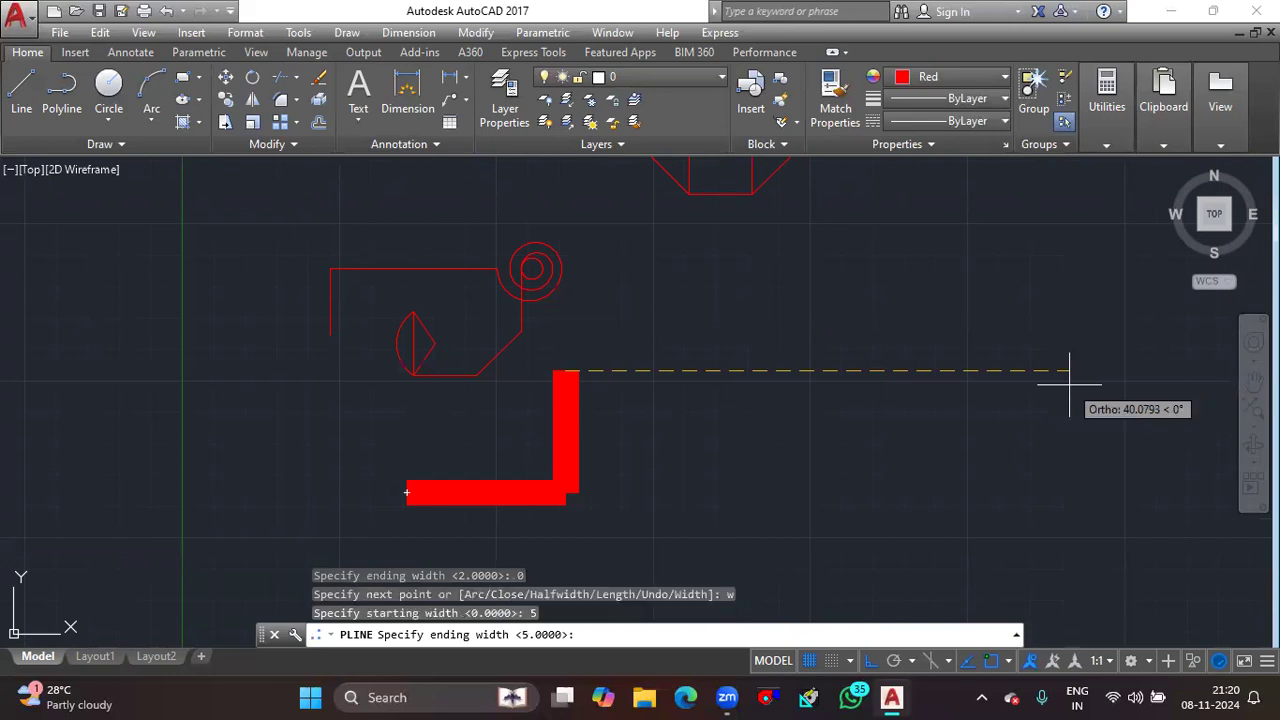
type("1")
key("Return")
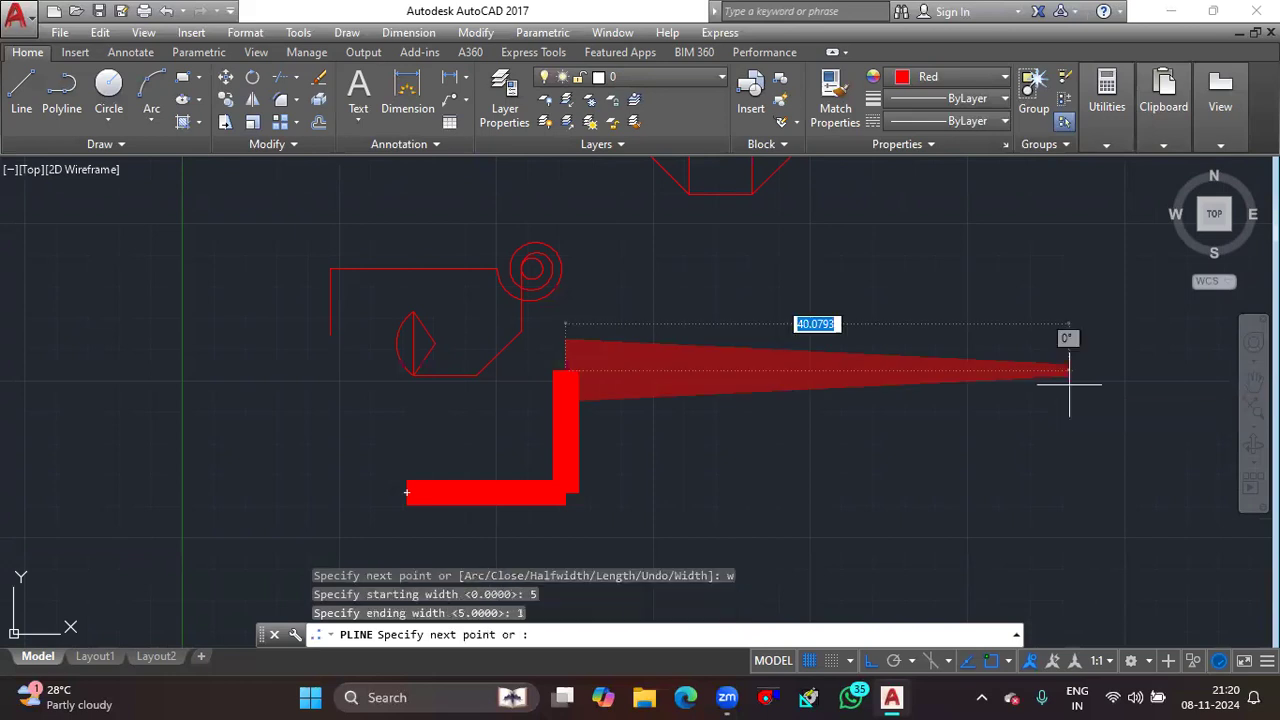
scroll(640, 390, "up", 8)
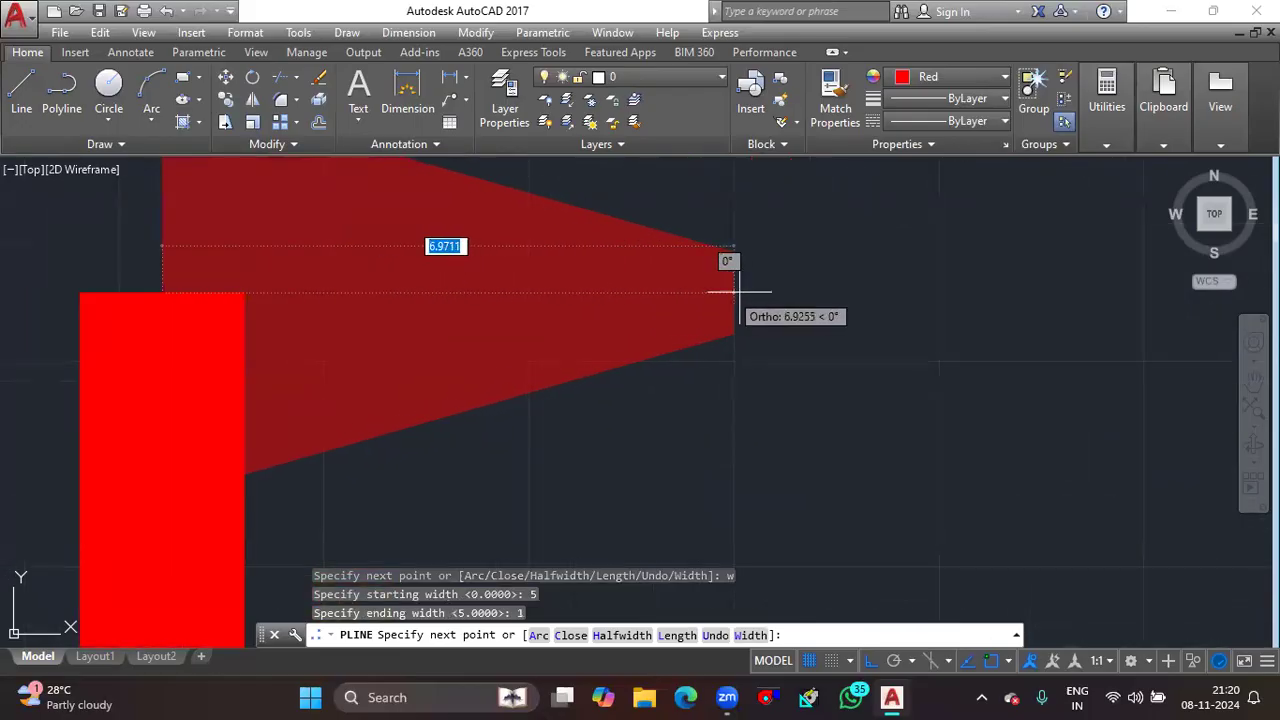
scroll(918, 287, "down", 3)
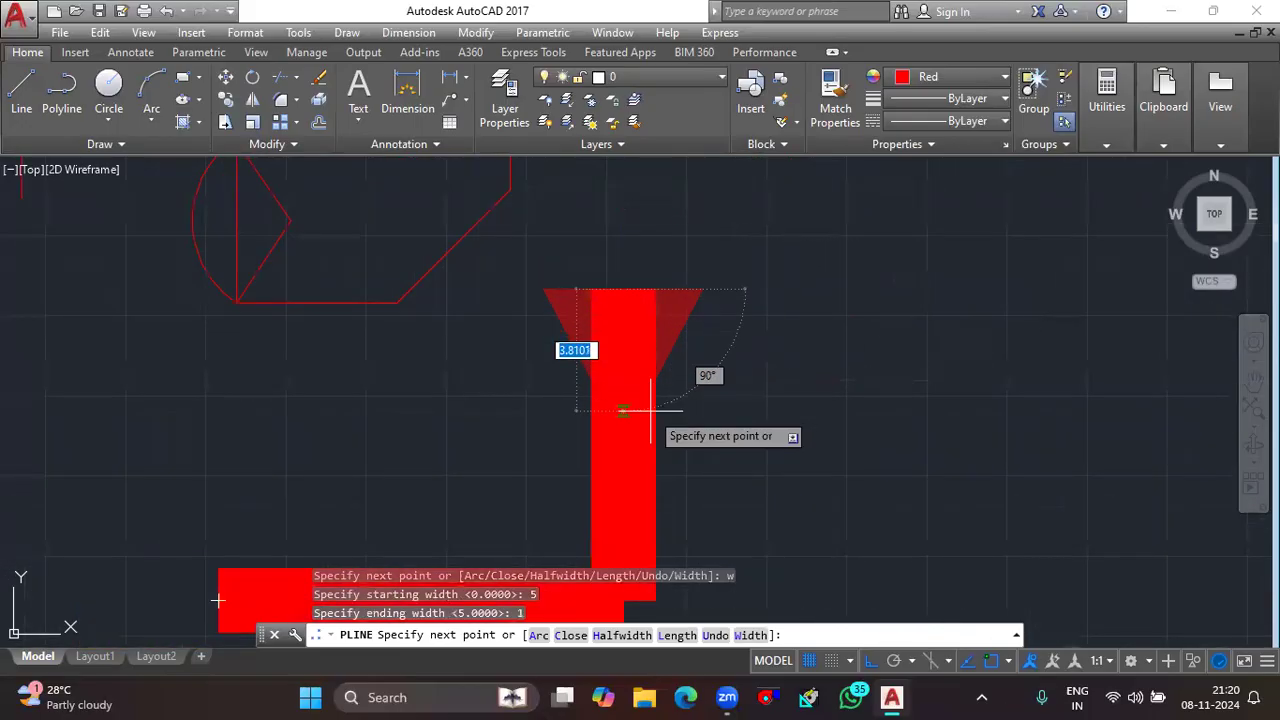
middle_click_drag(648, 485, 690, 418)
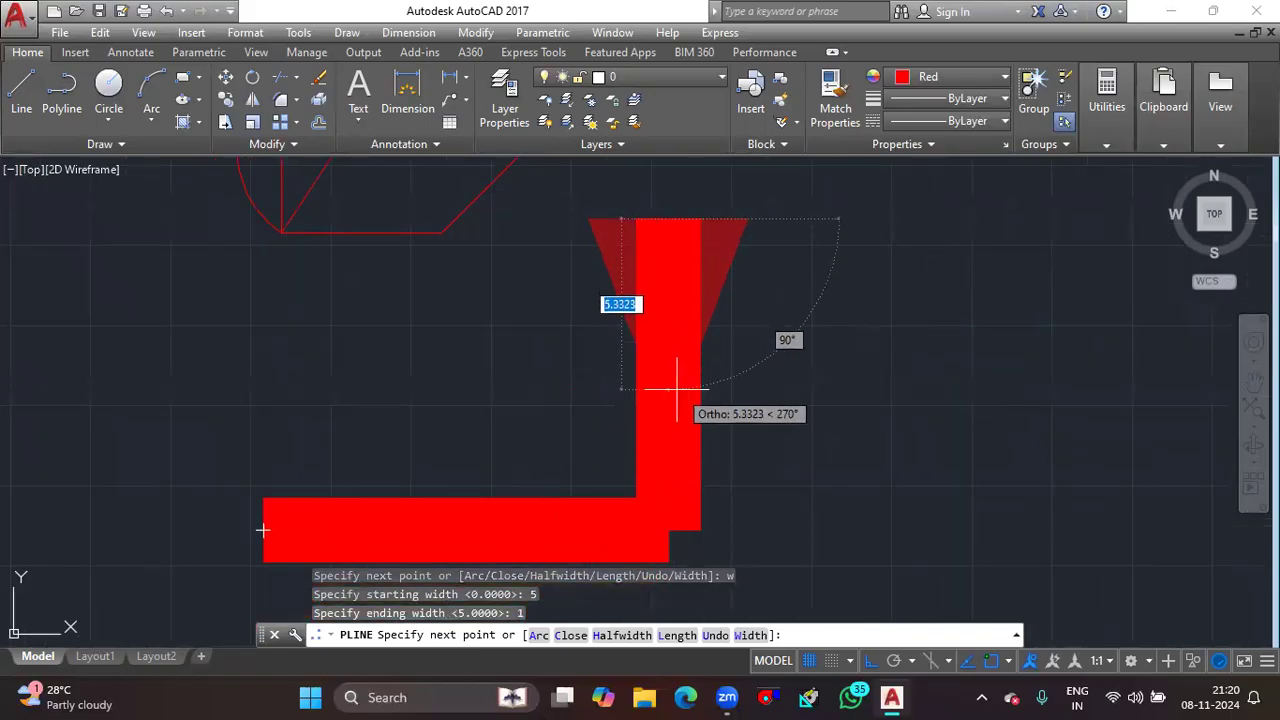
middle_click_drag(669, 371, 678, 448)
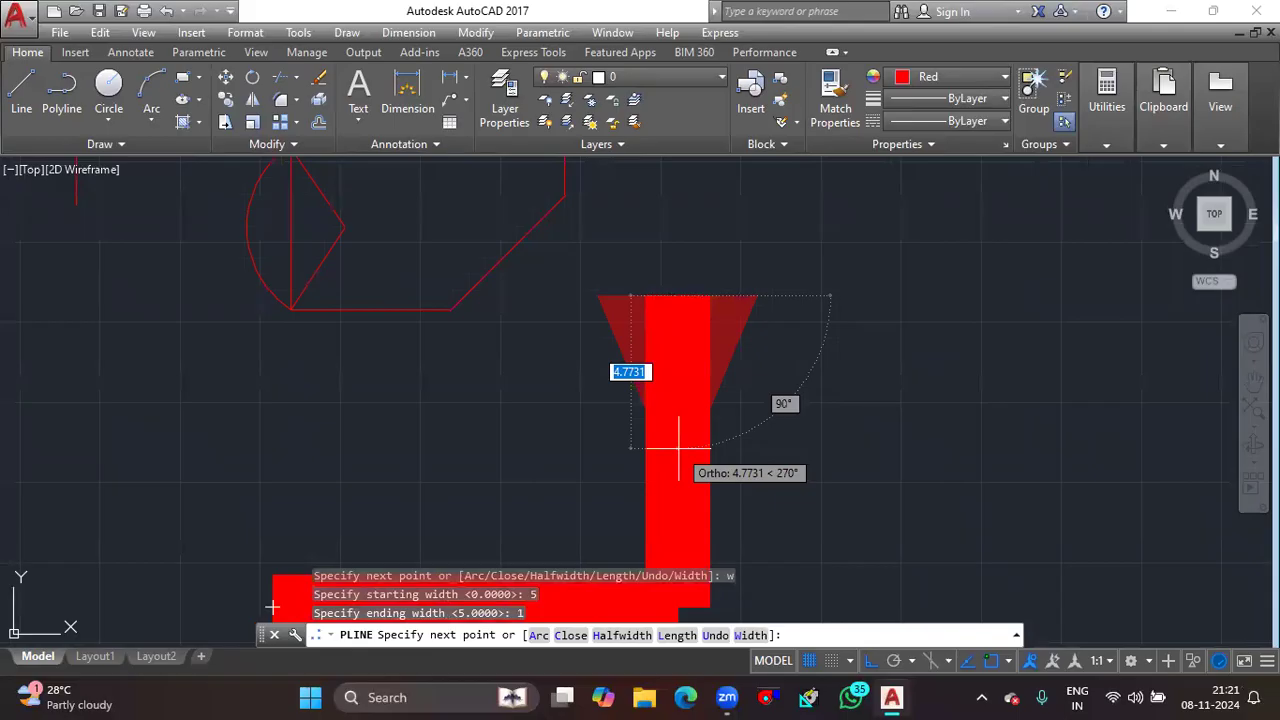
middle_click_drag(980, 374, 921, 407)
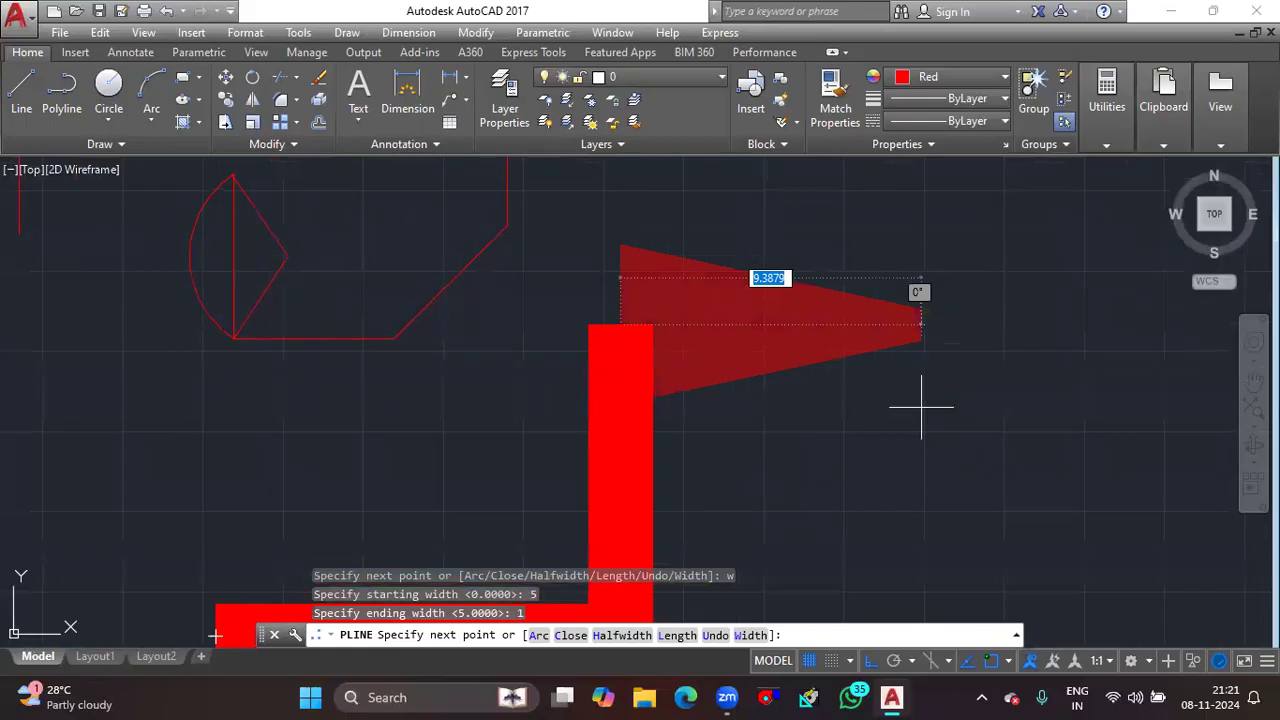
Set the starting and ending width to 1, draw a rightward horizontal segment and a downward vertical segment, and end the polyline.
type("w")
key("Return")
type("1")
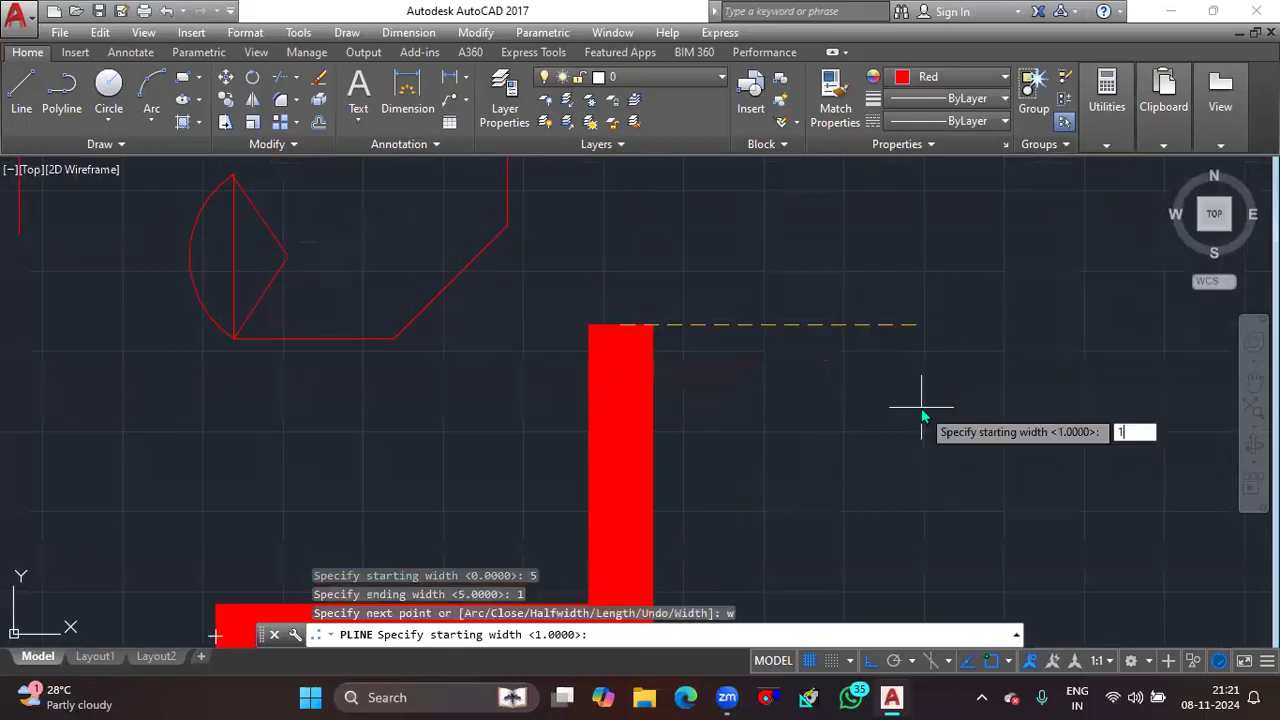
key("Return")
type("1")
key("Return")
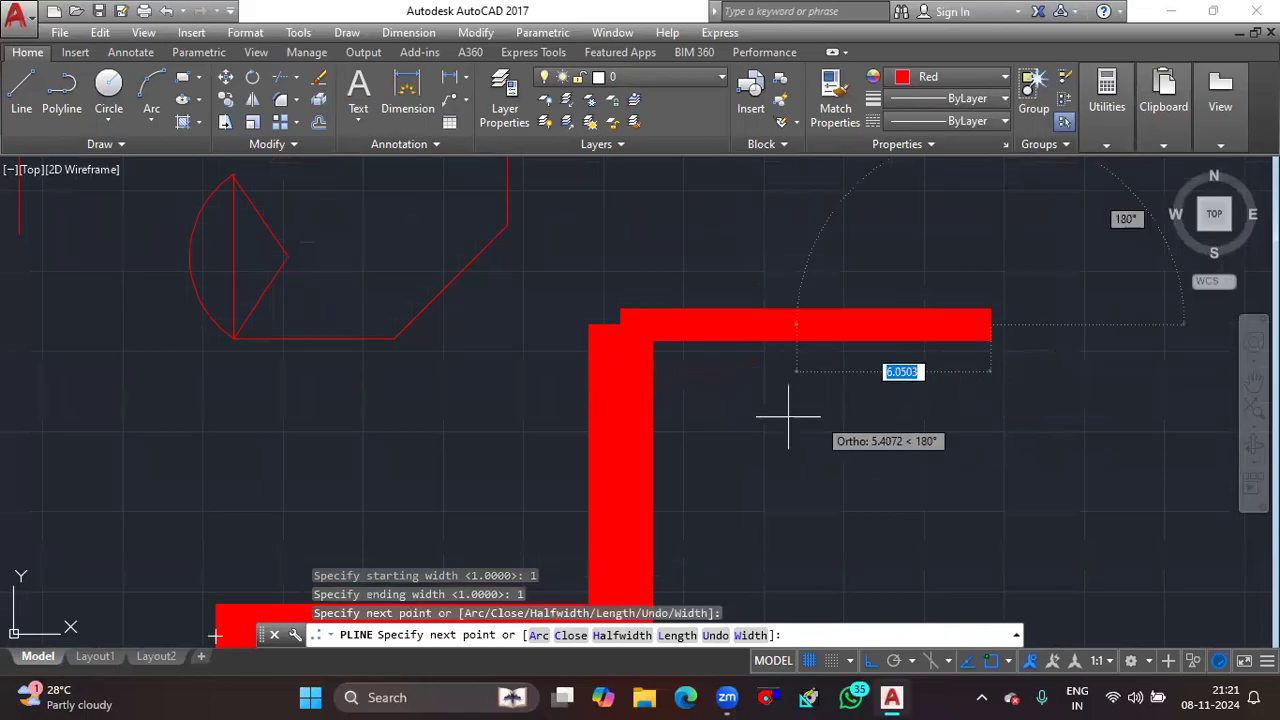
left_click(1000, 500)
key("Escape")
scroll(1000, 500, "down", 6)
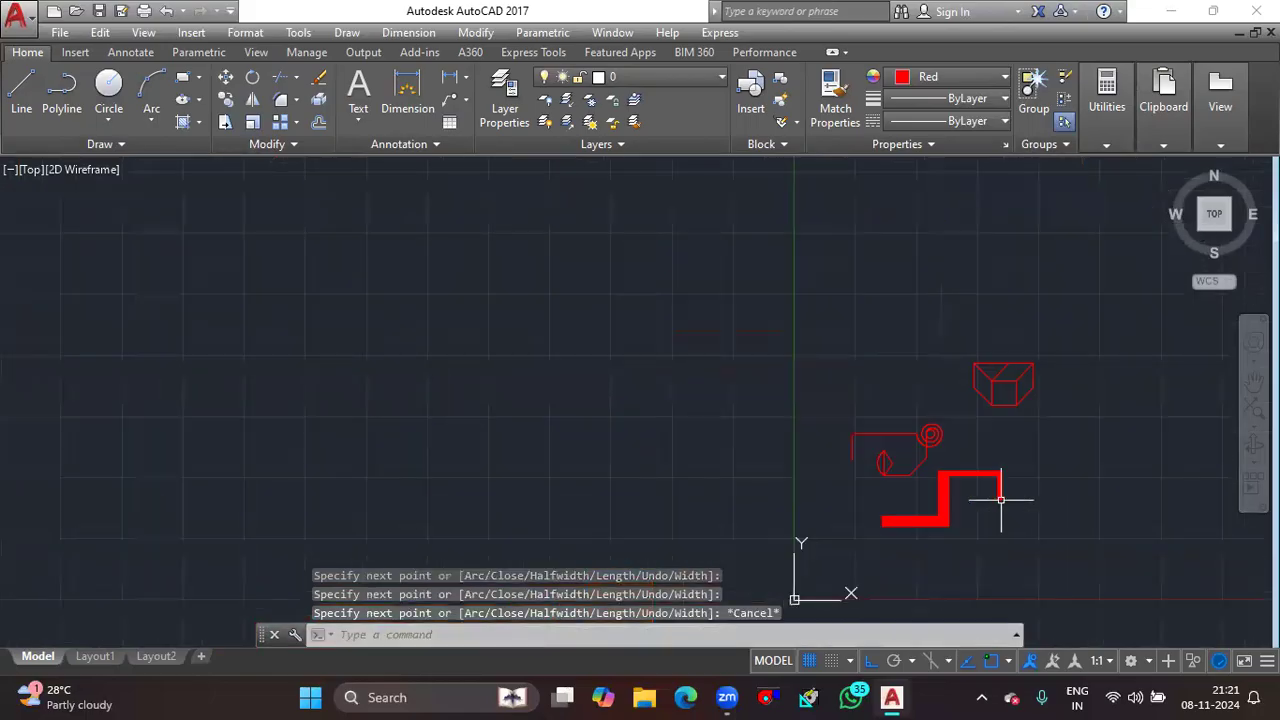
scroll(1018, 480, "up", 6)
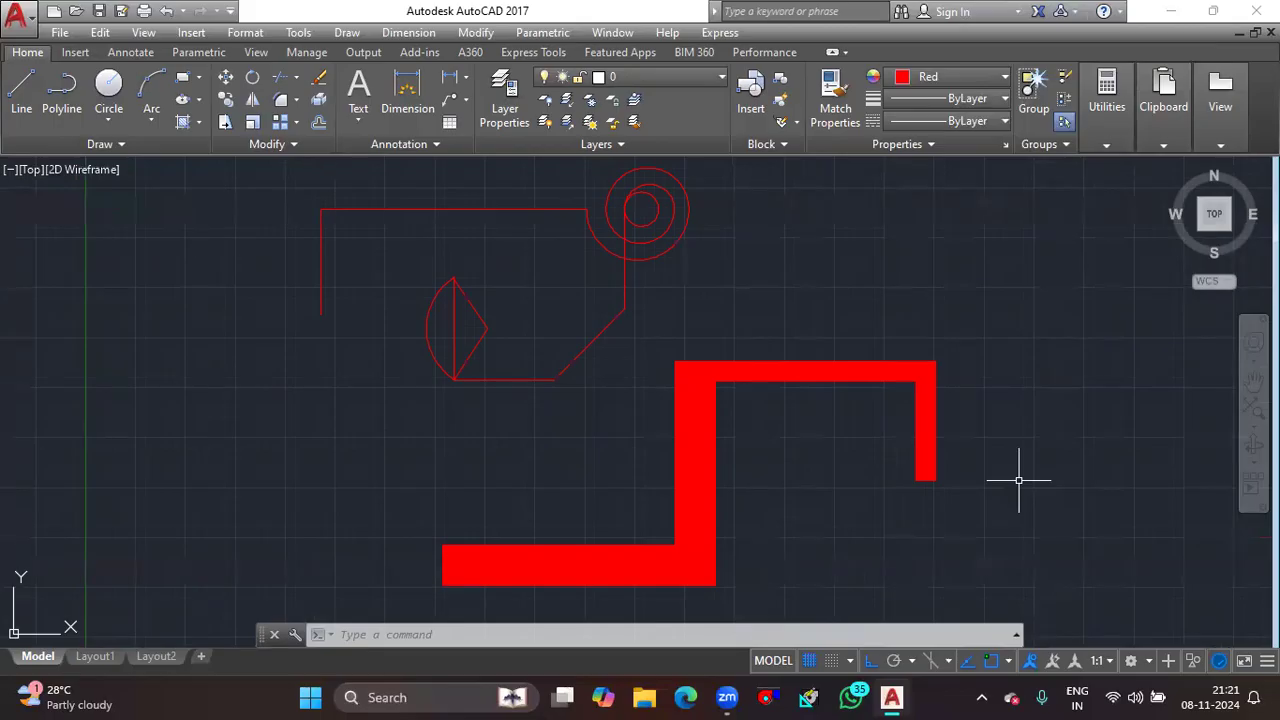
Start a line in the empty area above the spiral polyline and draw a 5-unit horizontal segment to the right.
scroll(1018, 480, "down", 10)
scroll(881, 473, "up", 10)
type("l")
key("Return")
scroll(870, 470, "up", 3)
left_click(731, 436)
type("5")
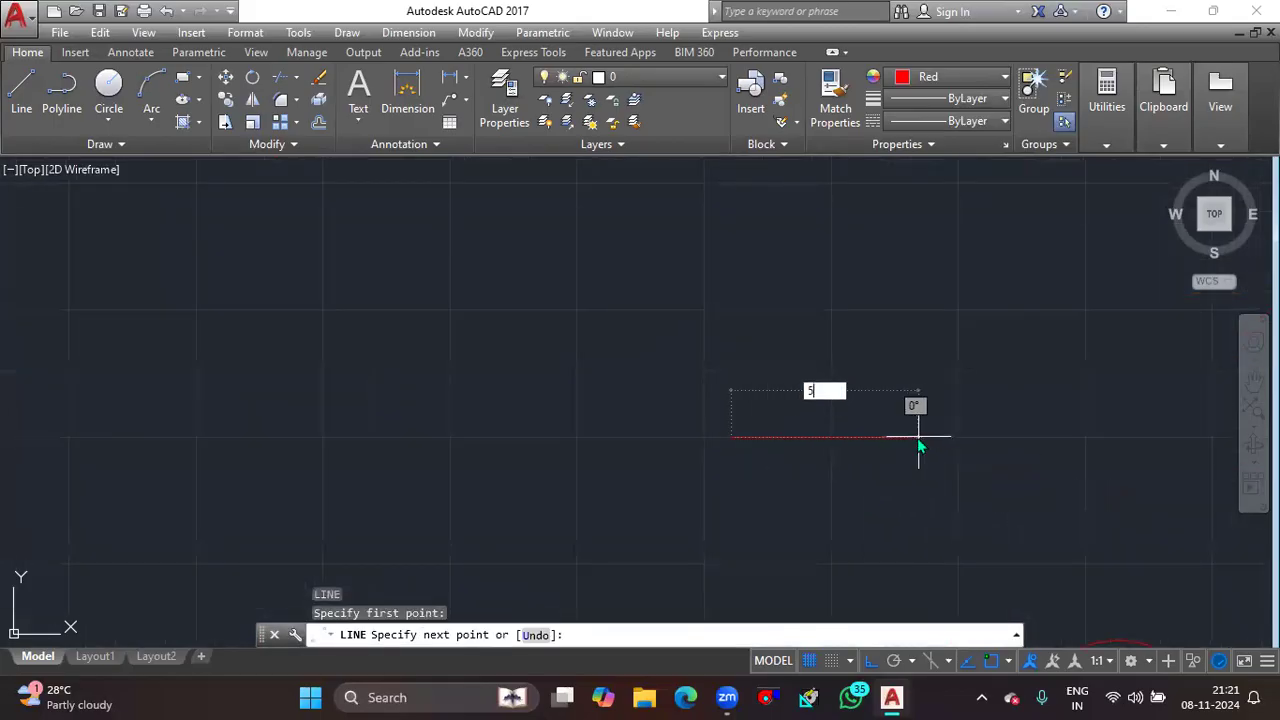
key("Return")
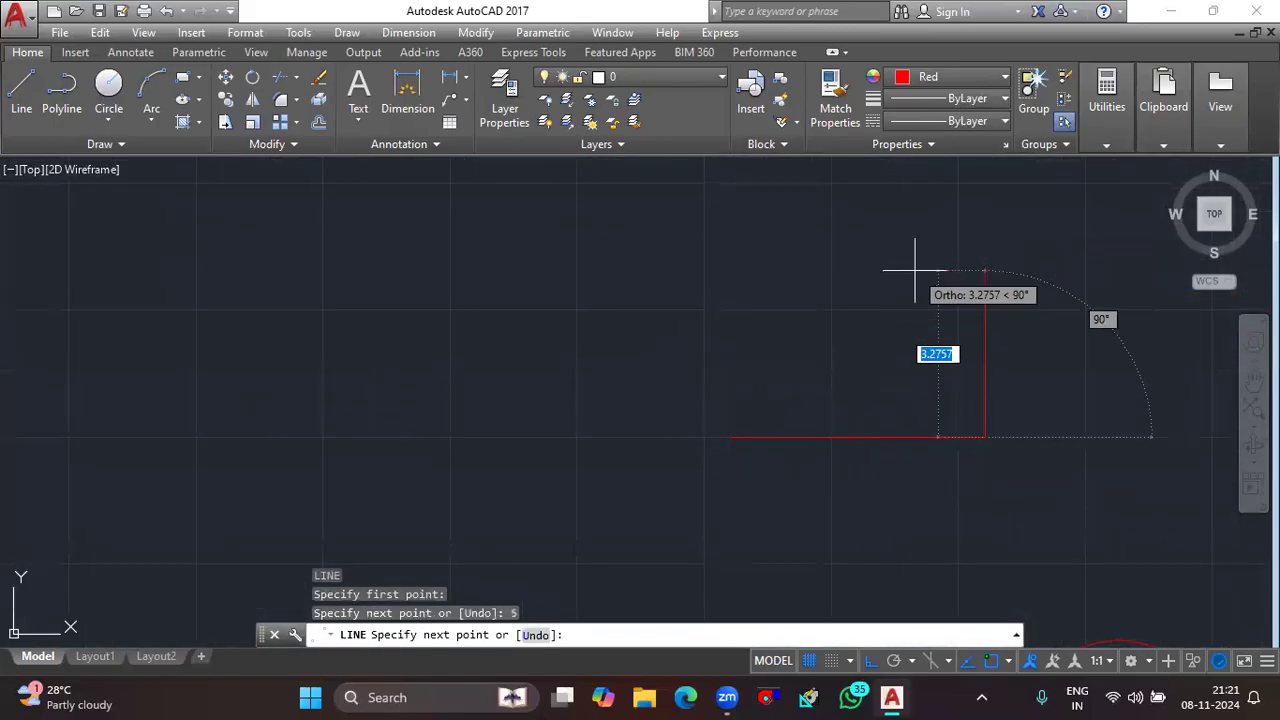
Try a 30° angle override for the next segment, undo it, and redraw the 5-unit horizontal segment.
type("<30")
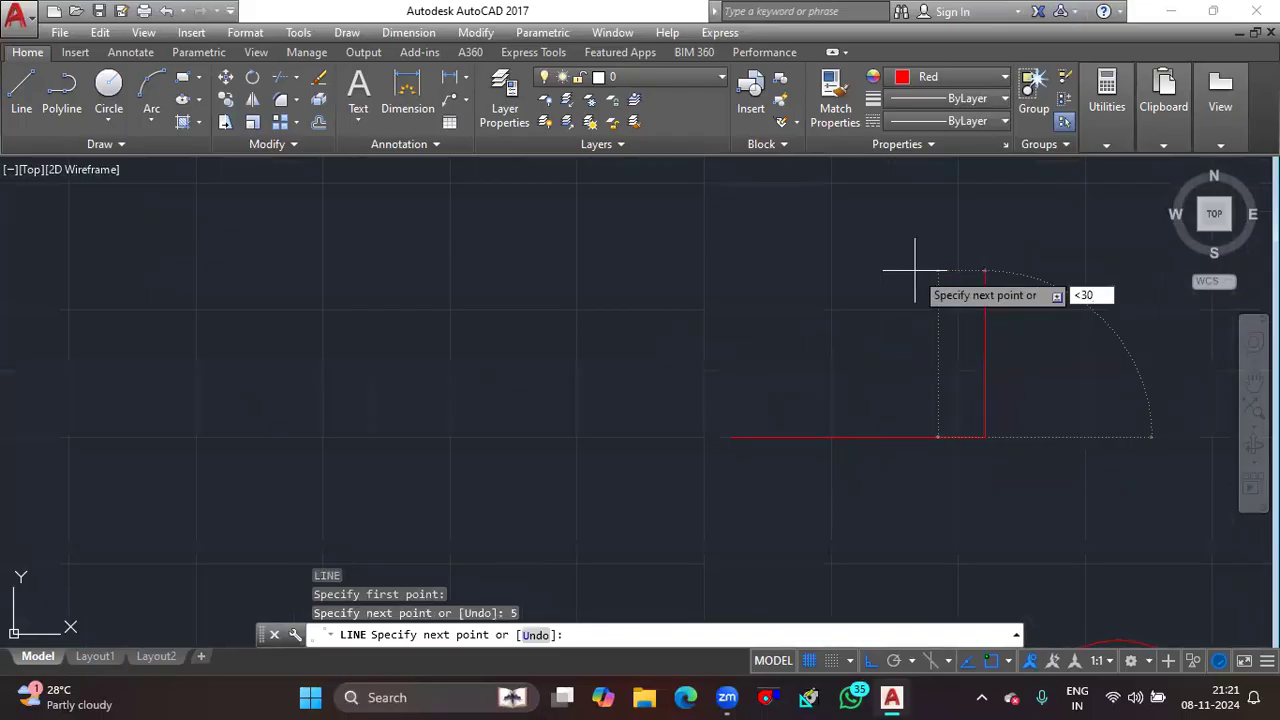
key("Return")
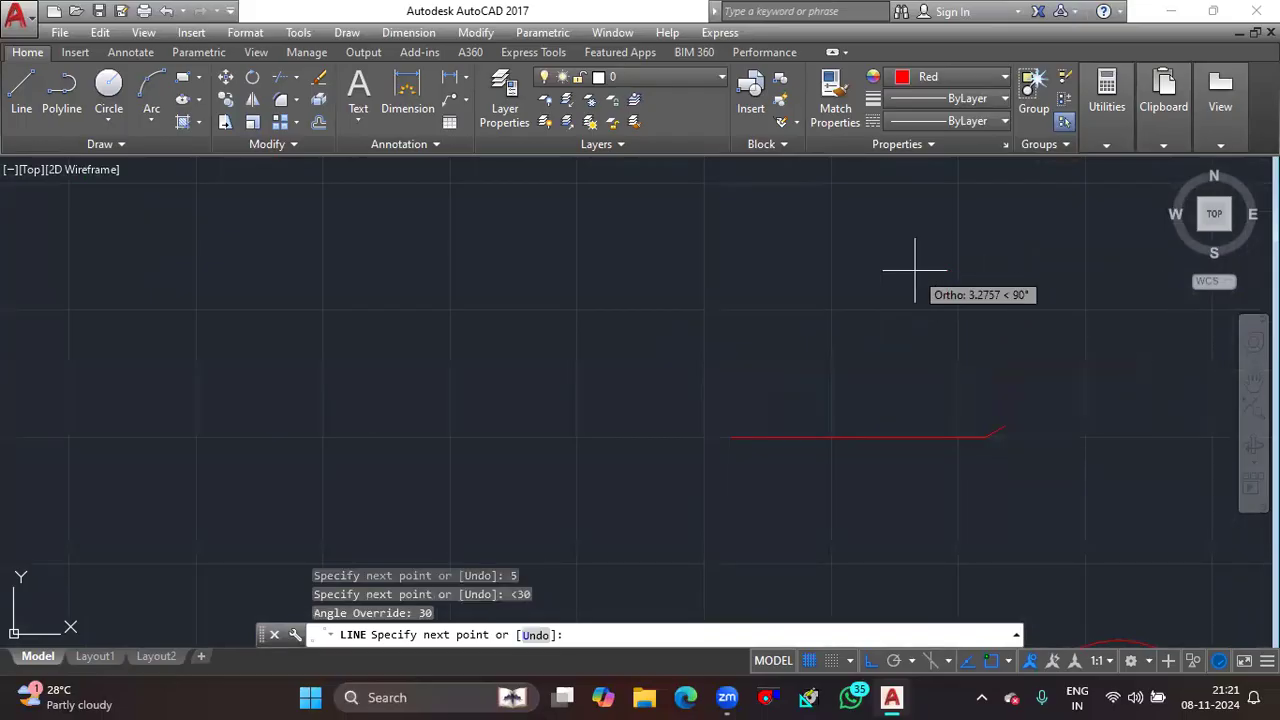
key("ctrl+z")
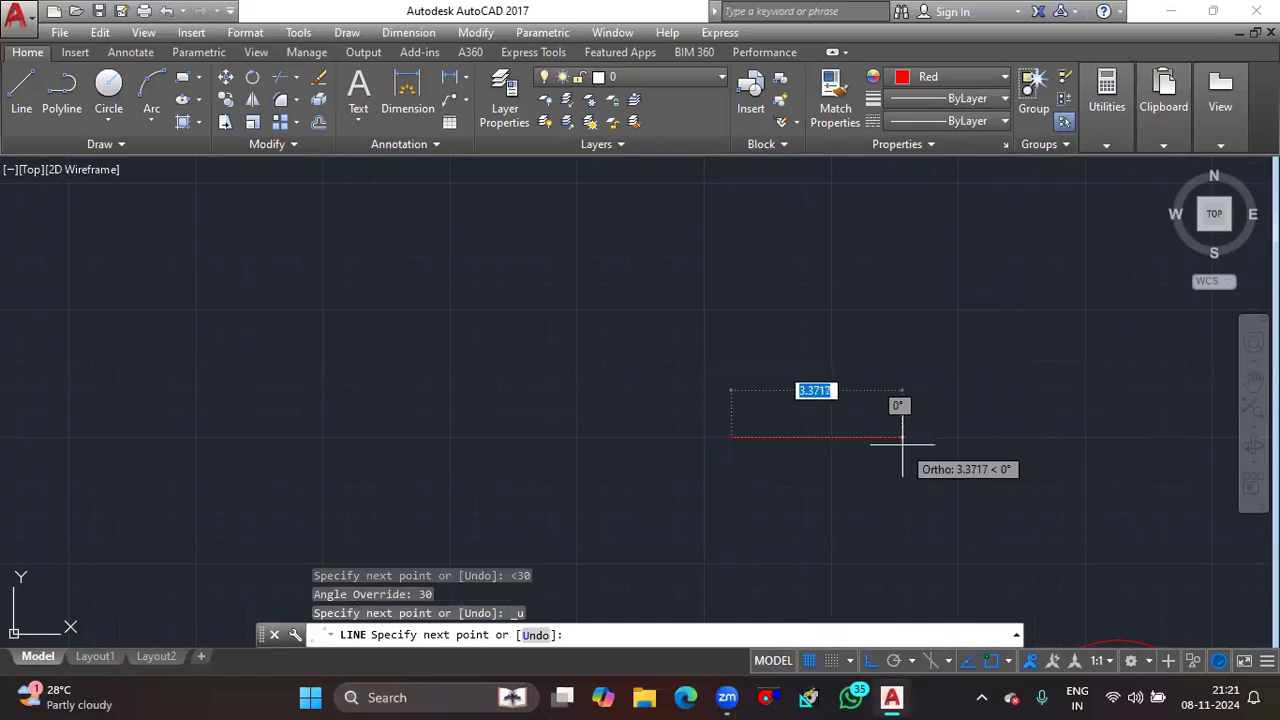
type("5")
key("Return")
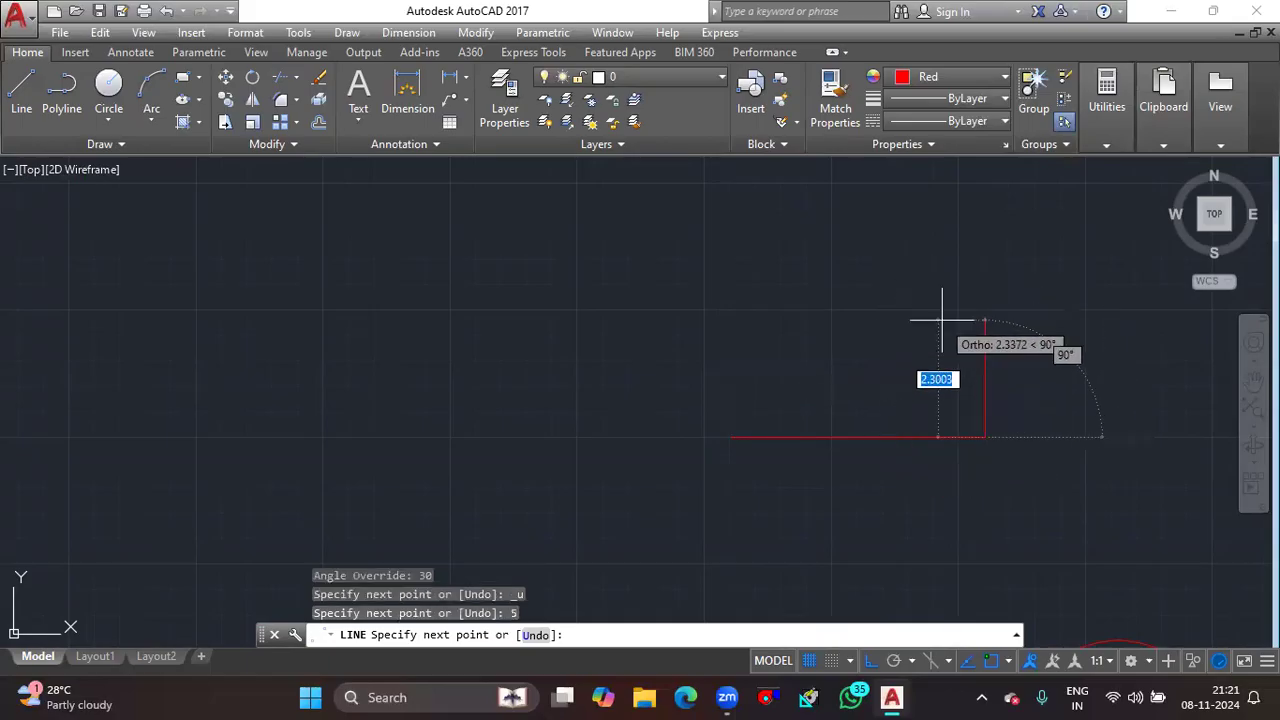
Draw a 5-unit segment at 120°, complete the triangle with a segment back to the starting point, and end the line.
type("<")
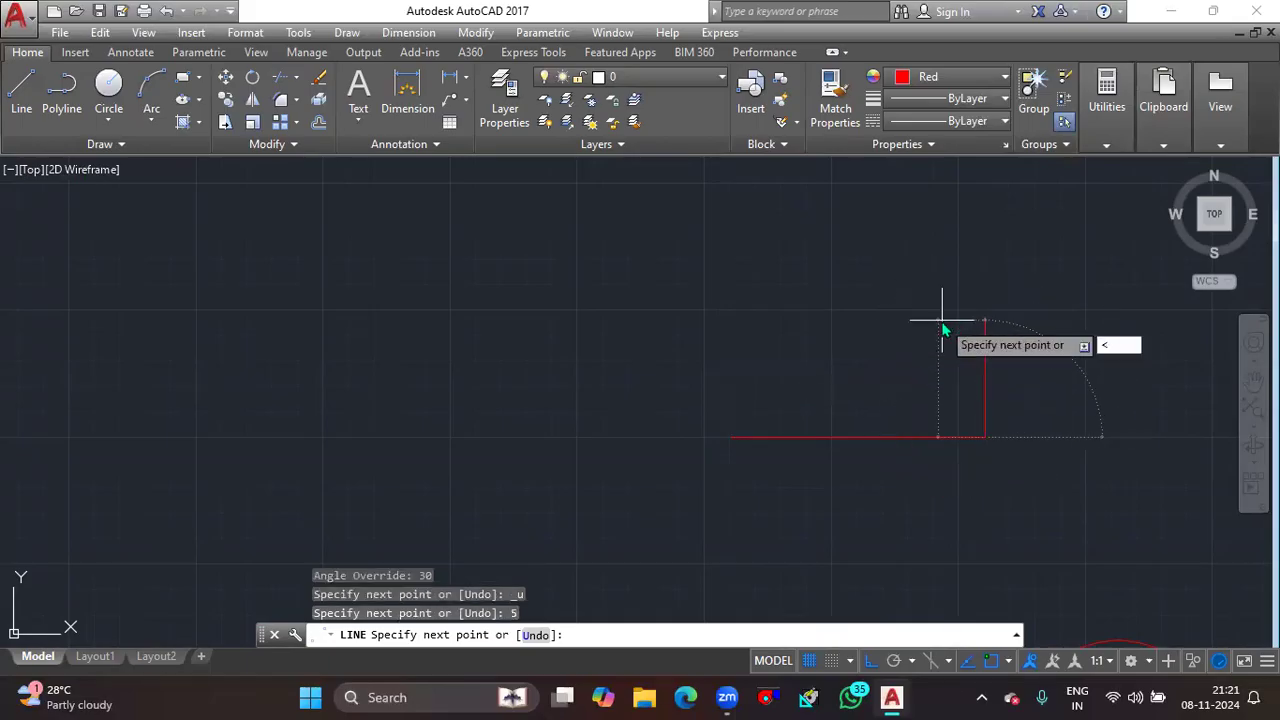
type("120")
key("Return")
type("5")
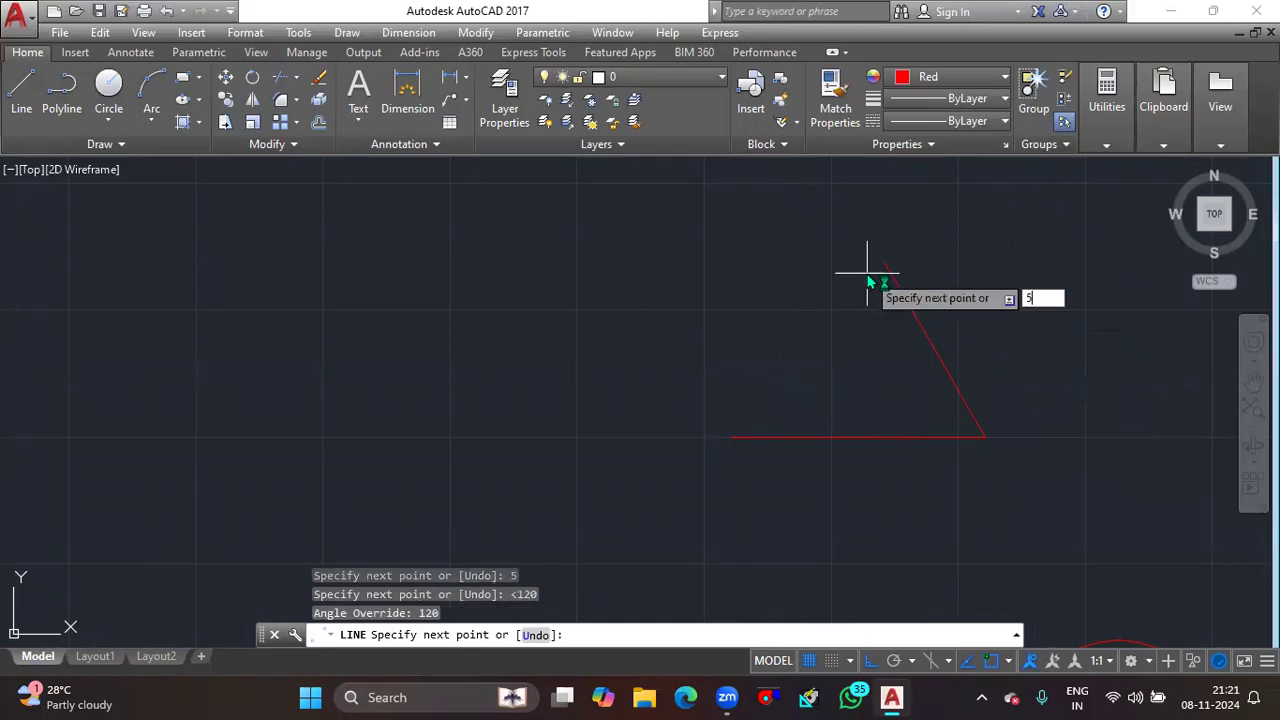
key("Return")
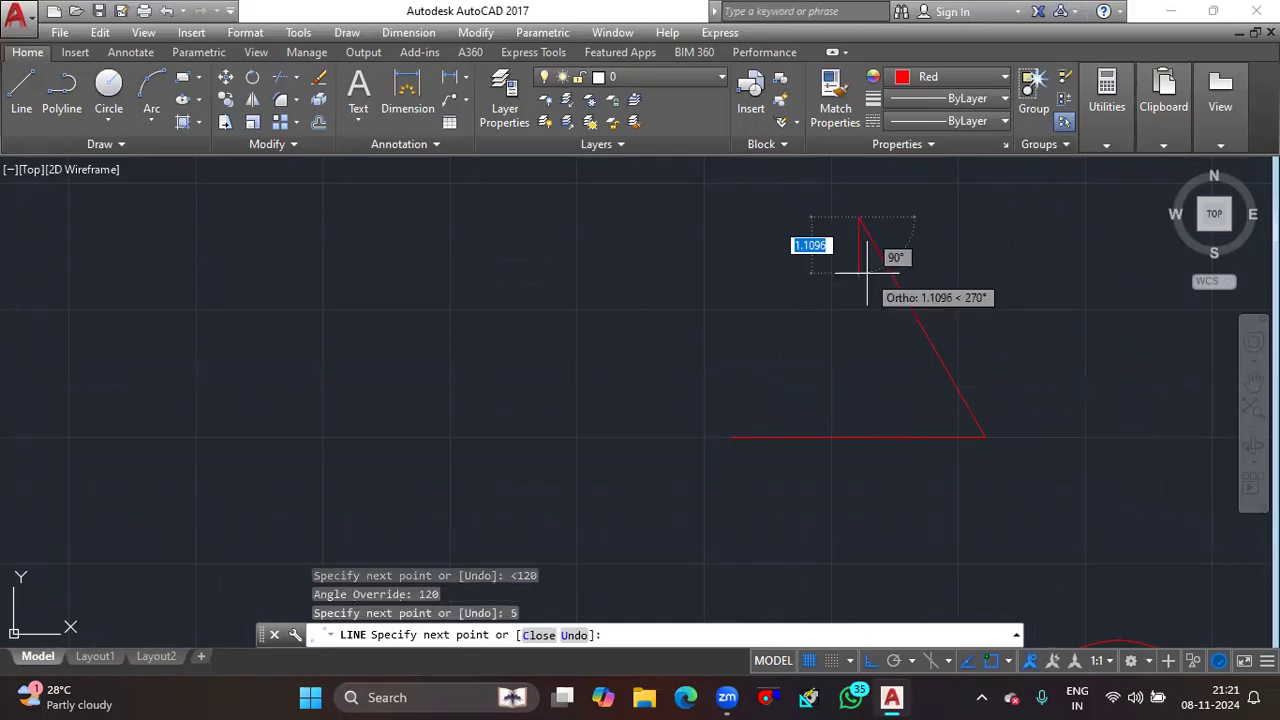
left_click(729, 434)
key("Escape")
scroll(995, 415, "down", 3)
scroll(1083, 470, "down", 3)
middle_click_drag(1080, 480, 834, 512)
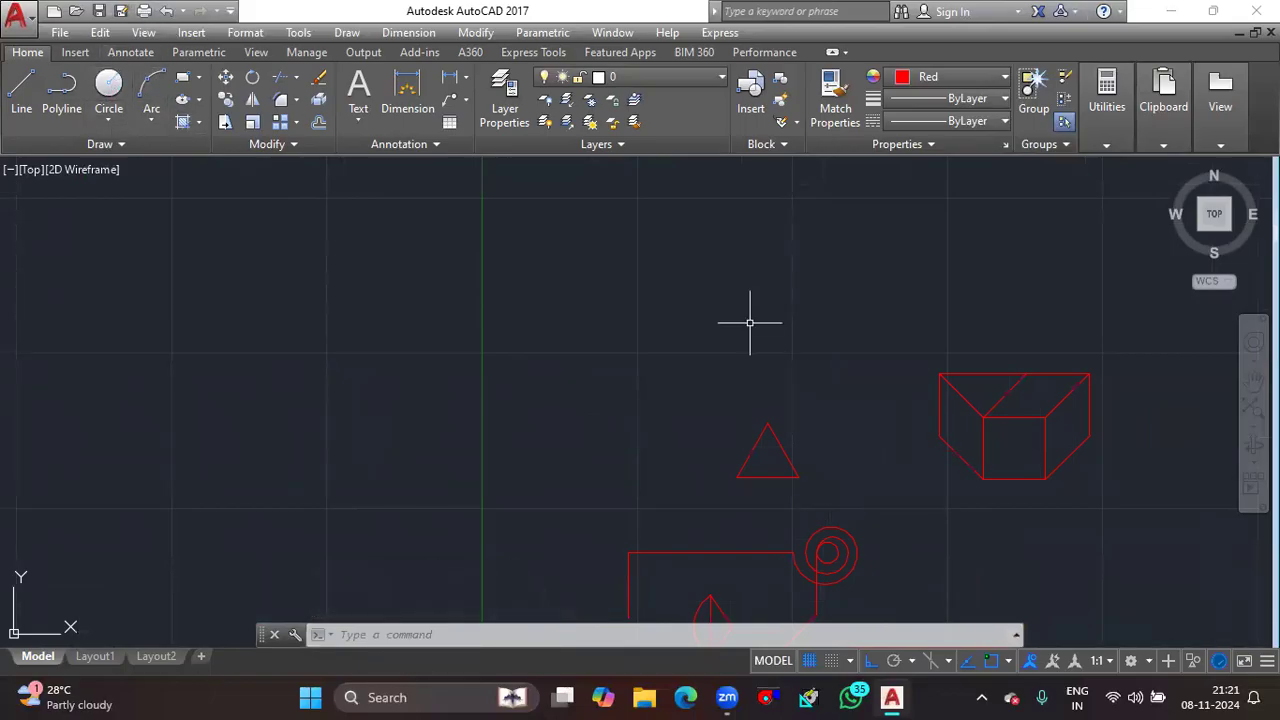
Draw a circle with a radius of about 3.37 in the empty area below the box figure.
type("c")
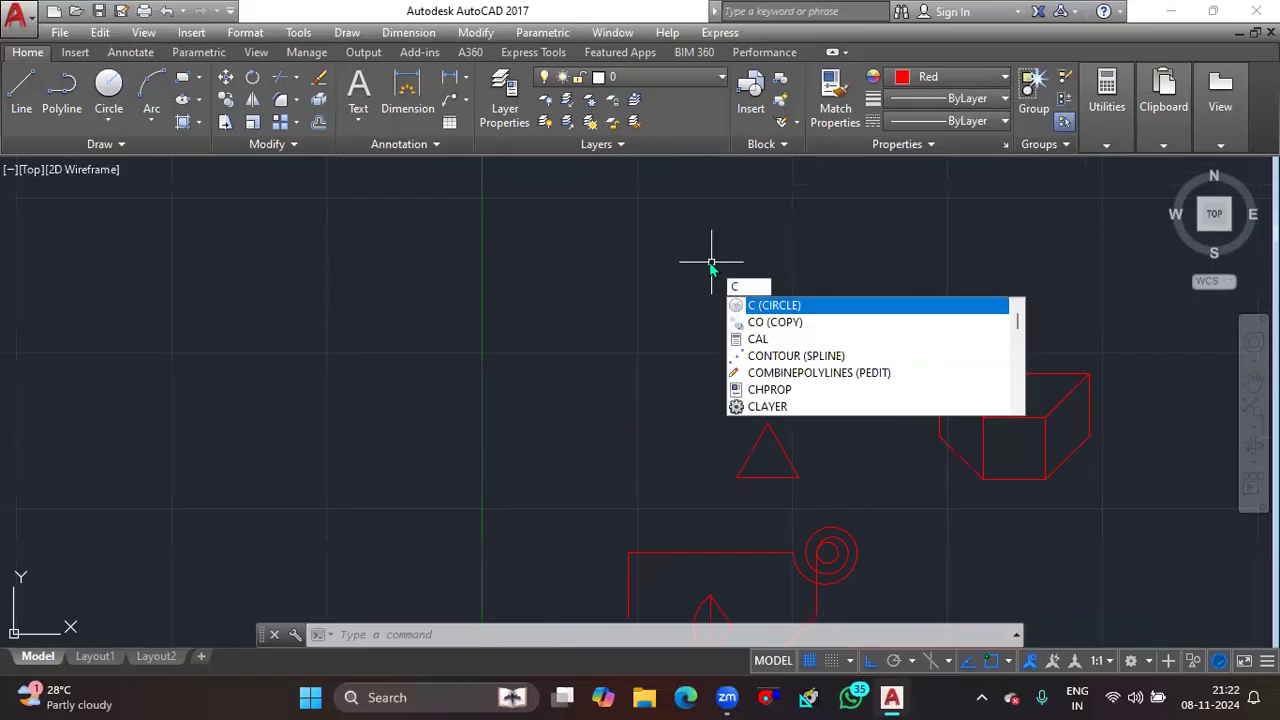
key("Down")
key("Up")
key("Return")
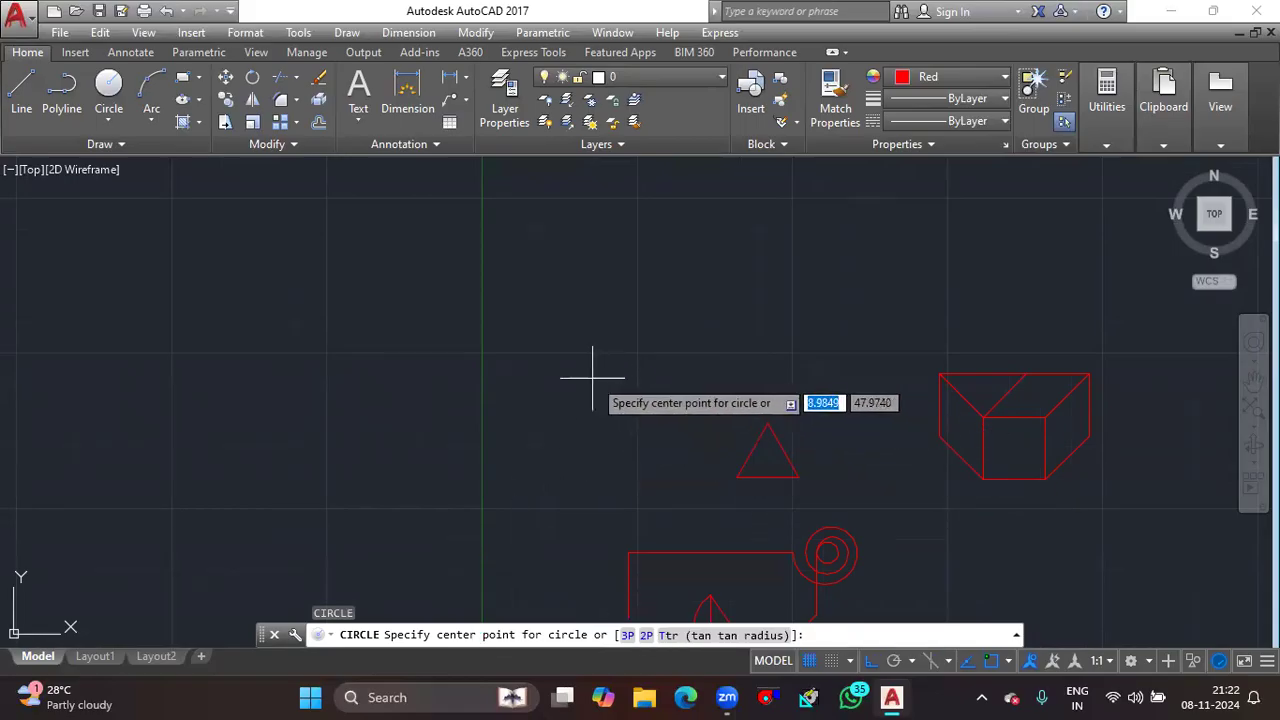
middle_click_drag(647, 499, 507, 484)
scroll(824, 455, "up", 4)
left_click(800, 418)
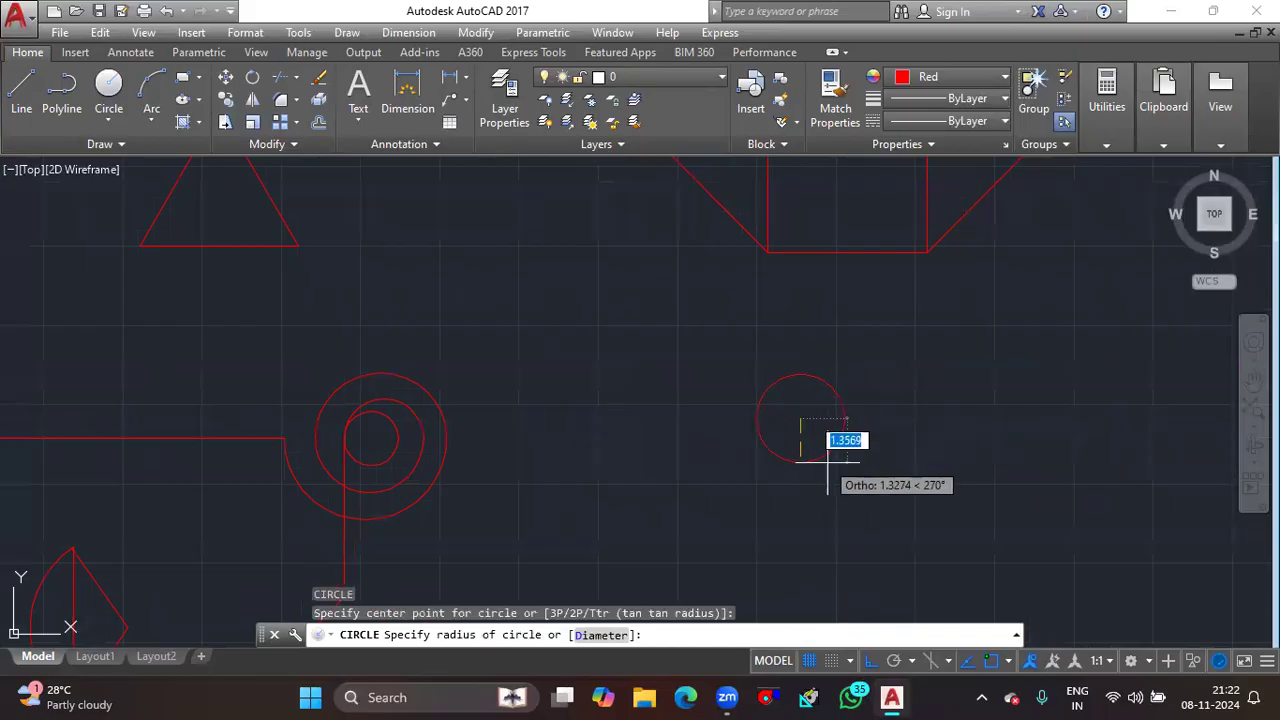
left_click(906, 452)
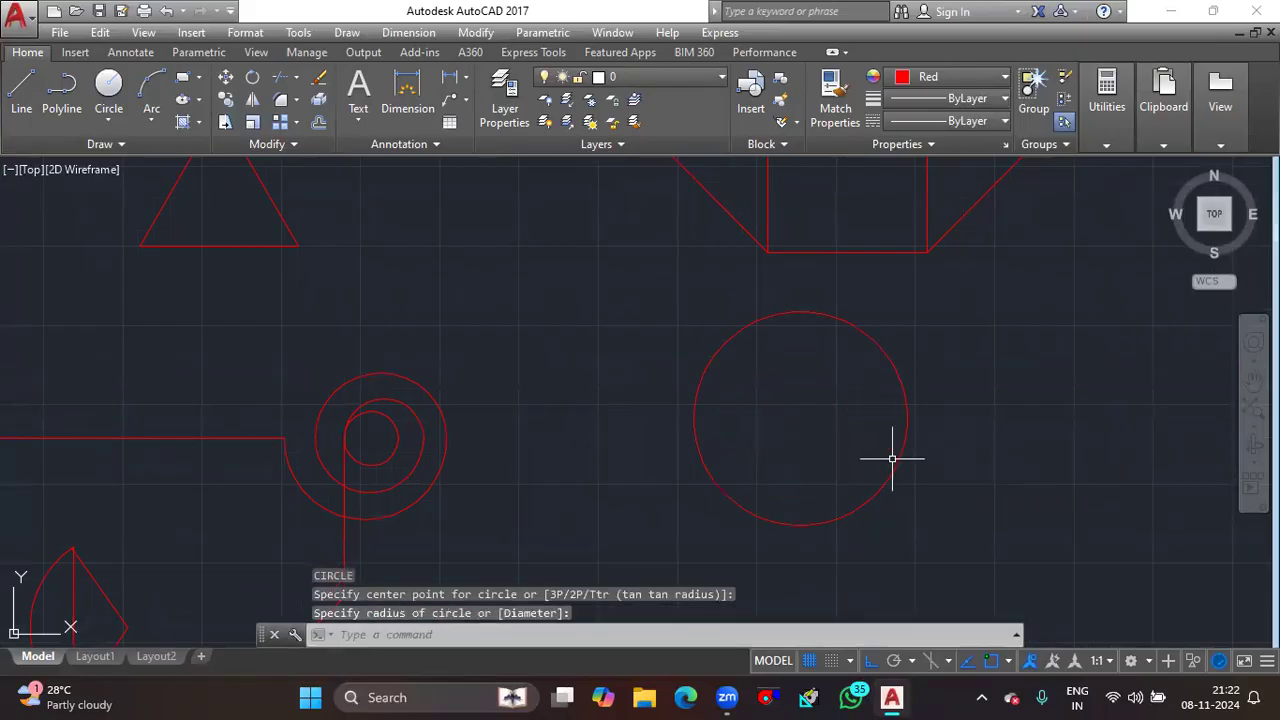
Delete the freehand circle below the box figure.
left_click(910, 434)
left_click(731, 427)
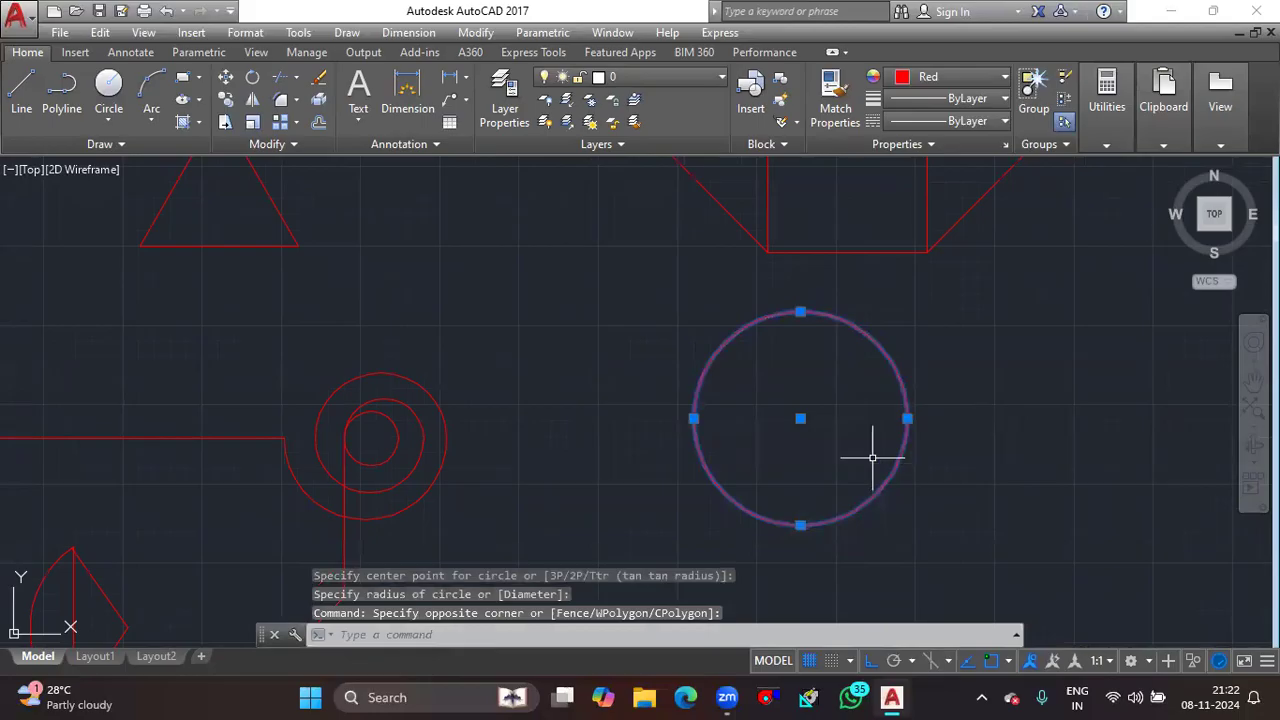
key("Delete")
key("Return")
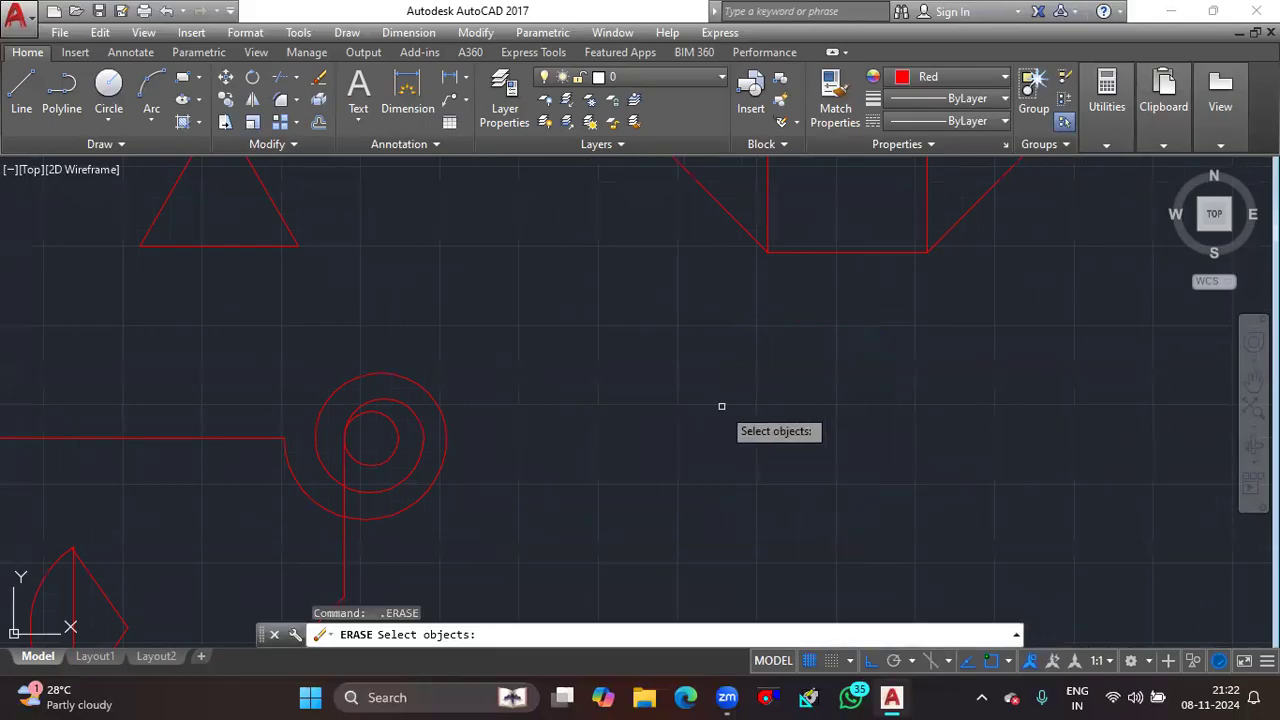
key("Escape")
Draw a circle of radius 5 centred on the lower endpoint of the spiral polyline's leftmost vertical segment.
type("c")
key("Return")
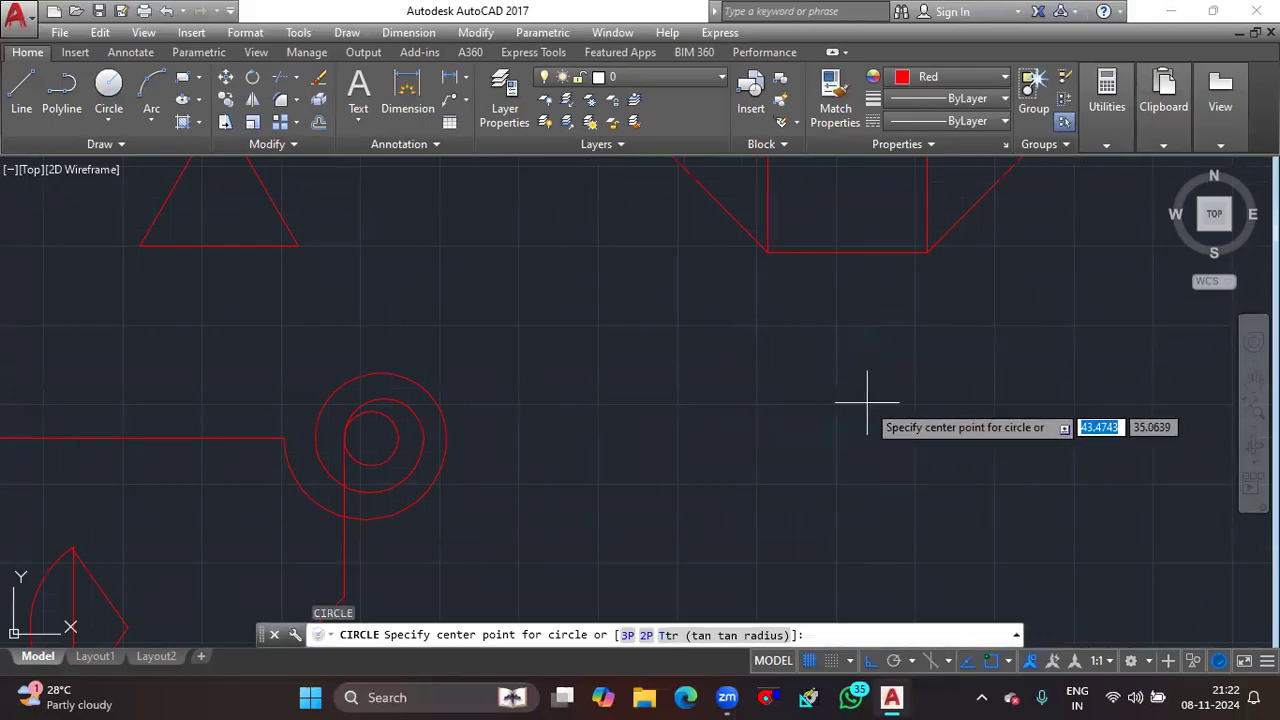
scroll(760, 425, "down", 4)
middle_click_drag(737, 429, 816, 379)
scroll(580, 434, "up", 4)
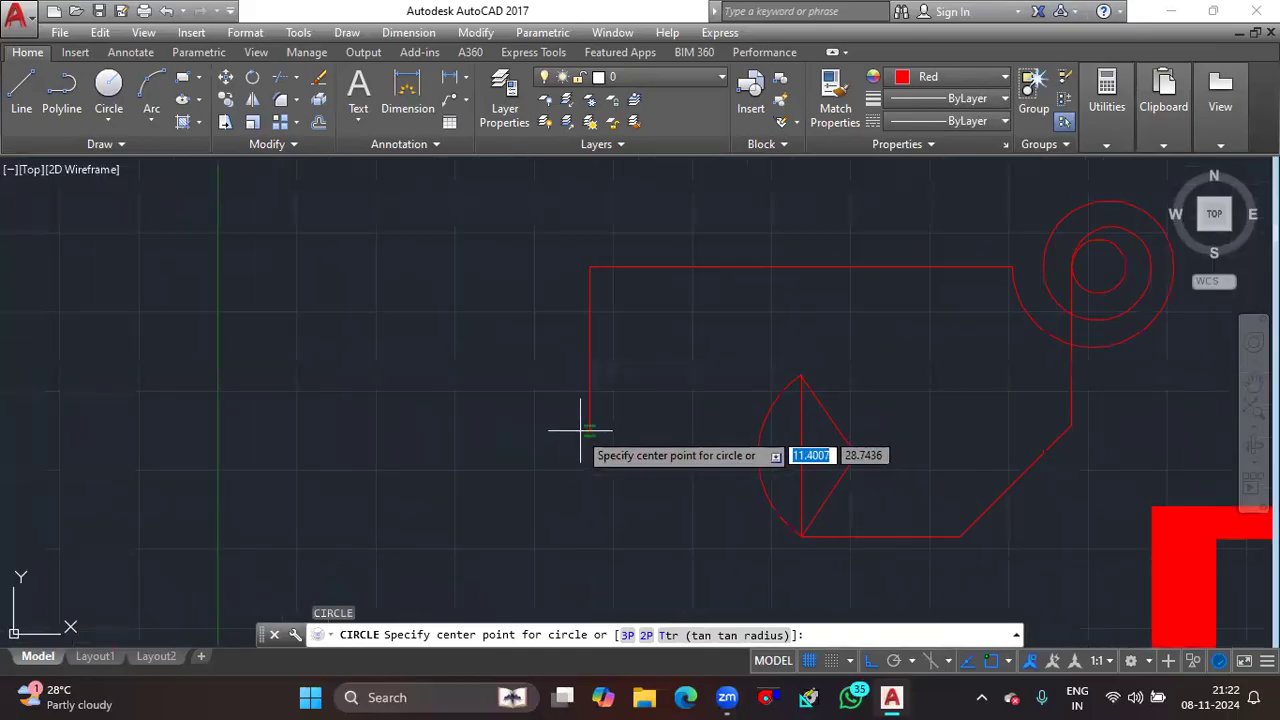
left_click(590, 432)
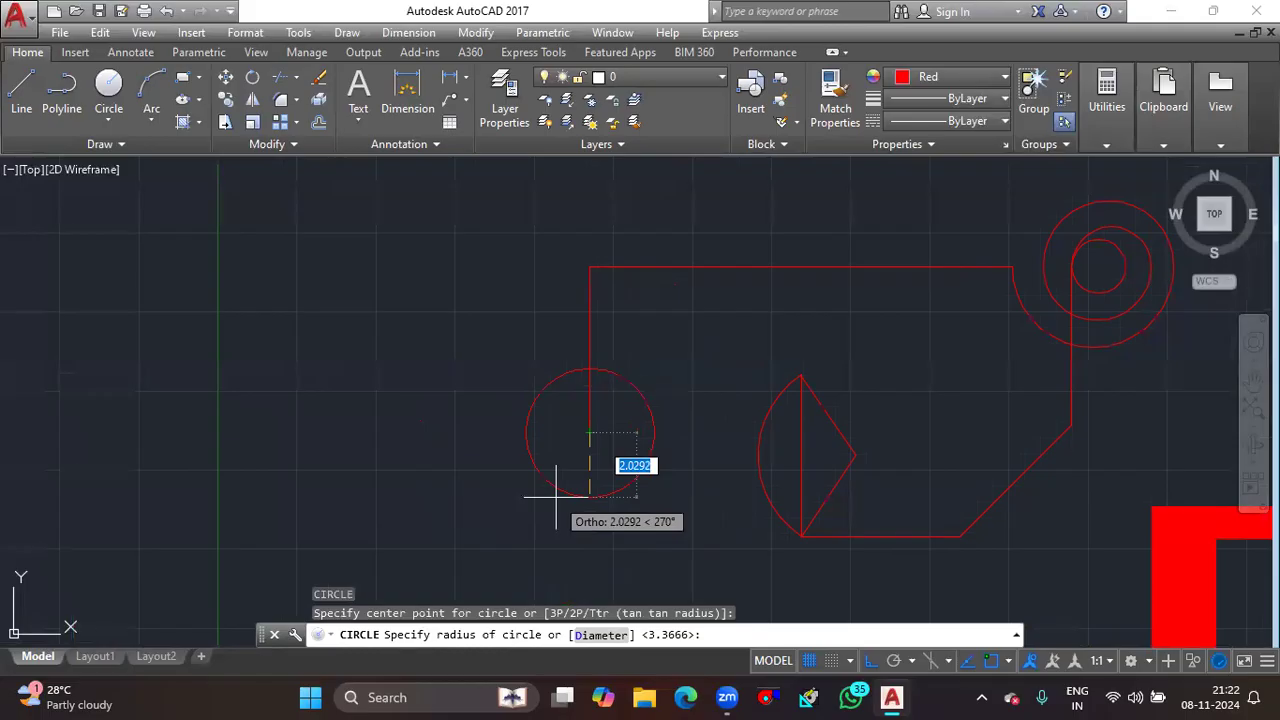
type("5")
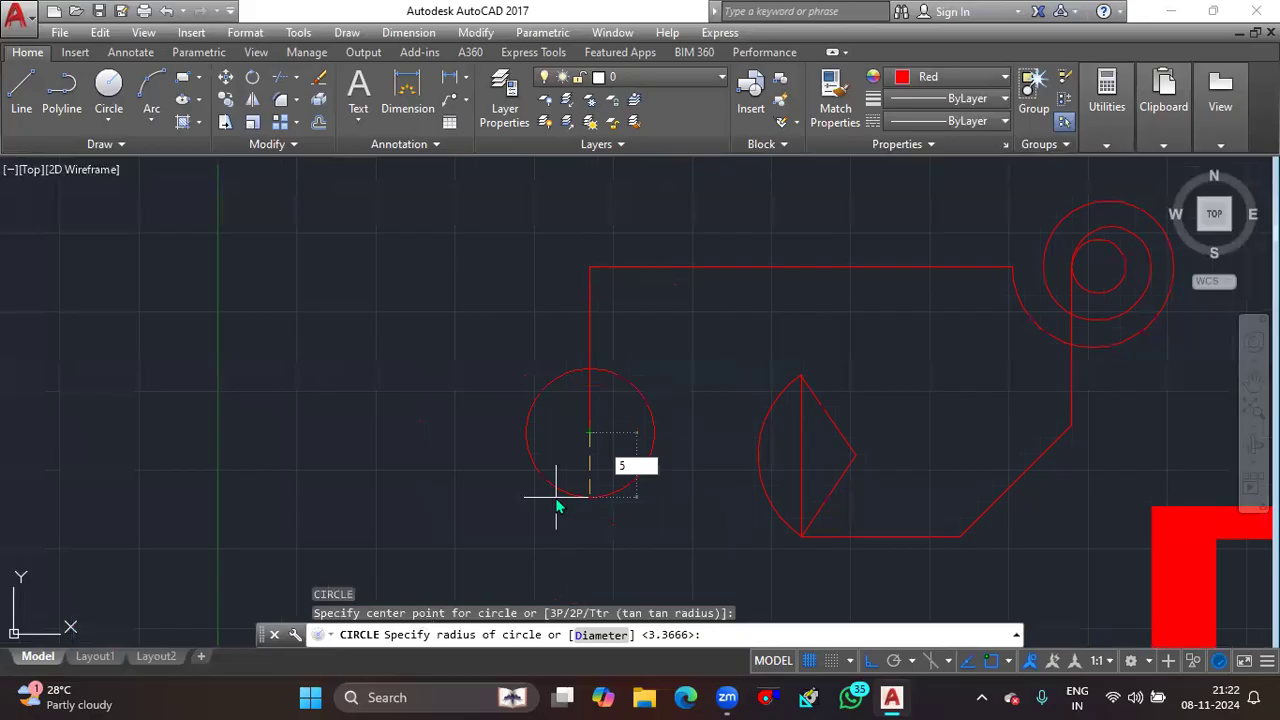
key("Return")
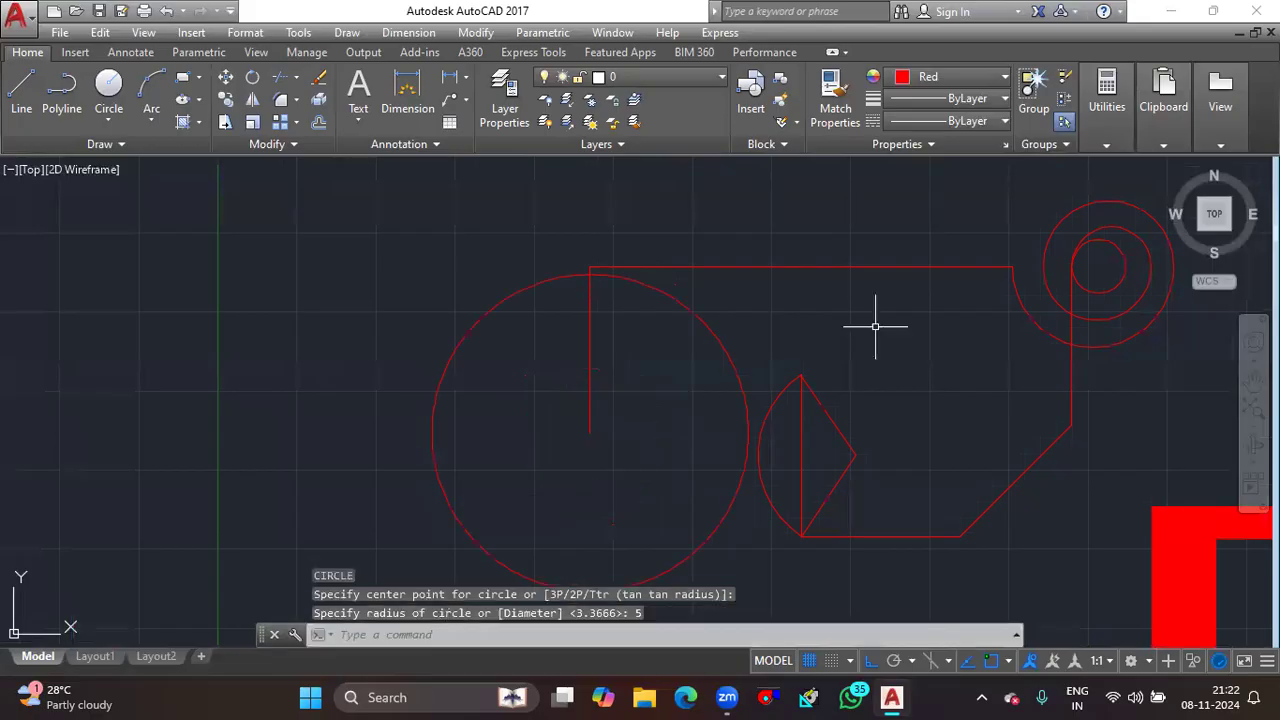
mouse_move(694, 316)
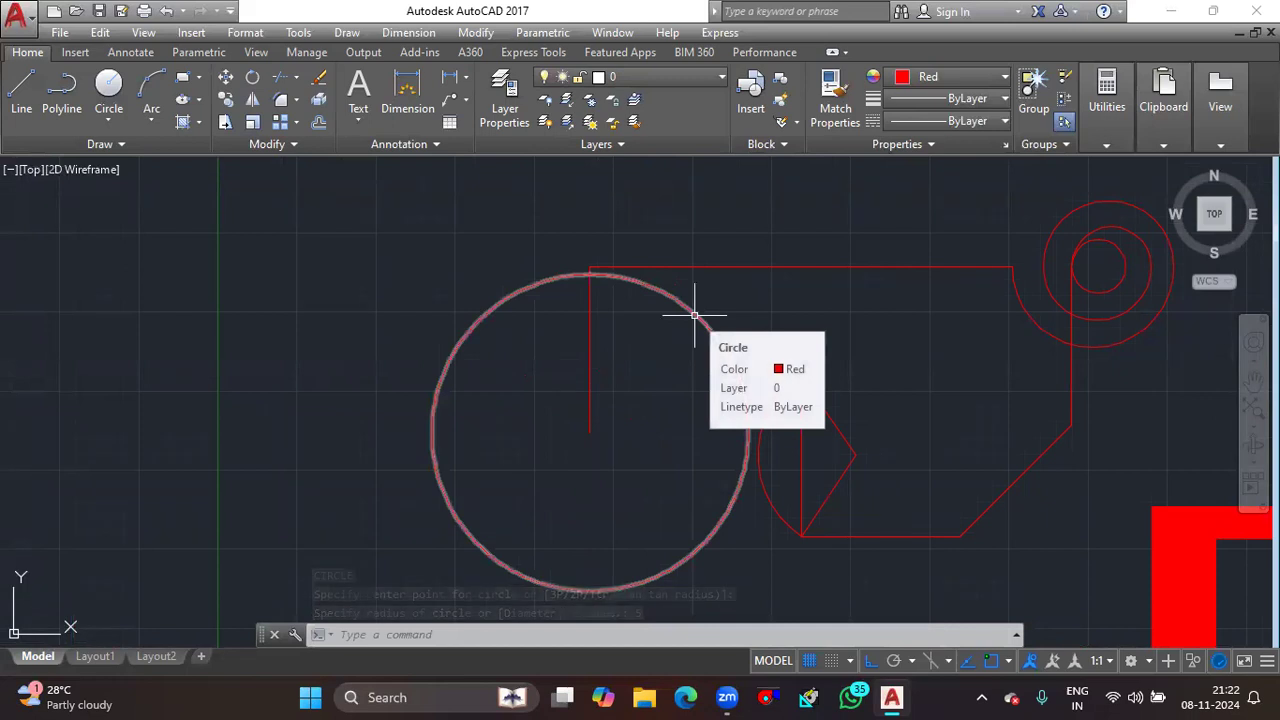
Draw a circle of diameter 5 concentric with the radius-5 circle at the spiral polyline's left end, using the Diameter option.
scroll(669, 377, "down", 2)
scroll(669, 377, "down", 3)
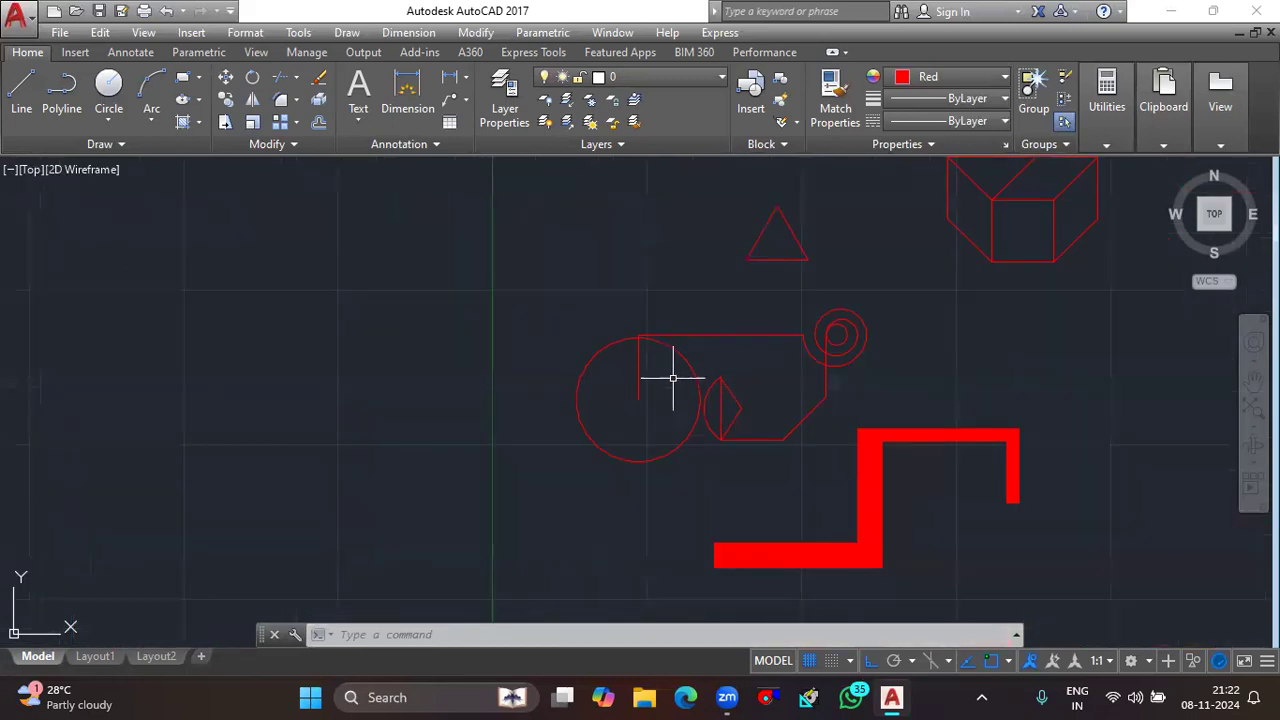
scroll(674, 379, "up", 3)
type("c")
key("Return")
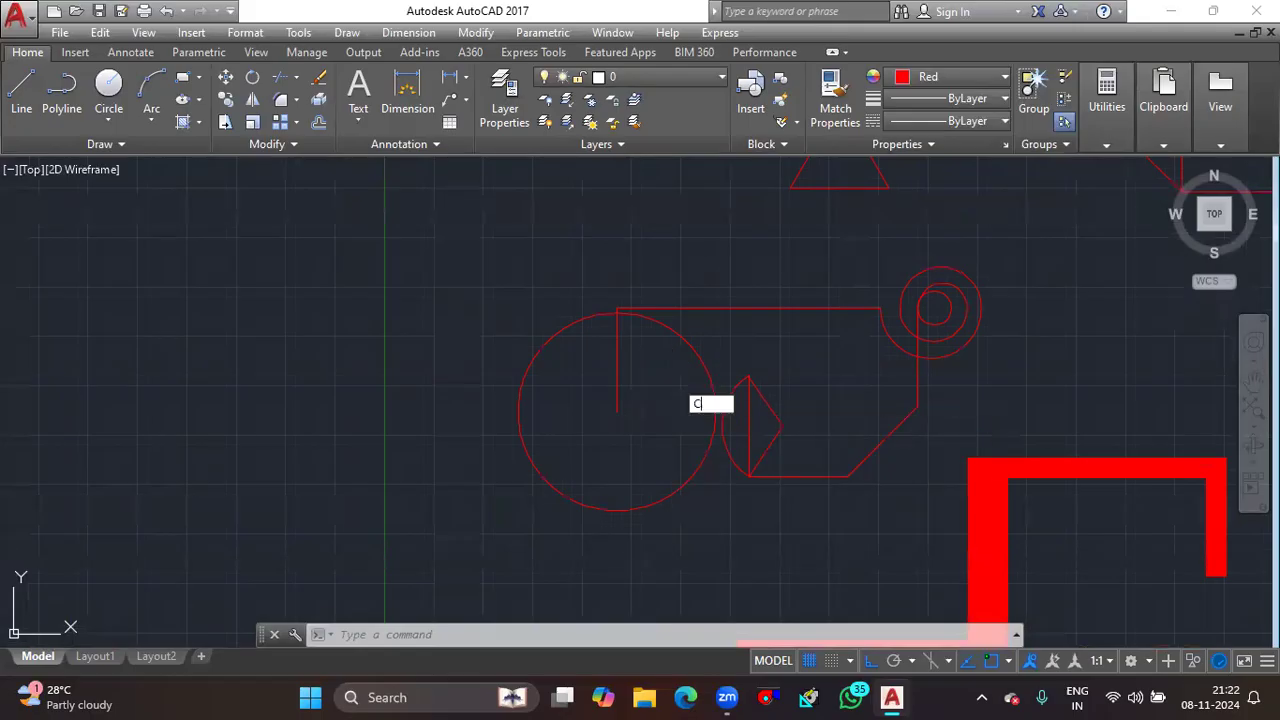
left_click(620, 411)
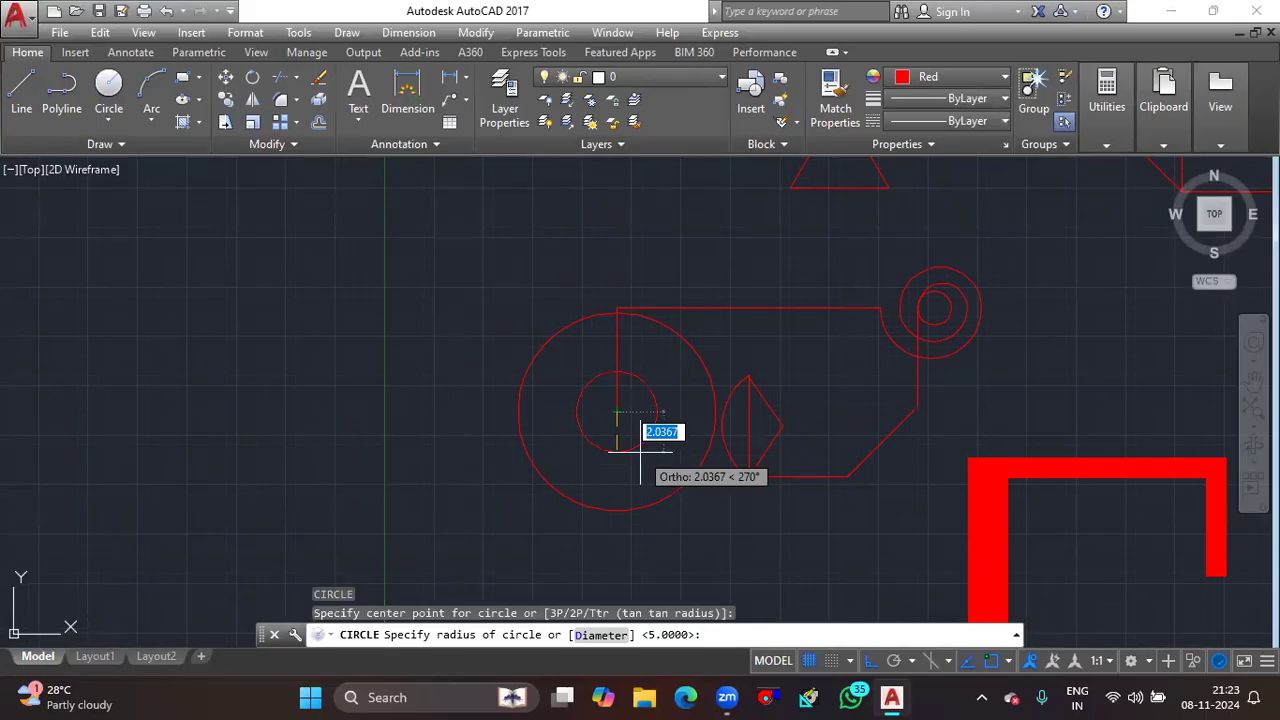
type("d")
key("Return")
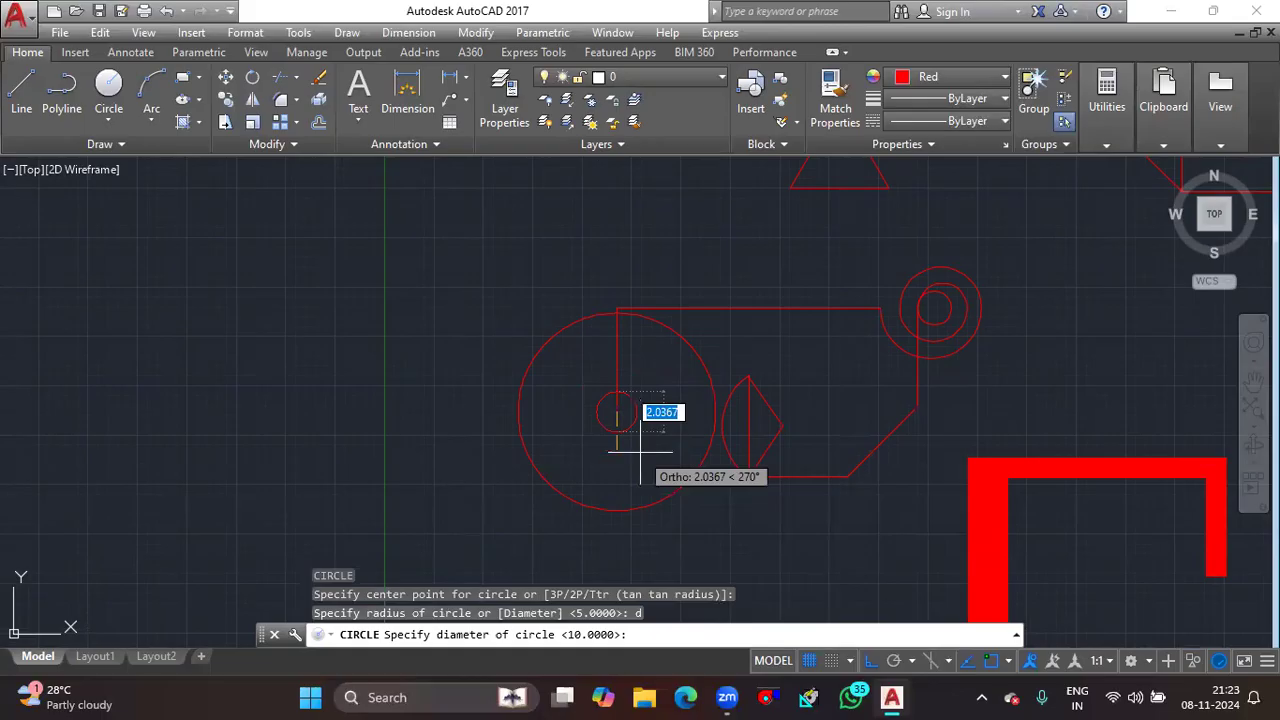
type("5")
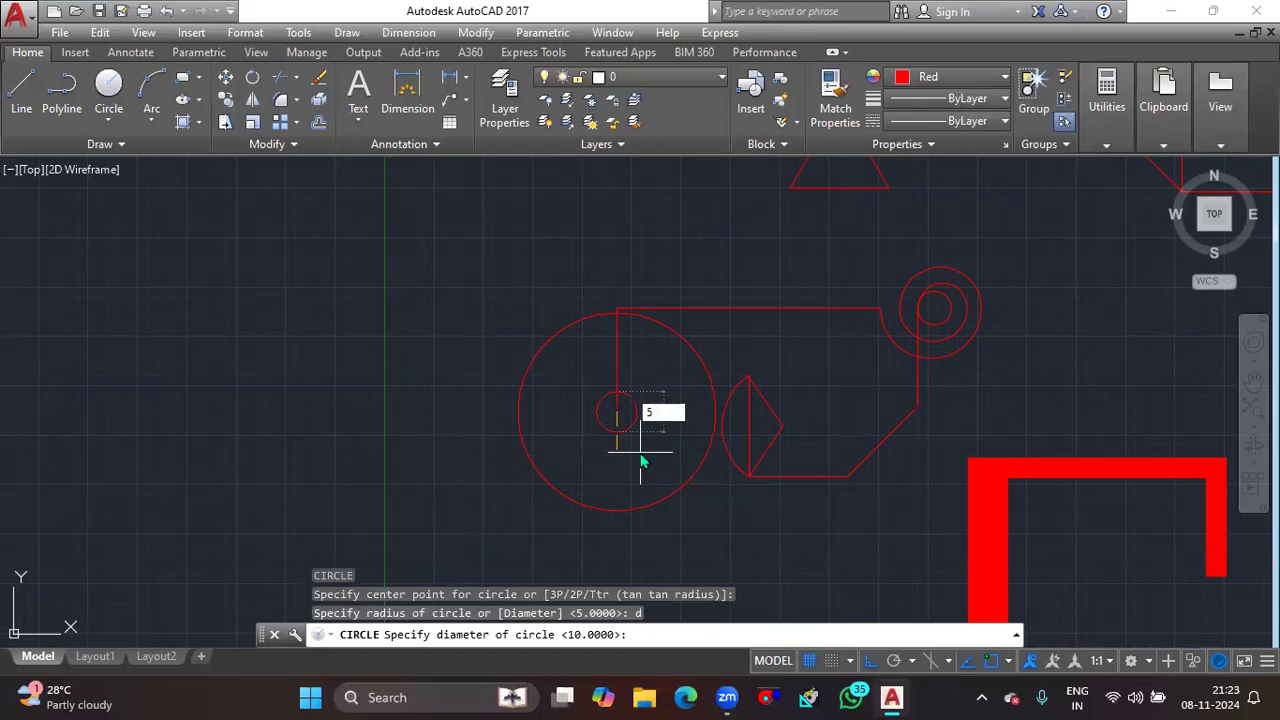
key("Return")
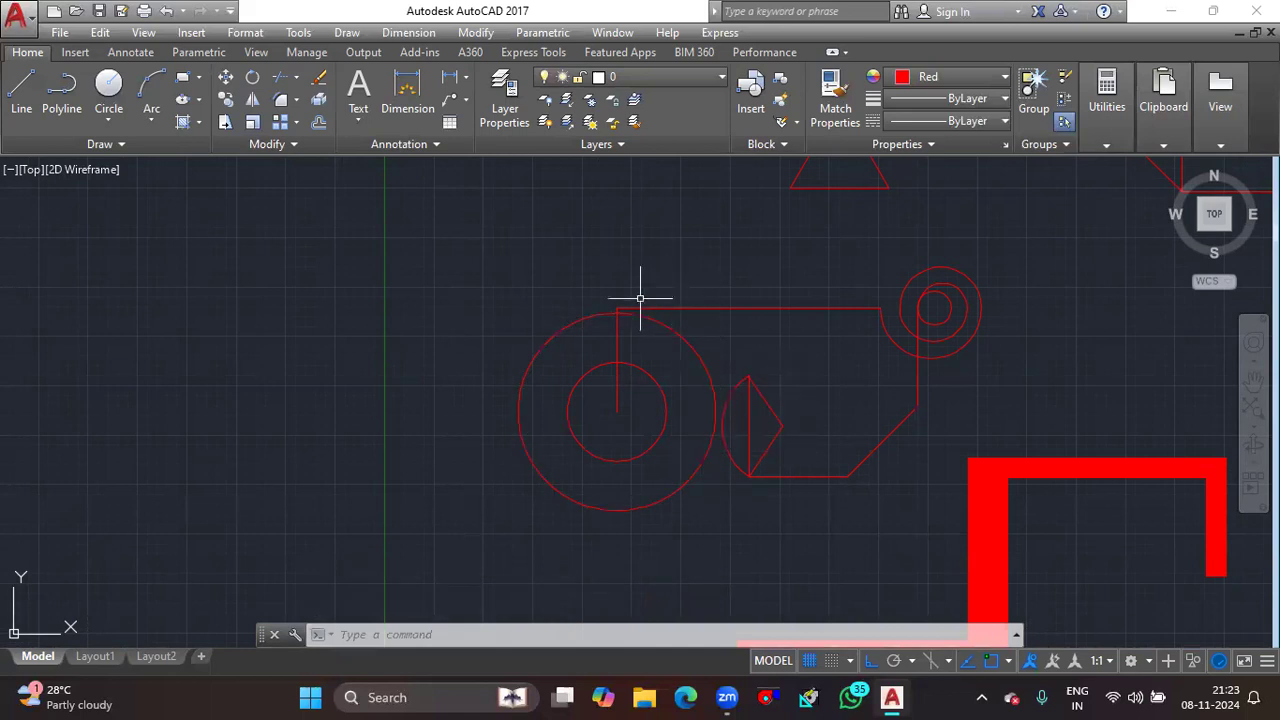
Draw a two-point circle using the right vertical edge of the box figure's front square as its diameter, from lower to upper endpoint.
scroll(640, 297, "down", 2)
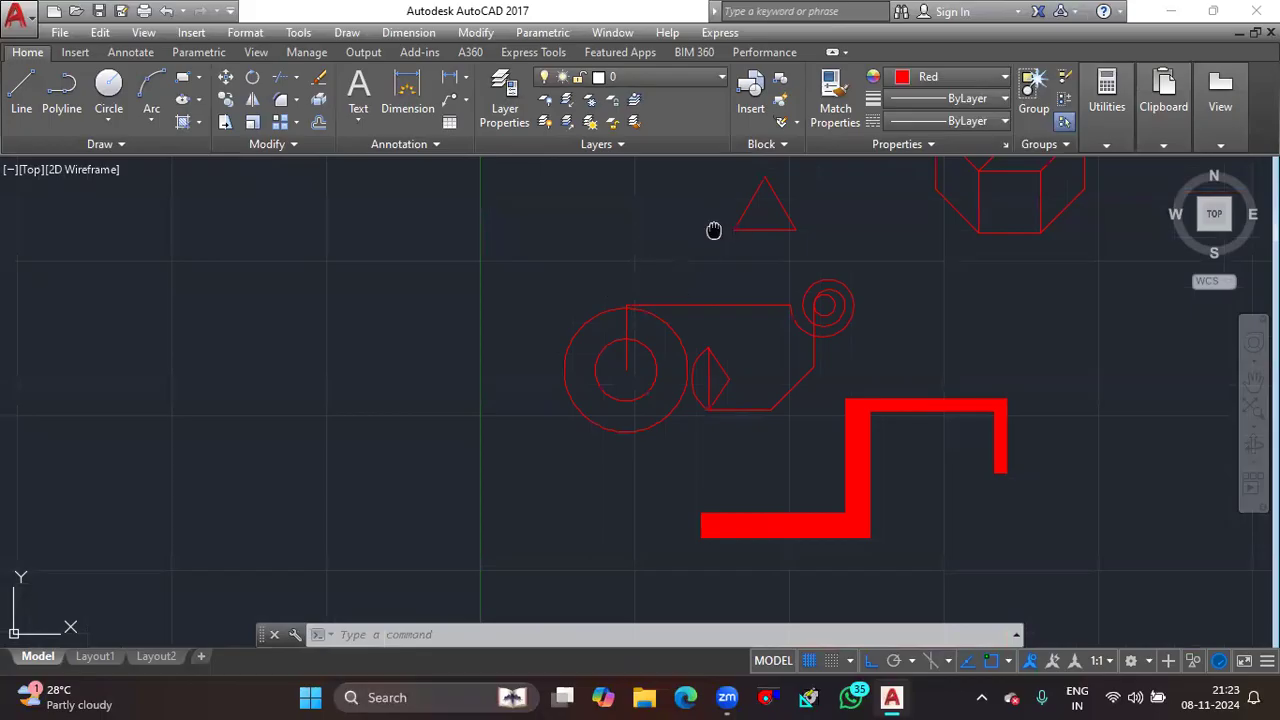
middle_click_drag(711, 231, 697, 261)
middle_click_drag(872, 317, 586, 380)
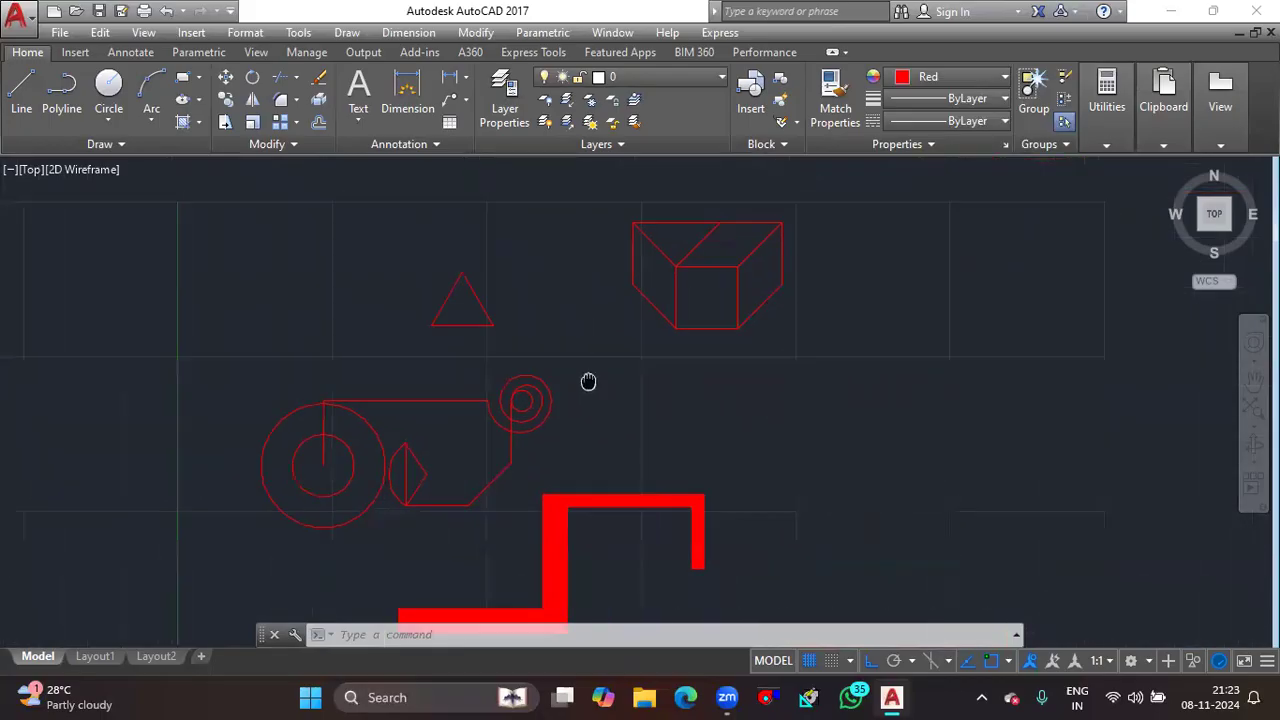
middle_click_drag(780, 272, 780, 350)
scroll(780, 350, "up", 4)
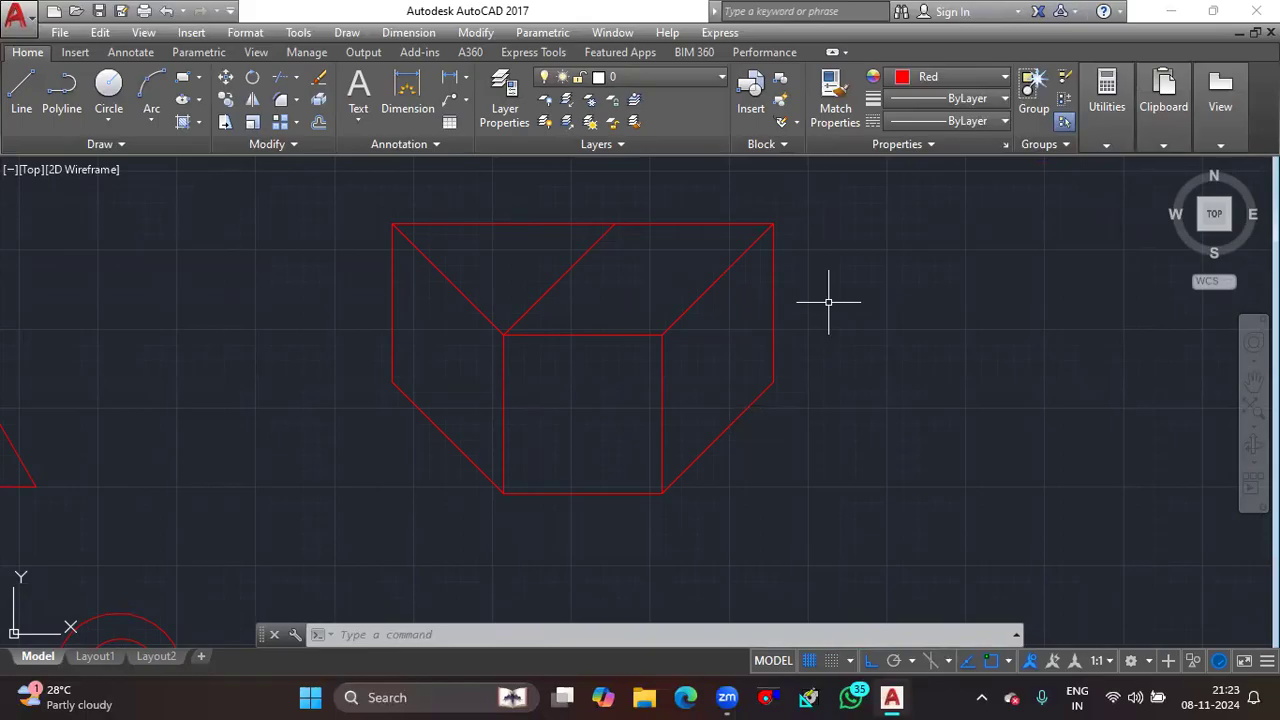
type("c")
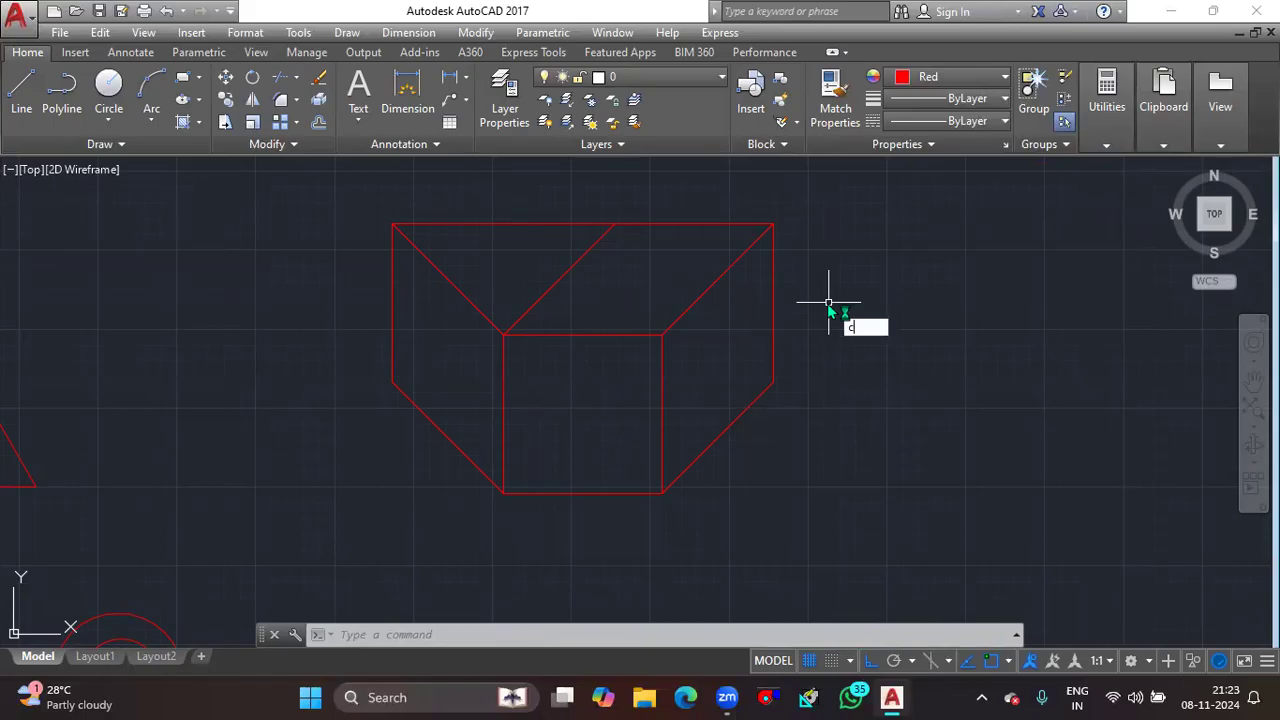
key("Return")
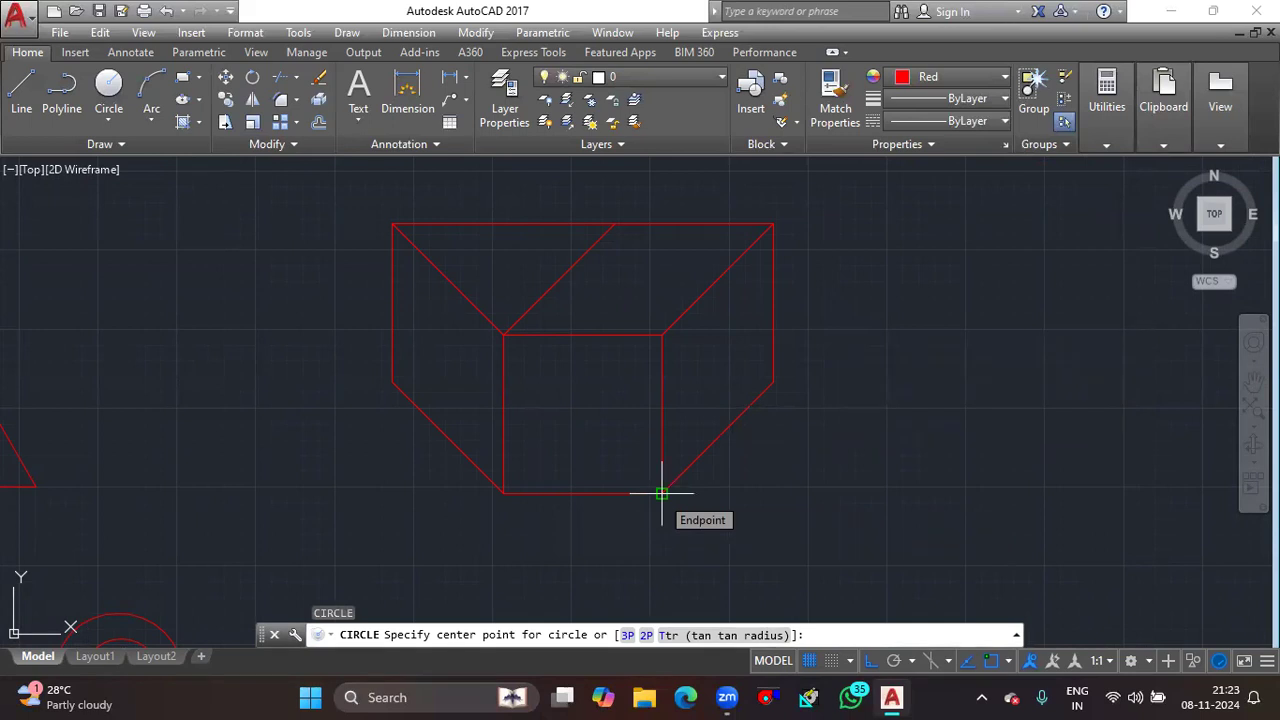
type("2")
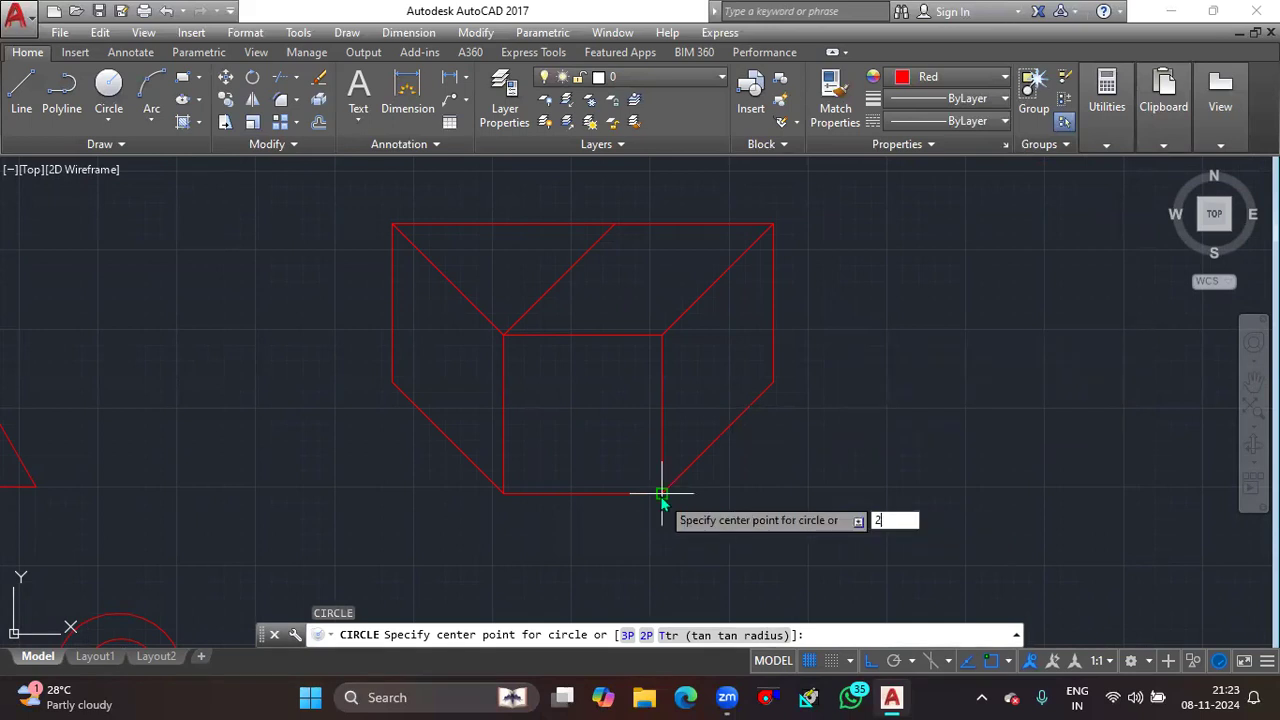
type("p")
key("Return")
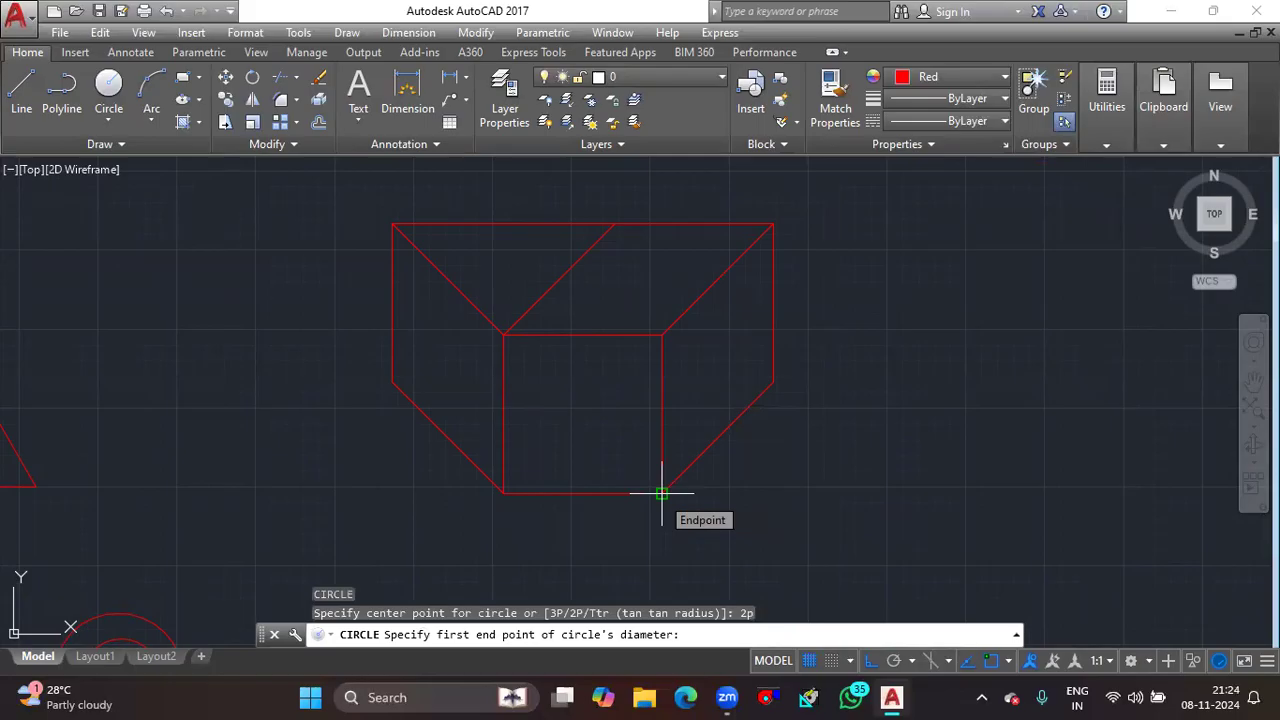
left_click(661, 493)
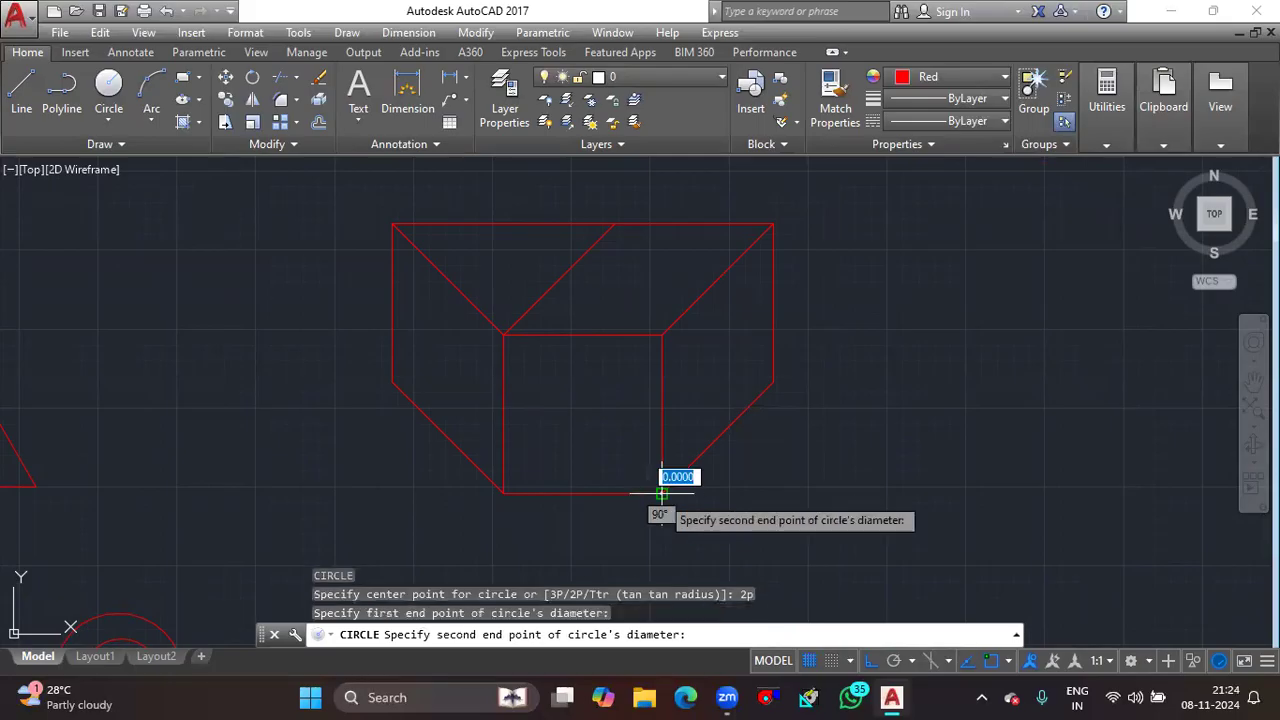
left_click(661, 335)
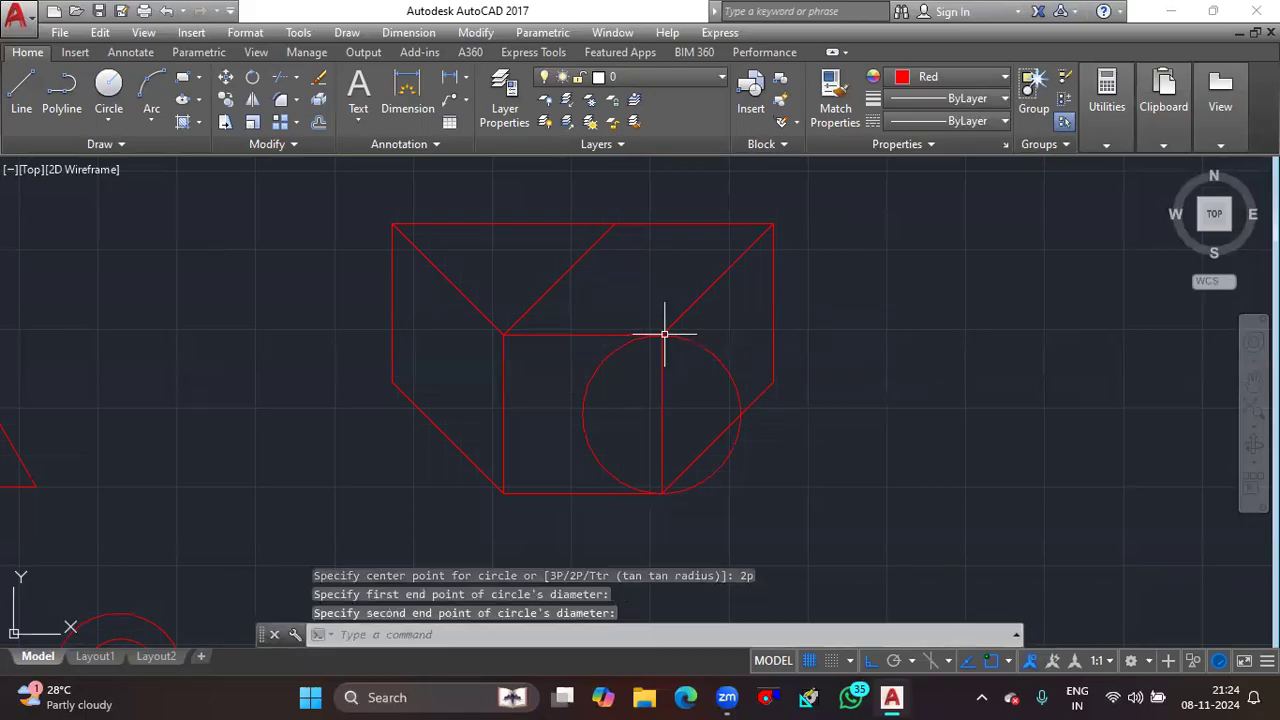
left_click(730, 380)
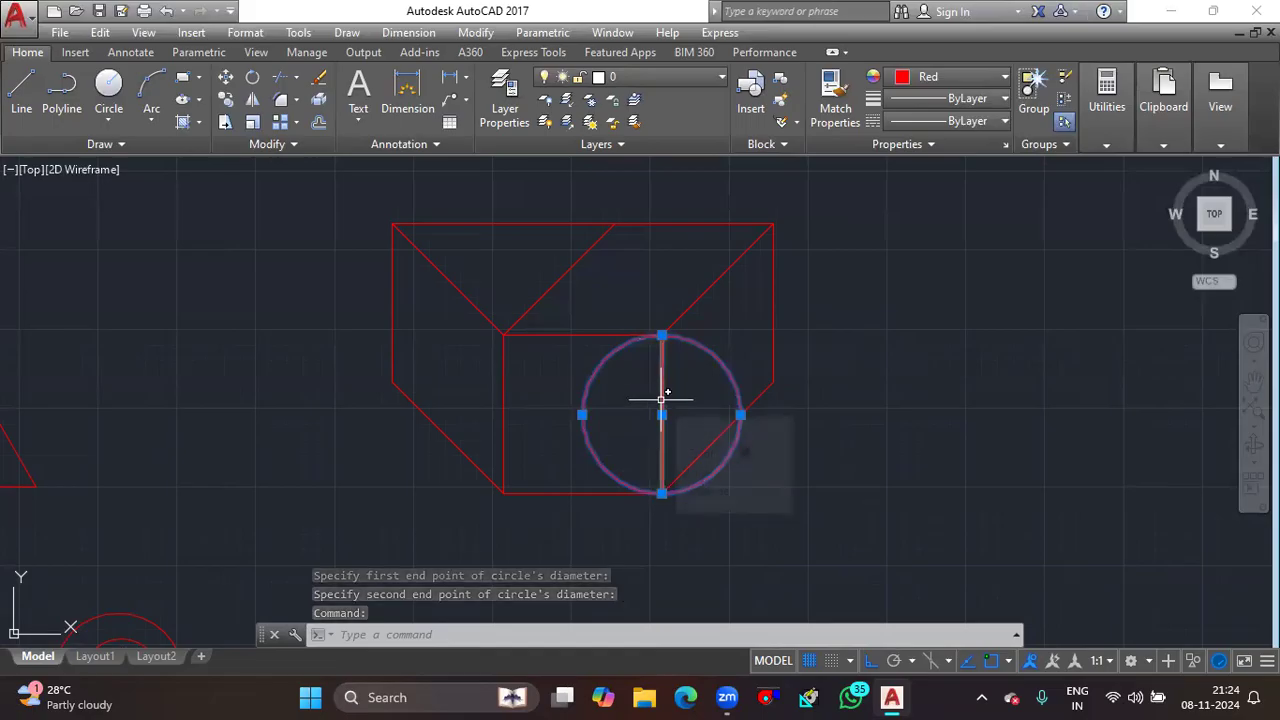
scroll(661, 399, "down", 2)
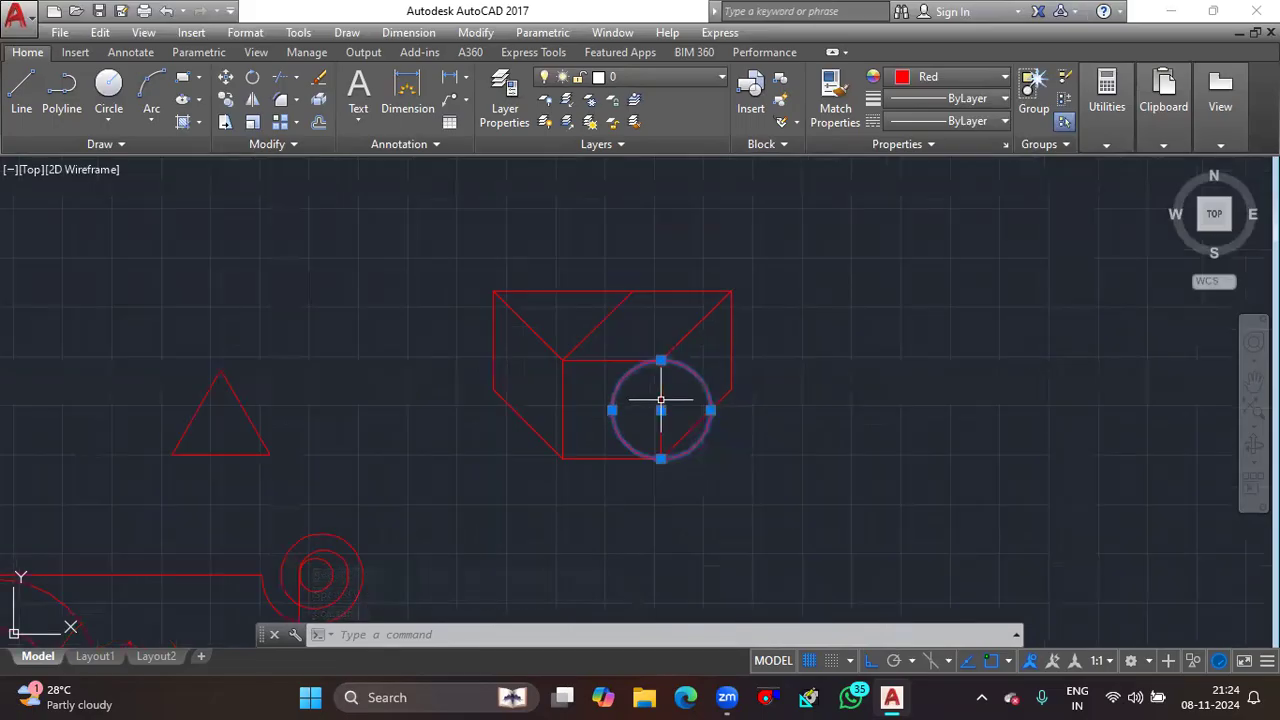
key("Escape")
Draw a three-point circle through the triangle's lower-left, lower-right and top vertices.
middle_click_drag(334, 417, 574, 386)
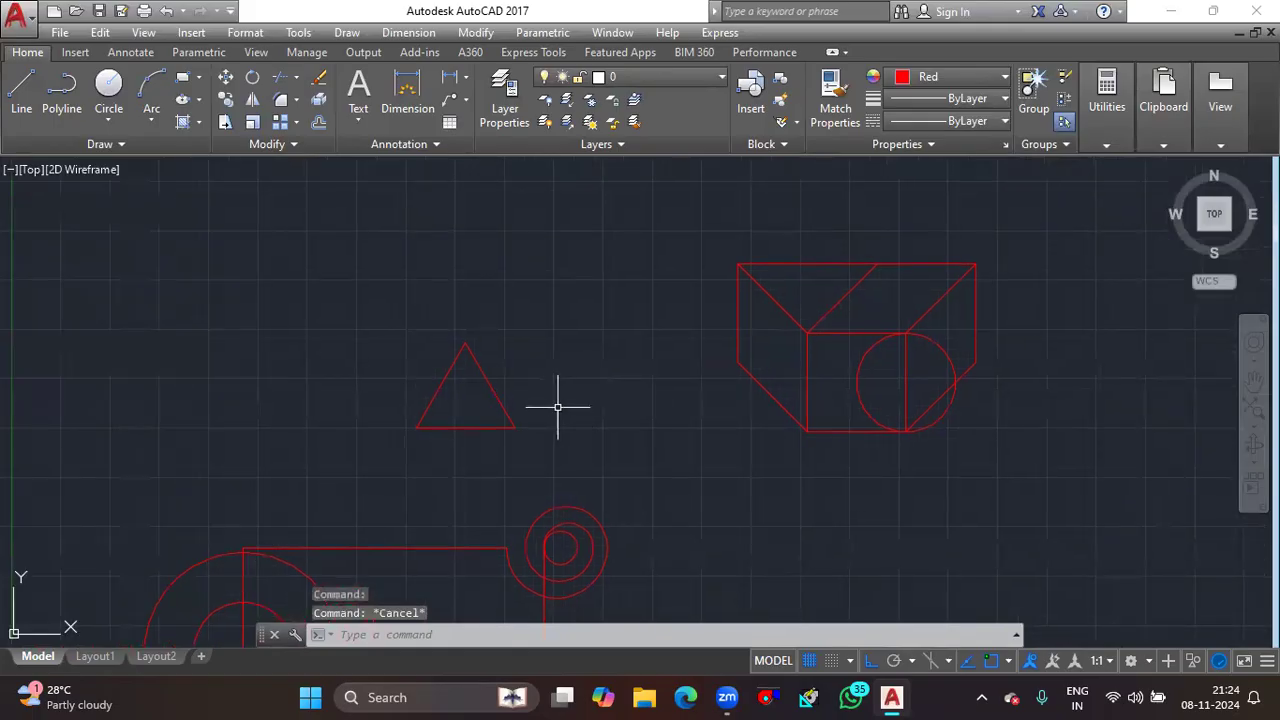
type("c")
key("Return")
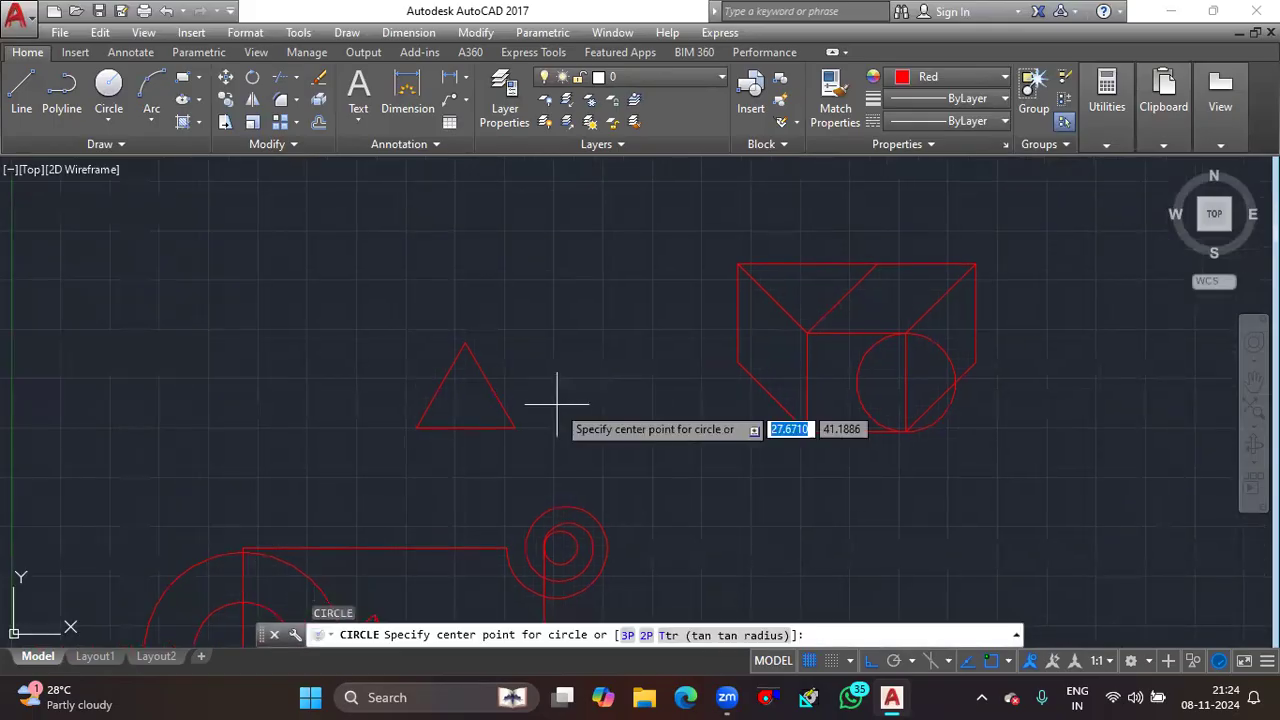
type("3p")
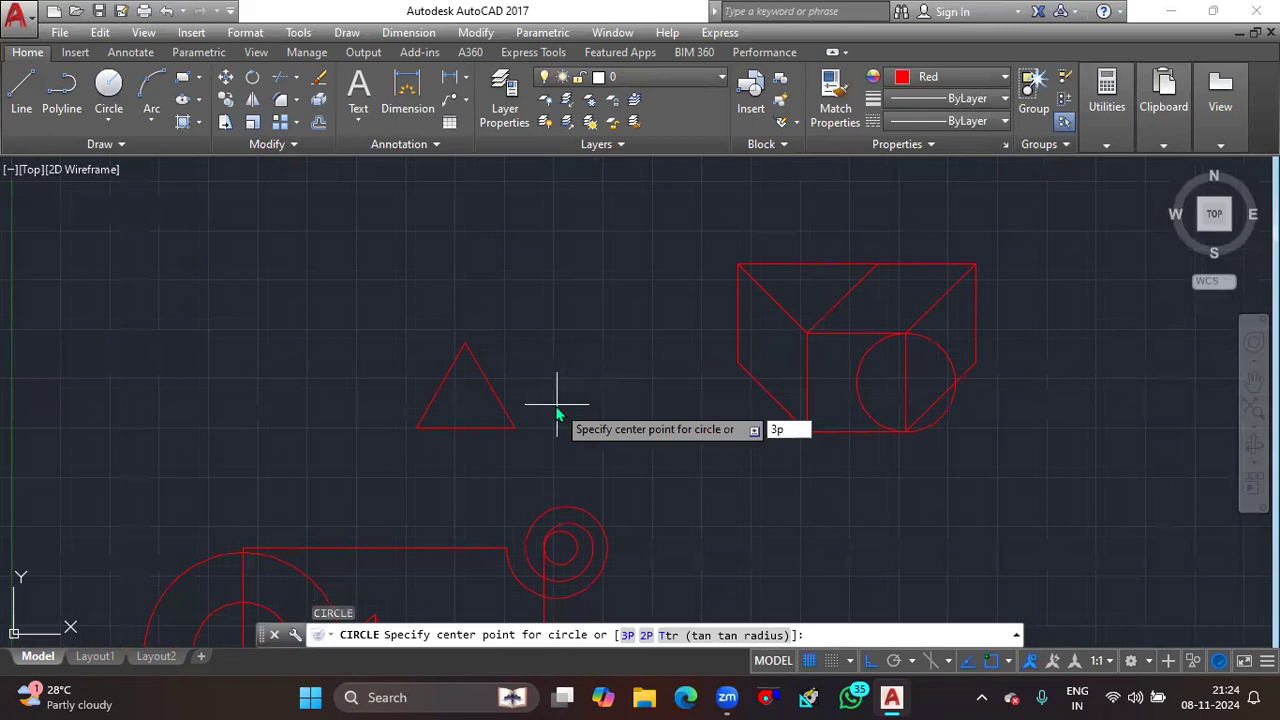
key("Return")
scroll(451, 428, "up", 4)
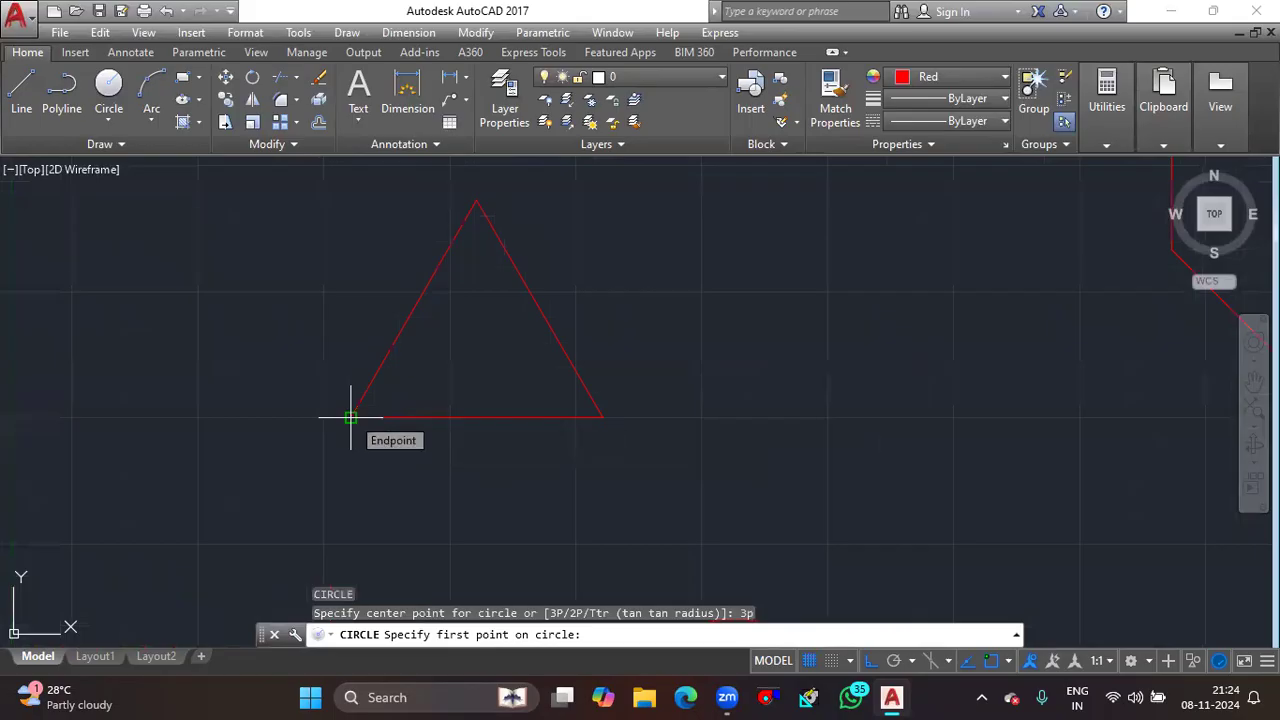
left_click(351, 418)
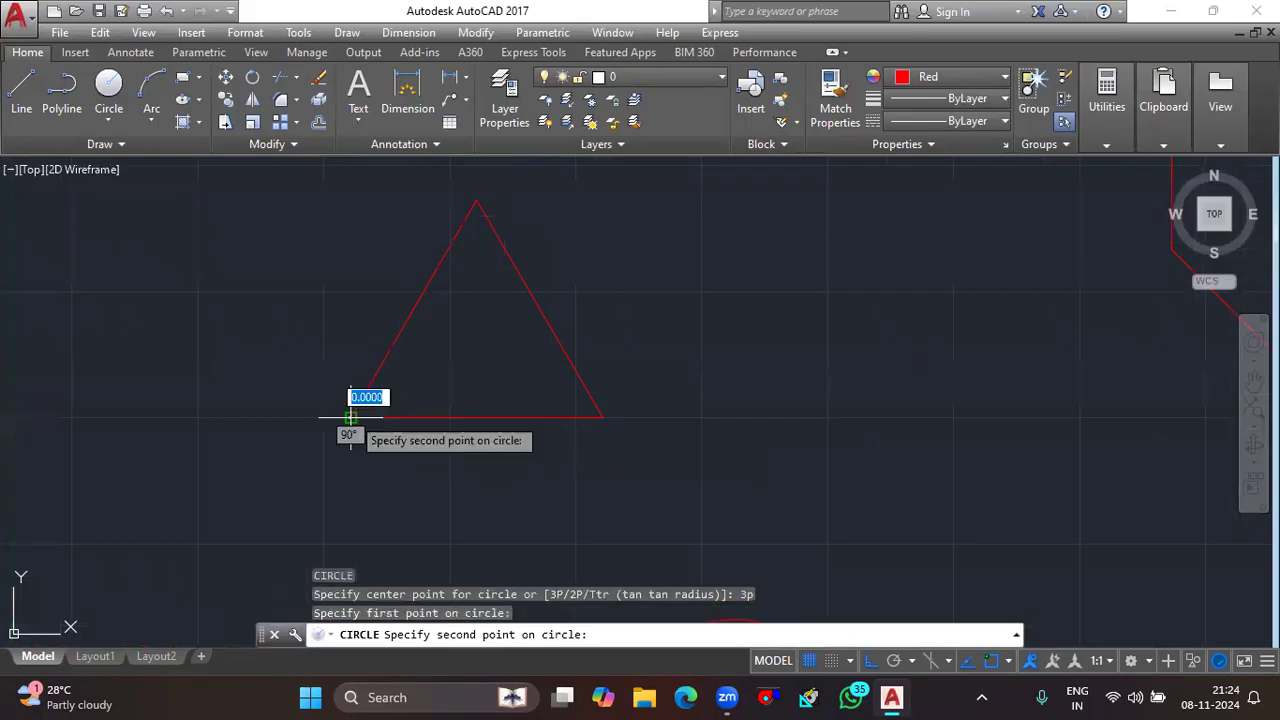
left_click(601, 418)
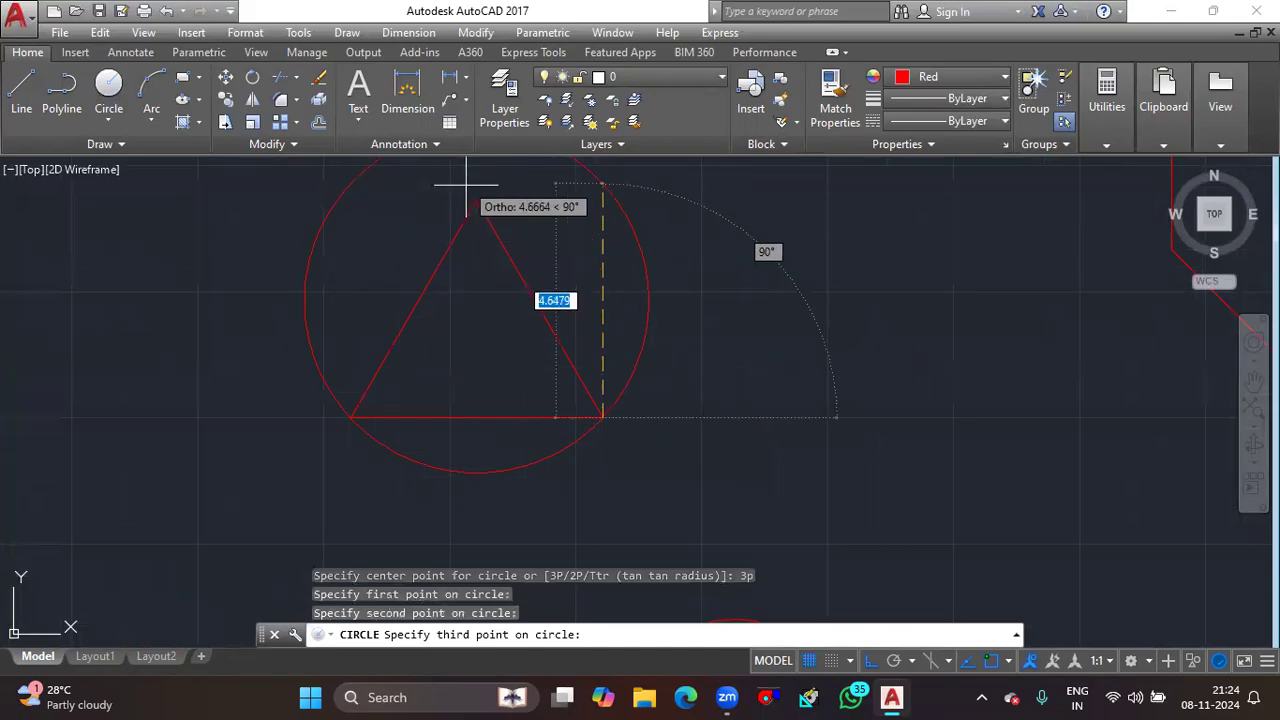
left_click(476, 199)
scroll(531, 254, "down", 5)
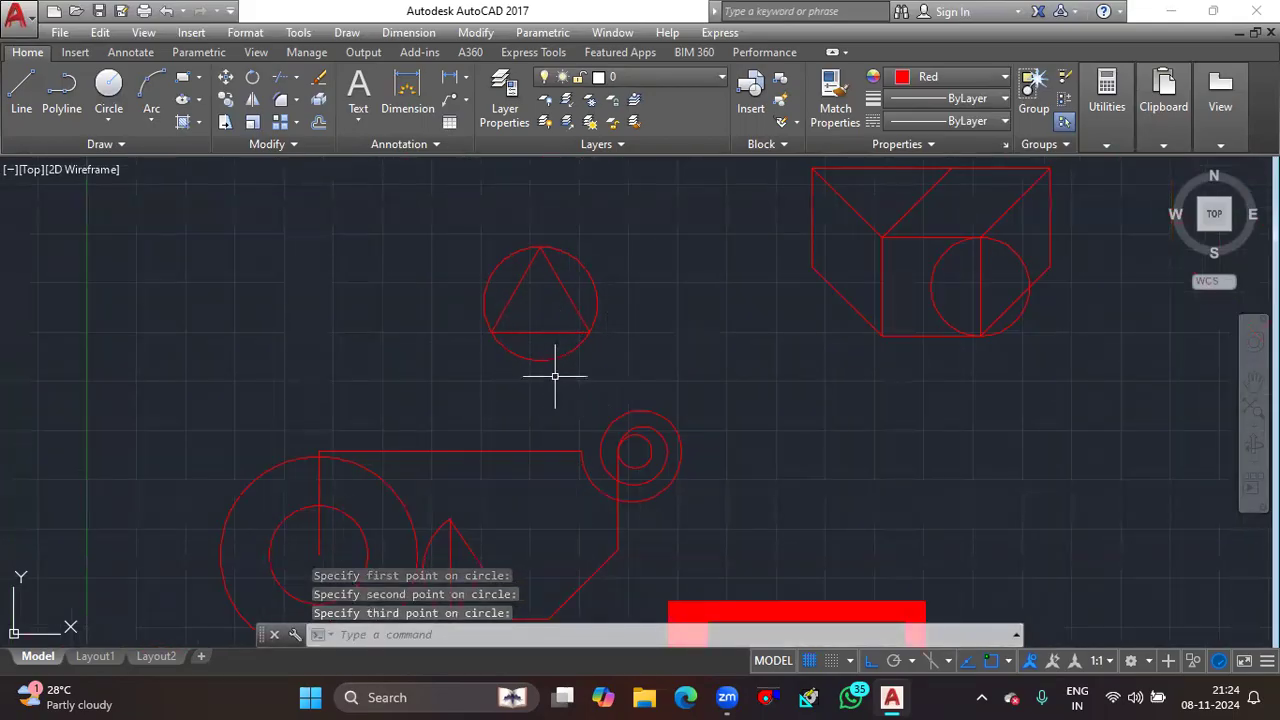
Draw a rectangle about 11 by 4.1 units in the empty area below the box figure.
scroll(555, 376, "down", 2)
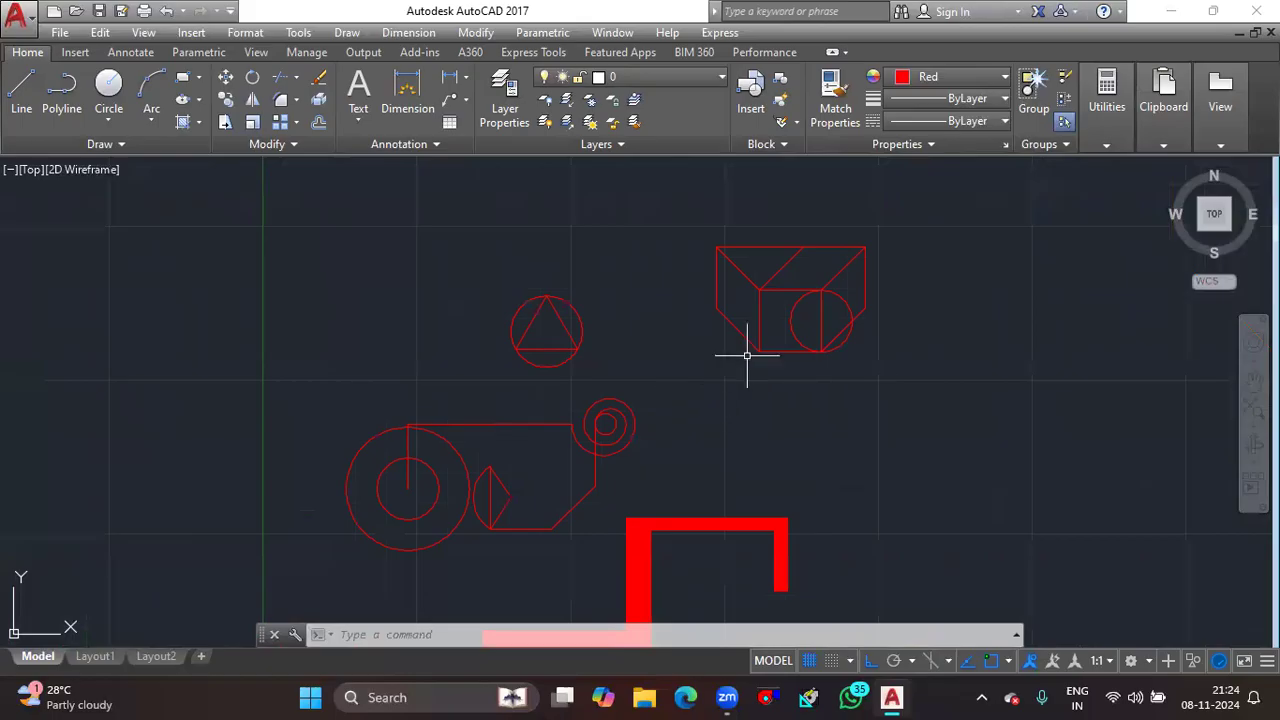
type("REC")
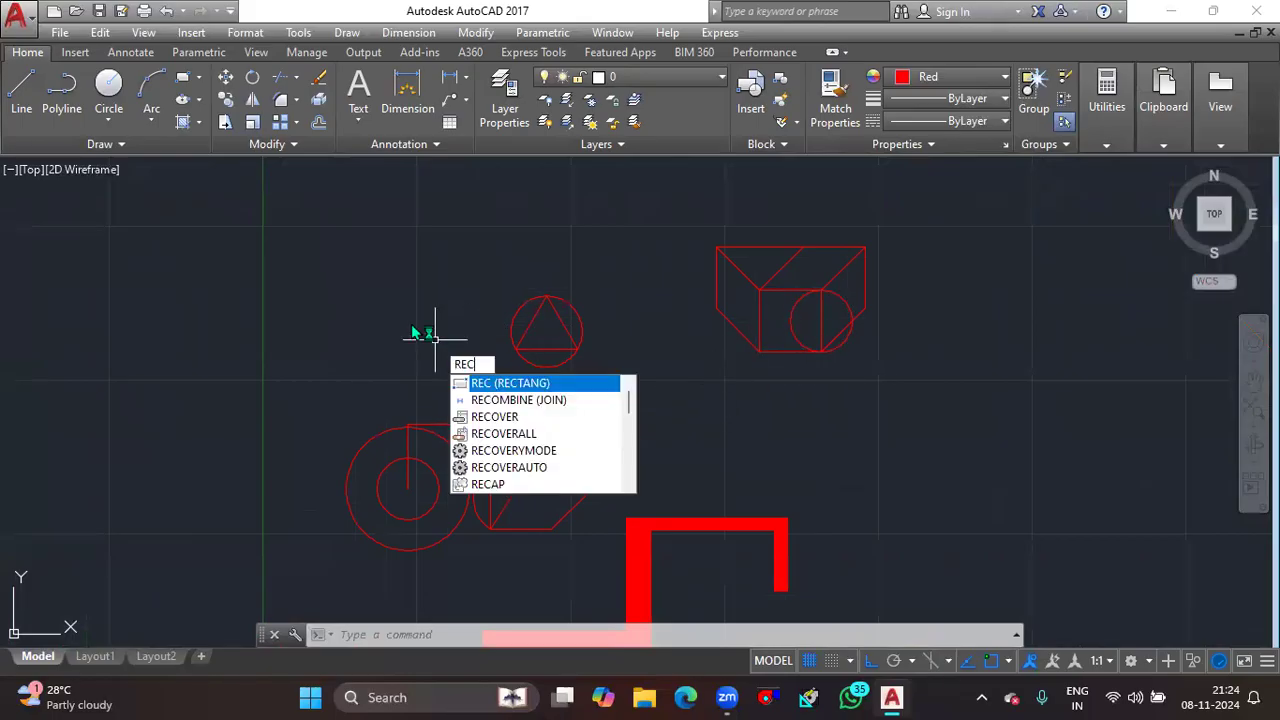
key("Return")
middle_click_drag(470, 321, 294, 331)
scroll(578, 436, "up", 2)
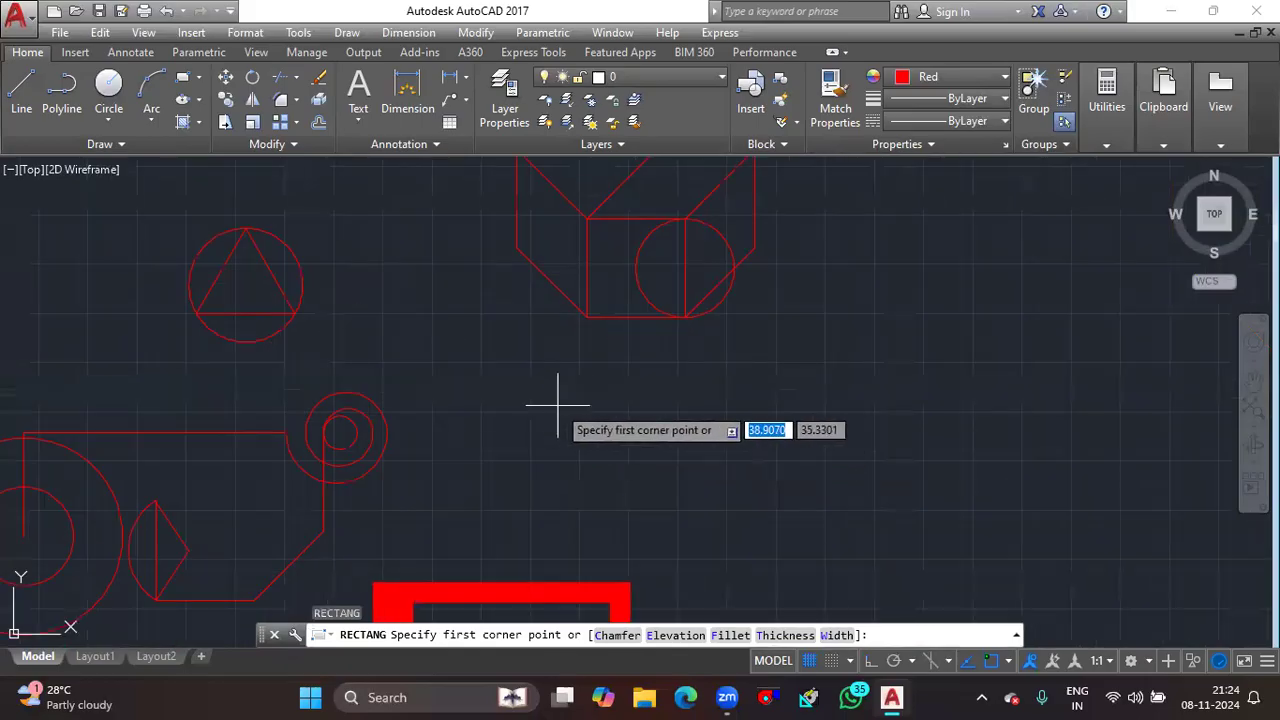
left_click(557, 405)
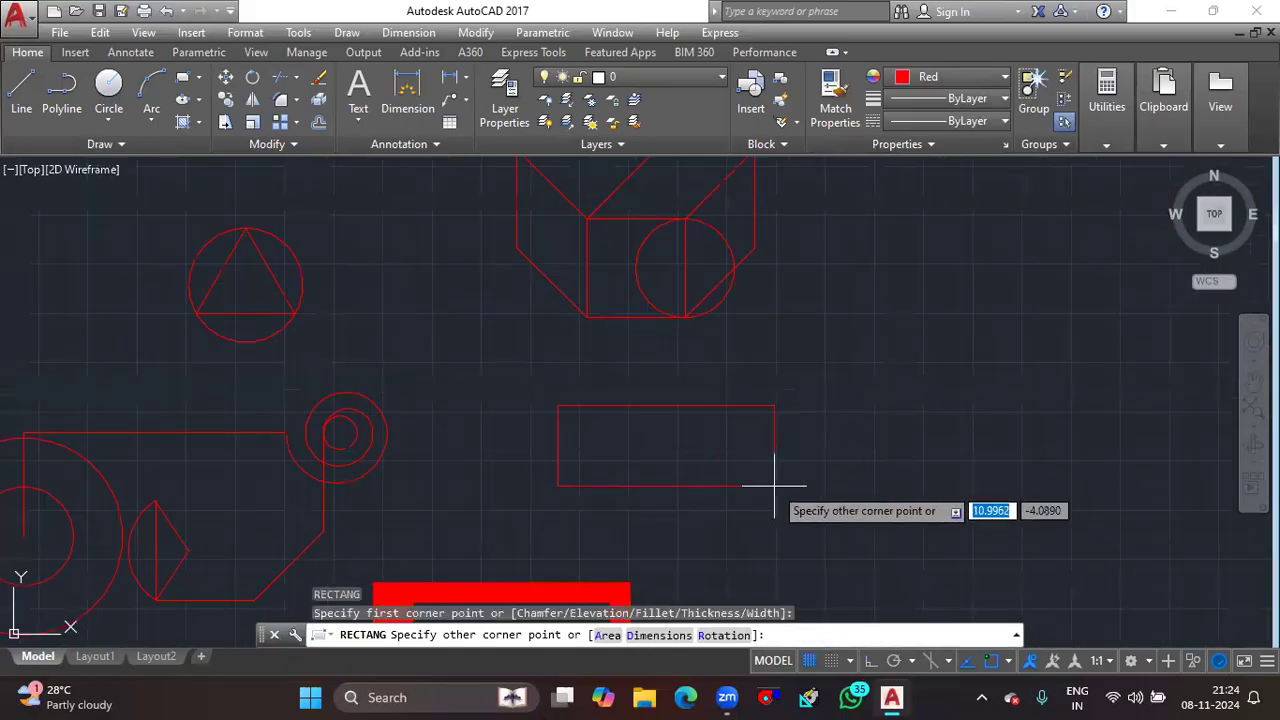
left_click(773, 485)
middle_click_drag(717, 454, 567, 468)
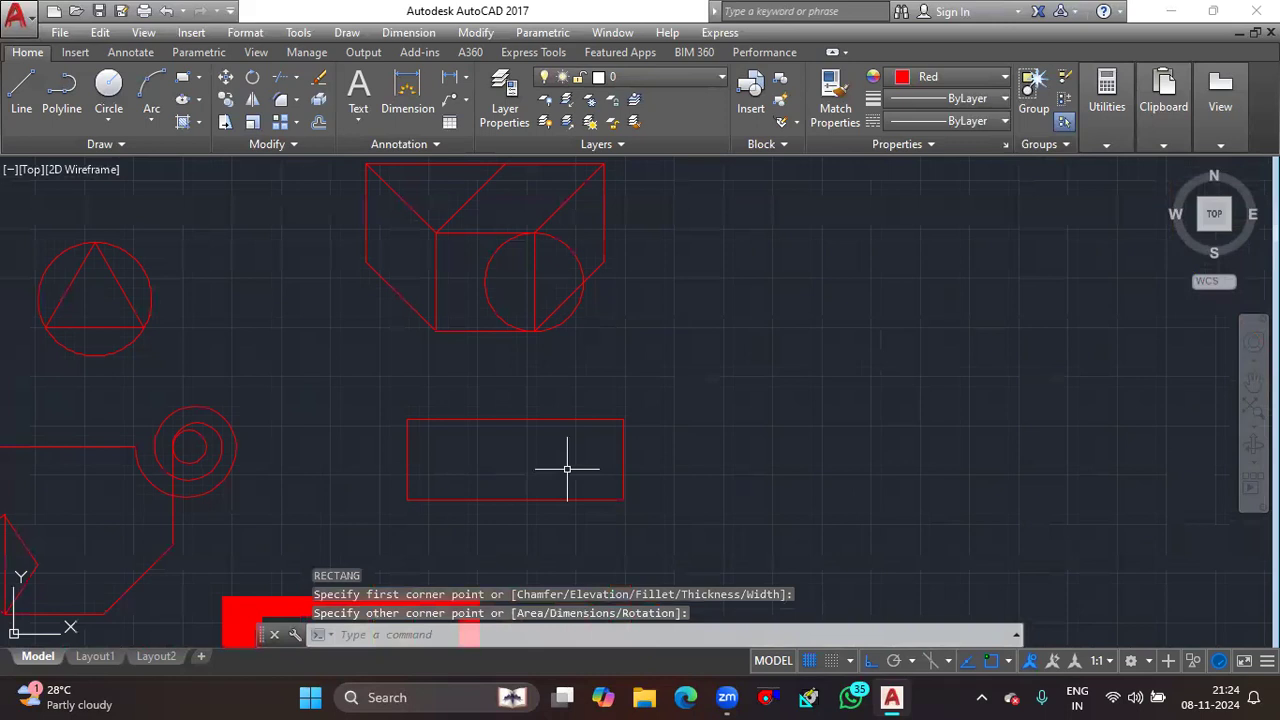
scroll(566, 468, "down", 4)
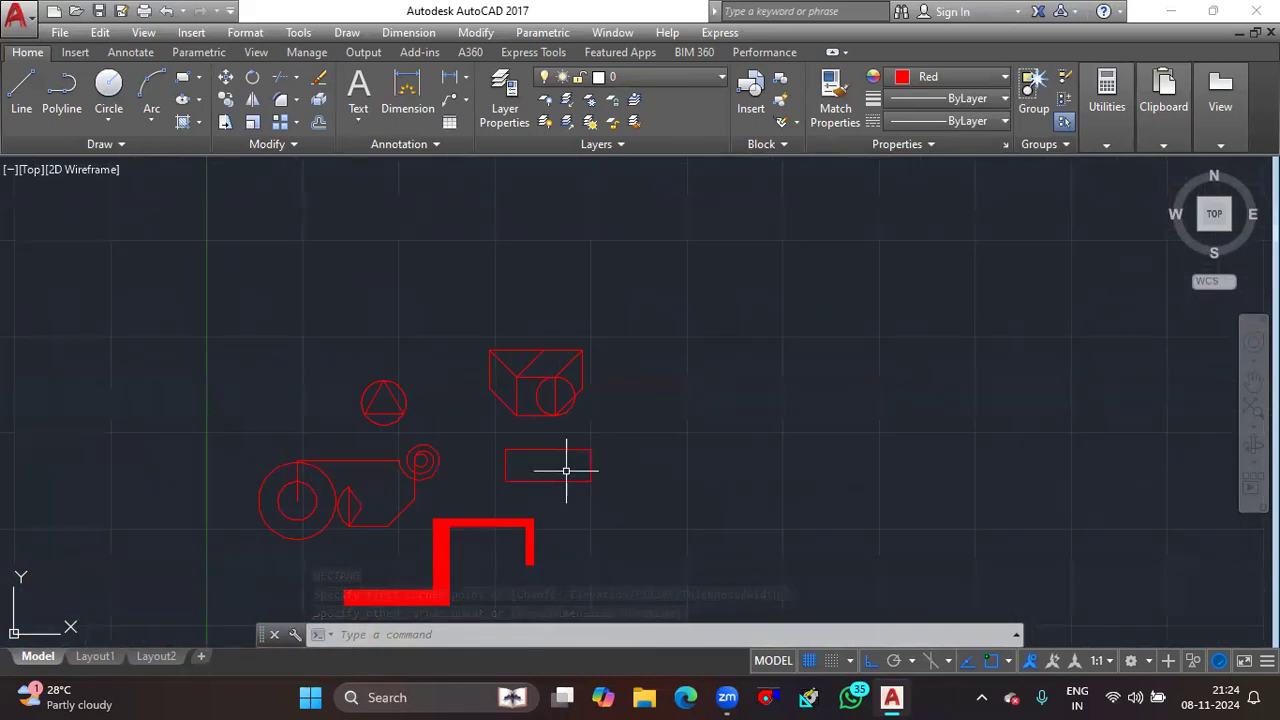
Draw a rectangle 15 long and 10 wide above and left of the circled triangle, using the Dimensions option.
scroll(393, 414, "up", 5)
type("rec")
key("Return")
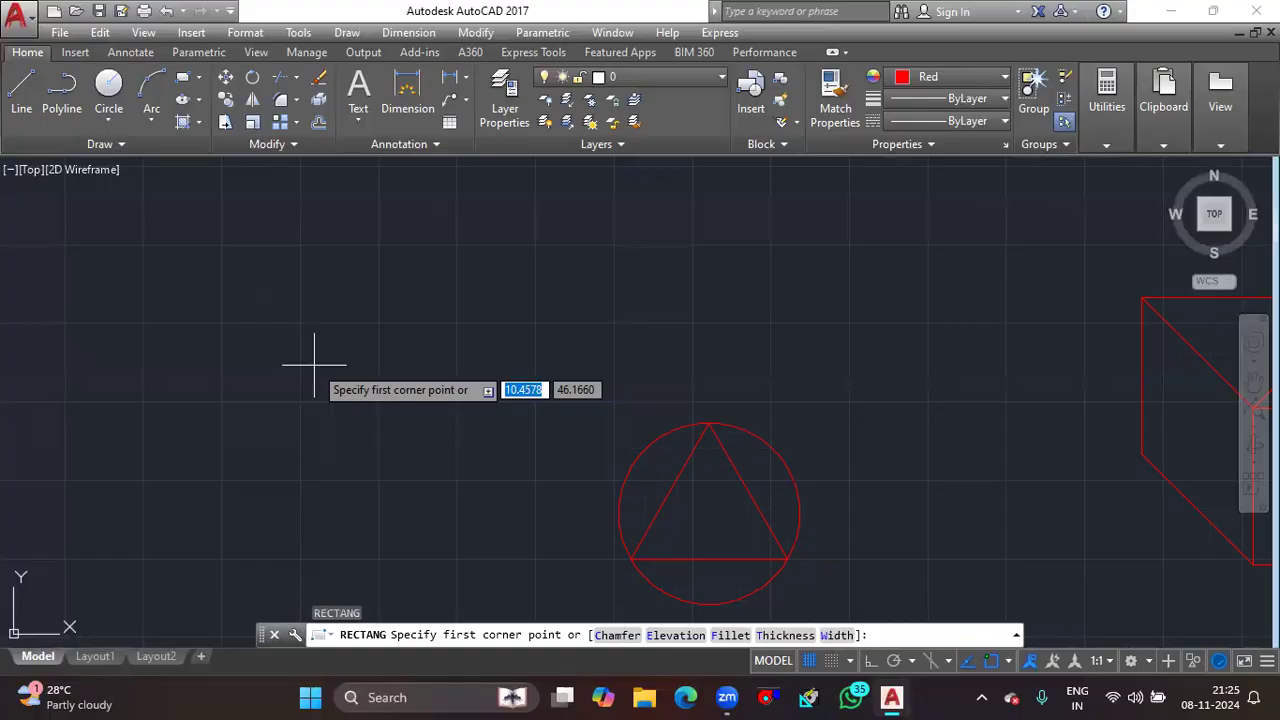
scroll(429, 337, "down", 3)
scroll(449, 354, "up", 1)
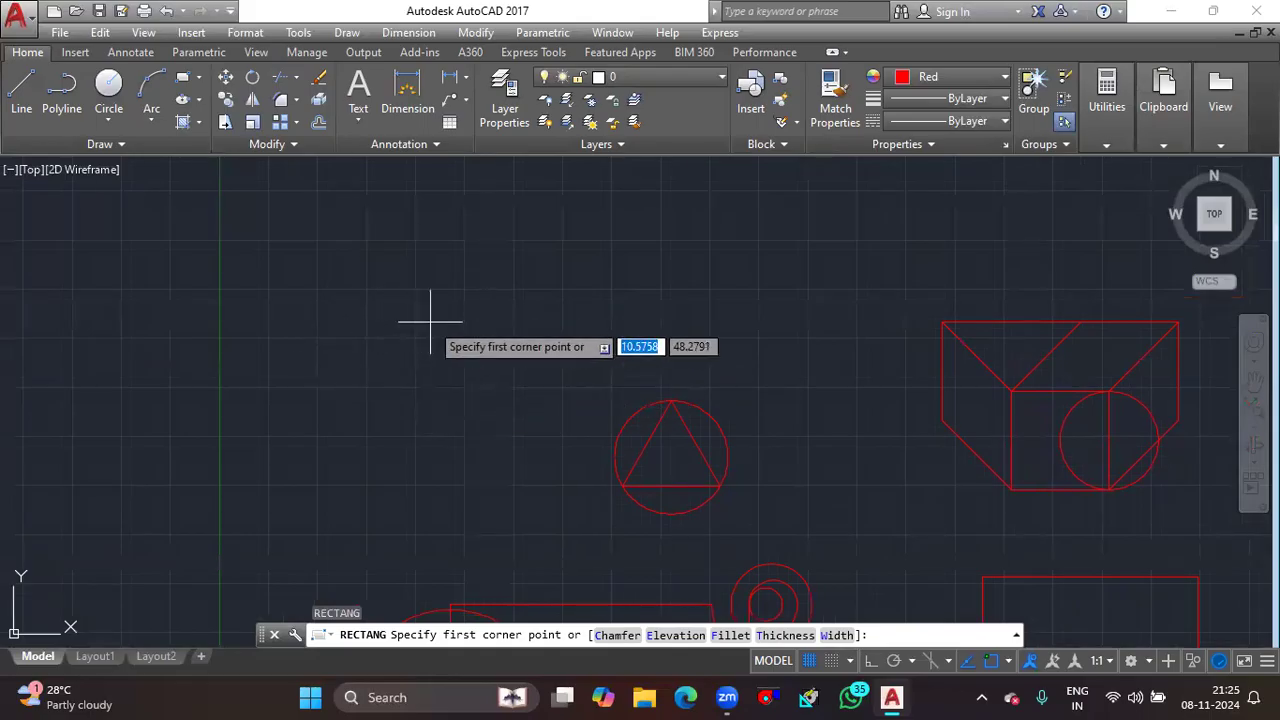
left_click(336, 261)
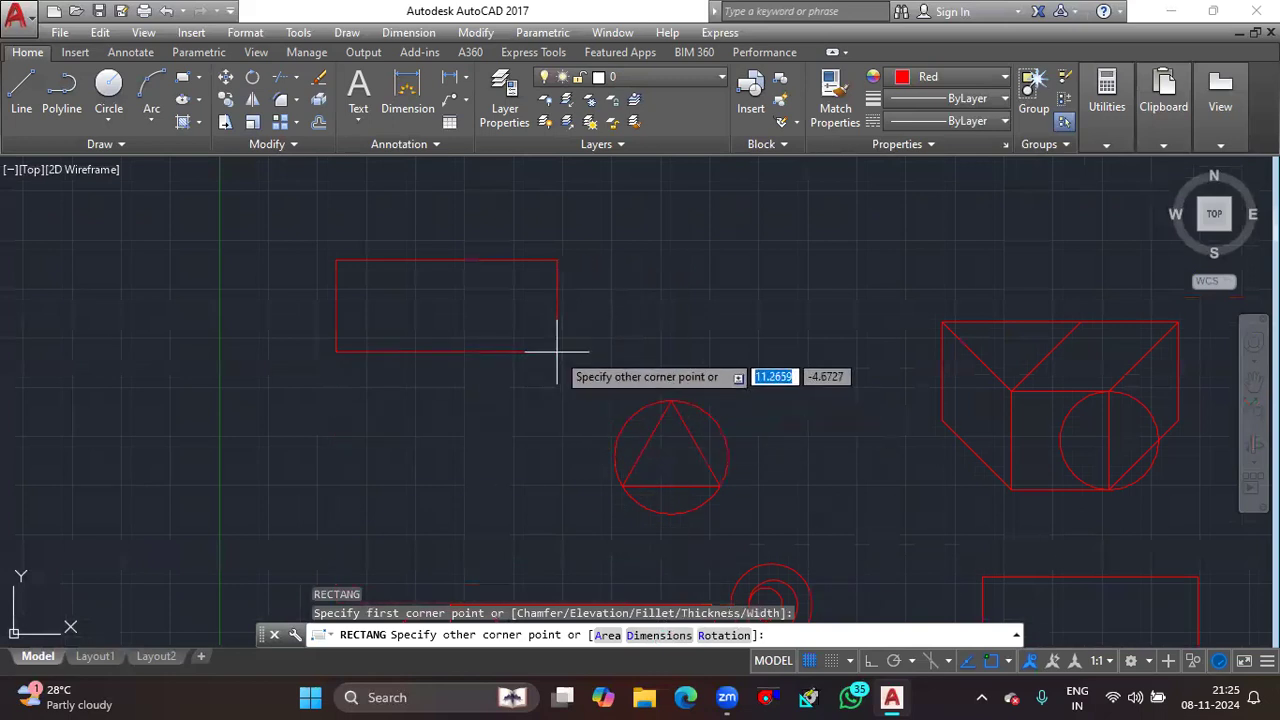
type("d")
key("Return")
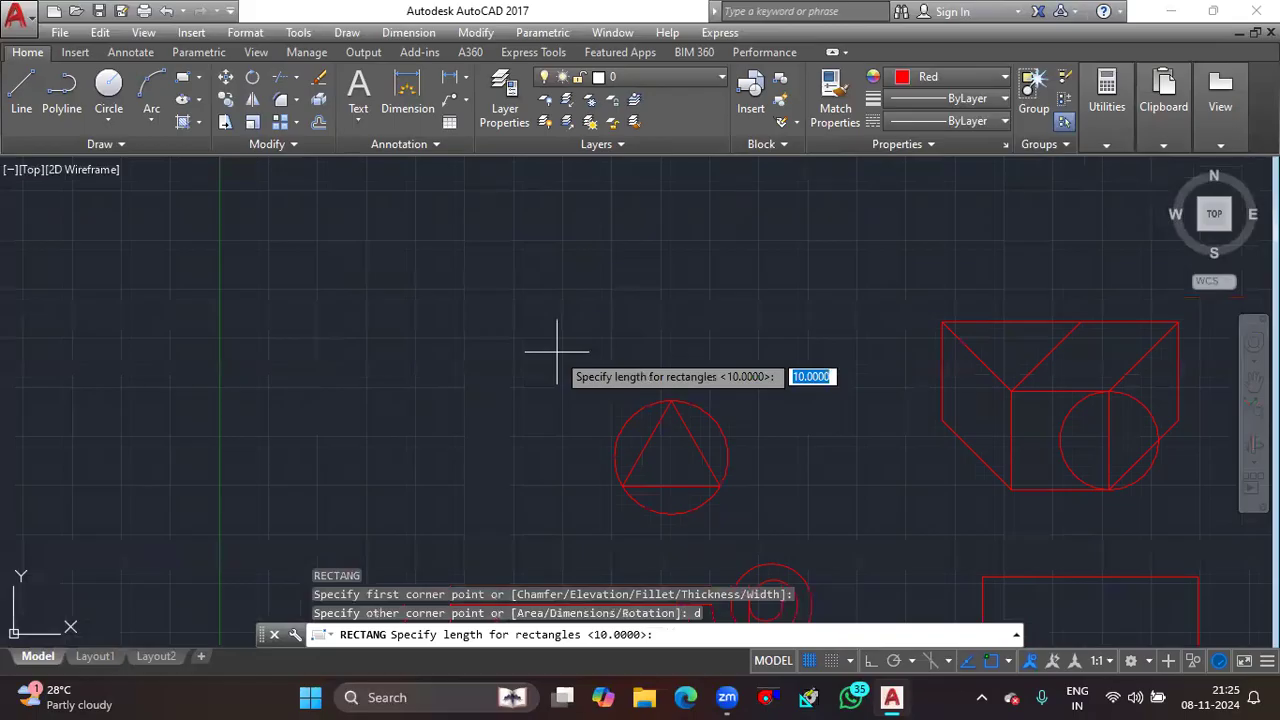
type("1")
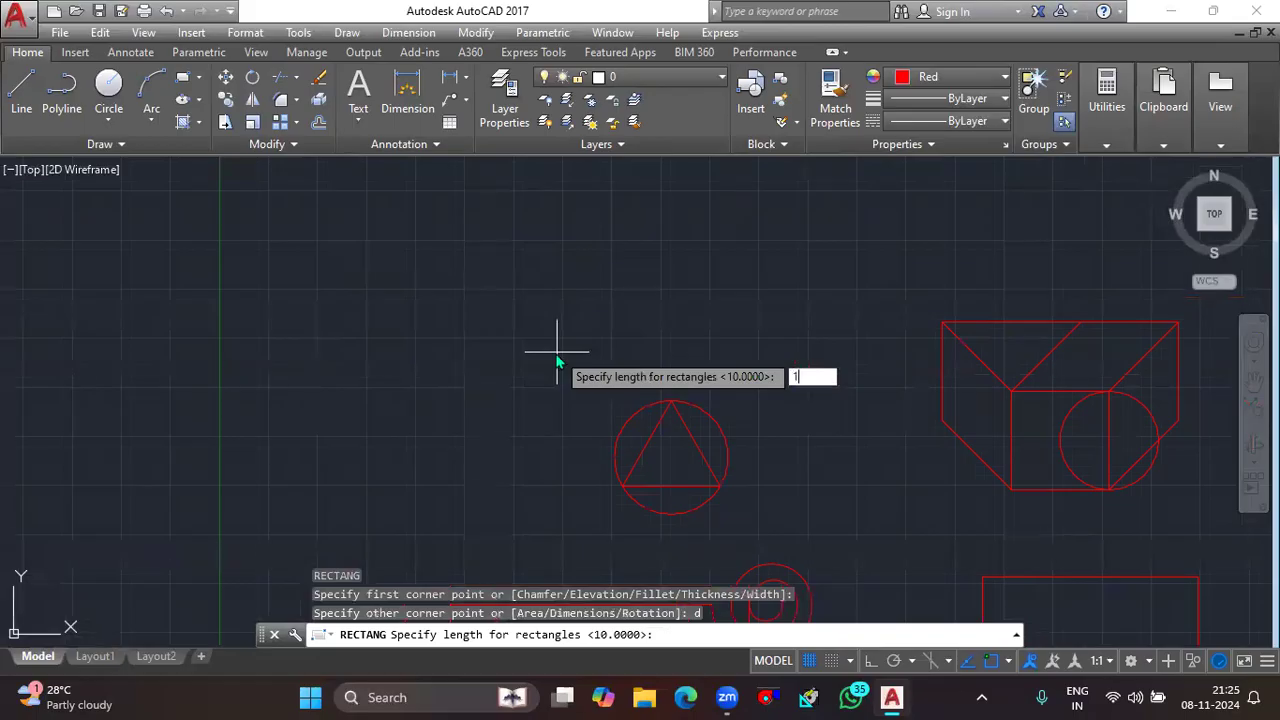
type("5")
key("Return")
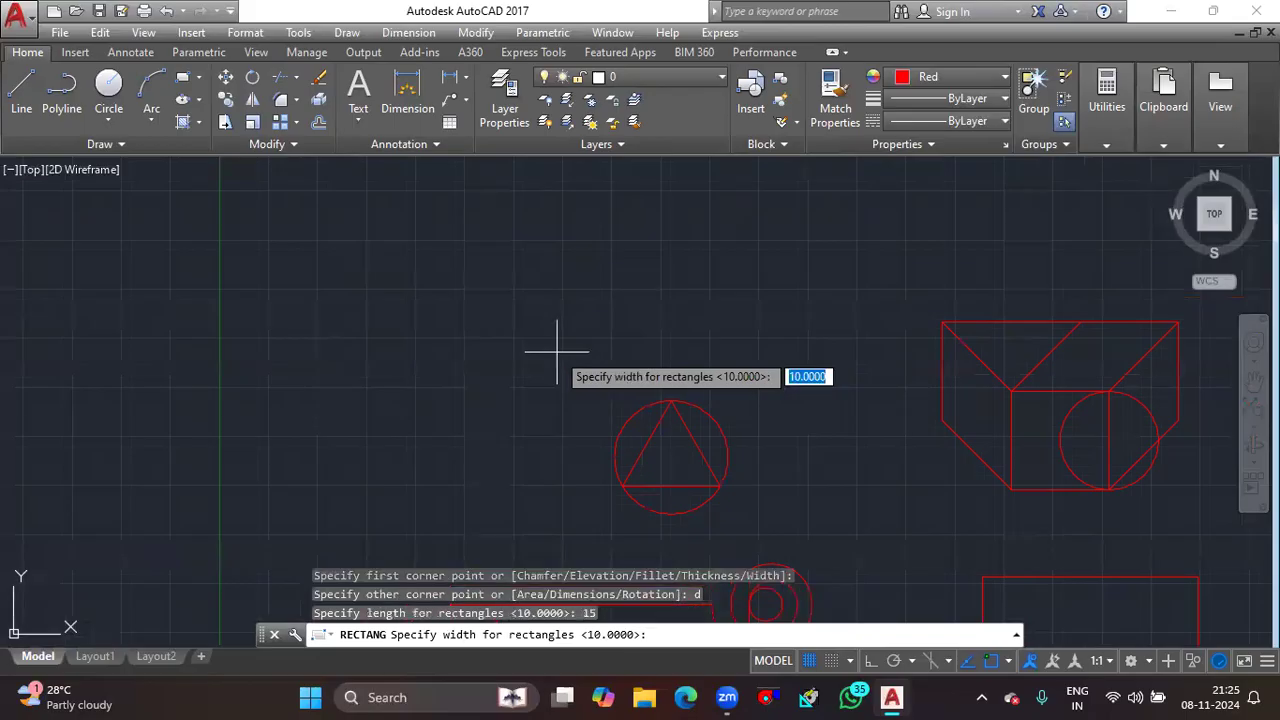
type("10")
key("Return")
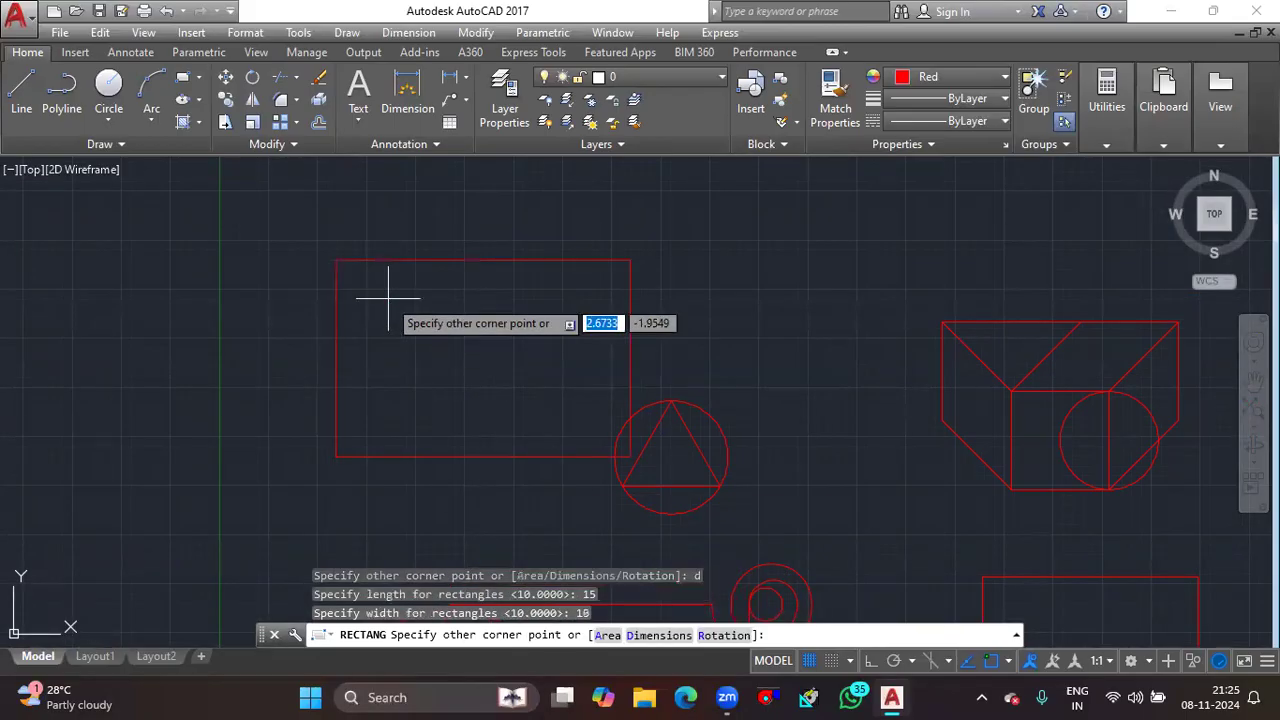
middle_click_drag(516, 250, 516, 375)
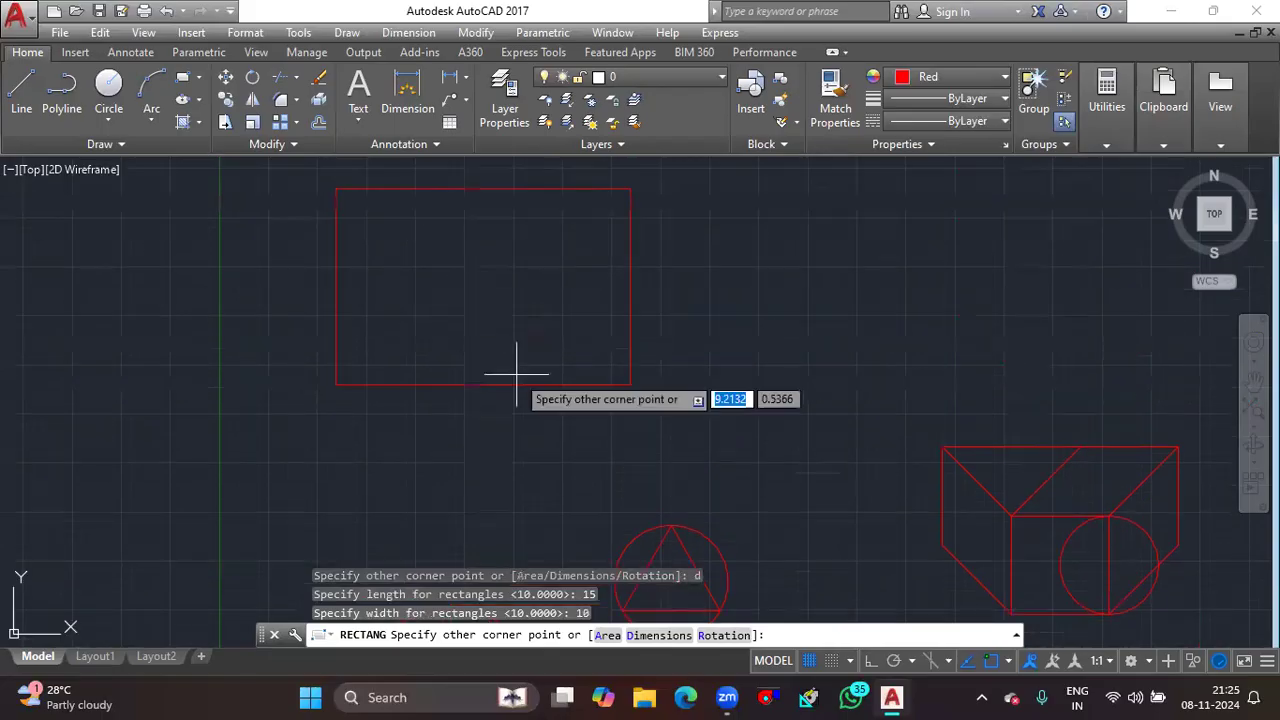
left_click(525, 340)
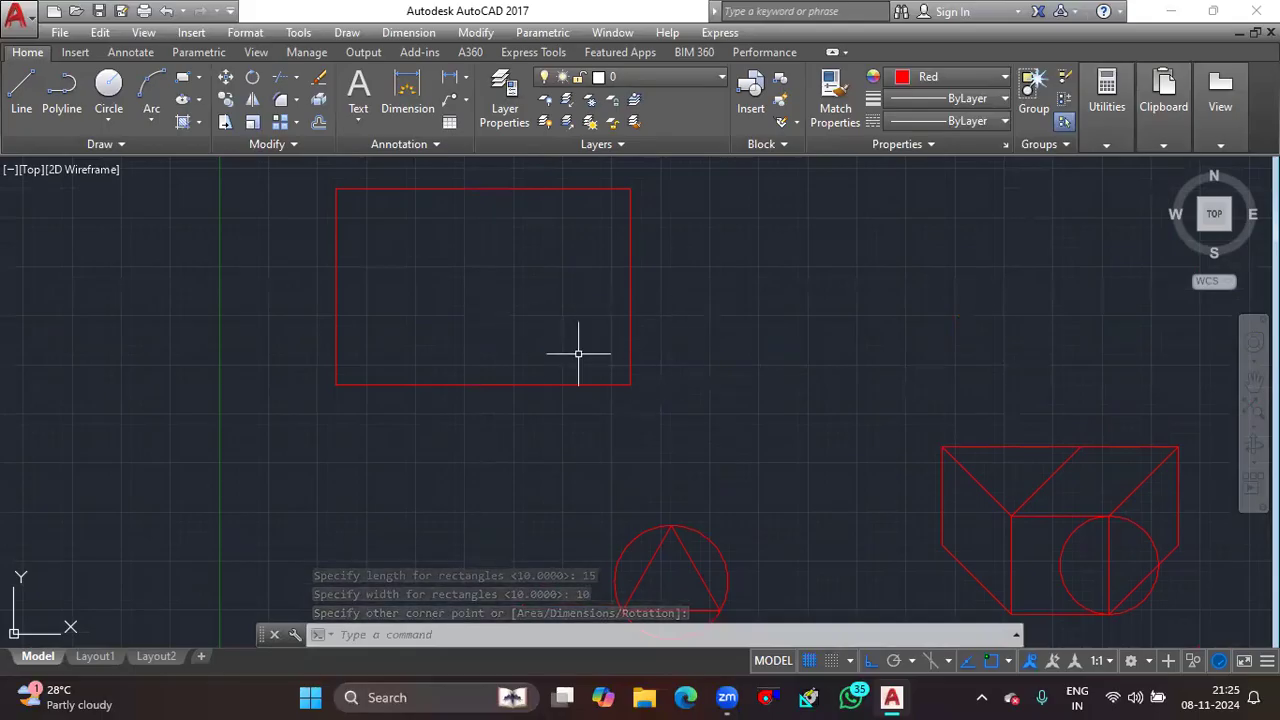
Draw a rectangle to the right of the 15 by 10 rectangle using the Area option, with area 20 and length 10.
middle_click_drag(683, 365, 543, 369)
type("rec")
key("Return")
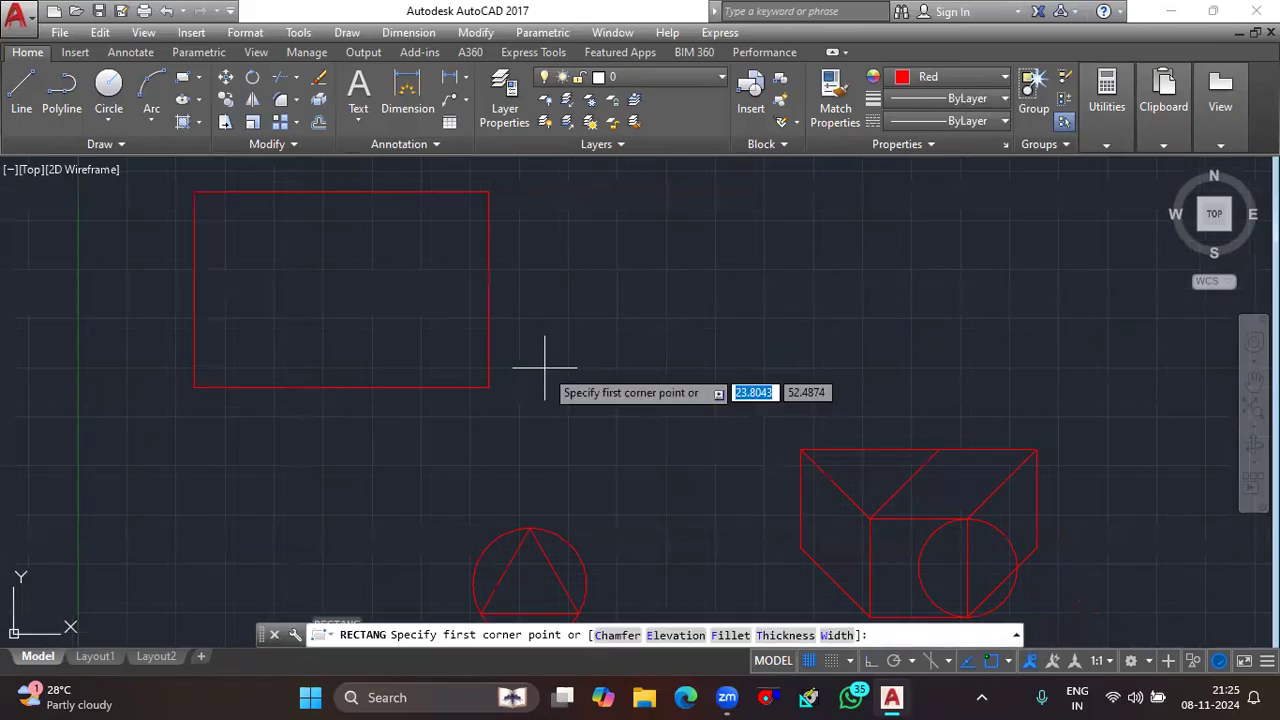
left_click(566, 267)
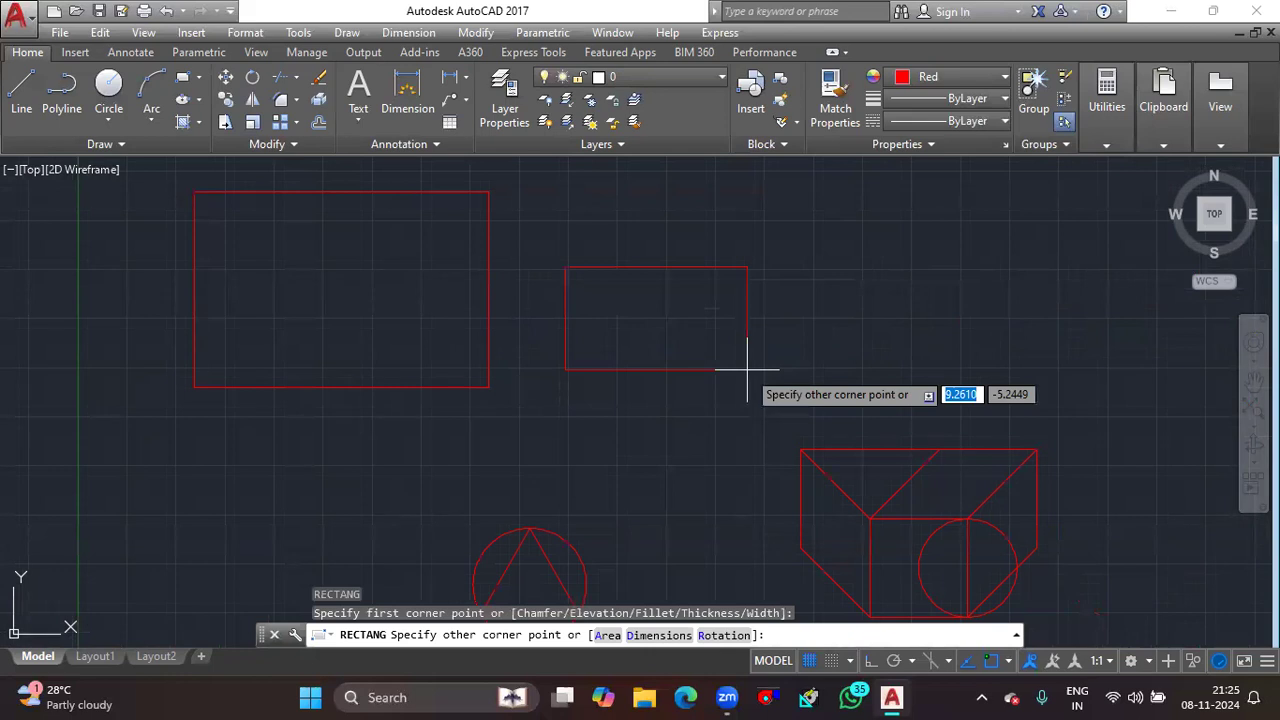
type("a")
key("Return")
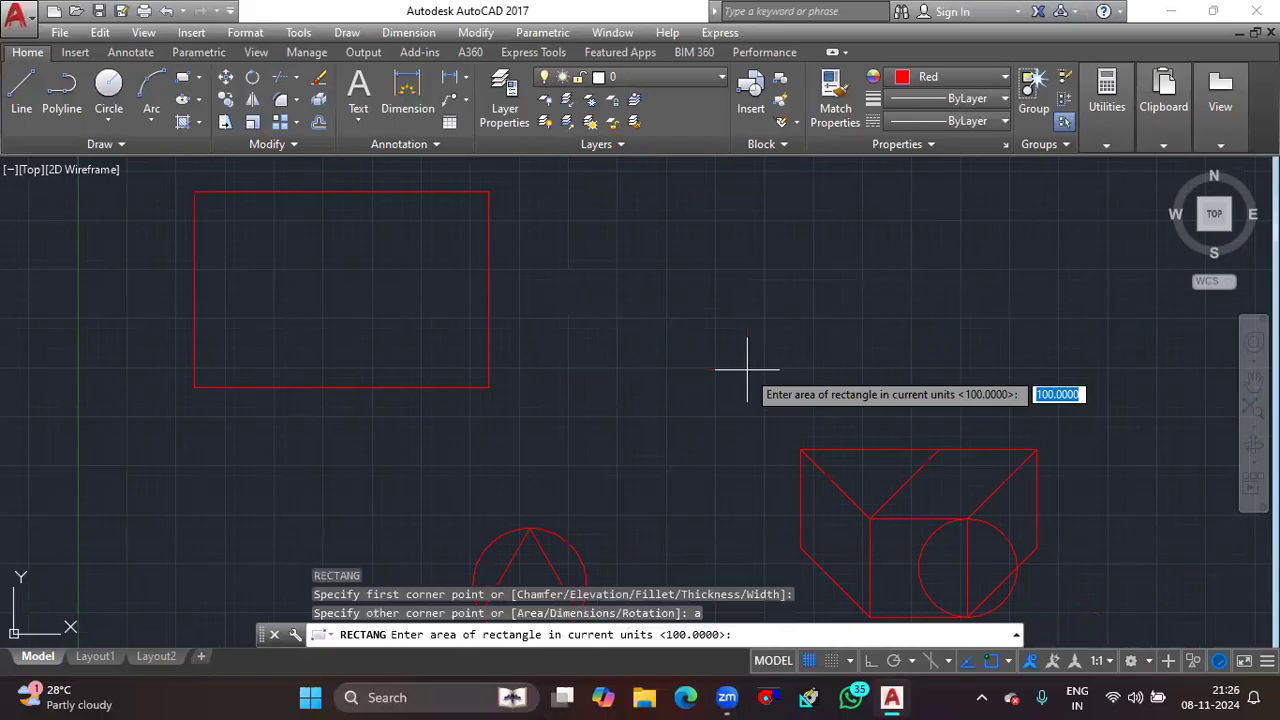
type("20")
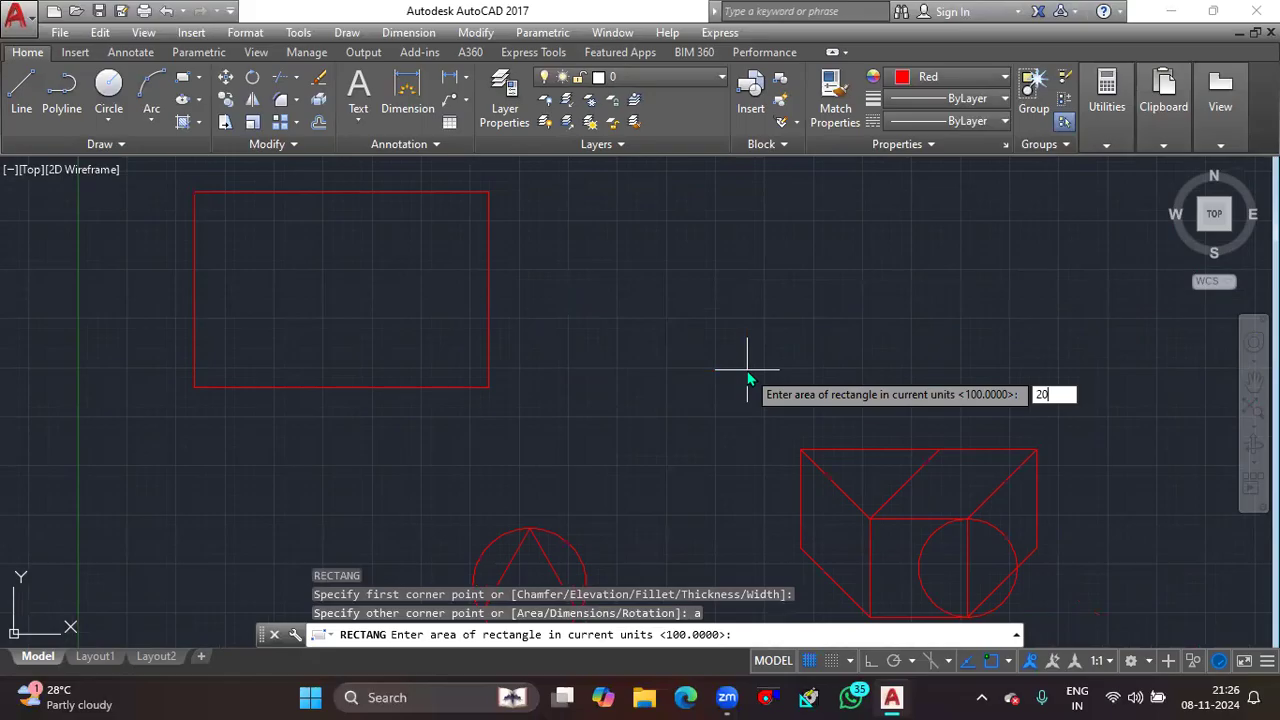
key("Return")
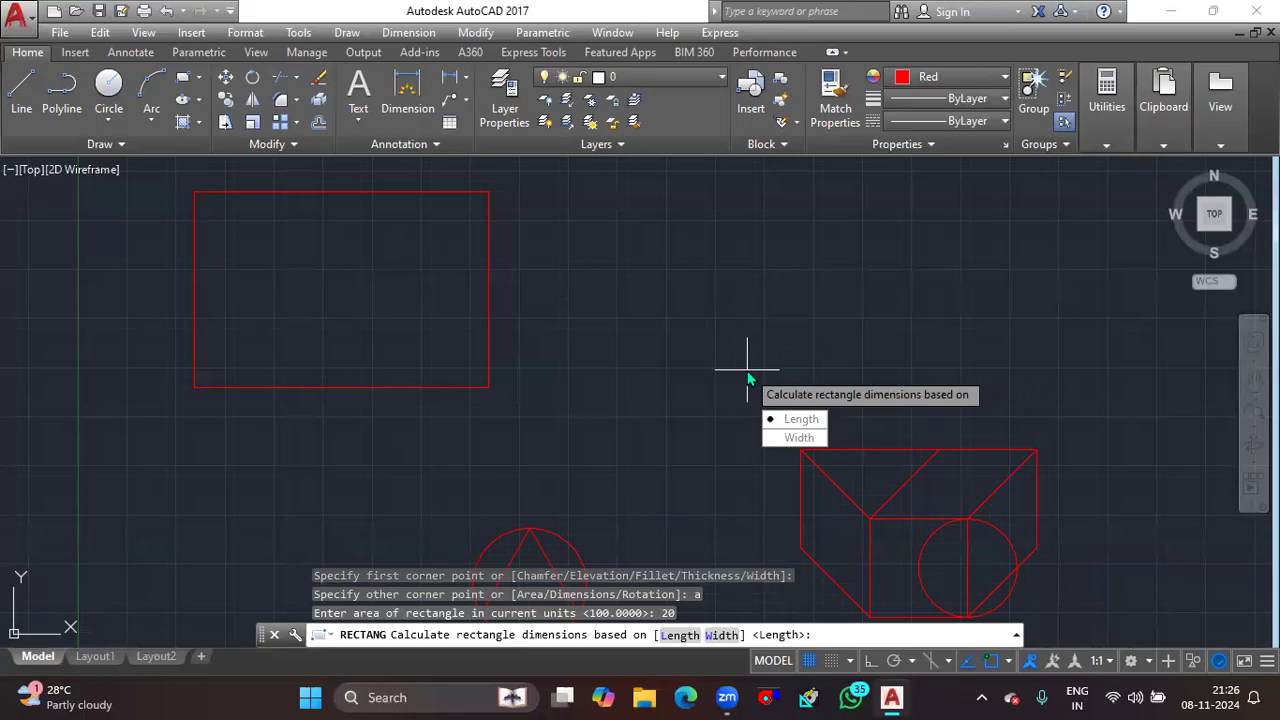
type("l")
key("Return")
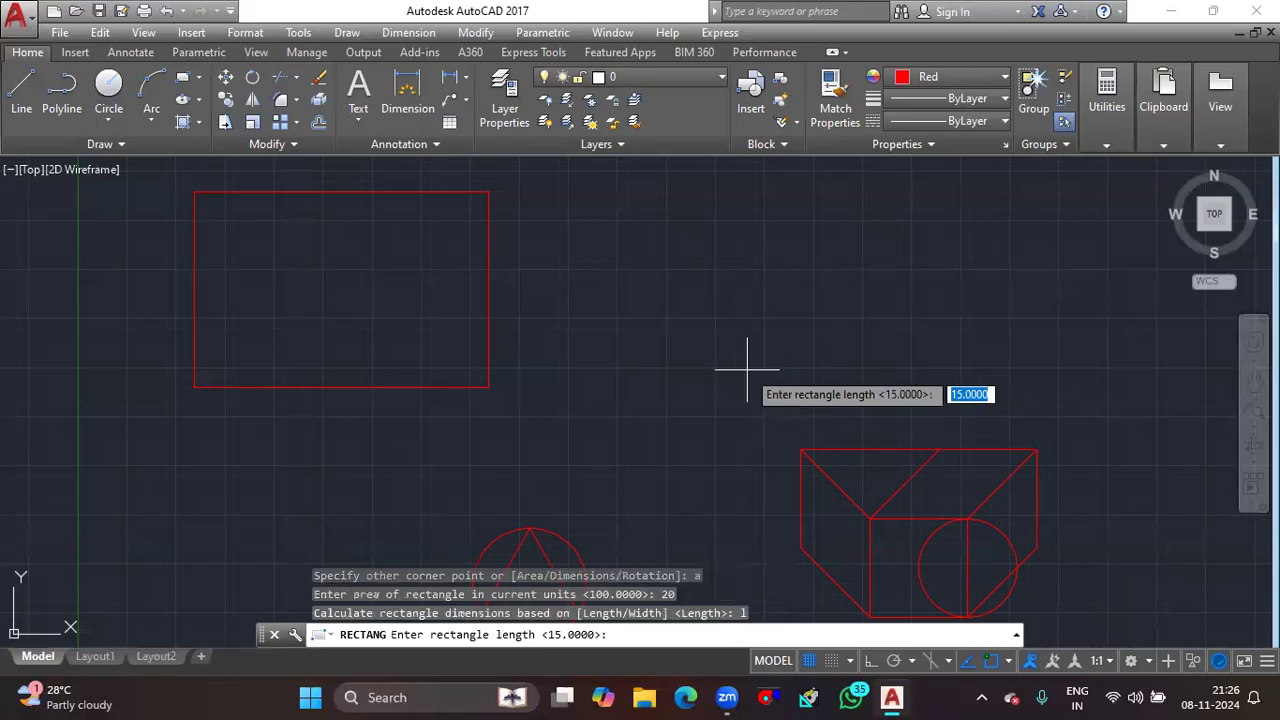
type("10")
key("Return")
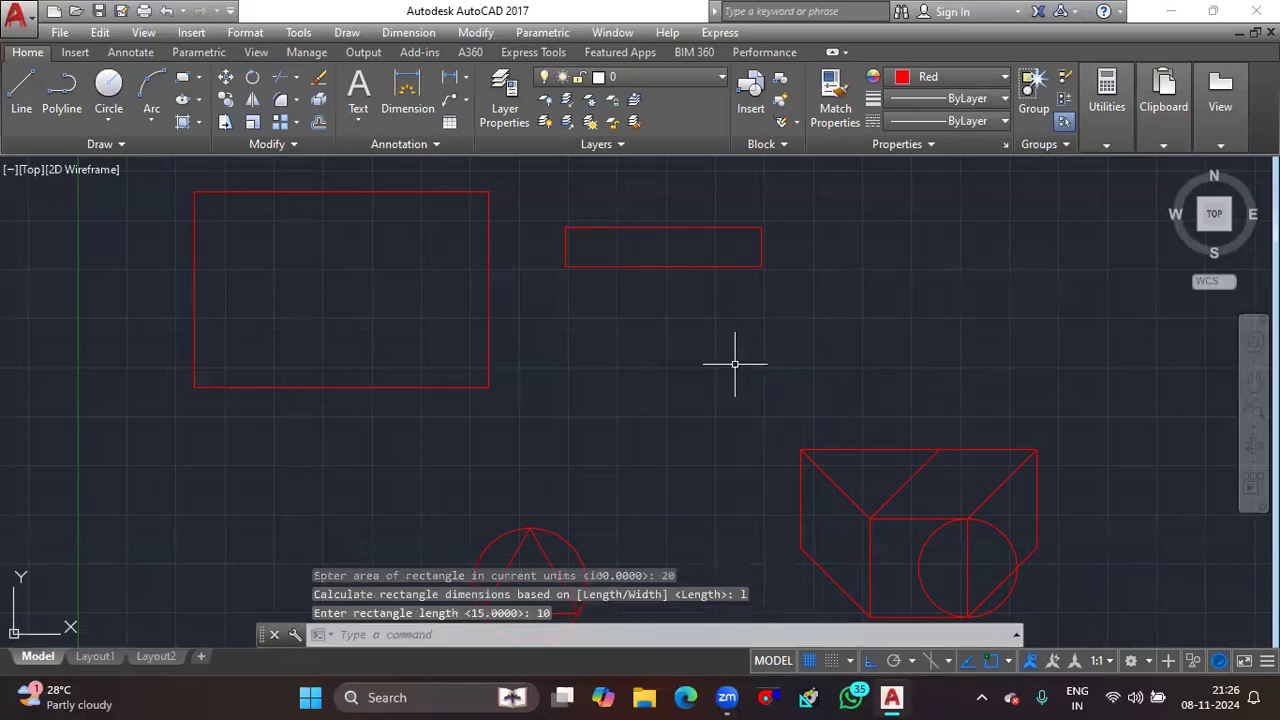
Draw a 5 by 5 square below the area-based rectangle, using the Dimensions option.
scroll(794, 246, "up", 4)
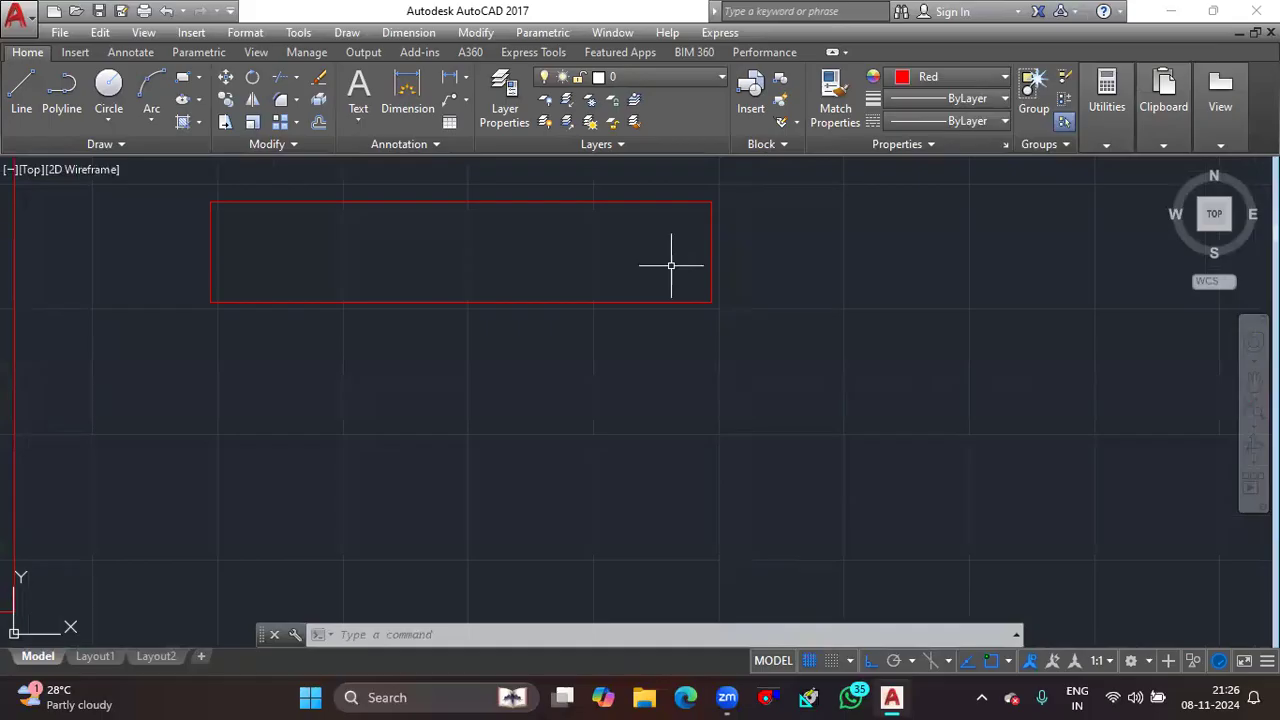
scroll(400, 285, "down", 4)
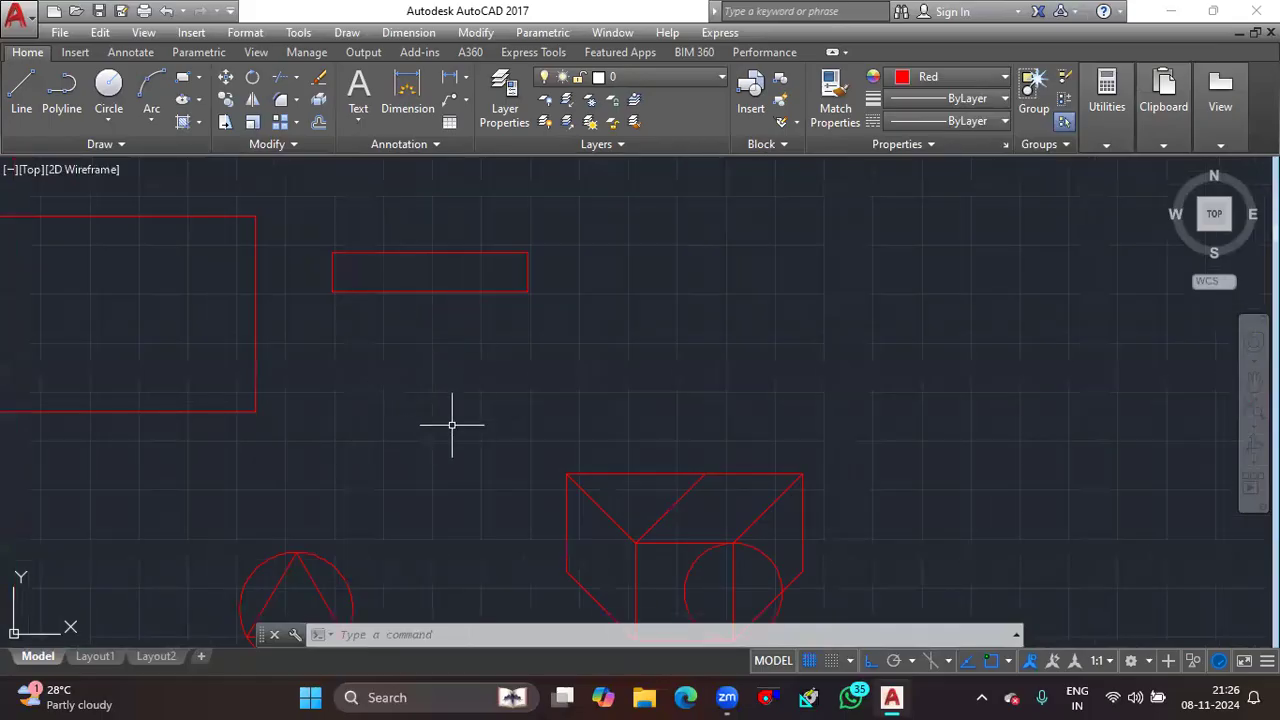
key("Return")
left_click(414, 378)
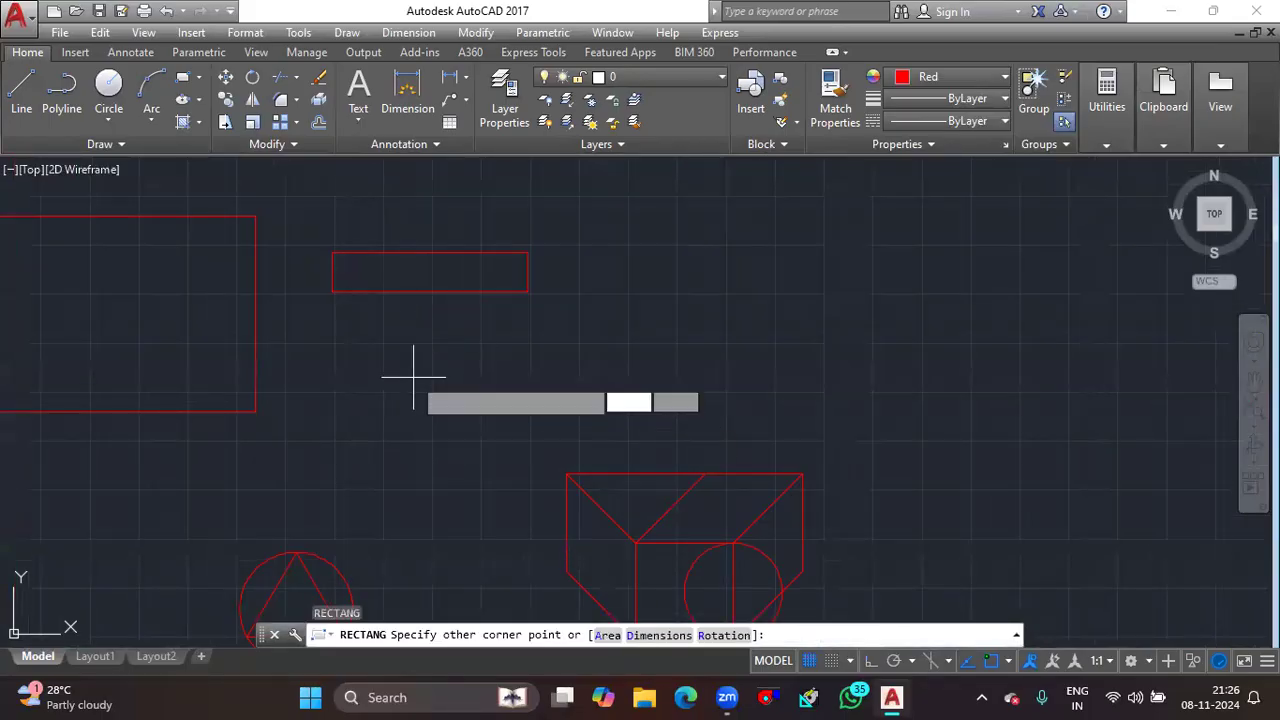
type("d")
key("Return")
type("5")
key("Return")
type("5")
key("Return")
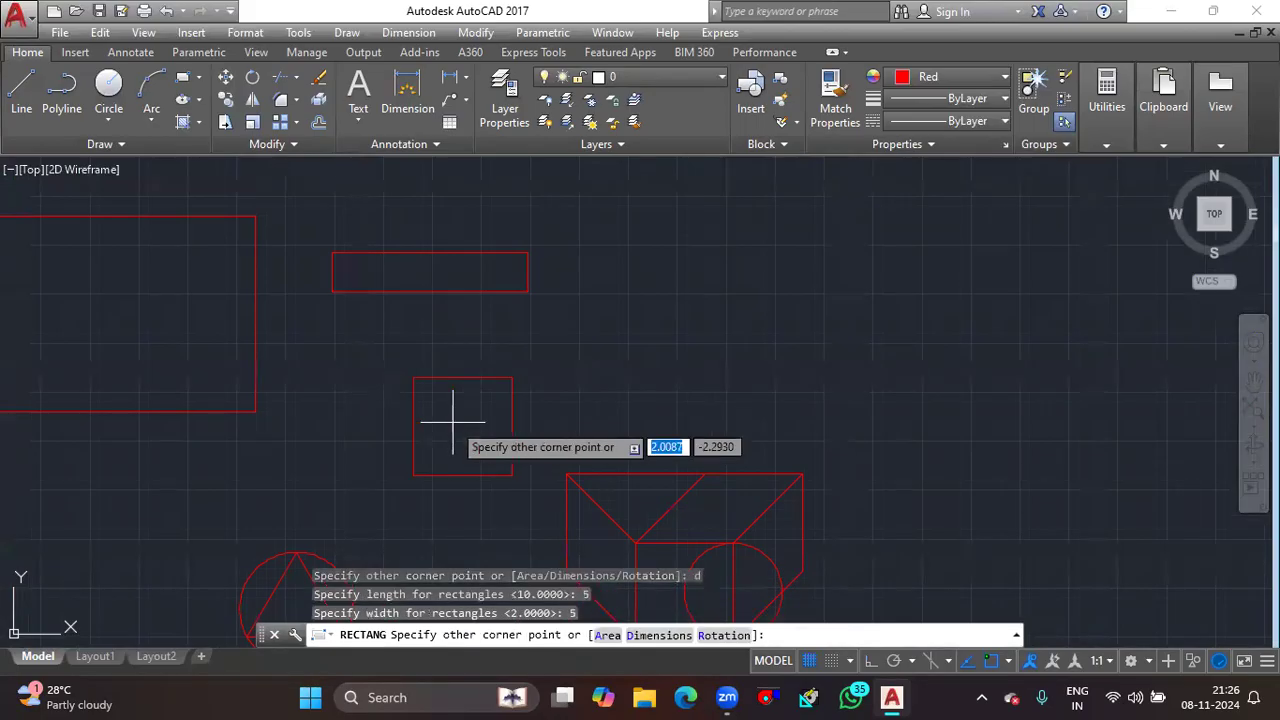
left_click(457, 424)
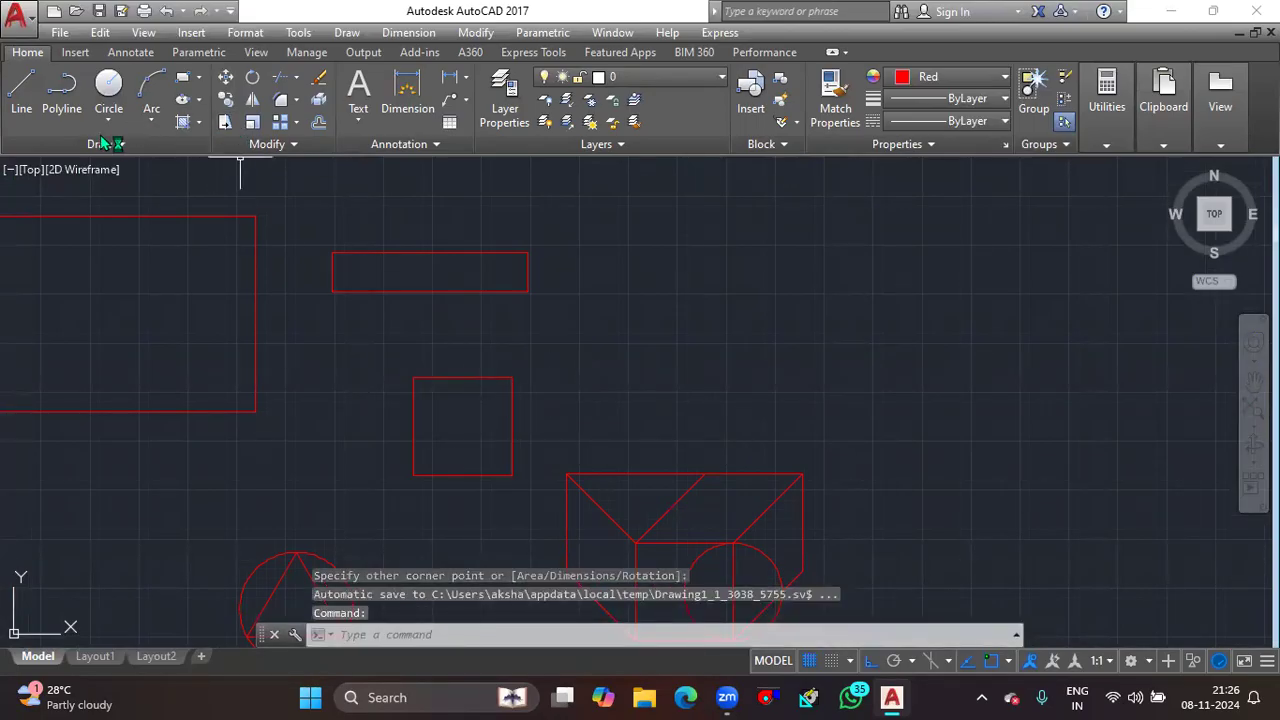
With Ortho off, draw a three-point arc from the square's upper-left corner through its geometric center to its upper-right corner.
scroll(438, 341, "up", 2)
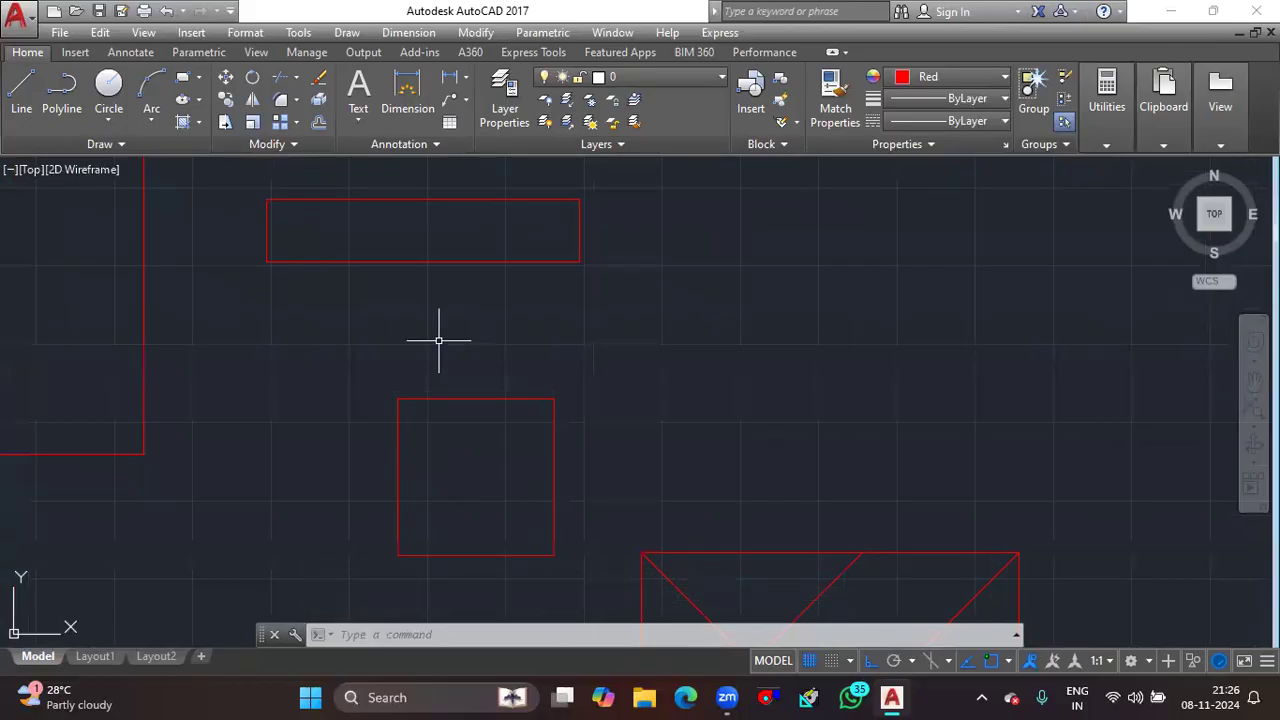
type("c")
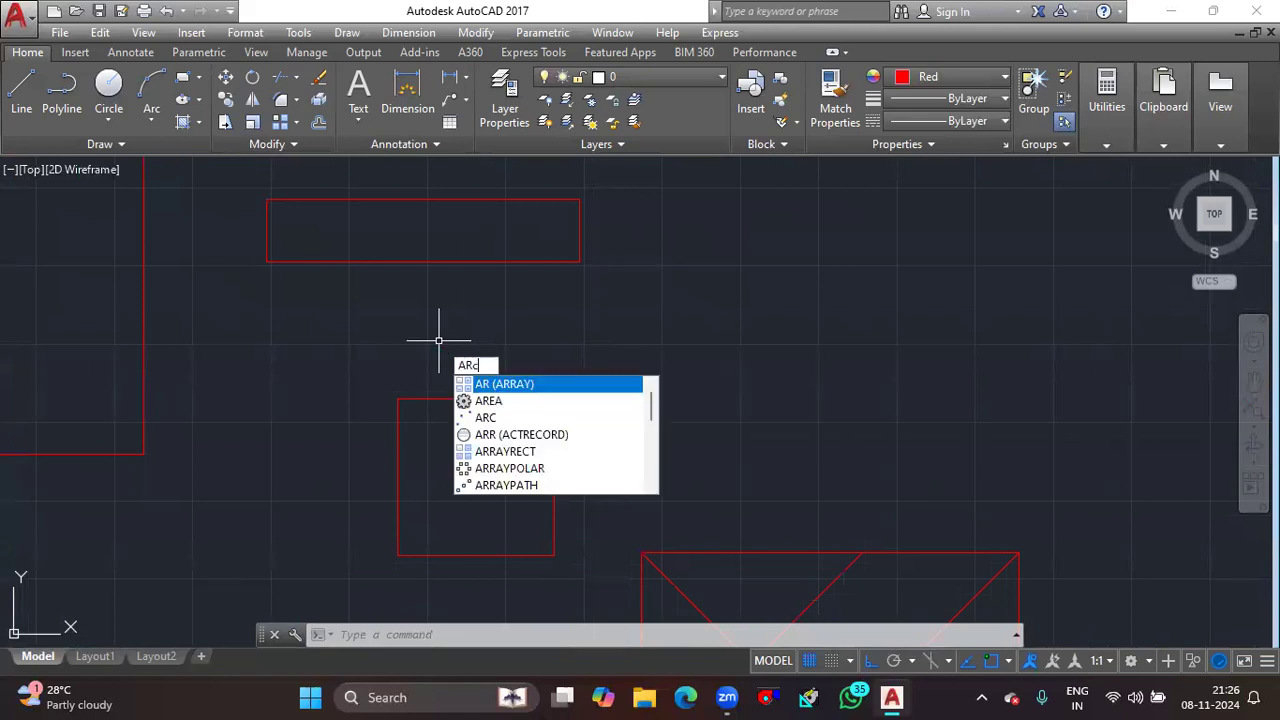
key("Return")
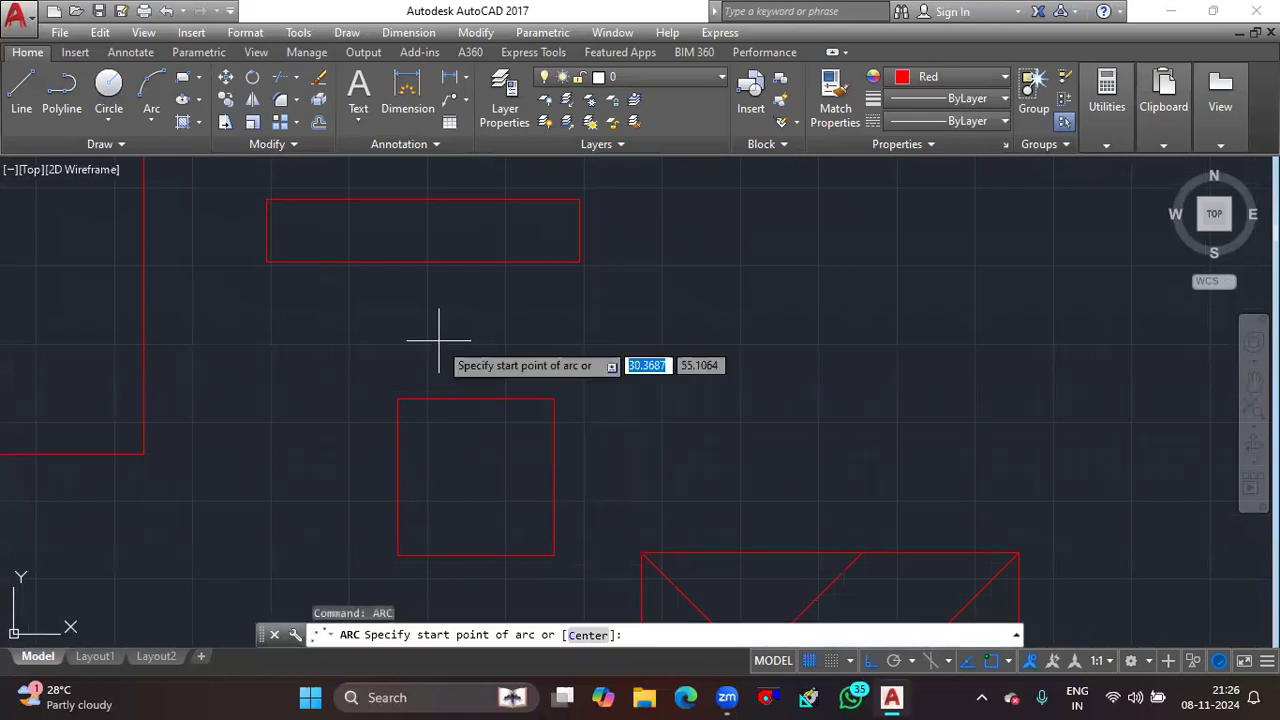
scroll(418, 385, "up", 2)
middle_click_drag(417, 387, 417, 370)
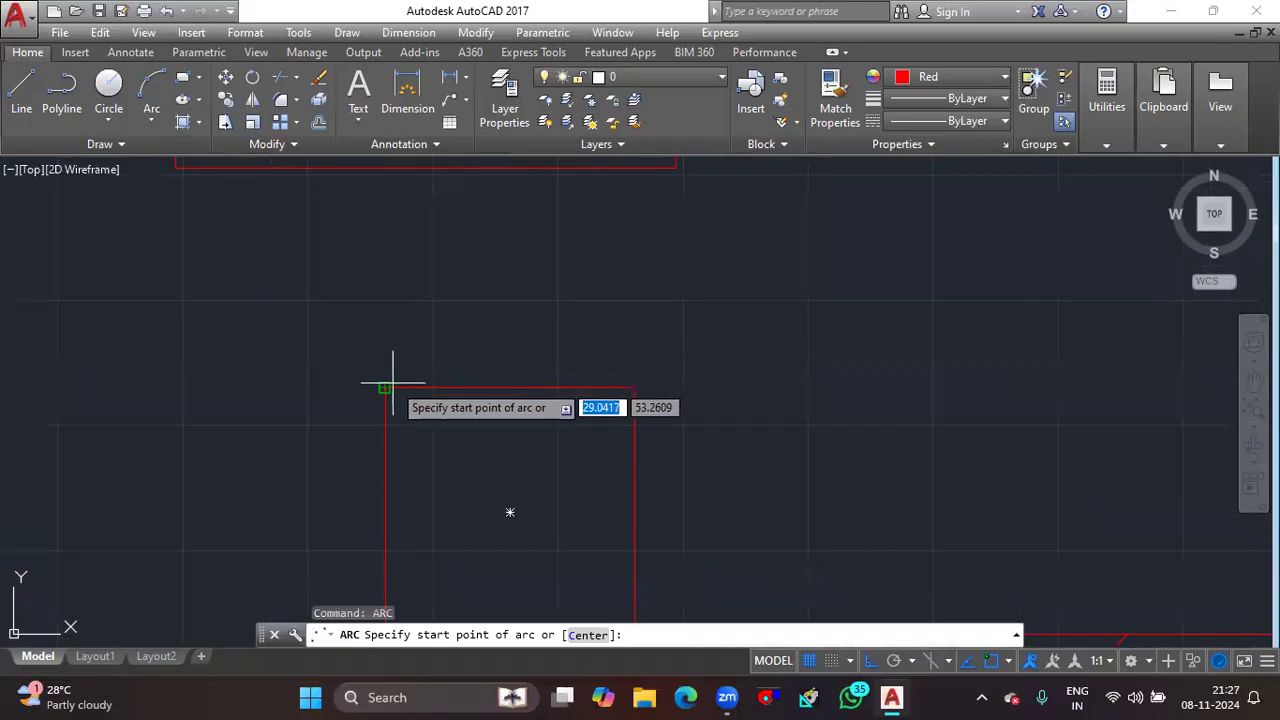
left_click(385, 388)
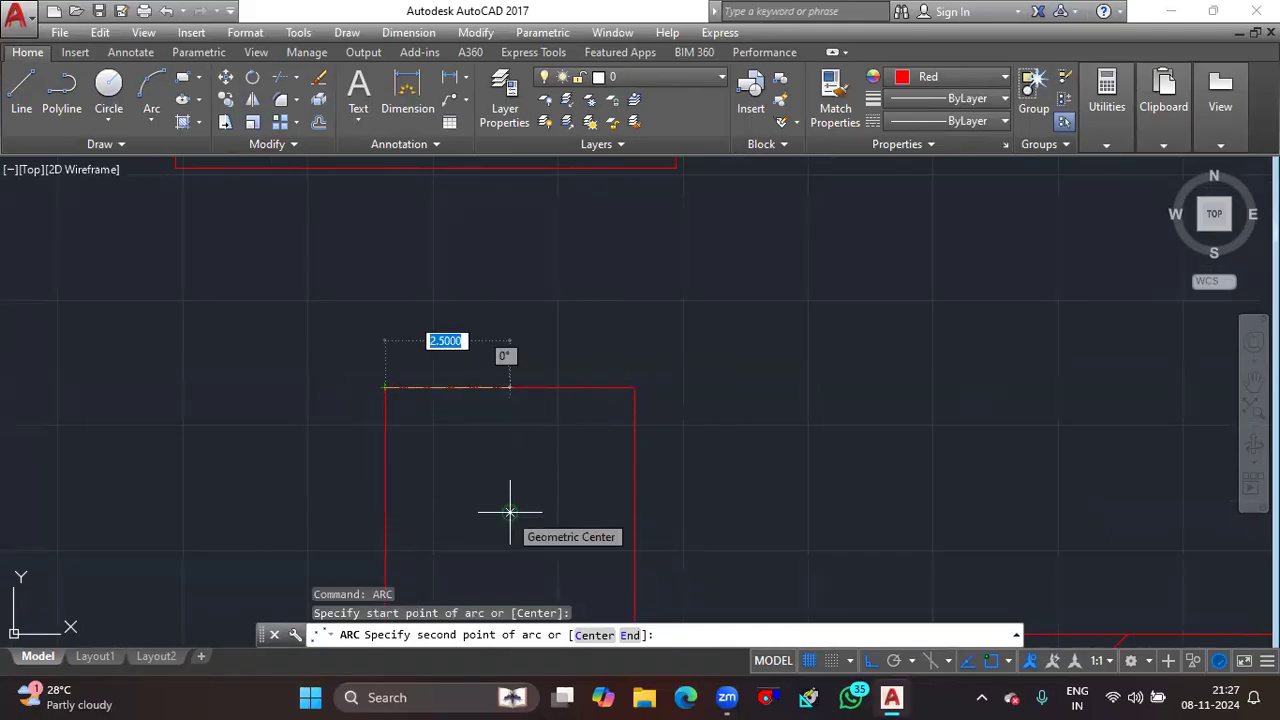
left_click(509, 512)
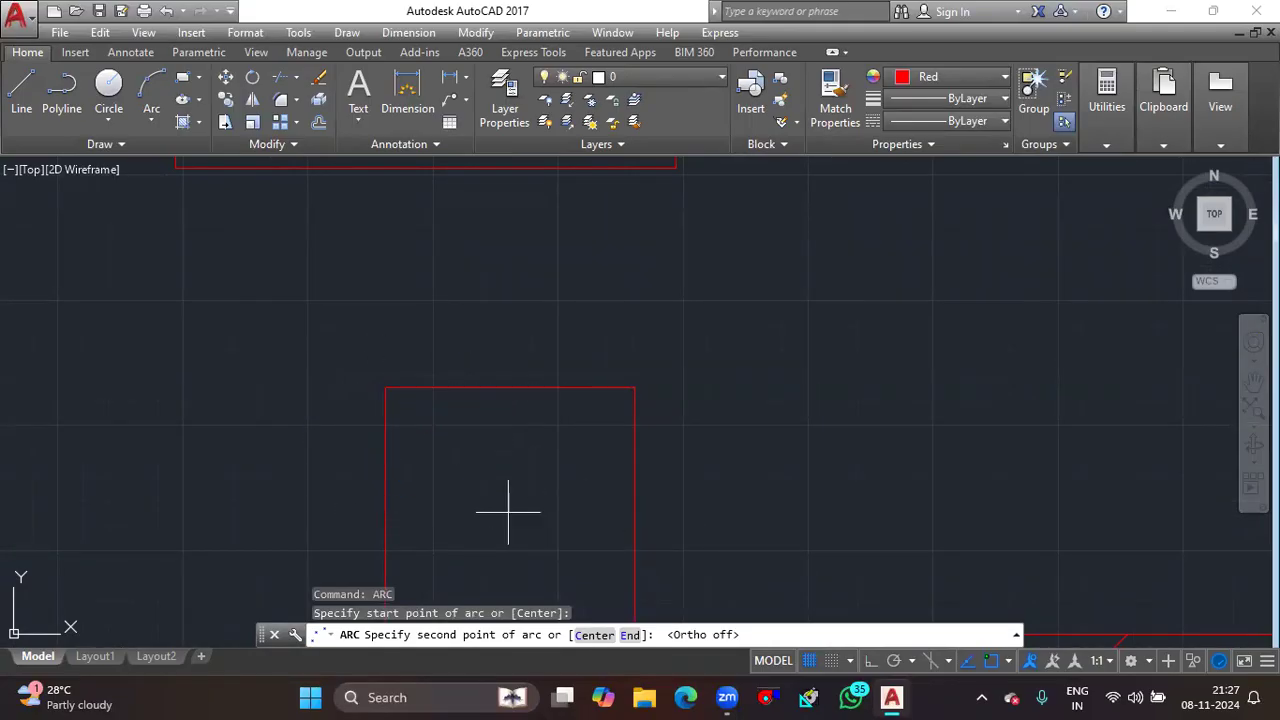
left_click(633, 388)
scroll(628, 411, "down", 5)
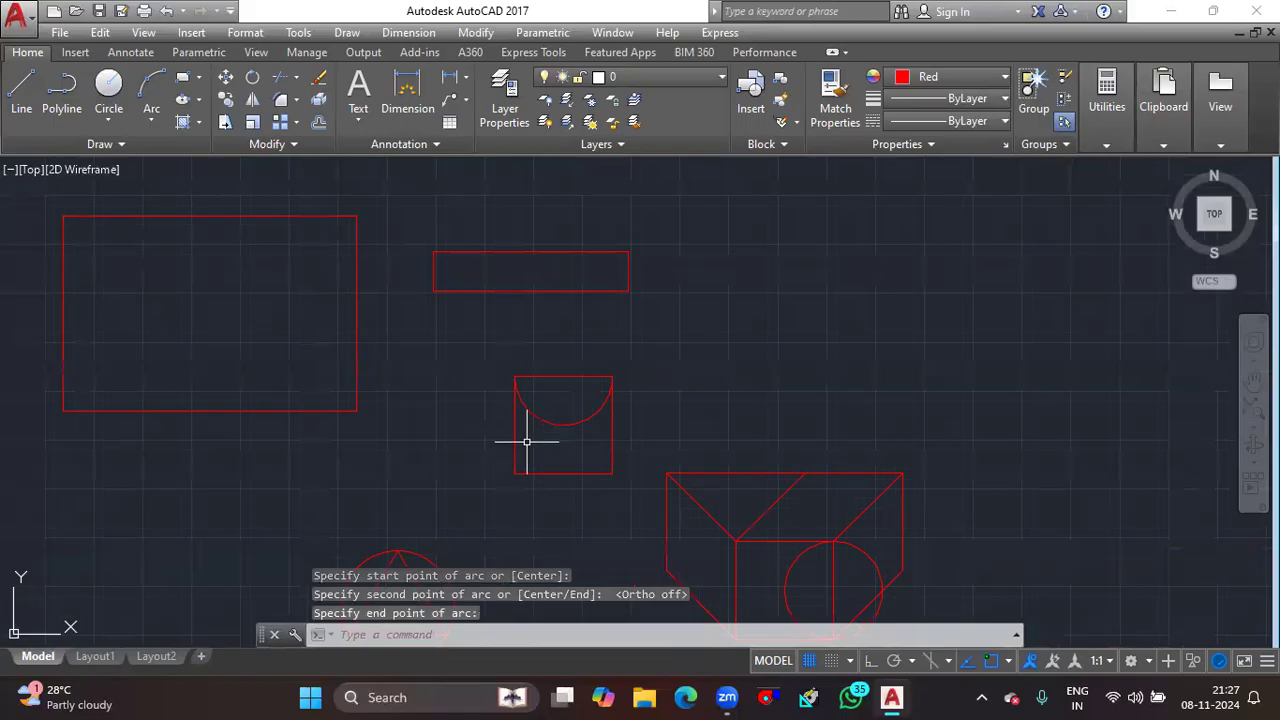
Draw a three-point arc from the square's lower-left corner through its geometric center to its lower-right corner.
key("Return")
scroll(515, 470, "up", 6)
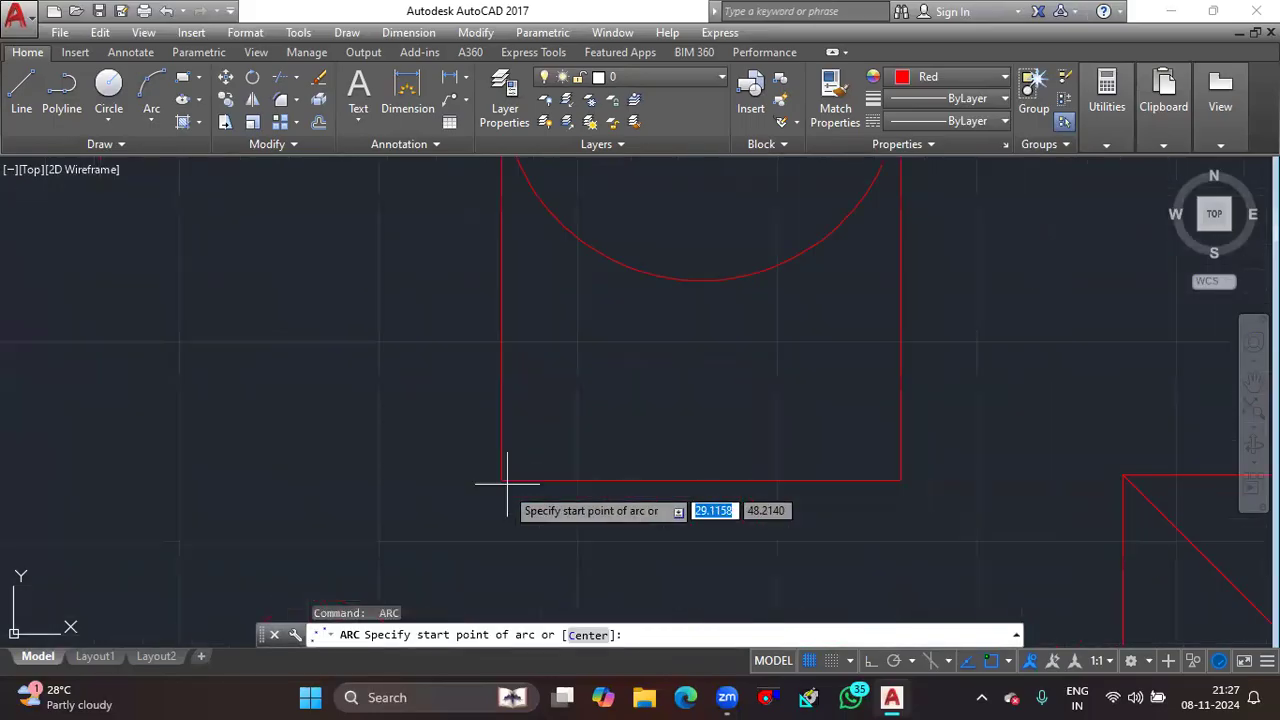
left_click(504, 481)
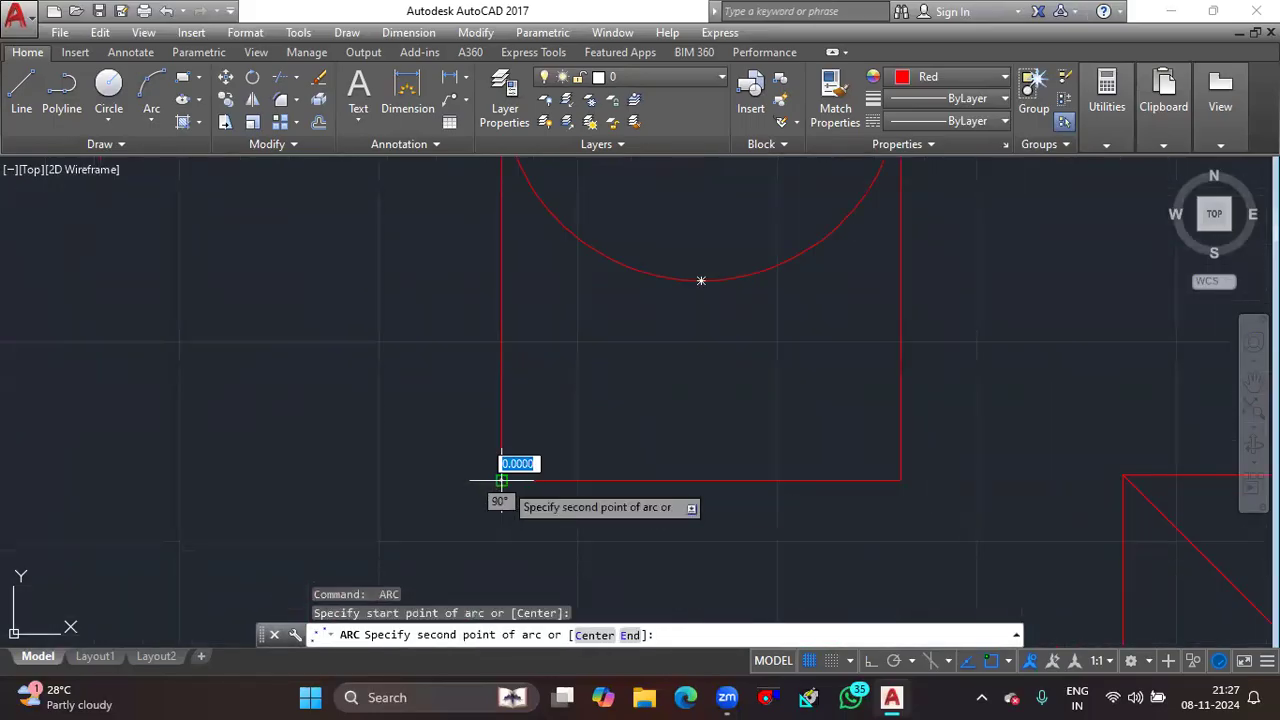
left_click(701, 281)
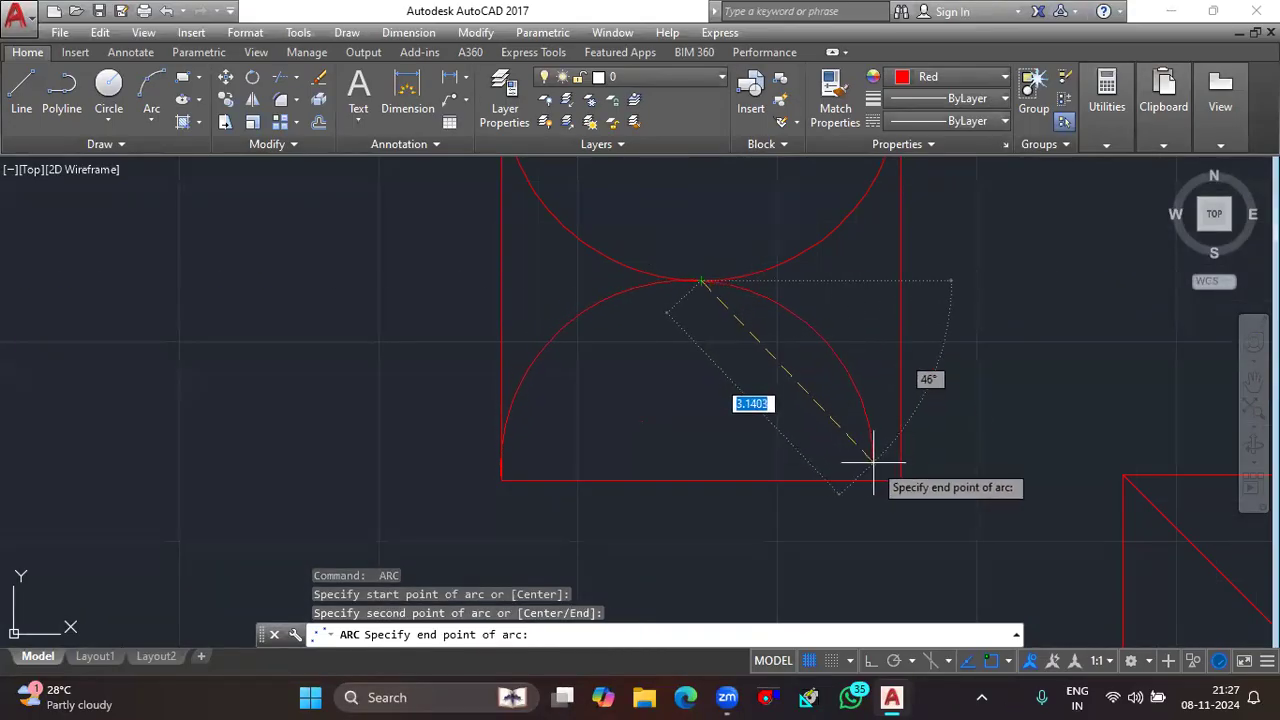
left_click(901, 478)
scroll(901, 478, "down", 4)
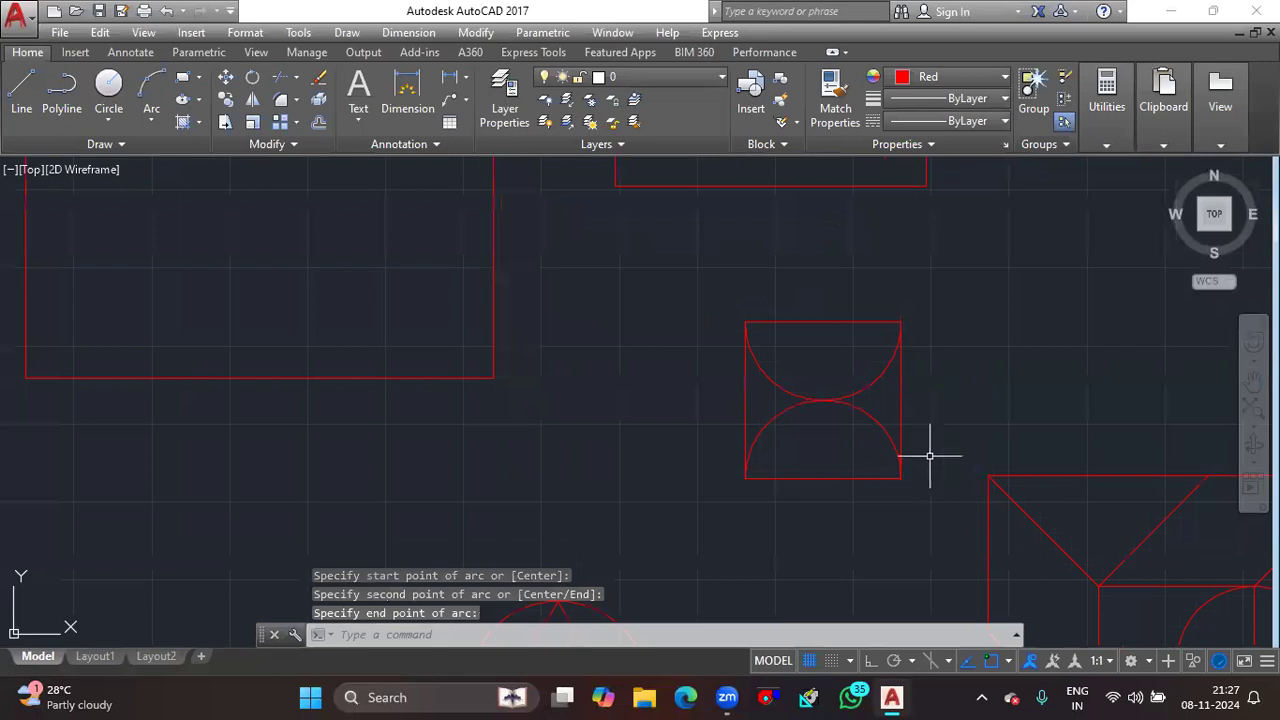
Draw a three-point arc from the square's lower-right corner through its geometric center to its upper-right corner.
key("Return")
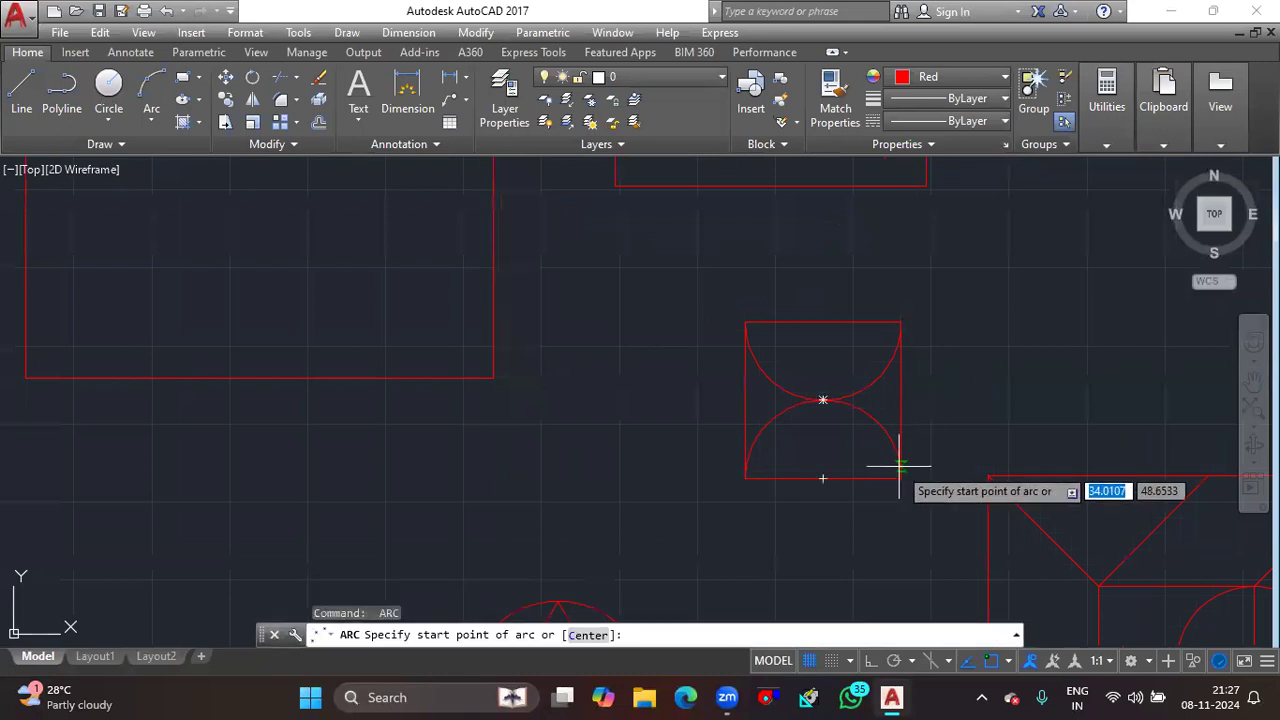
left_click(822, 401)
left_click(821, 401)
left_click(896, 327)
key("Return")
left_click(897, 326)
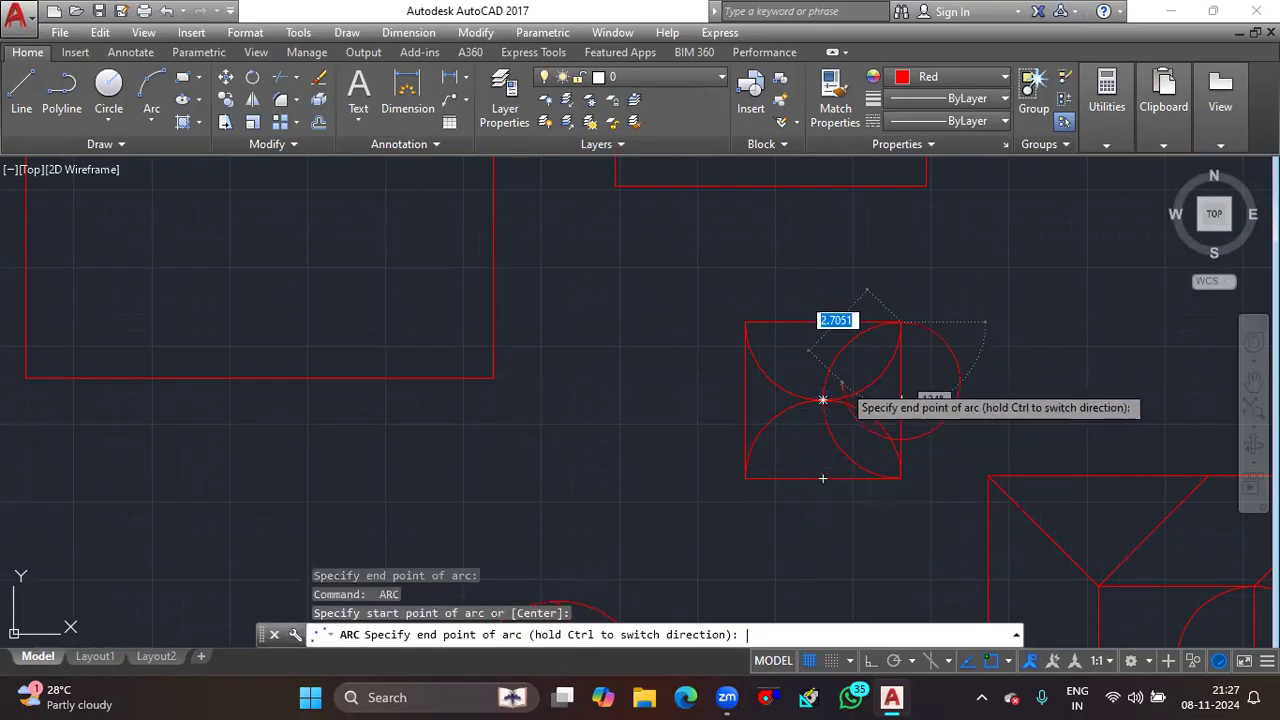
key("Return")
key("Escape")
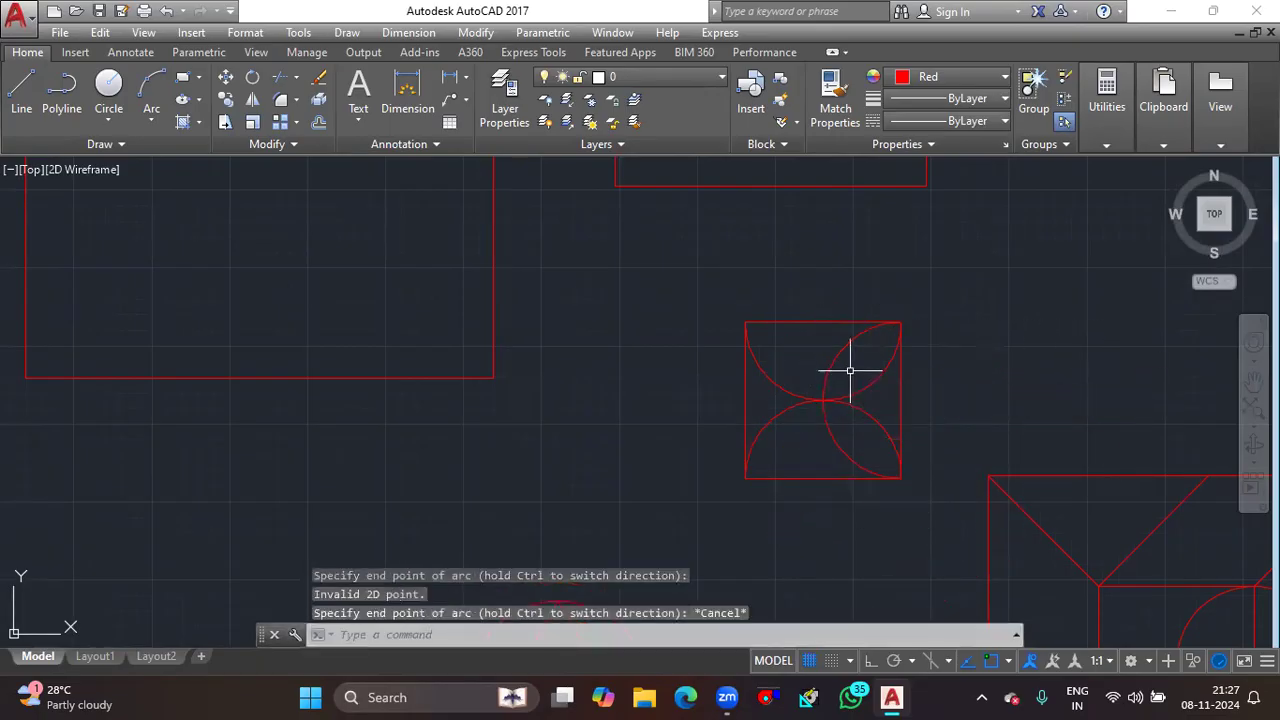
Draw a three-point arc from the square's lower-left corner through its geometric center to its upper-left corner.
key("Return")
left_click(746, 478)
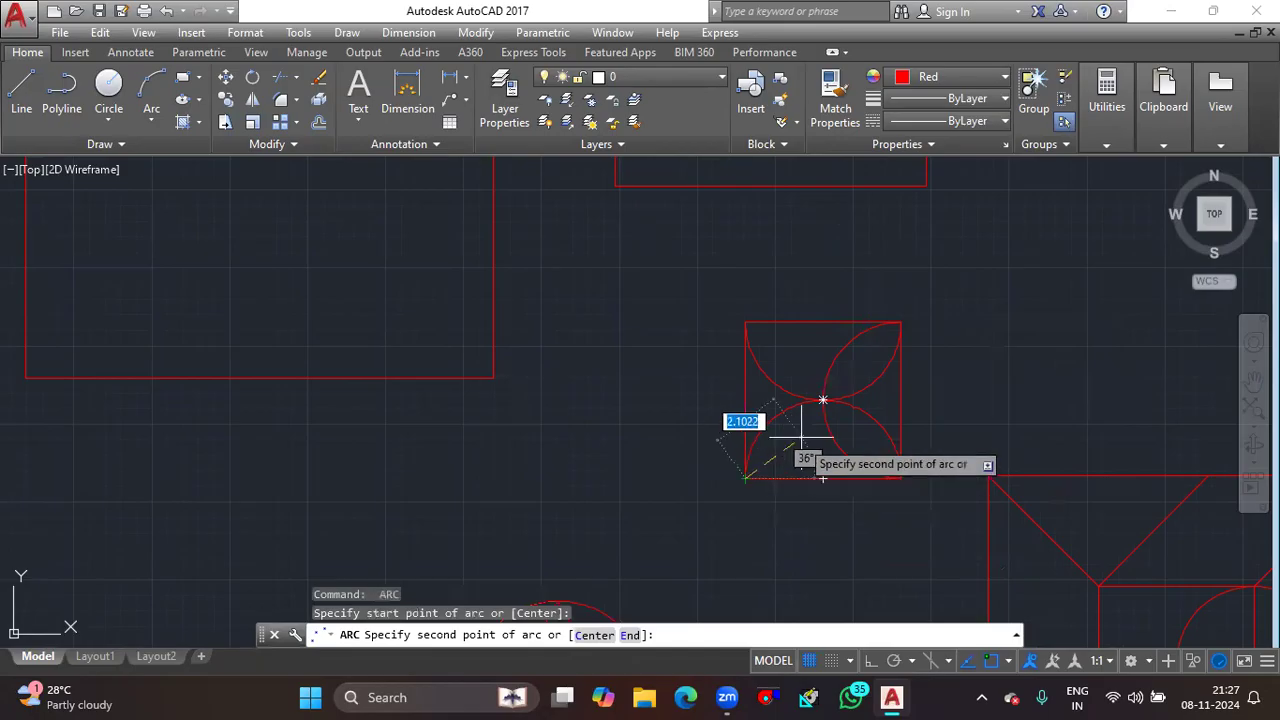
left_click(822, 400)
key("Escape")
scroll(835, 384, "down", 4)
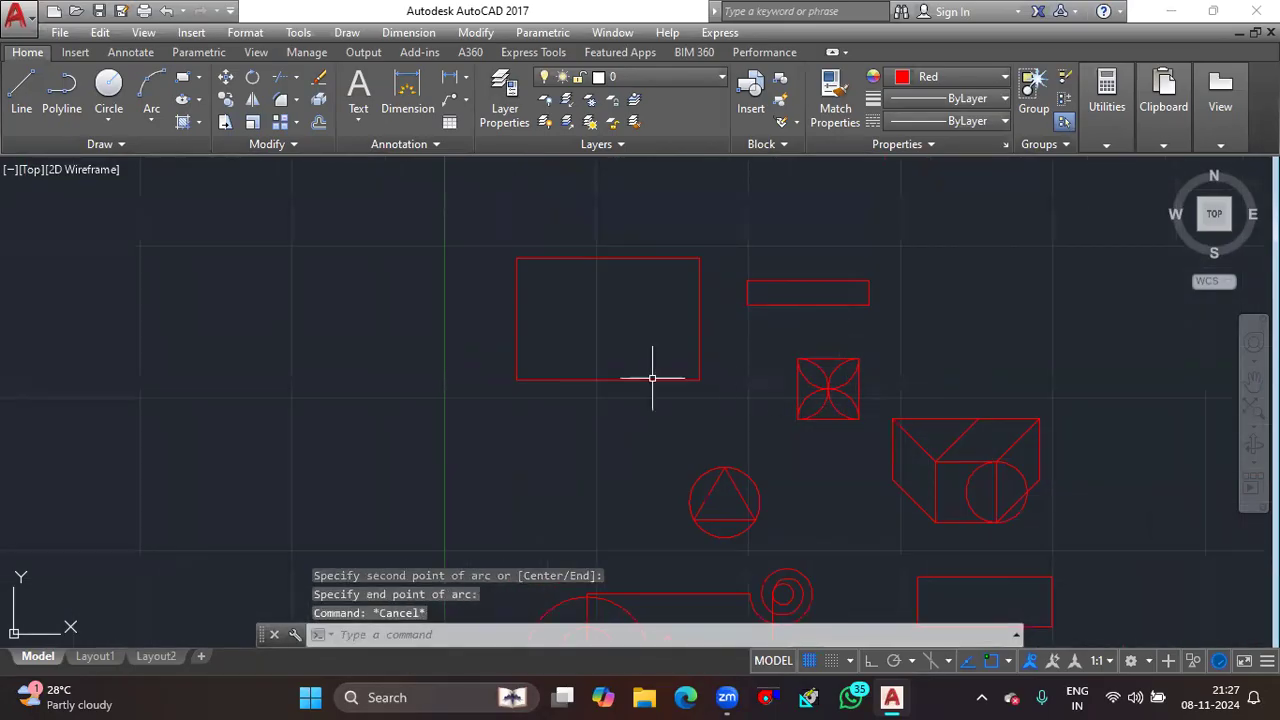
middle_click_drag(750, 402, 638, 398)
scroll(766, 337, "up", 4)
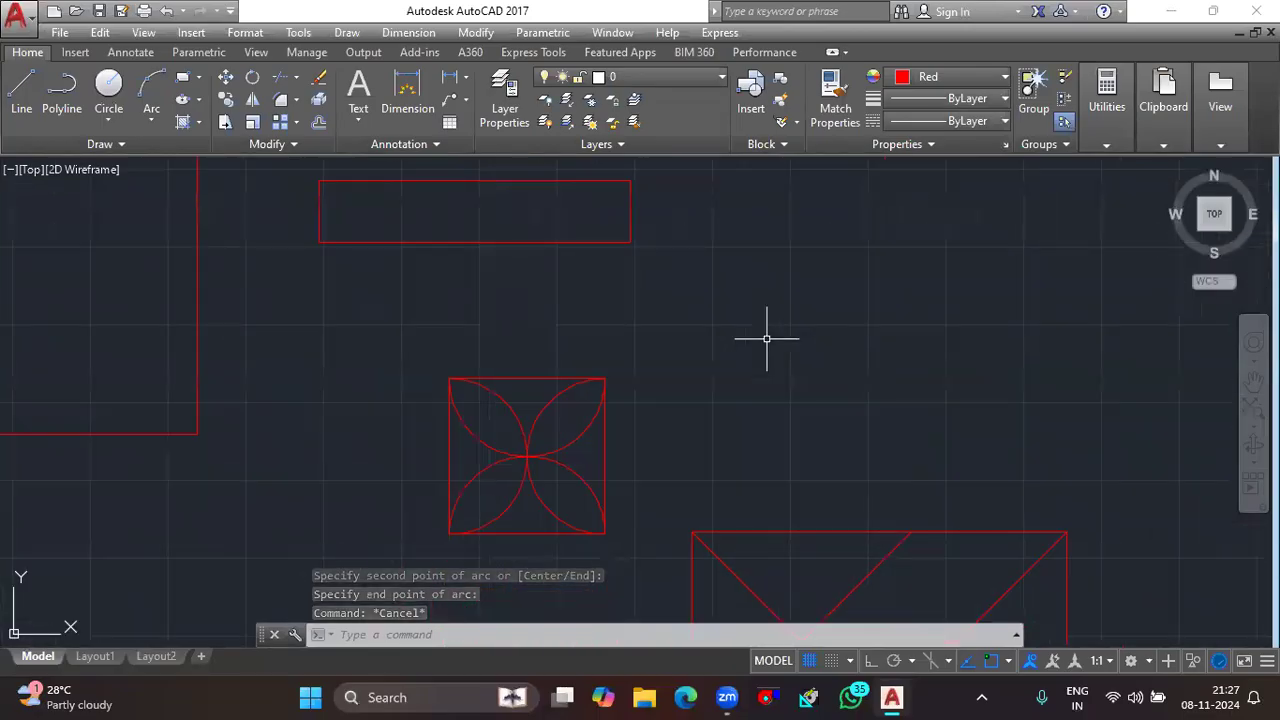
Draw a tall, narrow rectangle in the empty area above the existing shapes by picking two opposite corners.
scroll(660, 332, "down", 4)
middle_click_drag(654, 334, 563, 354)
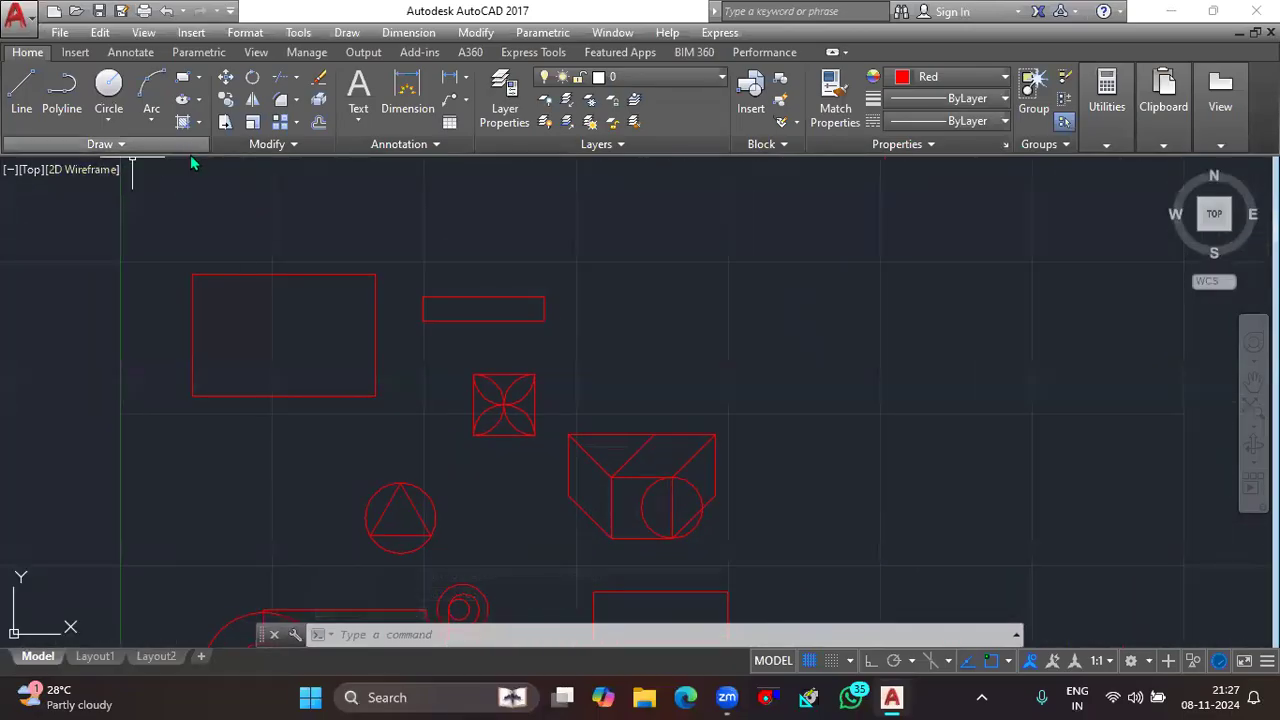
left_click(201, 104)
left_click(201, 104)
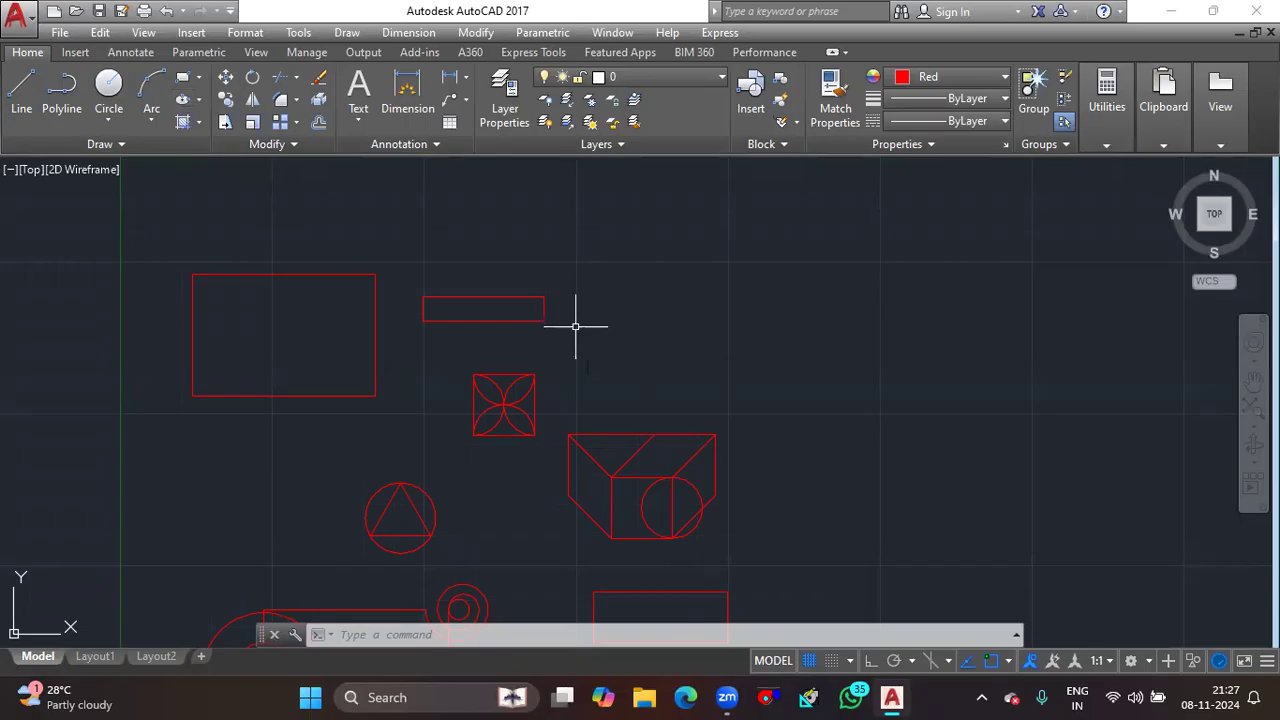
type("c")
key("Return")
left_click(623, 206)
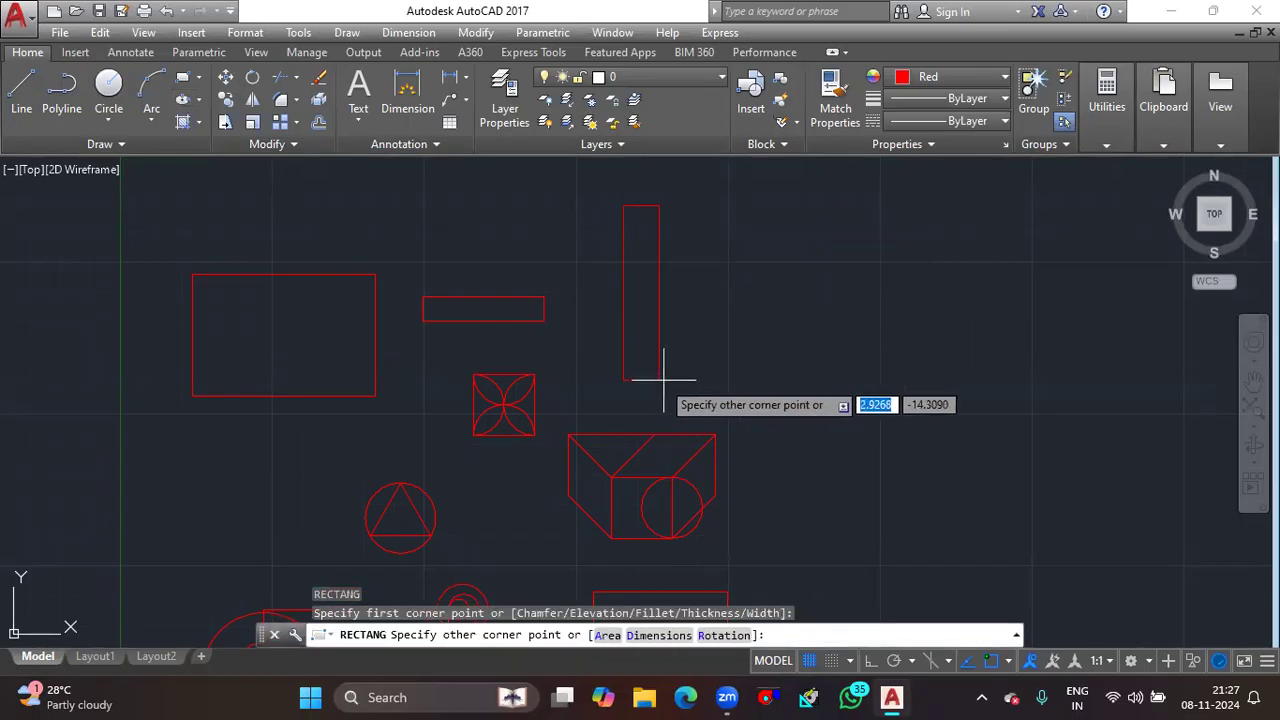
middle_click_drag(664, 393, 643, 530)
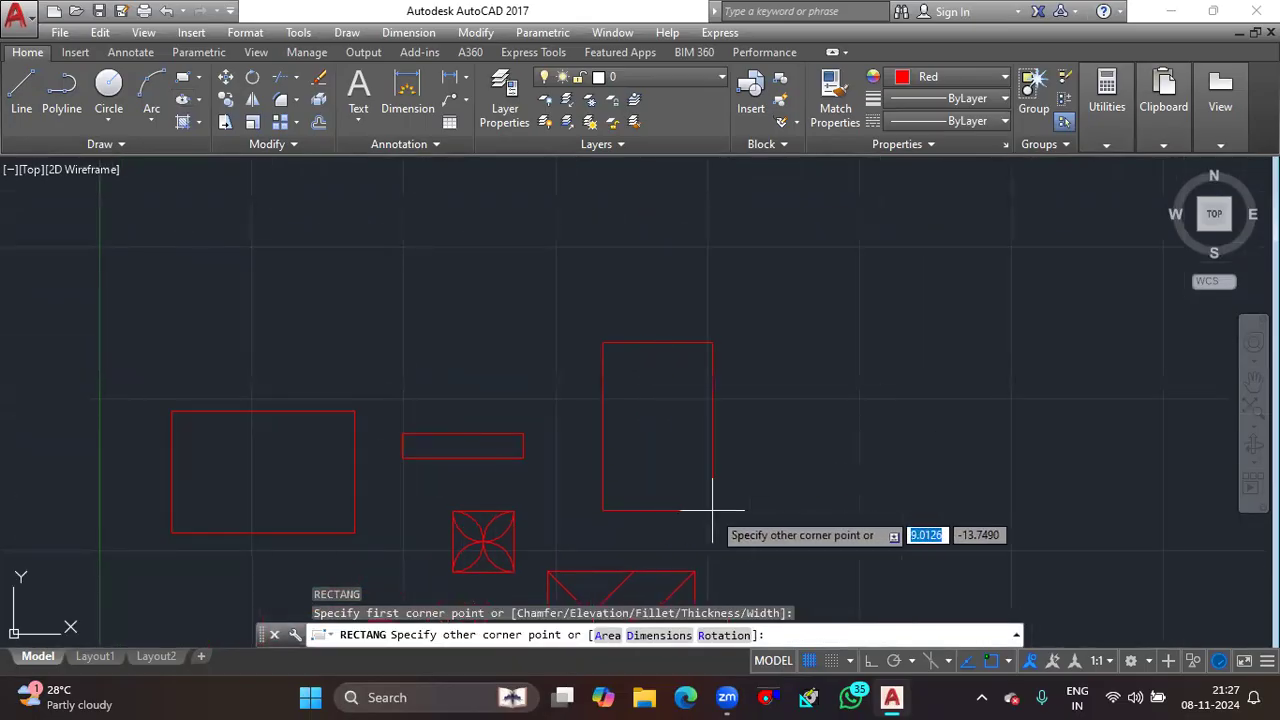
middle_click_drag(641, 211, 654, 423)
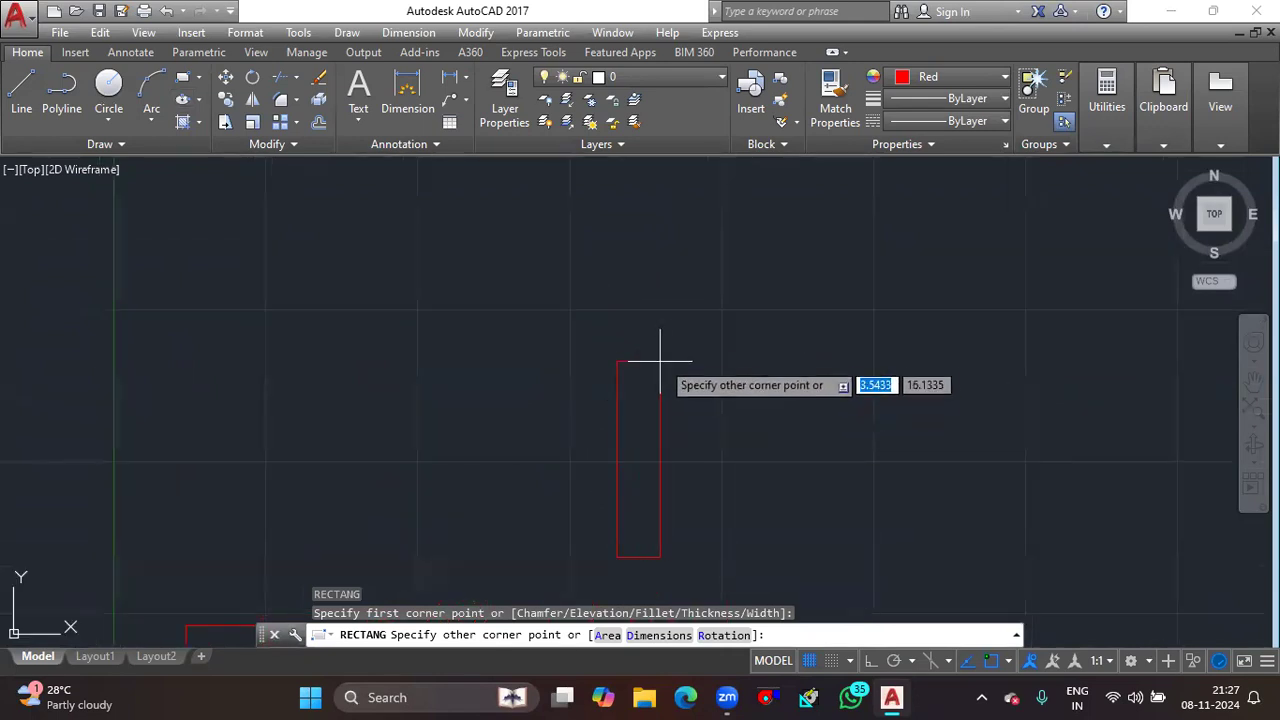
left_click(685, 310)
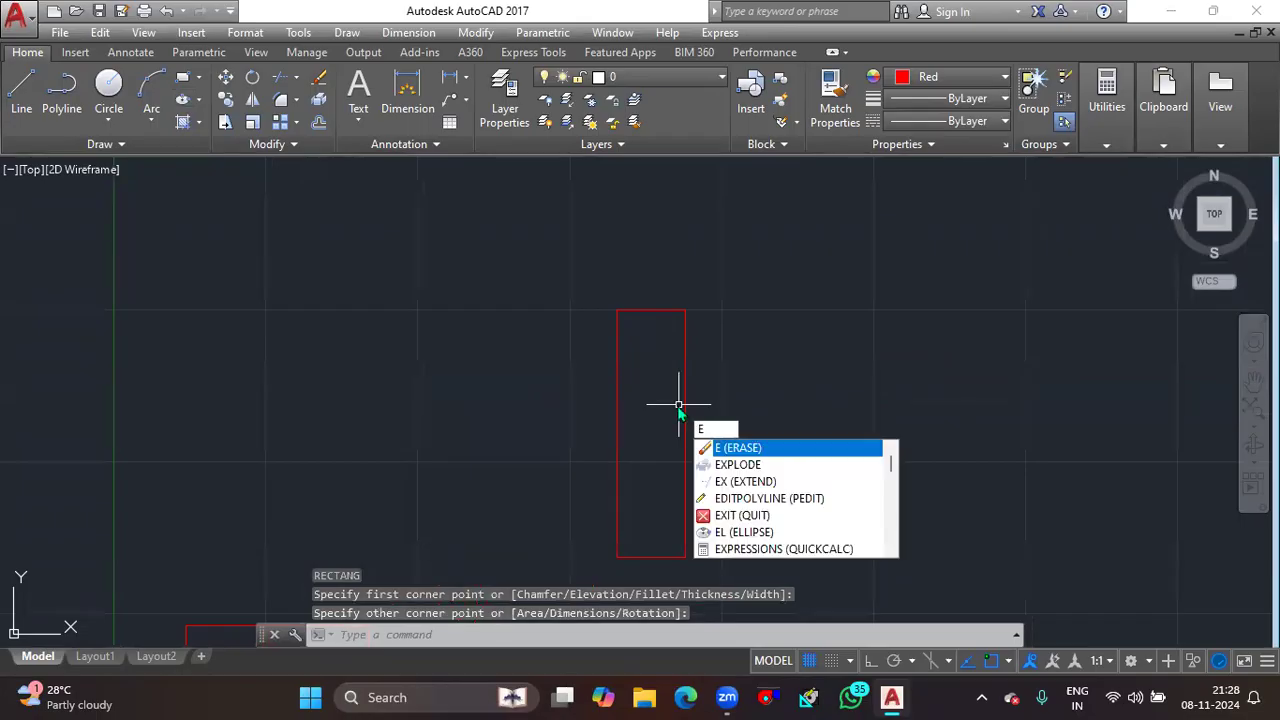
Draw a flat ellipse across the tall rectangle's bottom edge, using its two corners as axis endpoints and the Rotation option.
type("l")
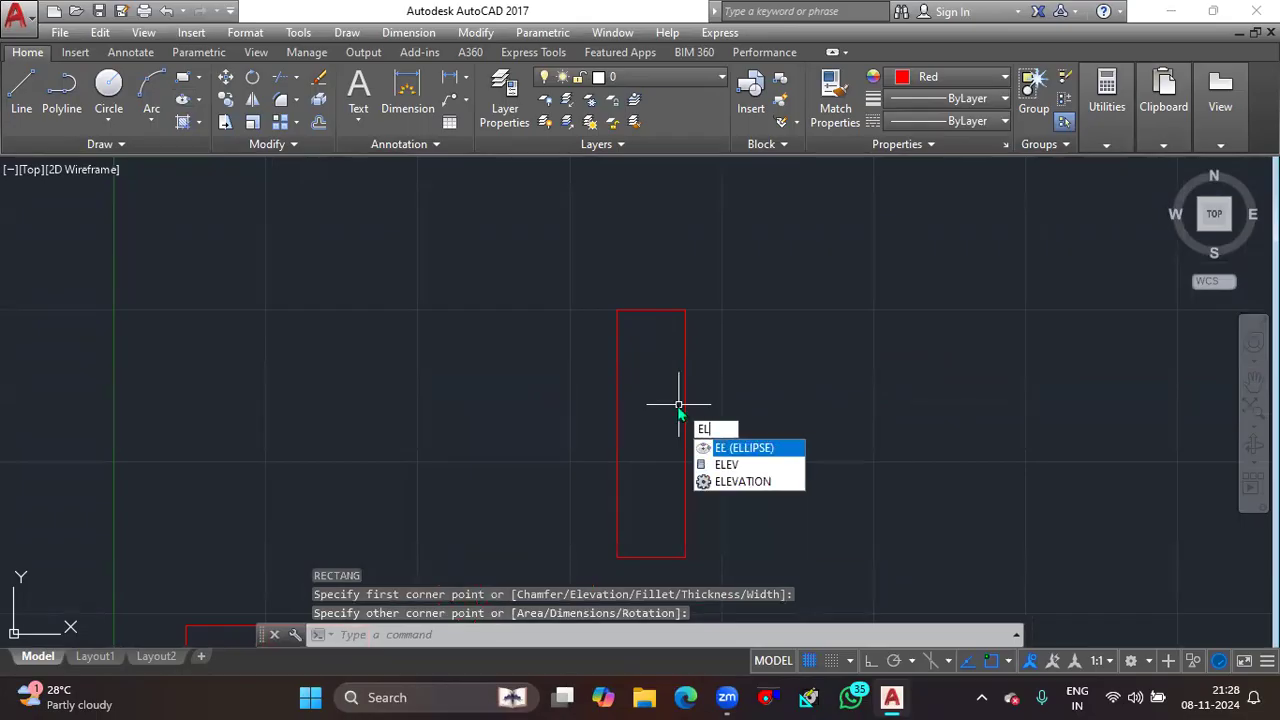
key("Return")
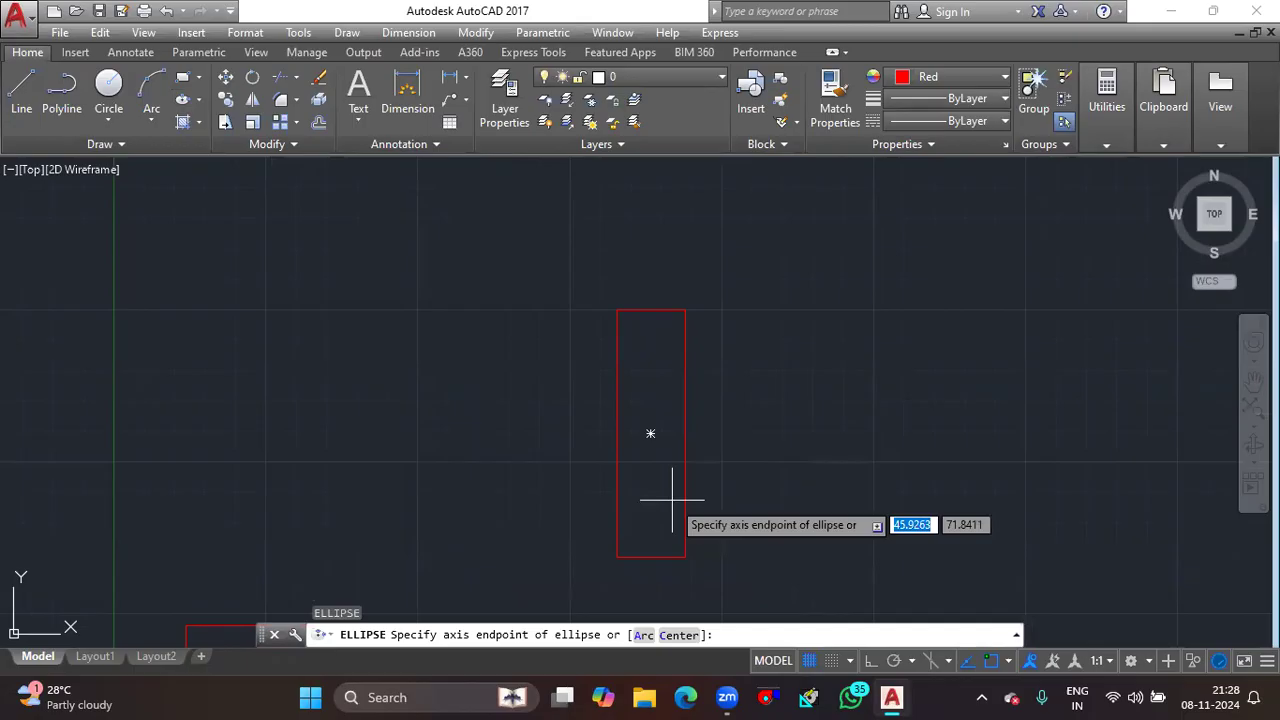
scroll(672, 500, "up", 2)
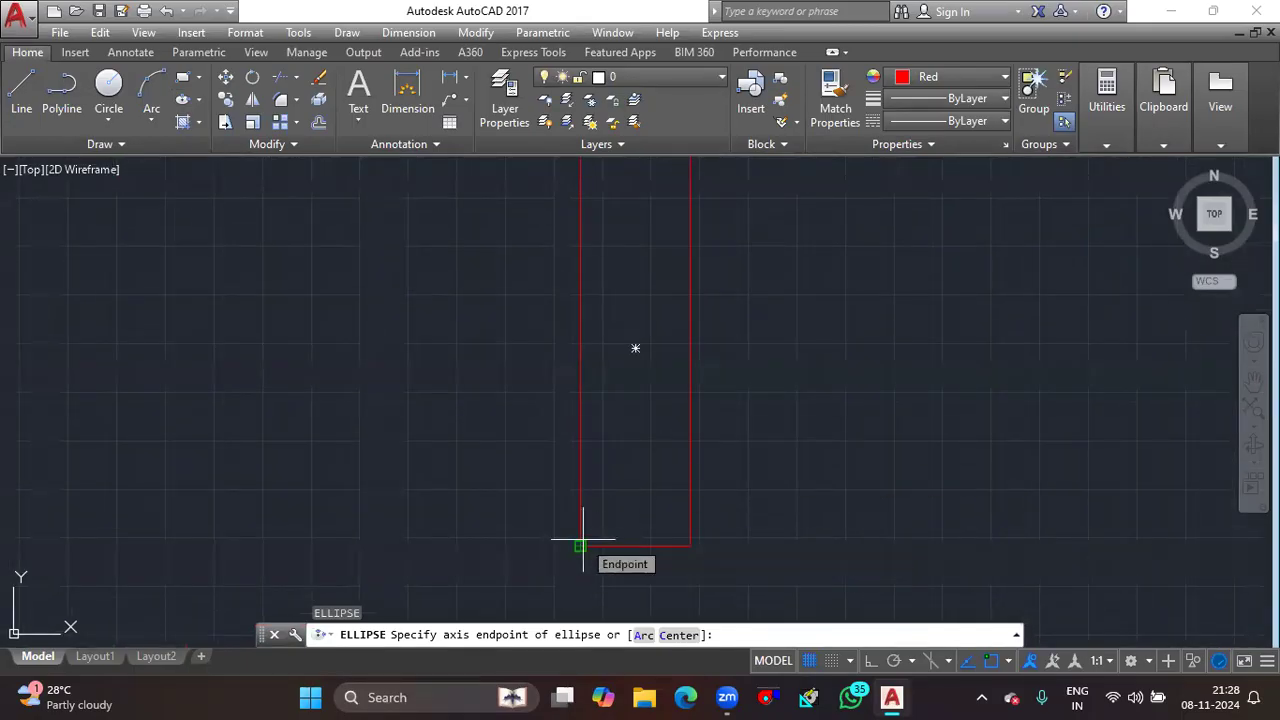
left_click(581, 545)
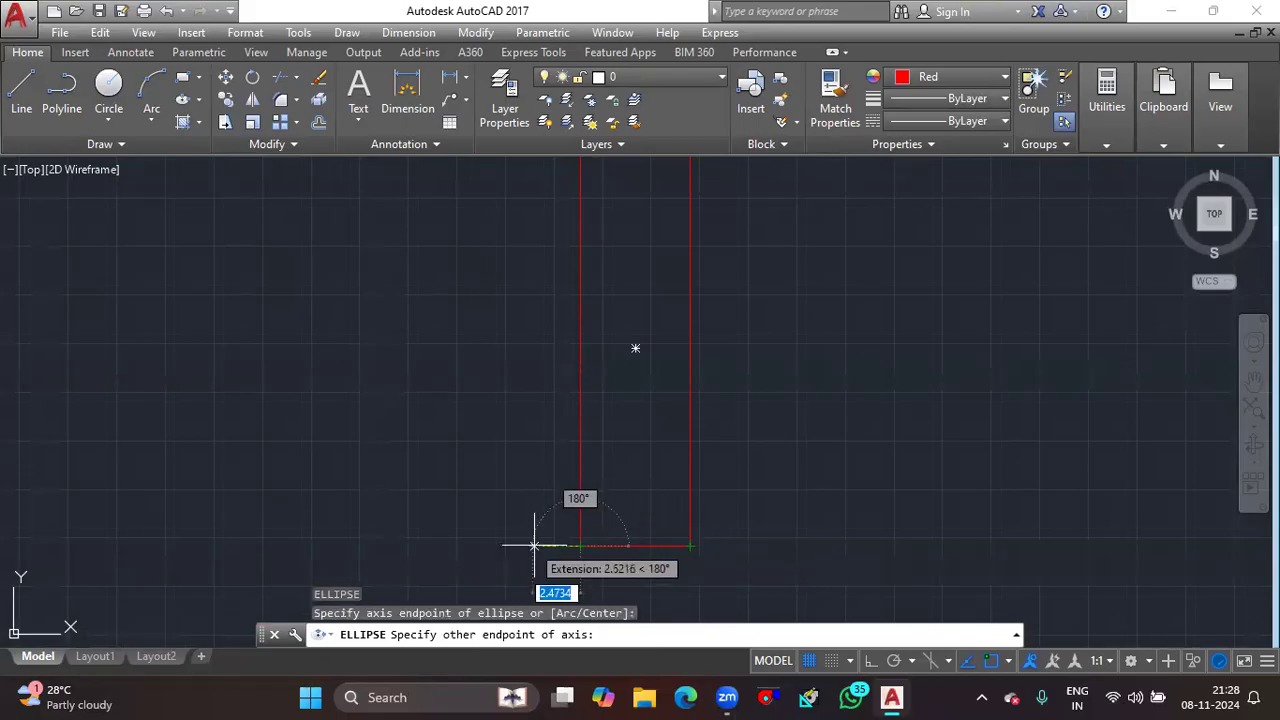
left_click(690, 545)
middle_click_drag(701, 578, 688, 523)
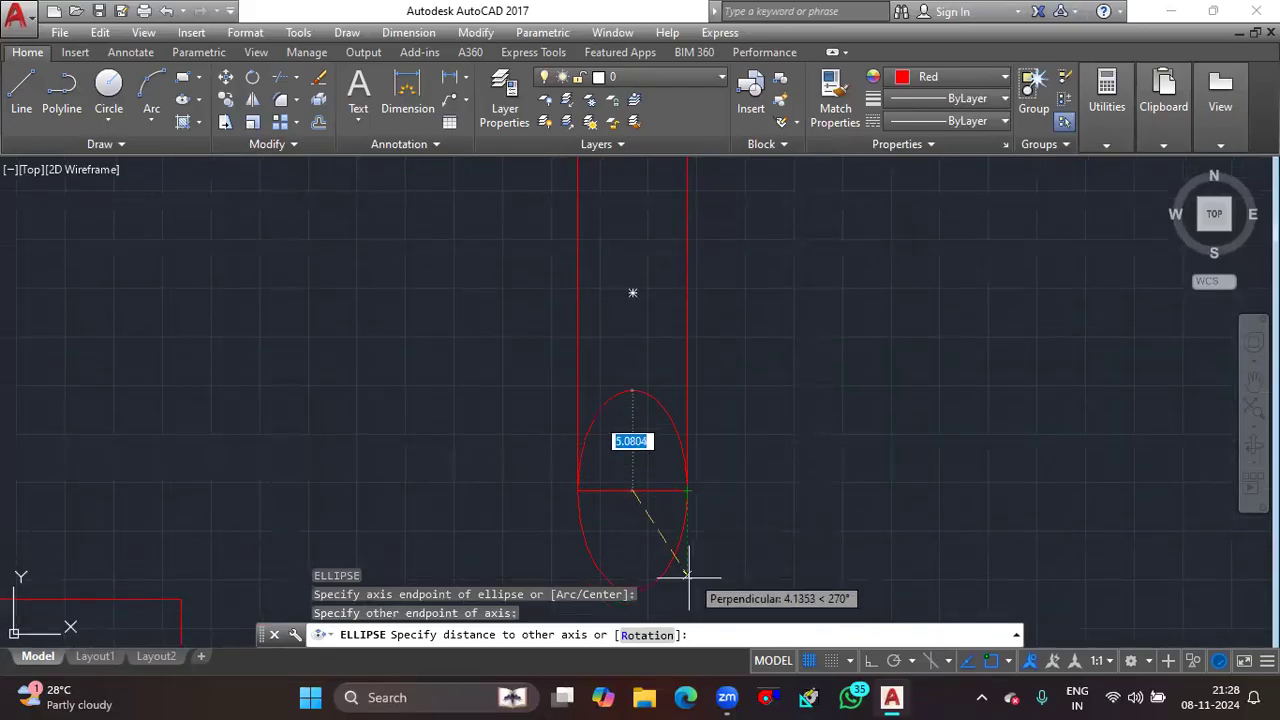
middle_click_drag(686, 590, 686, 497)
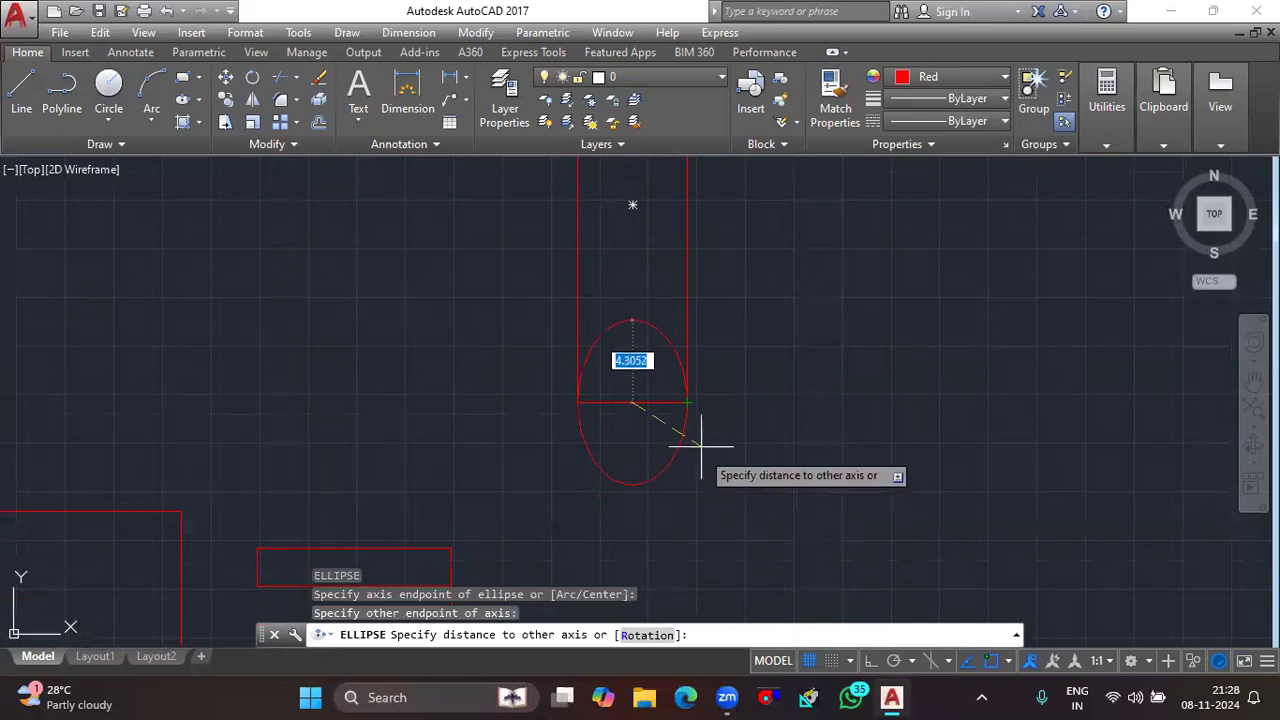
scroll(648, 412, "up", 4)
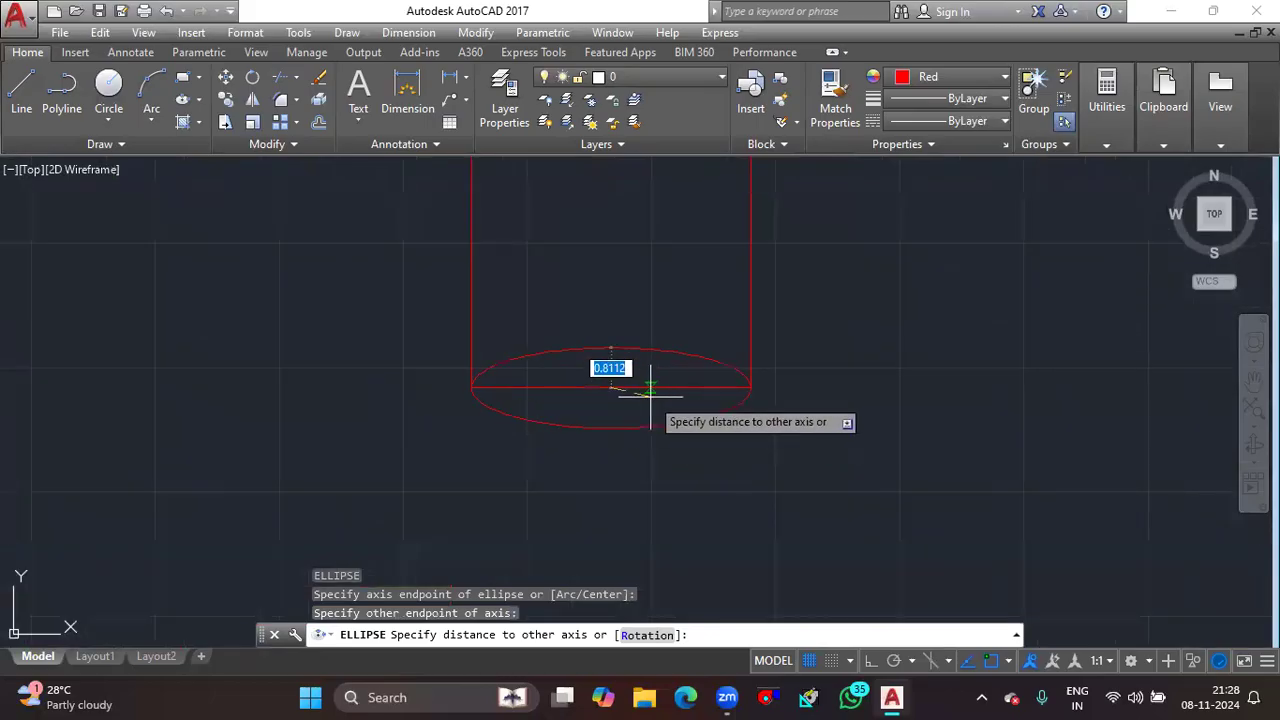
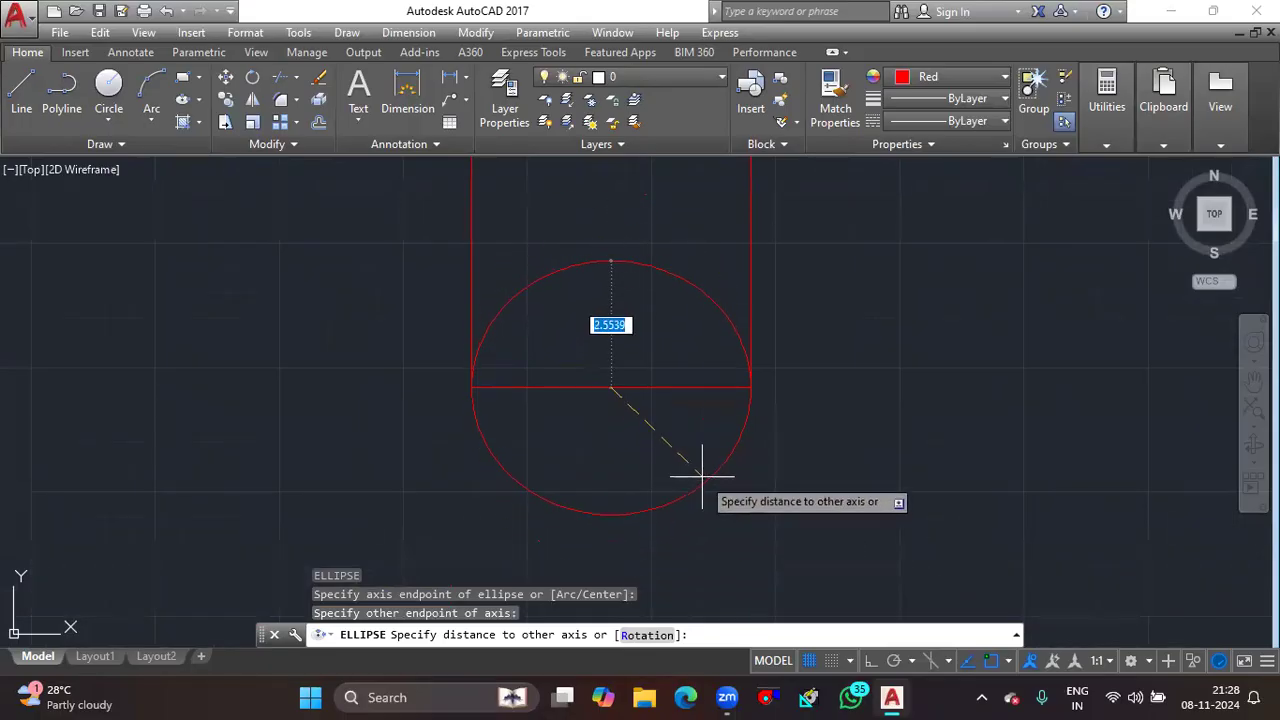
type("r")
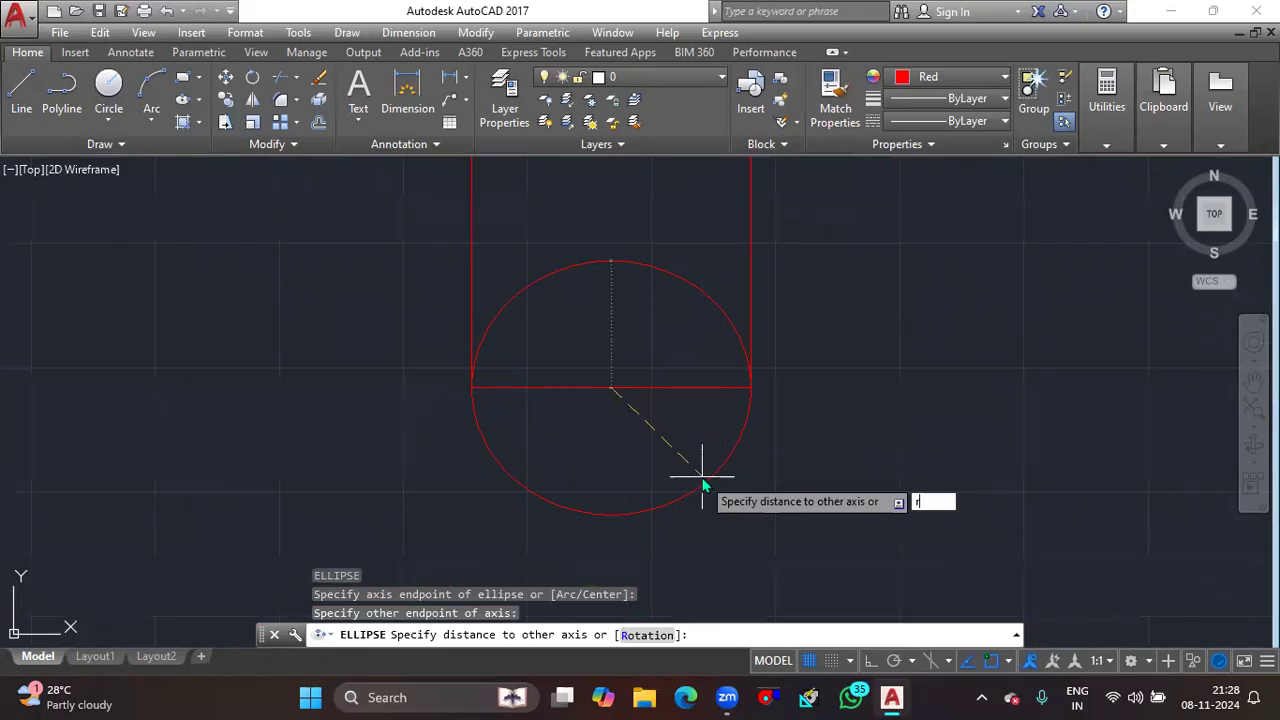
key("Return")
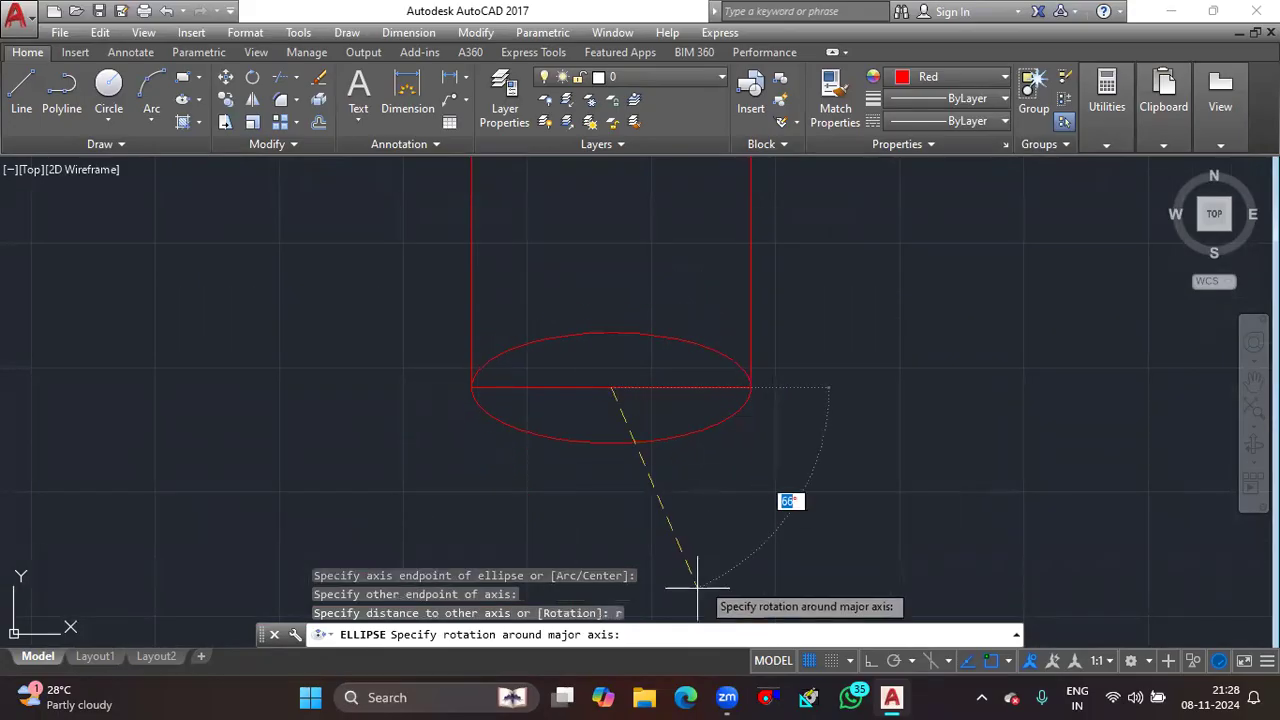
left_click(630, 460)
Draw a matching flat ellipse across the tall rectangle's top edge, using its two corners as axis endpoints and the Rotation option.
scroll(651, 357, "down", 7)
scroll(651, 306, "up", 4)
key("space")
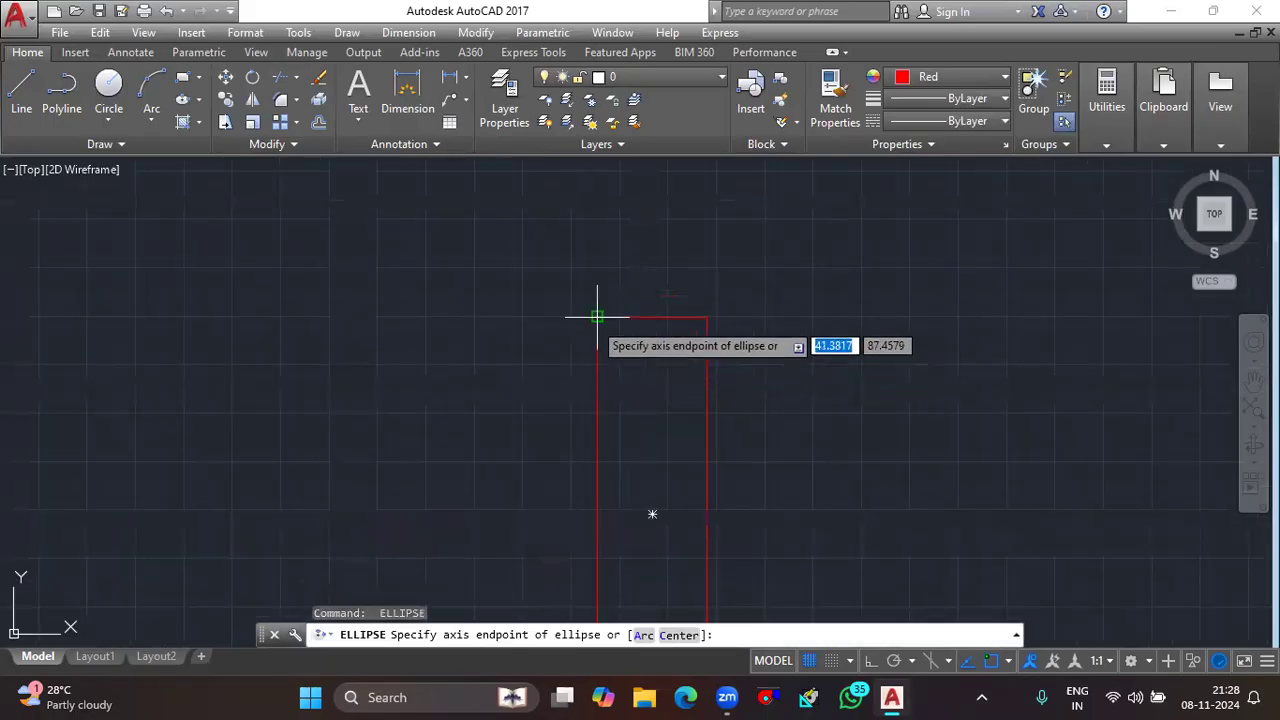
left_click(597, 318)
left_click(706, 318)
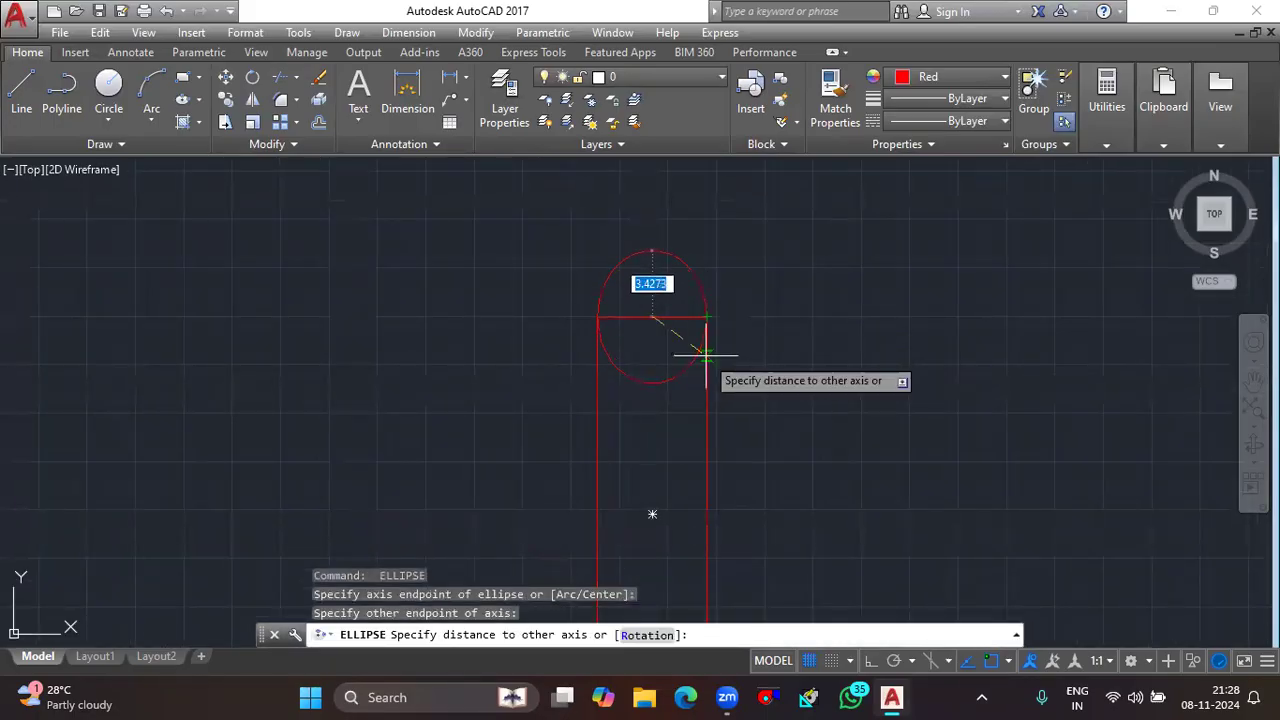
type("r")
key("space")
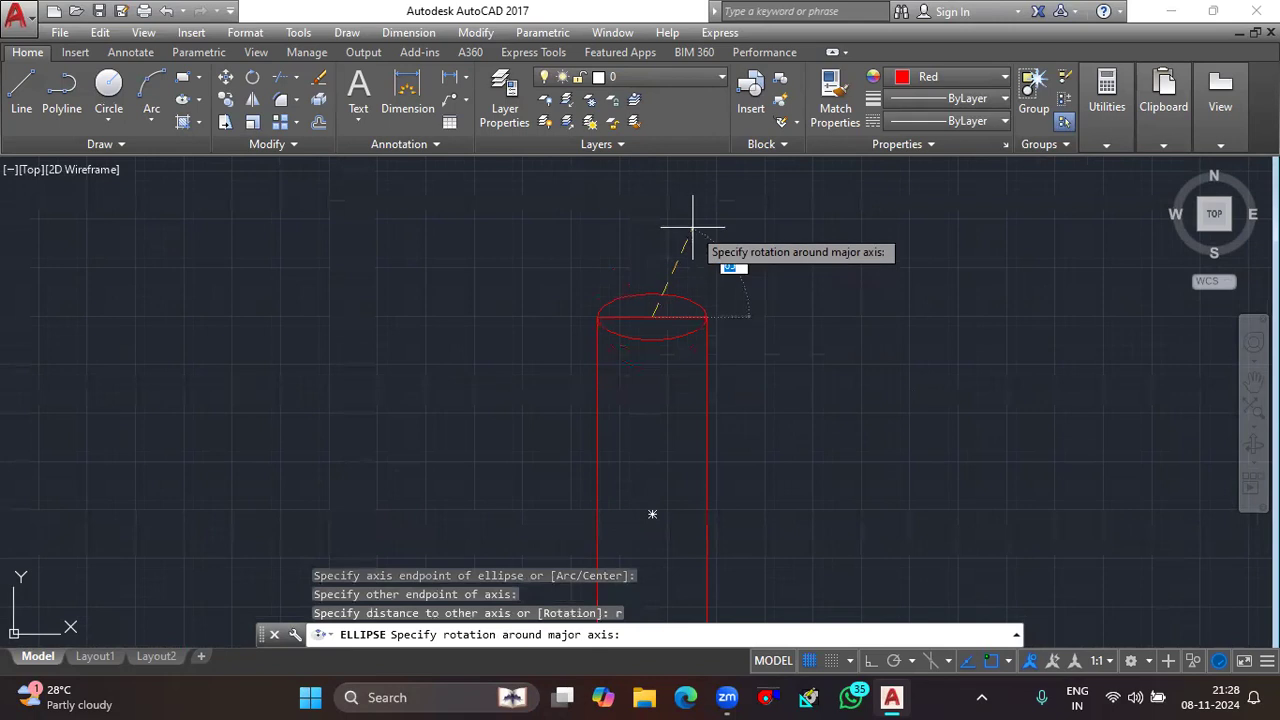
left_click(692, 215)
key("Escape")
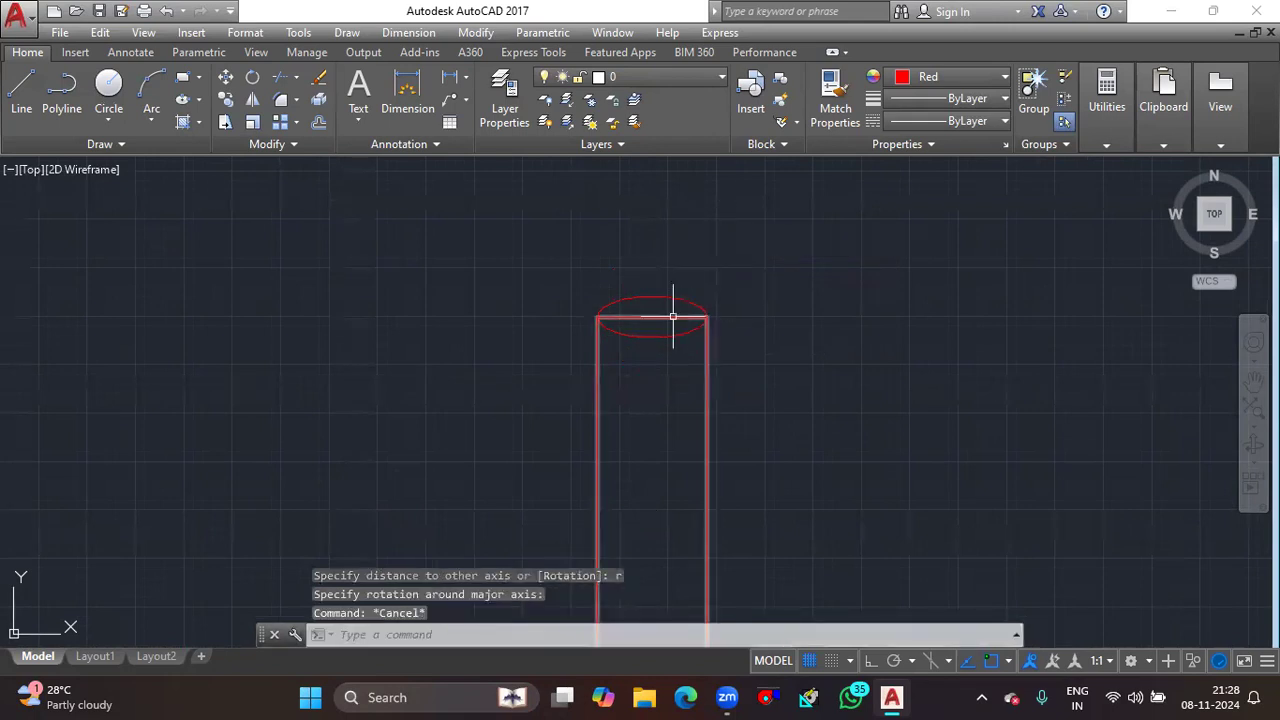
Explode the tall rectangle and delete its straight top and bottom edges to form a cylinder outline.
left_click(676, 318)
type("x")
key("Return")
middle_click_drag(671, 323, 717, 183)
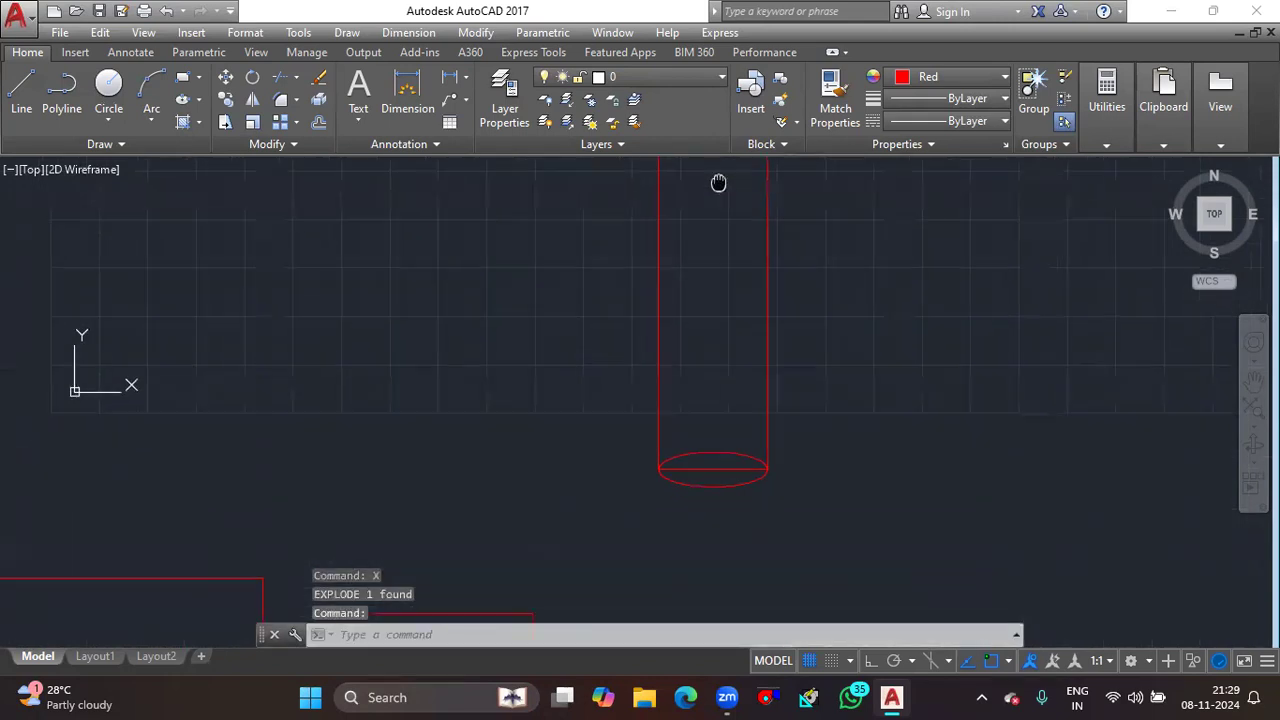
left_click(722, 467)
key("Delete")
scroll(737, 429, "down", 5)
scroll(737, 429, "up", 3)
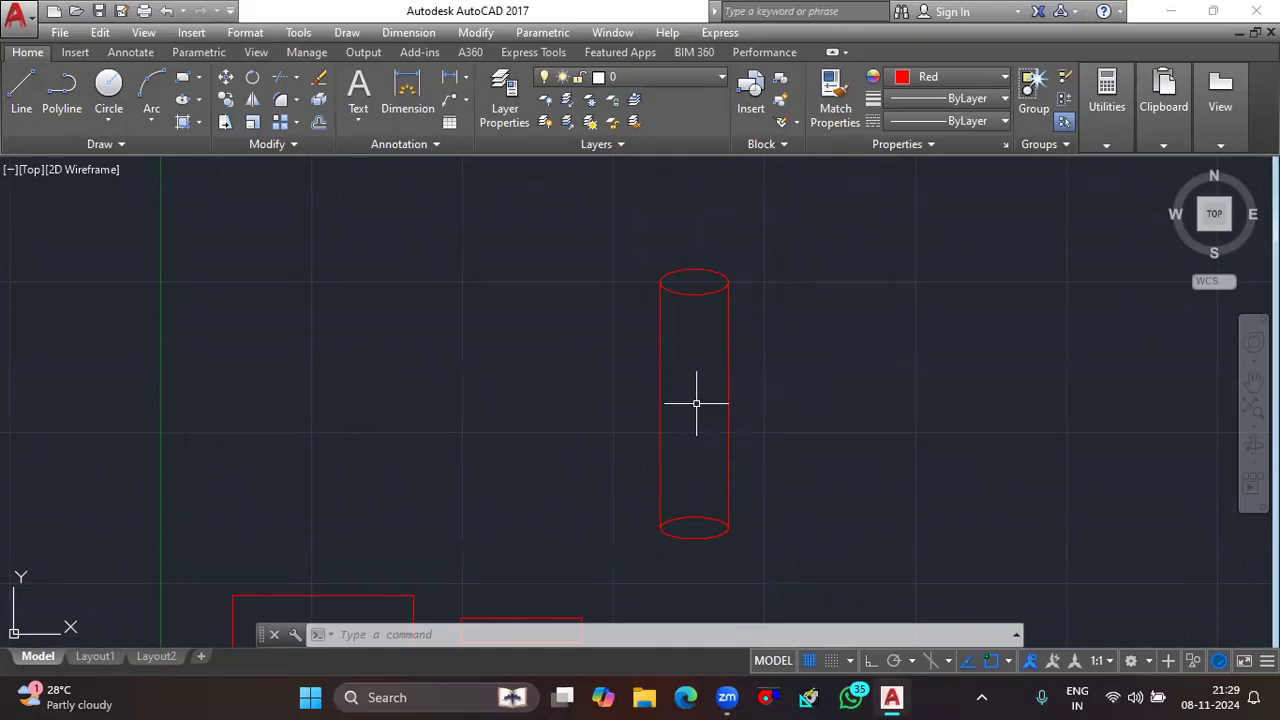
scroll(694, 381, "down", 5)
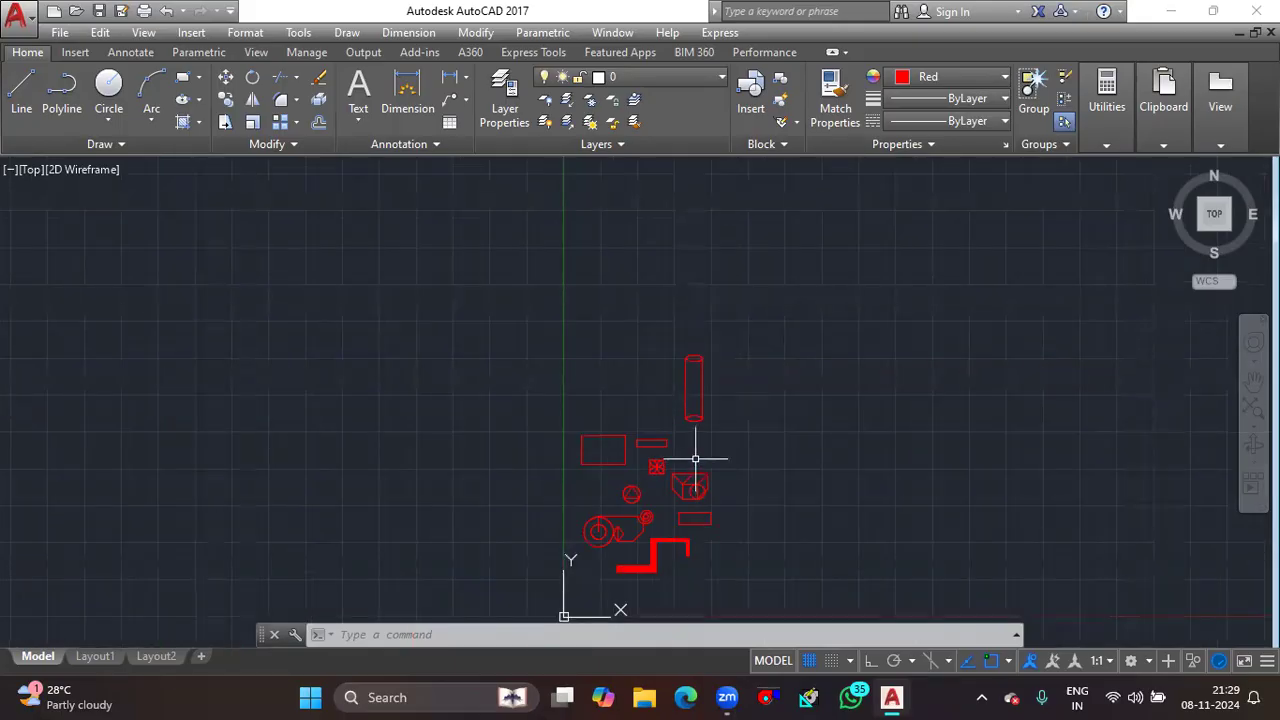
scroll(708, 376, "up", 5)
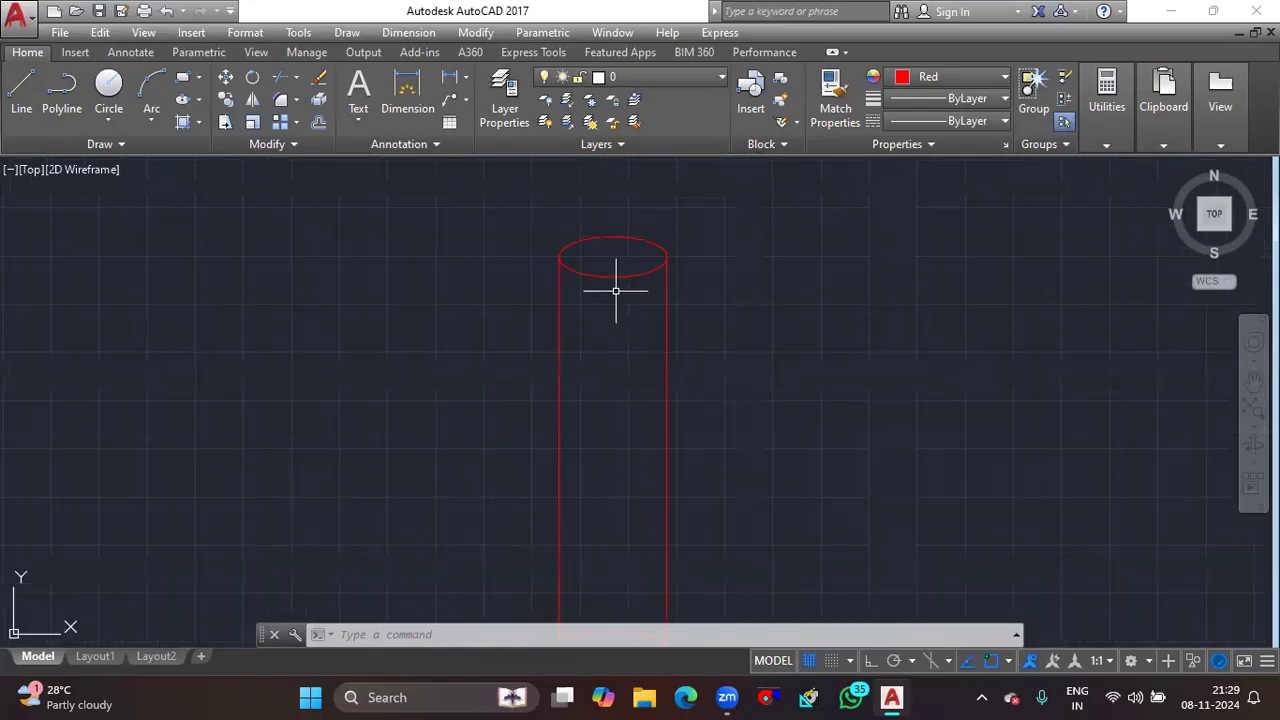
scroll(616, 291, "down", 5)
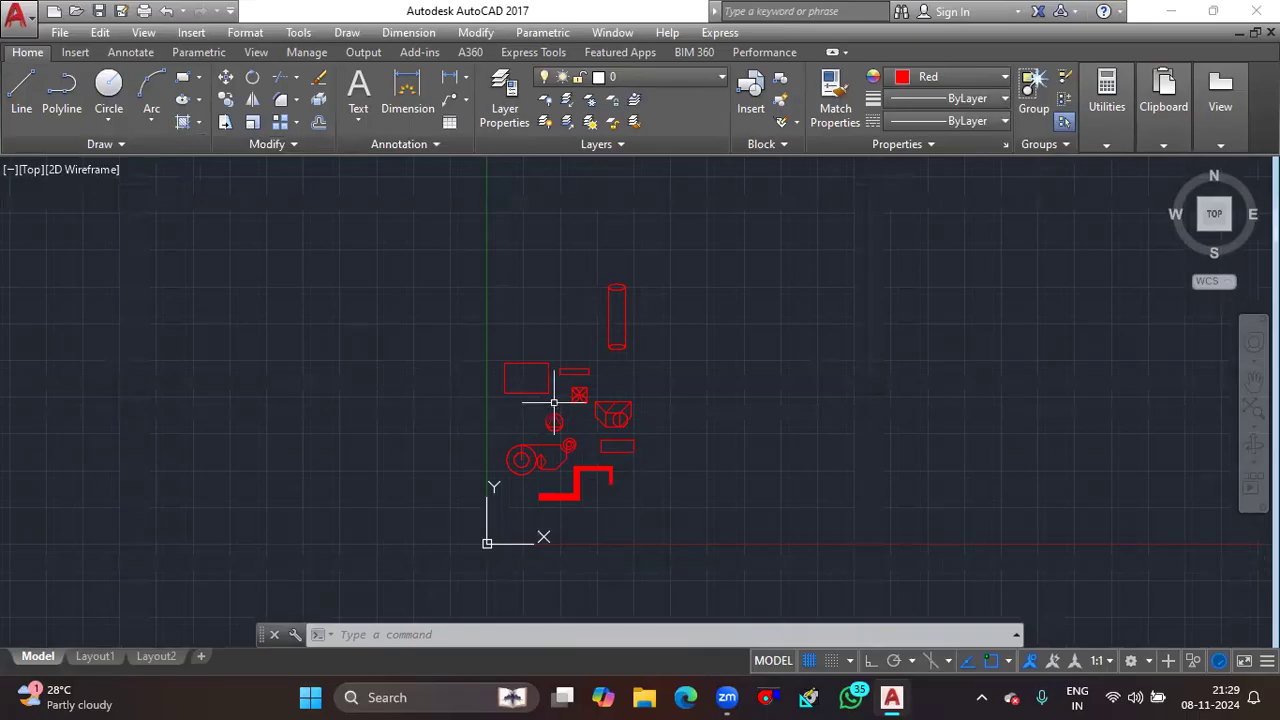
Start a hatch with the ANSI37 pattern and set its colour to green.
scroll(554, 402, "up", 4)
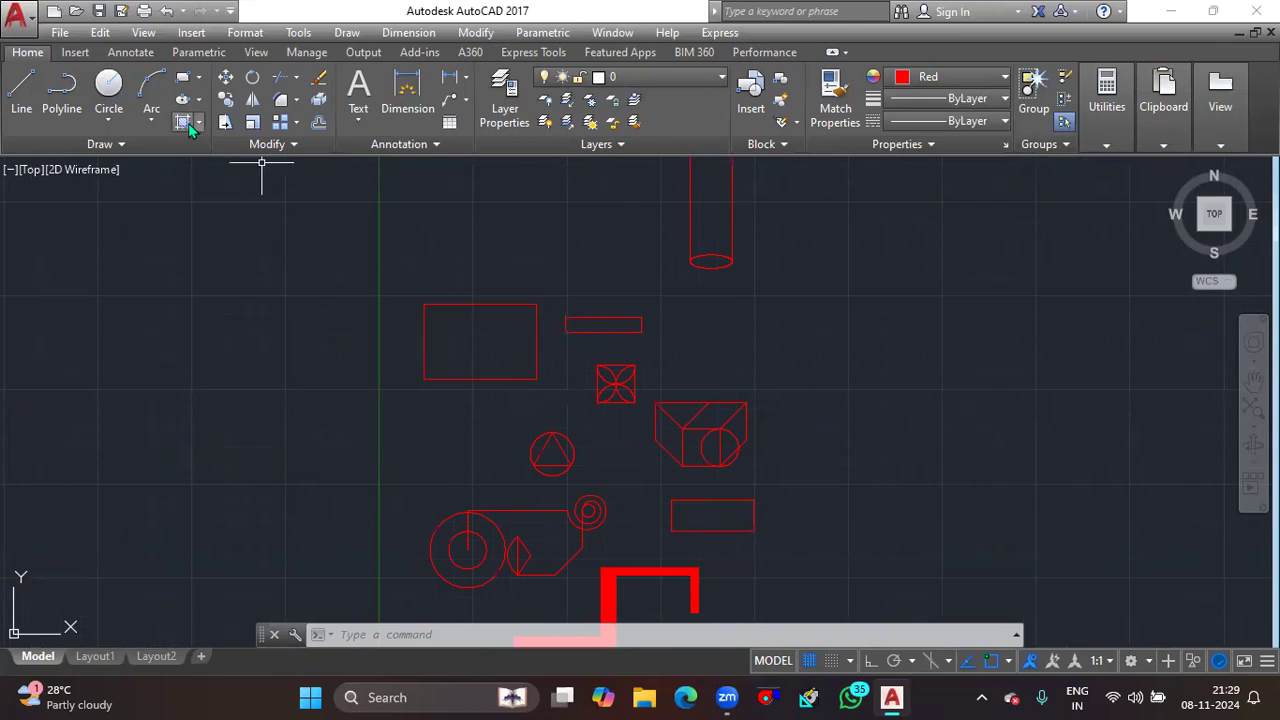
key("Return")
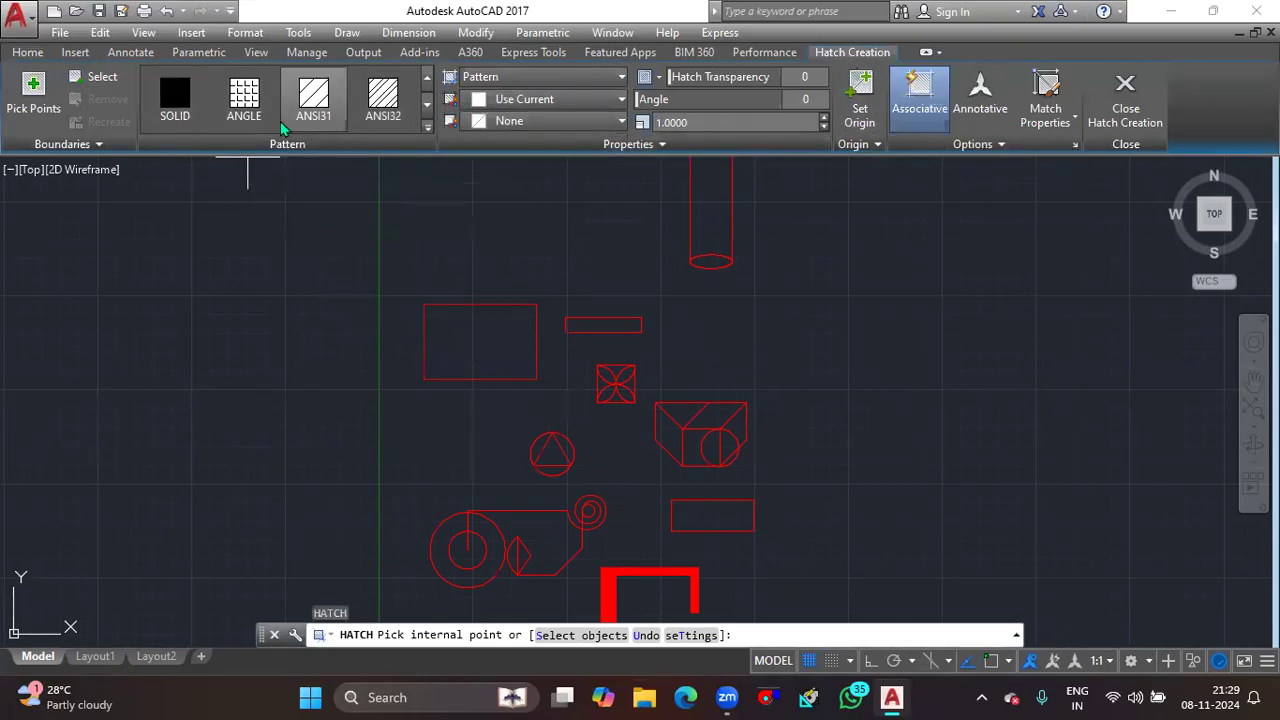
scroll(340, 95, "down", 3)
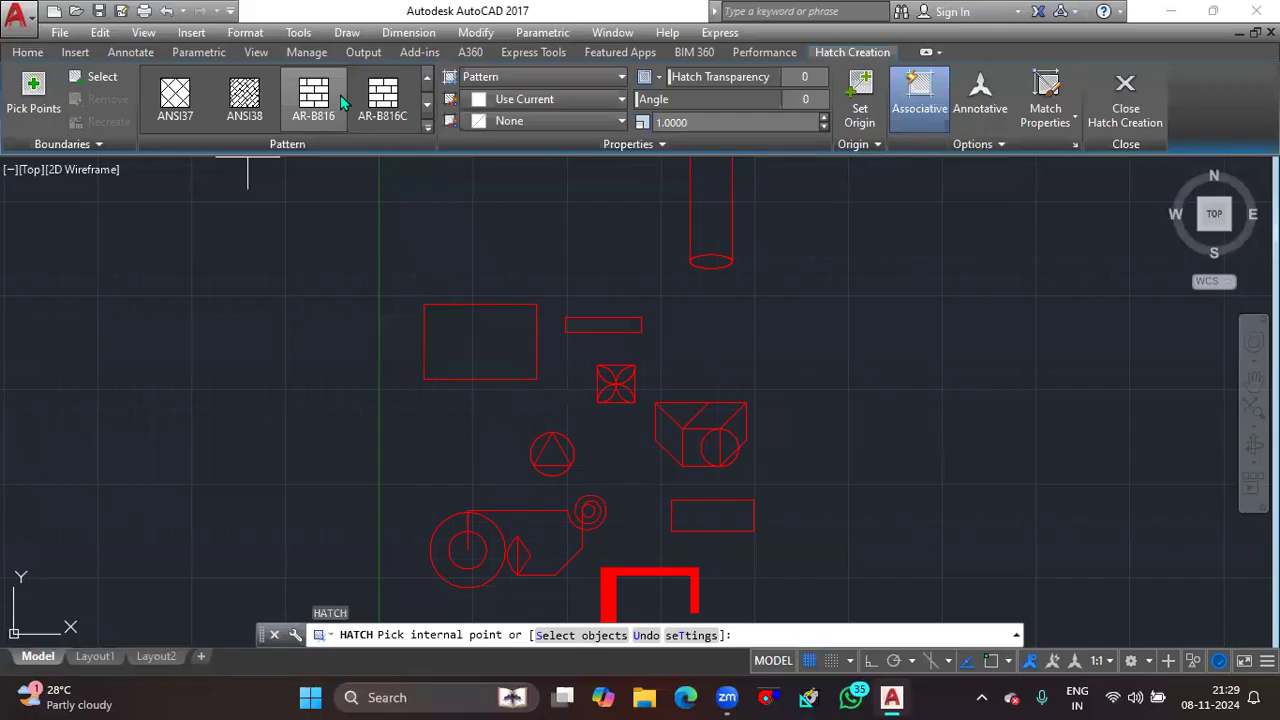
scroll(340, 93, "down", 2)
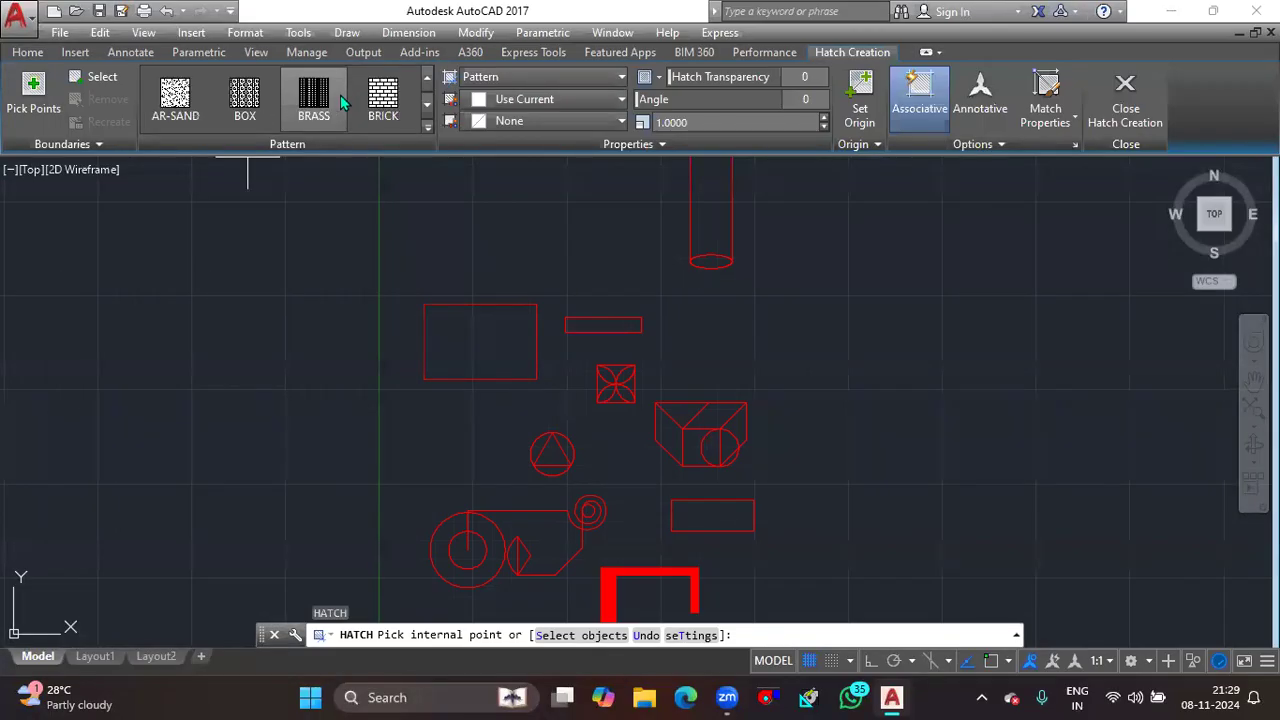
scroll(267, 95, "down", 4)
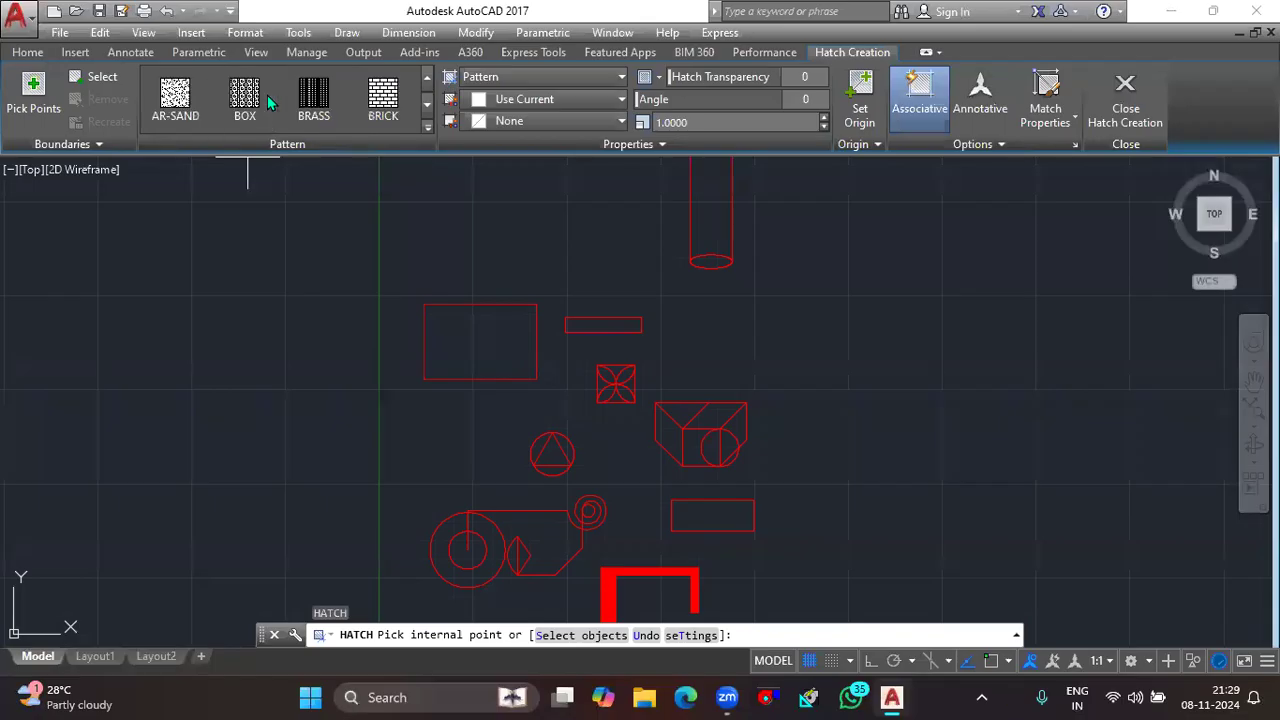
scroll(267, 95, "up", 4)
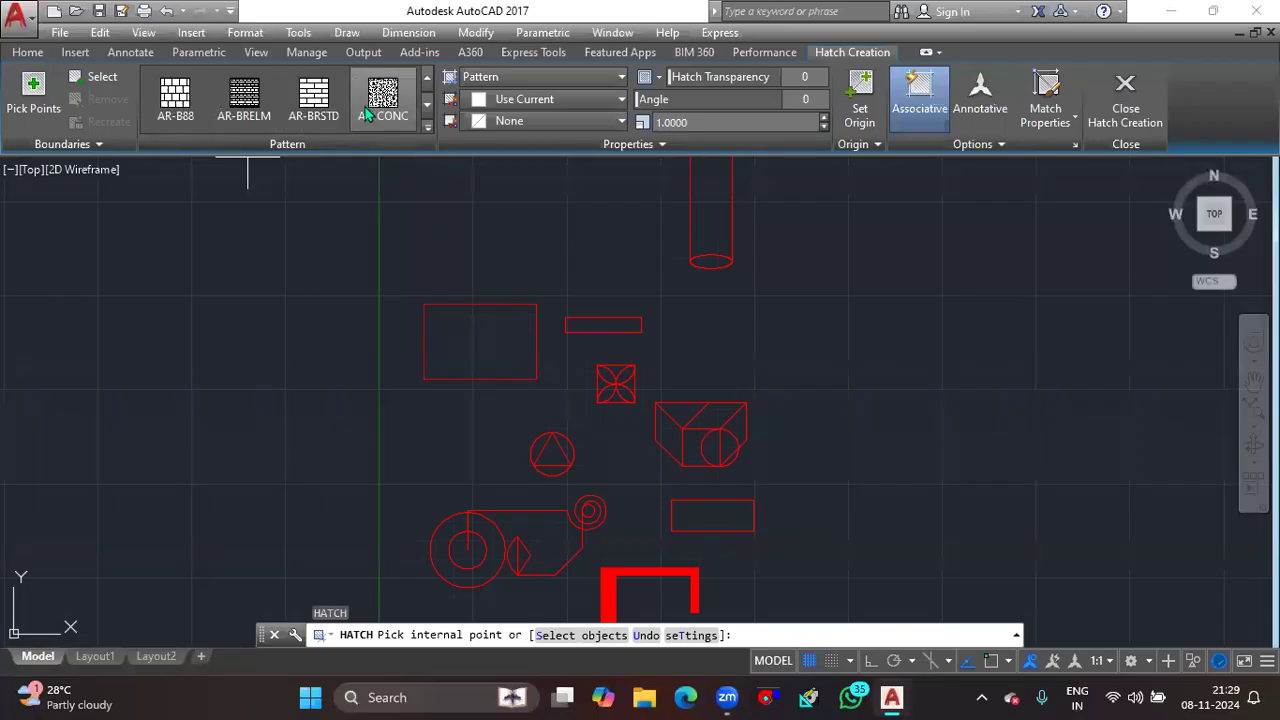
scroll(368, 115, "up", 1)
left_click(190, 112)
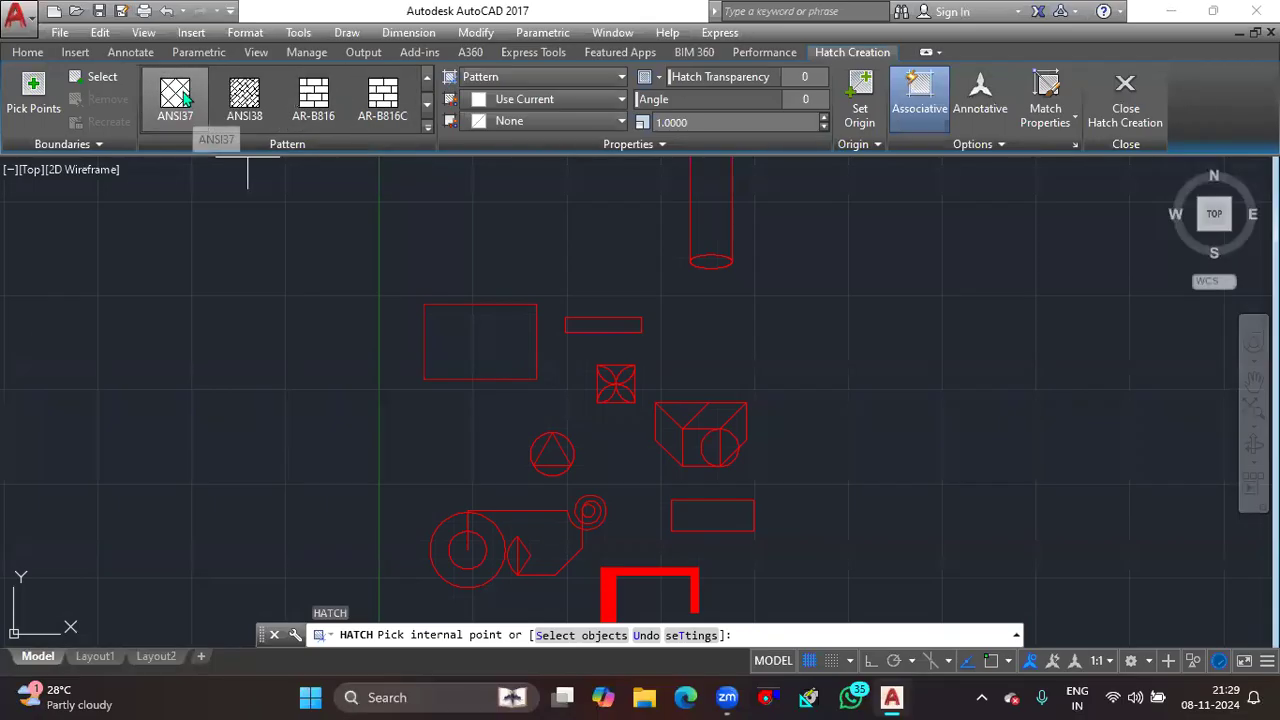
left_click(544, 104)
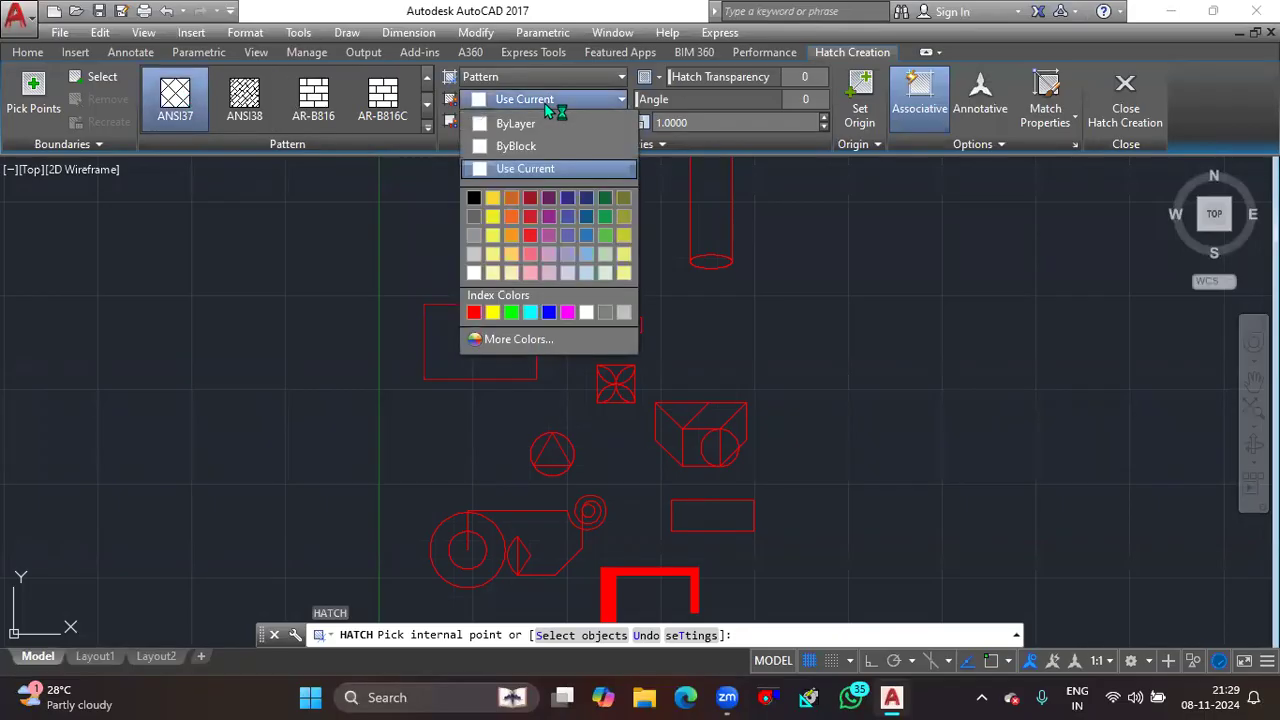
left_click(510, 314)
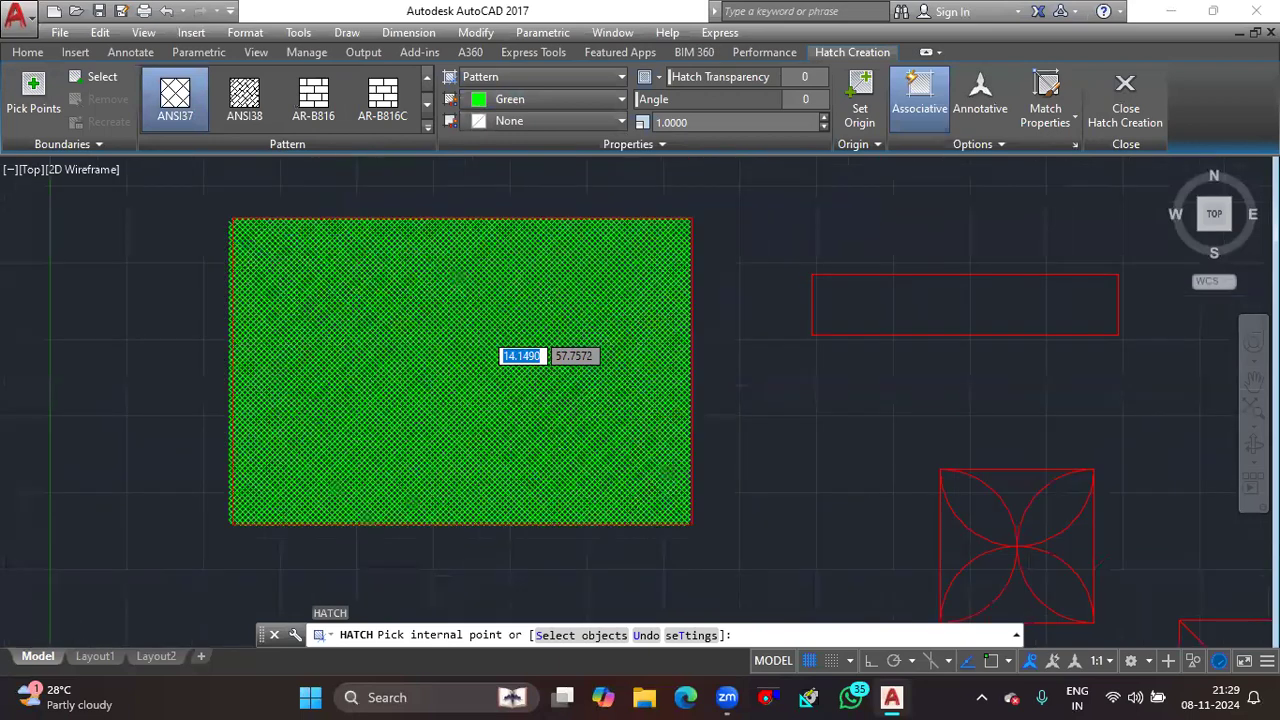
Set the hatch scale to 10 and fill the large rectangle with the green crosshatch.
scroll(485, 330, "up", 2)
scroll(485, 330, "down", 4)
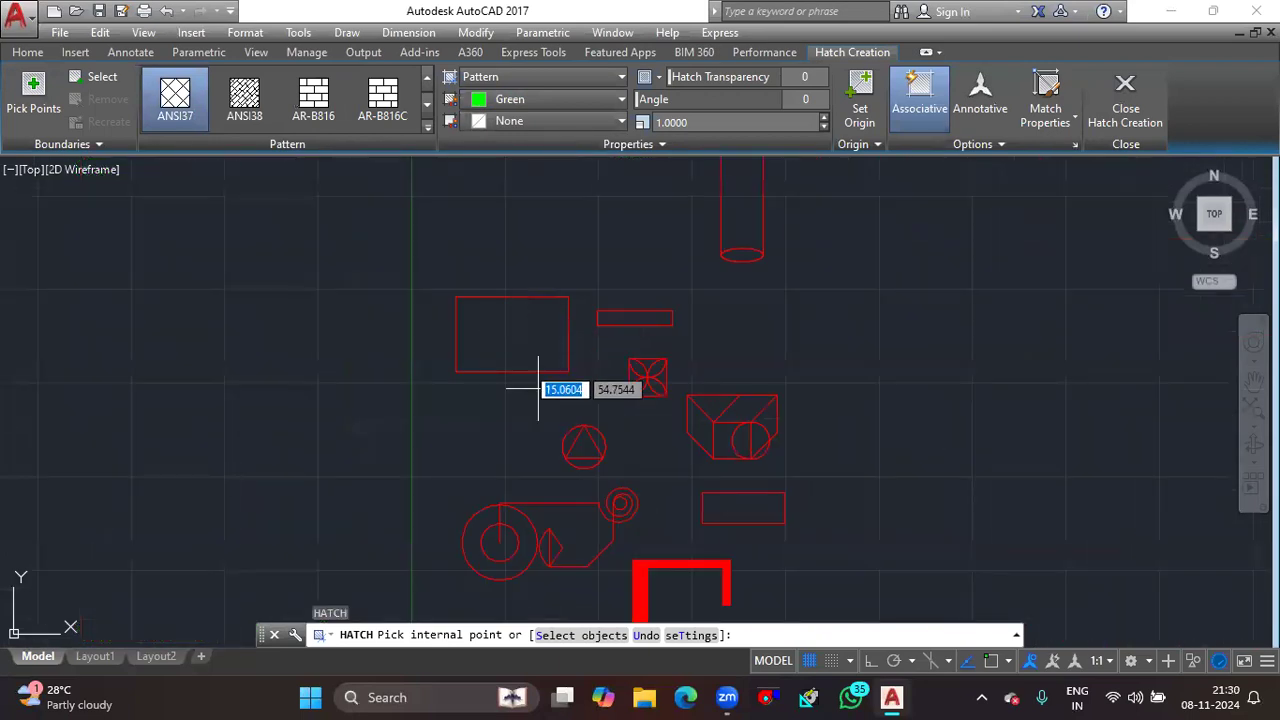
left_click(697, 121)
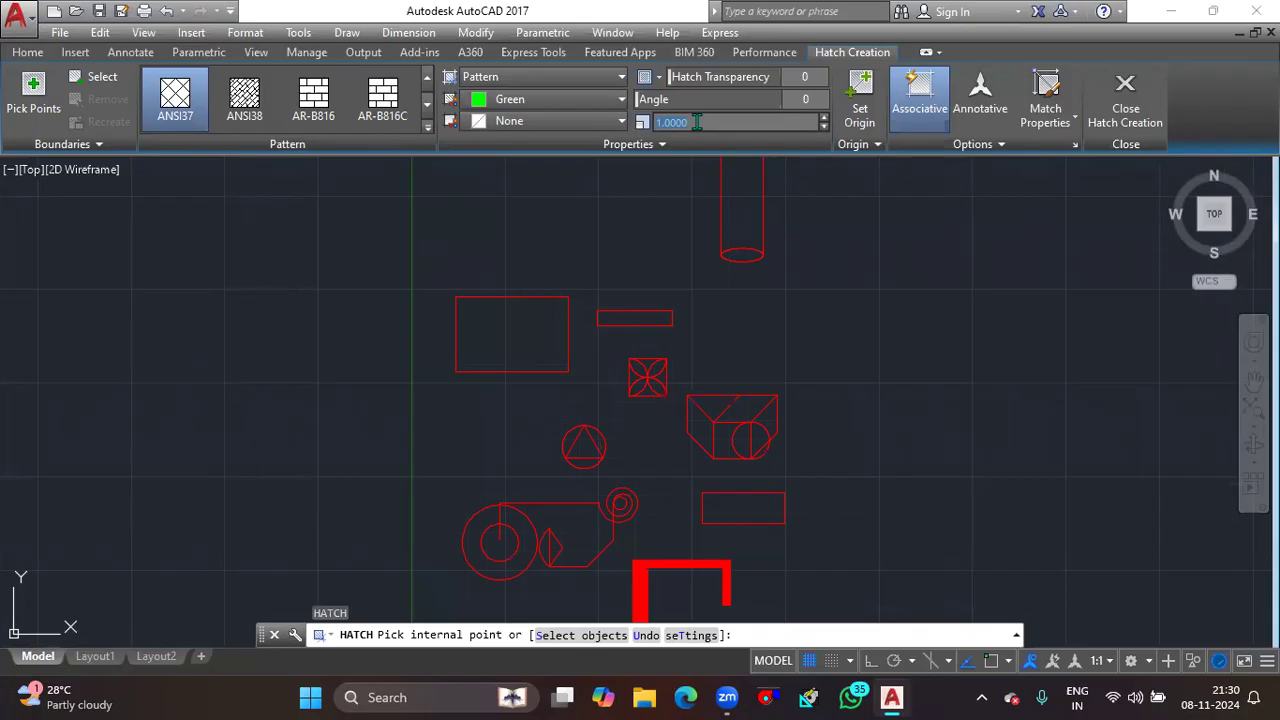
type("10")
key("Return")
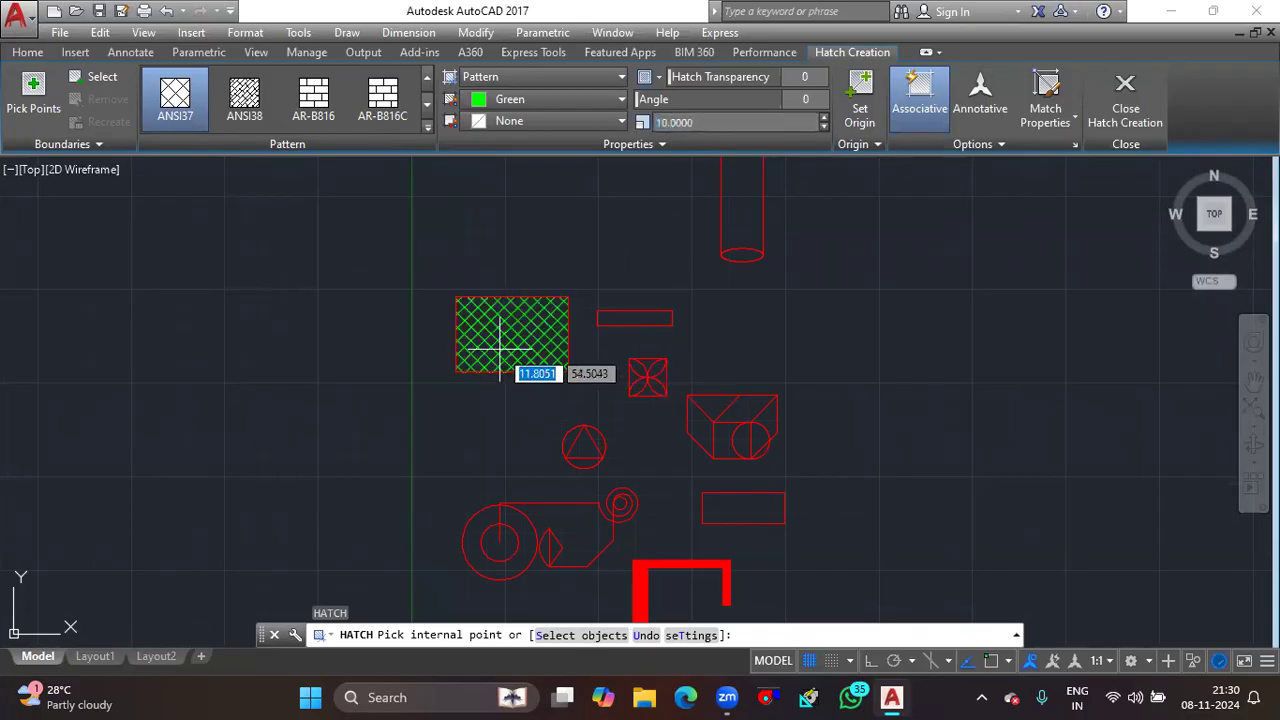
scroll(499, 348, "up", 2)
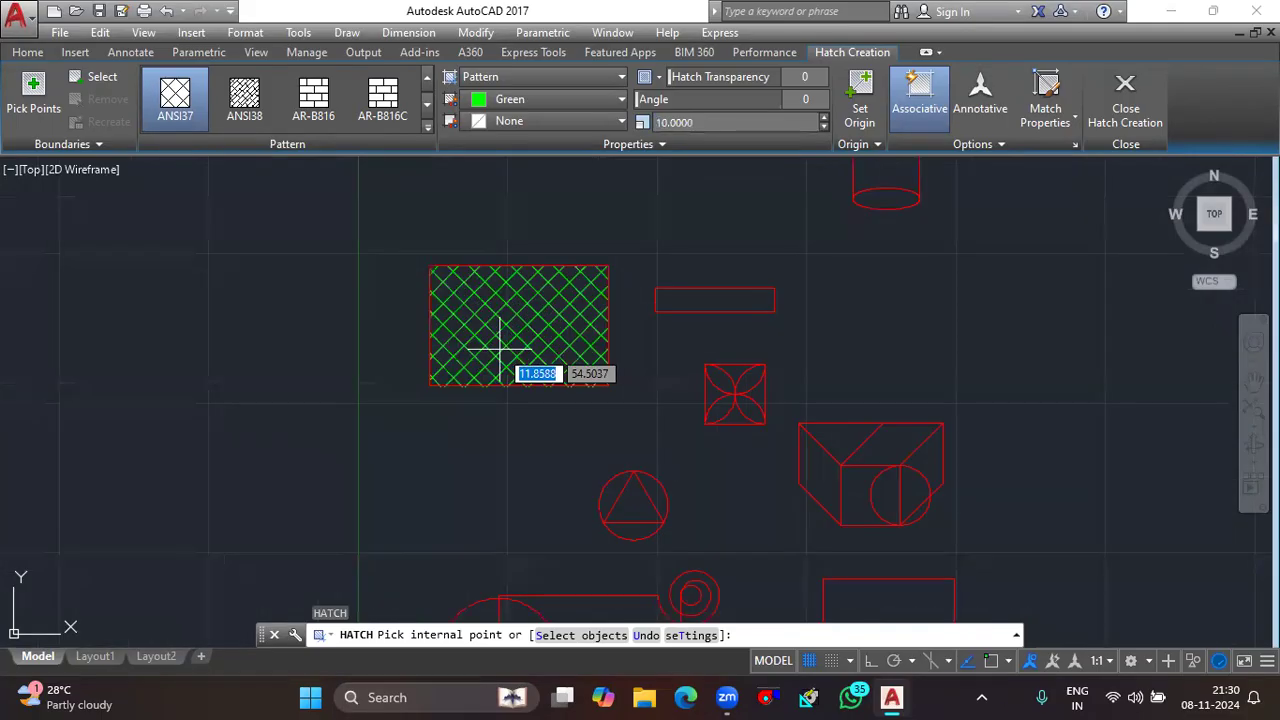
left_click(499, 348)
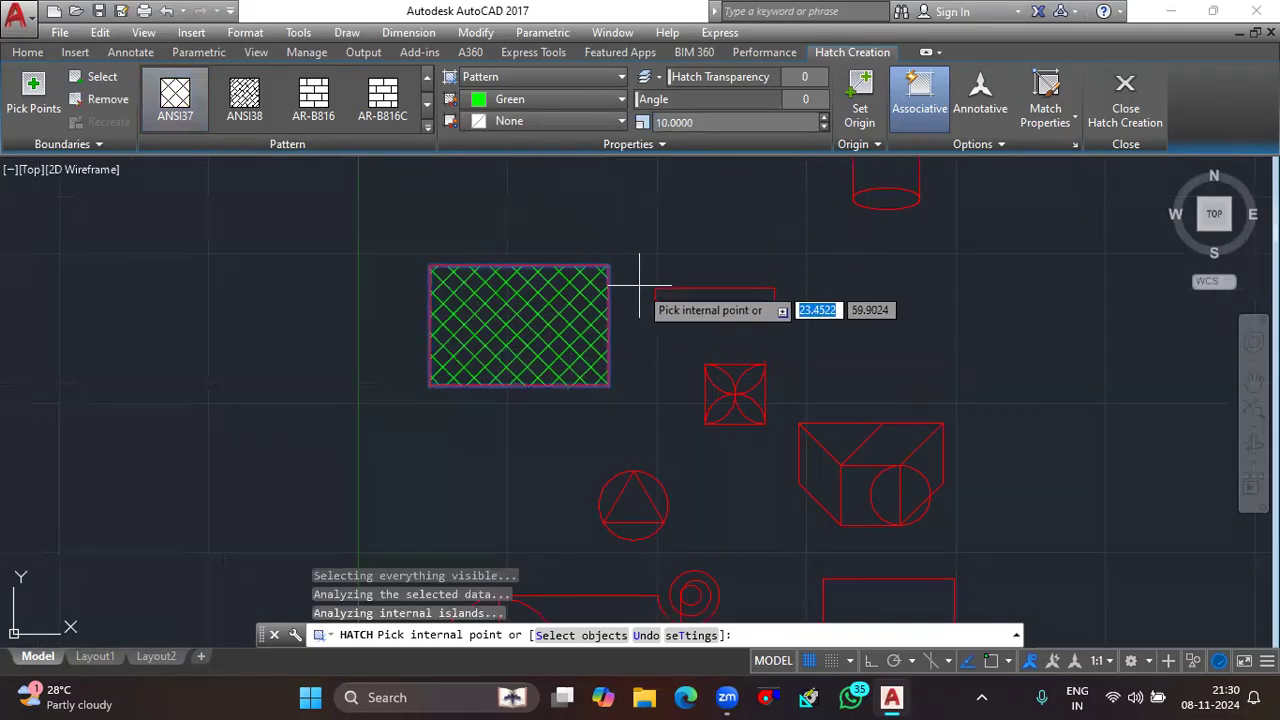
key("Escape")
Start another hatch with the NET3 pattern and set its colour to cyan.
type("h")
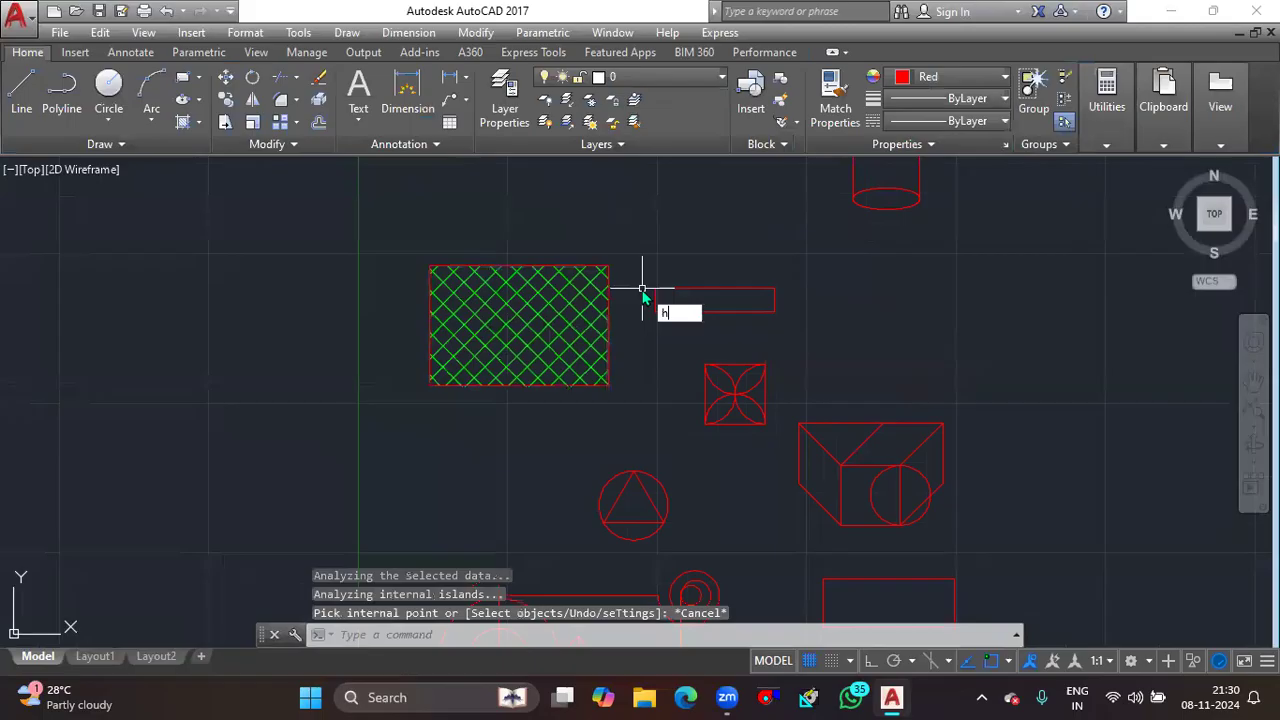
key("Return")
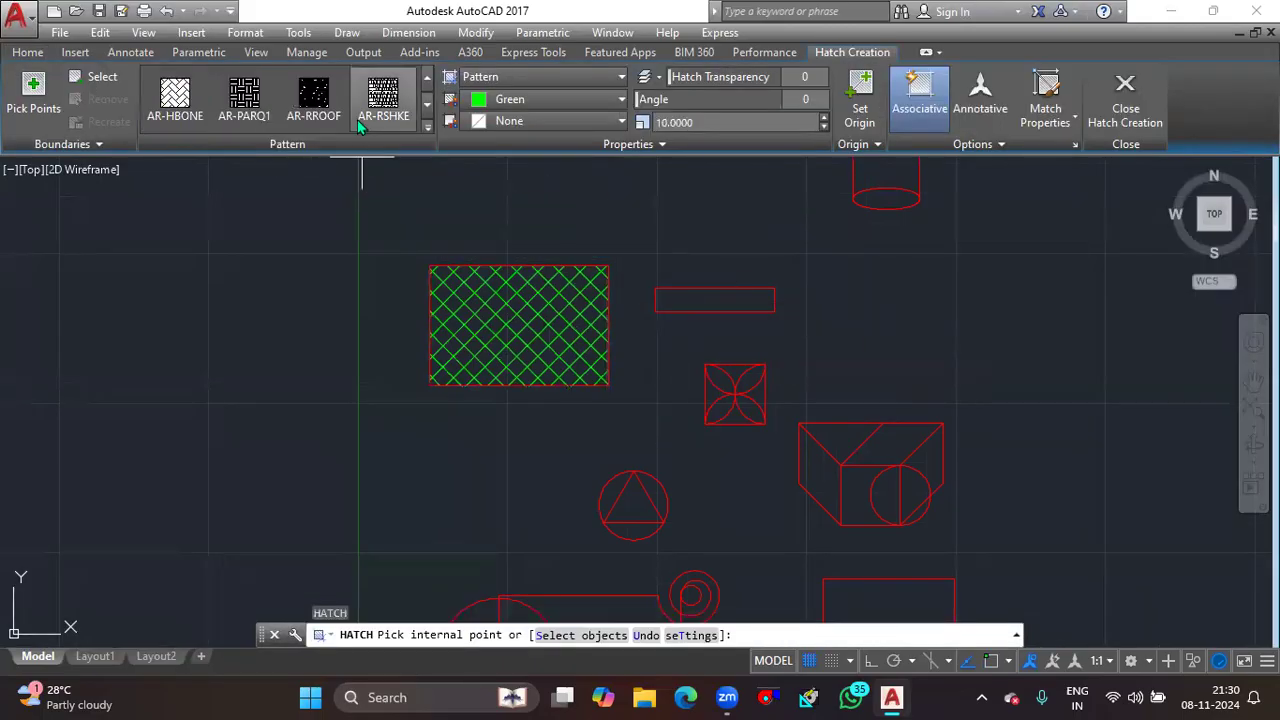
scroll(273, 87, "down", 3)
scroll(297, 90, "down", 4)
scroll(240, 117, "down", 3)
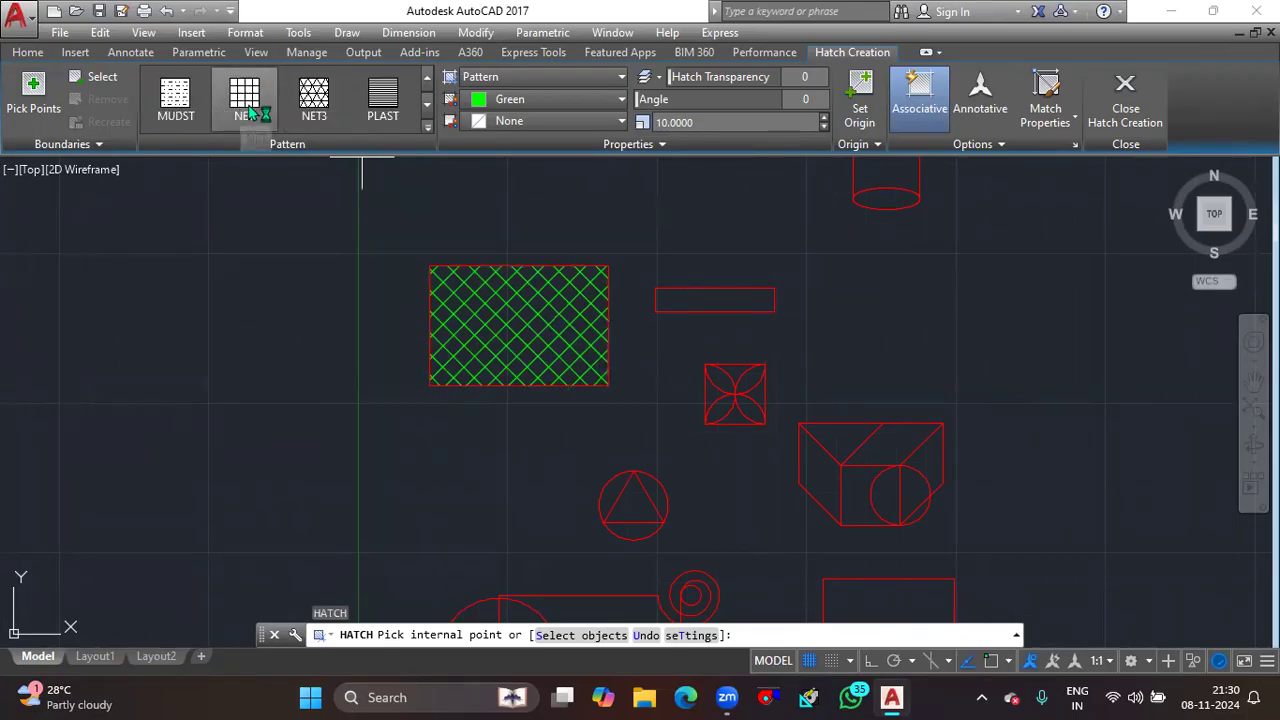
left_click(314, 98)
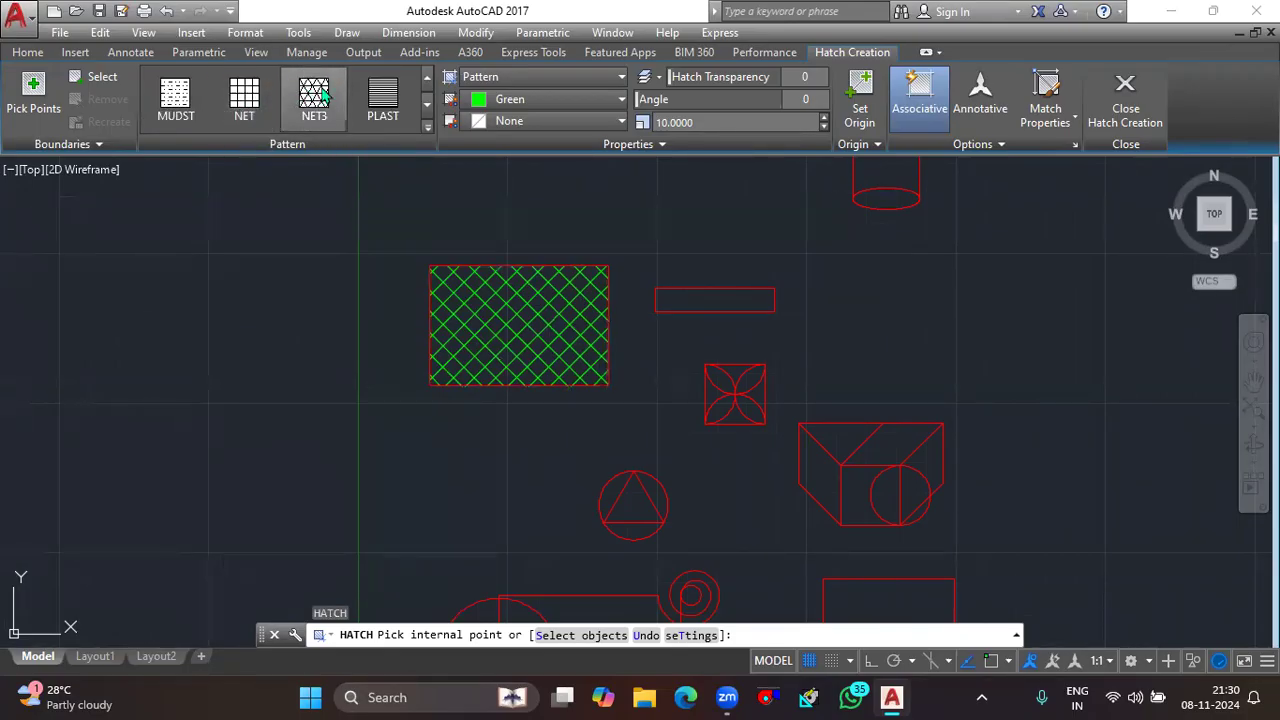
left_click(509, 110)
left_click(524, 311)
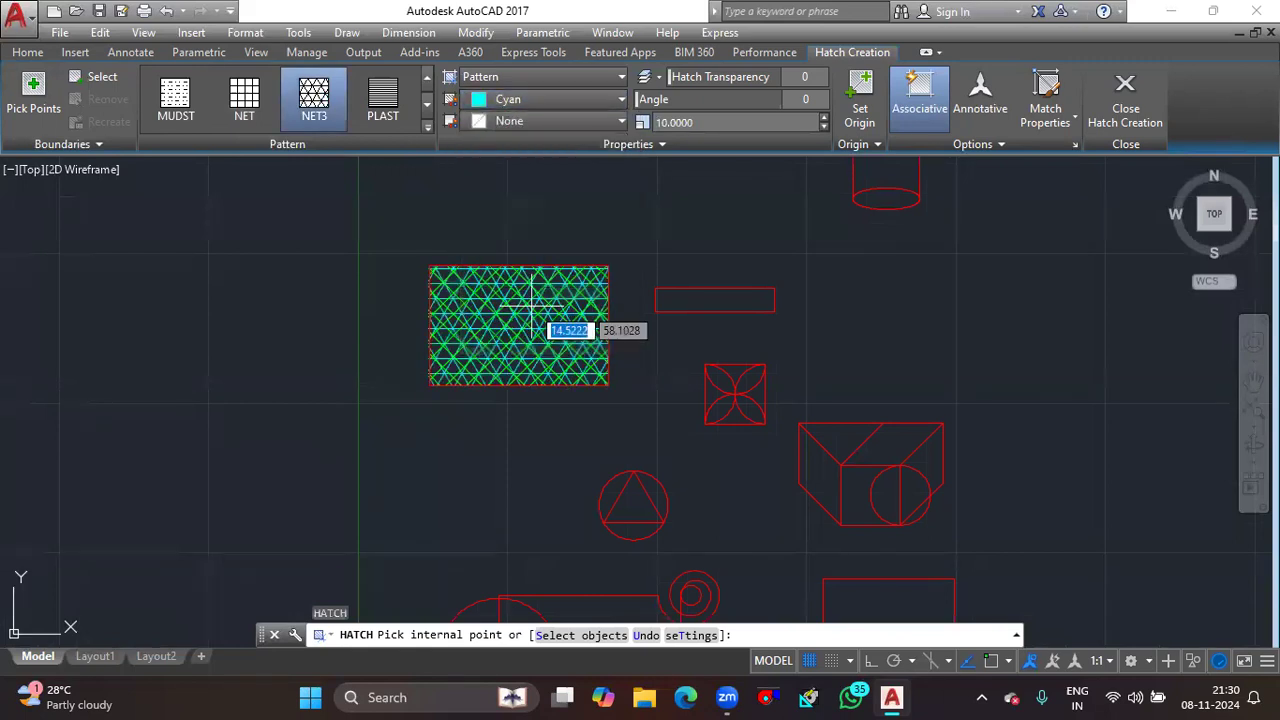
Switch the hatch pattern to EARTH and set its scale to 2.
scroll(705, 390, "up", 5)
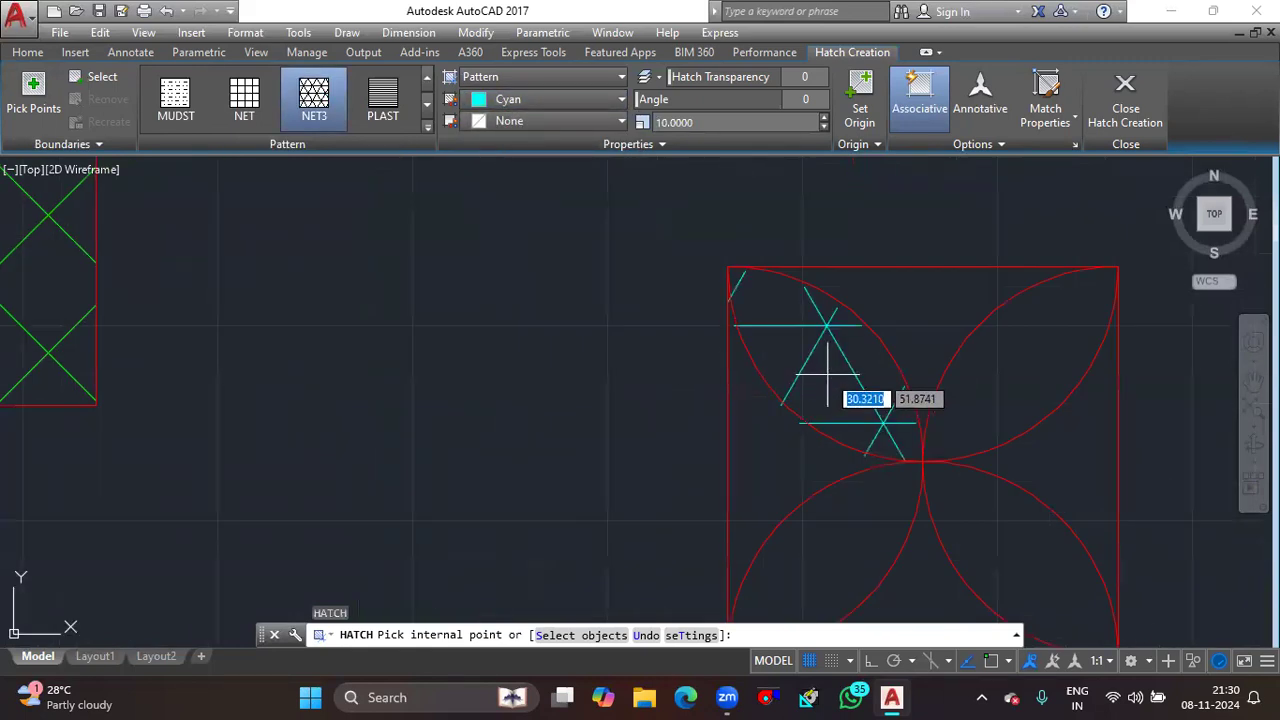
scroll(313, 118, "down", 3)
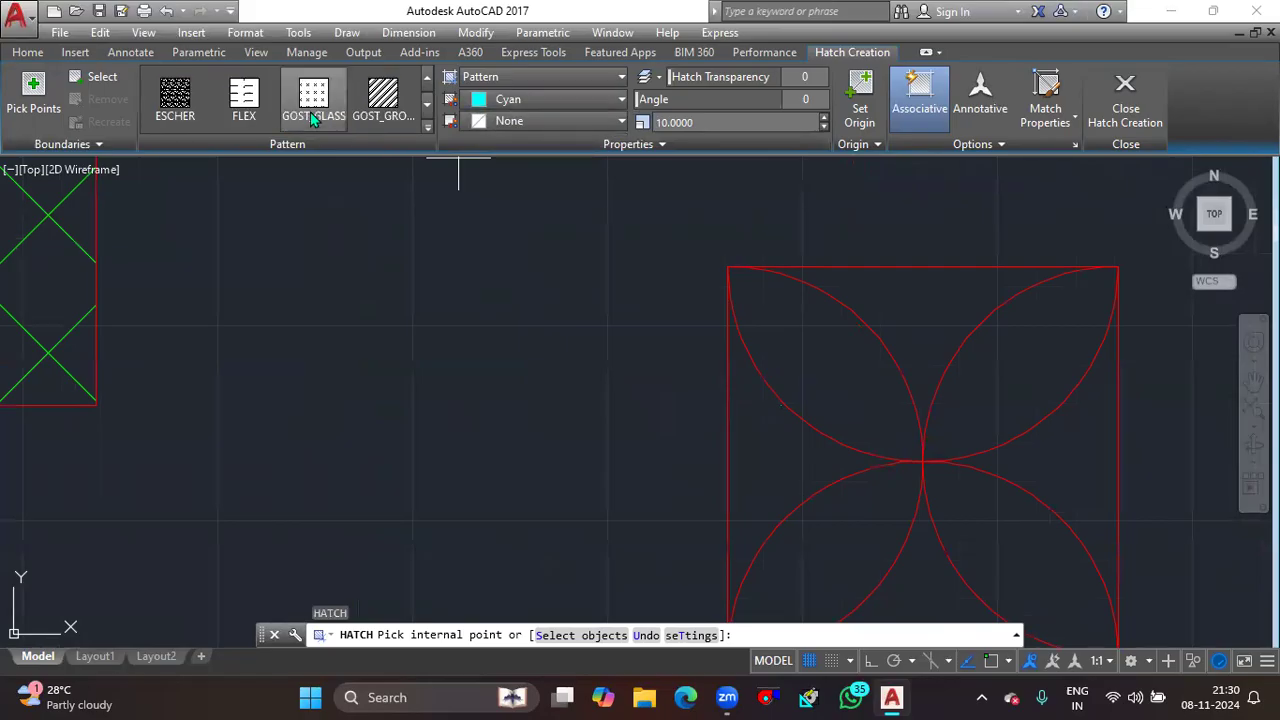
scroll(383, 105, "up", 1)
left_click(383, 98)
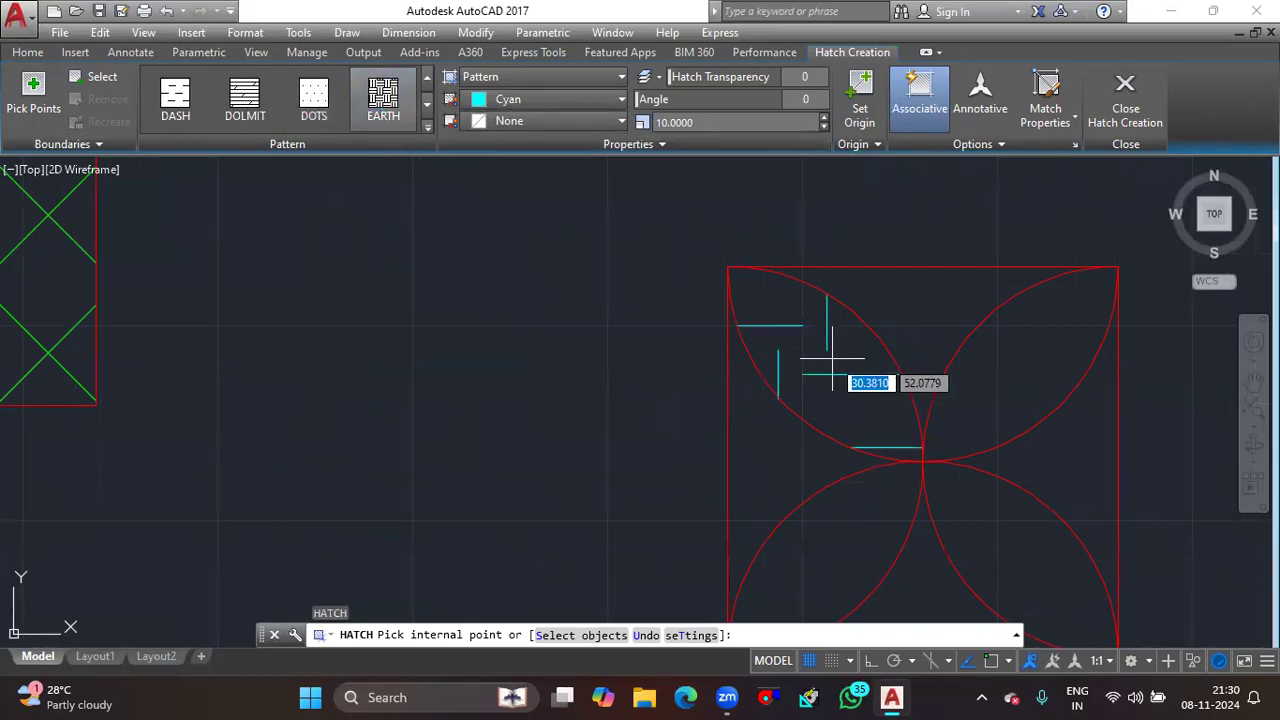
left_click(723, 122)
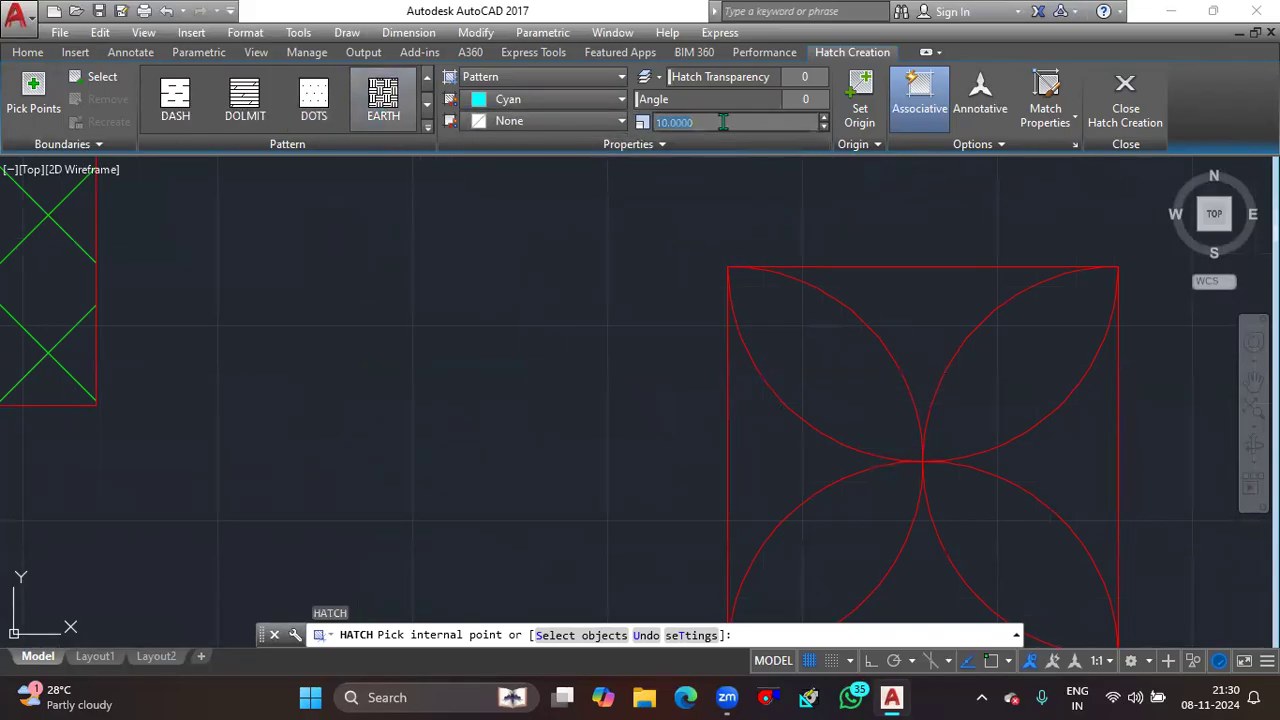
type("2")
key("Return")
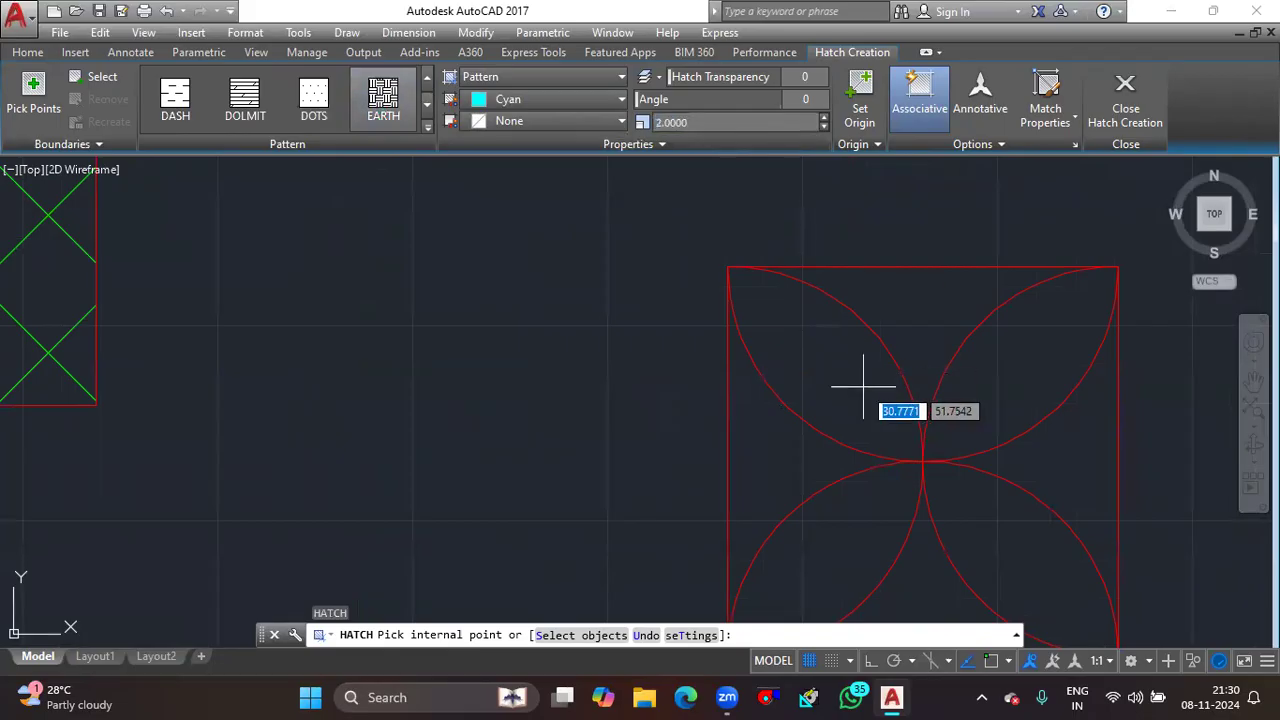
Fill all four petals inside the small square with the cyan EARTH hatch.
left_click(1036, 385)
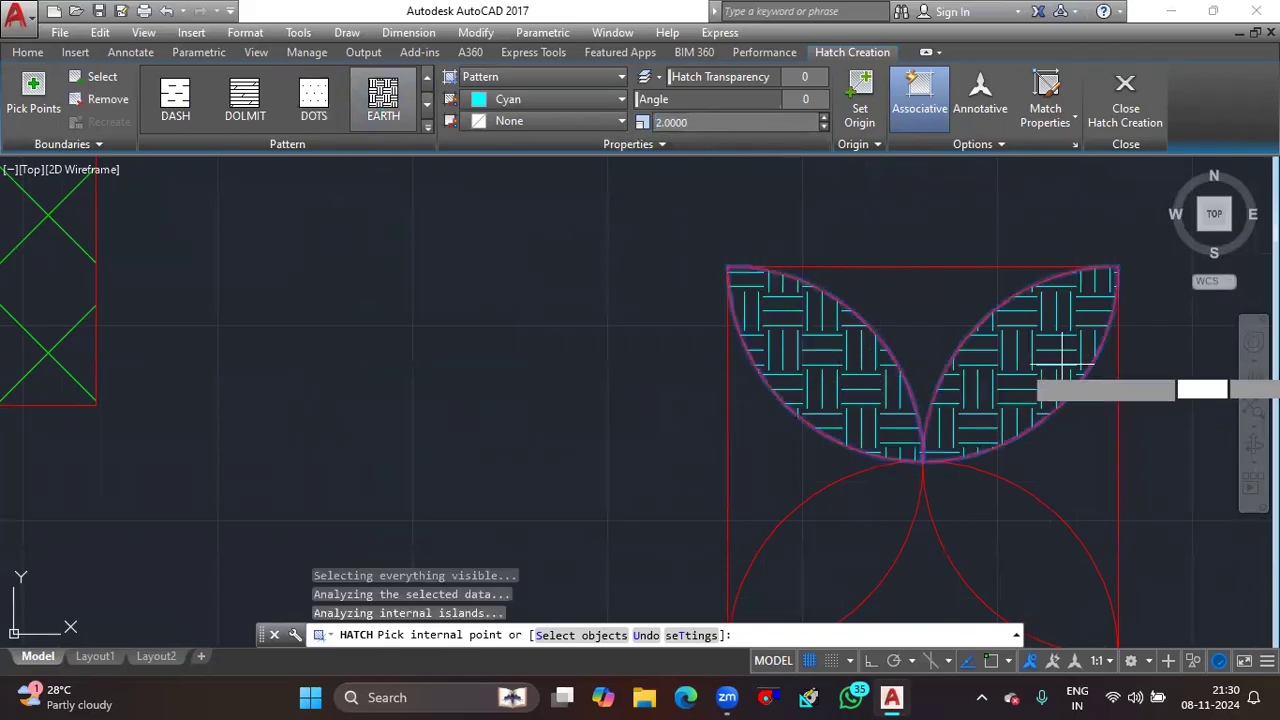
middle_click_drag(1036, 385, 966, 292)
left_click(775, 430)
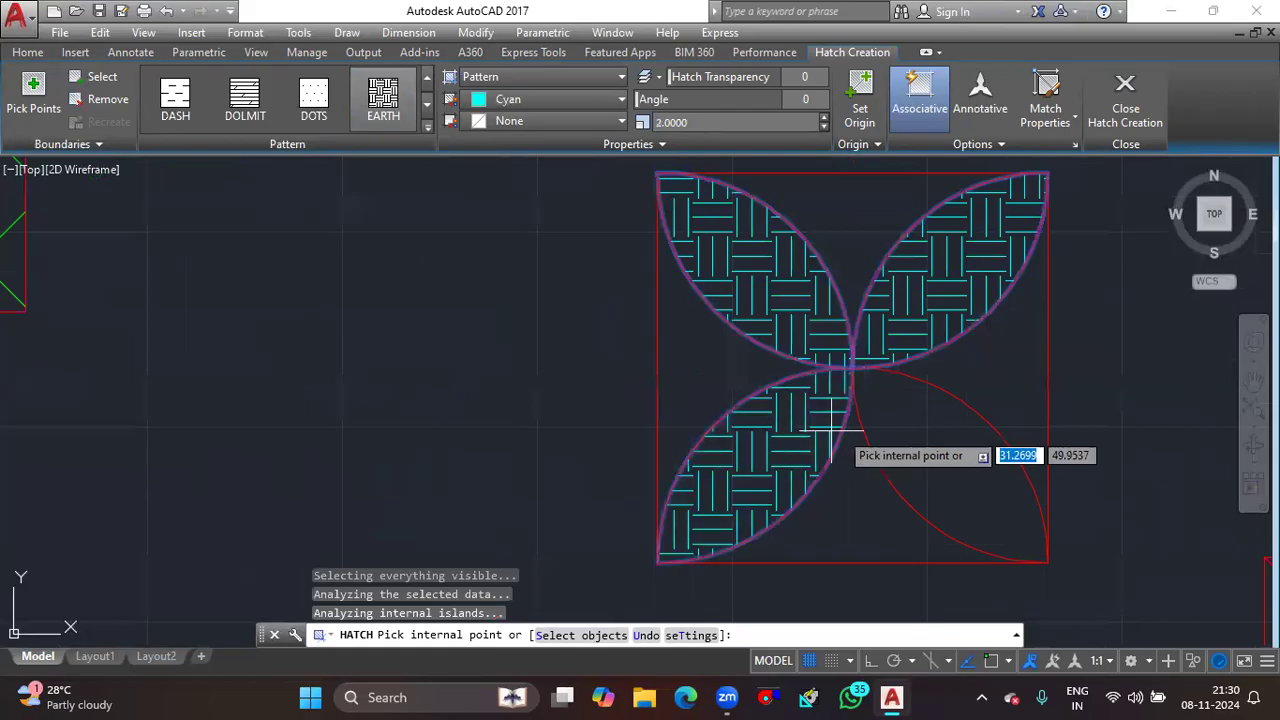
left_click(905, 462)
scroll(915, 449, "down", 8)
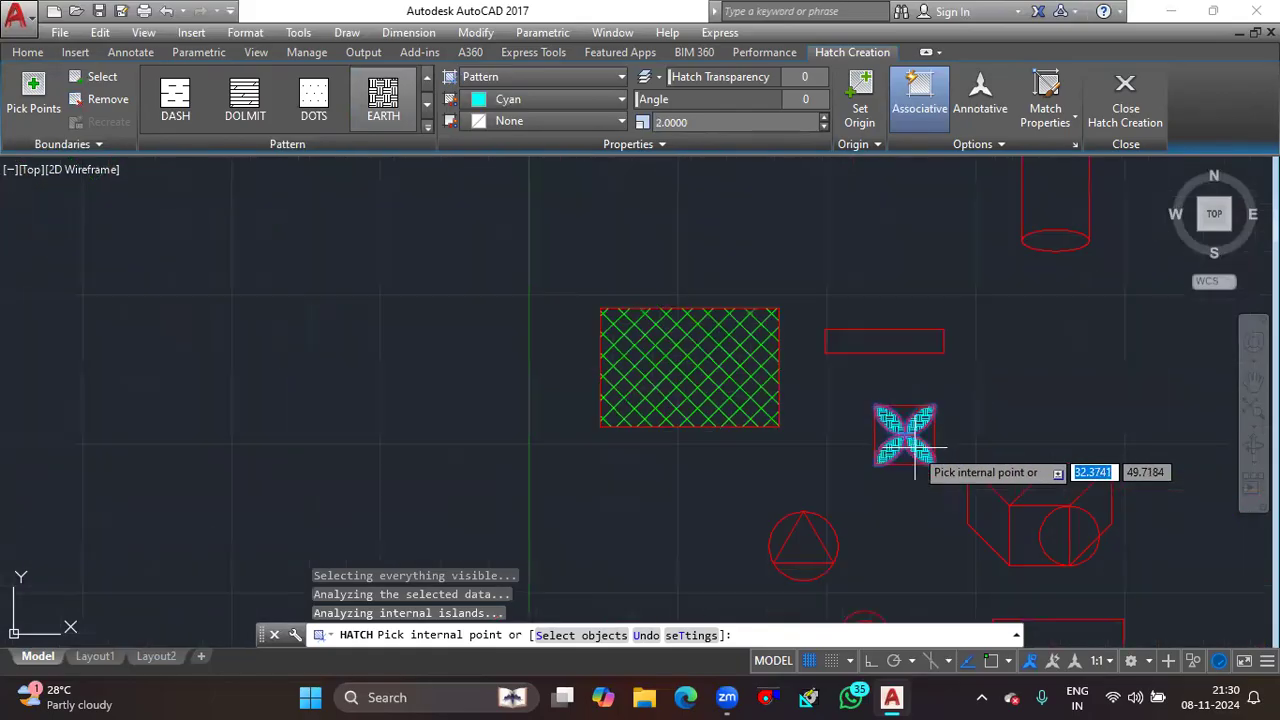
Fill the innermost of the small nested circles with the same cyan hatch.
middle_click_drag(914, 450, 788, 392)
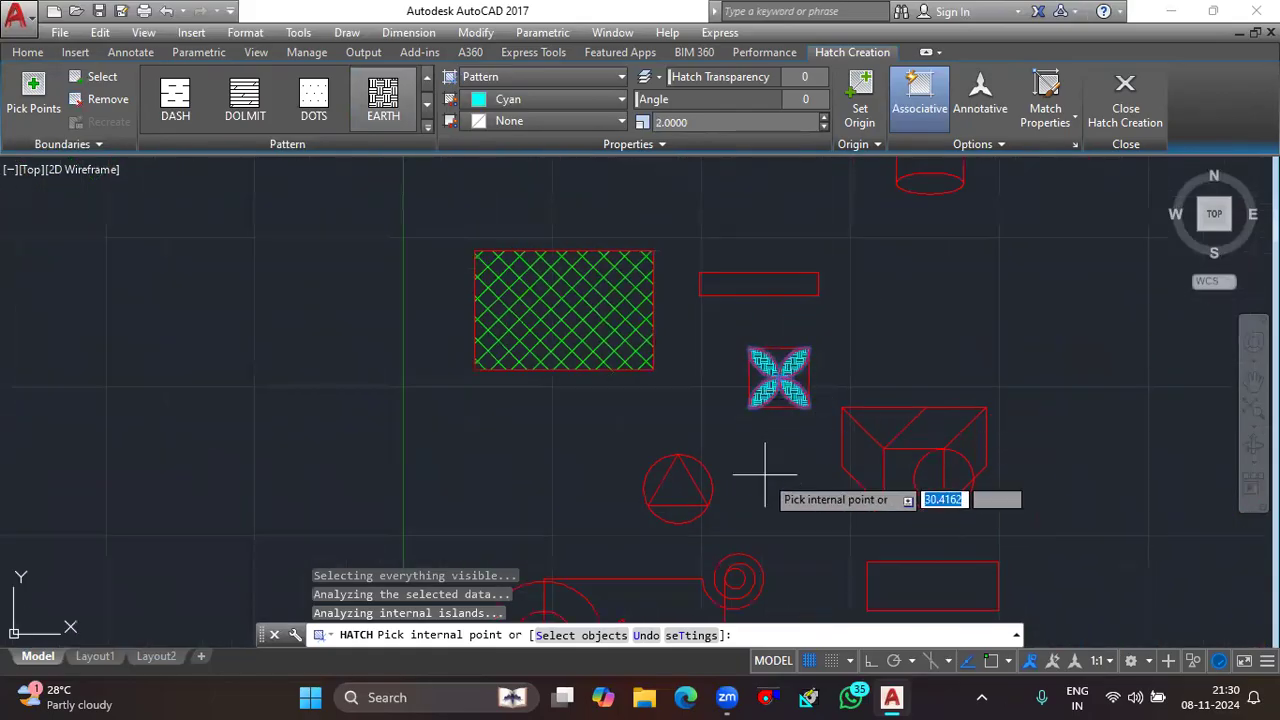
middle_click_drag(760, 466, 757, 363)
scroll(735, 485, "up", 4)
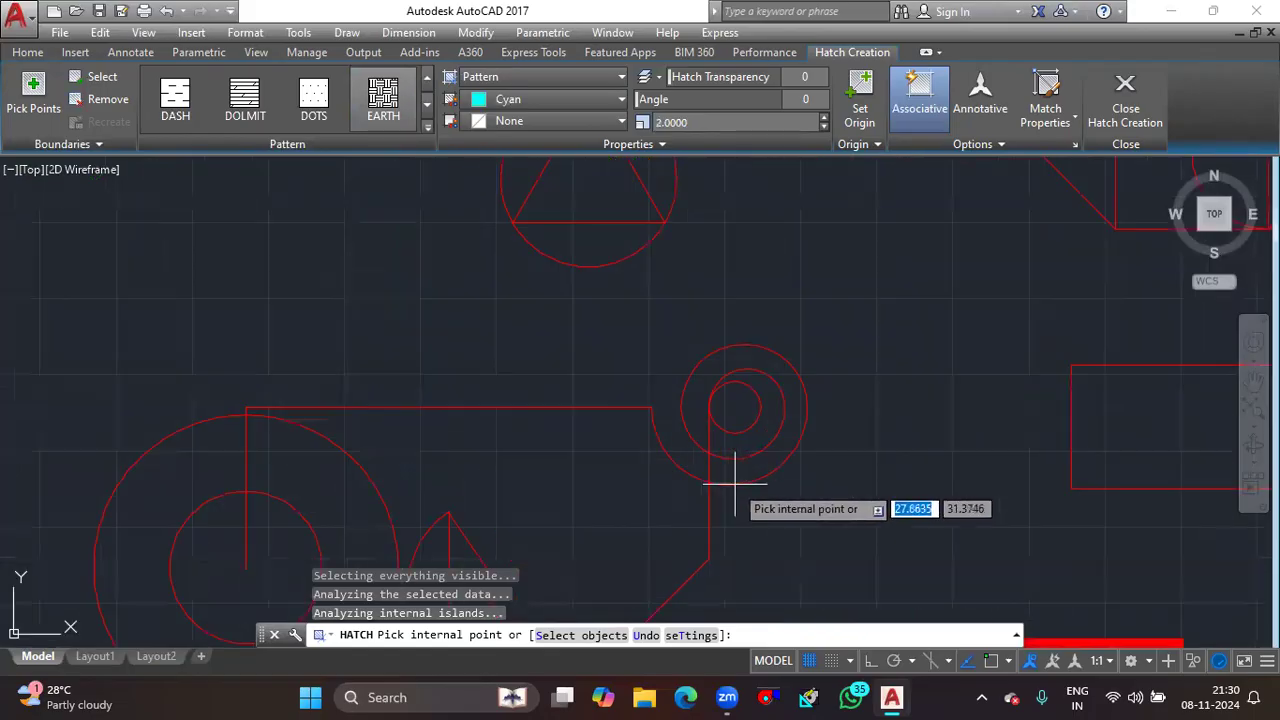
left_click(731, 390)
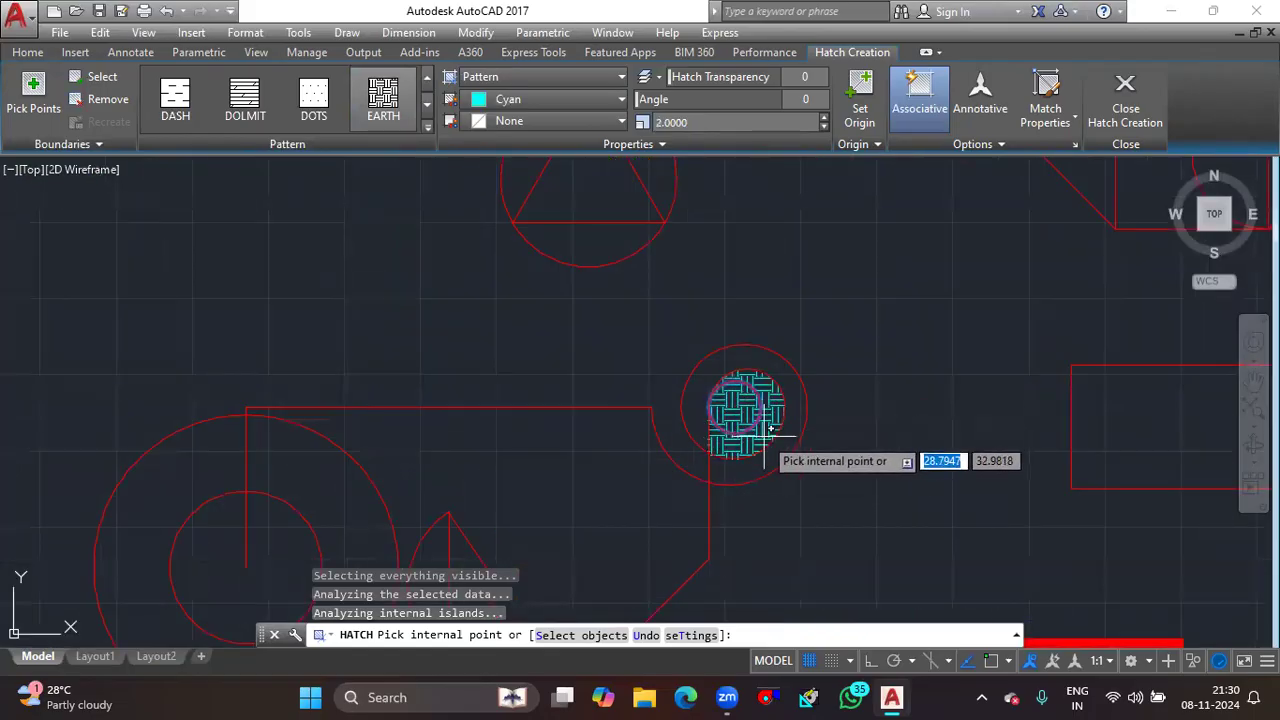
Try to hatch the open area between the outer arc and the small nested circles.
left_click(670, 436)
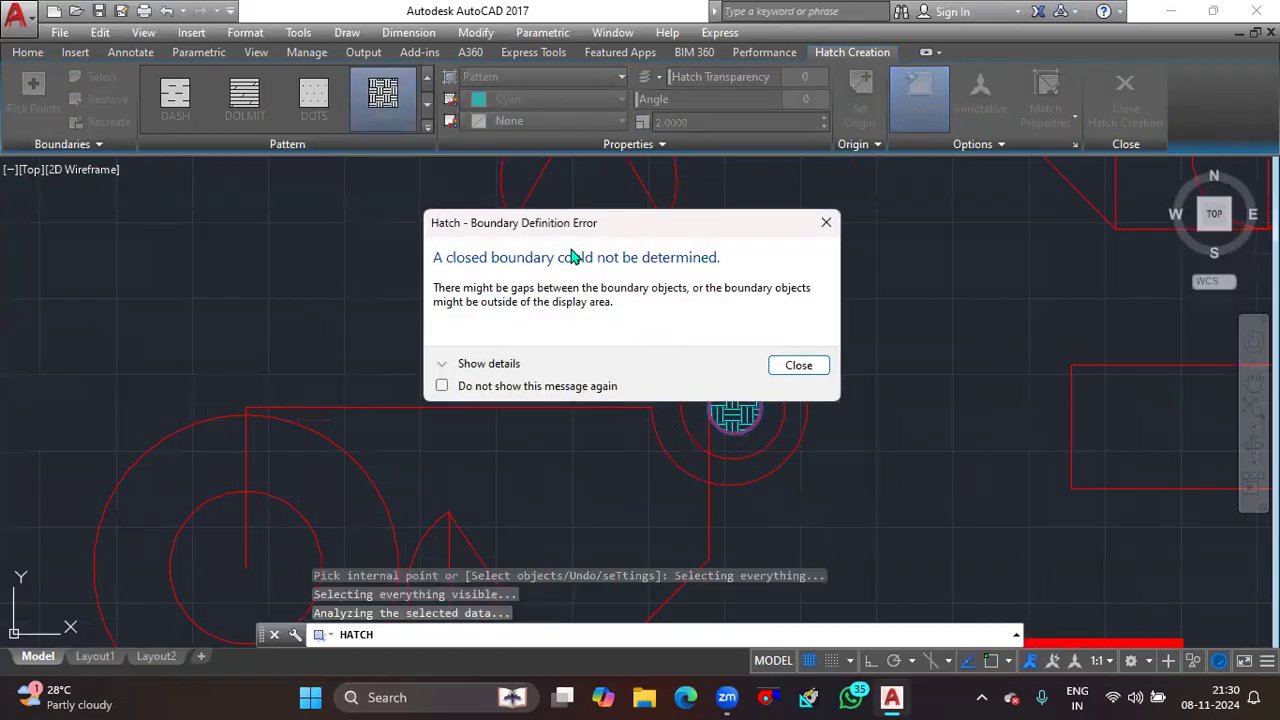
left_click(819, 234)
scroll(736, 337, "down", 3)
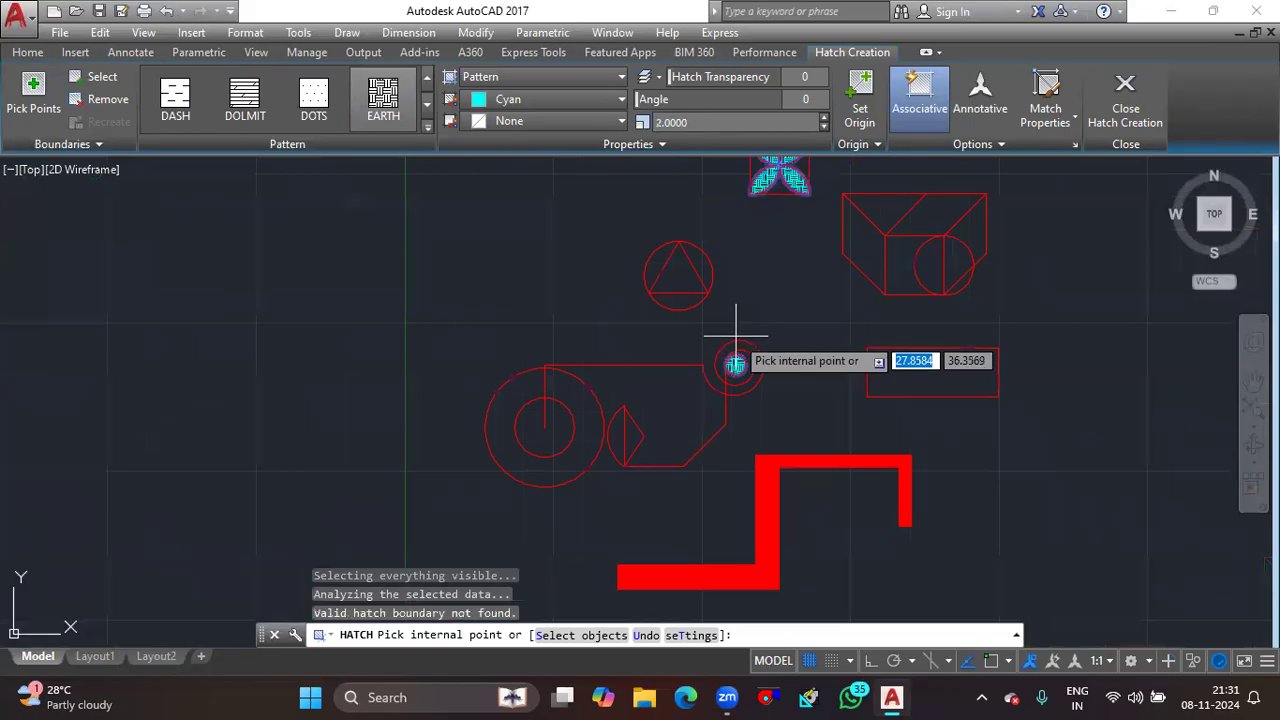
Fill the triangle inside the circle with the cyan EARTH hatch and end the command.
scroll(694, 271, "up", 4)
left_click(653, 264)
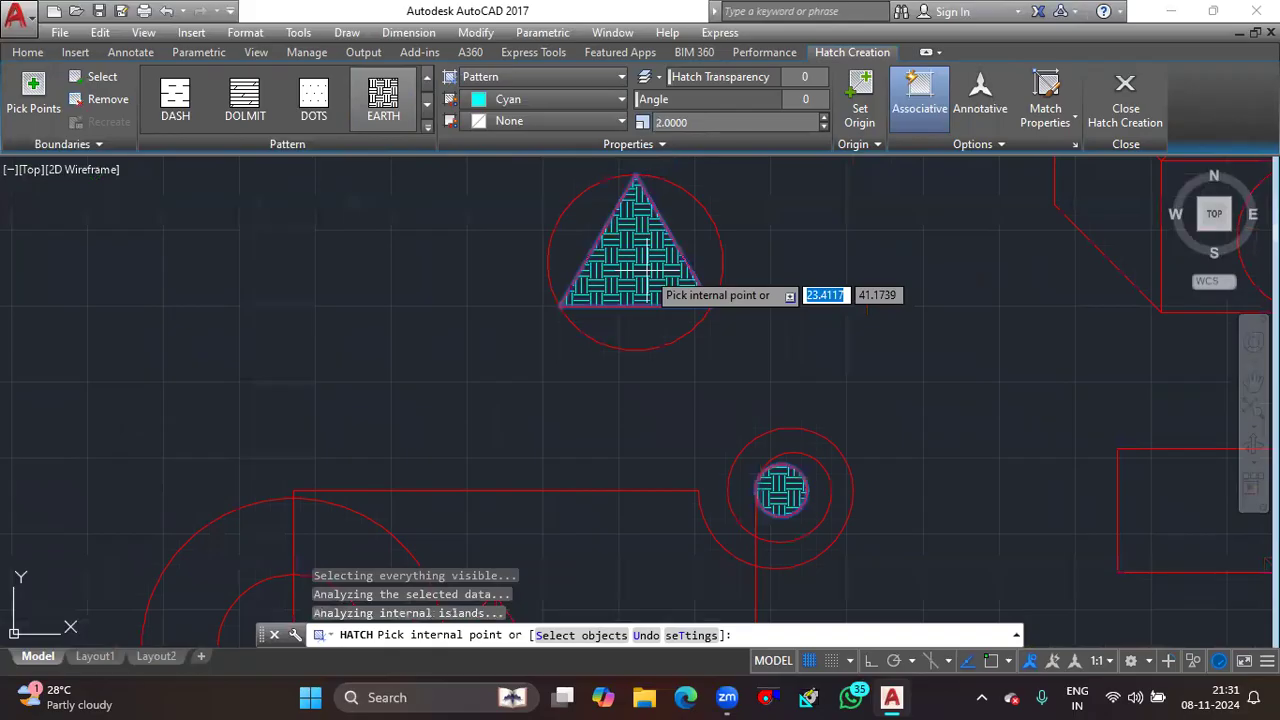
scroll(766, 429, "down", 5)
key("Escape")
scroll(755, 408, "down", 4)
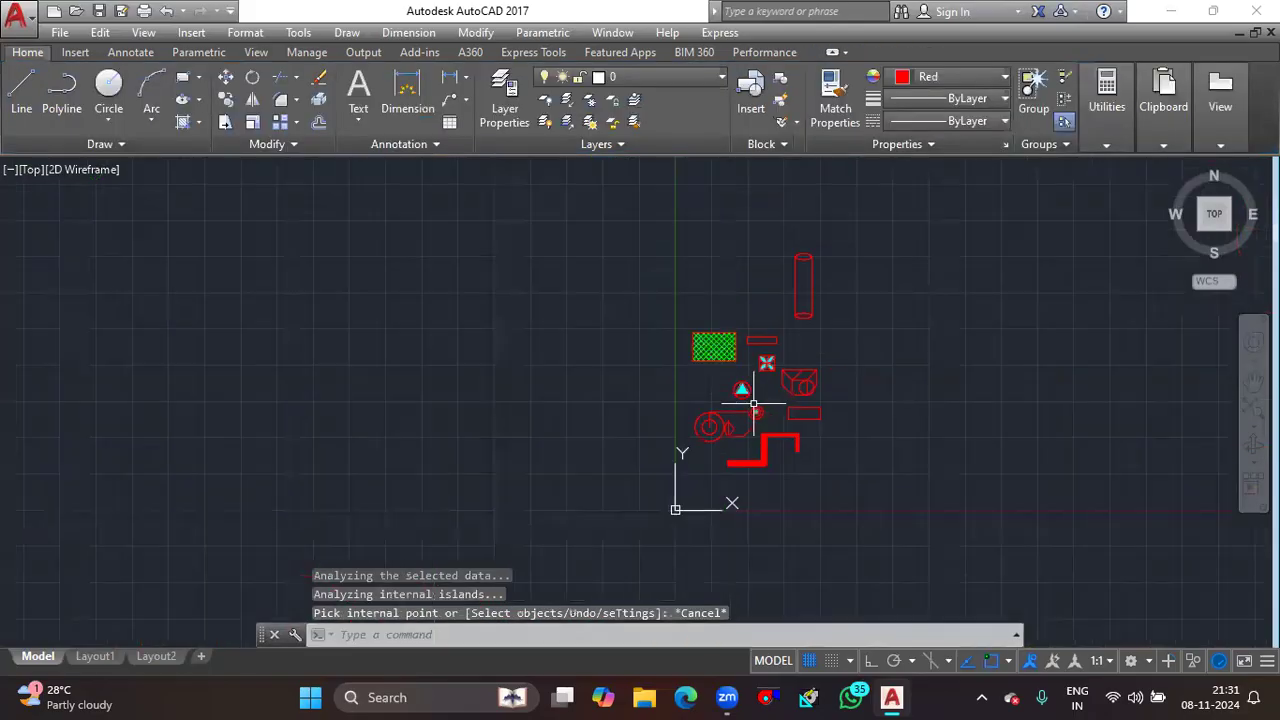
Toggle the grid display off and back on twice.
scroll(801, 397, "up", 4)
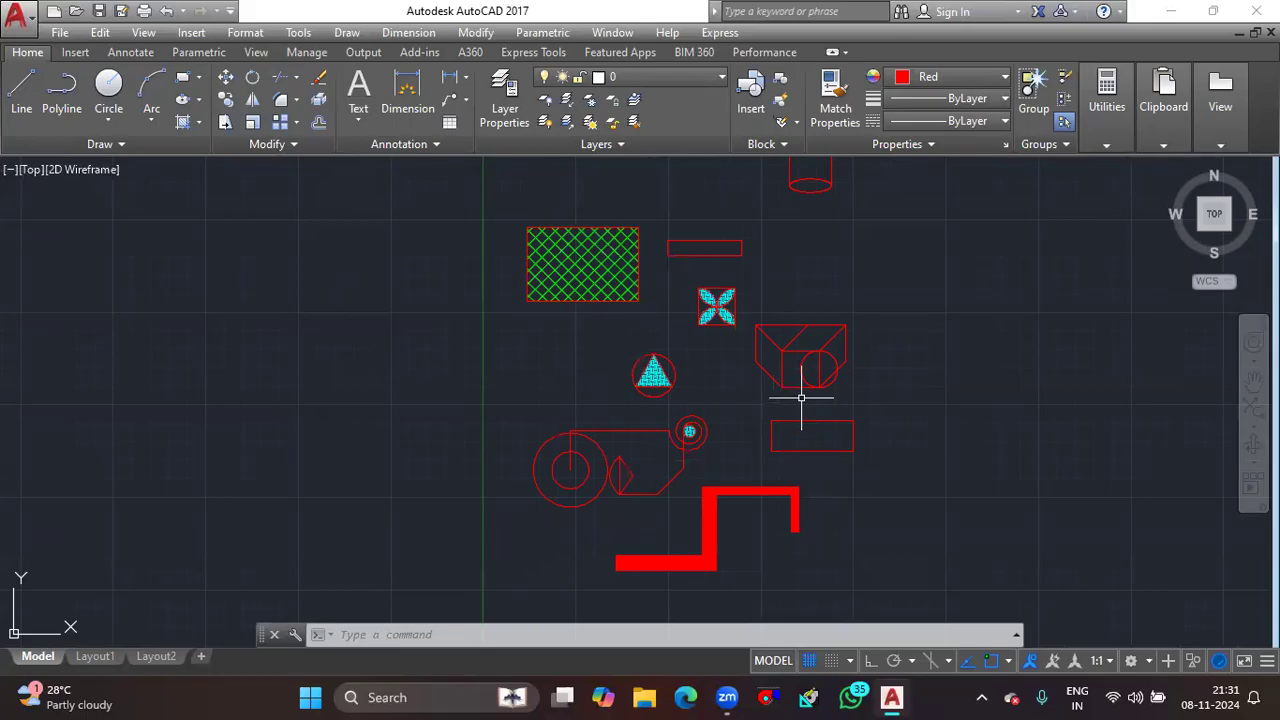
key("F7")
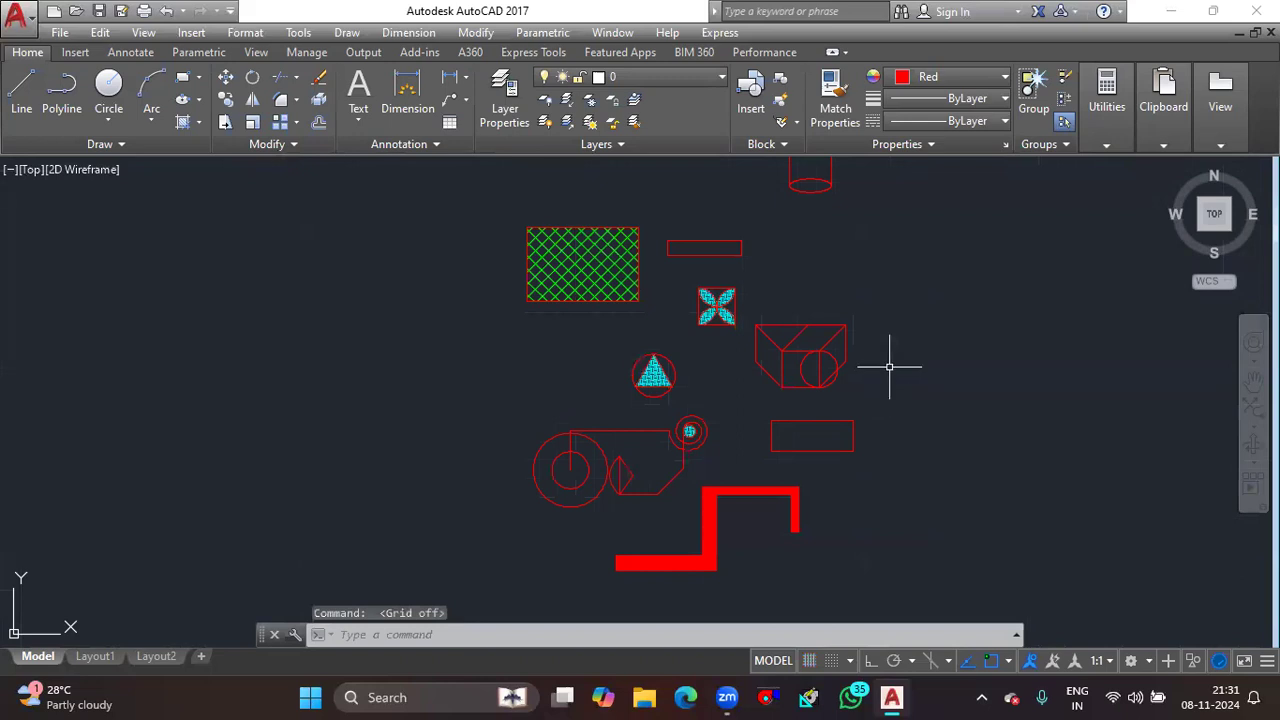
key("F7")
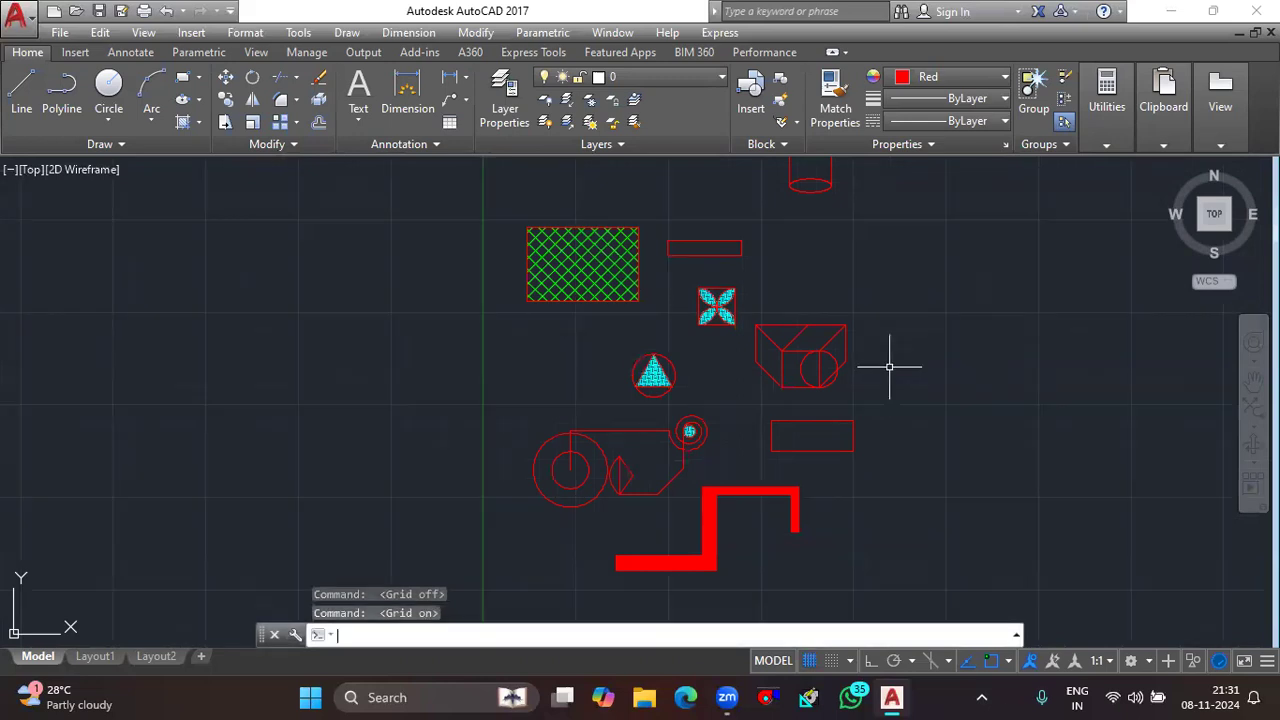
key("F7")
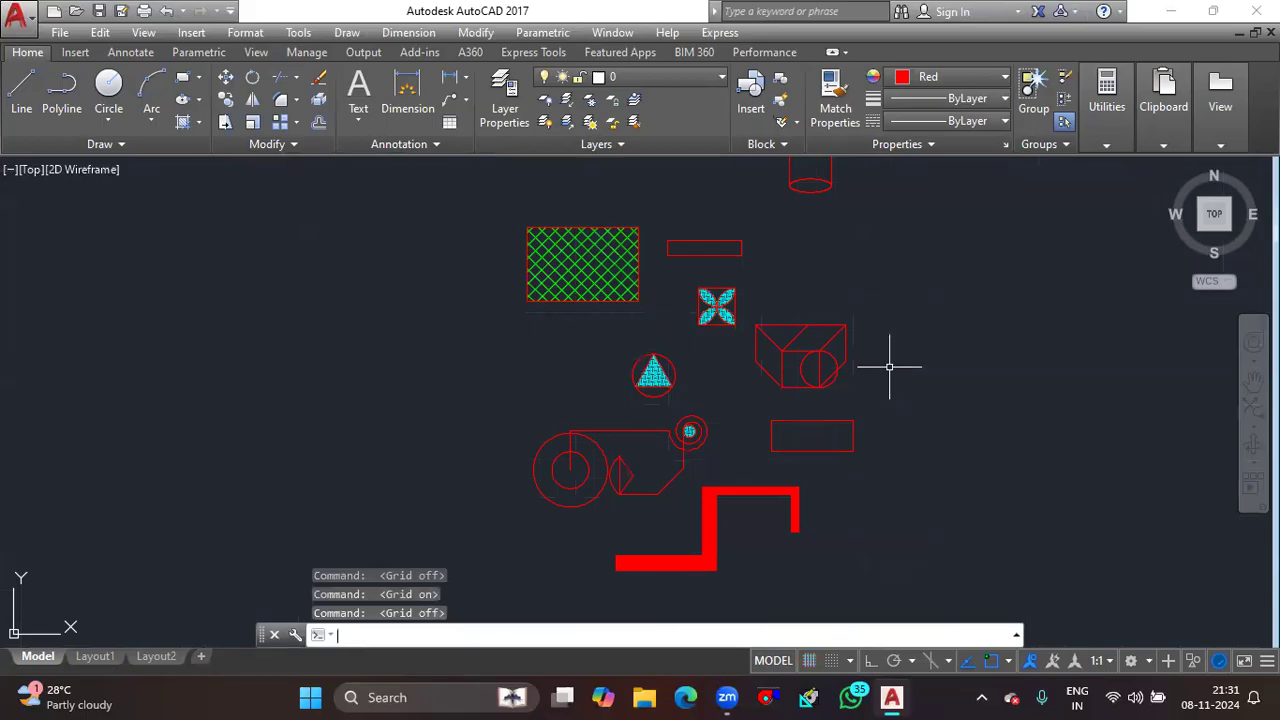
key("F7")
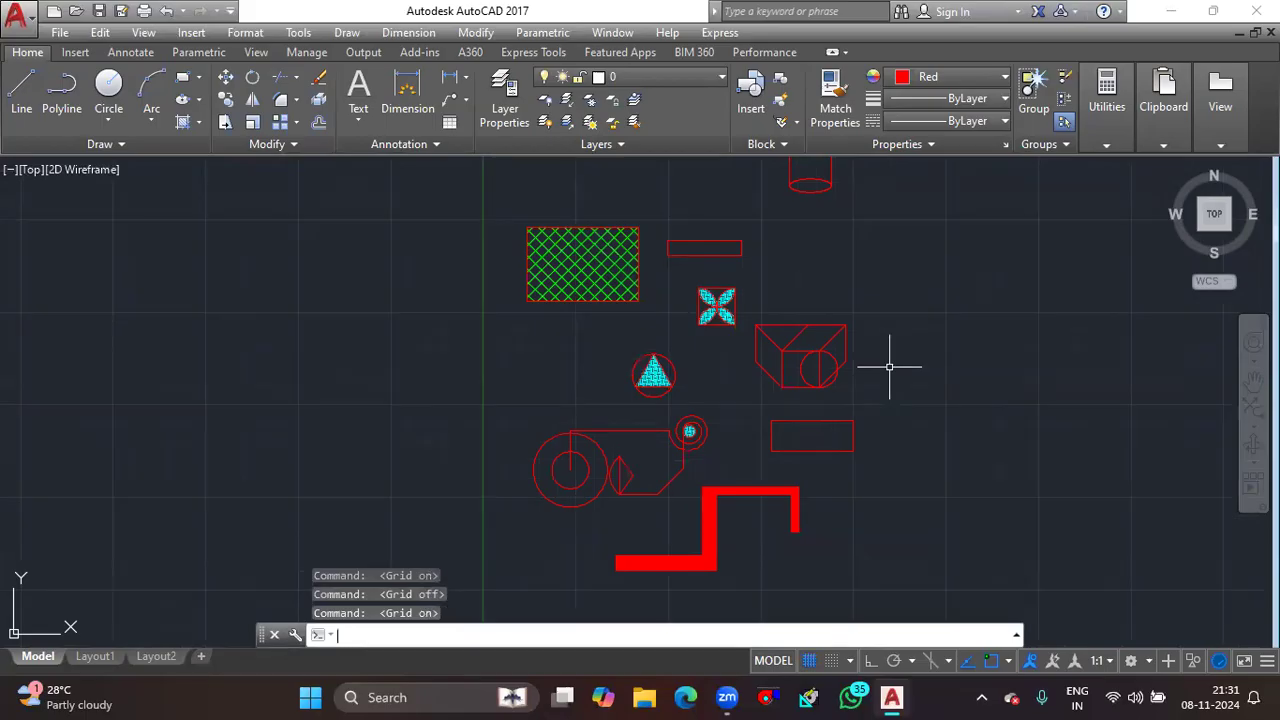